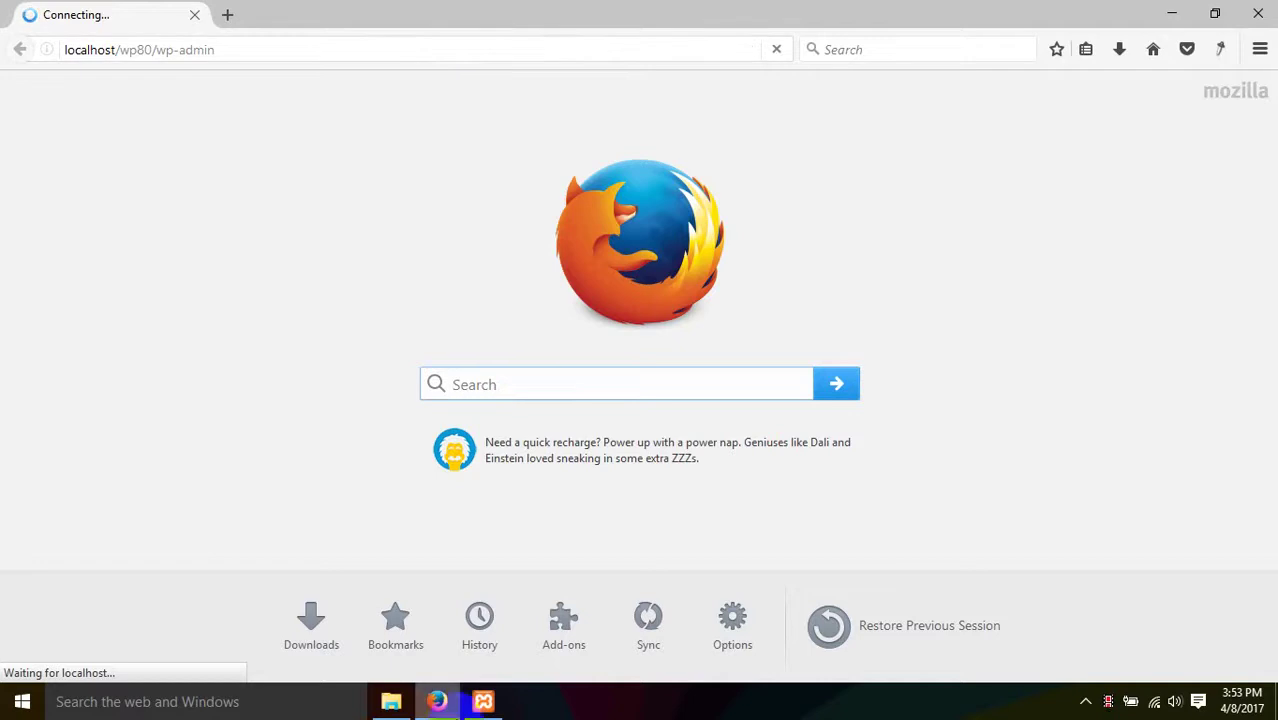
- Load the local site's admin login page at localhost/wp80/wp-admin
{"action": "left_click", "coordinate": [483, 701]}
{"action": "left_click", "coordinate": [483, 701]}
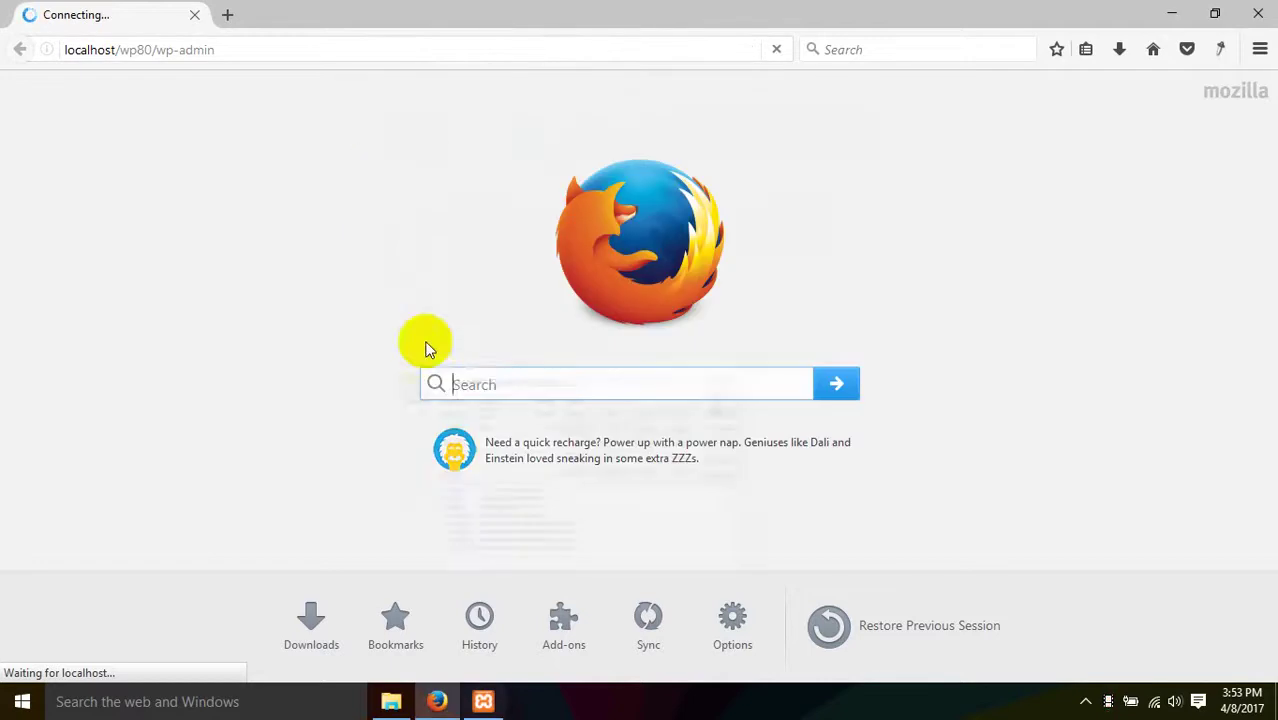
{"action": "left_click", "coordinate": [302, 57]}
{"action": "left_click", "coordinate": [302, 57]}
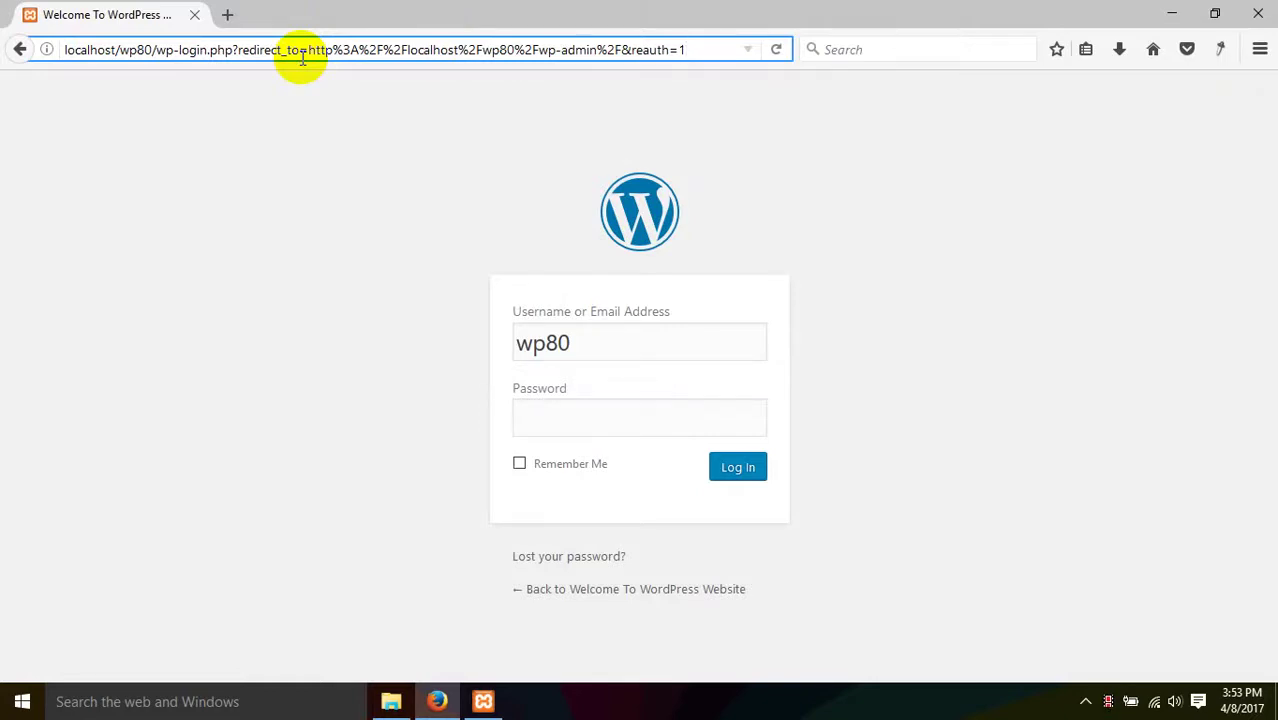
- Log in with the admin username and password
{"action": "left_click", "coordinate": [588, 346]}
{"action": "key", "text": "ctrl+a"}
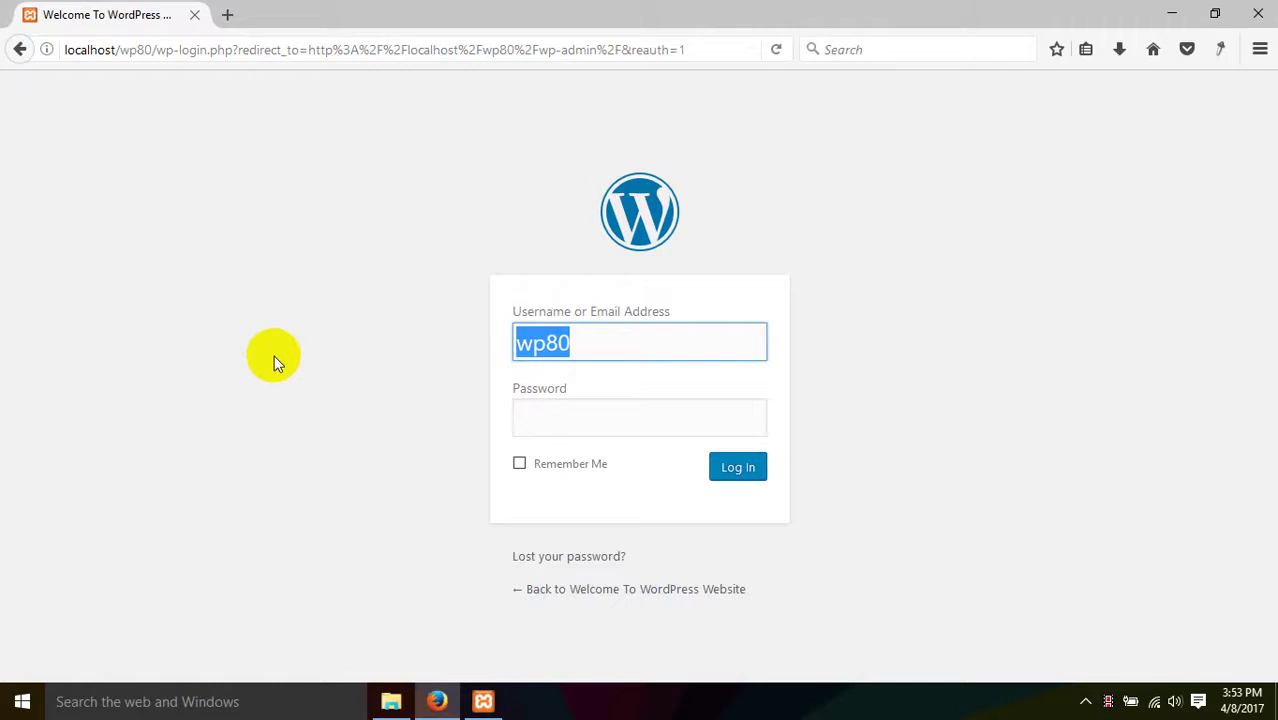
{"action": "left_click", "coordinate": [533, 417]}
{"action": "type", "text": "wp80"}
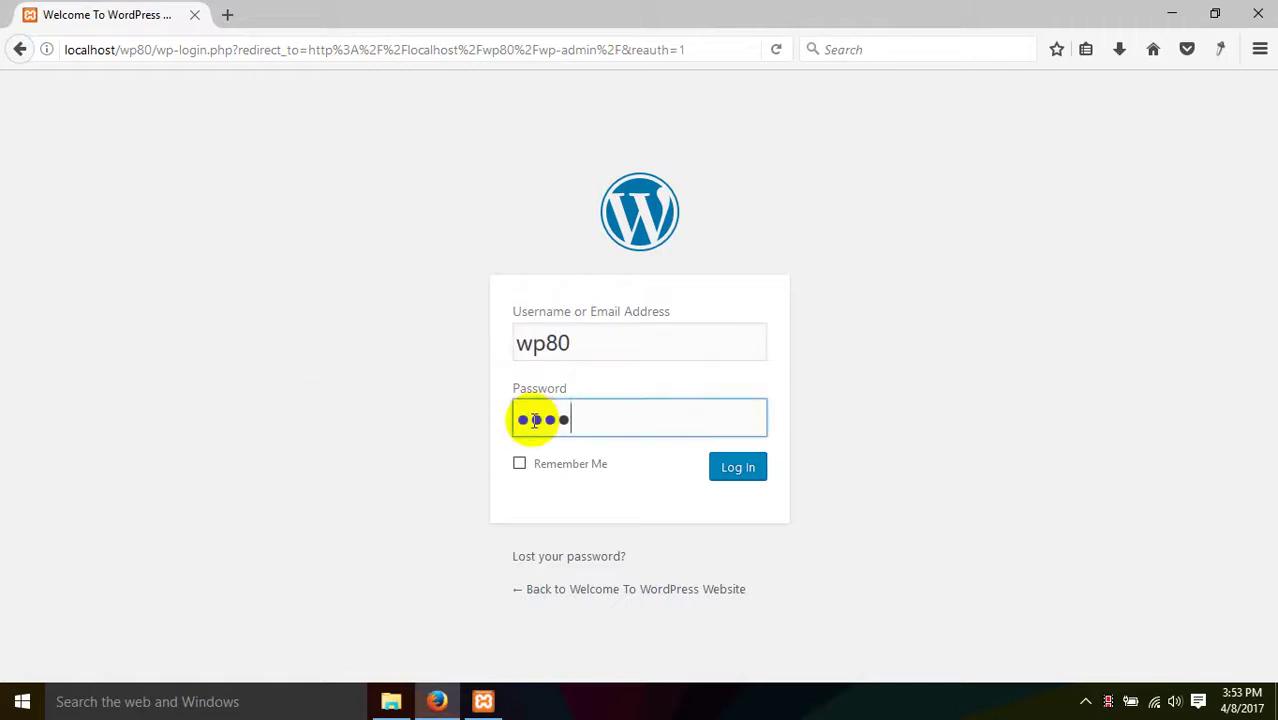
{"action": "left_click", "coordinate": [740, 470]}
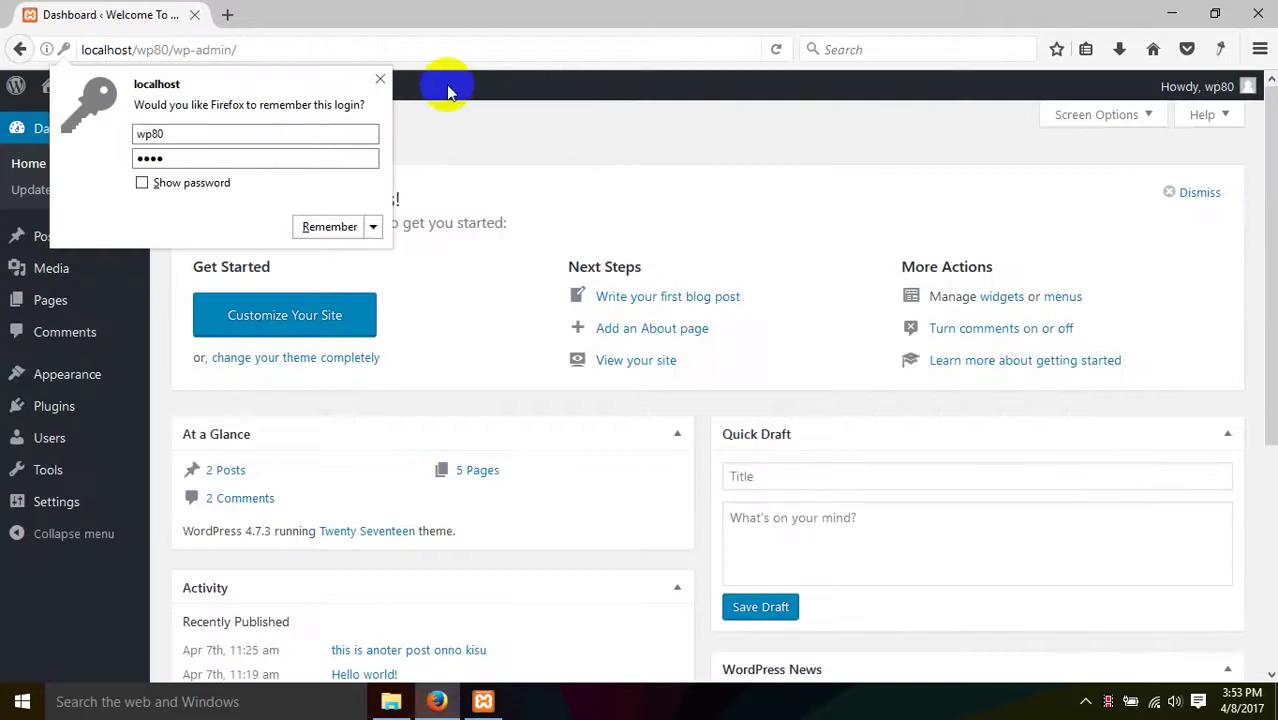
- Open the live site in a new tab and scroll through its front page
{"action": "left_click", "coordinate": [379, 79]}
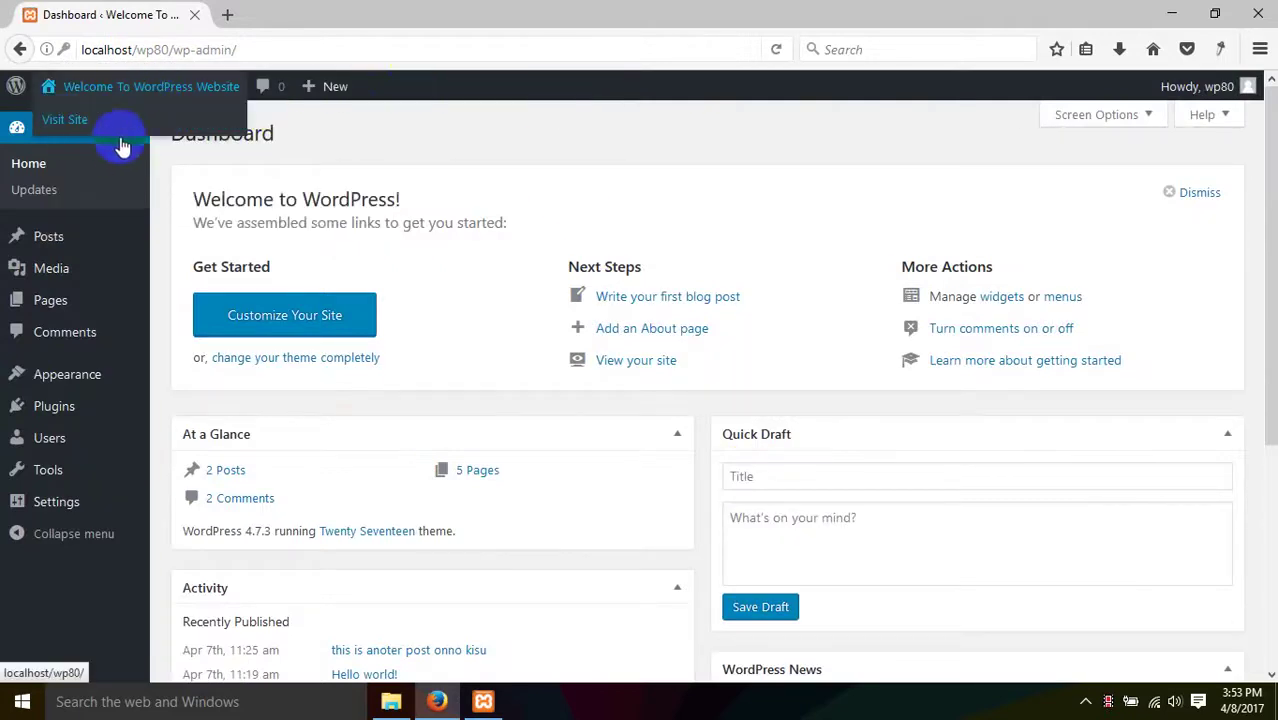
{"action": "right_click", "coordinate": [66, 121]}
{"action": "left_click", "coordinate": [130, 132]}
{"action": "left_click", "coordinate": [300, 12]}
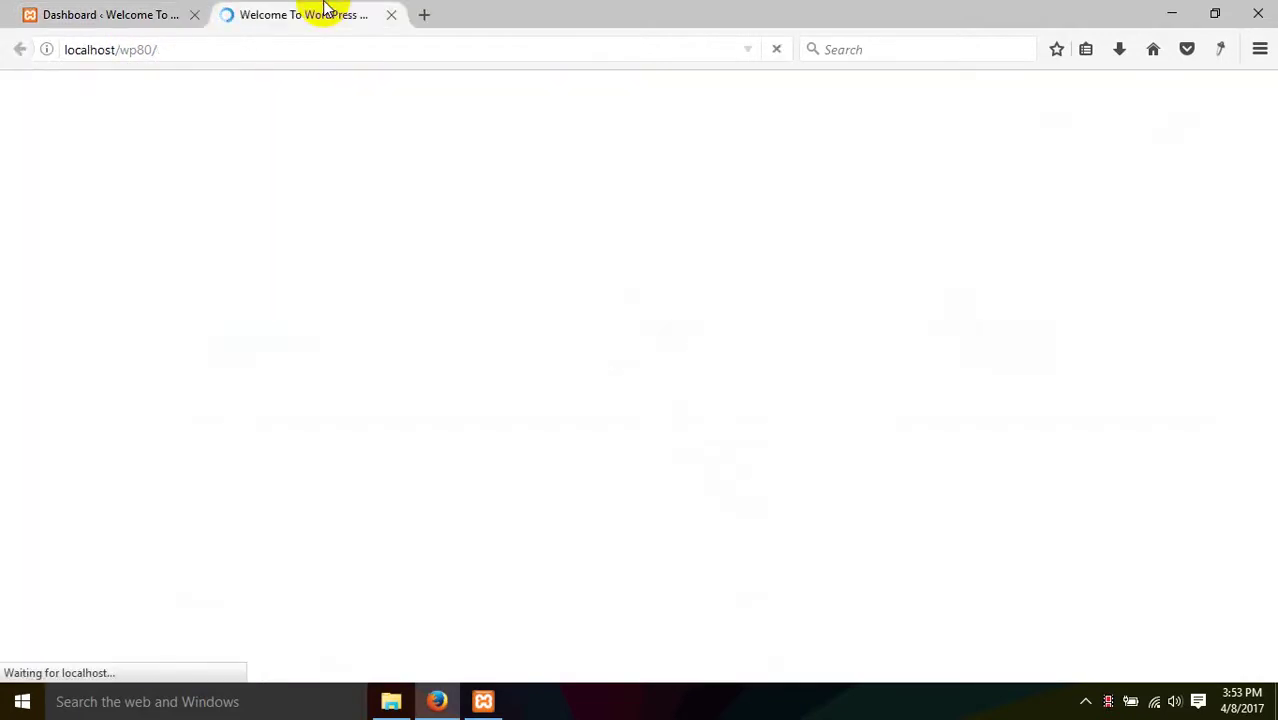
{"action": "scroll", "coordinate": [448, 211], "scroll_direction": "down", "scroll_amount": 15}
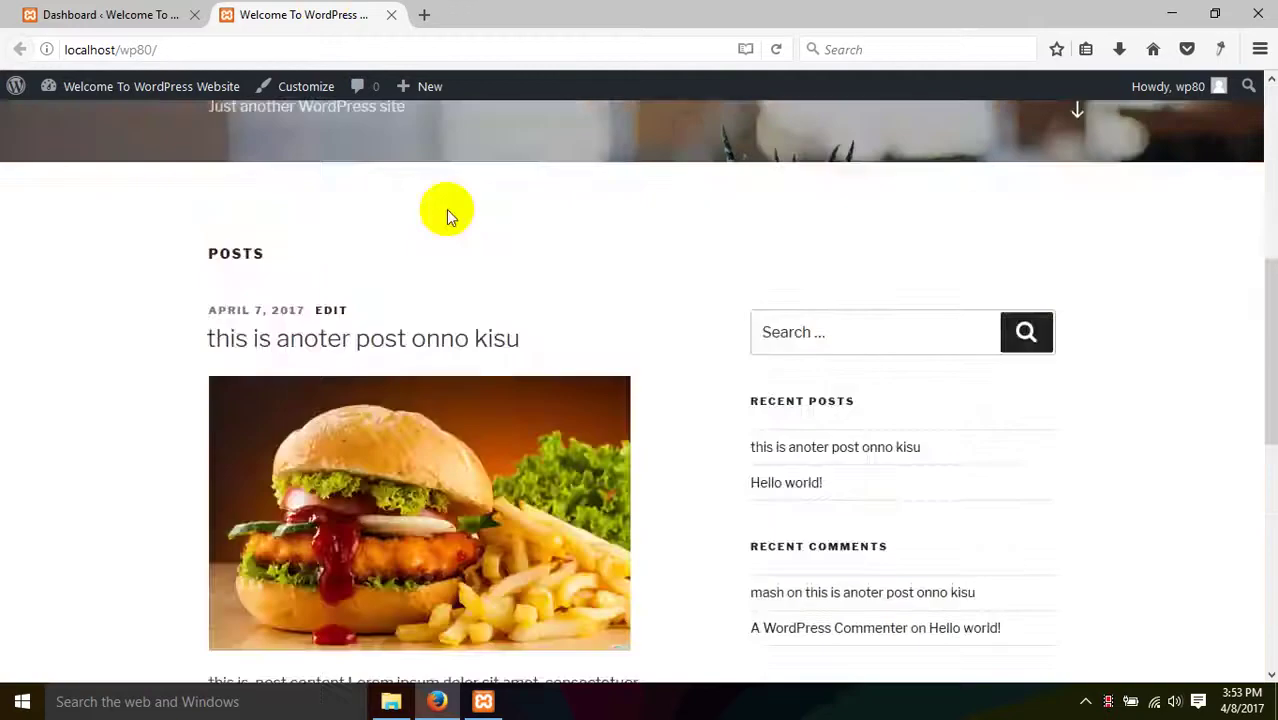
{"action": "scroll", "coordinate": [503, 232], "scroll_direction": "up", "scroll_amount": 5}
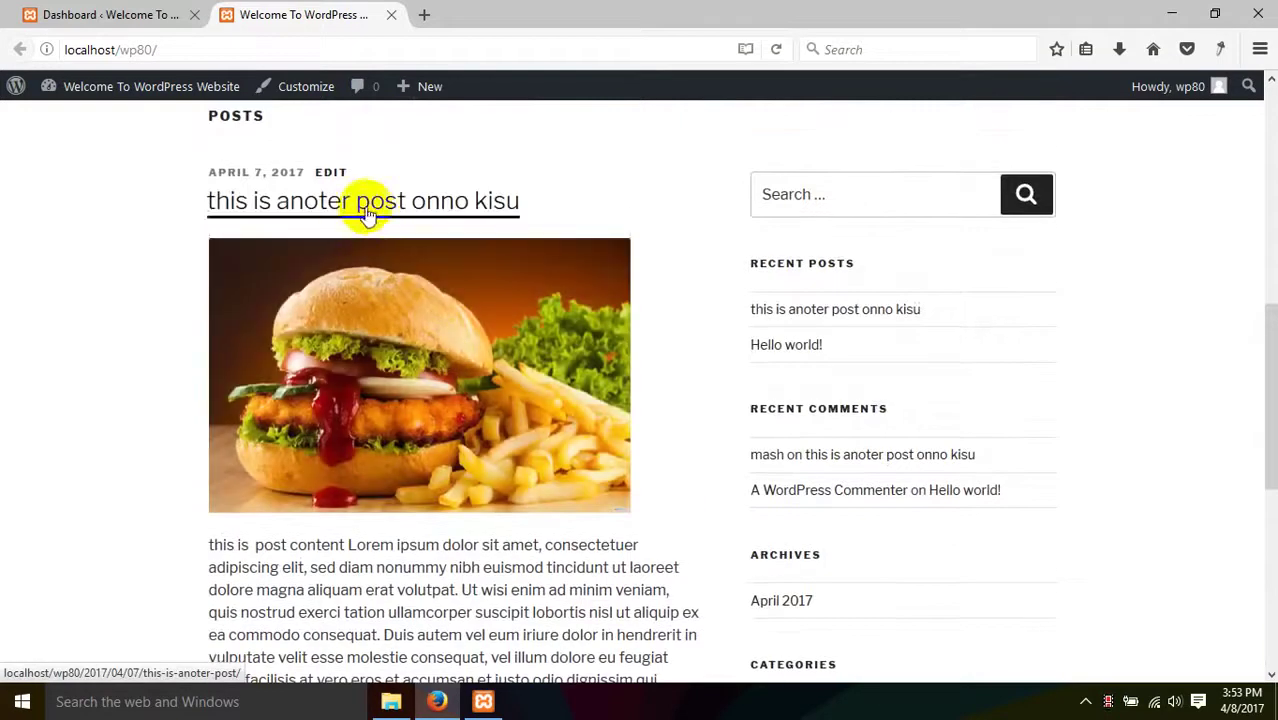
{"action": "scroll", "coordinate": [360, 260], "scroll_direction": "down", "scroll_amount": 5}
- Back on the Dashboard, expand the Appearance menu in the admin sidebar
{"action": "left_click", "coordinate": [30, 12]}
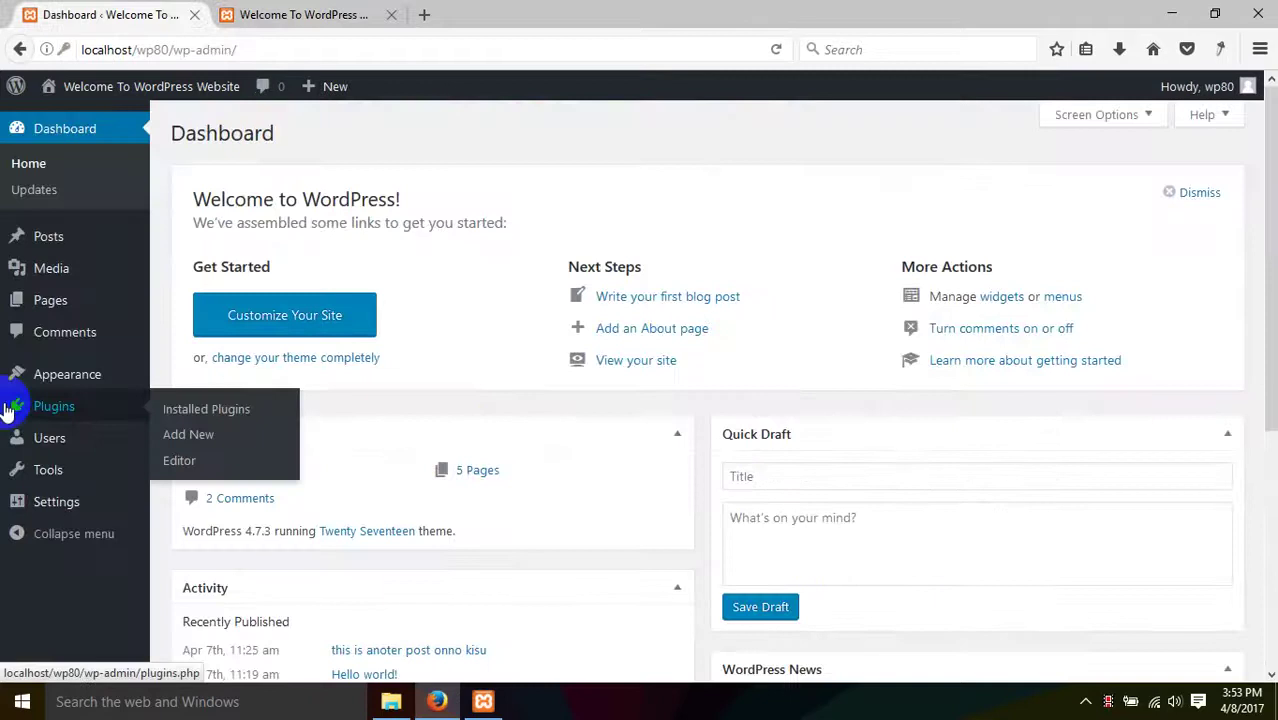
{"action": "left_click", "coordinate": [22, 338]}
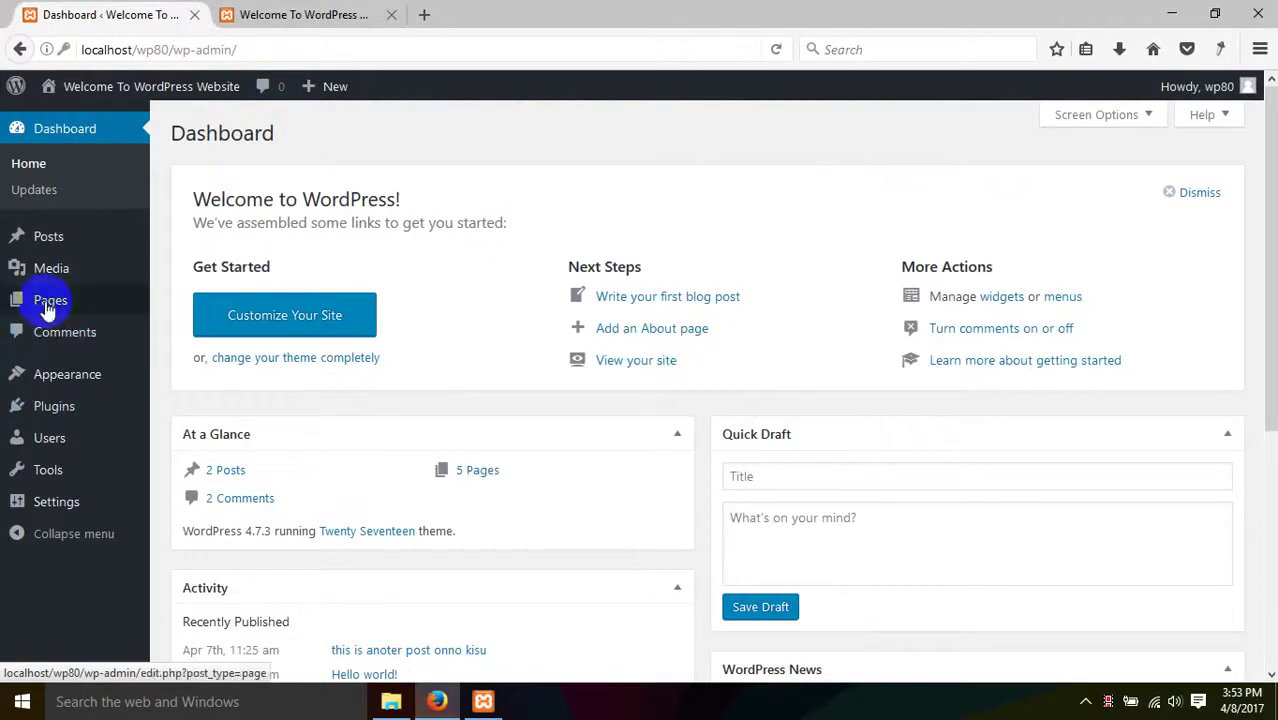
{"action": "left_click", "coordinate": [80, 130]}
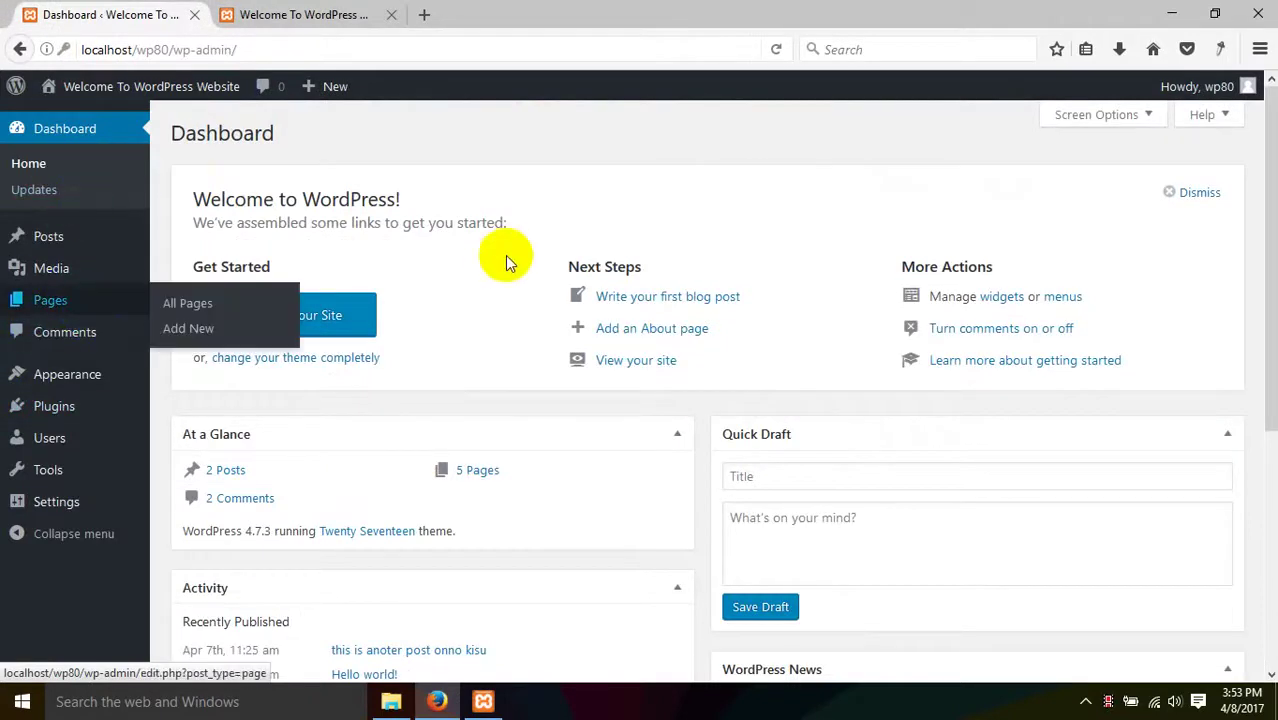
{"action": "scroll", "coordinate": [300, 400], "scroll_direction": "down", "scroll_amount": 4}
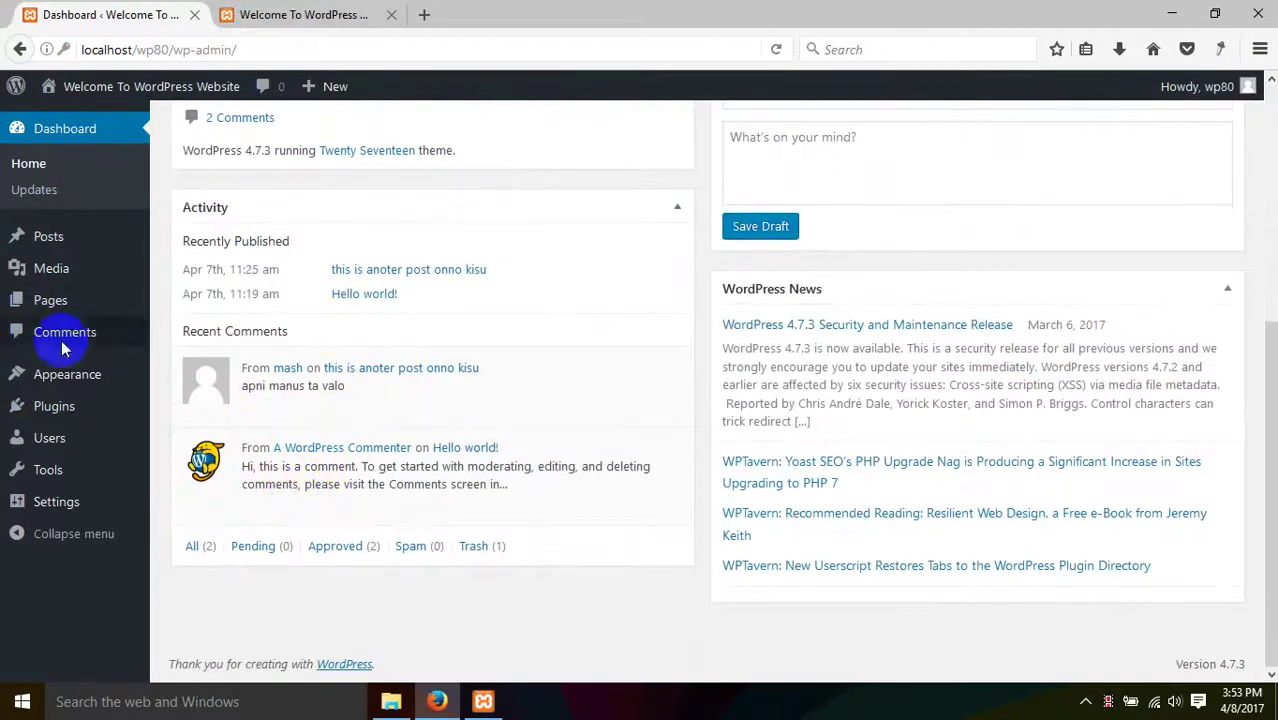
{"action": "left_click", "coordinate": [40, 378]}
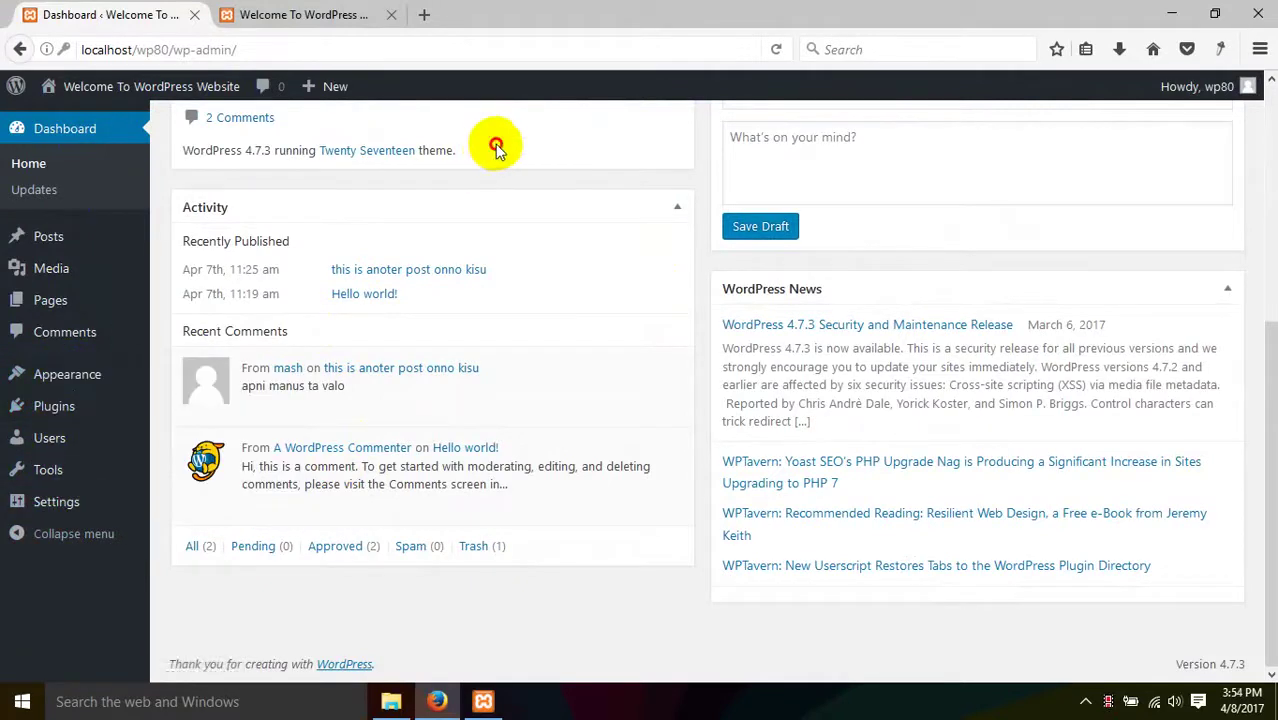
{"action": "scroll", "coordinate": [560, 300], "scroll_direction": "up", "scroll_amount": 5}
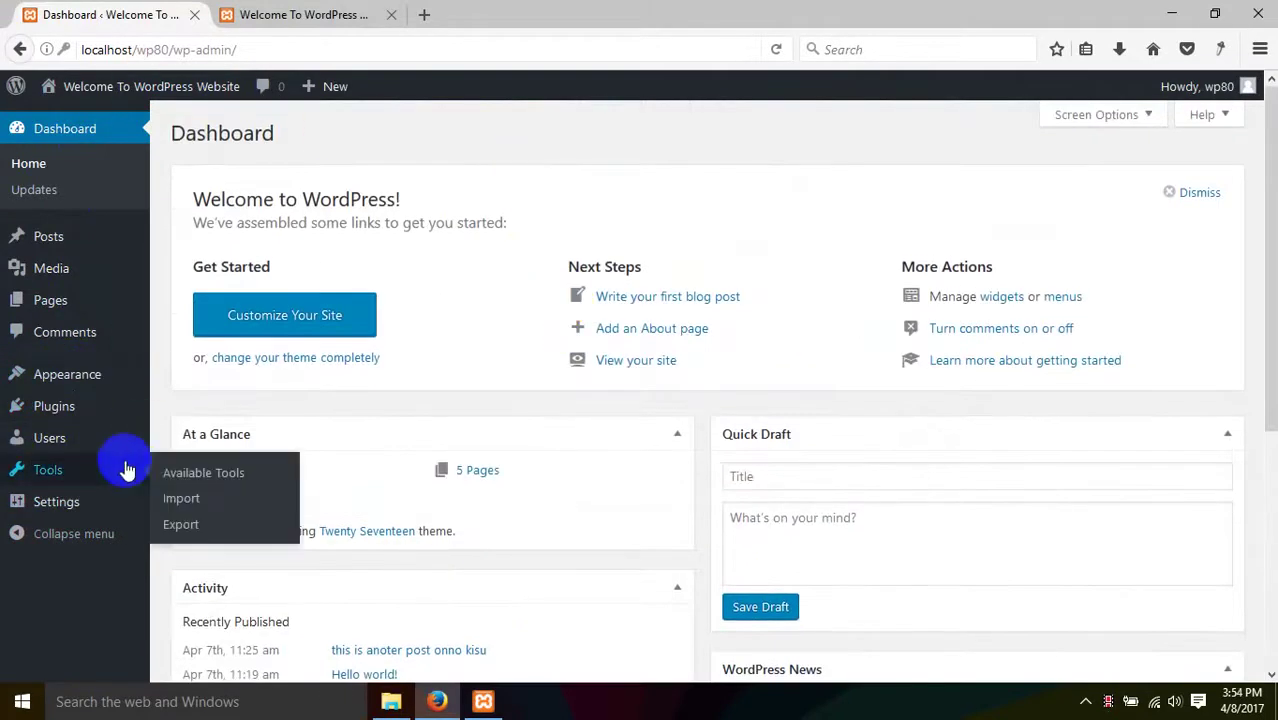
{"action": "left_click", "coordinate": [60, 376]}
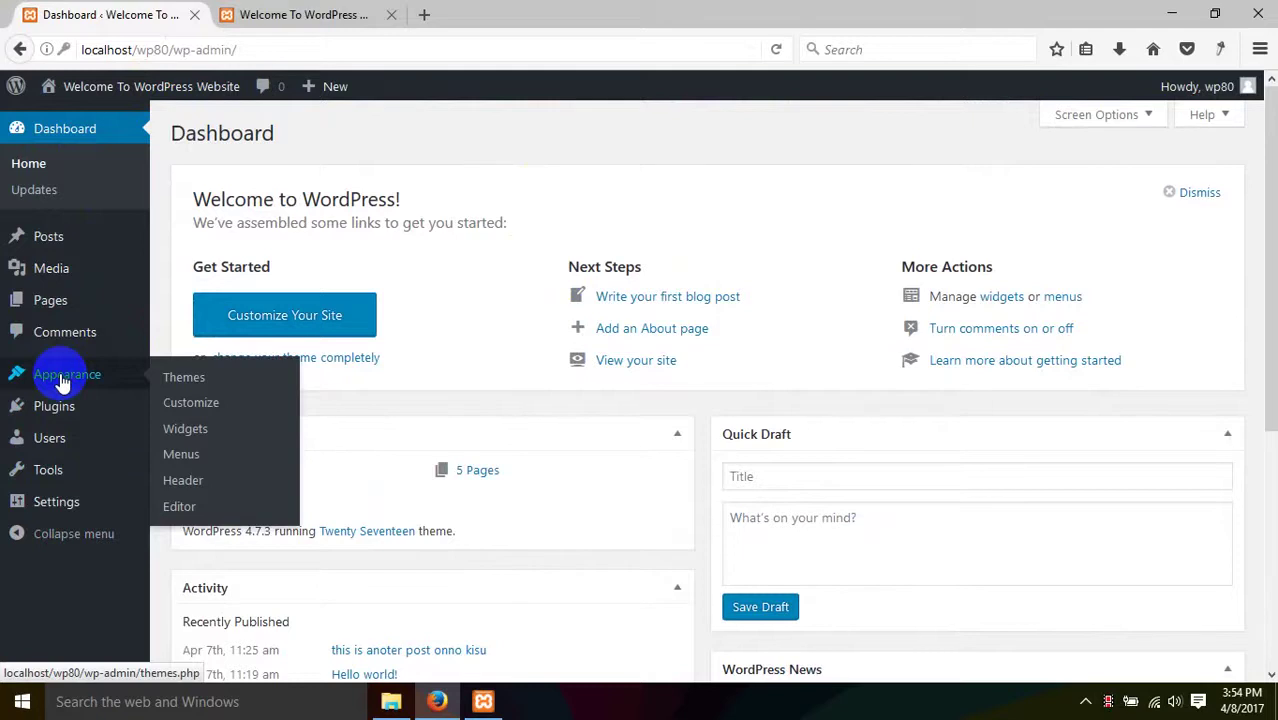
{"action": "left_click", "coordinate": [50, 372]}
- Open Appearance > Themes, compare with the live site tab, and reload the themes list
{"action": "left_click", "coordinate": [74, 378]}
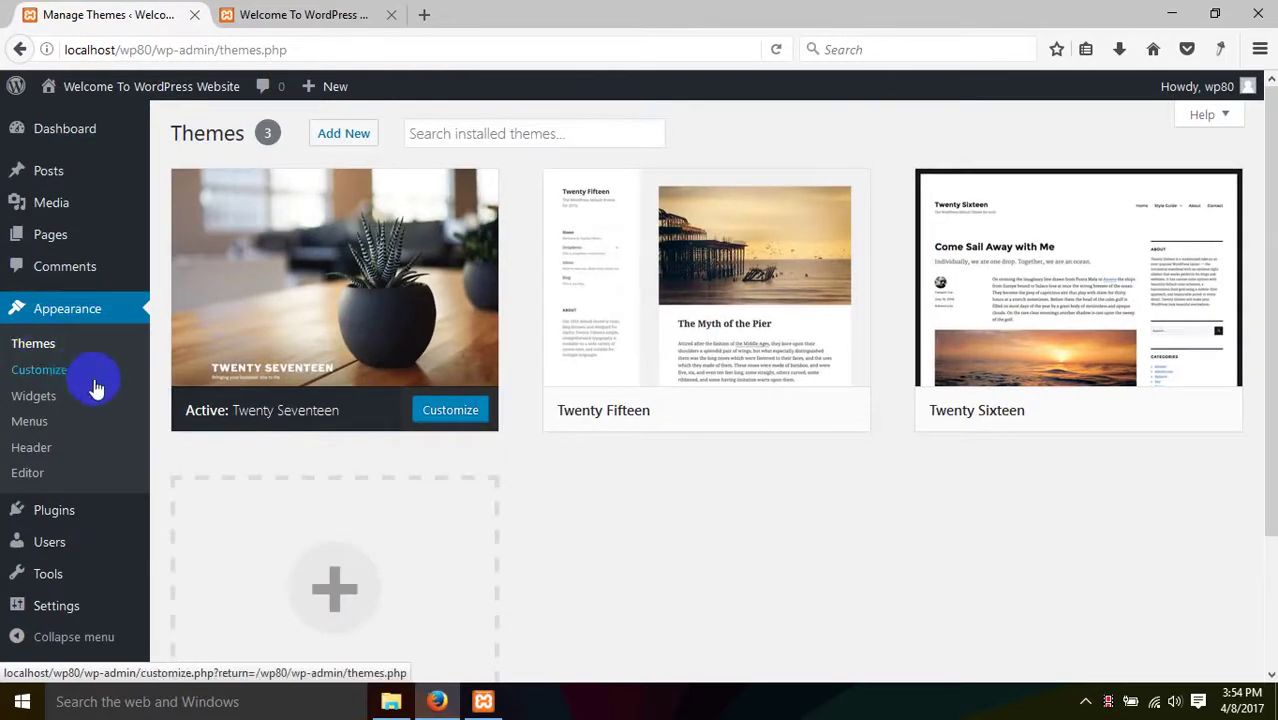
{"action": "left_click", "coordinate": [72, 394]}
{"action": "left_click", "coordinate": [255, 14]}
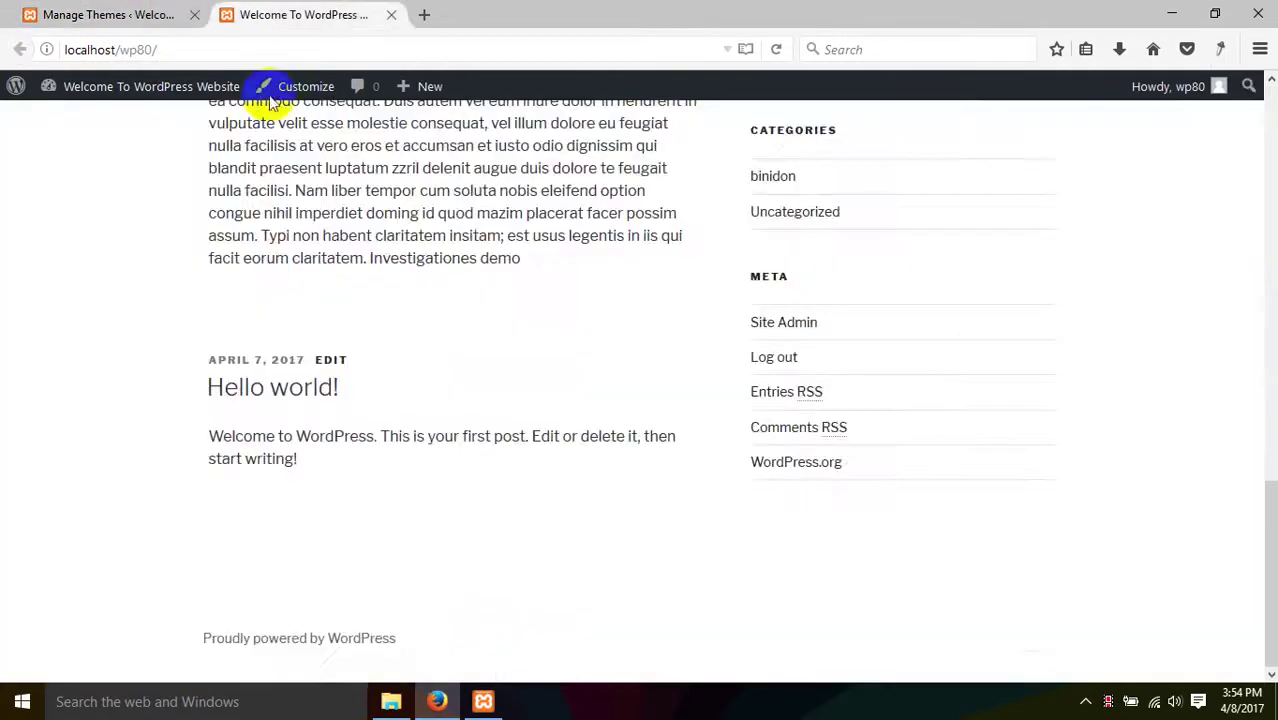
{"action": "scroll", "coordinate": [365, 357], "scroll_direction": "up", "scroll_amount": 10}
{"action": "left_click", "coordinate": [160, 14]}
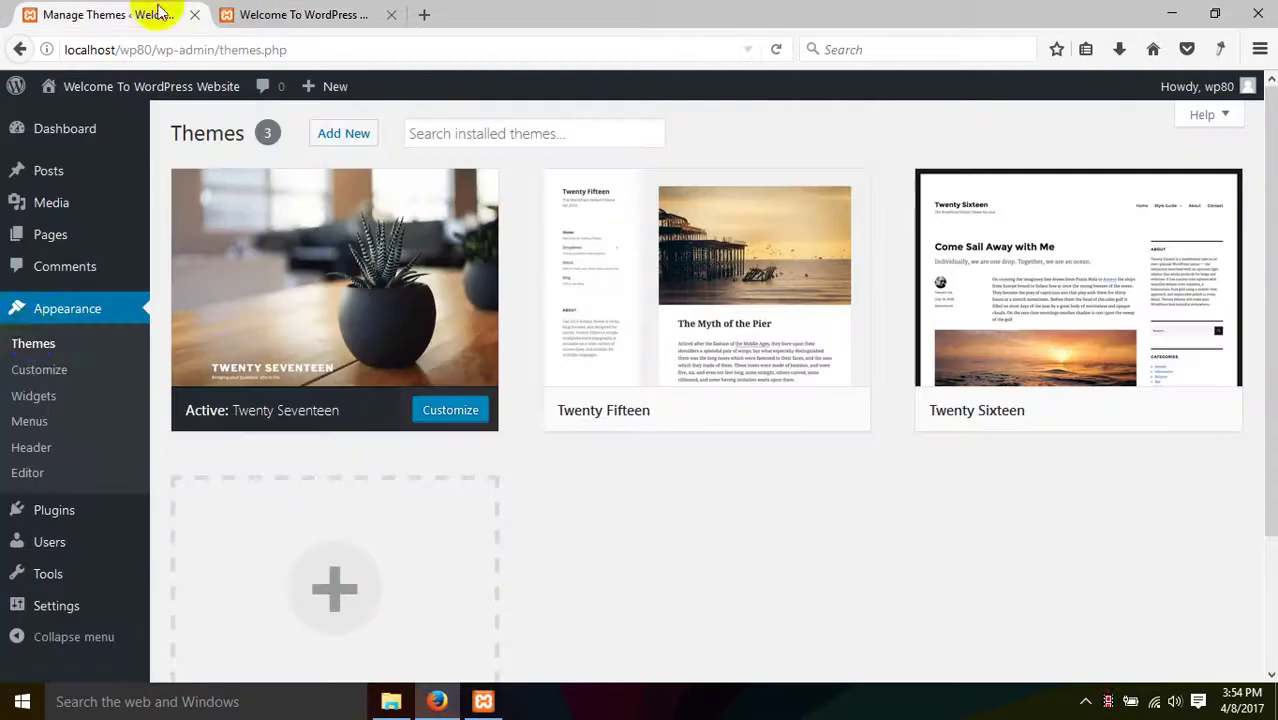
{"action": "left_click", "coordinate": [30, 340]}
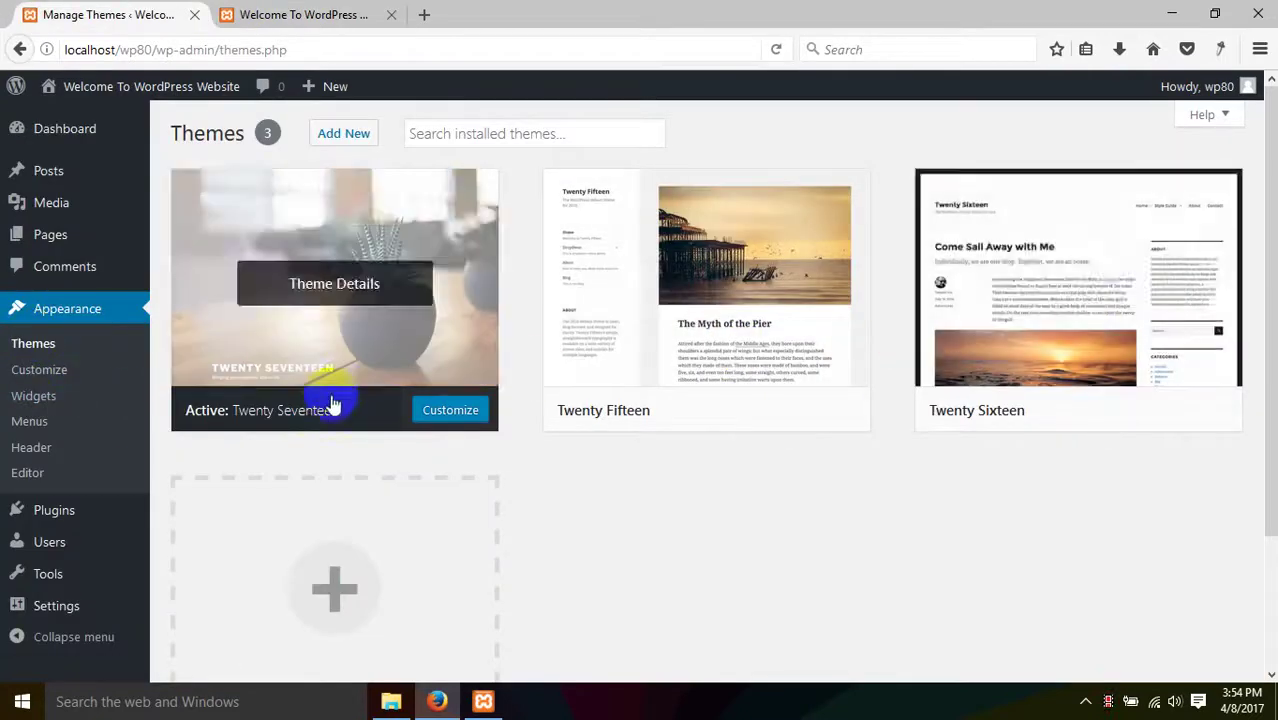
{"action": "scroll", "coordinate": [512, 412], "scroll_direction": "down", "scroll_amount": 3}
{"action": "scroll", "coordinate": [510, 416], "scroll_direction": "up", "scroll_amount": 3}
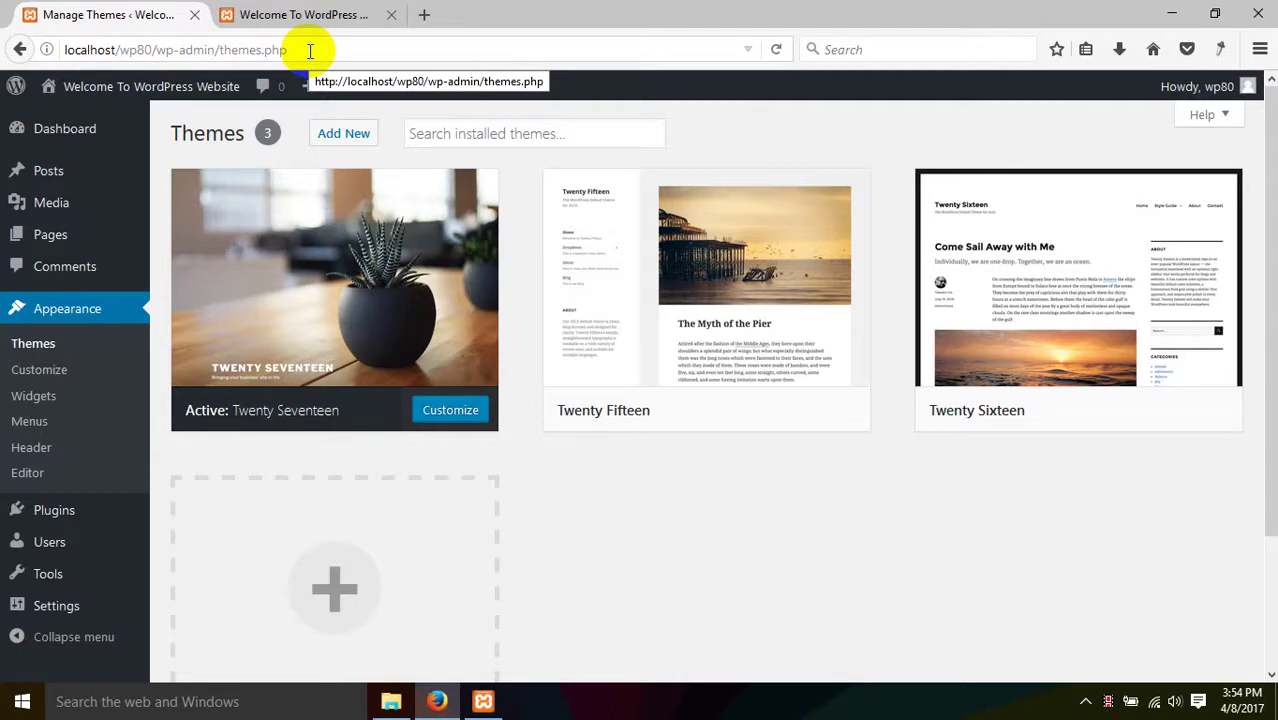
- Activate the Twenty Fifteen theme
{"action": "left_click", "coordinate": [251, 14]}
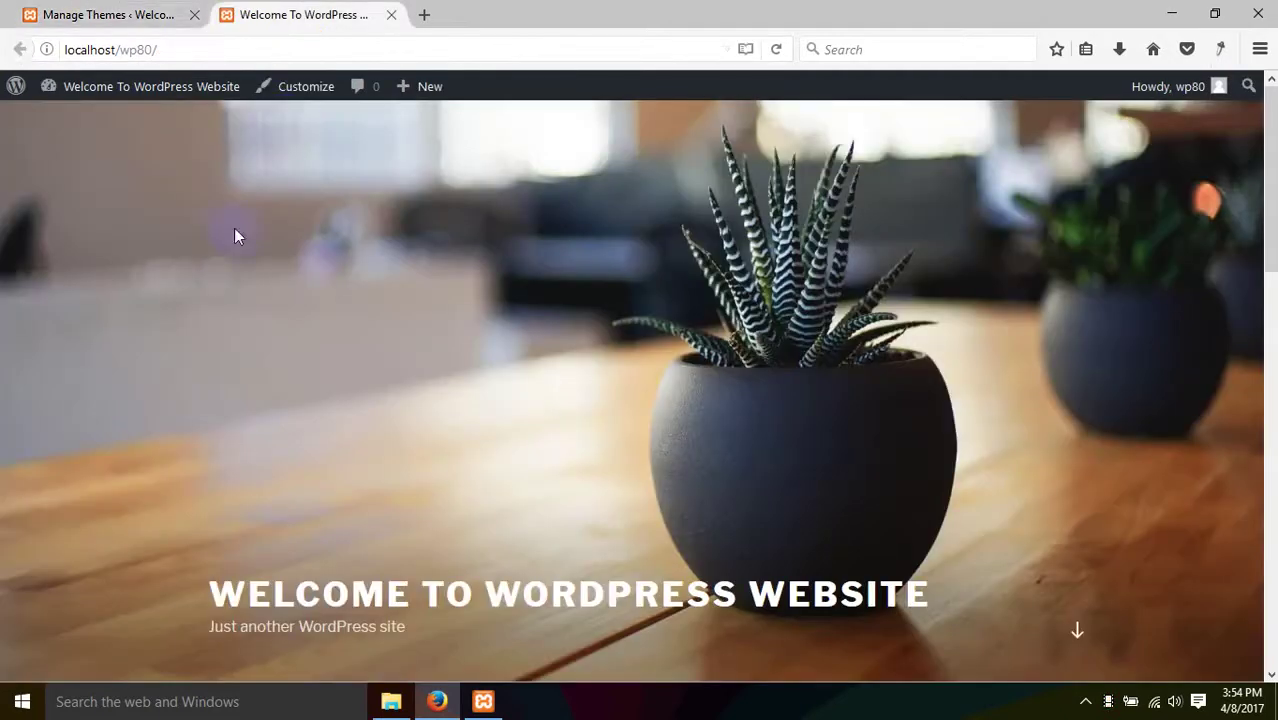
{"action": "left_click", "coordinate": [100, 14]}
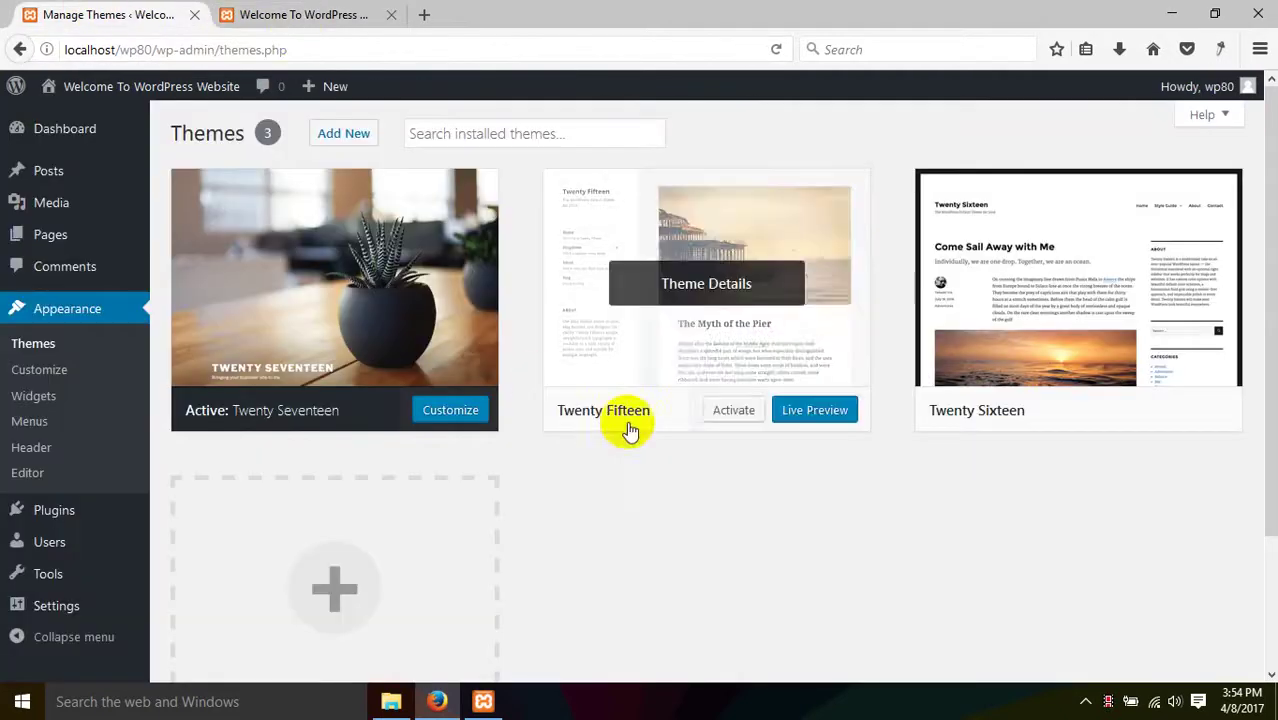
{"action": "left_click", "coordinate": [736, 418]}
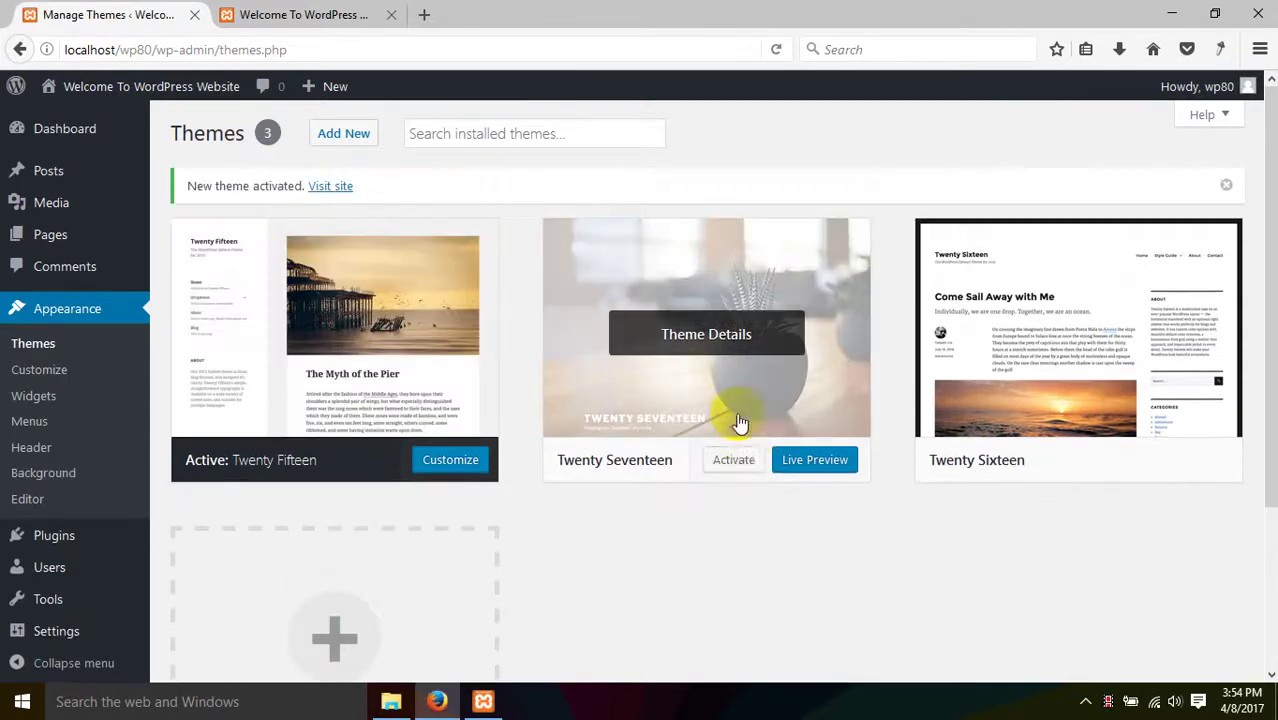
- Reload the live site tab at localhost/wp80 to show the new theme
{"action": "left_click", "coordinate": [736, 466]}
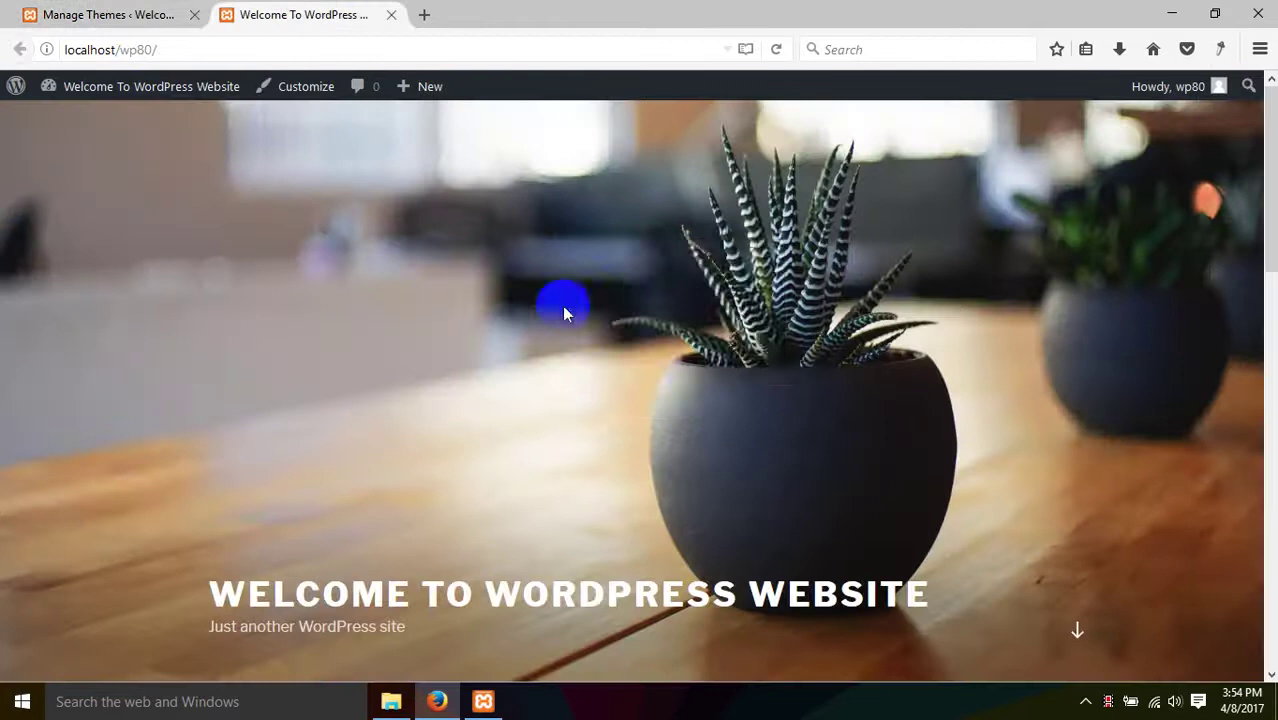
{"action": "right_click", "coordinate": [582, 240]}
{"action": "left_click", "coordinate": [778, 49]}
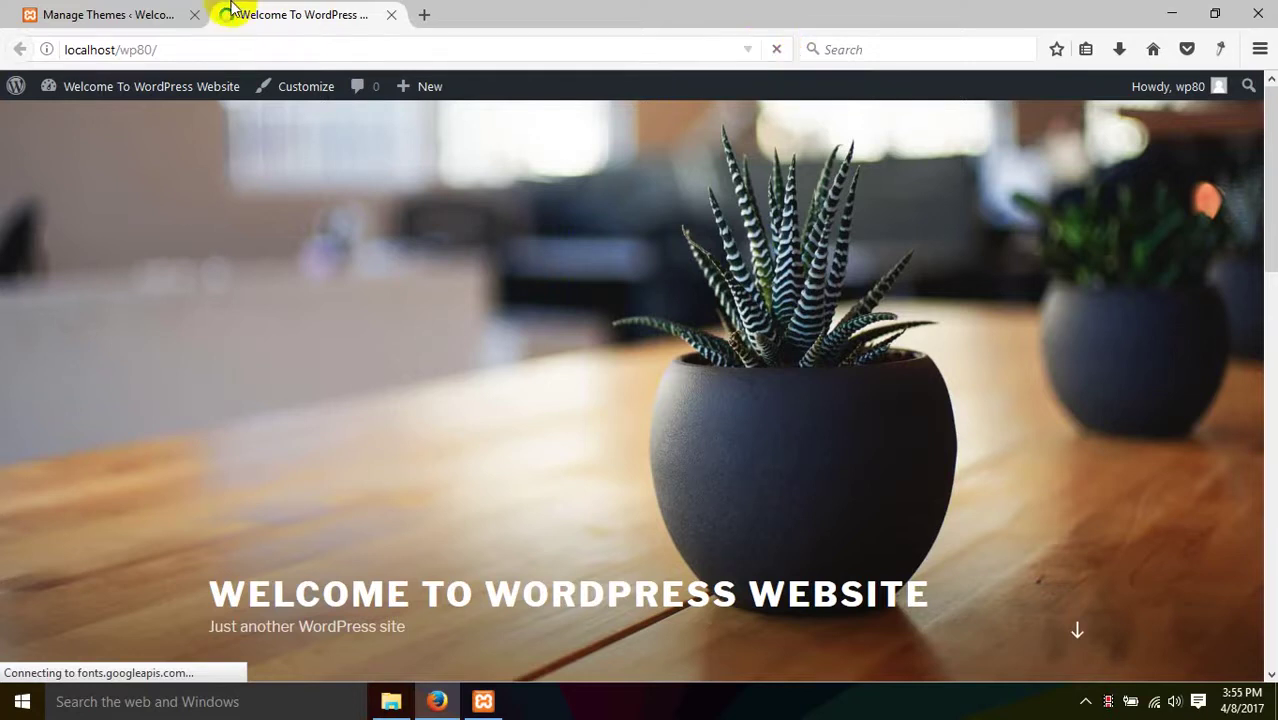
{"action": "left_click", "coordinate": [170, 14]}
{"action": "left_click", "coordinate": [278, 12]}
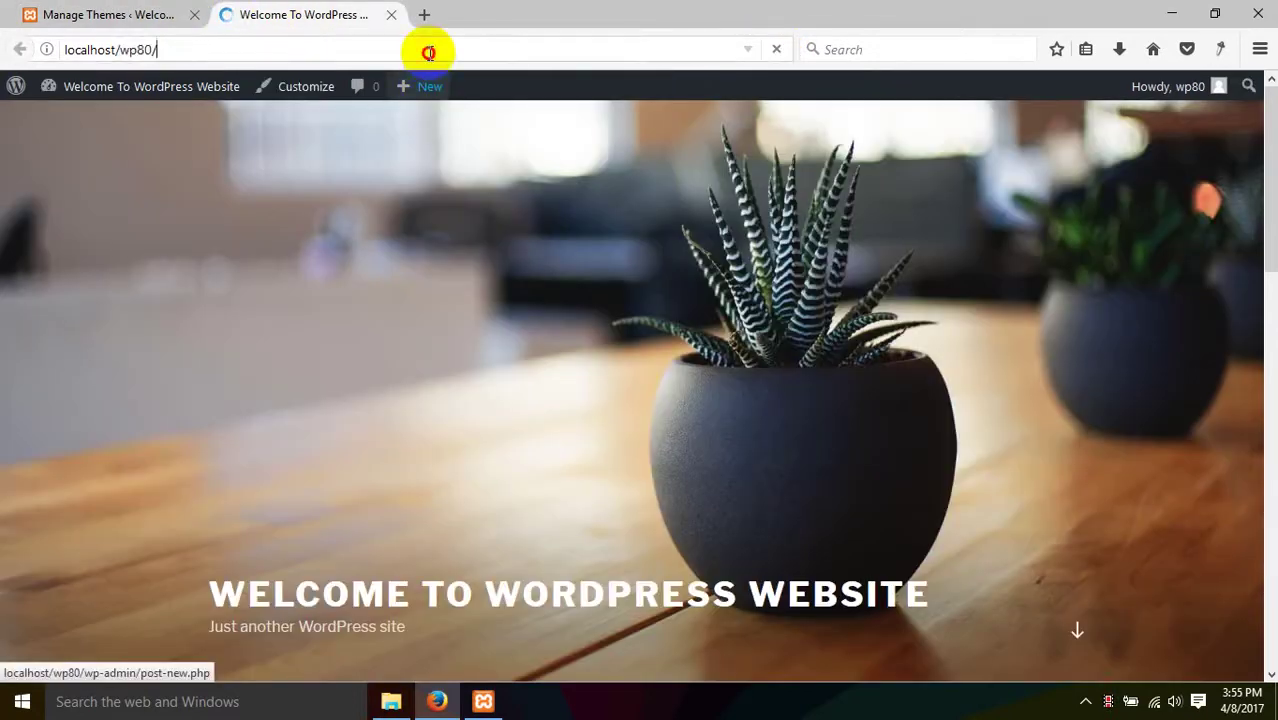
{"action": "left_click", "coordinate": [428, 50]}
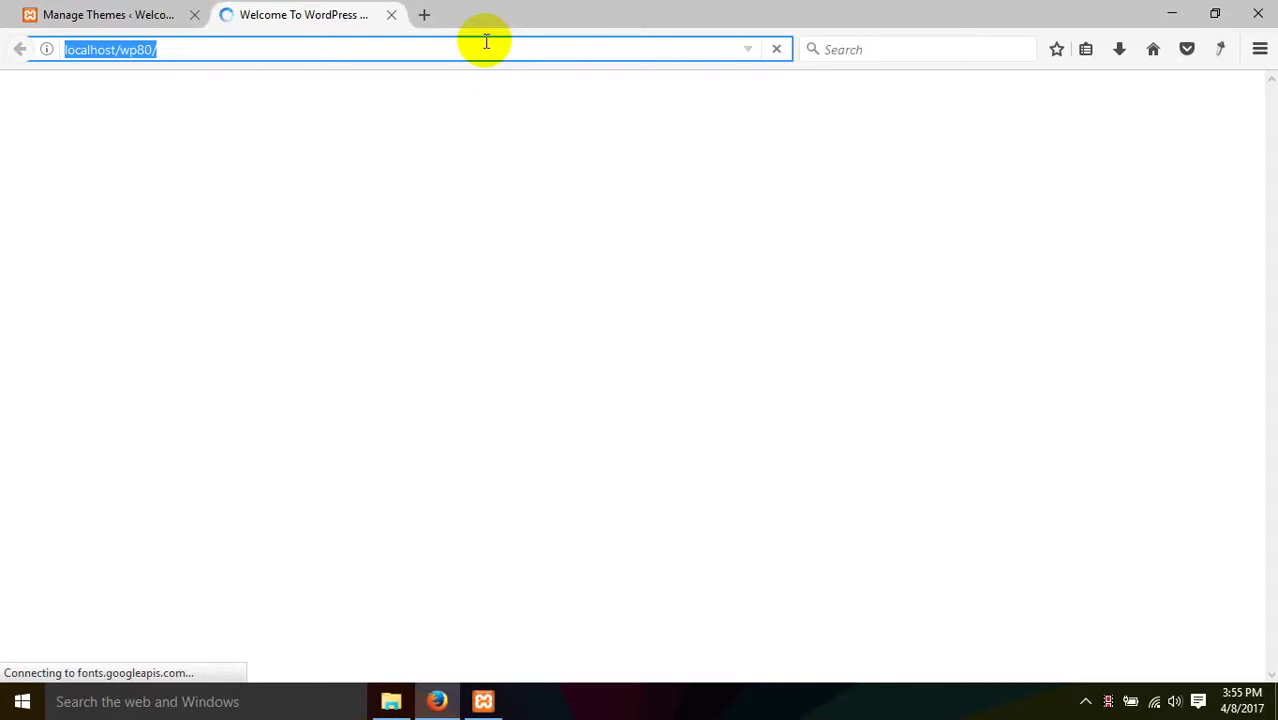
- While the home page loads, check the system tray and network connection
{"action": "left_click", "coordinate": [143, 12]}
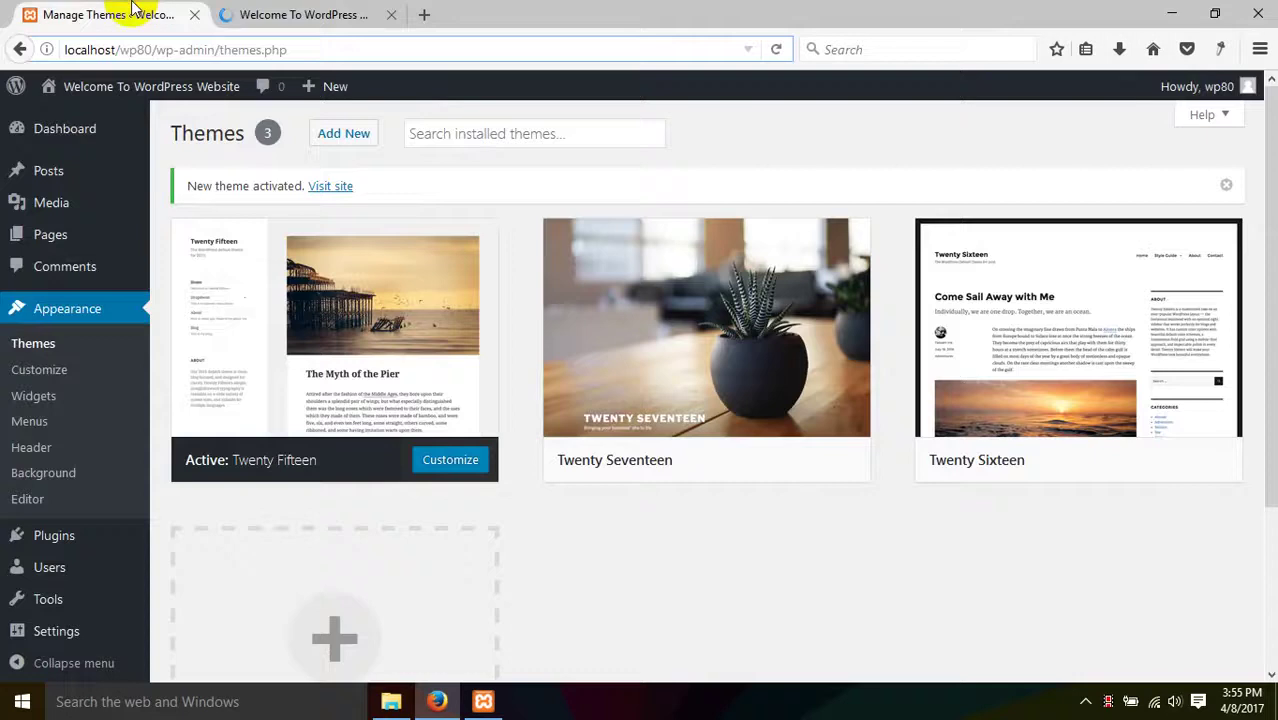
{"action": "left_click", "coordinate": [303, 14]}
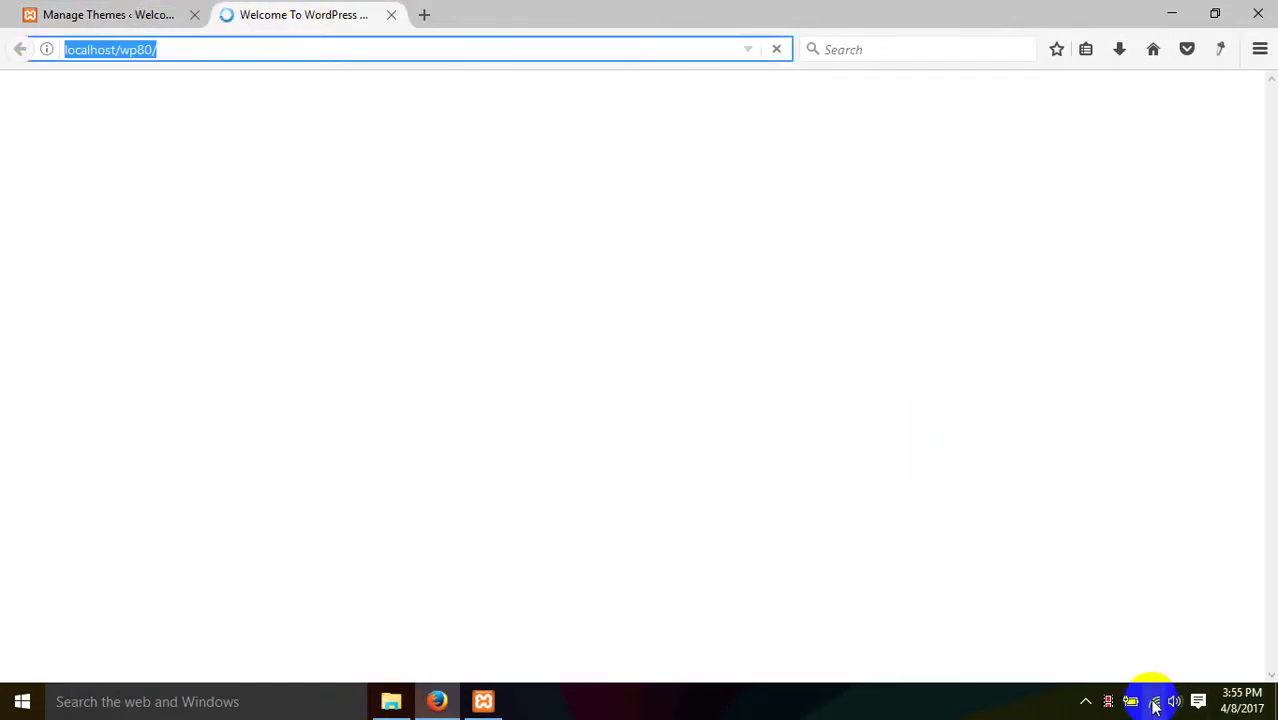
{"action": "left_click", "coordinate": [1087, 703]}
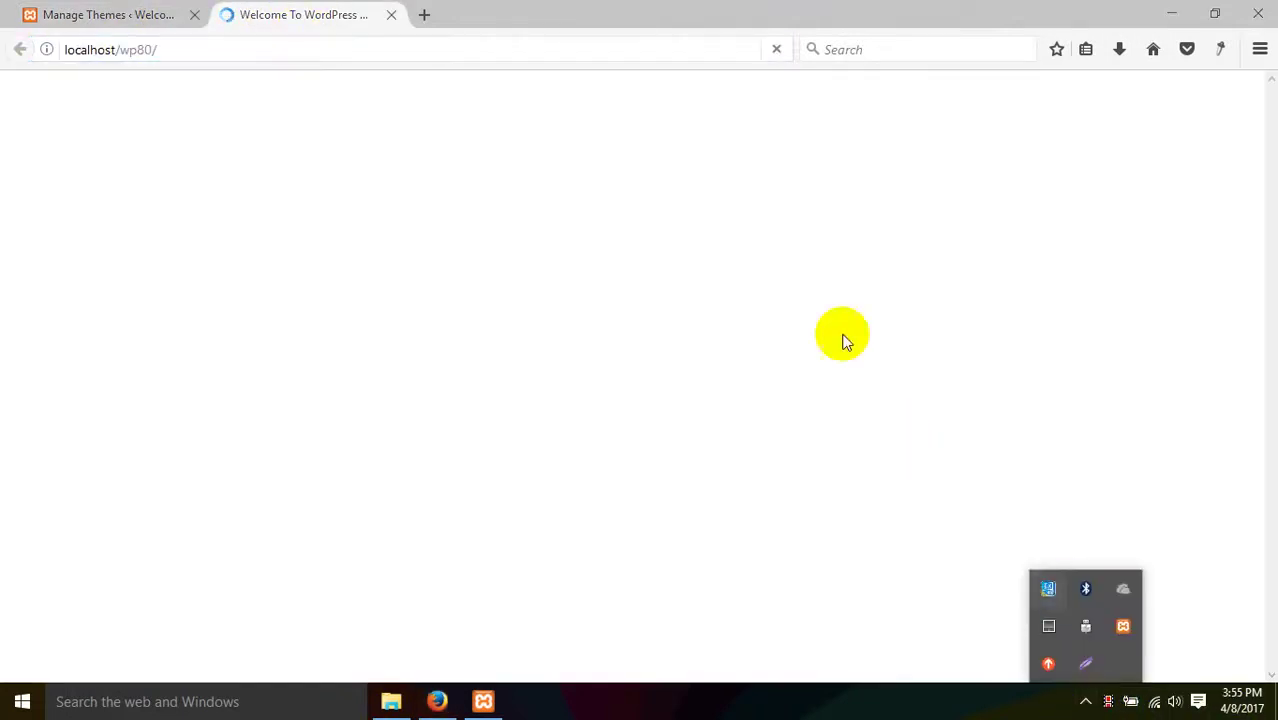
{"action": "left_click", "coordinate": [409, 52]}
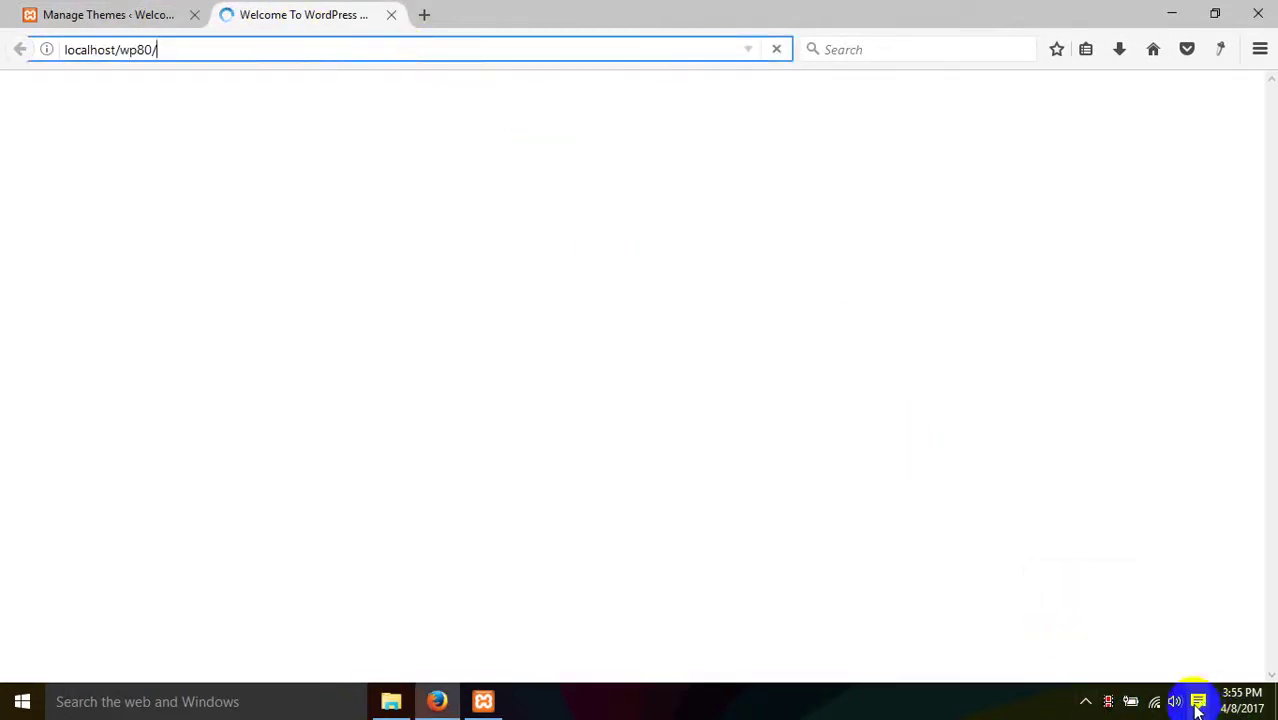
{"action": "left_click", "coordinate": [1160, 706]}
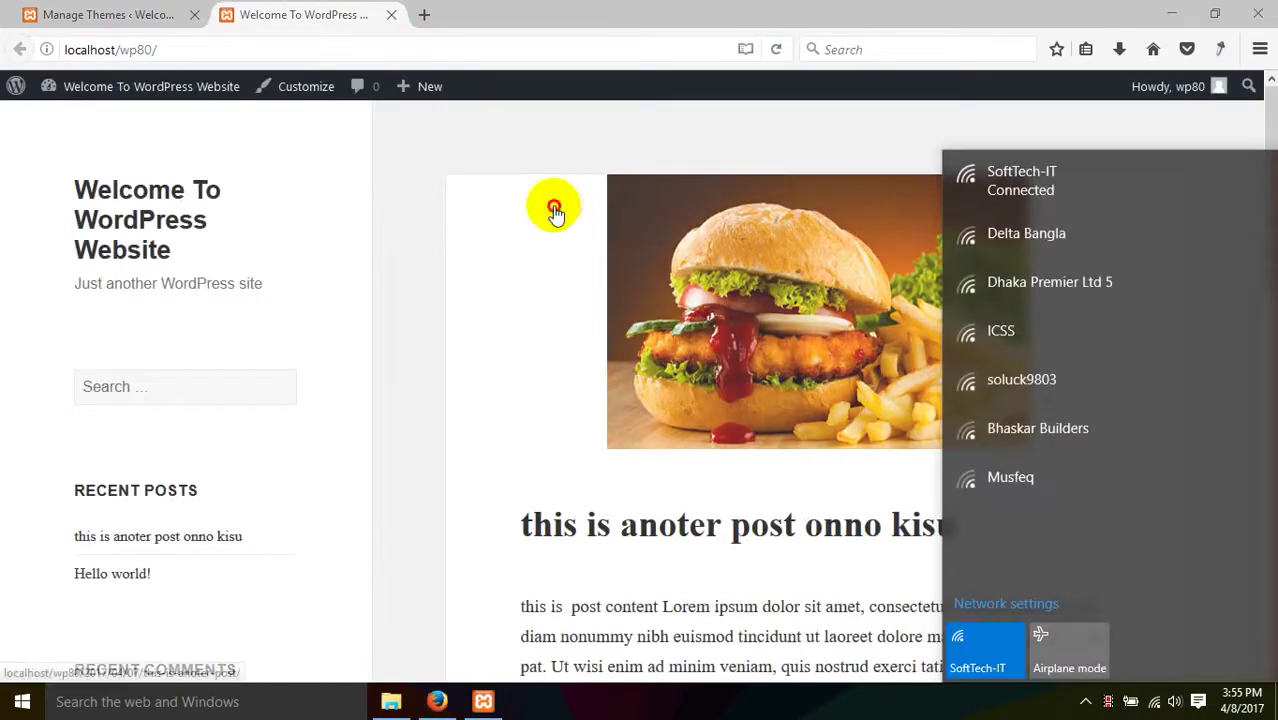
- Open the burger post from its featured image, then go back to the home page
{"action": "left_click", "coordinate": [553, 210]}
{"action": "left_click", "coordinate": [19, 49]}
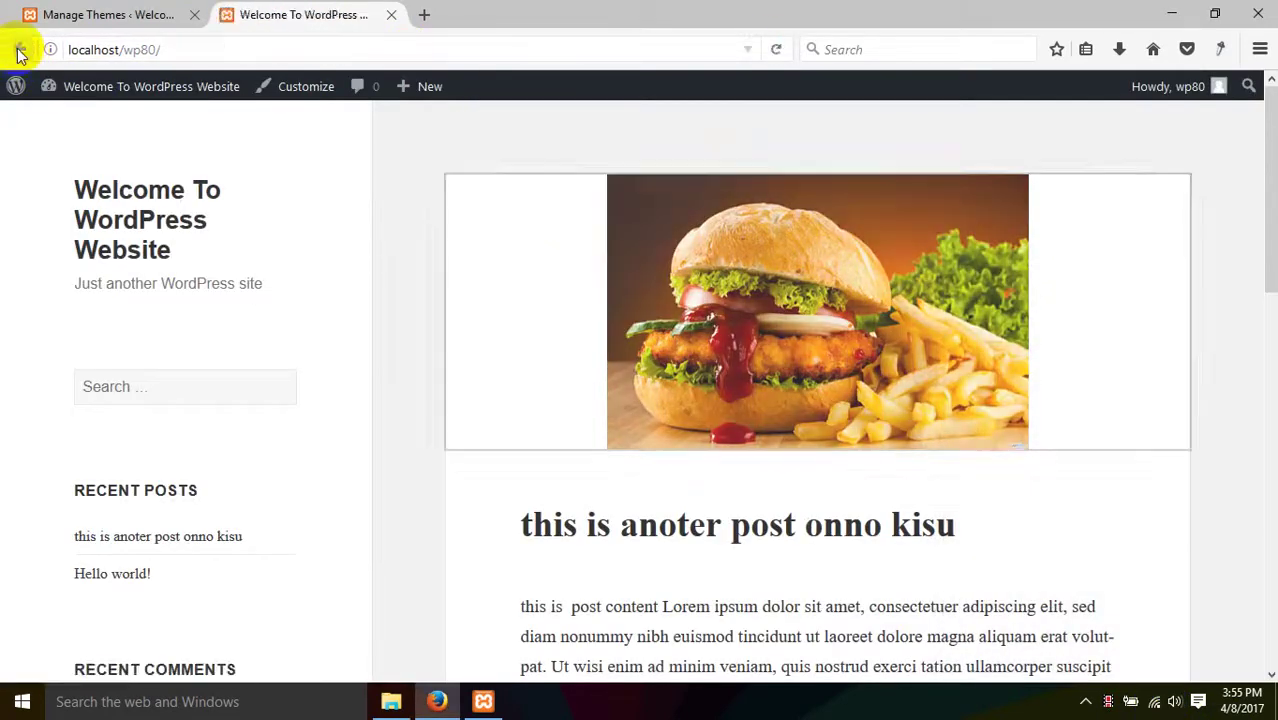
{"action": "scroll", "coordinate": [508, 402], "scroll_direction": "down", "scroll_amount": 10}
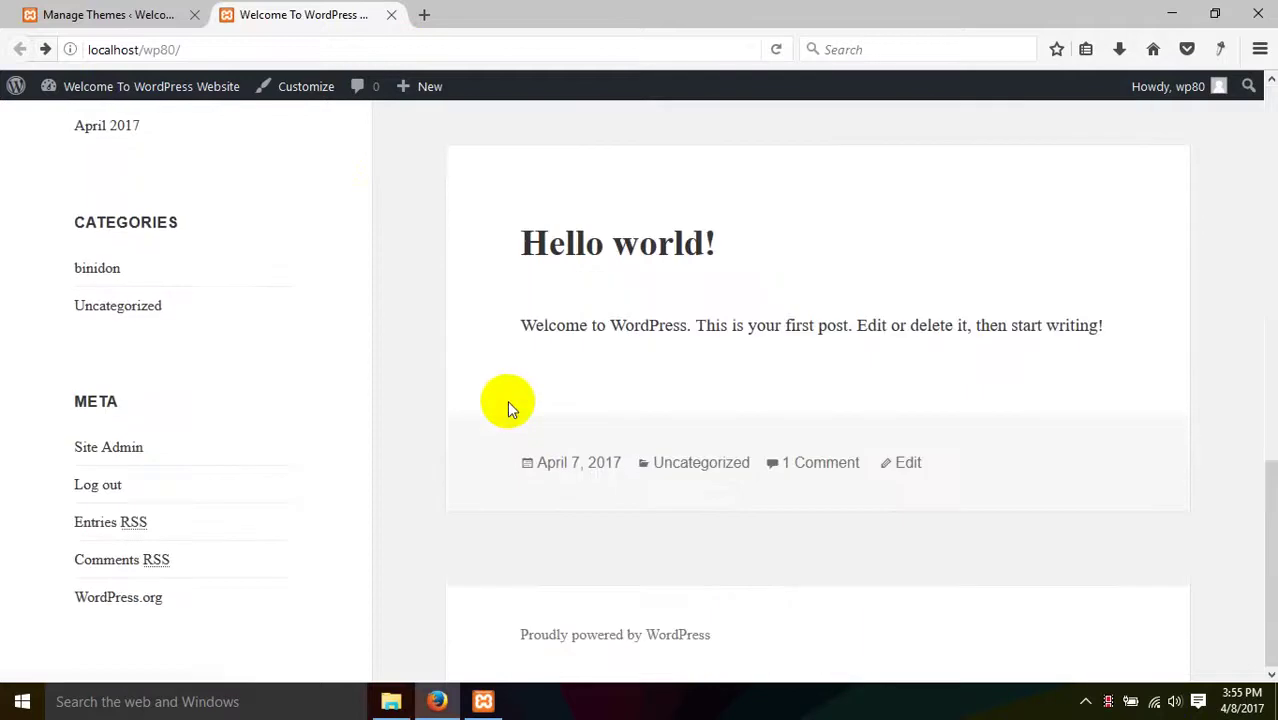
{"action": "scroll", "coordinate": [508, 402], "scroll_direction": "up", "scroll_amount": 8}
{"action": "scroll", "coordinate": [509, 401], "scroll_direction": "up", "scroll_amount": 3}
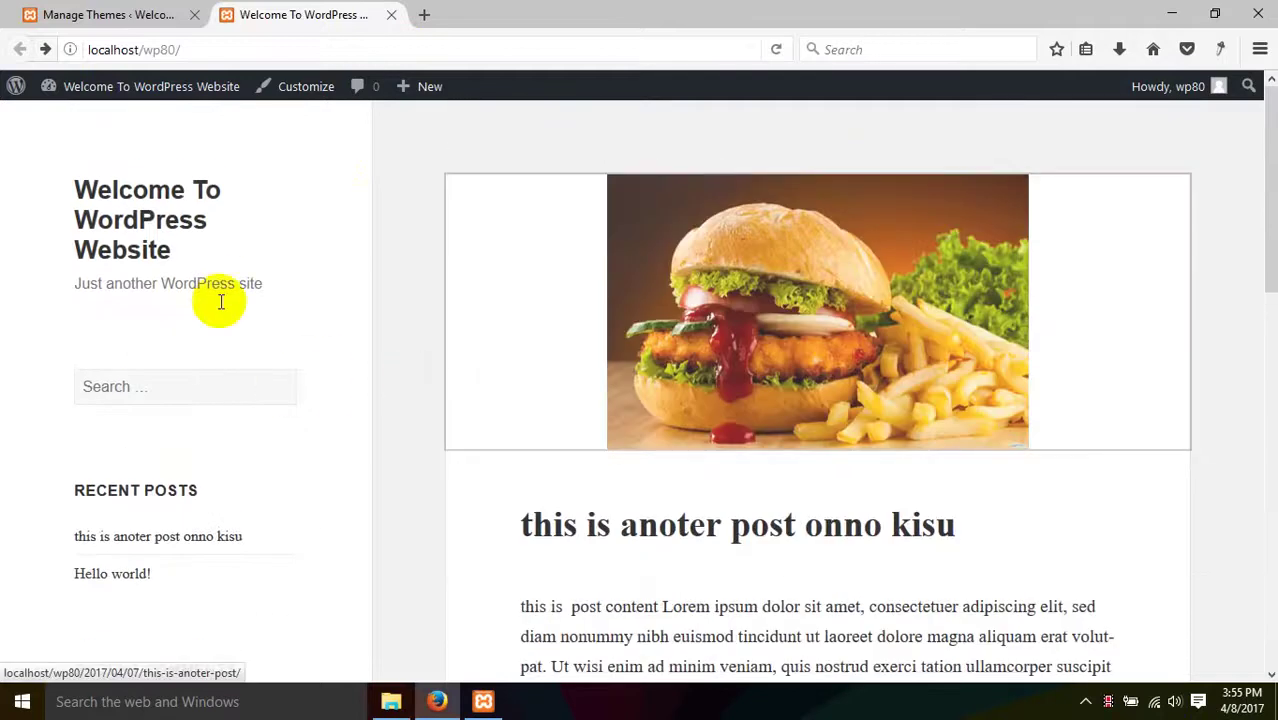
{"action": "left_click", "coordinate": [157, 14]}
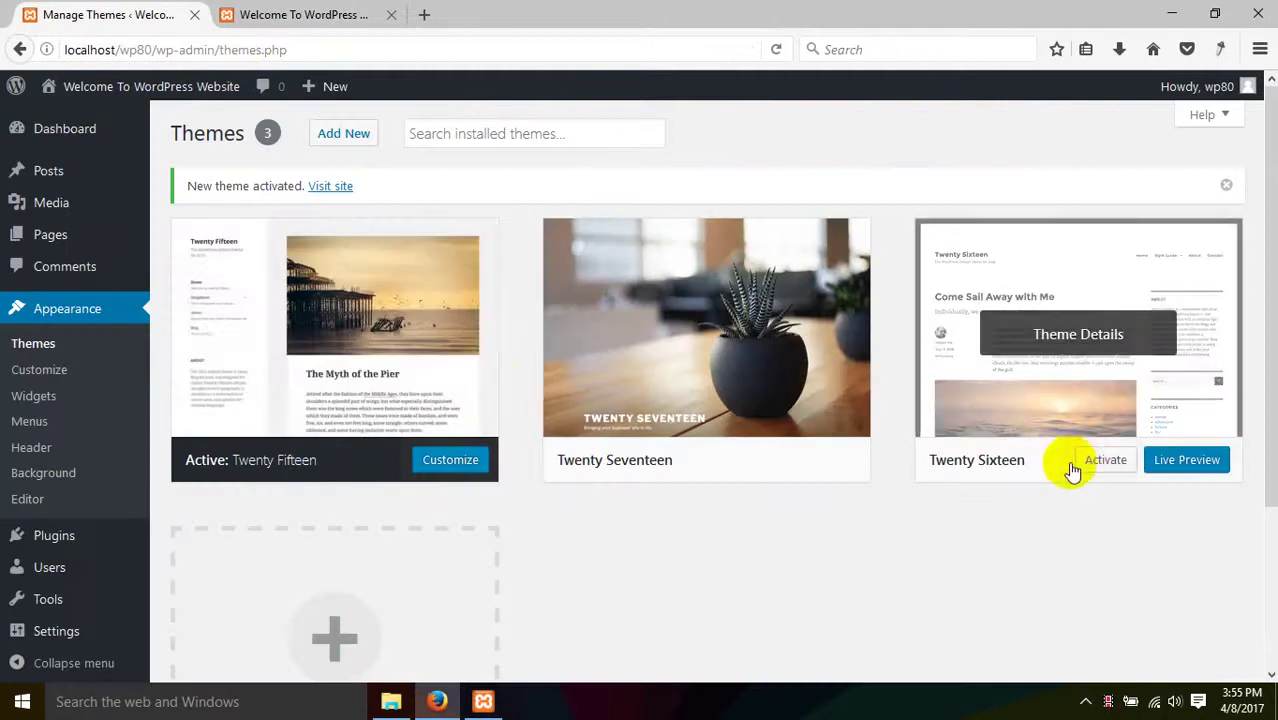
- Activate Twenty Sixteen and reload the site's home page
{"action": "left_click", "coordinate": [1100, 465]}
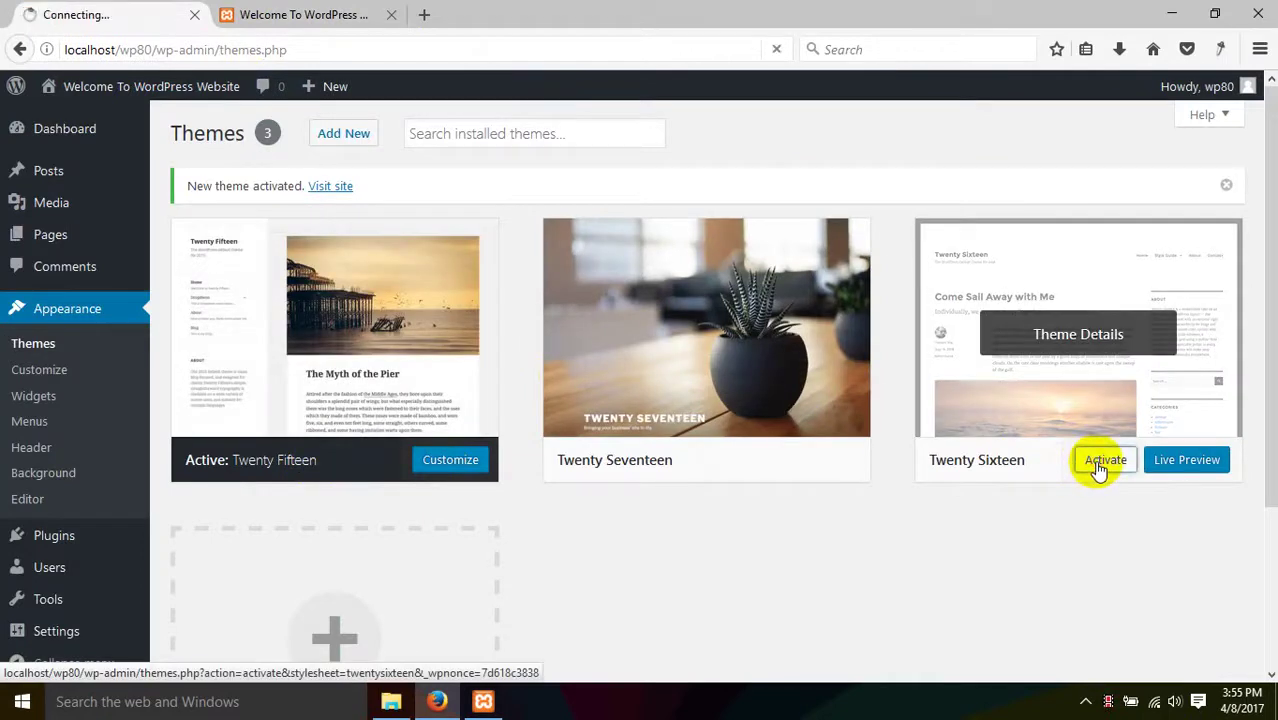
{"action": "left_click", "coordinate": [300, 12]}
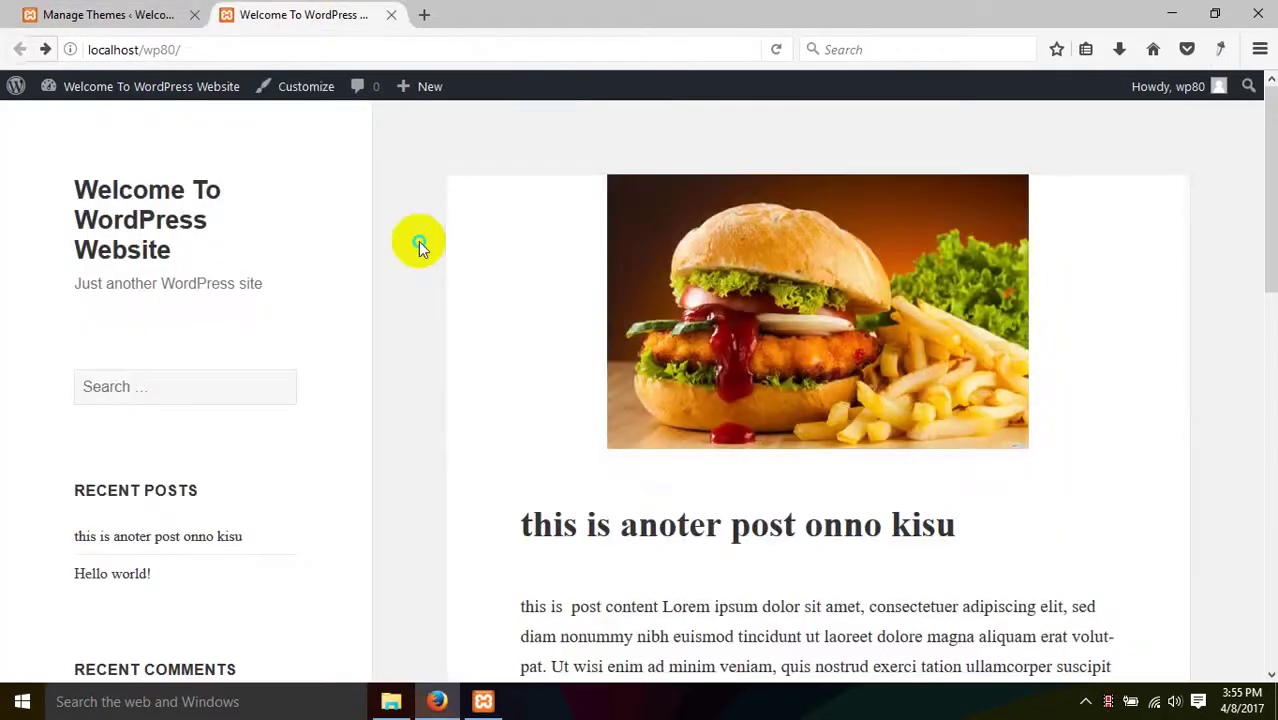
{"action": "right_click", "coordinate": [421, 245]}
{"action": "left_click", "coordinate": [528, 261]}
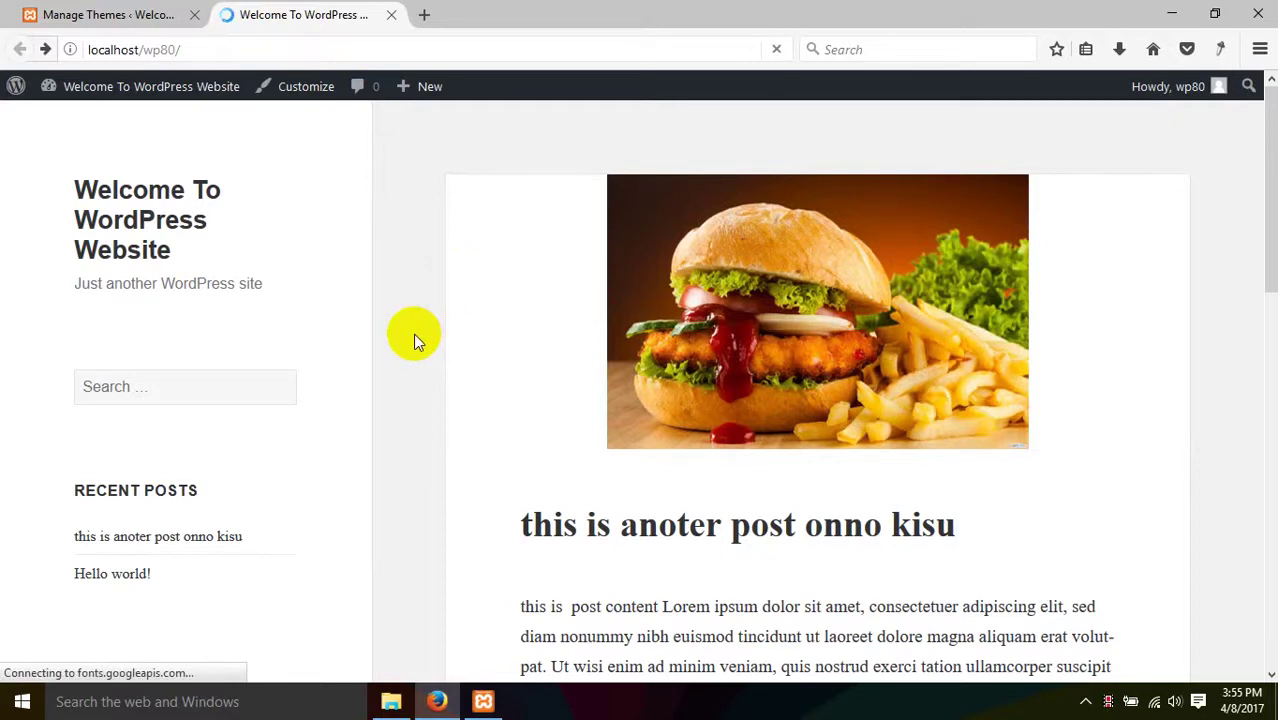
- Reactivate Twenty Fifteen and reload the site's home page
{"action": "left_click", "coordinate": [177, 12]}
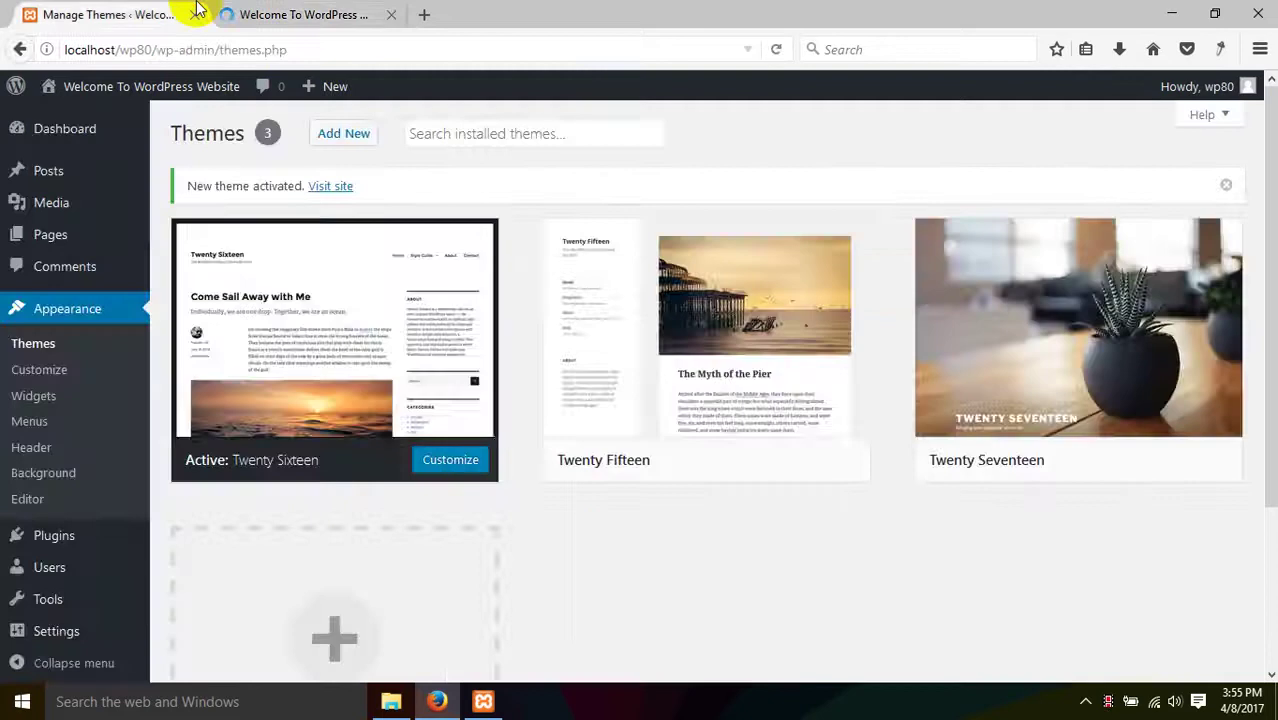
{"action": "left_click", "coordinate": [270, 10]}
{"action": "left_click", "coordinate": [171, 14]}
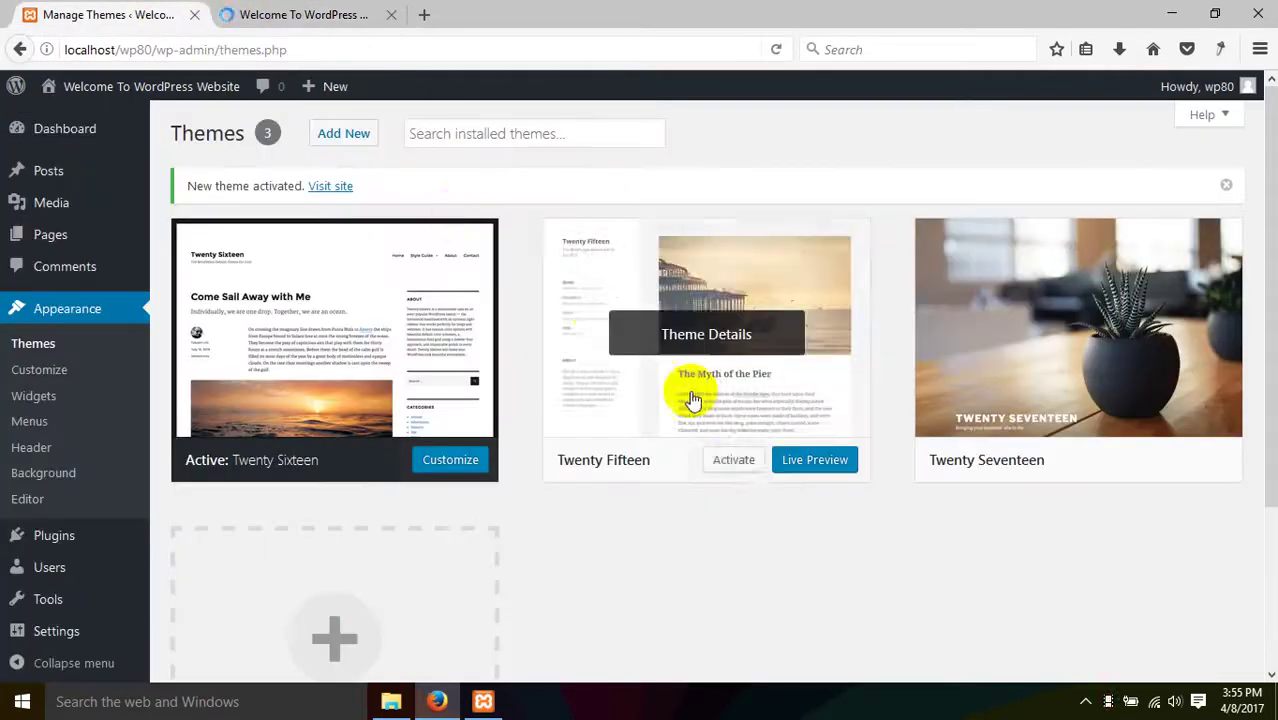
{"action": "left_click", "coordinate": [734, 466]}
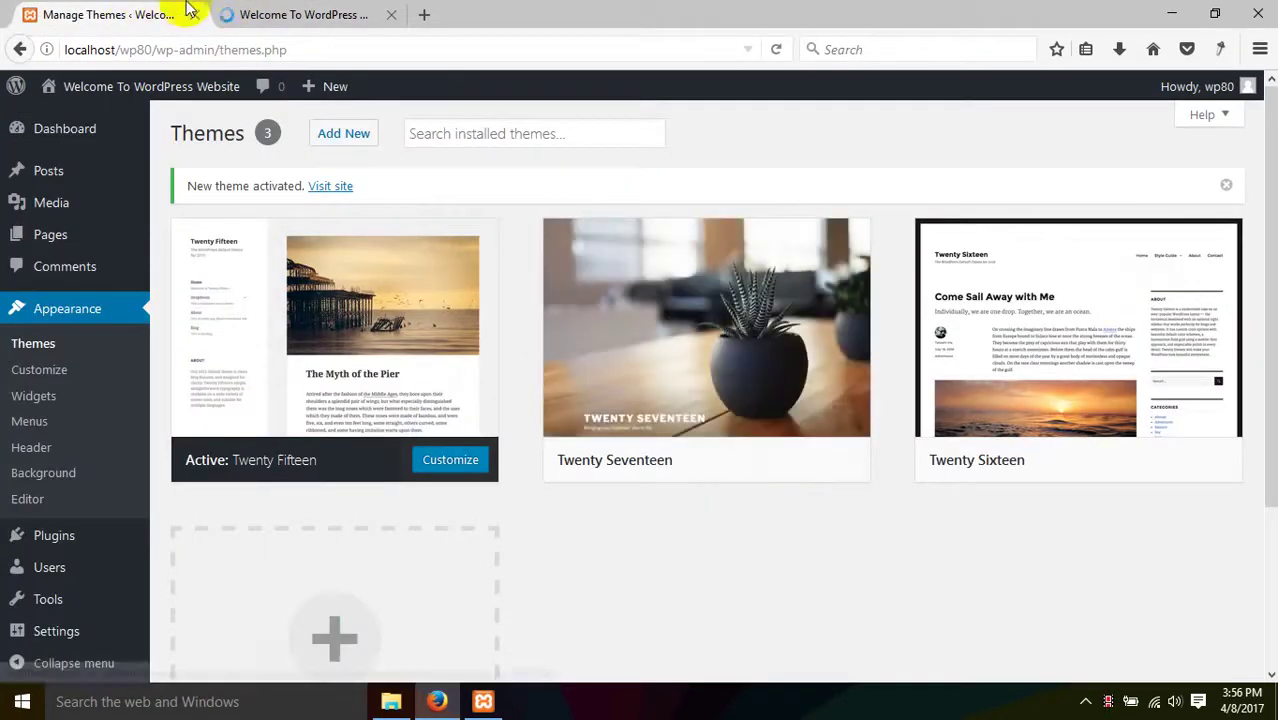
{"action": "left_click", "coordinate": [262, 14]}
{"action": "right_click", "coordinate": [412, 324]}
{"action": "left_click", "coordinate": [538, 346]}
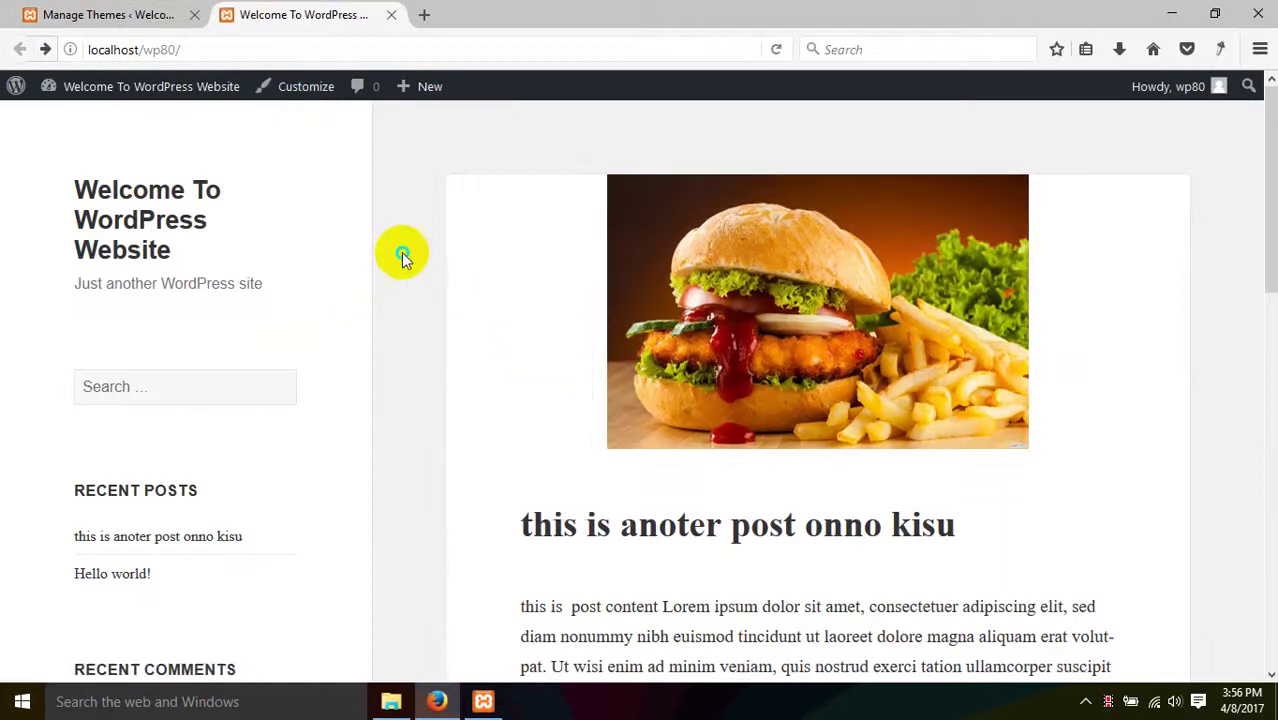
{"action": "right_click", "coordinate": [403, 254]}
{"action": "left_click", "coordinate": [516, 271]}
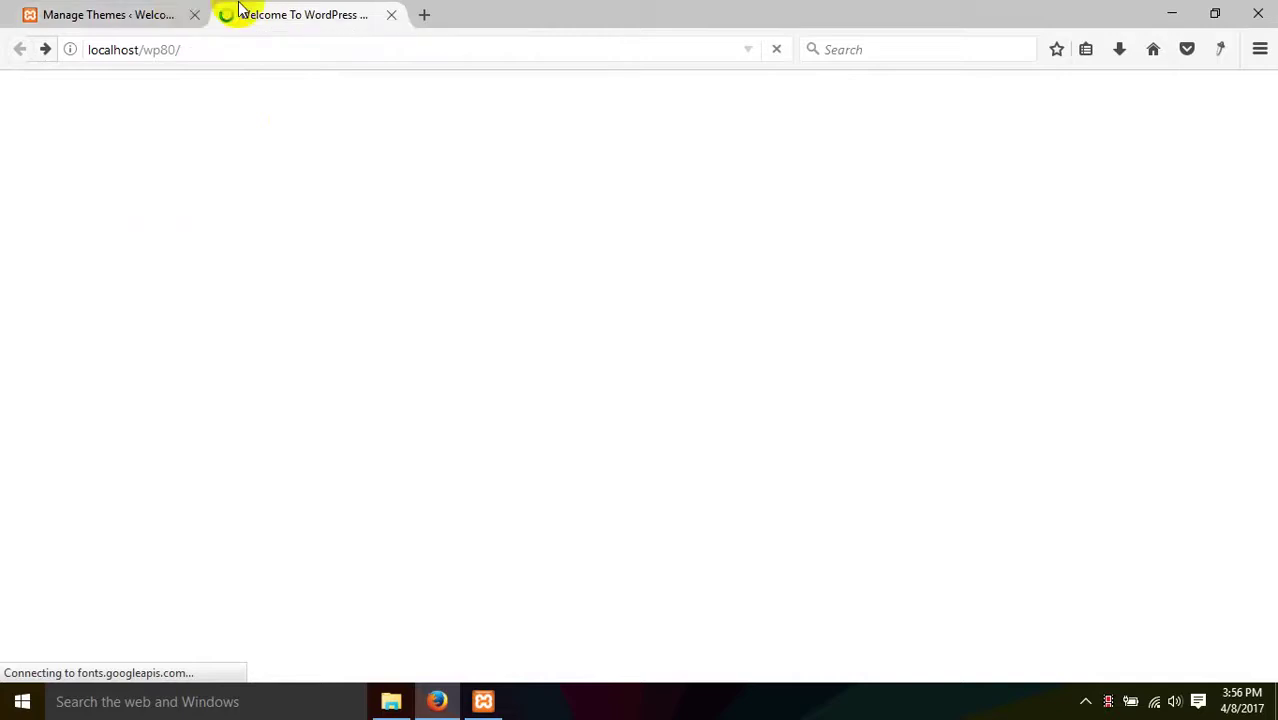
- Reload localhost/wp80 from the address bar and scroll through the Twenty Fifteen page
{"action": "left_click", "coordinate": [163, 12]}
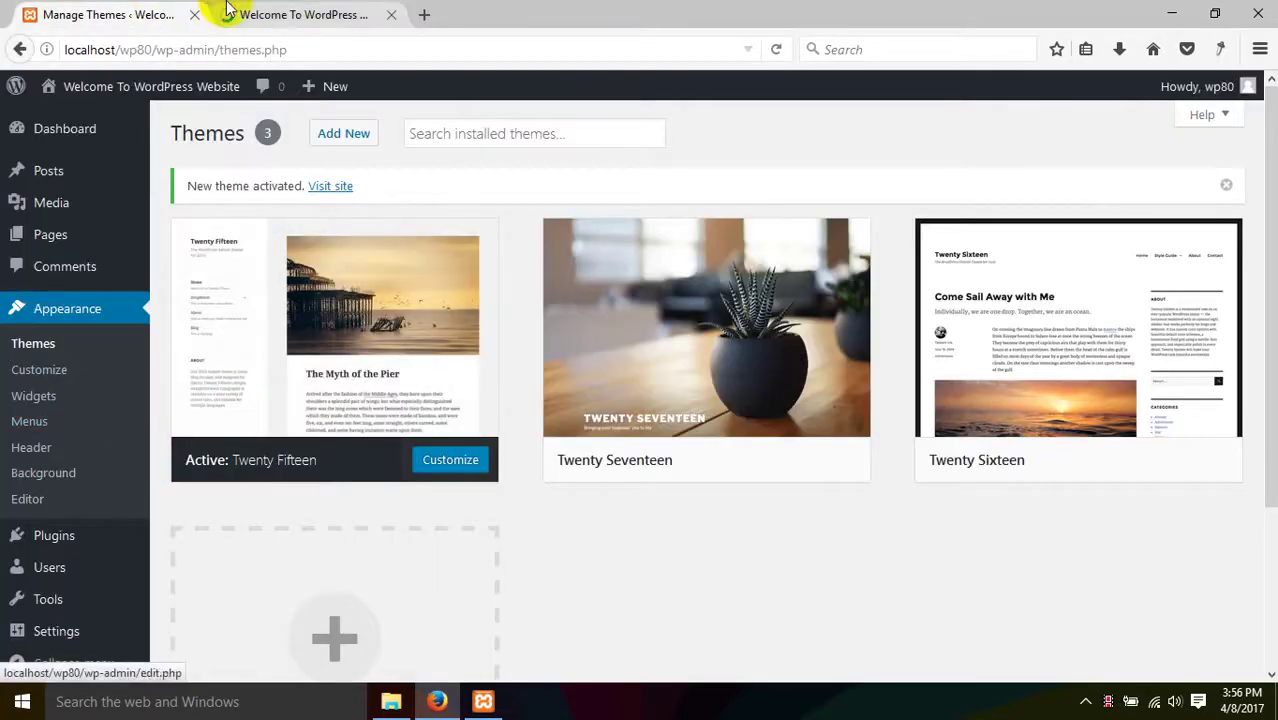
{"action": "left_click", "coordinate": [295, 14]}
{"action": "left_click", "coordinate": [294, 50]}
{"action": "key", "text": "ctrl+a"}
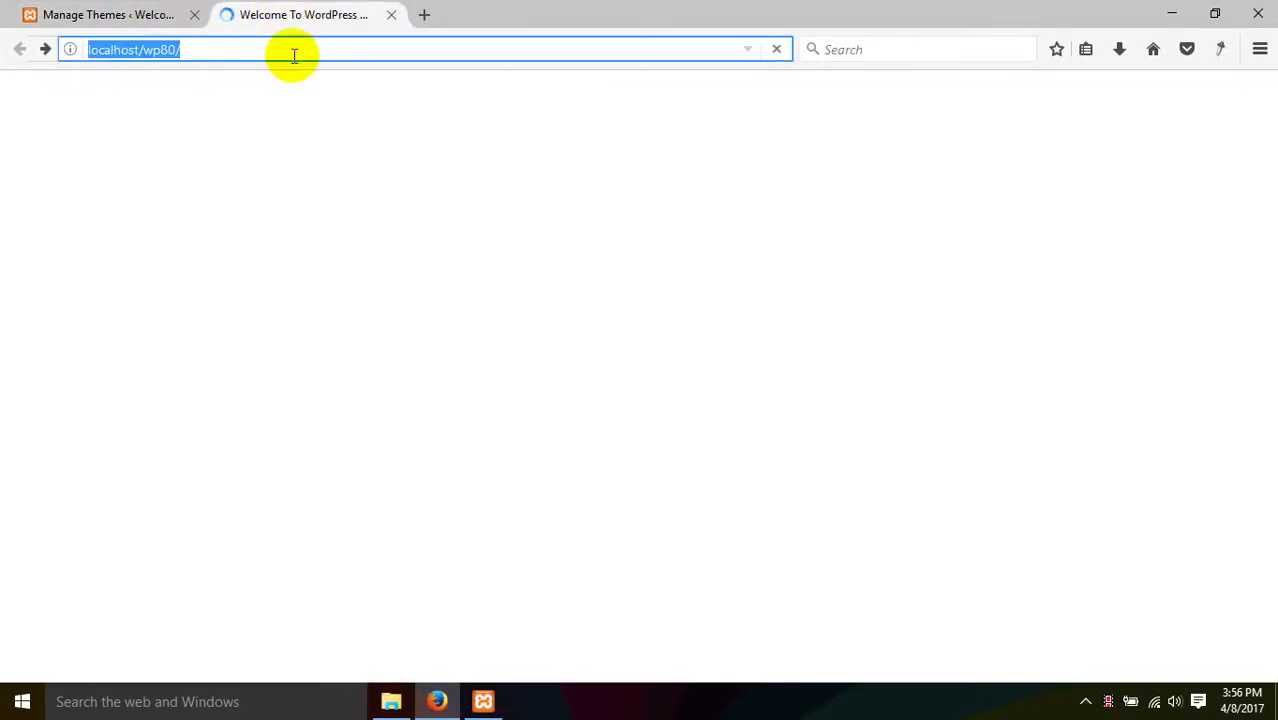
{"action": "key", "text": "Return"}
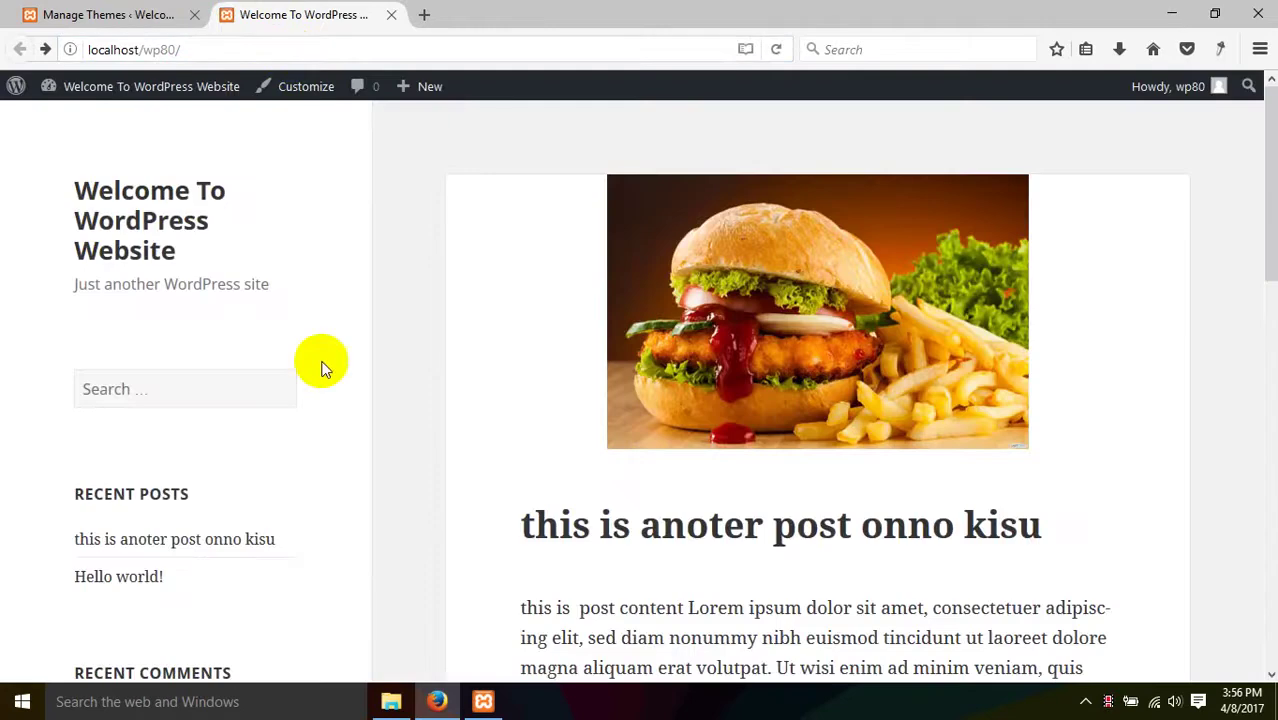
{"action": "scroll", "coordinate": [322, 365], "scroll_direction": "down", "scroll_amount": 12}
{"action": "scroll", "coordinate": [727, 548], "scroll_direction": "up", "scroll_amount": 2}
{"action": "scroll", "coordinate": [727, 548], "scroll_direction": "up", "scroll_amount": 10}
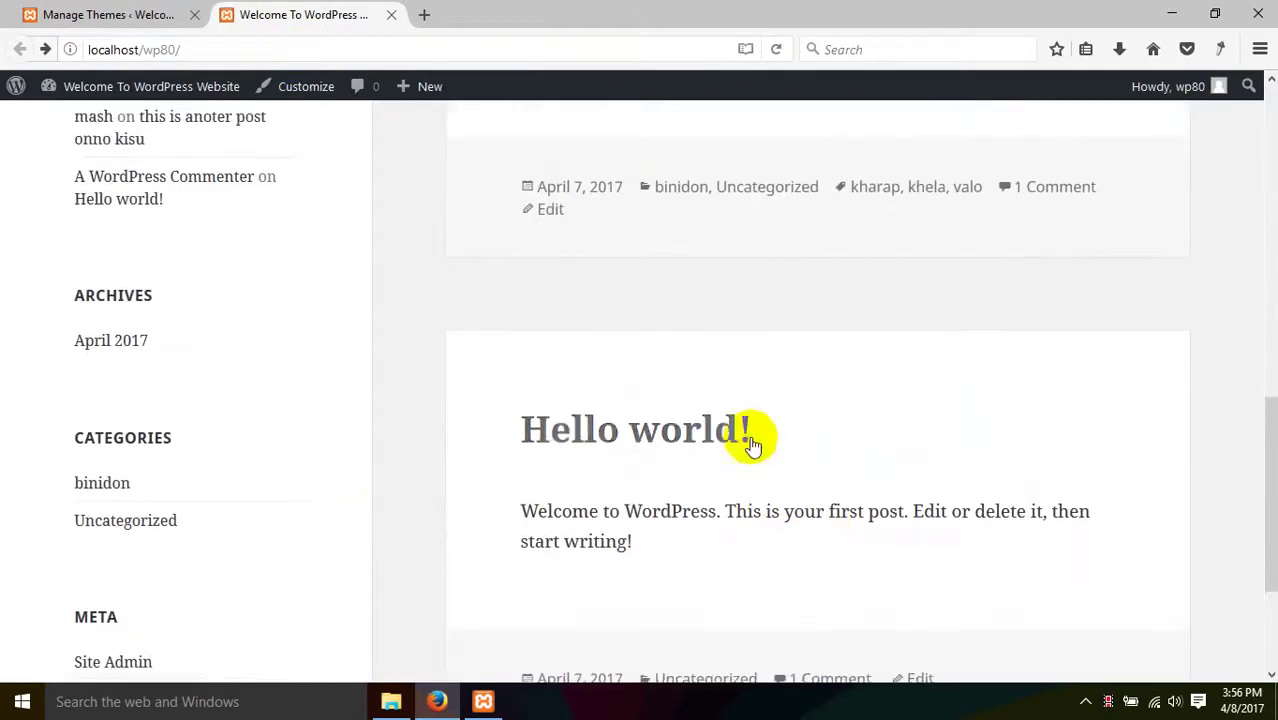
{"action": "scroll", "coordinate": [560, 420], "scroll_direction": "down", "scroll_amount": 2}
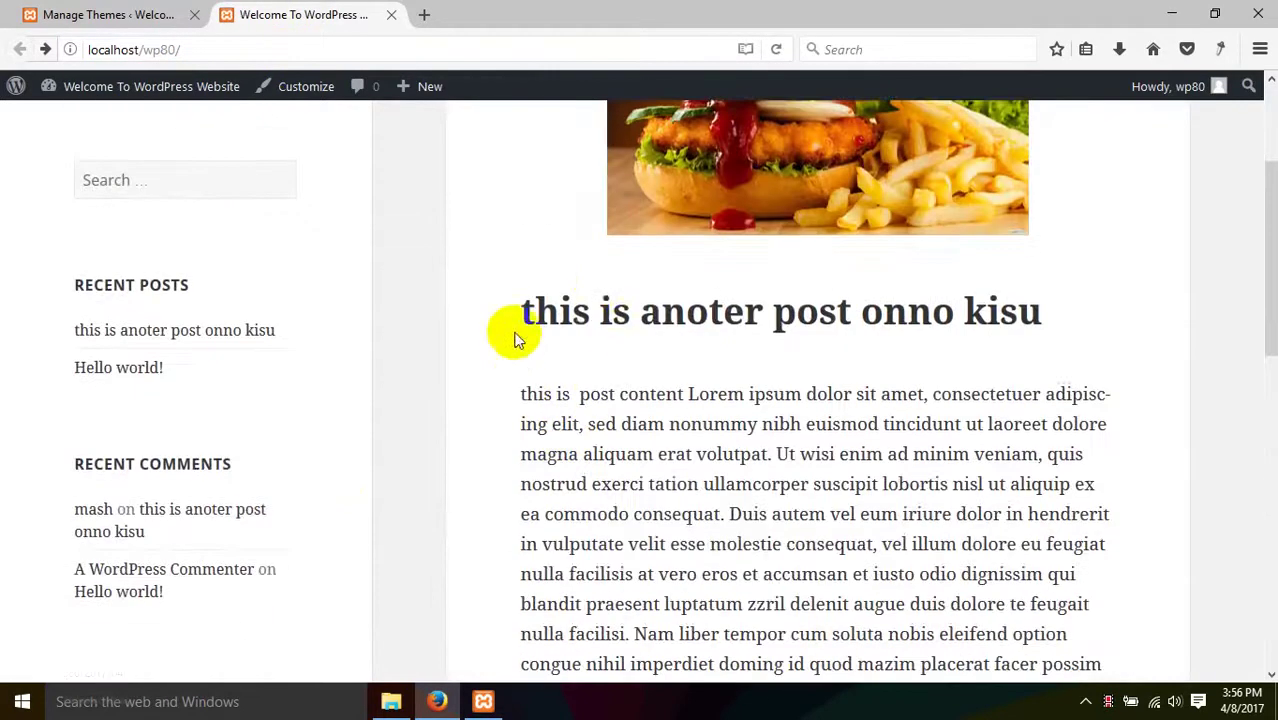
{"action": "scroll", "coordinate": [560, 330], "scroll_direction": "down", "scroll_amount": 2}
{"action": "left_click_drag", "start_coordinate": [536, 292], "coordinate": [785, 497]}
{"action": "scroll", "coordinate": [736, 514], "scroll_direction": "up", "scroll_amount": 3}
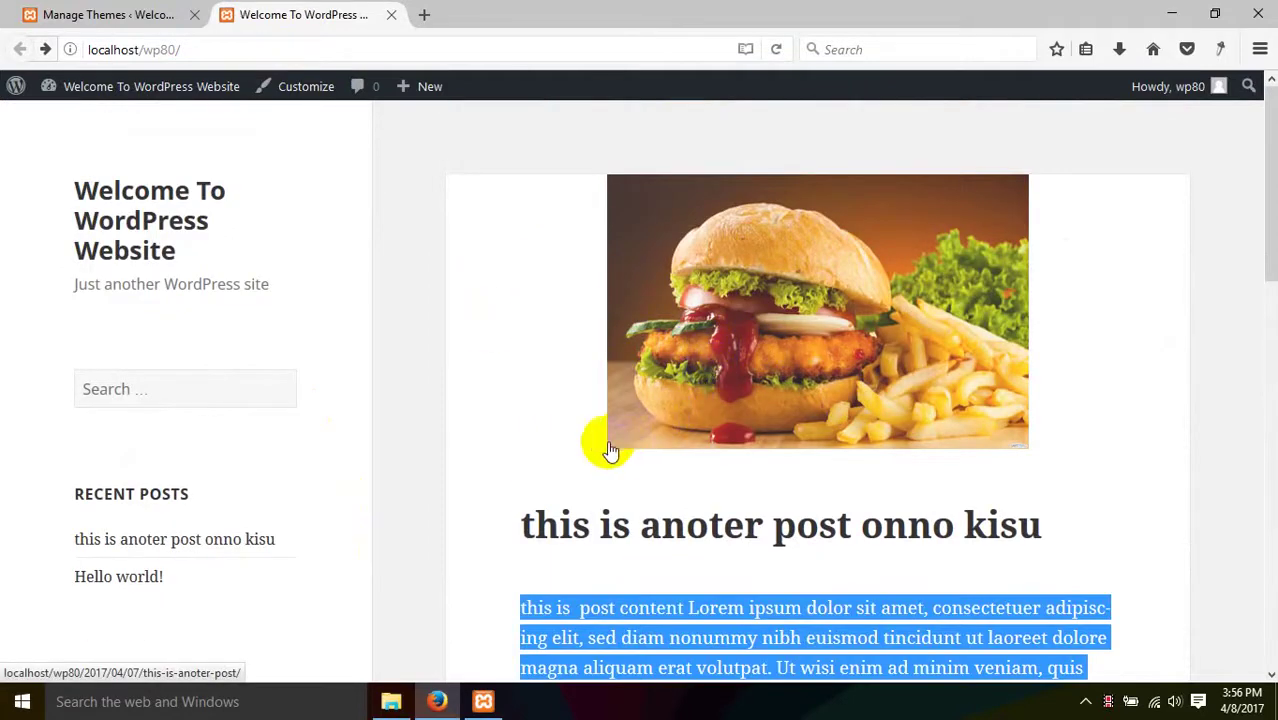
{"action": "scroll", "coordinate": [414, 428], "scroll_direction": "down", "scroll_amount": 6}
- Return to the Customizer and open the Site Identity section
{"action": "left_click", "coordinate": [160, 14]}
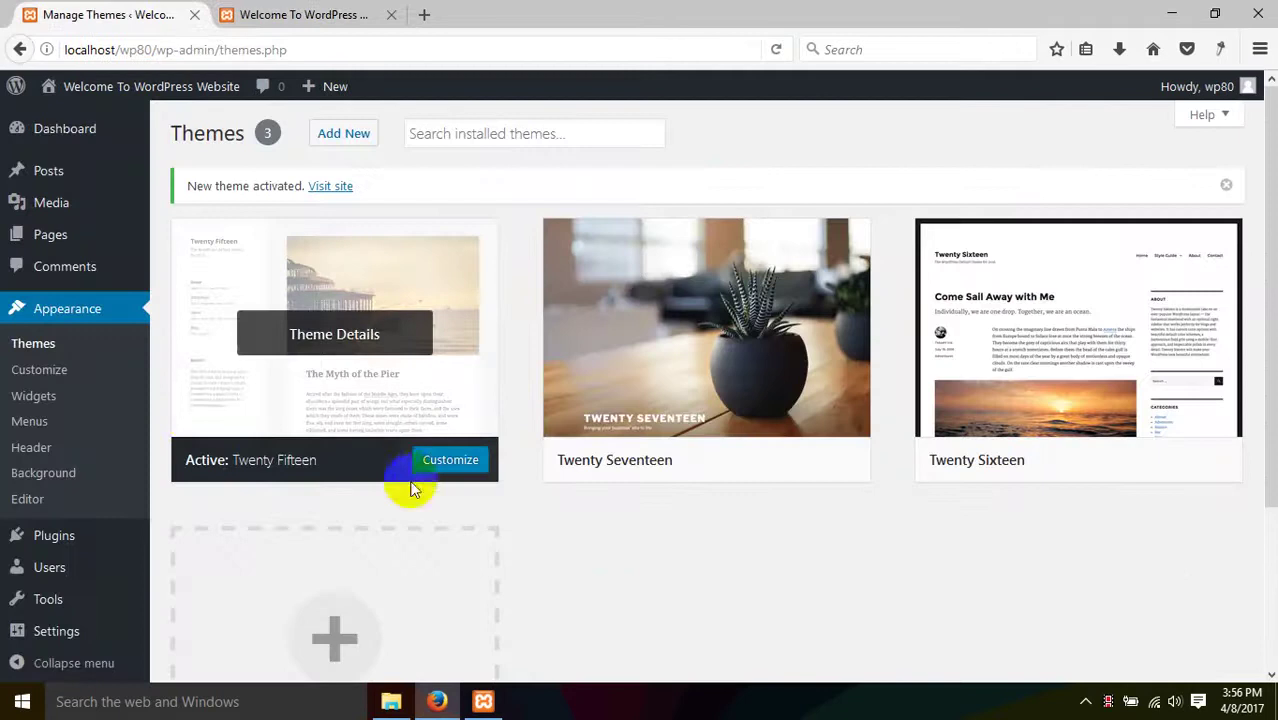
{"action": "scroll", "coordinate": [143, 408], "scroll_direction": "down", "scroll_amount": 4}
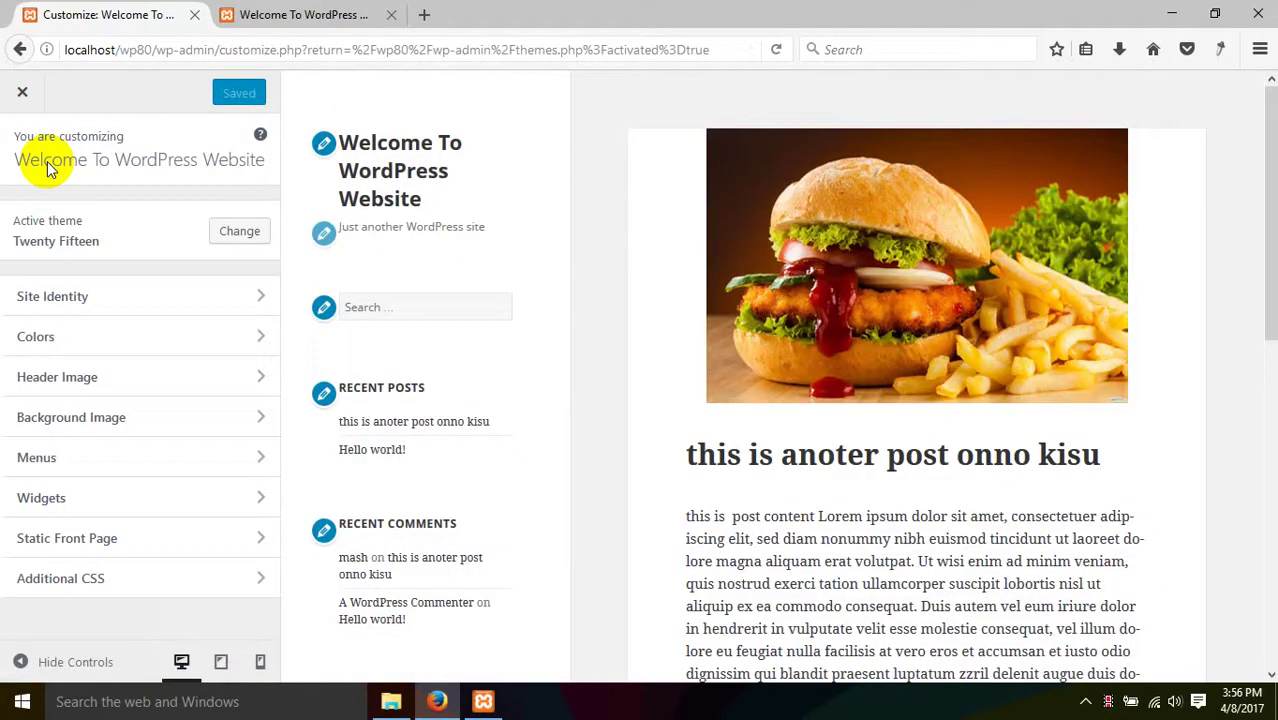
{"action": "left_click", "coordinate": [300, 14]}
{"action": "scroll", "coordinate": [545, 296], "scroll_direction": "up", "scroll_amount": 5}
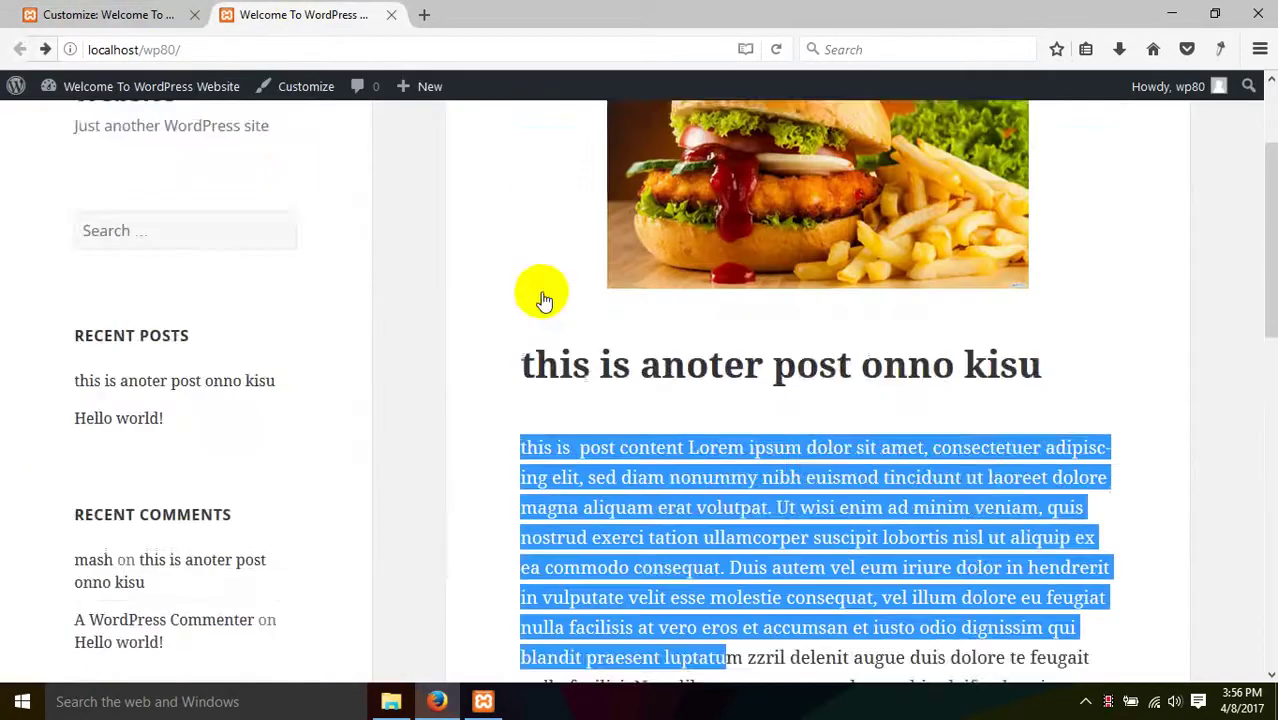
{"action": "left_click", "coordinate": [107, 12]}
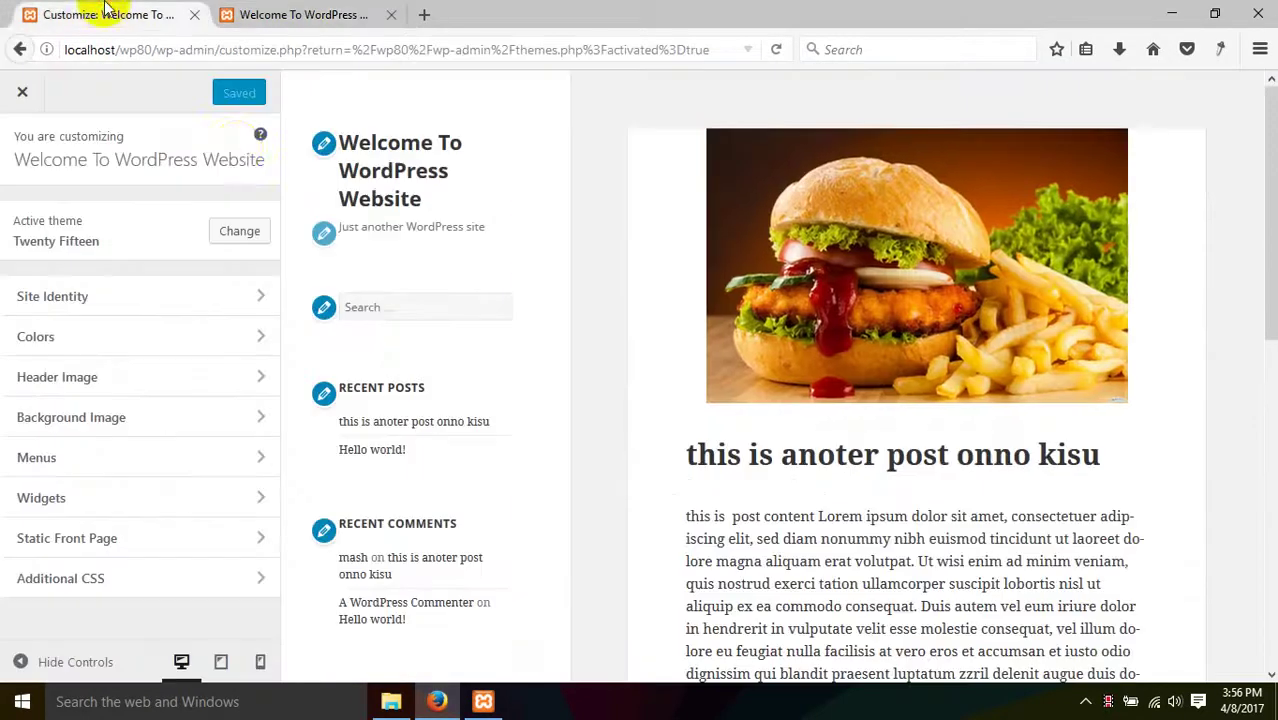
{"action": "left_click", "coordinate": [325, 147]}
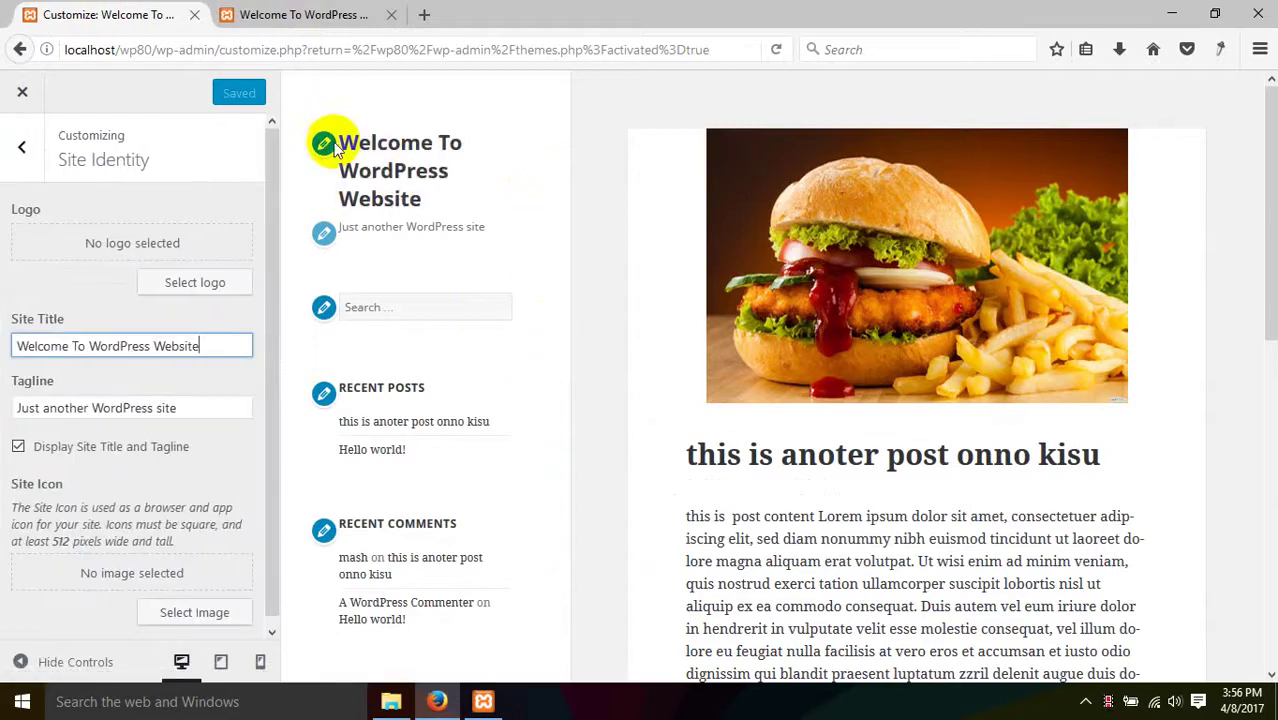
- Replace the tagline with 'We are batch 80'
{"action": "left_click_drag", "start_coordinate": [240, 347], "coordinate": [8, 343]}
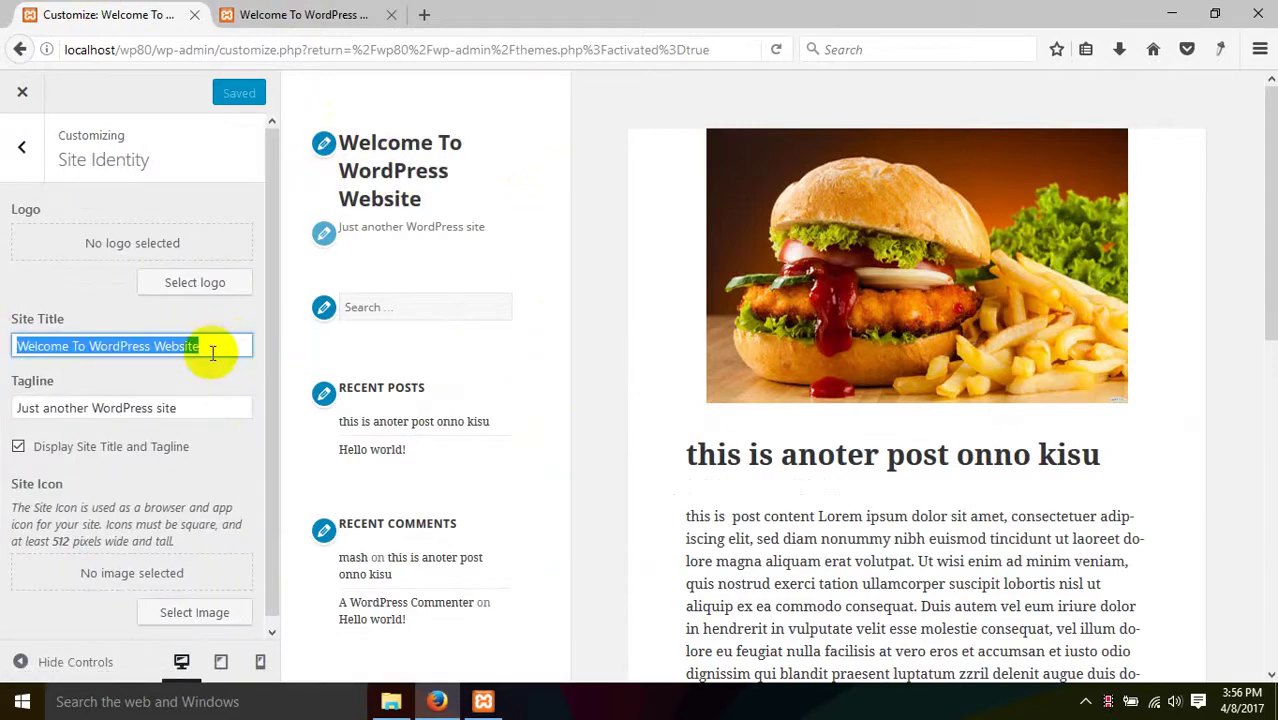
{"action": "left_click", "coordinate": [219, 347]}
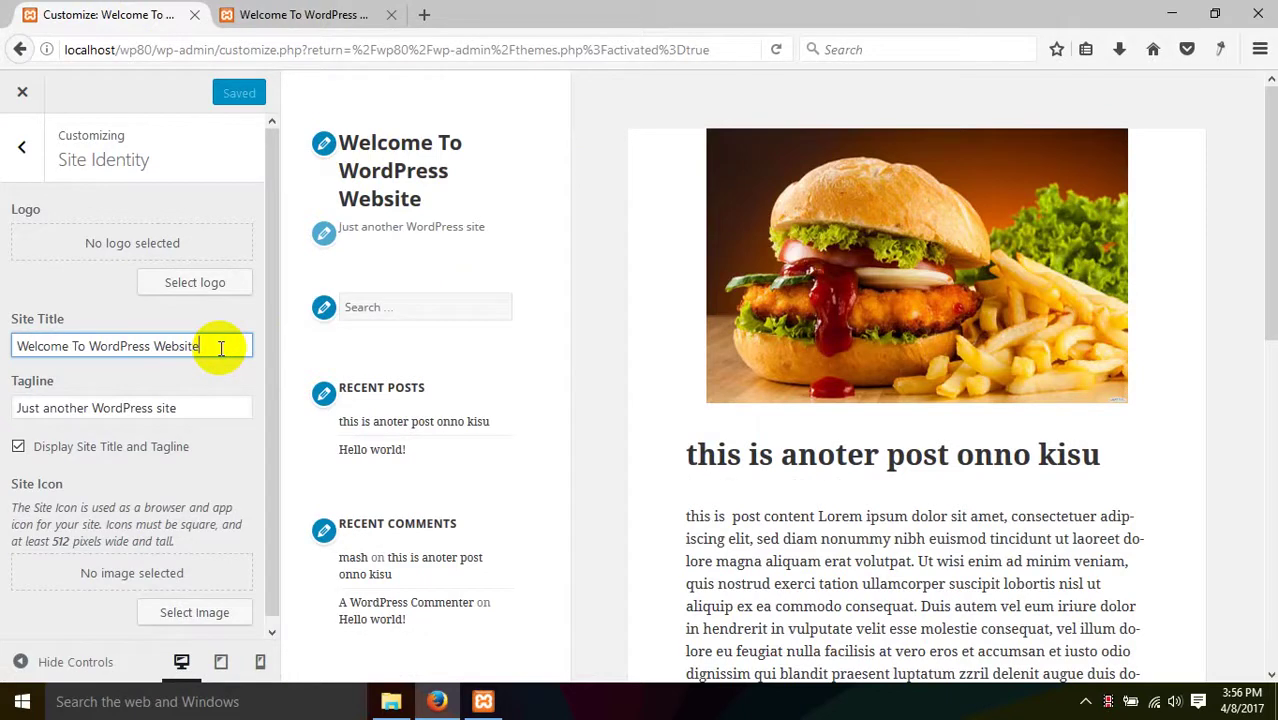
{"action": "left_click", "coordinate": [170, 406]}
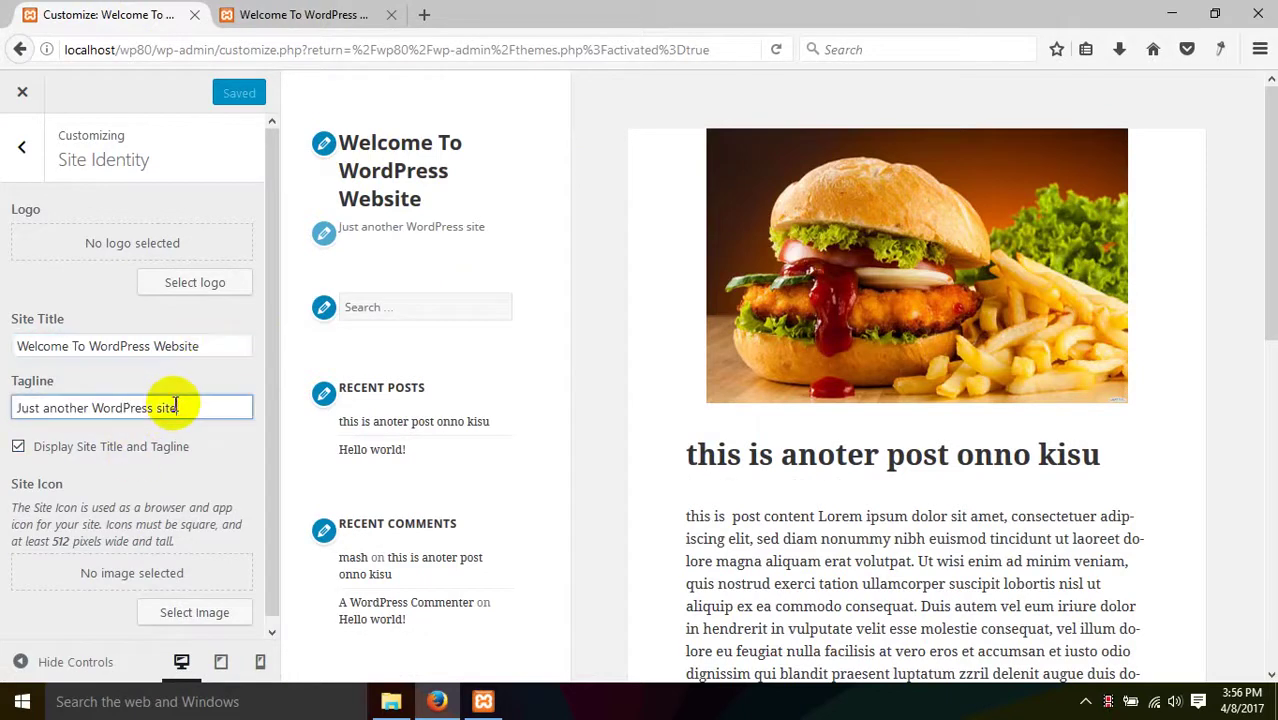
{"action": "left_click_drag", "start_coordinate": [189, 413], "coordinate": [3, 459]}
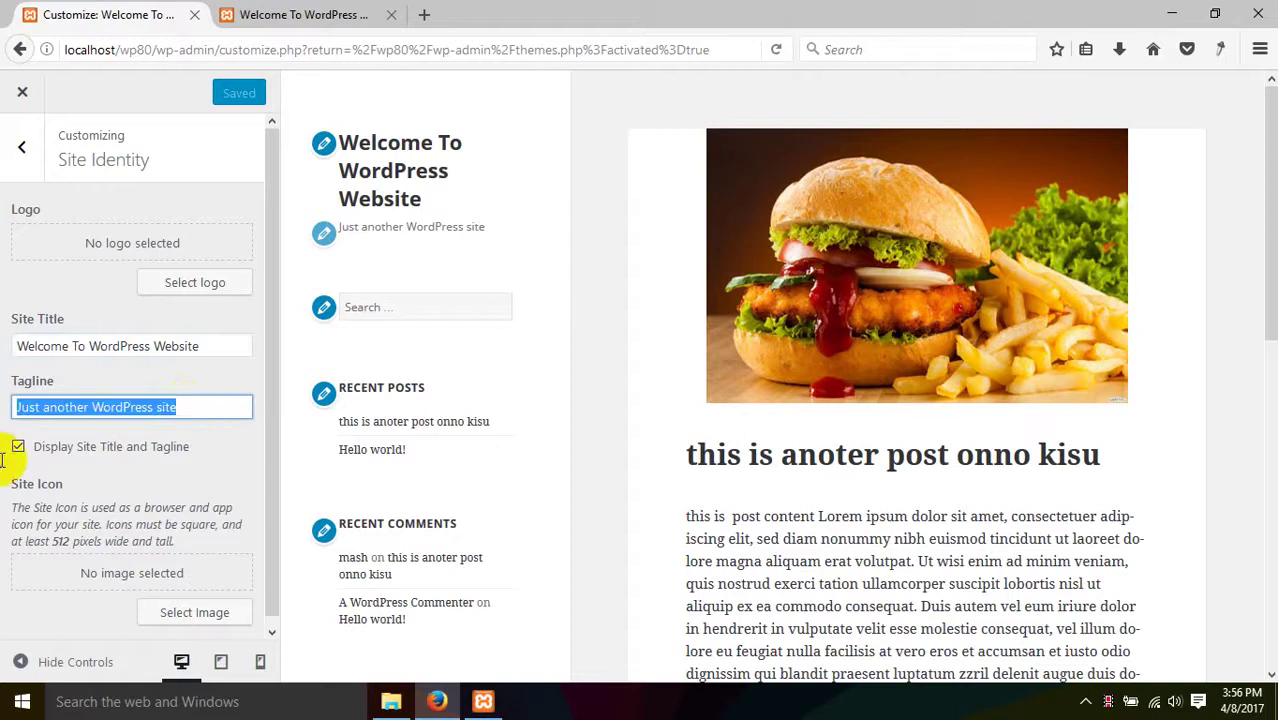
{"action": "type", "text": "We Aewe"}
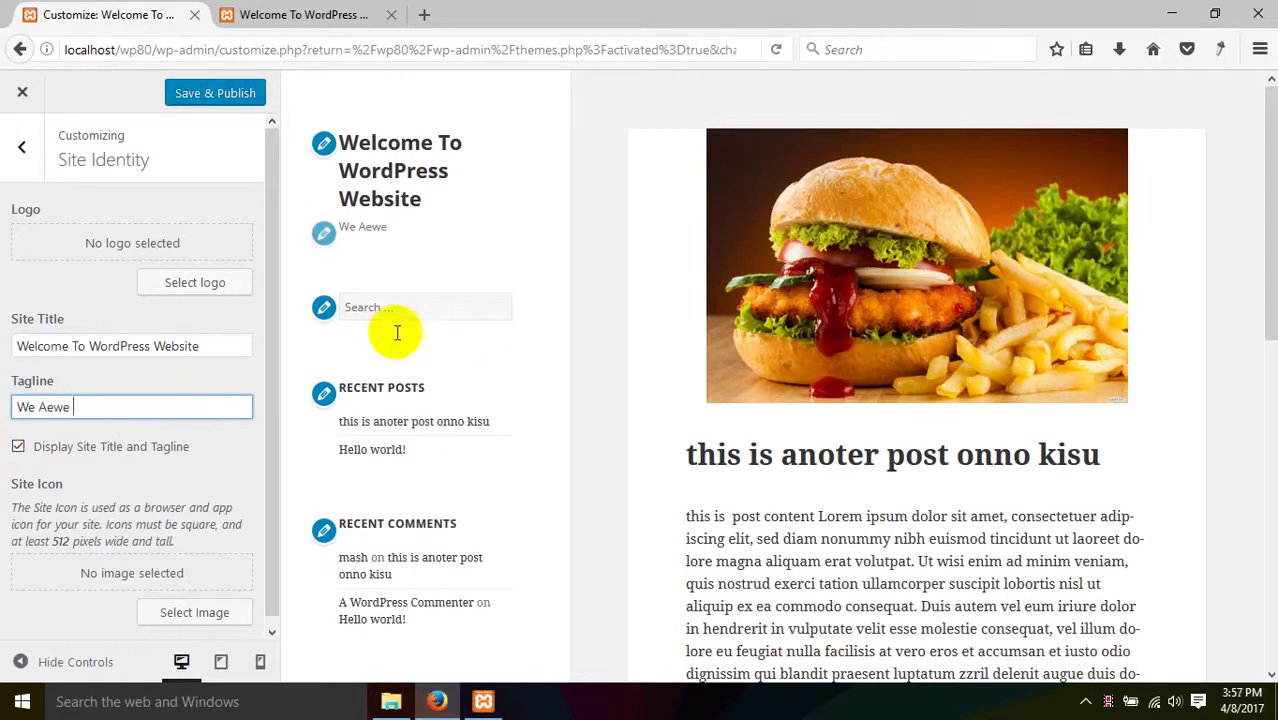
{"action": "left_click_drag", "start_coordinate": [20, 410], "coordinate": [95, 395]}
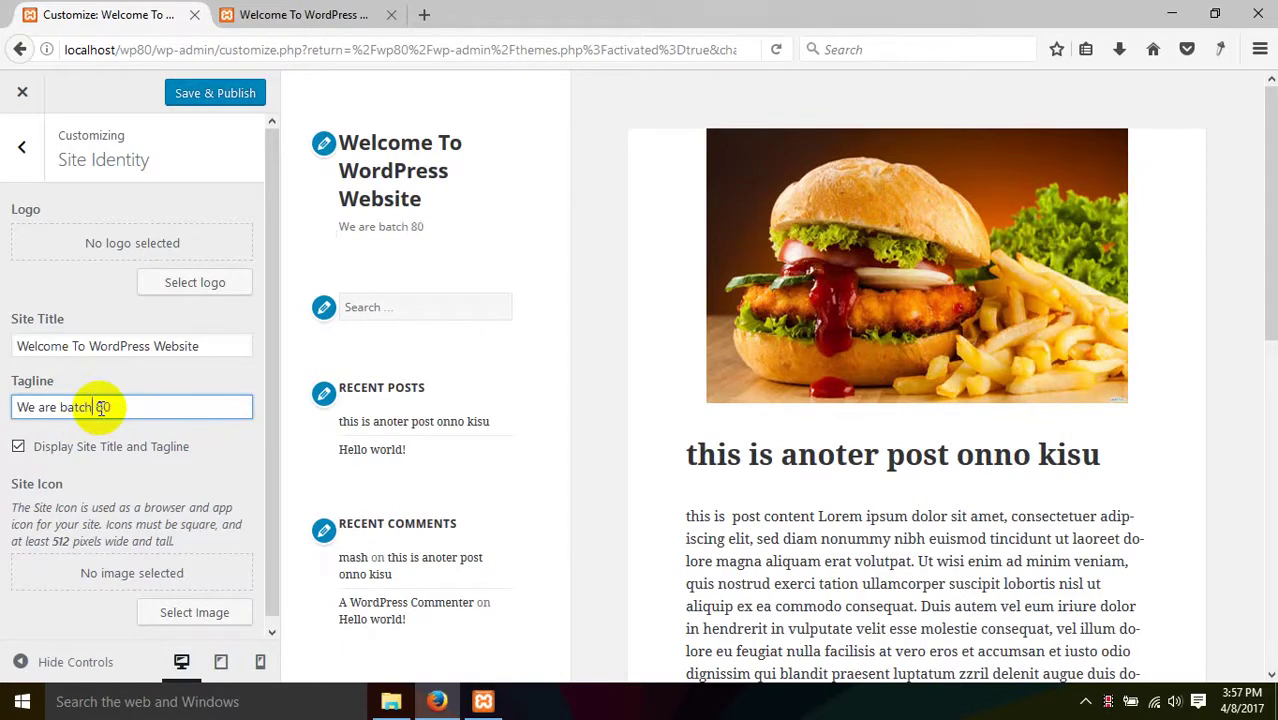
- Toggle Display Site Title and Tagline off and back on
{"action": "scroll", "coordinate": [104, 456], "scroll_direction": "down", "scroll_amount": 1}
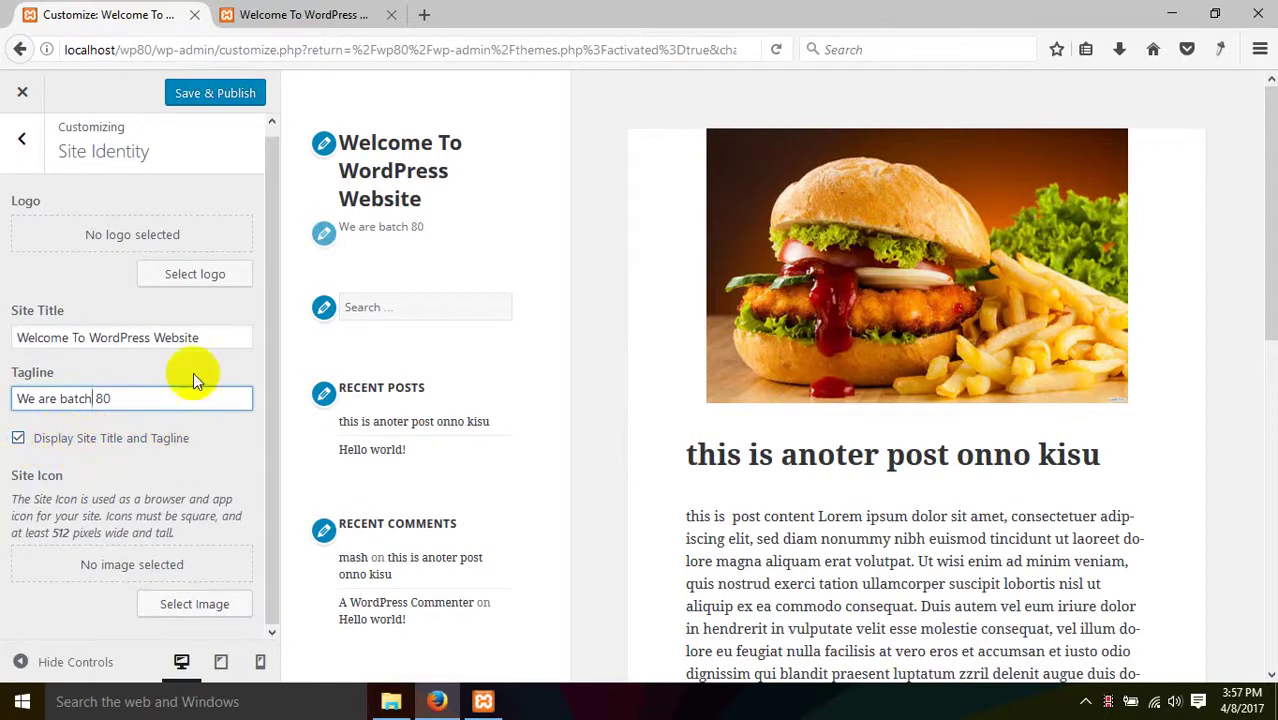
{"action": "left_click", "coordinate": [141, 449]}
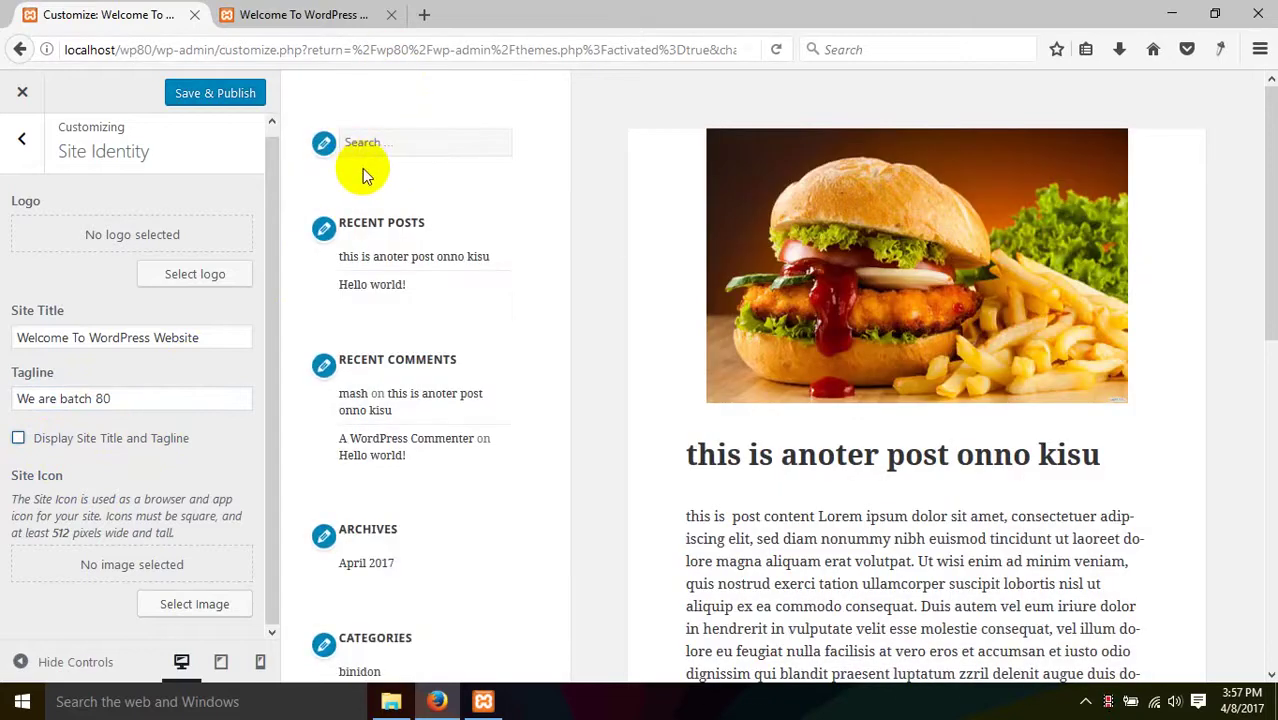
{"action": "left_click", "coordinate": [102, 438]}
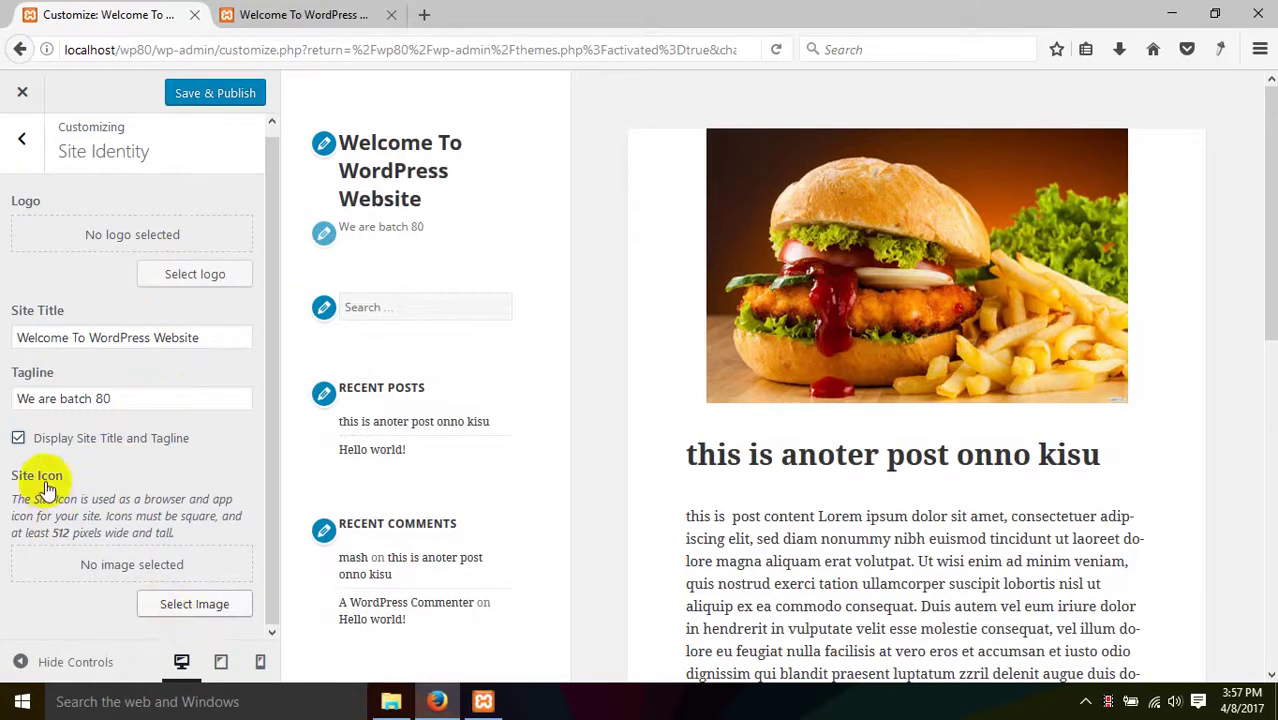
{"action": "left_click", "coordinate": [194, 622]}
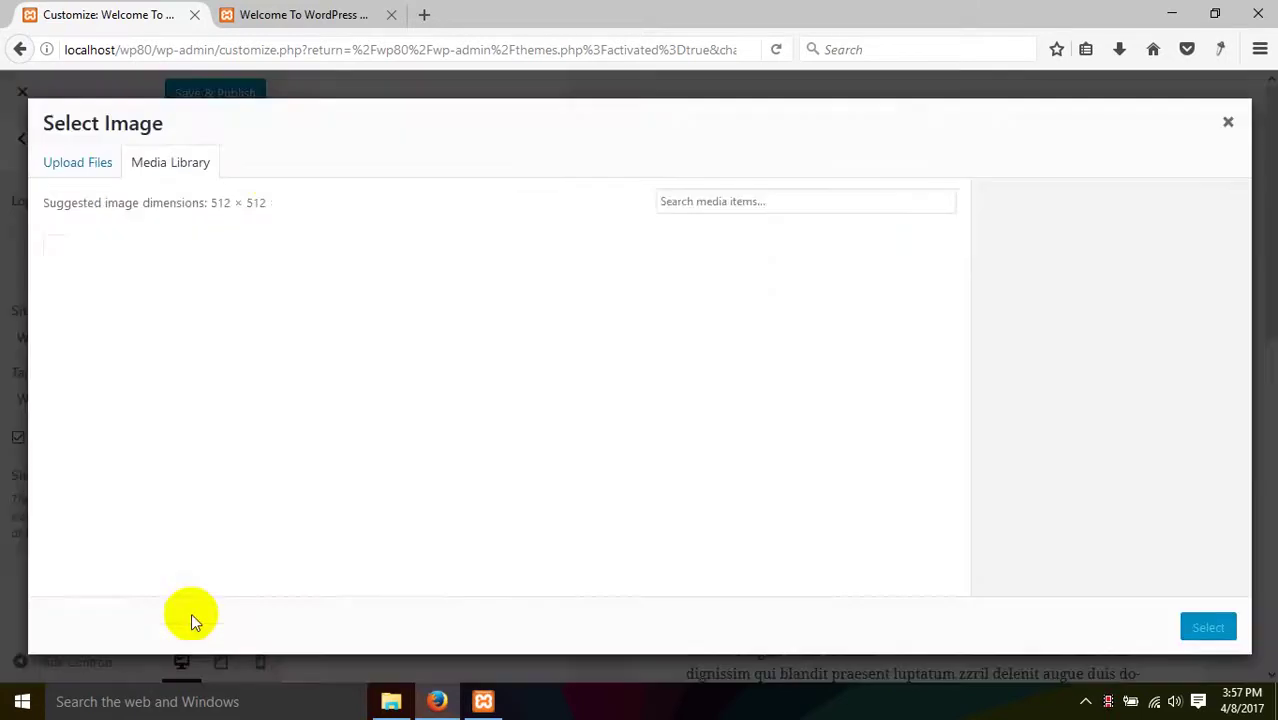
{"action": "left_click", "coordinate": [160, 305]}
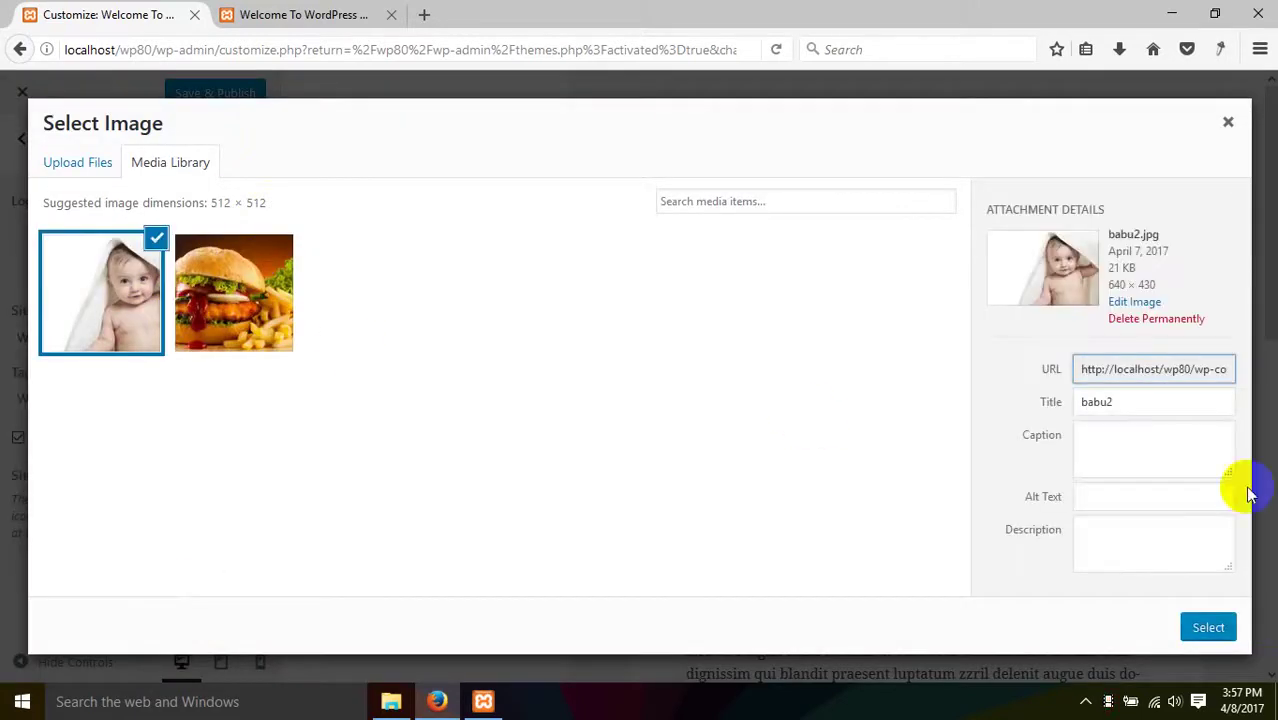
{"action": "left_click", "coordinate": [1208, 627]}
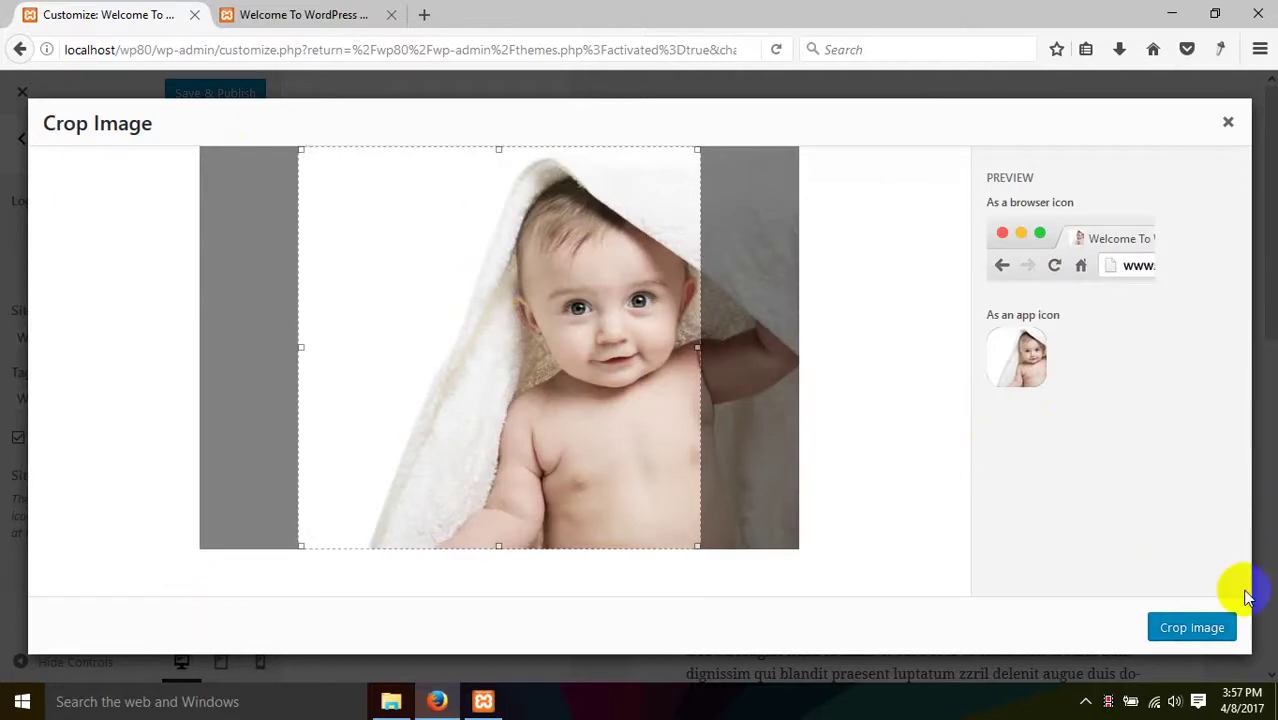
{"action": "left_click", "coordinate": [1194, 634]}
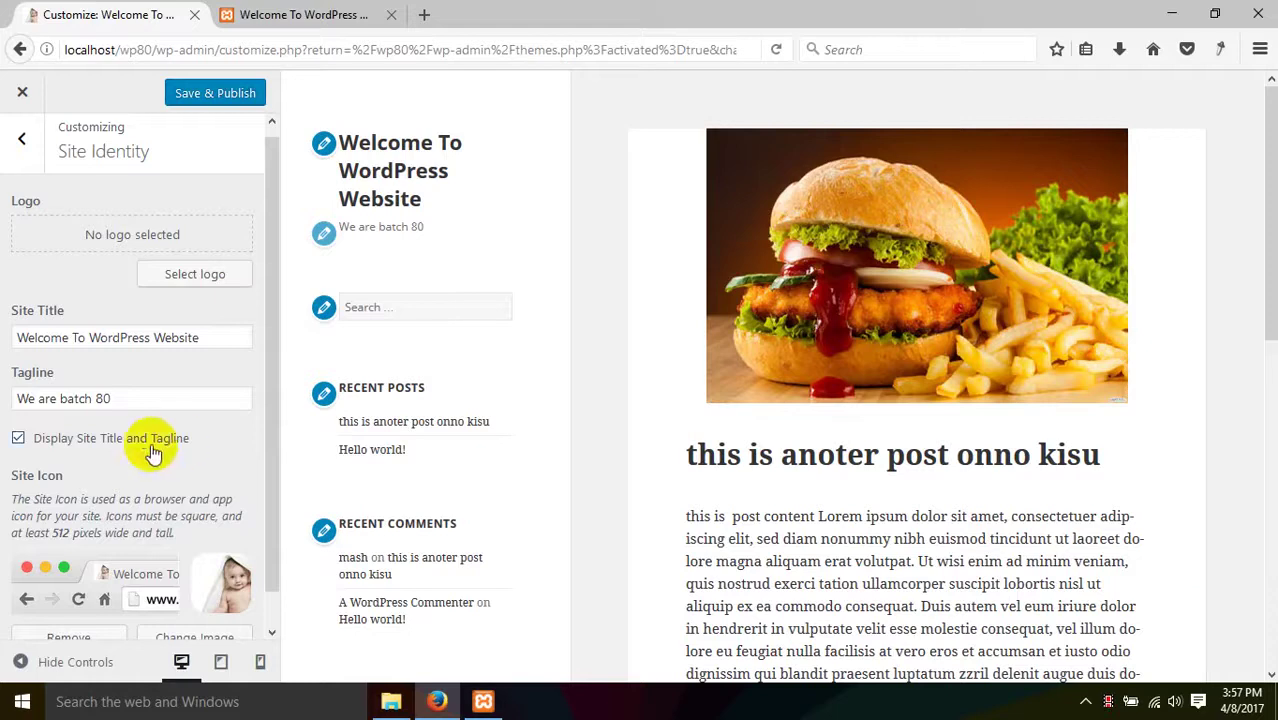
{"action": "scroll", "coordinate": [152, 452], "scroll_direction": "down", "scroll_amount": 1}
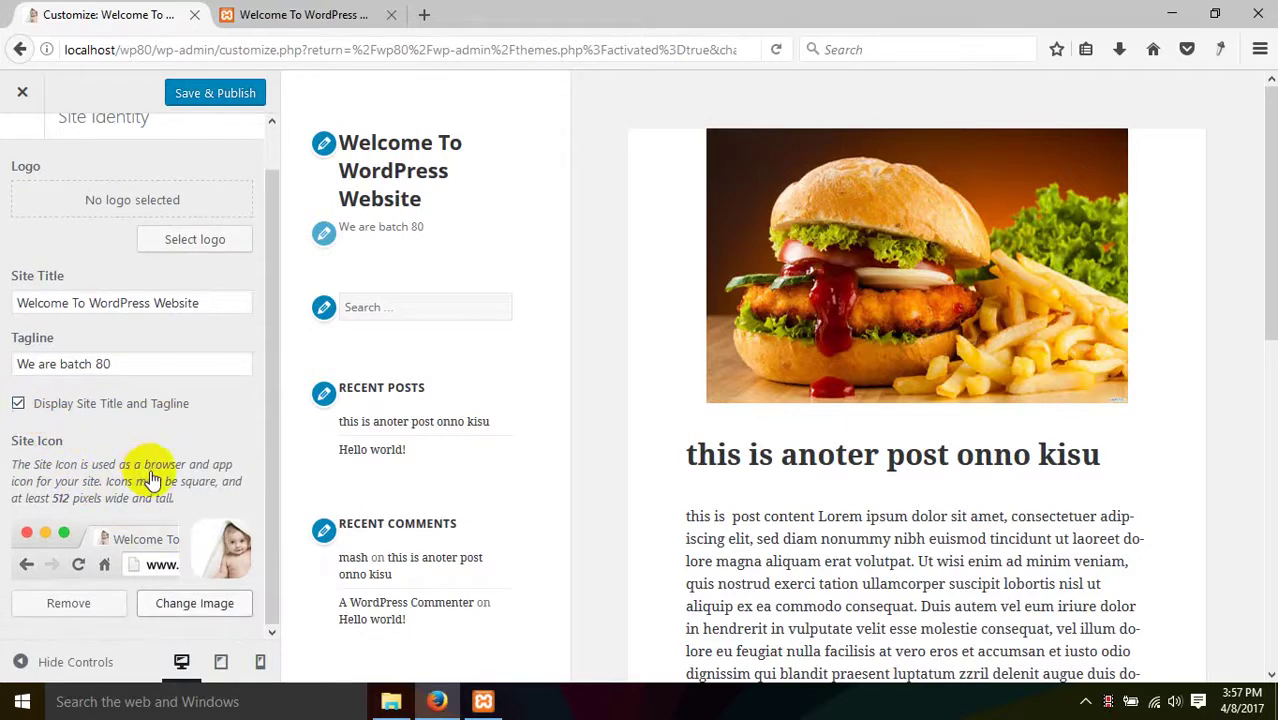
{"action": "scroll", "coordinate": [191, 330], "scroll_direction": "up", "scroll_amount": 1}
{"action": "scroll", "coordinate": [190, 425], "scroll_direction": "down", "scroll_amount": 1}
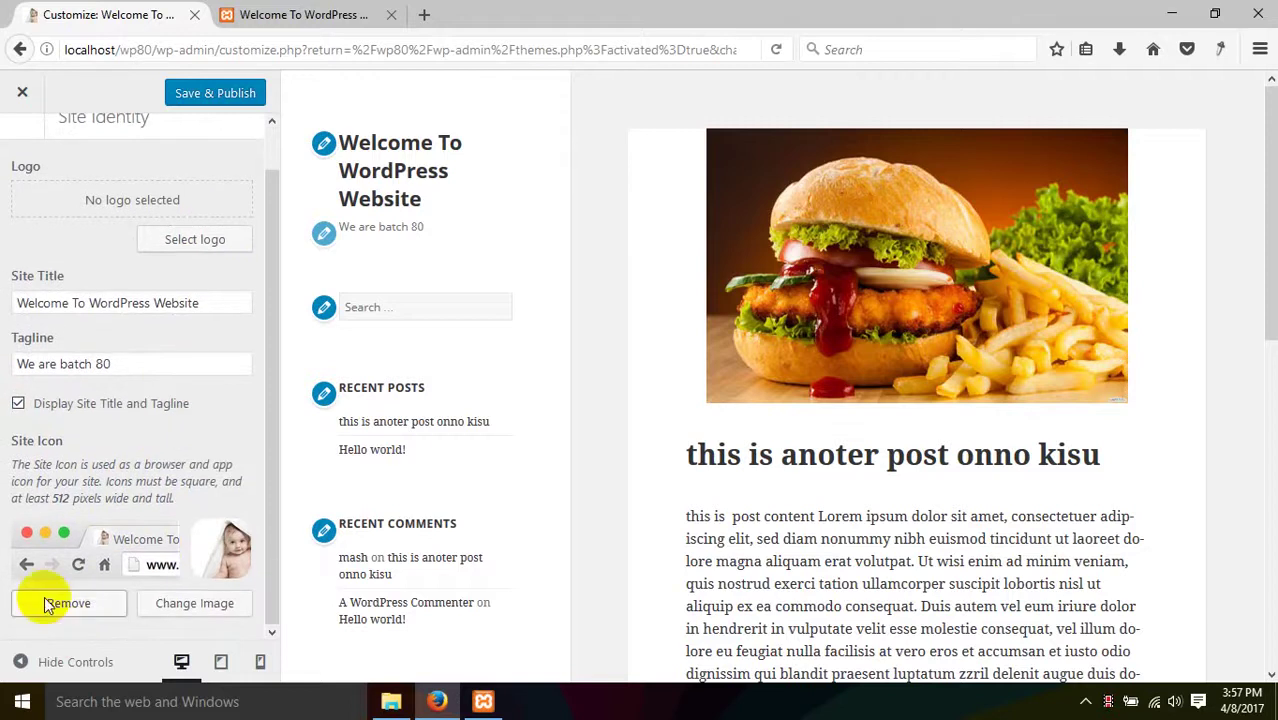
{"action": "left_click", "coordinate": [107, 592]}
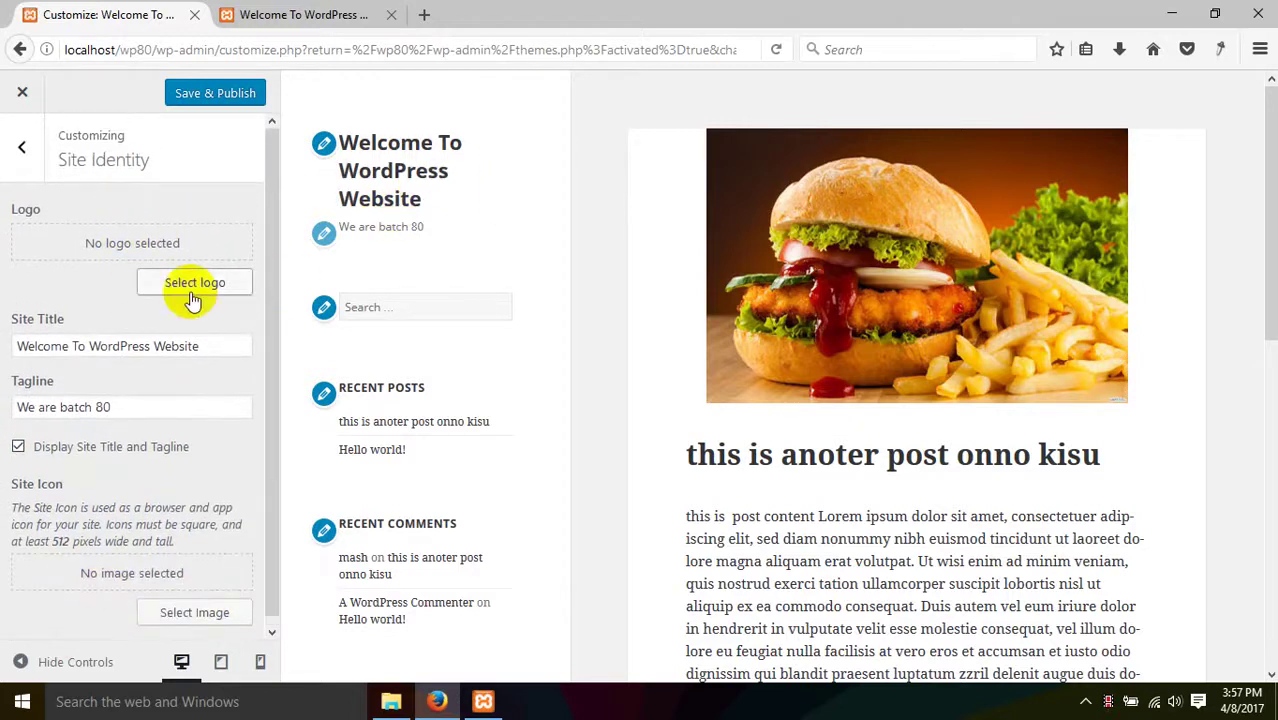
- Upload Untitled-1.png from the desktop as the site logo image
{"action": "left_click", "coordinate": [198, 280]}
{"action": "left_click", "coordinate": [1172, 14]}
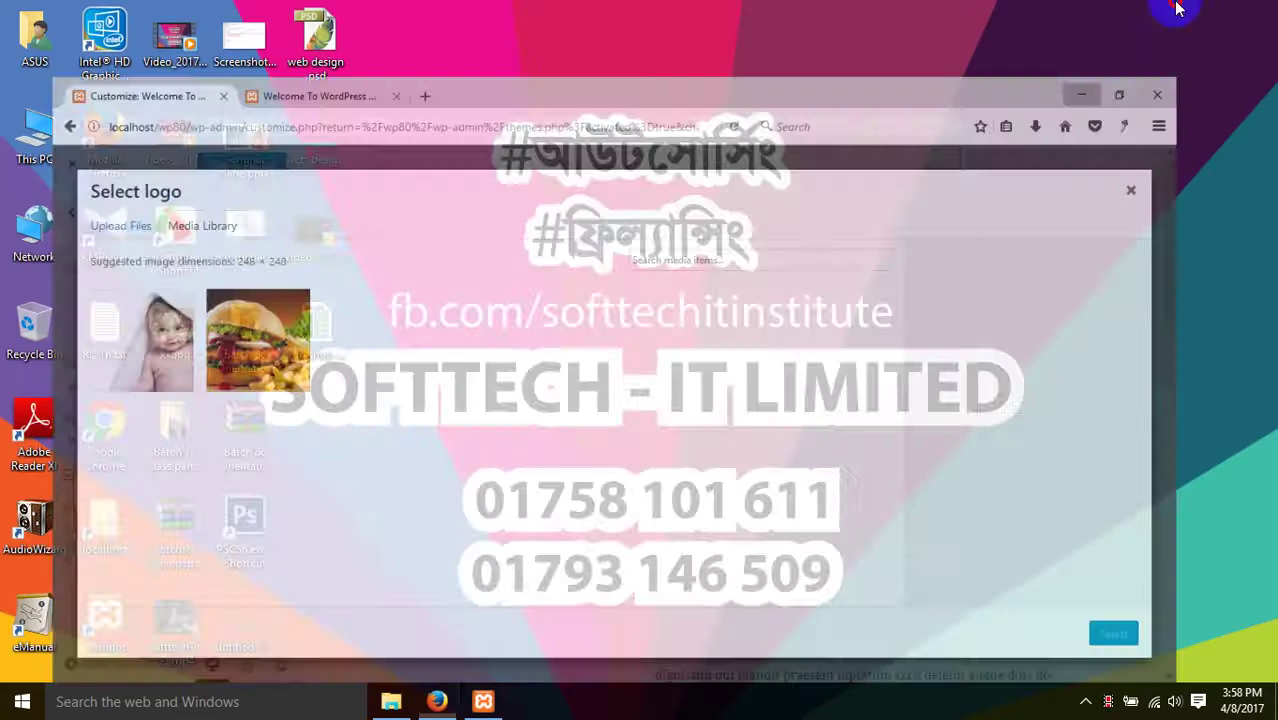
{"action": "left_click_drag", "start_coordinate": [242, 623], "coordinate": [407, 390]}
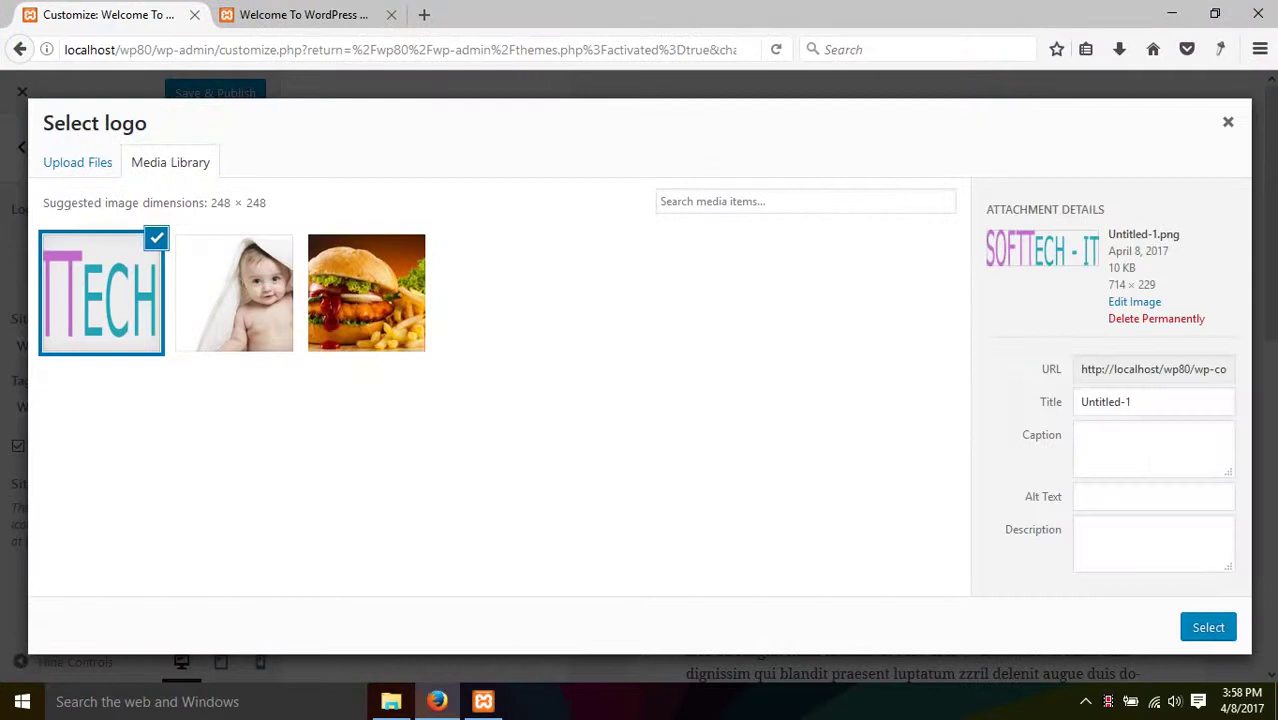
{"action": "left_click", "coordinate": [1212, 626]}
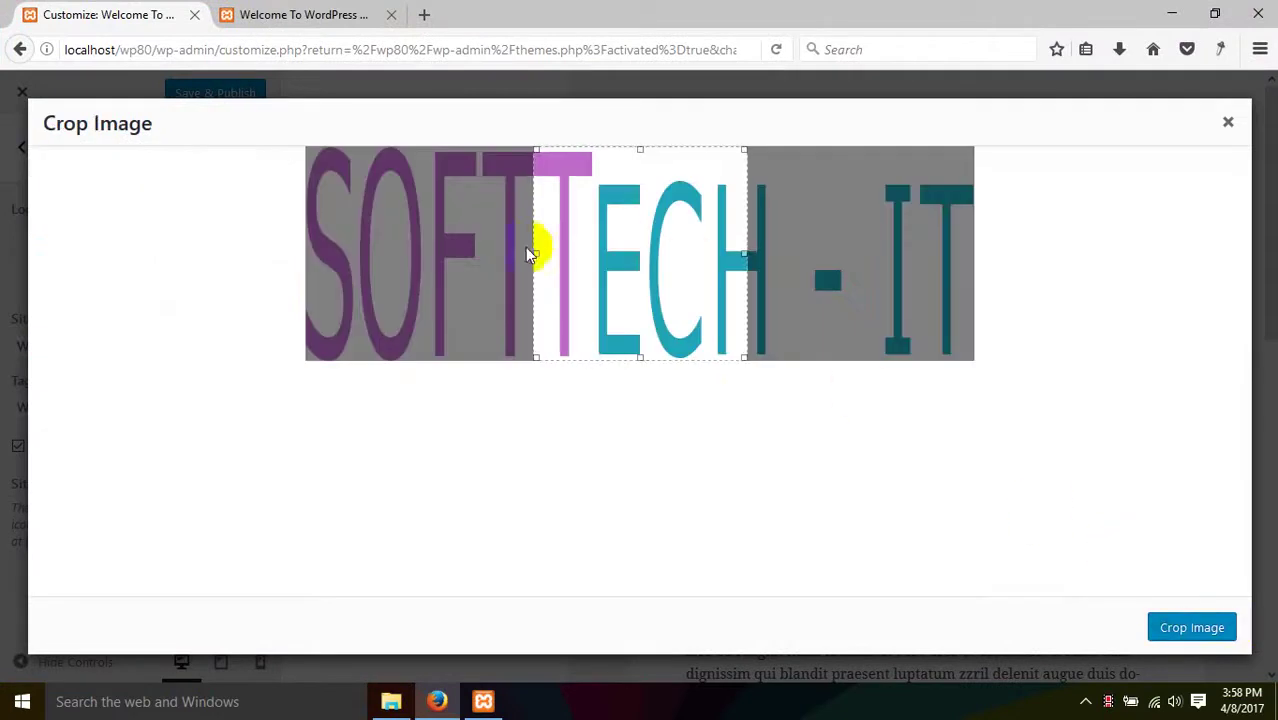
- Widen the crop box to the whole SOFTTECH - IT image and apply the crop
{"action": "left_click_drag", "start_coordinate": [537, 254], "coordinate": [148, 263]}
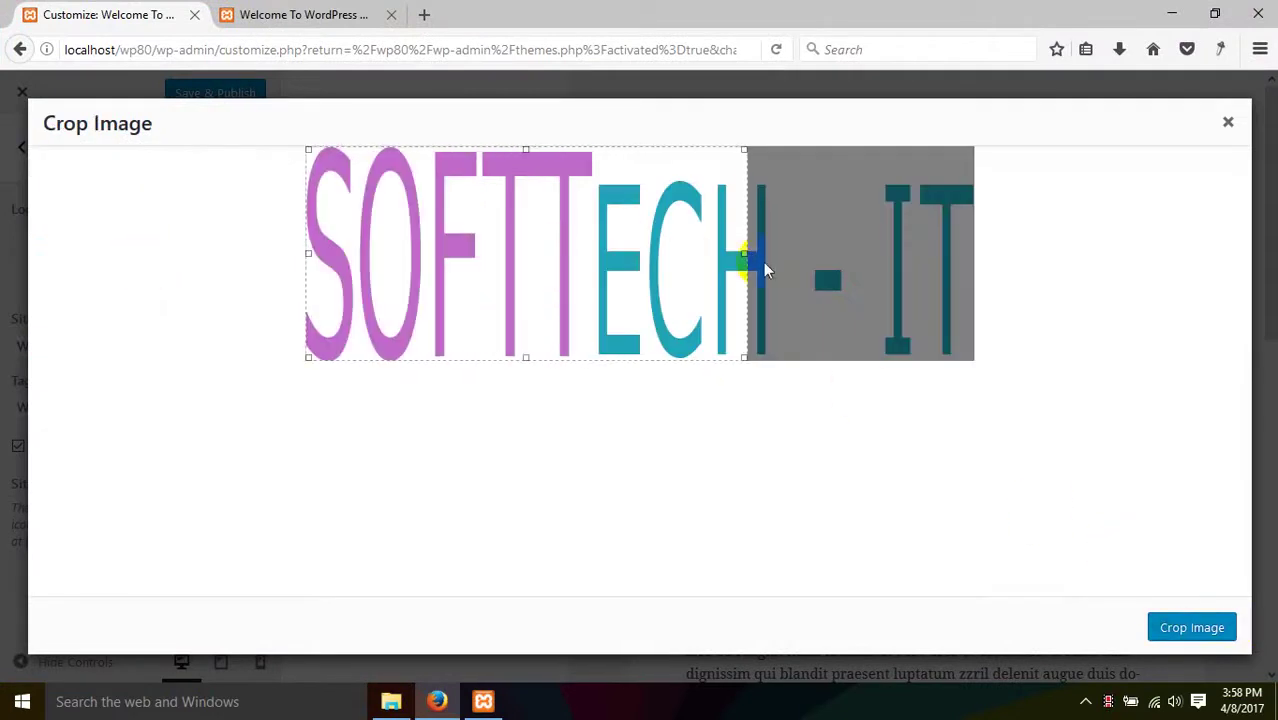
{"action": "left_click_drag", "start_coordinate": [742, 257], "coordinate": [1170, 306]}
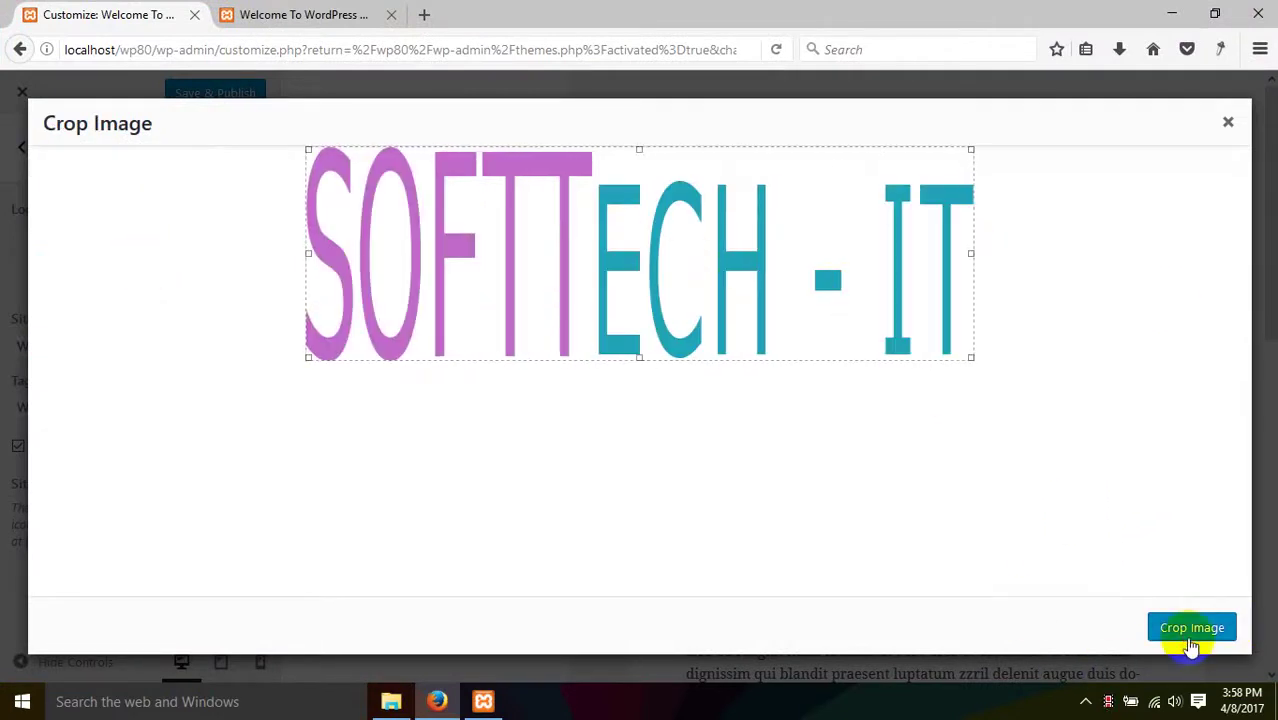
{"action": "left_click", "coordinate": [1190, 630]}
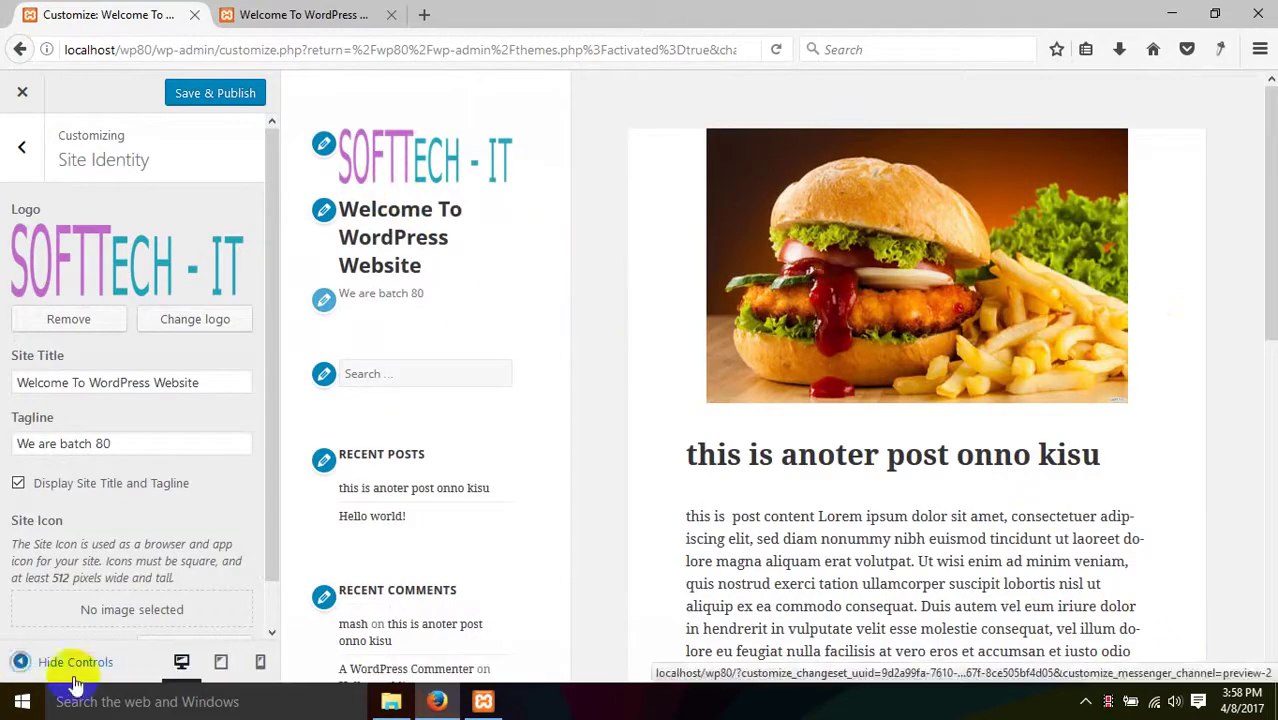
{"action": "scroll", "coordinate": [150, 606], "scroll_direction": "down", "scroll_amount": 1}
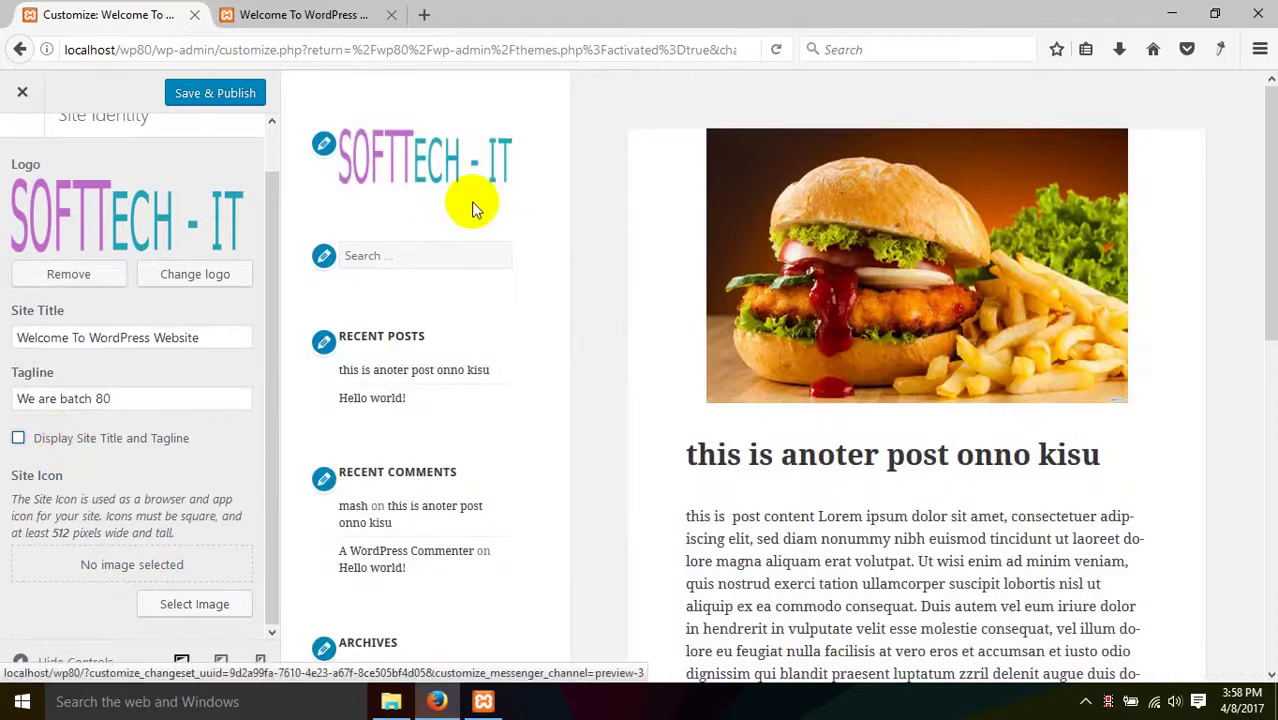
{"action": "scroll", "coordinate": [160, 280], "scroll_direction": "up", "scroll_amount": 1}
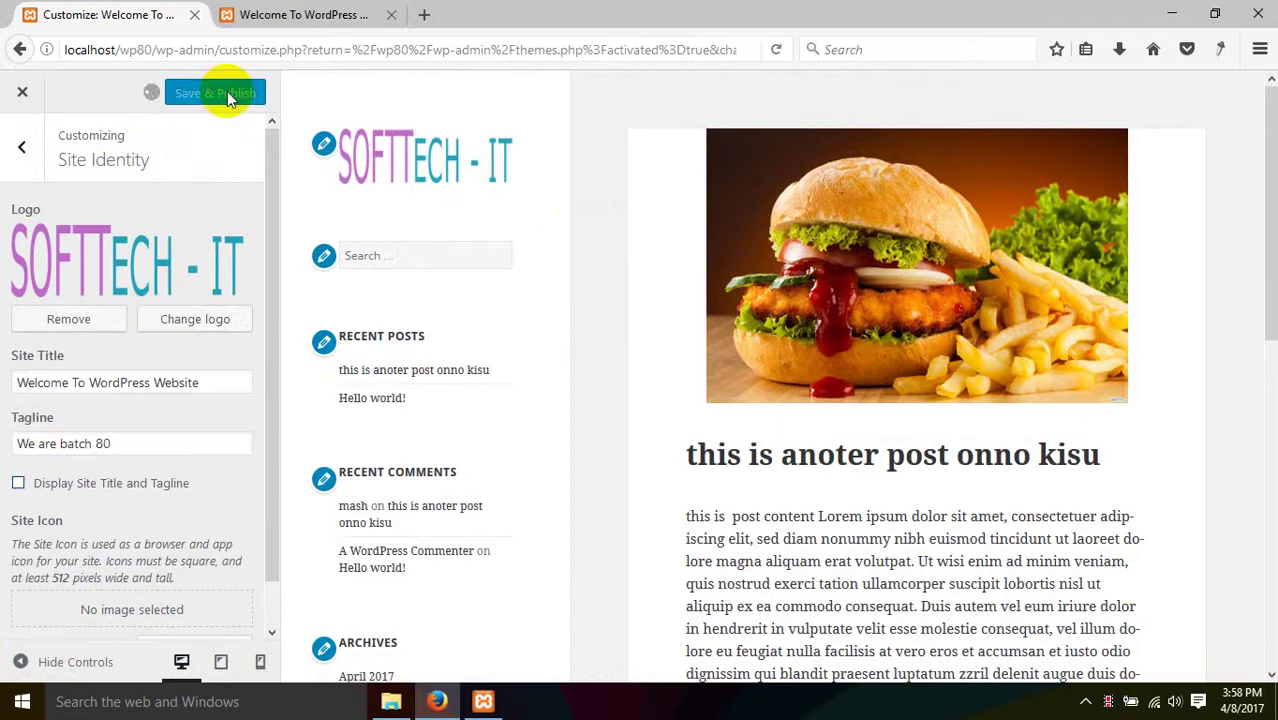
- Reload the live site tab to check the new SOFTTECH - IT logo
{"action": "left_click", "coordinate": [243, 10]}
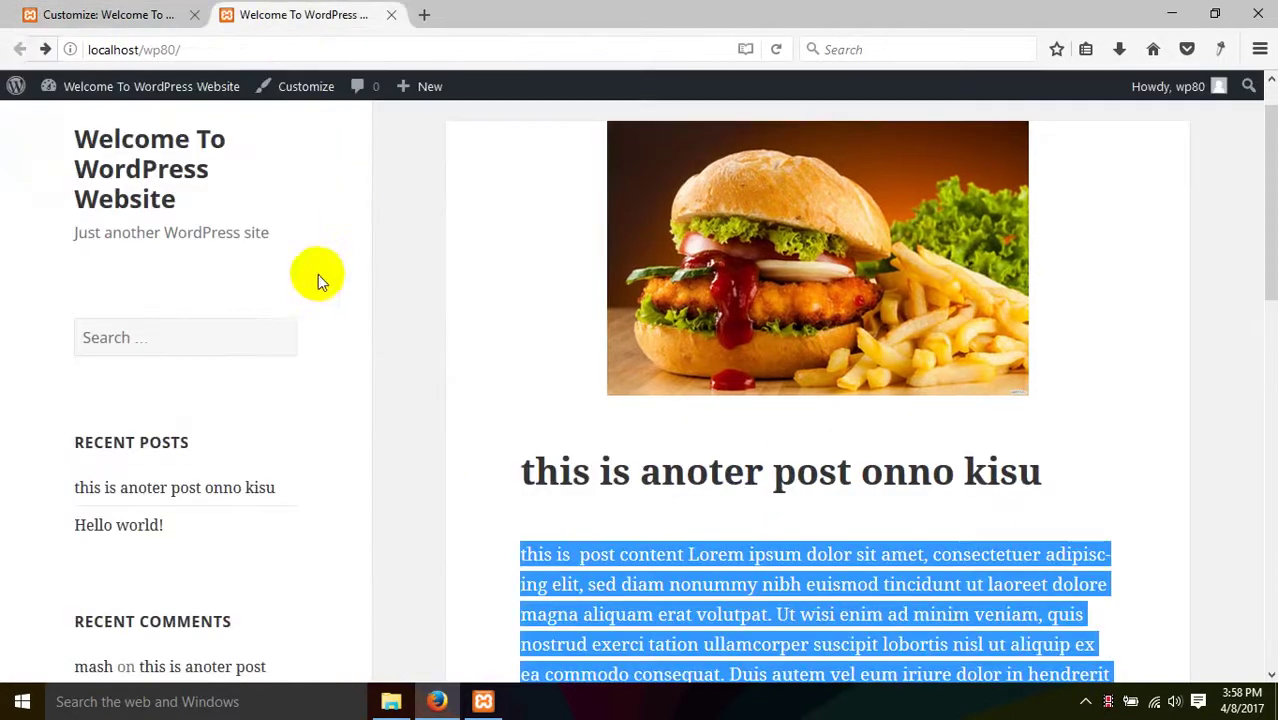
{"action": "right_click", "coordinate": [319, 276]}
{"action": "left_click", "coordinate": [436, 293]}
{"action": "left_click", "coordinate": [431, 191]}
{"action": "right_click", "coordinate": [431, 191]}
{"action": "left_click", "coordinate": [544, 212]}
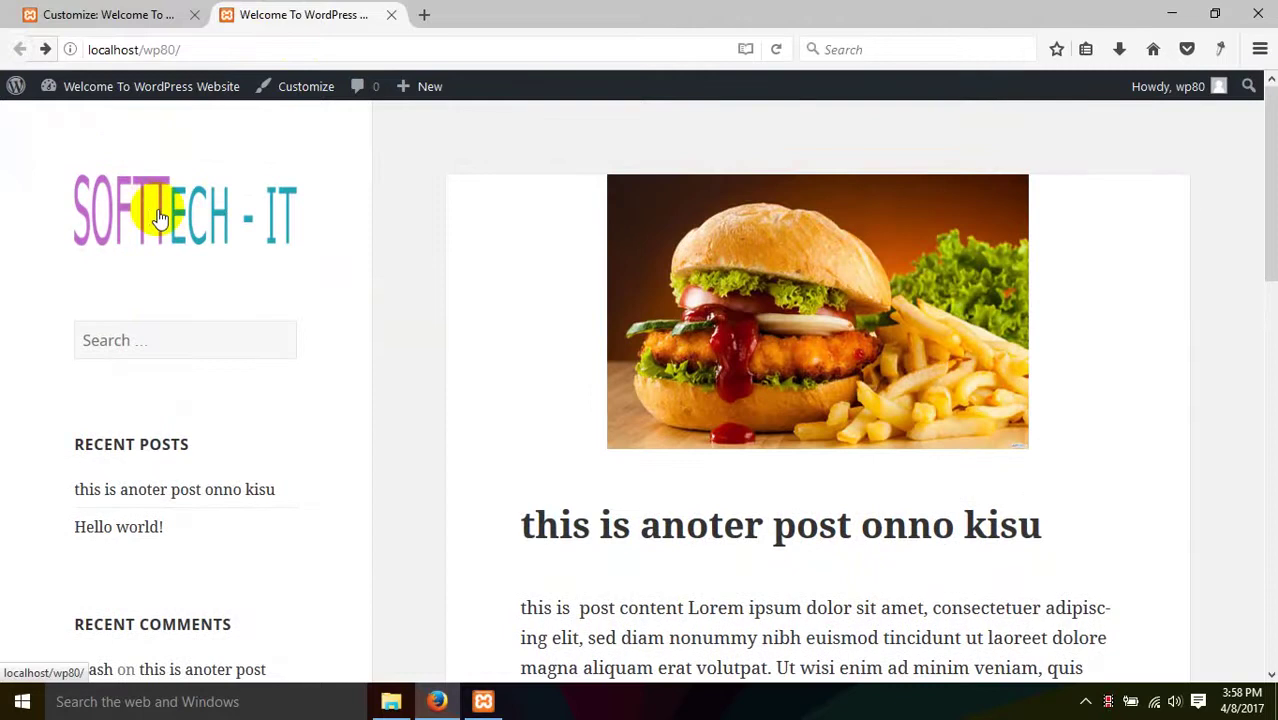
- Return to the Customizer's main section list
{"action": "left_click", "coordinate": [165, 13]}
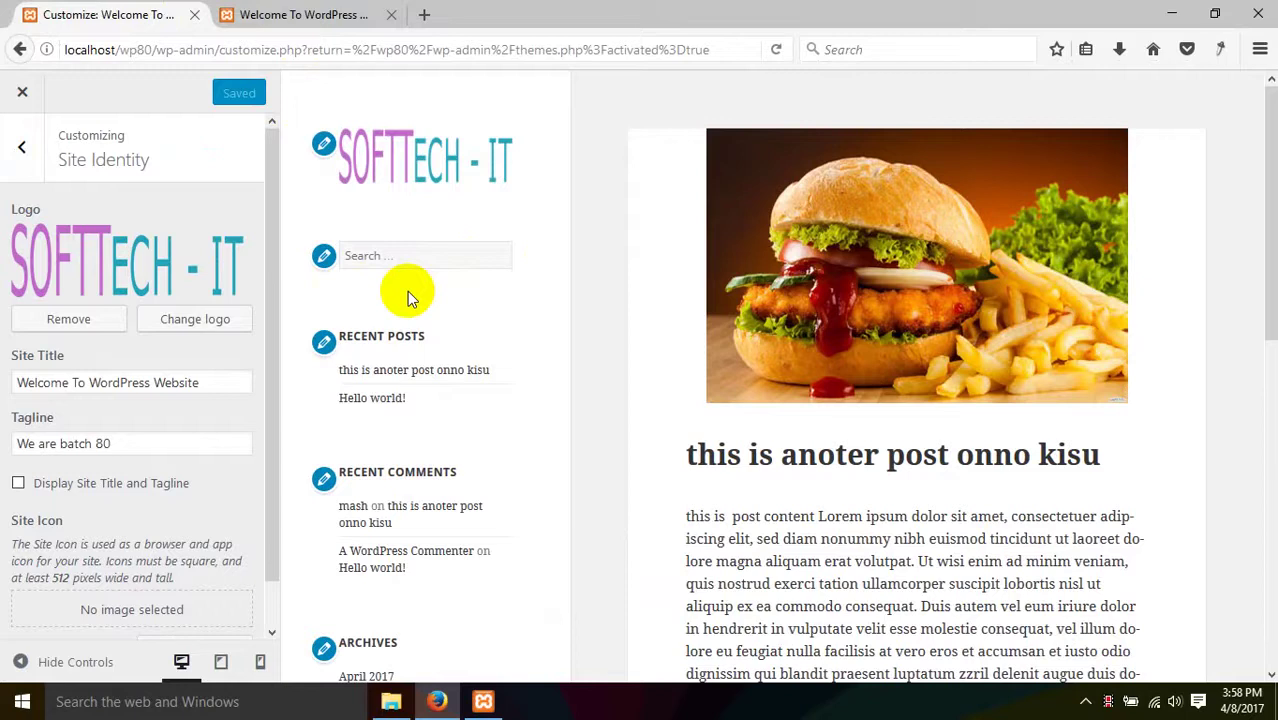
{"action": "scroll", "coordinate": [134, 395], "scroll_direction": "down", "scroll_amount": 1}
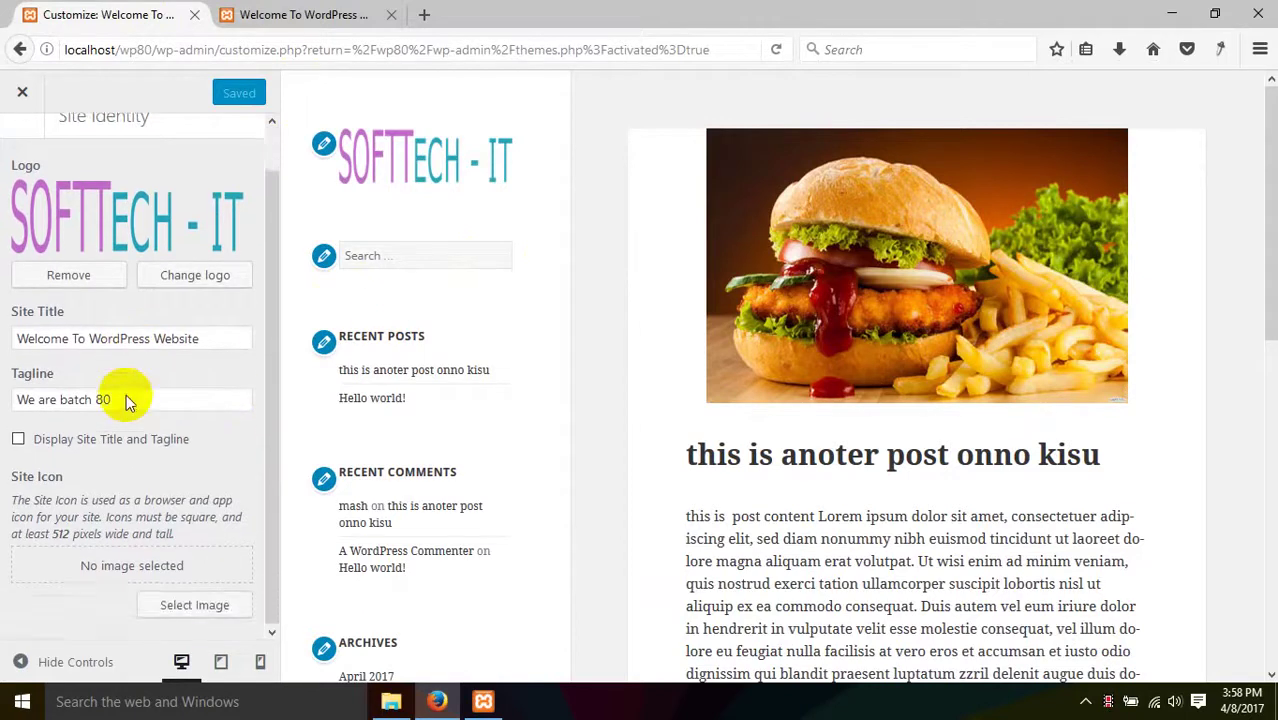
{"action": "scroll", "coordinate": [126, 394], "scroll_direction": "up", "scroll_amount": 2}
{"action": "left_click", "coordinate": [26, 145]}
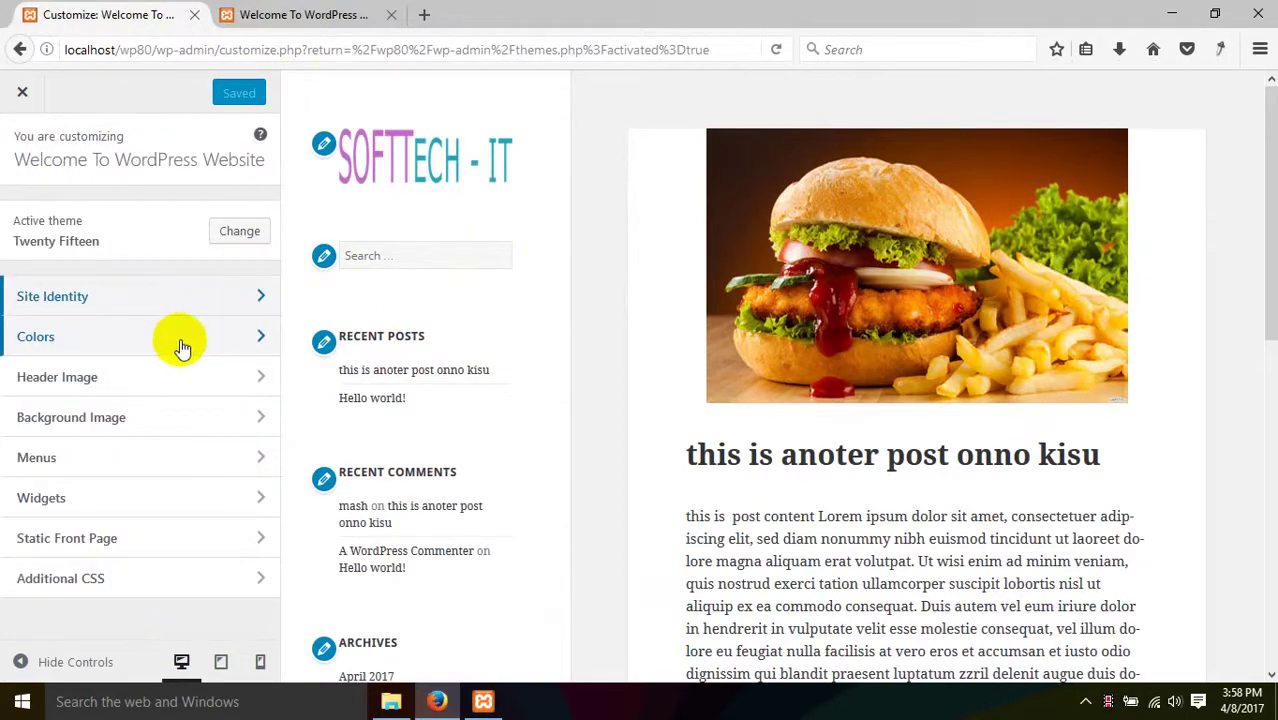
- Open Colors and try the Dark, Pink and Purple base colour schemes
{"action": "left_click", "coordinate": [241, 340]}
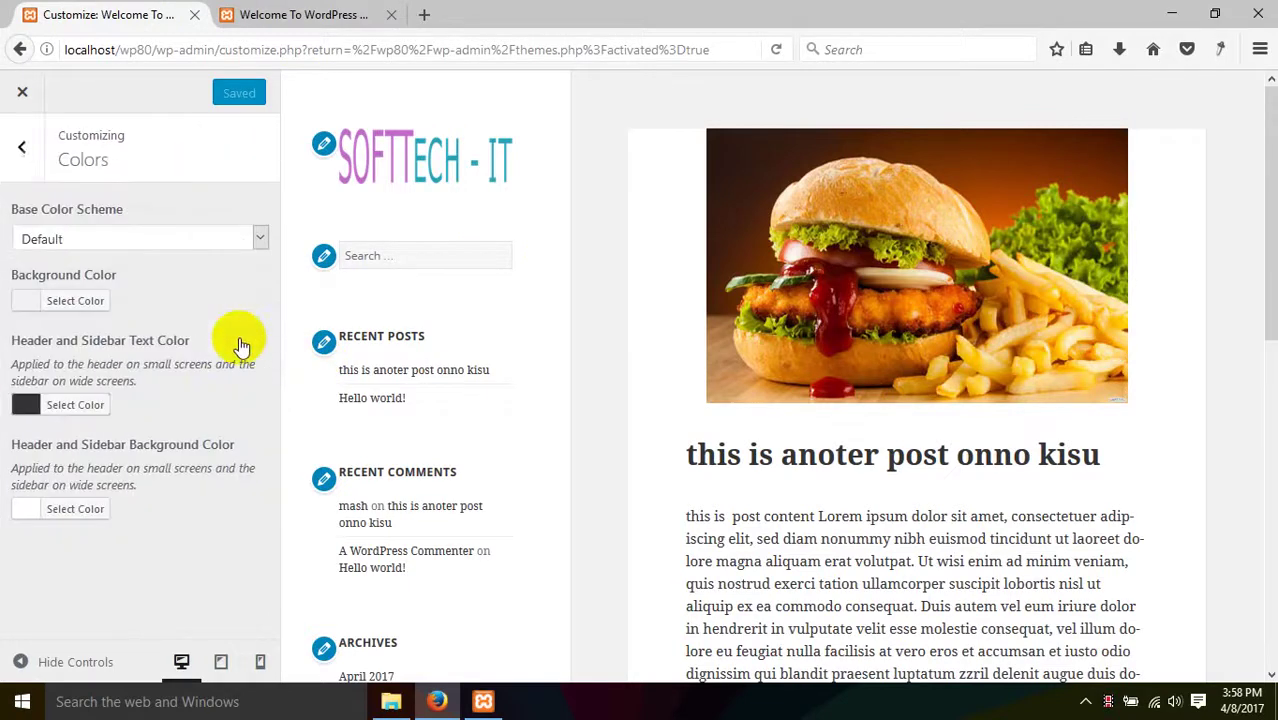
{"action": "left_click", "coordinate": [87, 239]}
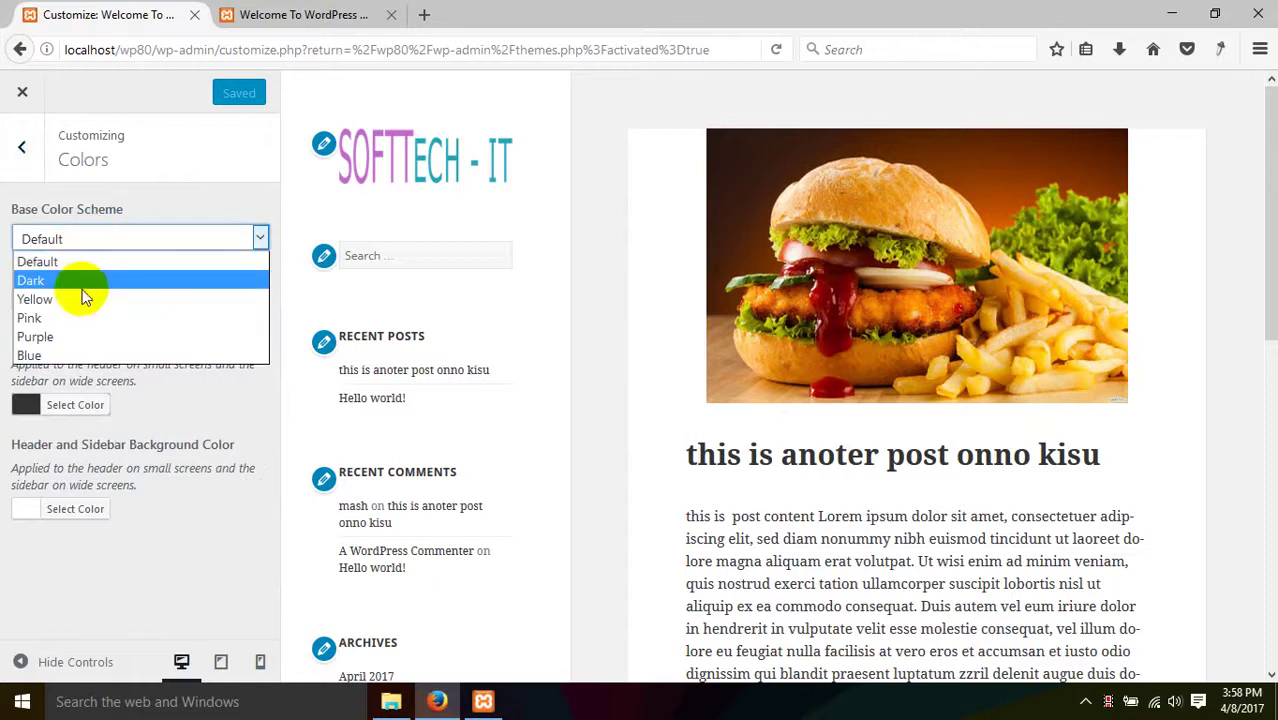
{"action": "left_click", "coordinate": [86, 282]}
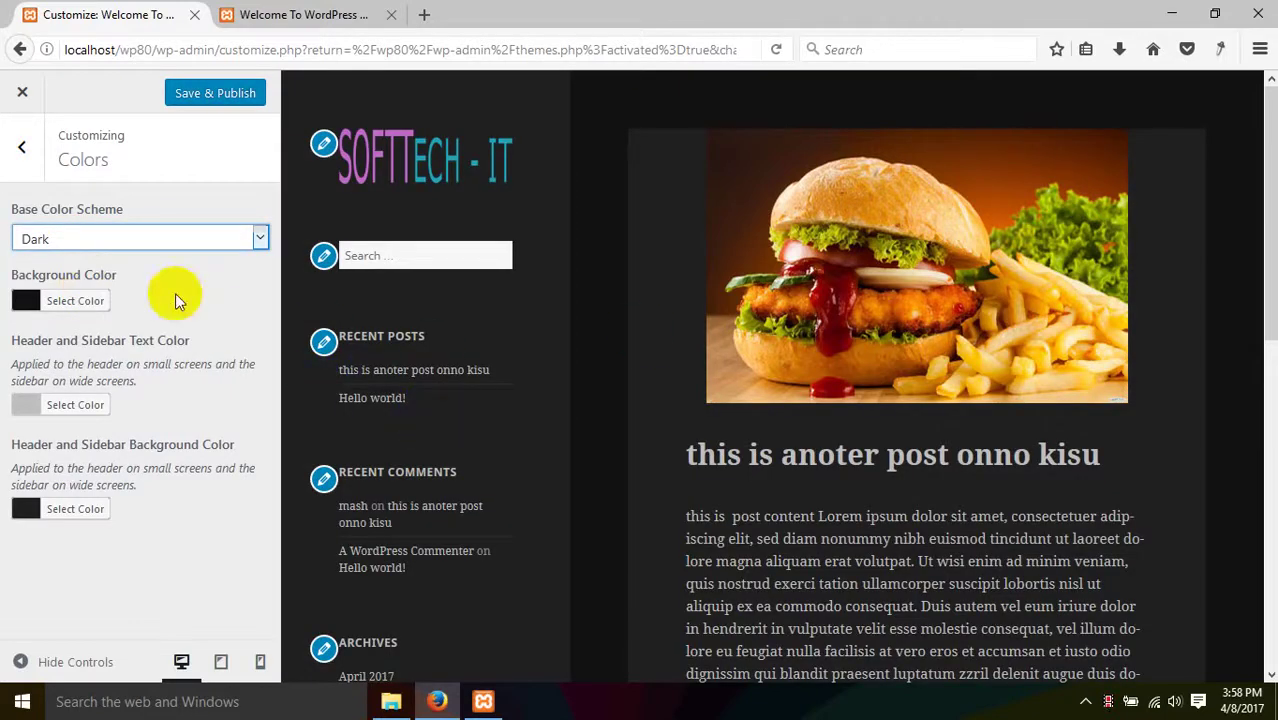
{"action": "left_click", "coordinate": [173, 239]}
{"action": "left_click", "coordinate": [120, 318]}
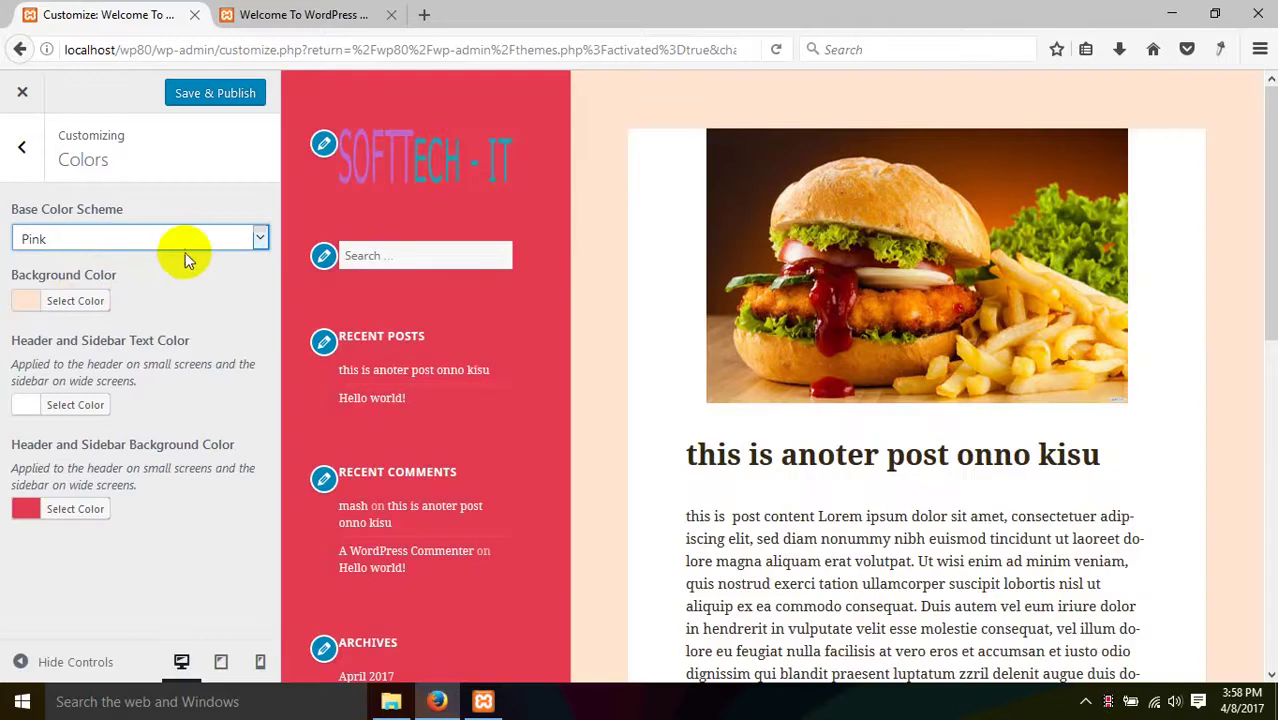
{"action": "left_click", "coordinate": [195, 242]}
{"action": "left_click", "coordinate": [128, 337]}
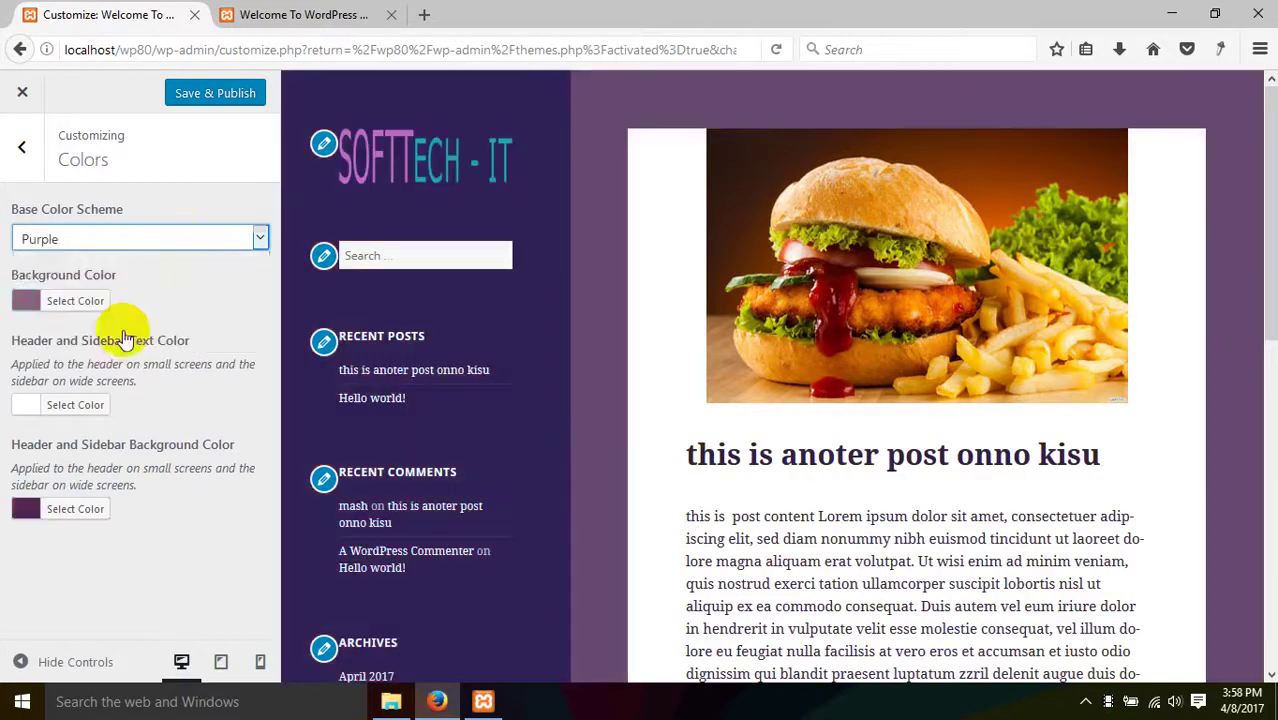
- Switch the base colour scheme to Blue, then back to Purple
{"action": "left_click", "coordinate": [173, 245]}
{"action": "left_click", "coordinate": [114, 354]}
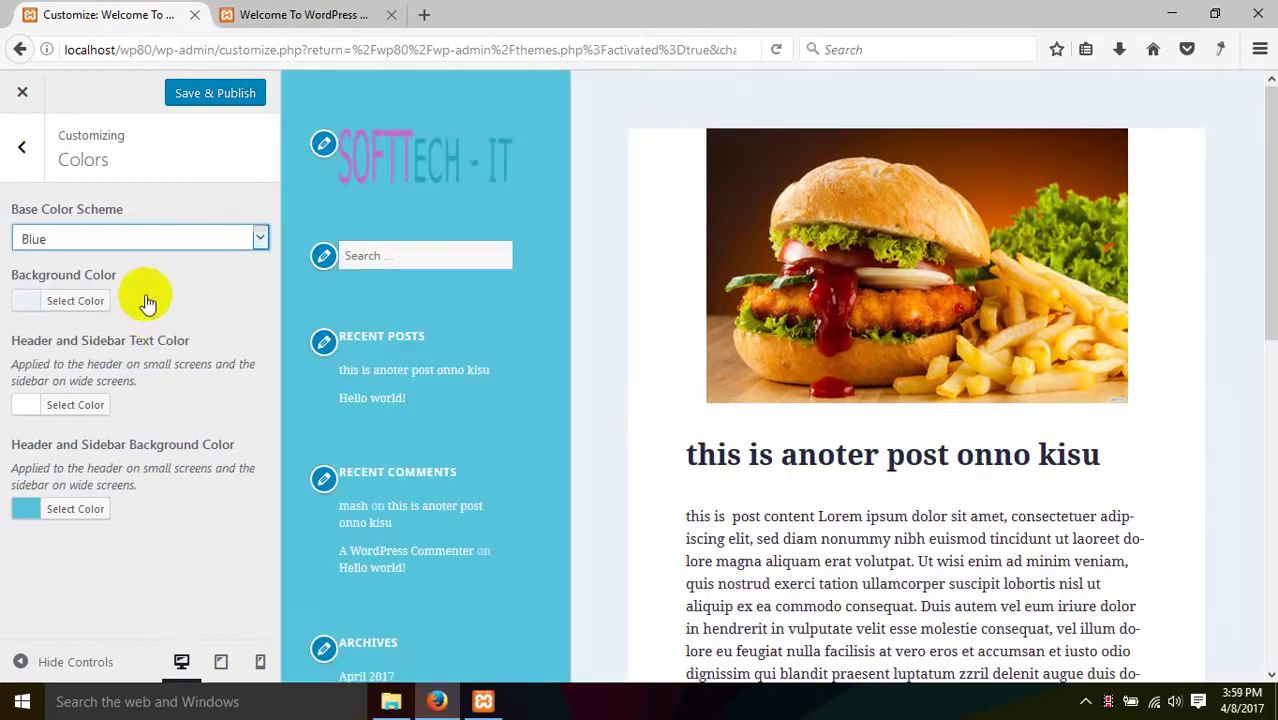
{"action": "left_click", "coordinate": [170, 246]}
{"action": "left_click", "coordinate": [48, 336]}
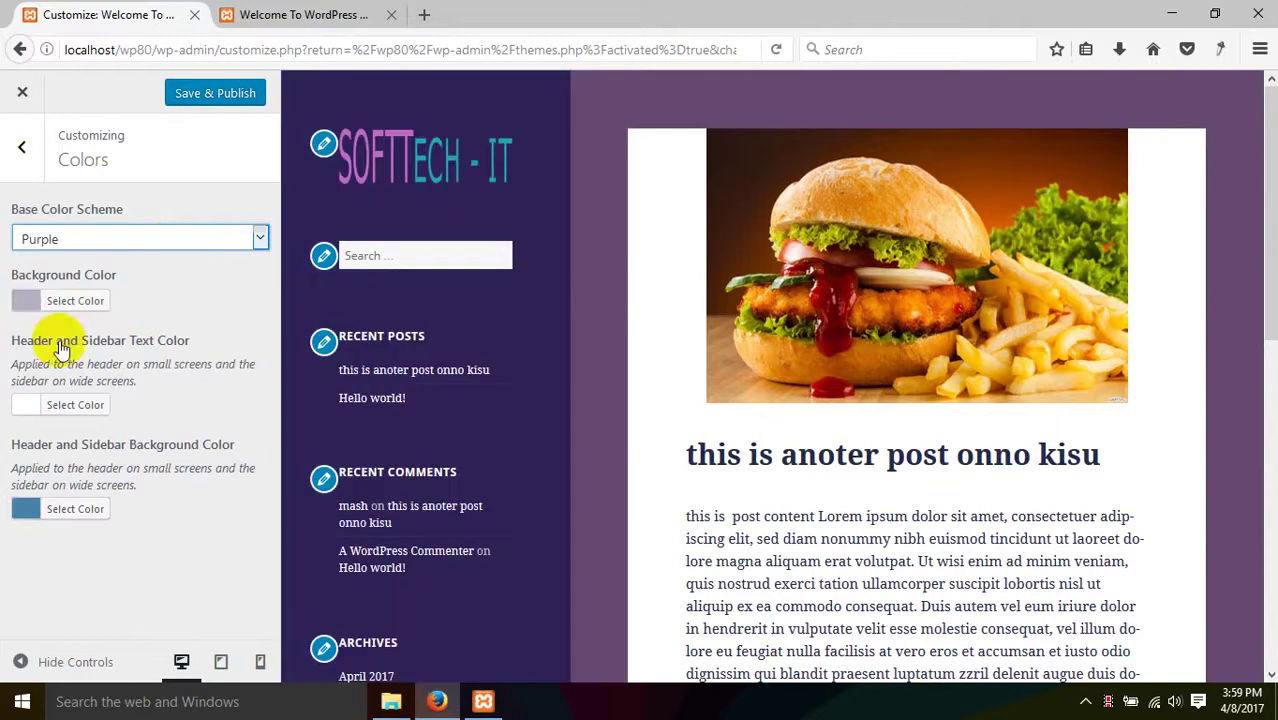
{"action": "scroll", "coordinate": [434, 462], "scroll_direction": "down", "scroll_amount": 5}
{"action": "scroll", "coordinate": [434, 463], "scroll_direction": "up", "scroll_amount": 5}
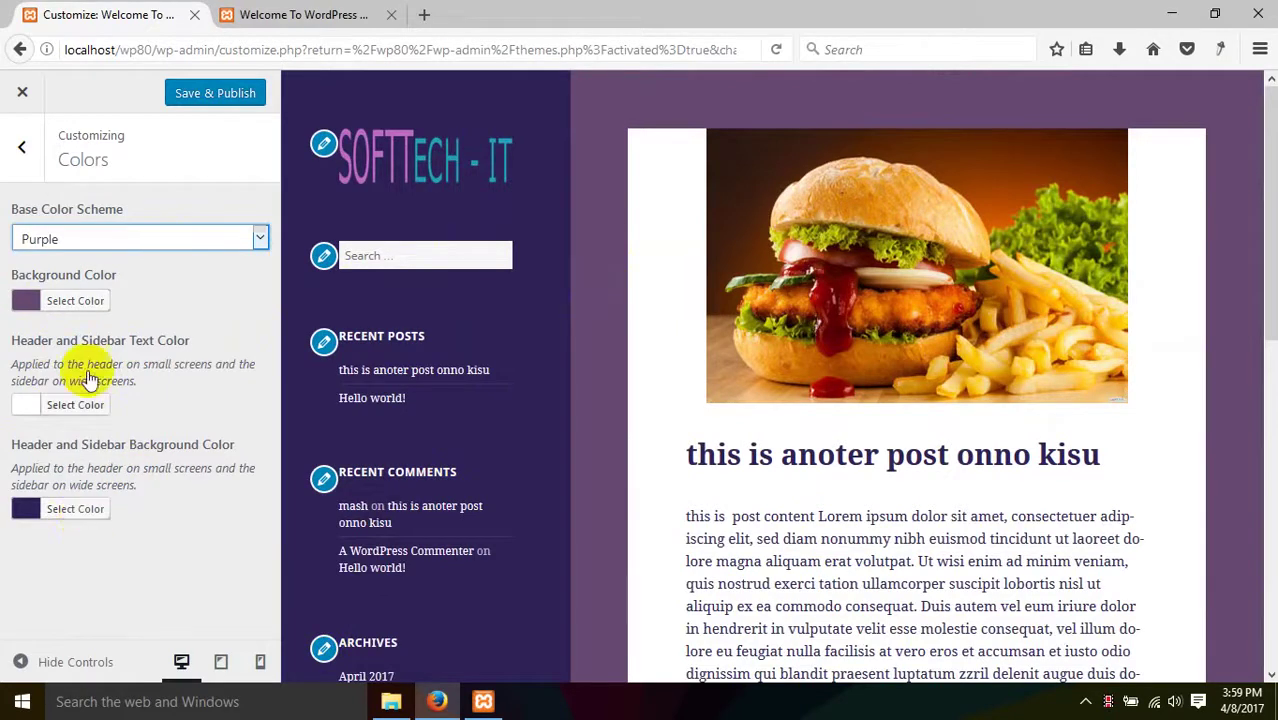
- Pick pink #ed76a6 as the Background Color in the colour picker
{"action": "left_click", "coordinate": [80, 300]}
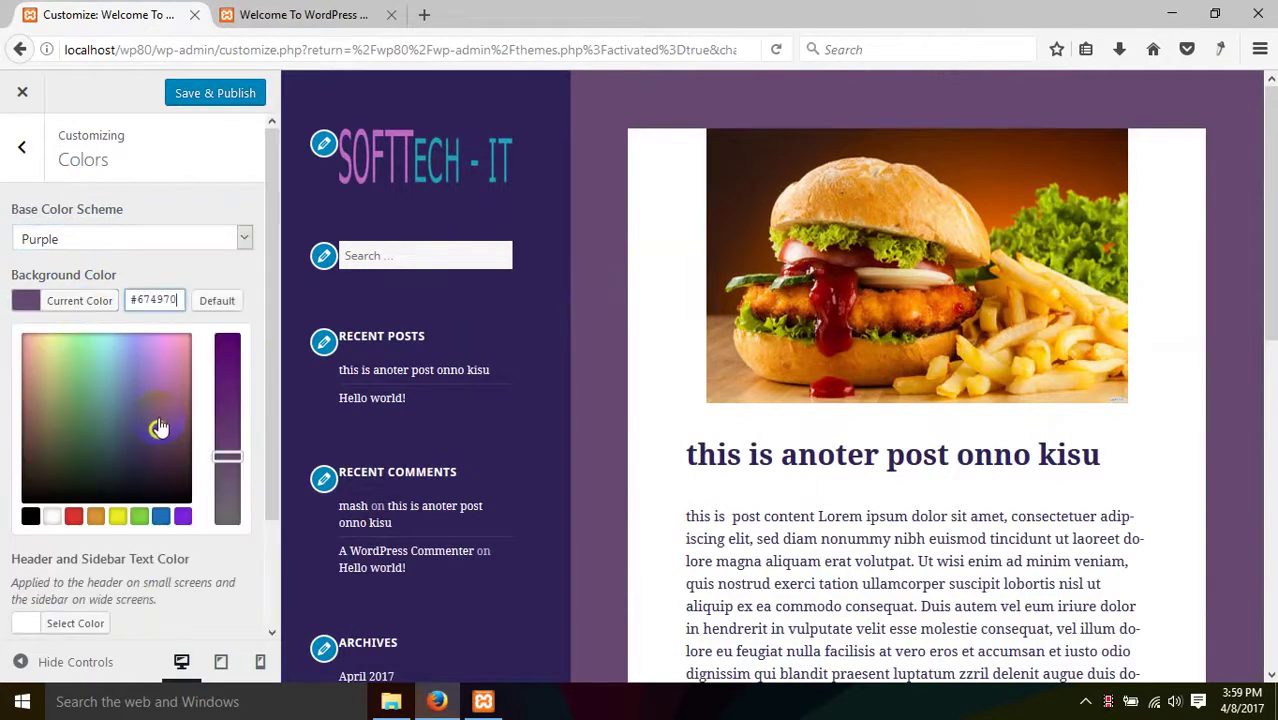
{"action": "left_click_drag", "start_coordinate": [159, 428], "coordinate": [180, 340]}
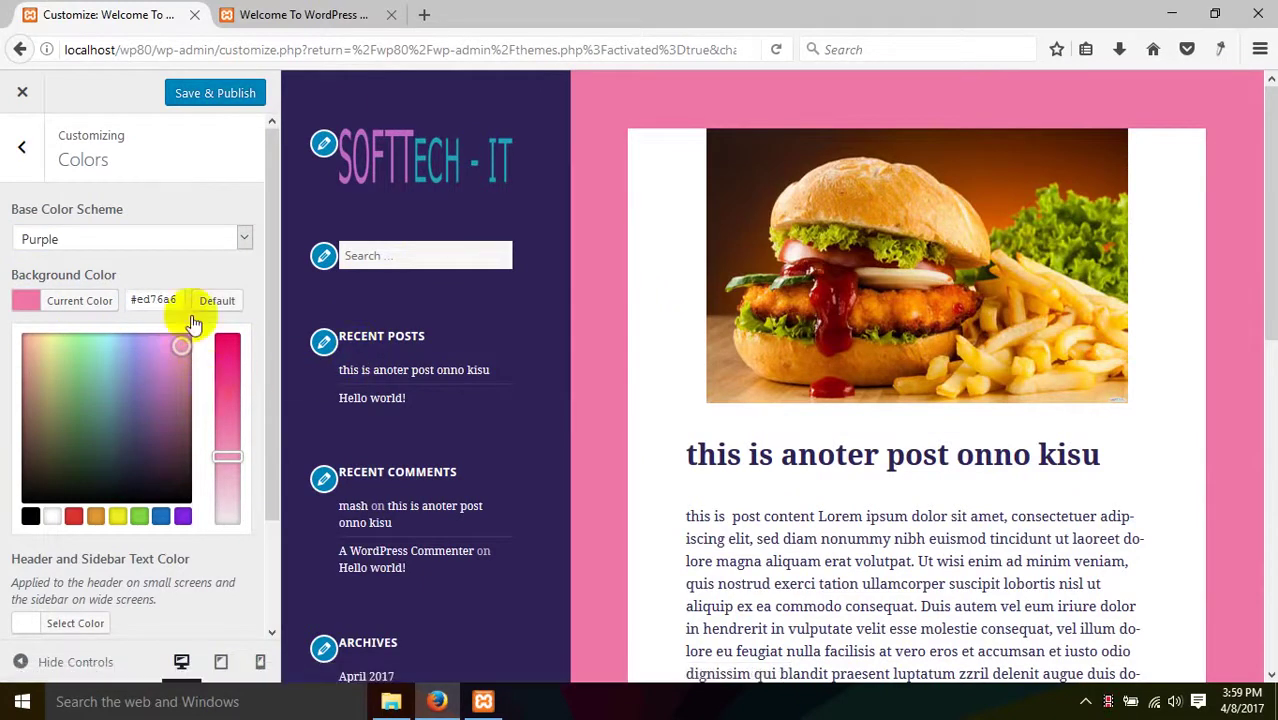
{"action": "left_click", "coordinate": [250, 190]}
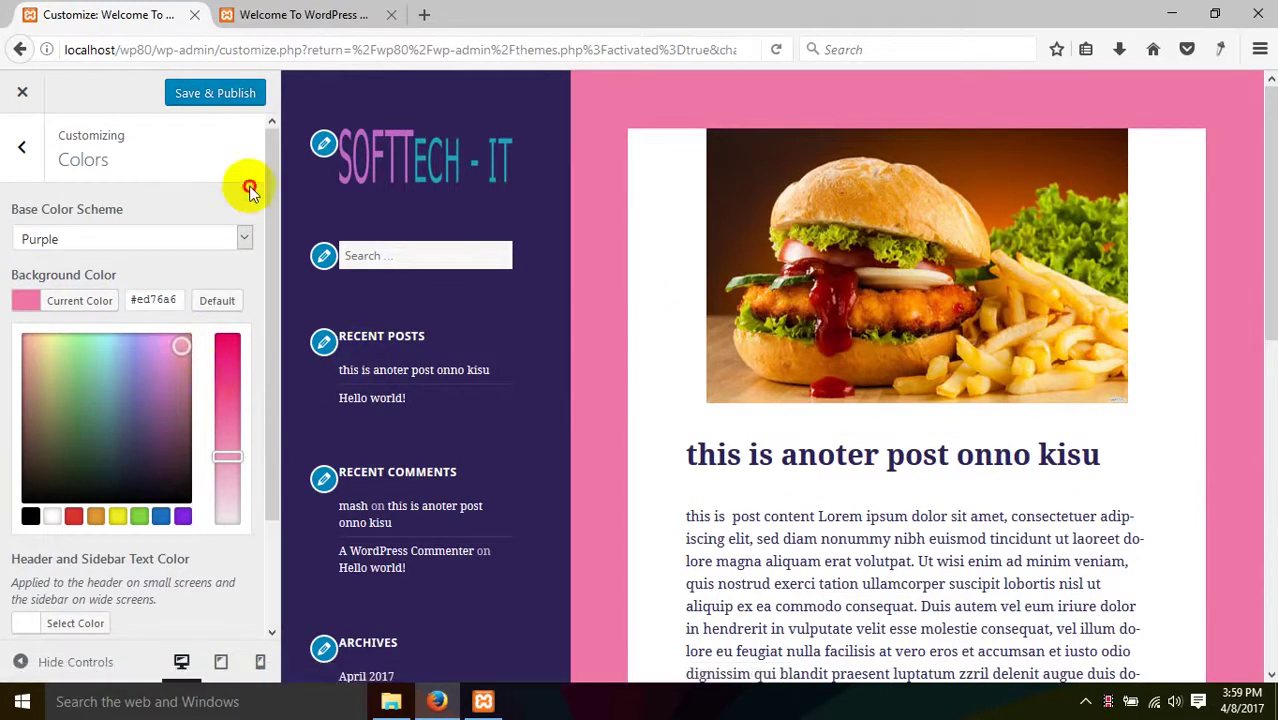
- Publish the new colours and reload the live site to view them
{"action": "left_click", "coordinate": [208, 96]}
{"action": "left_click", "coordinate": [257, 15]}
{"action": "right_click", "coordinate": [245, 330]}
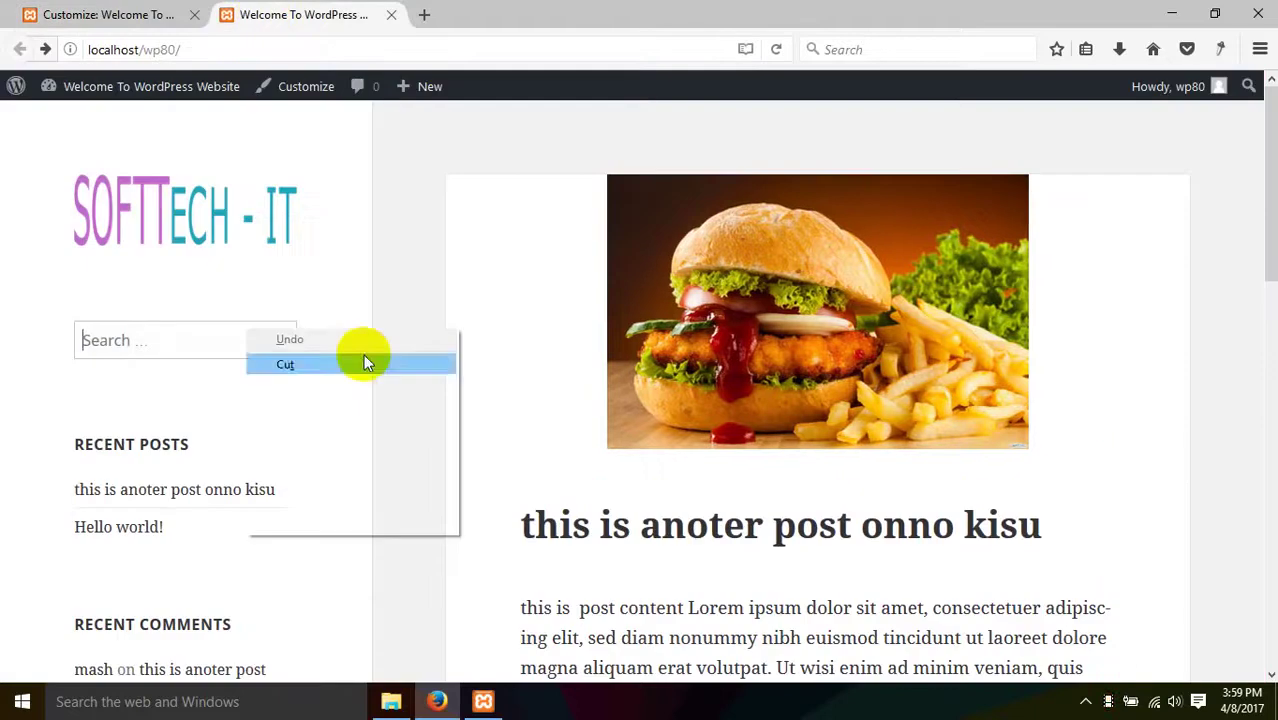
{"action": "right_click", "coordinate": [383, 250]}
{"action": "left_click", "coordinate": [497, 267]}
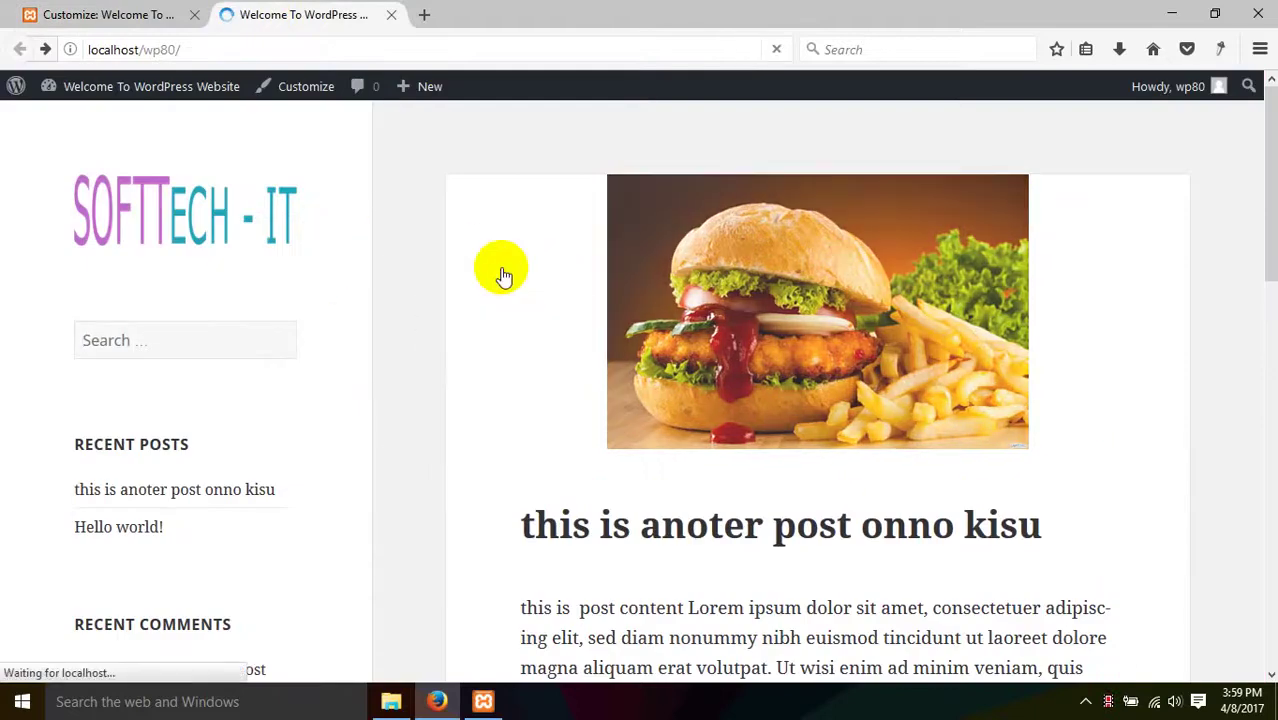
- Scroll through the live site, then return to the Customizer's main menu
{"action": "scroll", "coordinate": [365, 431], "scroll_direction": "down", "scroll_amount": 10}
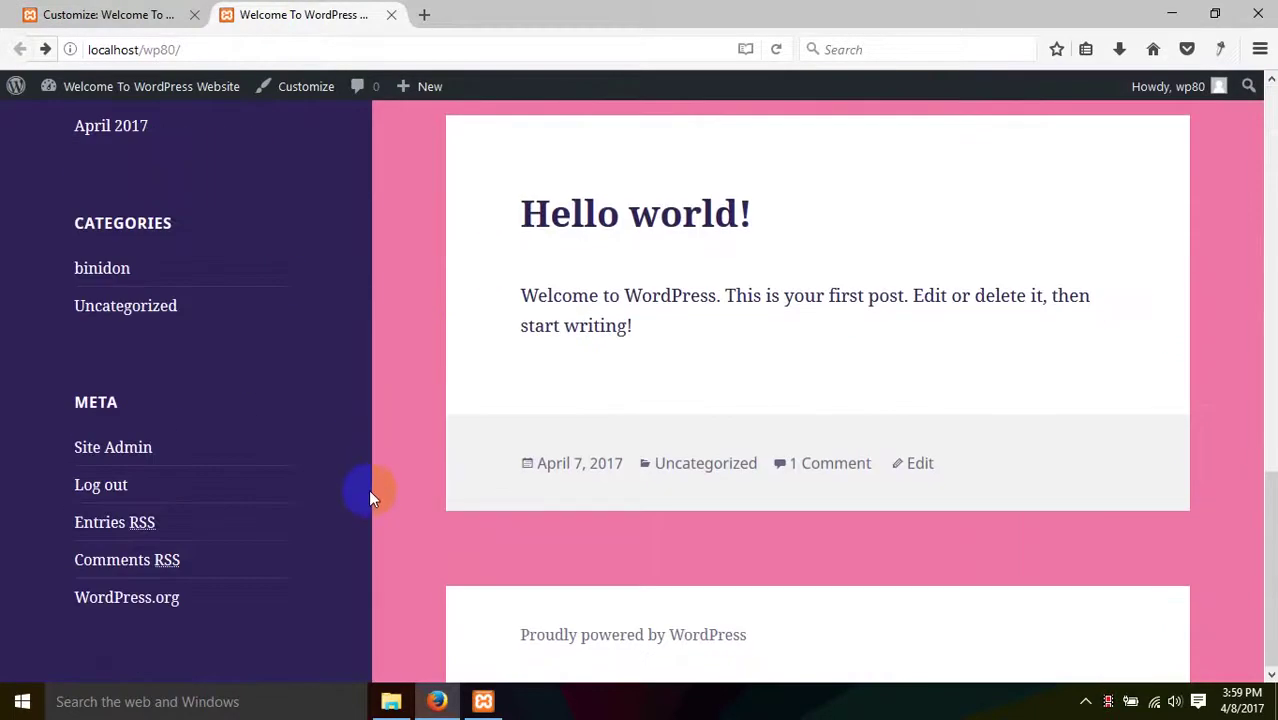
{"action": "scroll", "coordinate": [368, 489], "scroll_direction": "up", "scroll_amount": 1}
{"action": "scroll", "coordinate": [368, 493], "scroll_direction": "up", "scroll_amount": 10}
{"action": "left_click", "coordinate": [108, 15]}
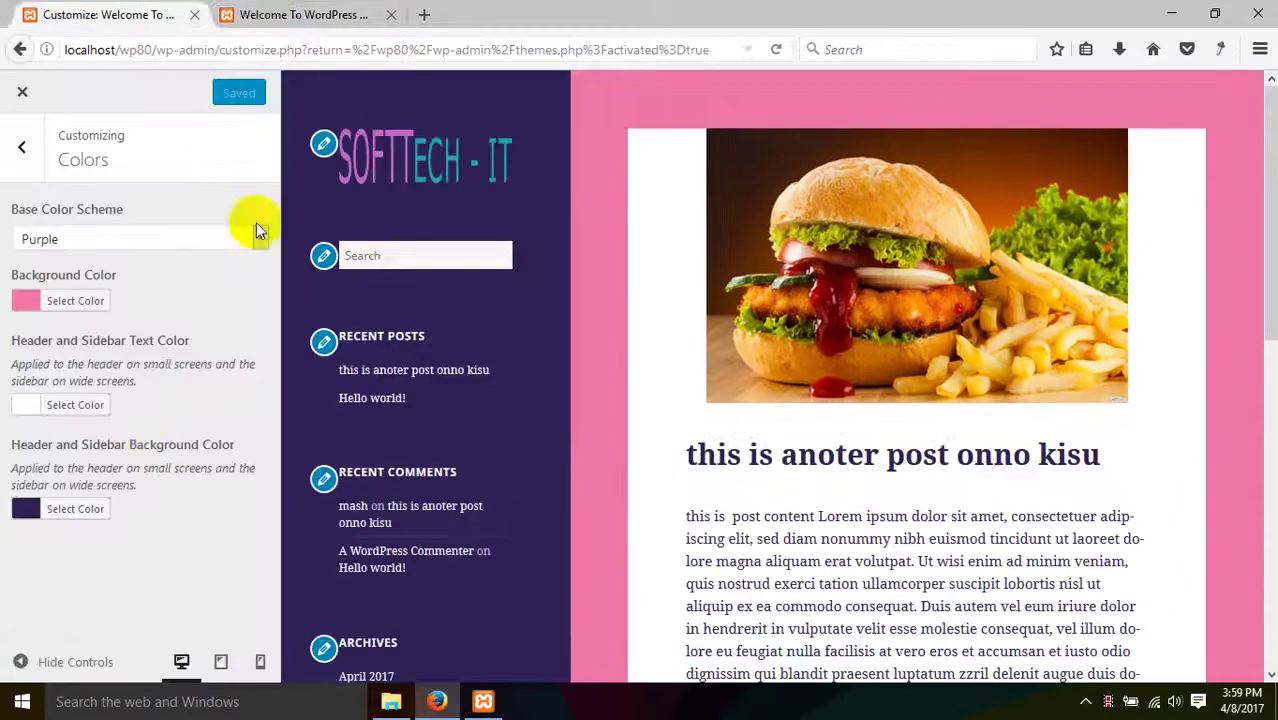
{"action": "left_click", "coordinate": [22, 146]}
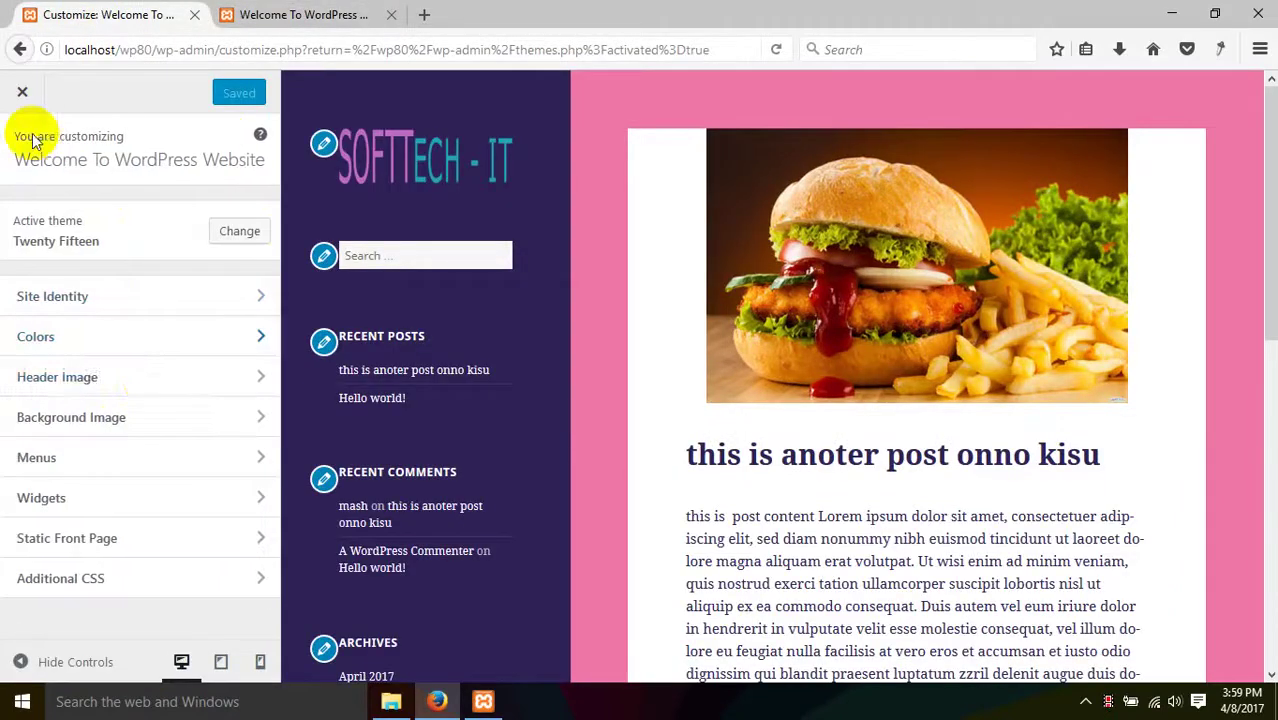
- Set the baby photo as the header image, cropped to its right half
{"action": "left_click", "coordinate": [148, 377]}
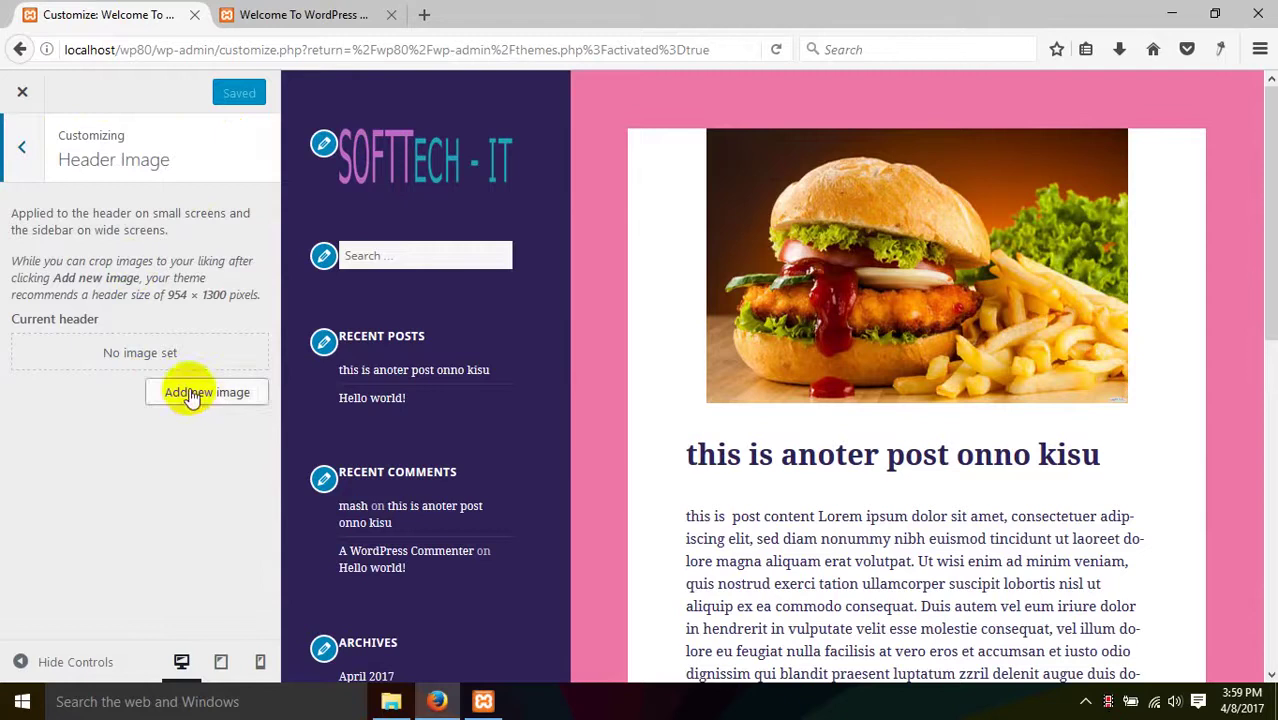
{"action": "left_click", "coordinate": [192, 397]}
{"action": "left_click", "coordinate": [228, 300]}
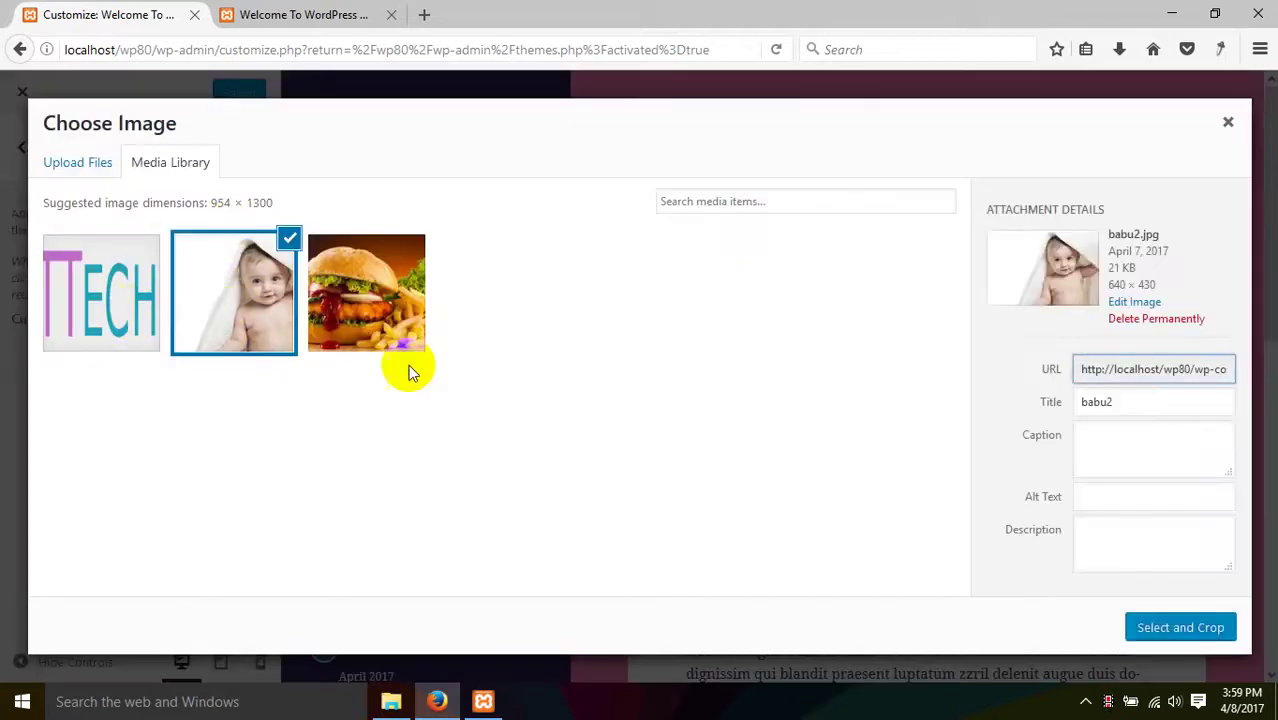
{"action": "left_click", "coordinate": [1178, 627]}
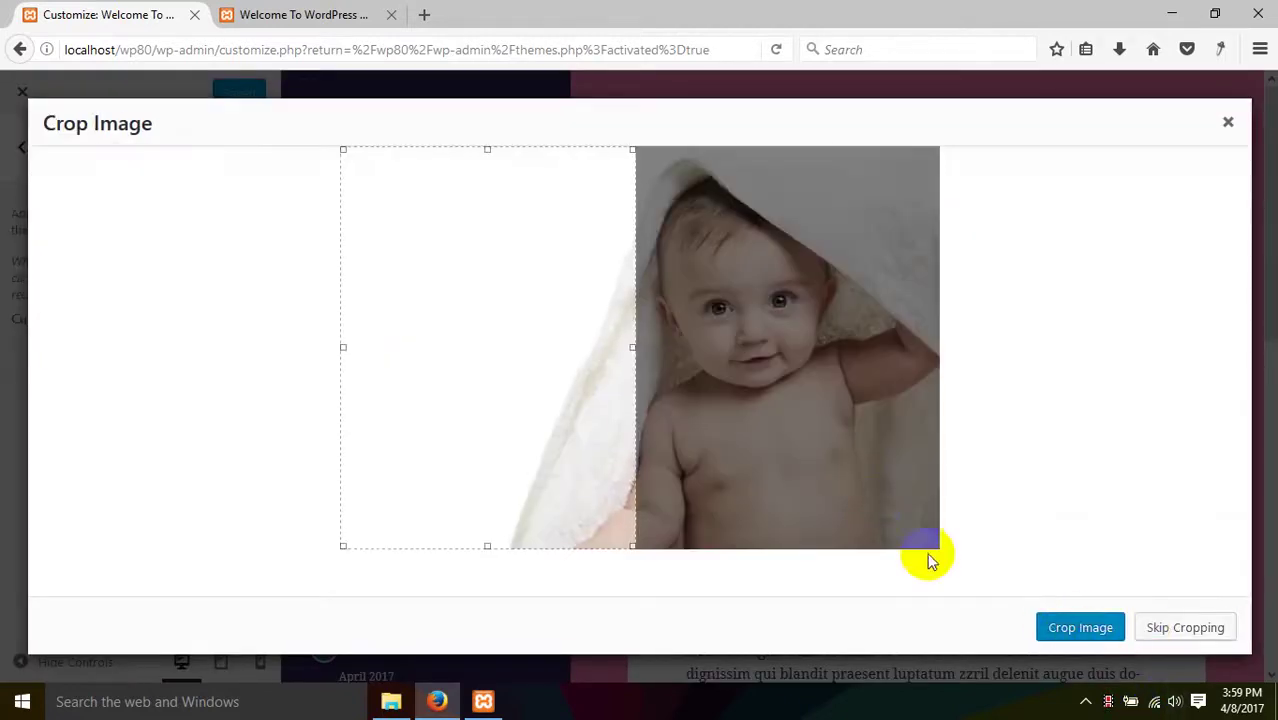
{"action": "left_click_drag", "start_coordinate": [450, 368], "coordinate": [702, 360]}
{"action": "left_click", "coordinate": [1088, 628]}
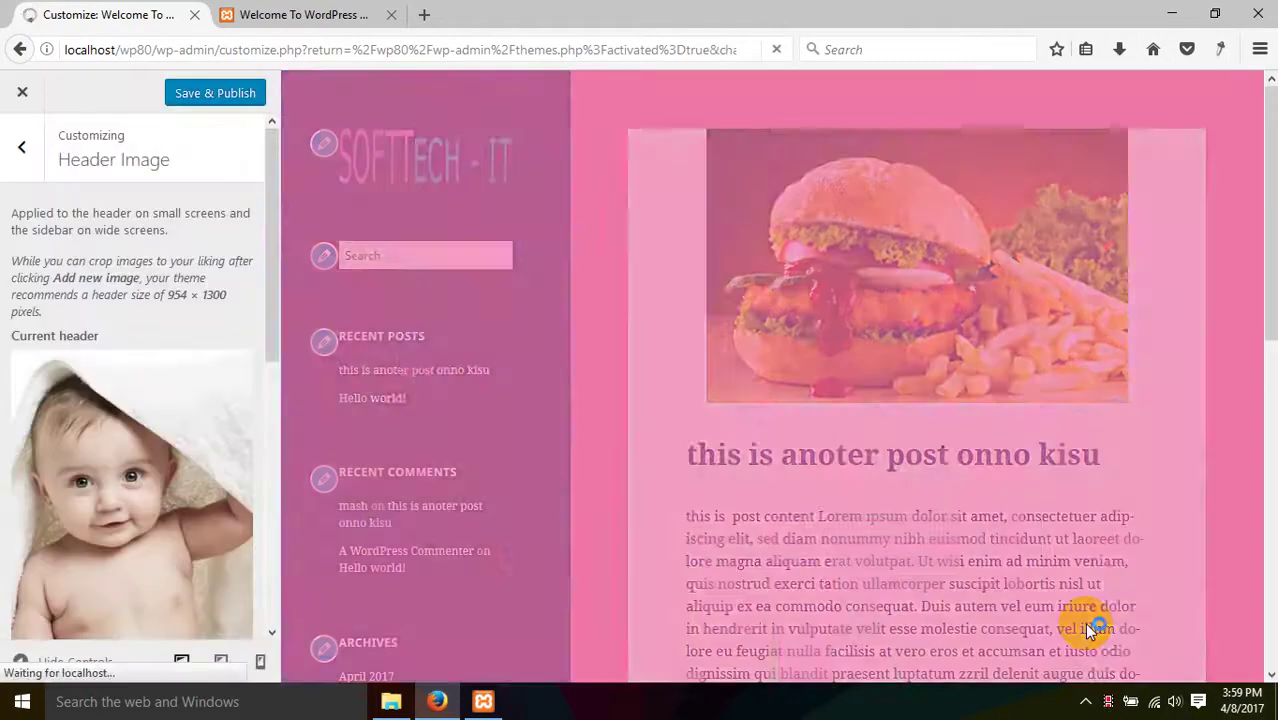
- Hide the header image and go back to the main Customizer menu
{"action": "scroll", "coordinate": [337, 474], "scroll_direction": "down", "scroll_amount": 5}
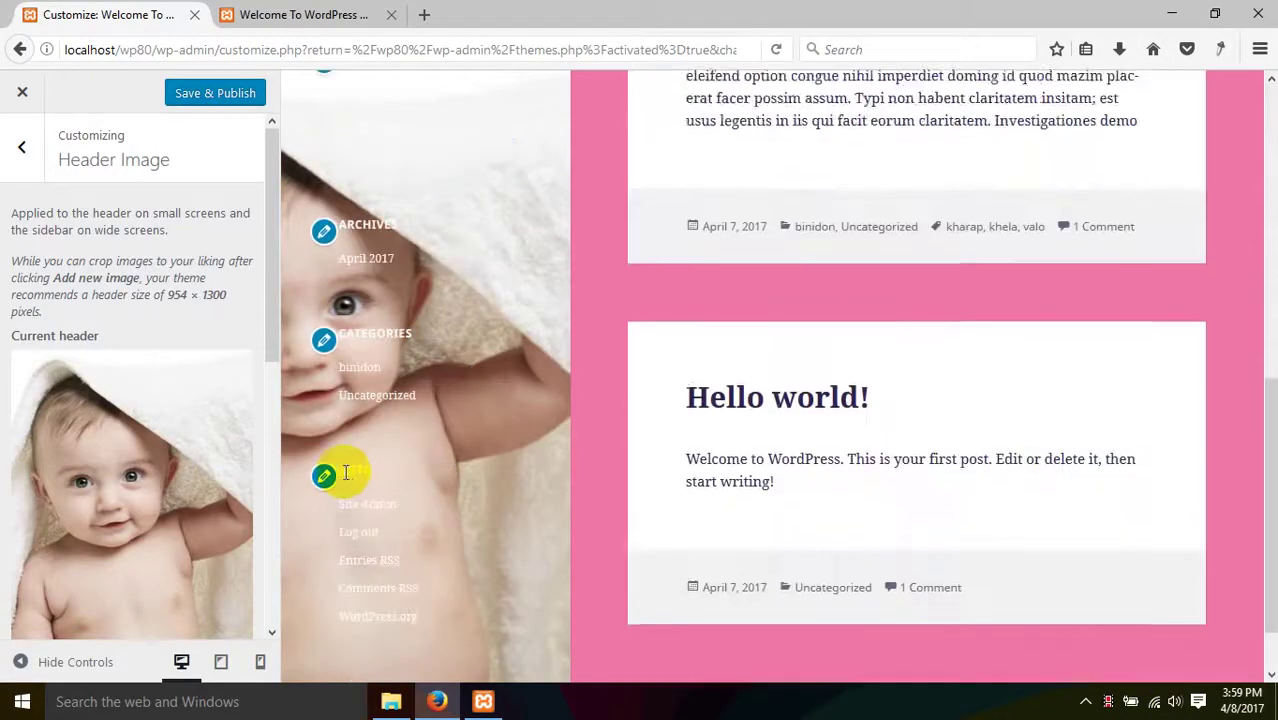
{"action": "scroll", "coordinate": [337, 474], "scroll_direction": "up", "scroll_amount": 5}
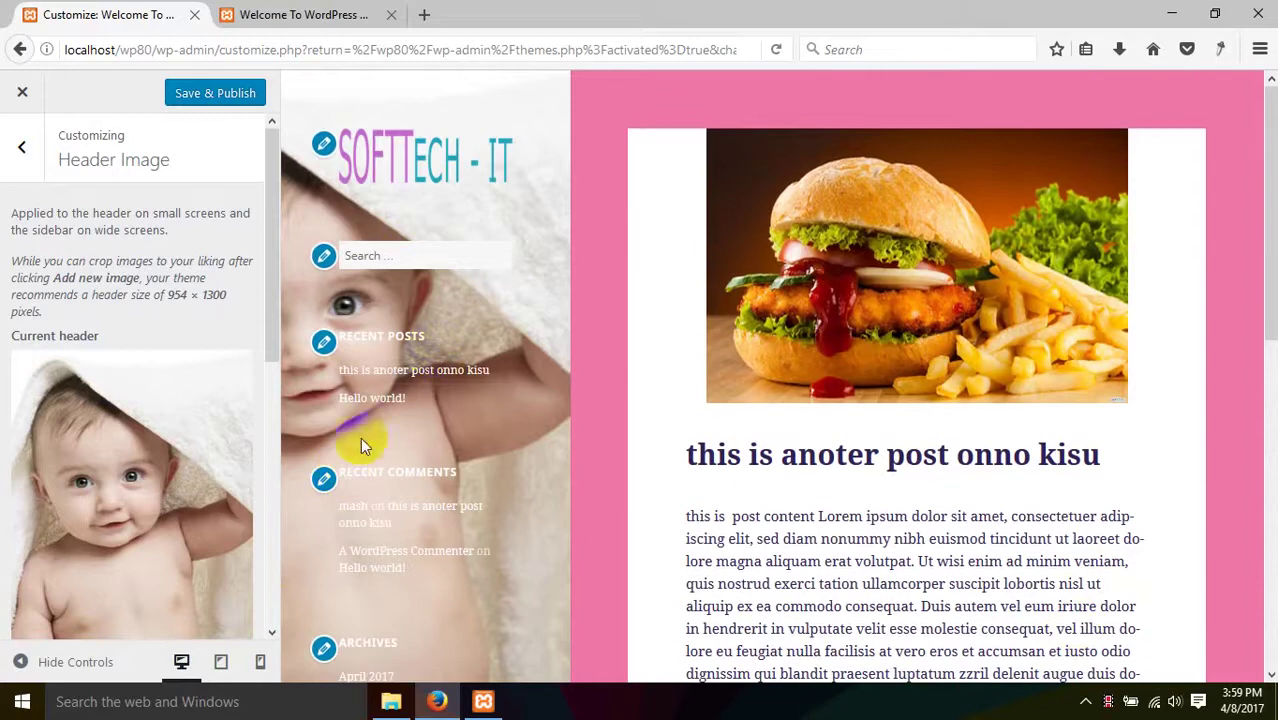
{"action": "scroll", "coordinate": [127, 453], "scroll_direction": "down", "scroll_amount": 5}
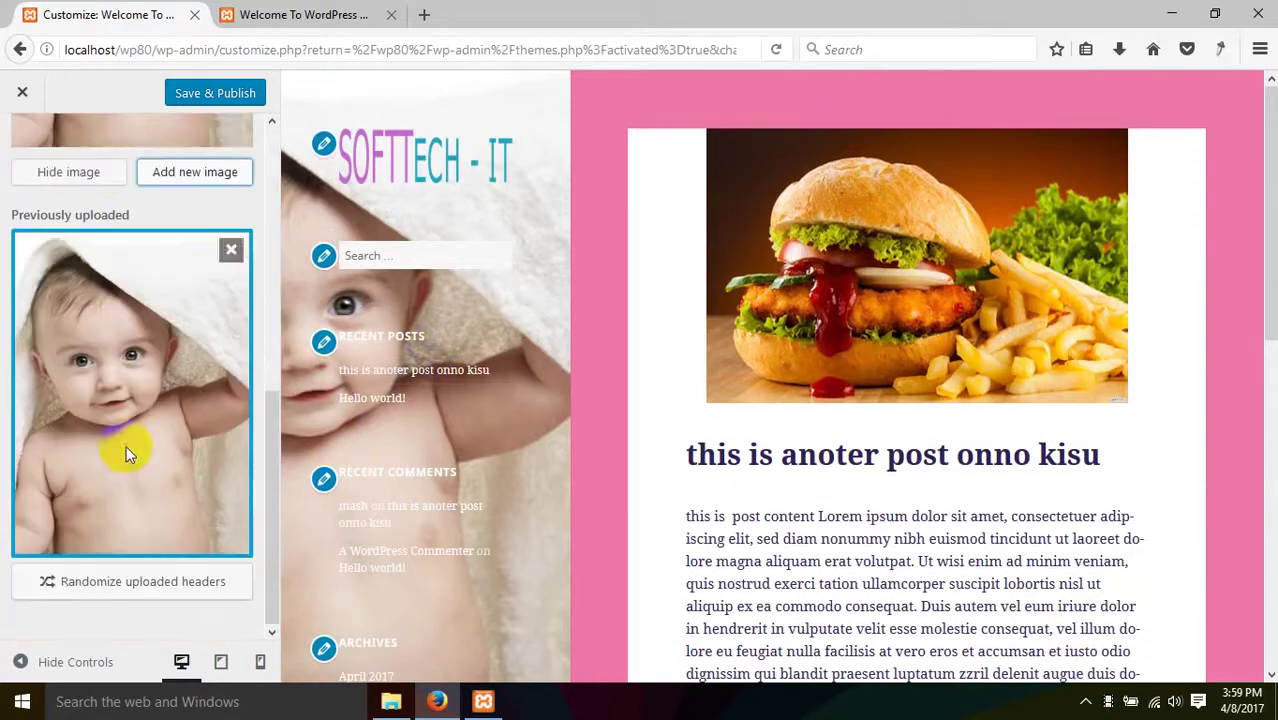
{"action": "left_click", "coordinate": [106, 176]}
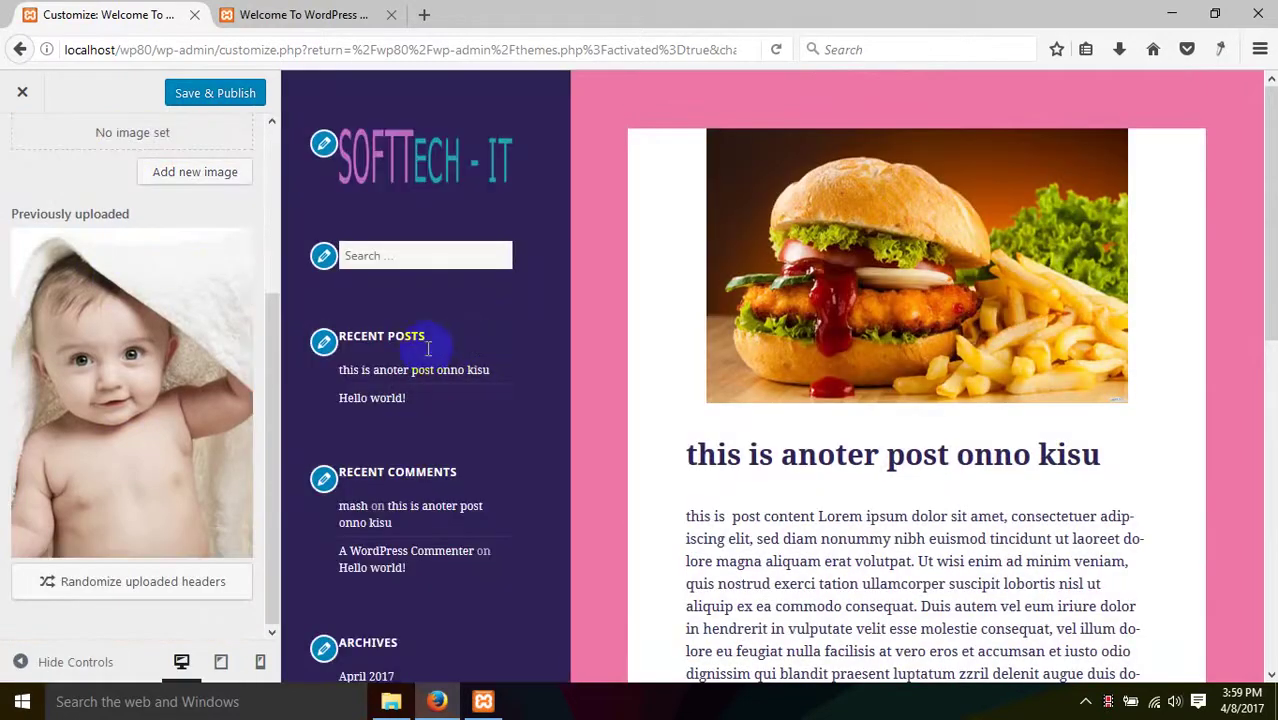
{"action": "scroll", "coordinate": [80, 210], "scroll_direction": "up", "scroll_amount": 5}
{"action": "left_click", "coordinate": [22, 147]}
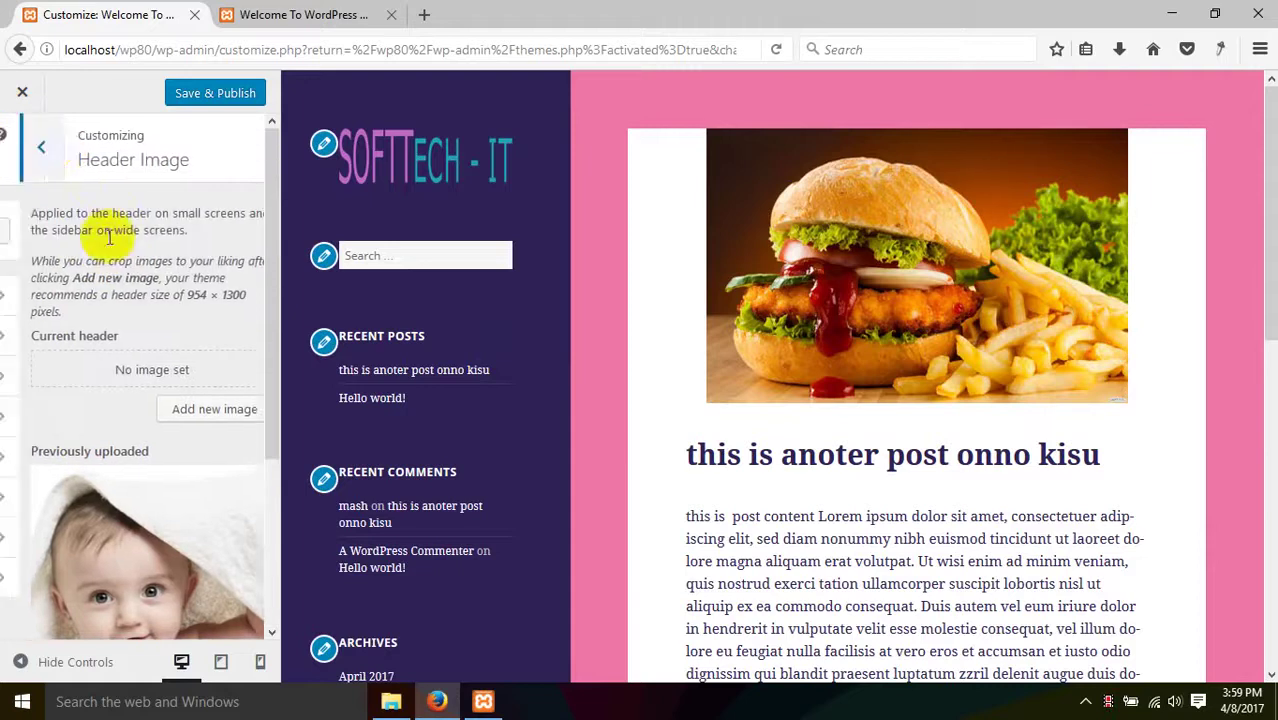
- Apply the burger photo from the media library as the background image
{"action": "left_click", "coordinate": [201, 420]}
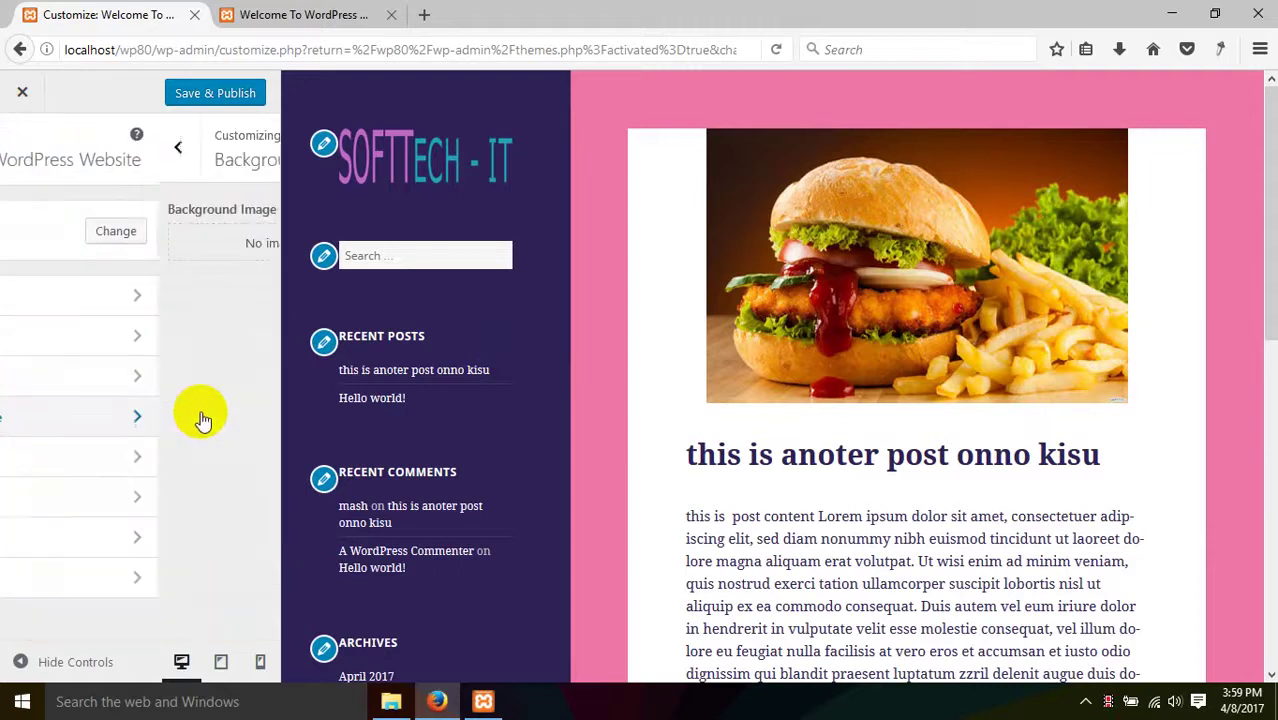
{"action": "left_click", "coordinate": [196, 281]}
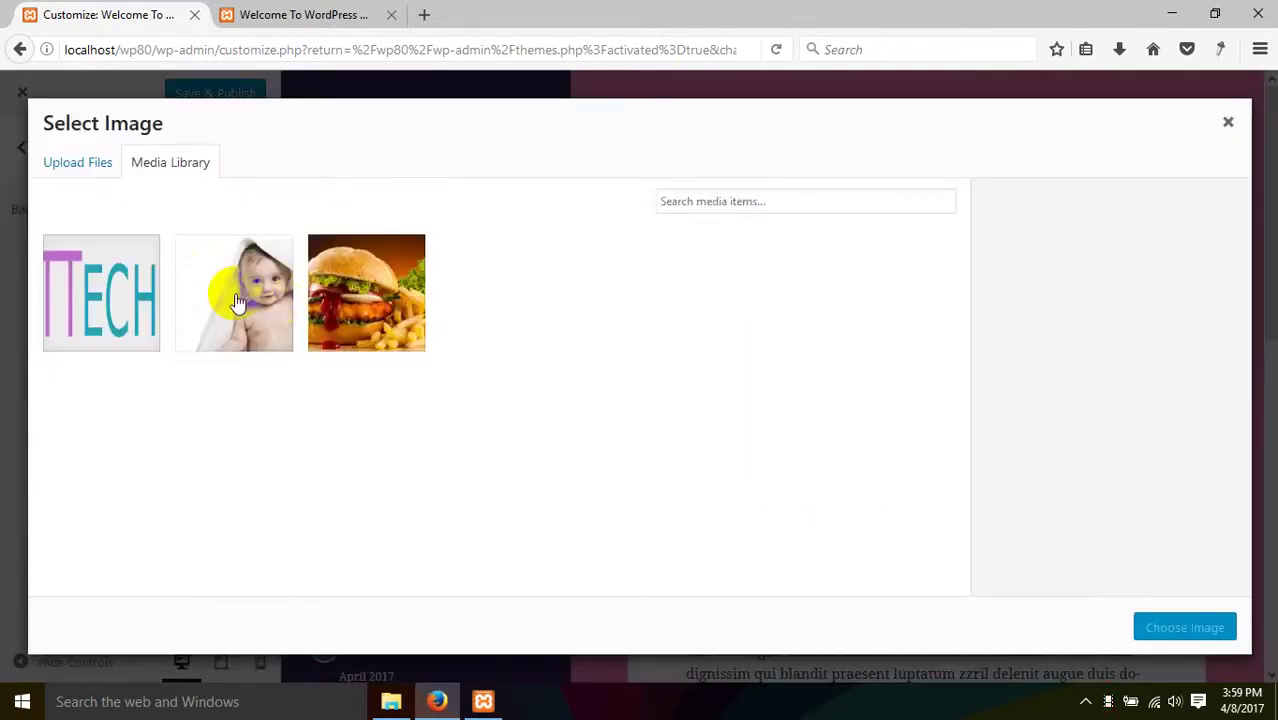
{"action": "left_click", "coordinate": [330, 313]}
{"action": "left_click", "coordinate": [1161, 627]}
- Try several background image positions, ending with the image centred
{"action": "scroll", "coordinate": [845, 479], "scroll_direction": "down", "scroll_amount": 7}
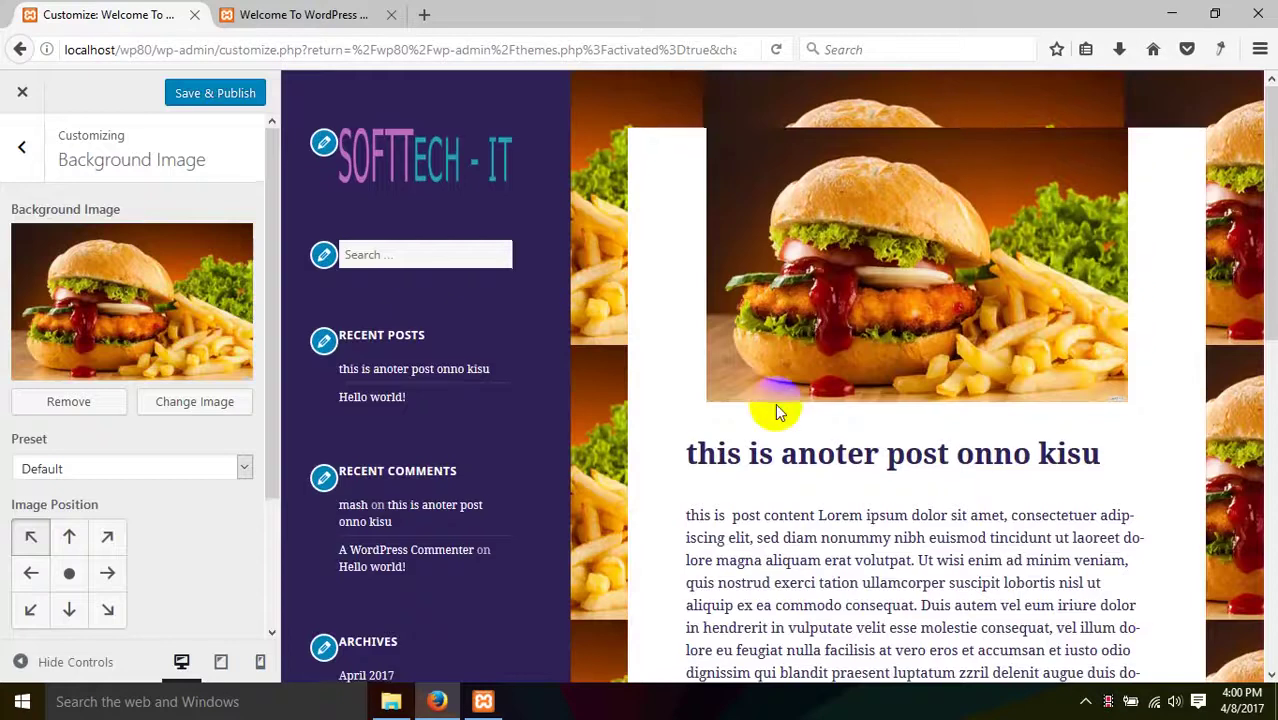
{"action": "scroll", "coordinate": [993, 297], "scroll_direction": "up", "scroll_amount": 3}
{"action": "scroll", "coordinate": [800, 330], "scroll_direction": "up", "scroll_amount": 5}
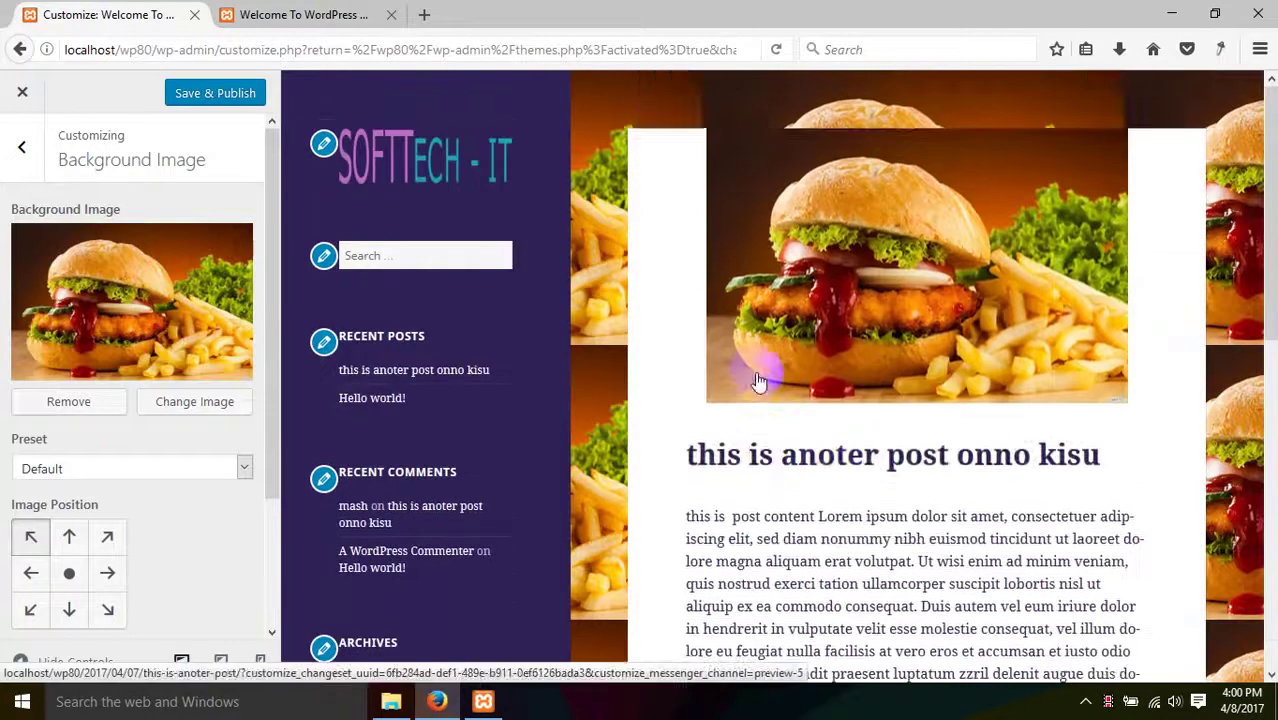
{"action": "scroll", "coordinate": [747, 400], "scroll_direction": "down", "scroll_amount": 7}
{"action": "scroll", "coordinate": [119, 460], "scroll_direction": "down", "scroll_amount": 1}
{"action": "scroll", "coordinate": [119, 460], "scroll_direction": "down", "scroll_amount": 3}
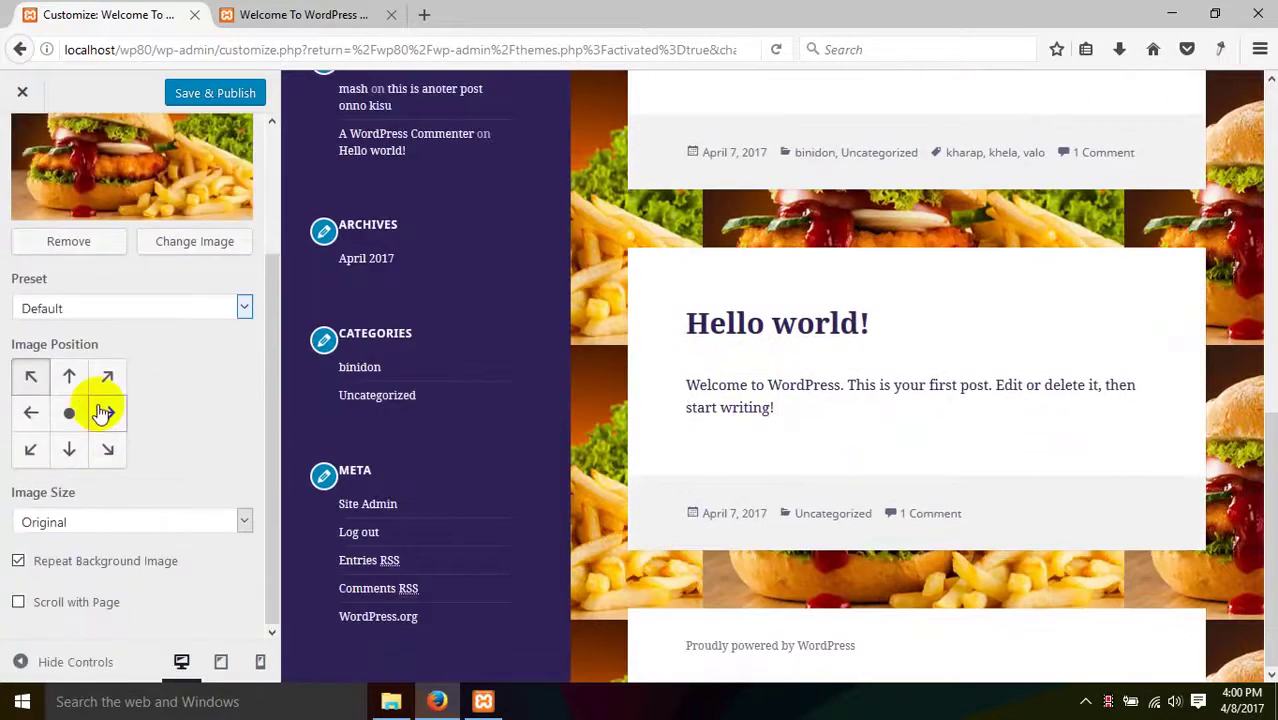
{"action": "left_click", "coordinate": [69, 375]}
{"action": "left_click", "coordinate": [105, 376]}
{"action": "left_click", "coordinate": [107, 412]}
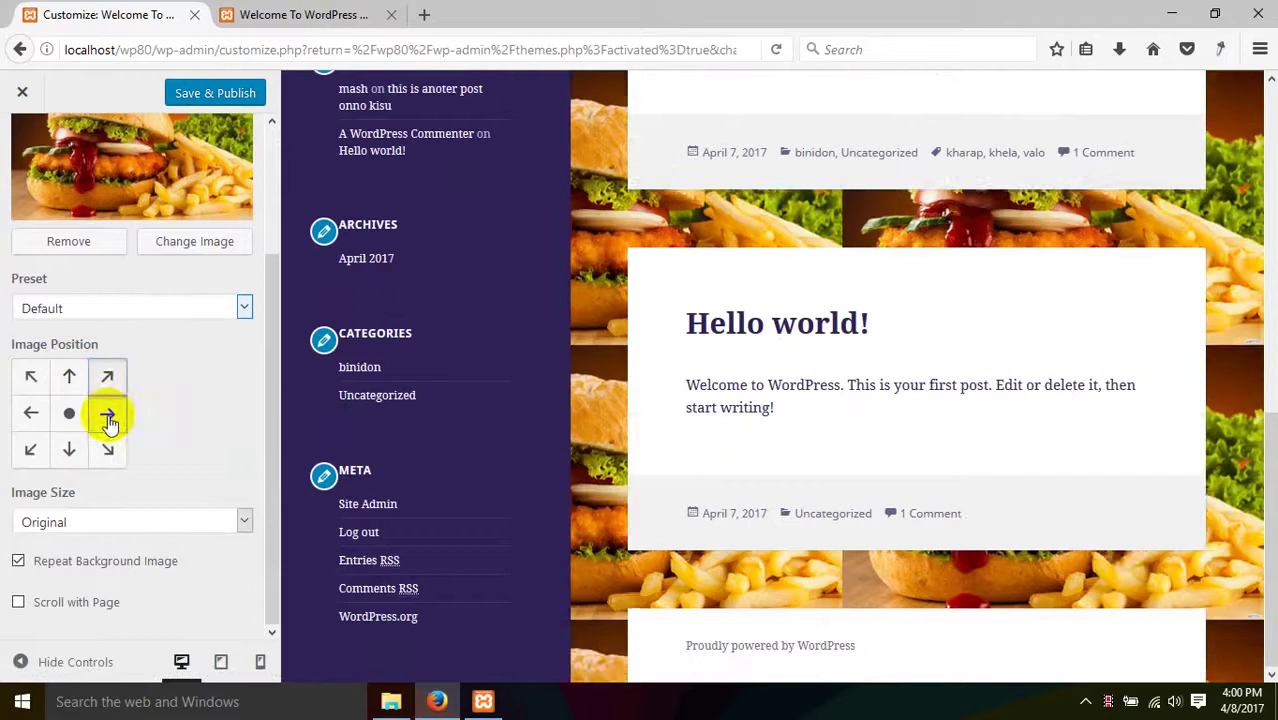
{"action": "left_click", "coordinate": [69, 449]}
{"action": "left_click", "coordinate": [69, 412]}
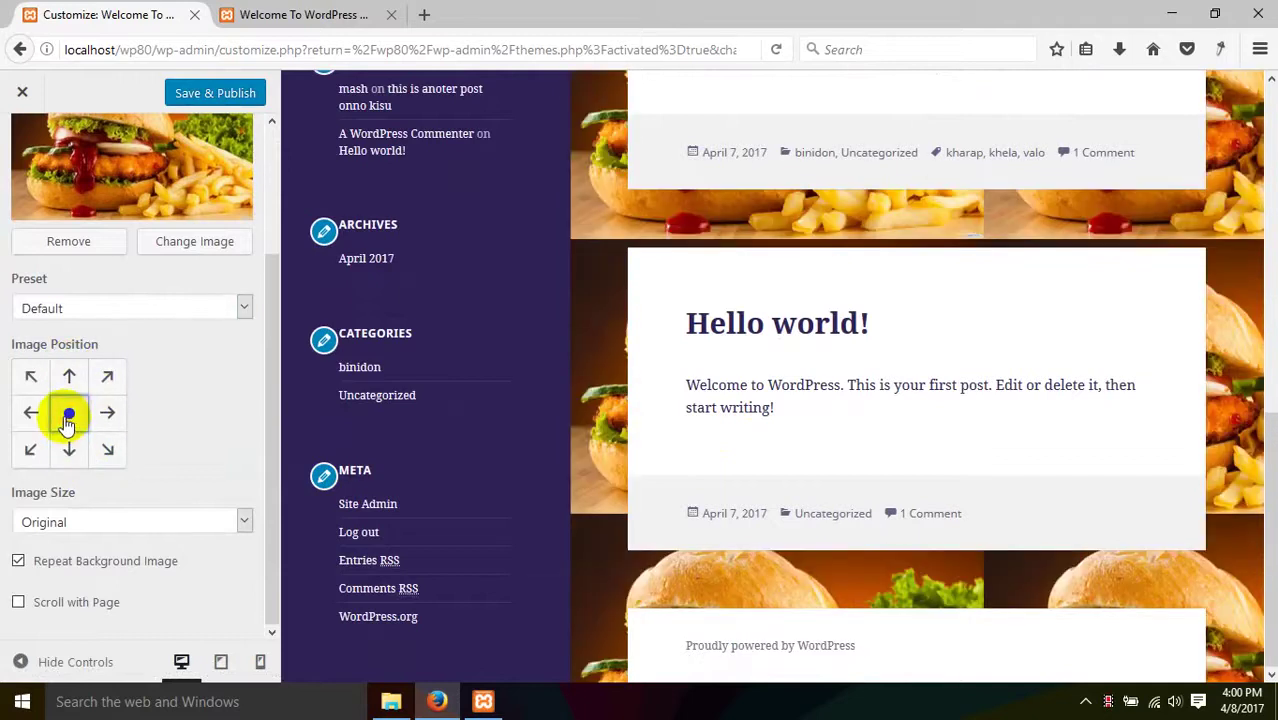
{"action": "left_click", "coordinate": [32, 412]}
{"action": "left_click", "coordinate": [66, 410]}
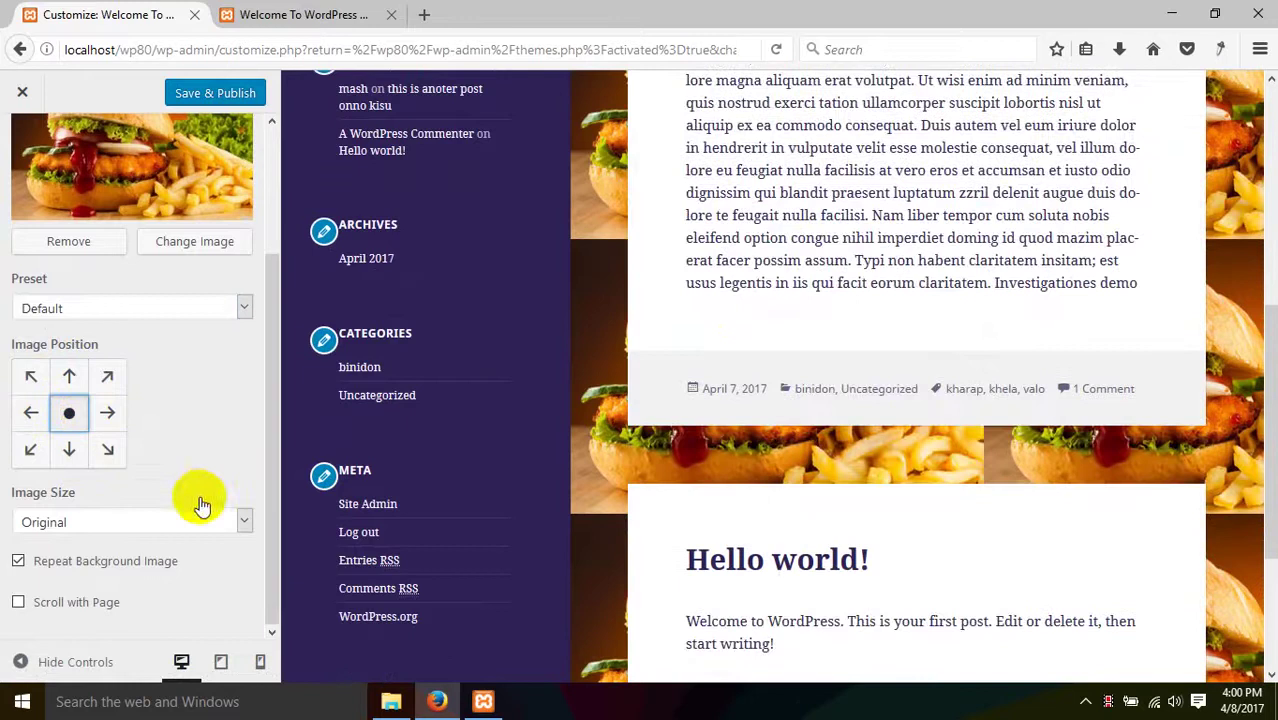
- Try the Fill Screen, Original and Fit to Screen background image sizes
{"action": "left_click", "coordinate": [148, 517]}
{"action": "left_click", "coordinate": [60, 582]}
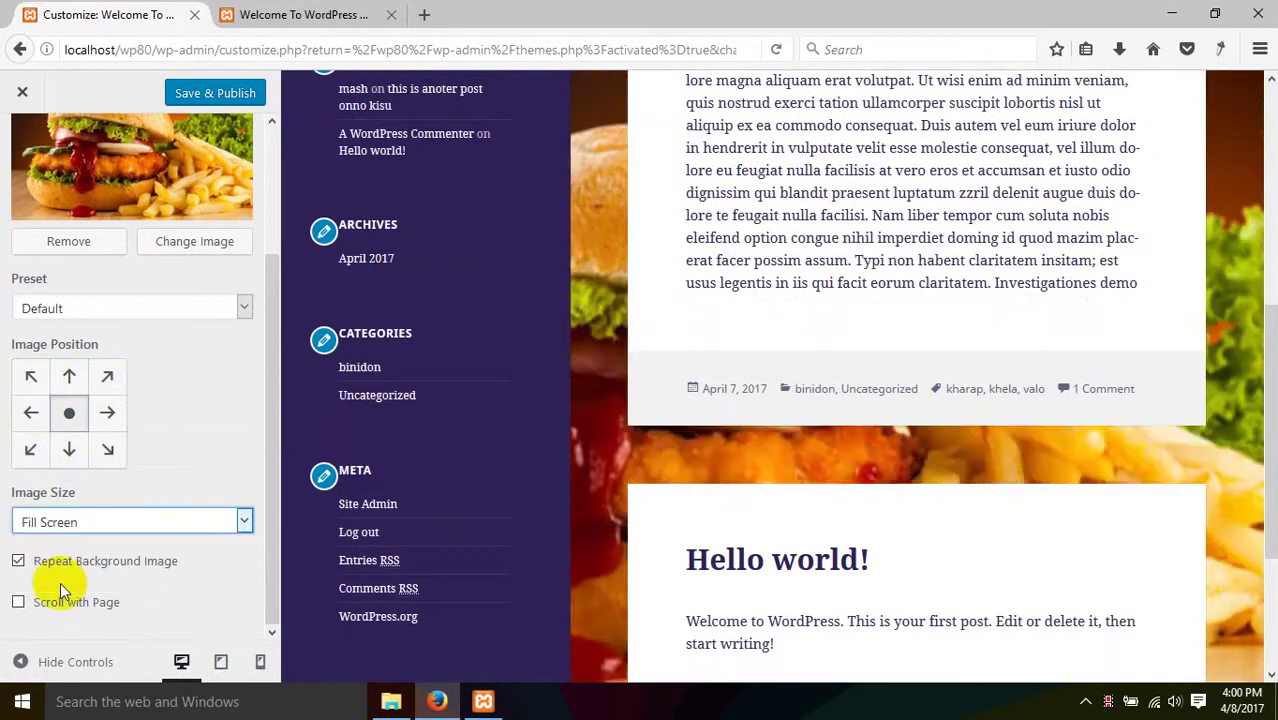
{"action": "scroll", "coordinate": [886, 400], "scroll_direction": "down", "scroll_amount": 2}
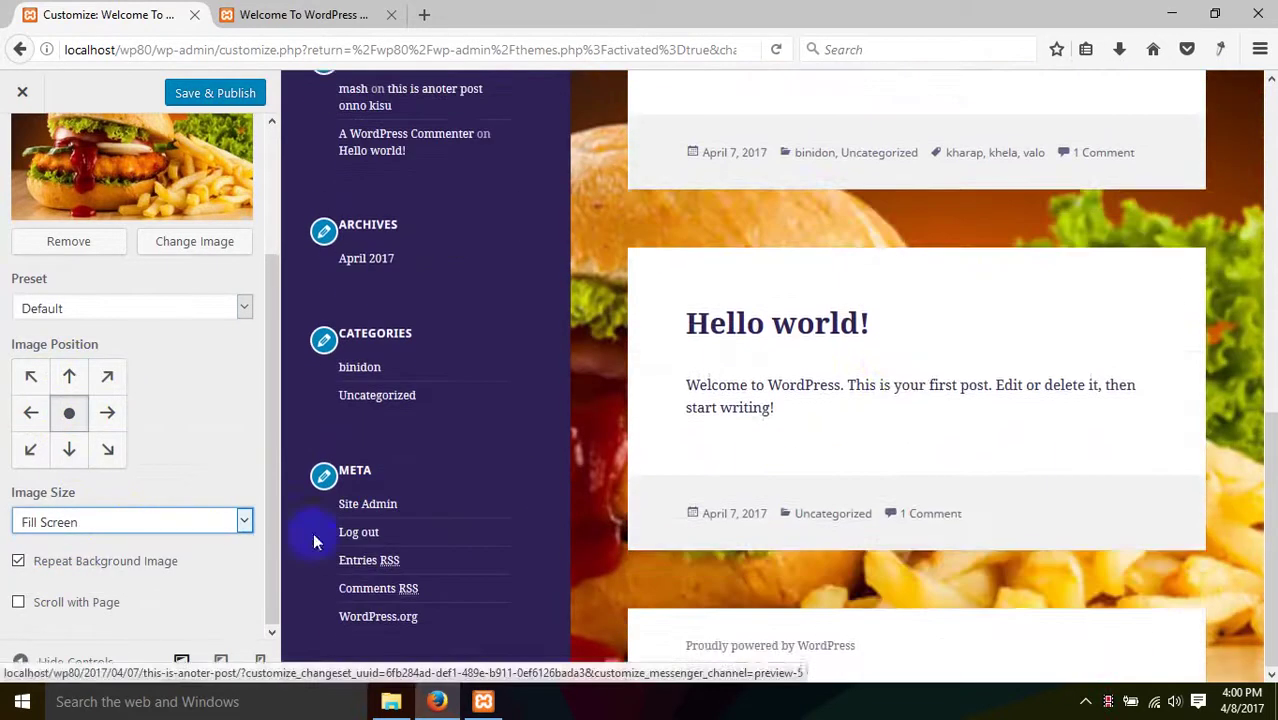
{"action": "left_click", "coordinate": [77, 521]}
{"action": "left_click", "coordinate": [75, 541]}
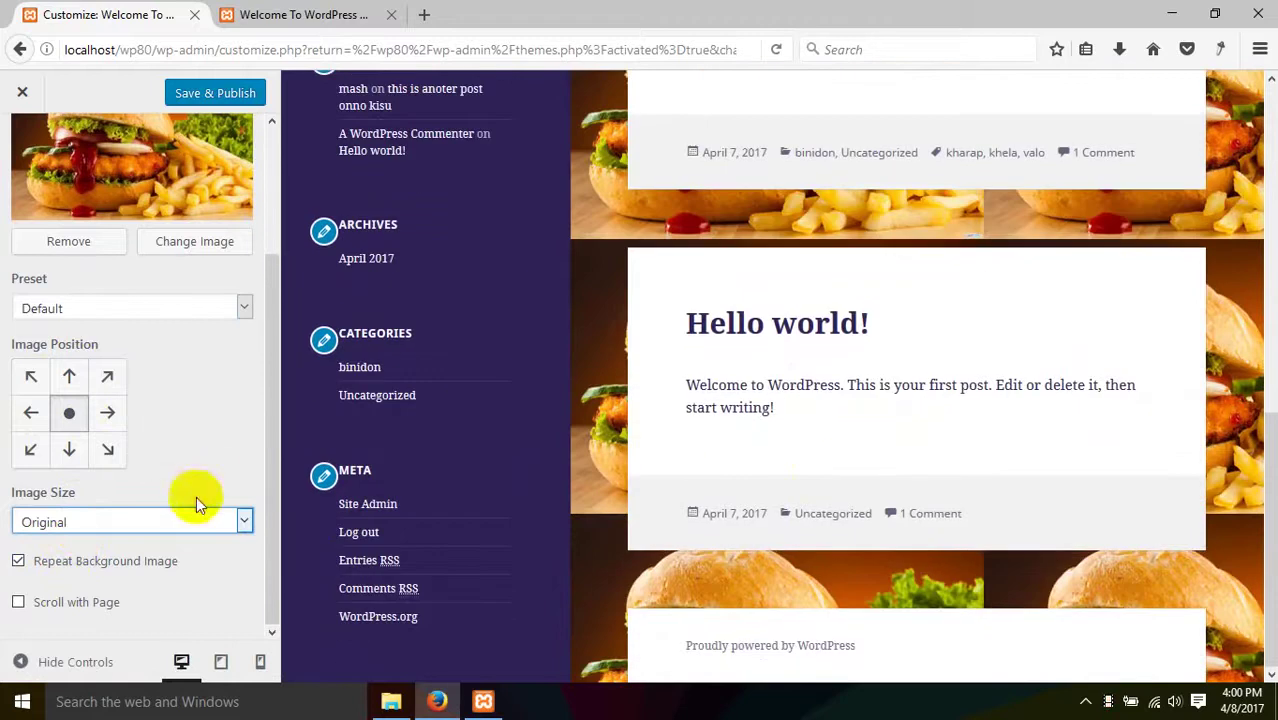
{"action": "left_click", "coordinate": [168, 522]}
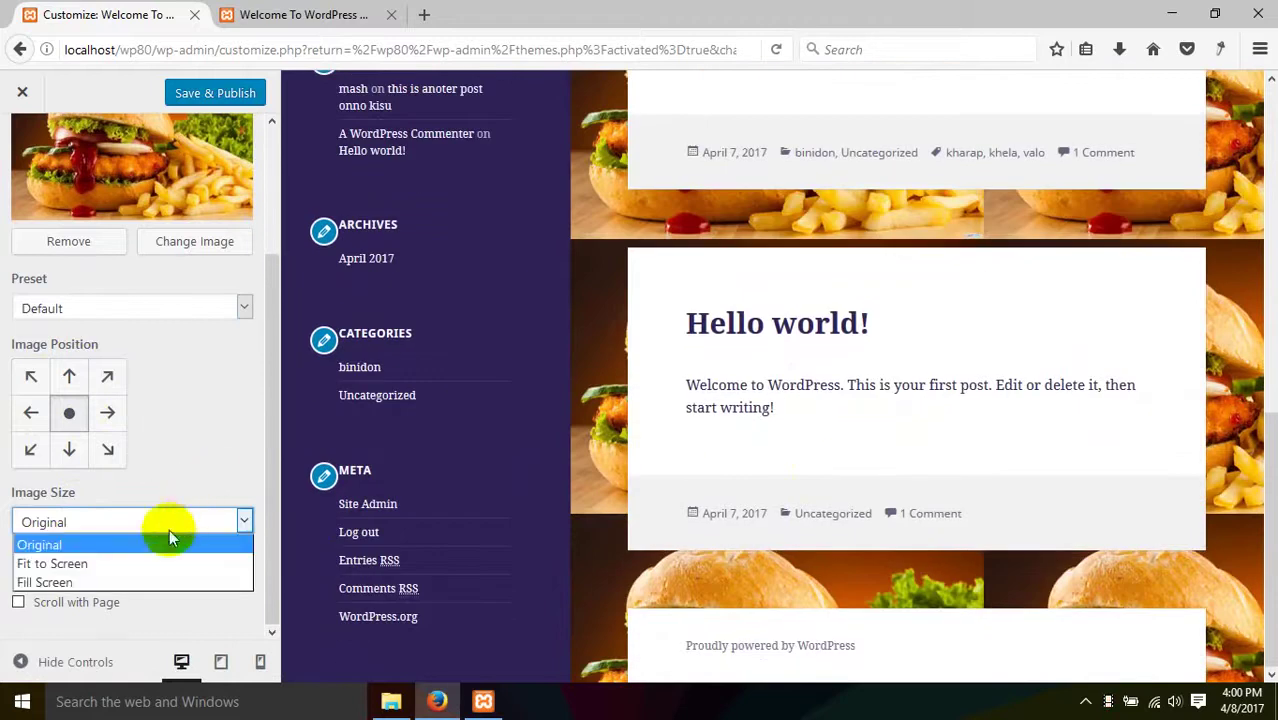
{"action": "left_click", "coordinate": [113, 566]}
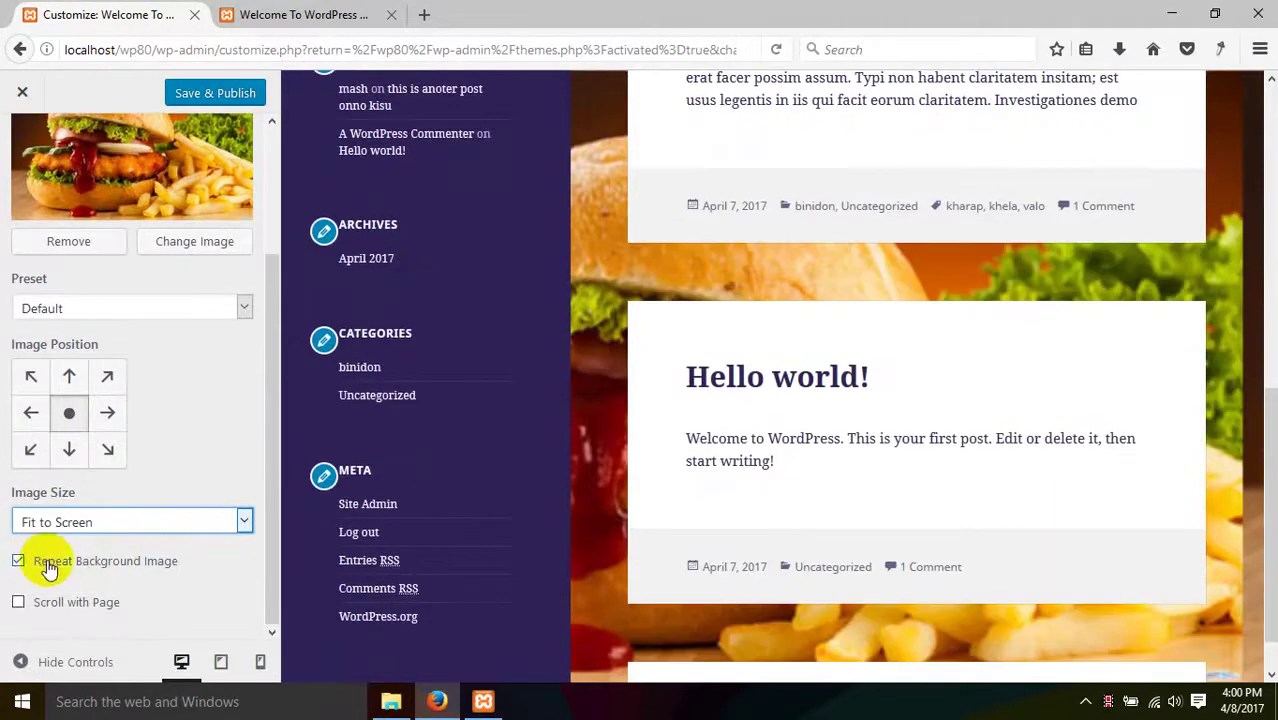
- Toggle Scroll with Page on and off, then remove the burger background image
{"action": "left_click", "coordinate": [51, 601]}
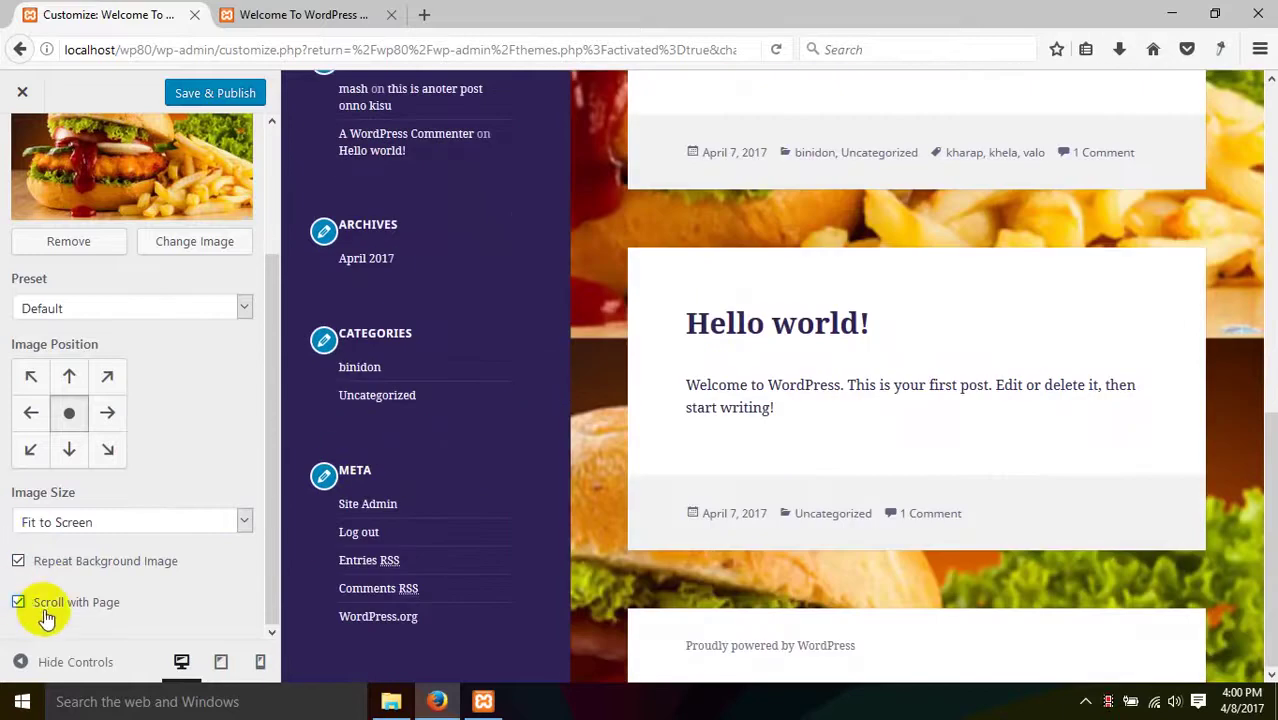
{"action": "left_click", "coordinate": [44, 610]}
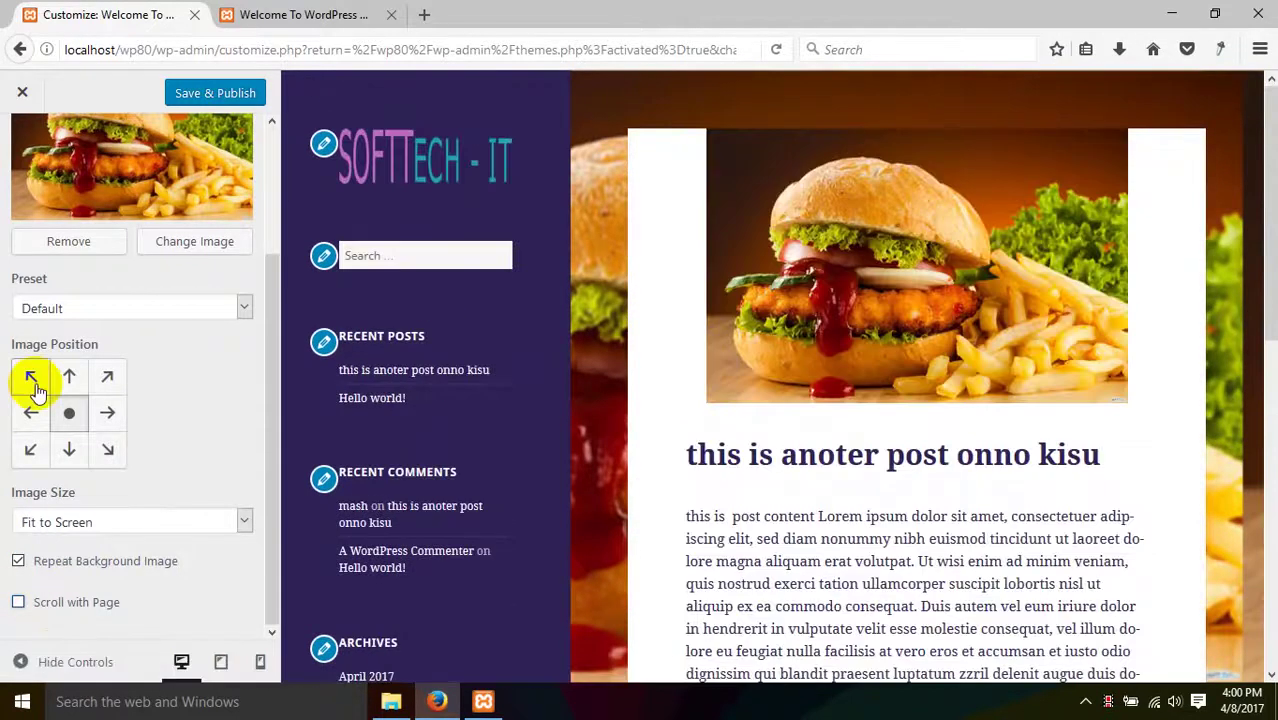
{"action": "scroll", "coordinate": [34, 388], "scroll_direction": "up", "scroll_amount": 2}
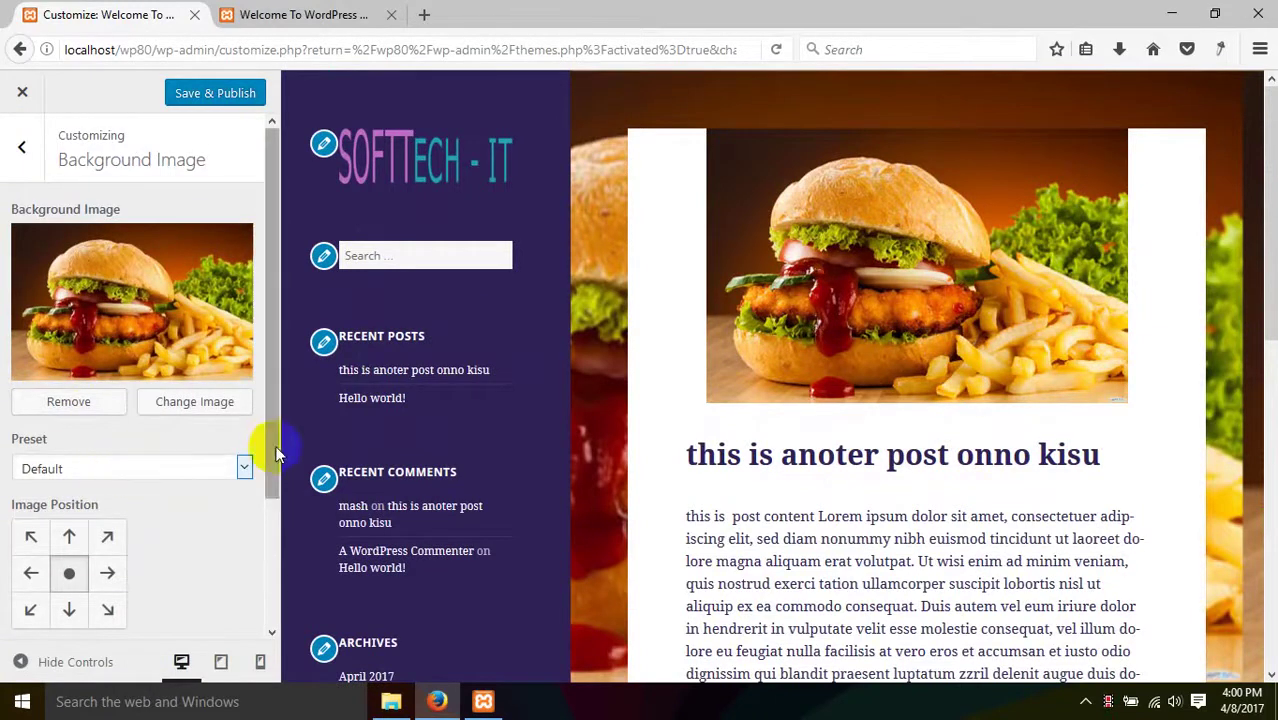
{"action": "left_click", "coordinate": [70, 403]}
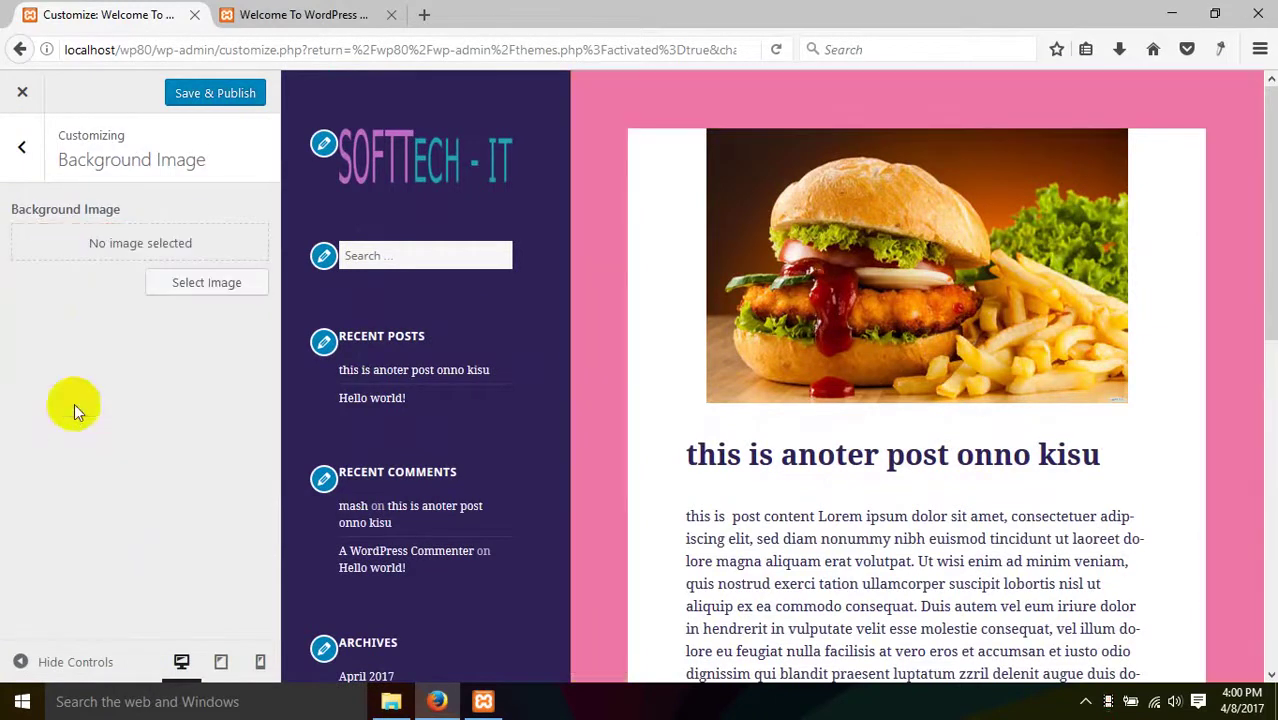
{"action": "left_click", "coordinate": [22, 147]}
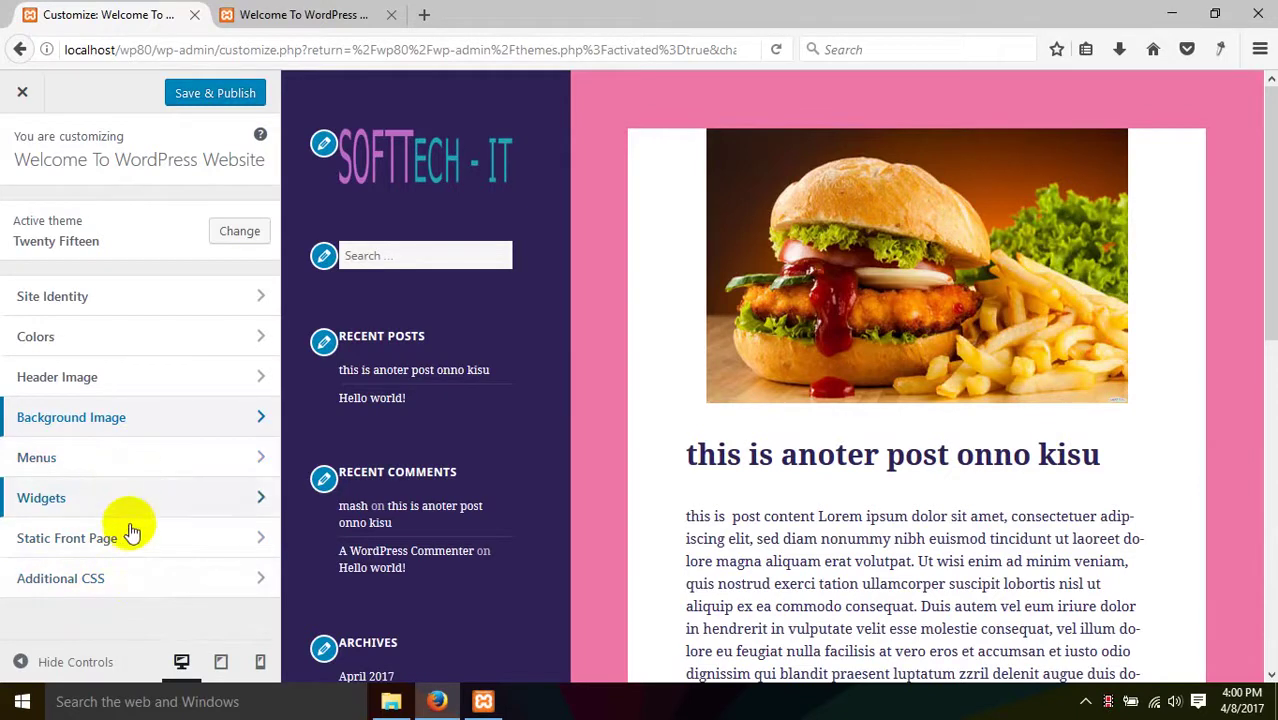
- Write a body{display: none} rule in Additional CSS, stopping an unresponsive script
{"action": "left_click", "coordinate": [129, 584]}
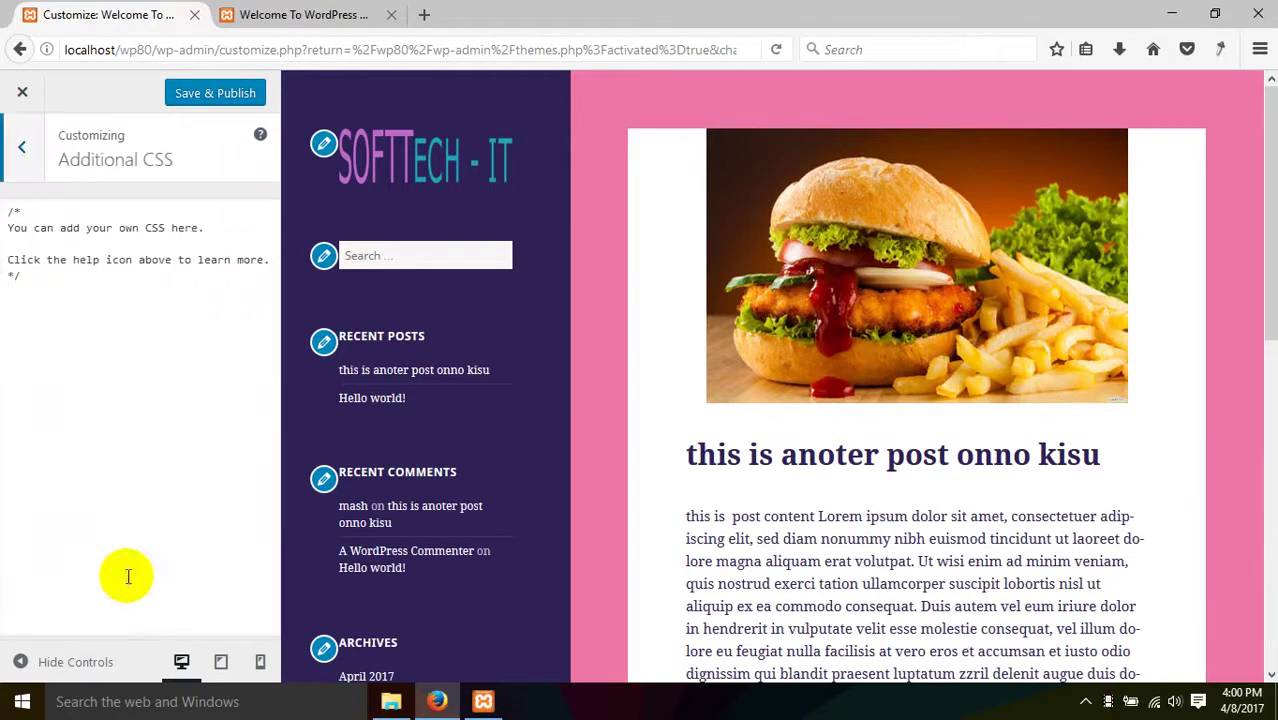
{"action": "left_click", "coordinate": [60, 302]}
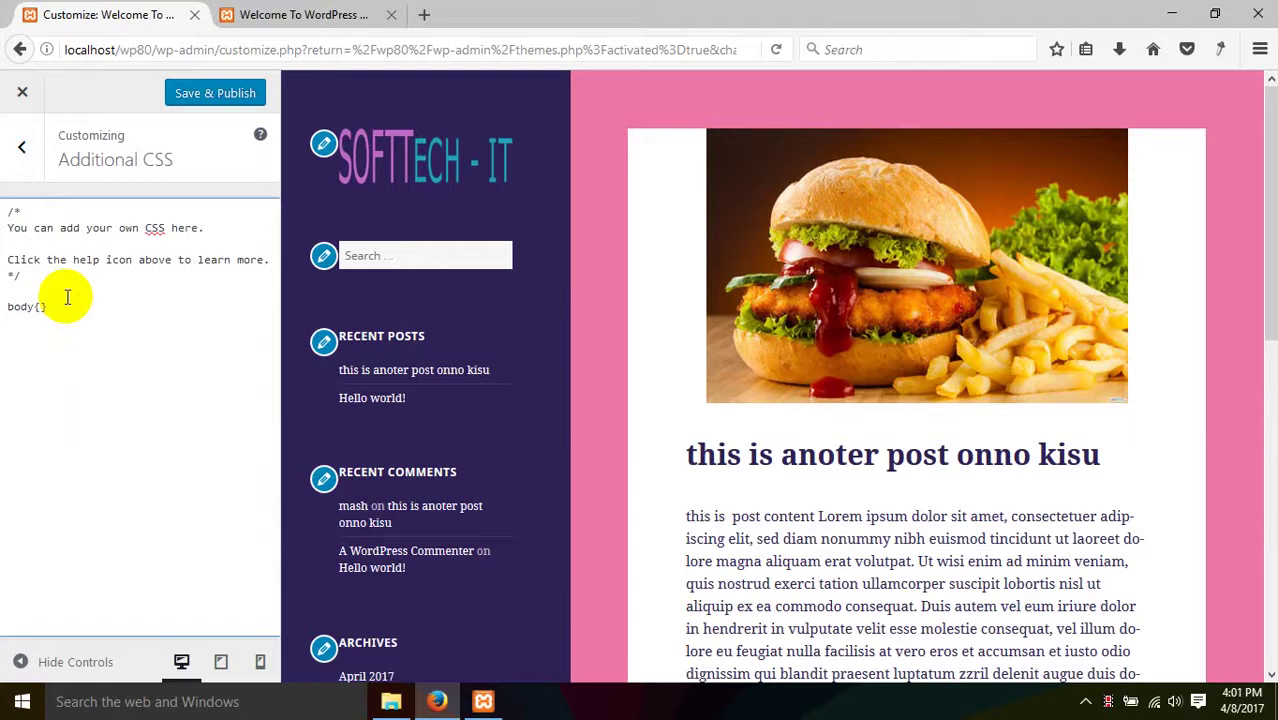
{"action": "left_click", "coordinate": [40, 306]}
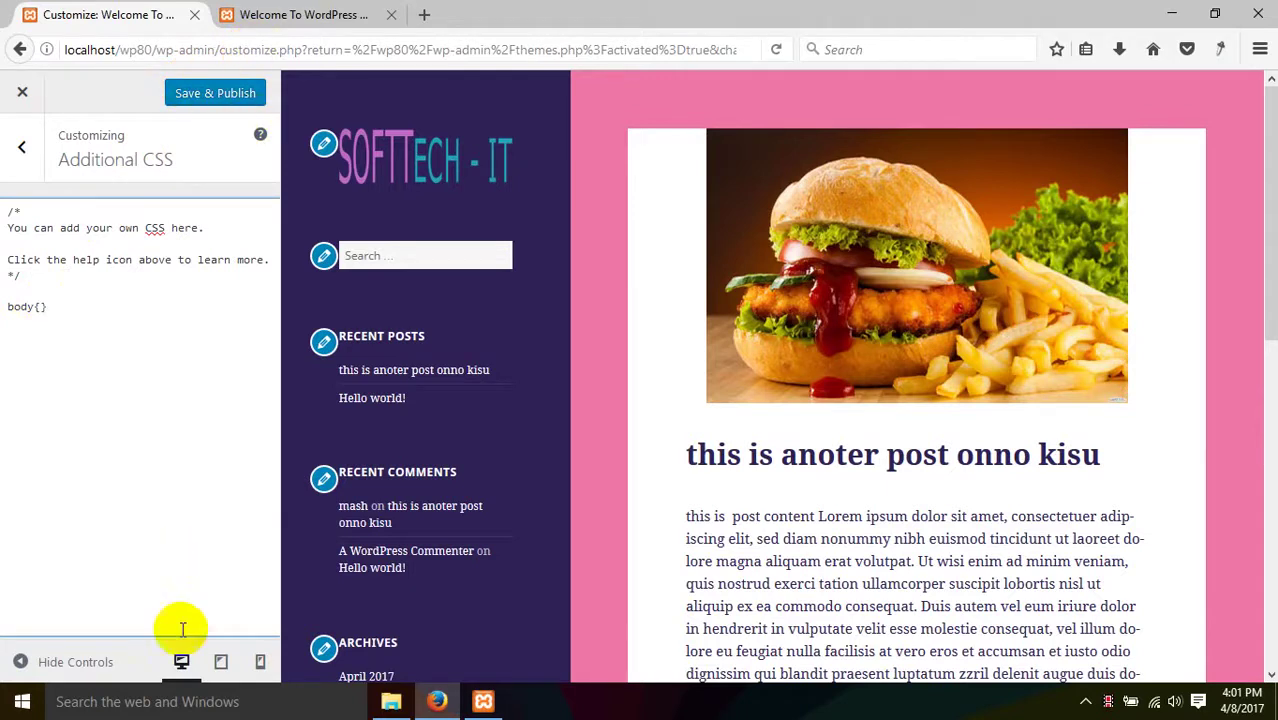
{"action": "left_click", "coordinate": [51, 286]}
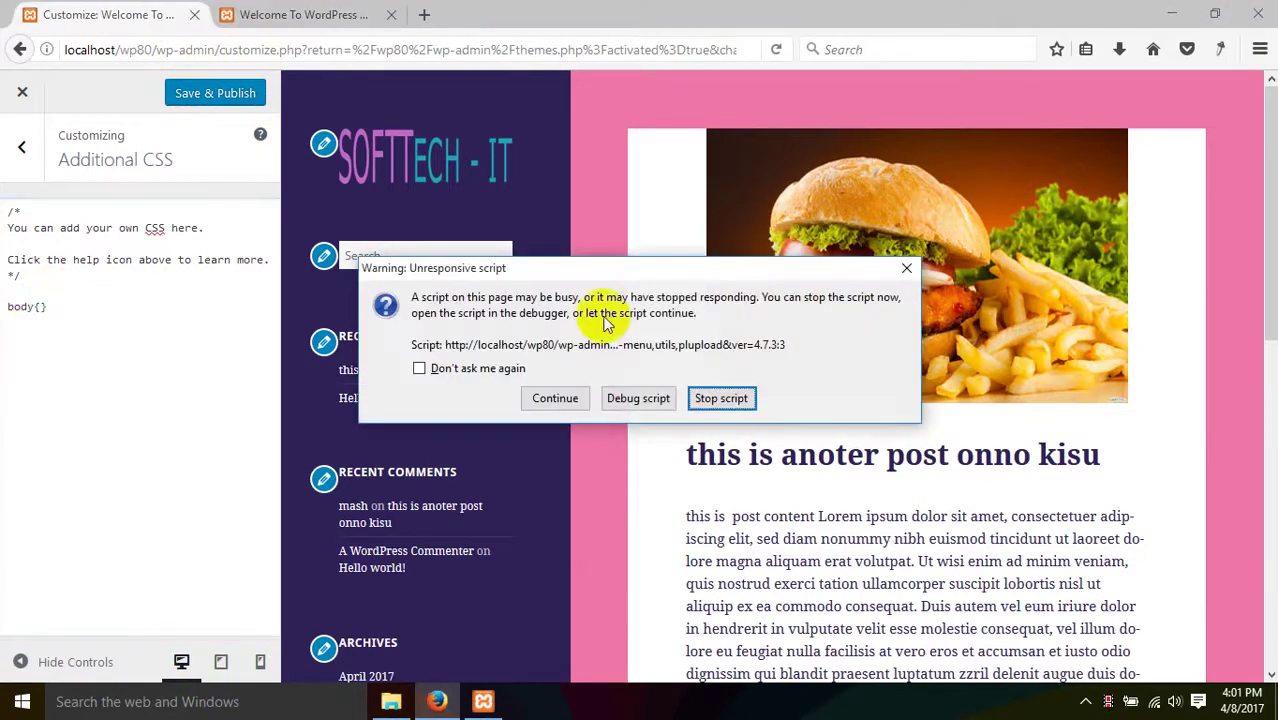
{"action": "left_click", "coordinate": [721, 398]}
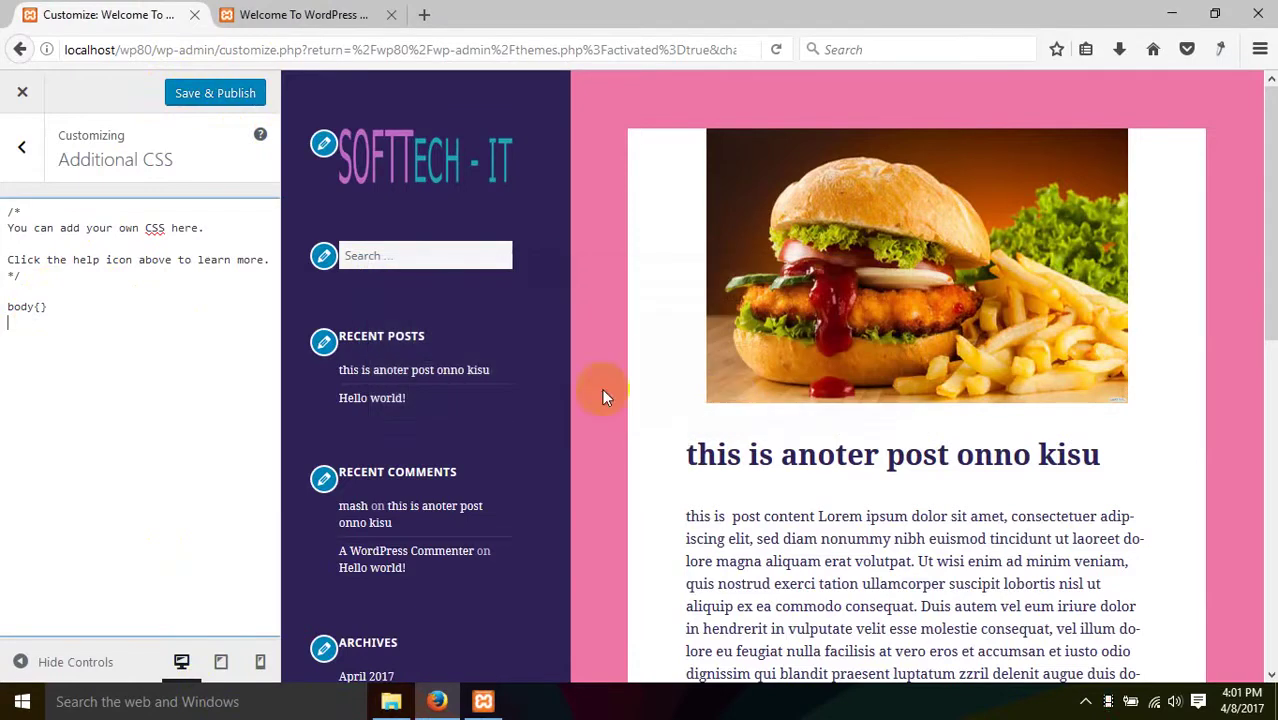
{"action": "left_click", "coordinate": [40, 308]}
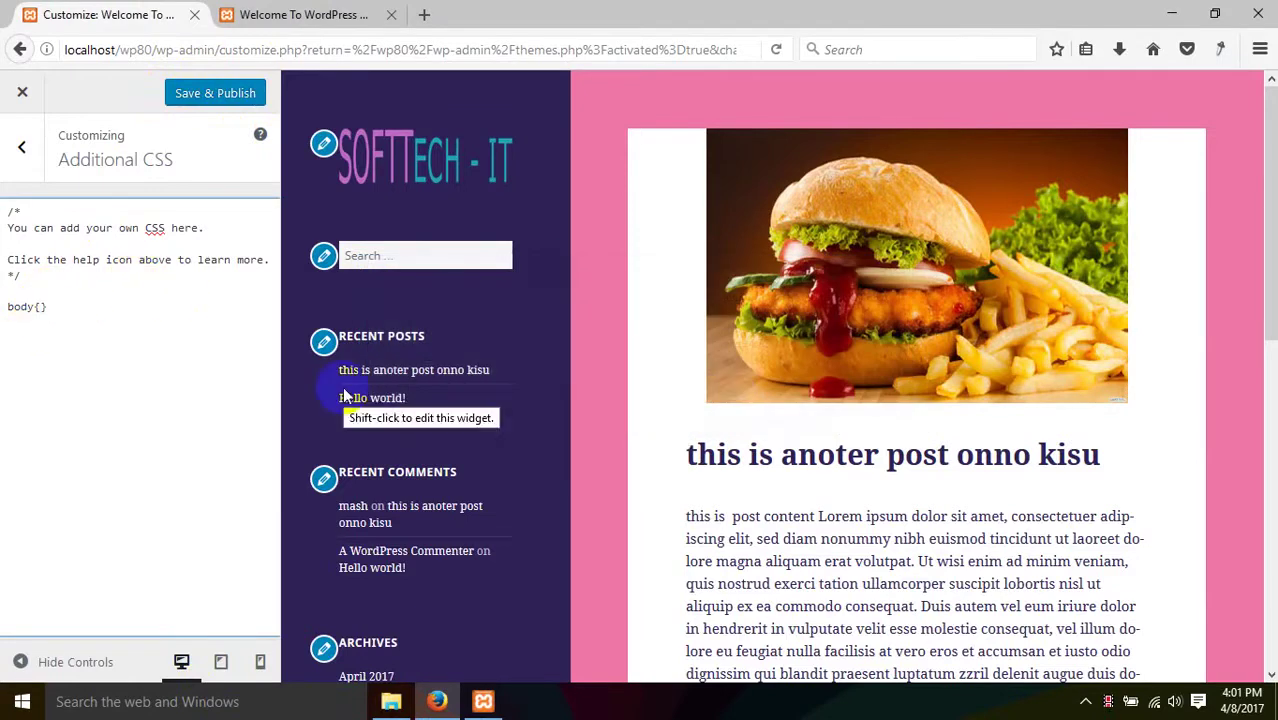
{"action": "type", "text": "display: none"}
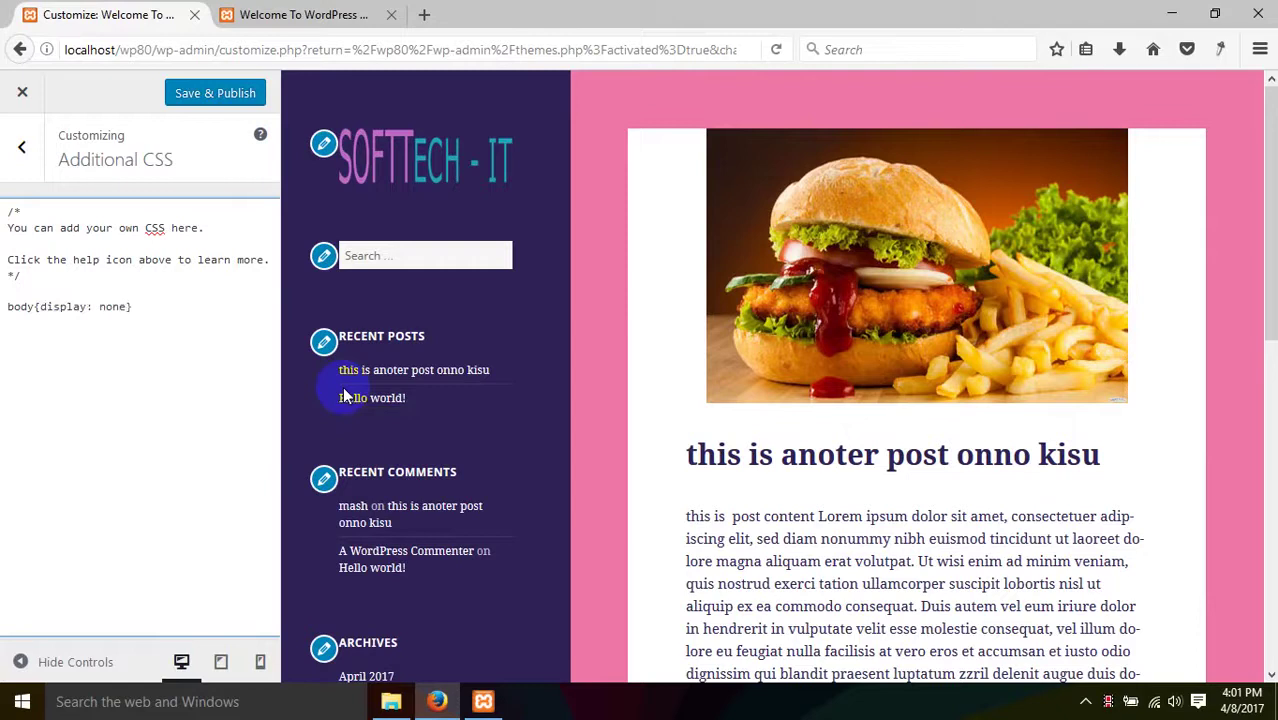
- Publish the CSS, reload the live site, and reopen Additional CSS
{"action": "left_click", "coordinate": [262, 93]}
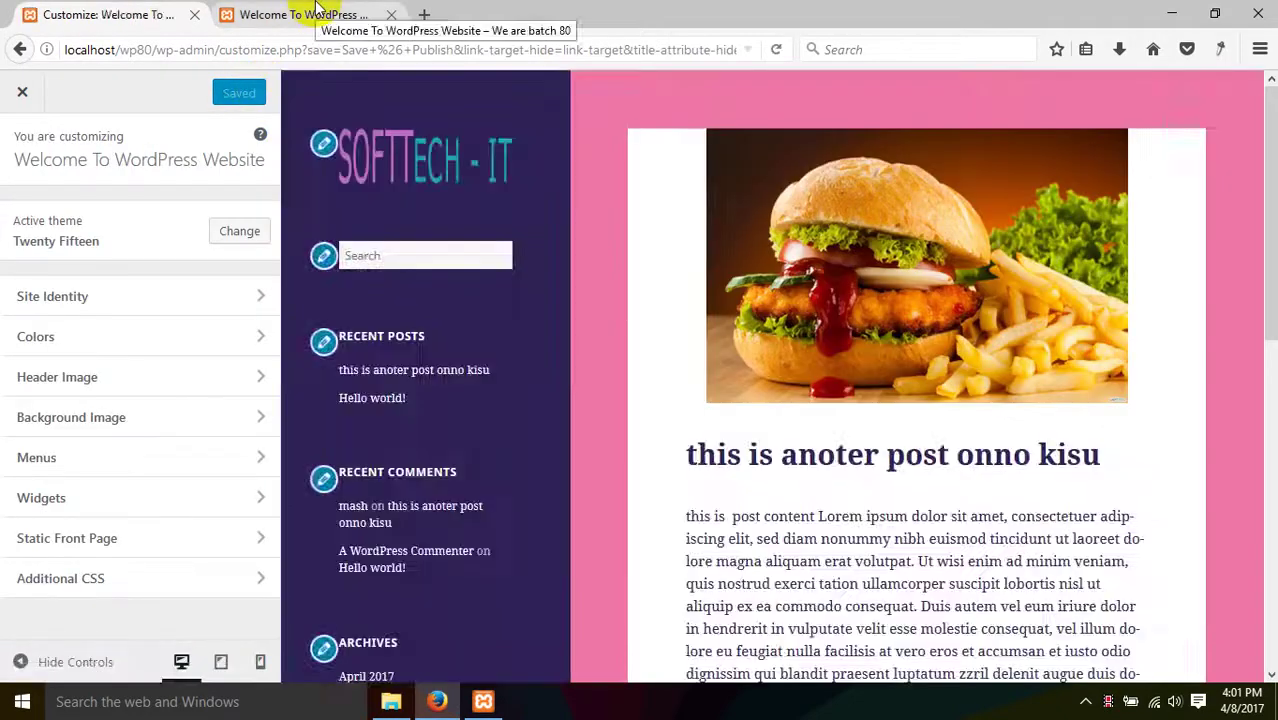
{"action": "left_click", "coordinate": [314, 14]}
{"action": "right_click", "coordinate": [223, 274]}
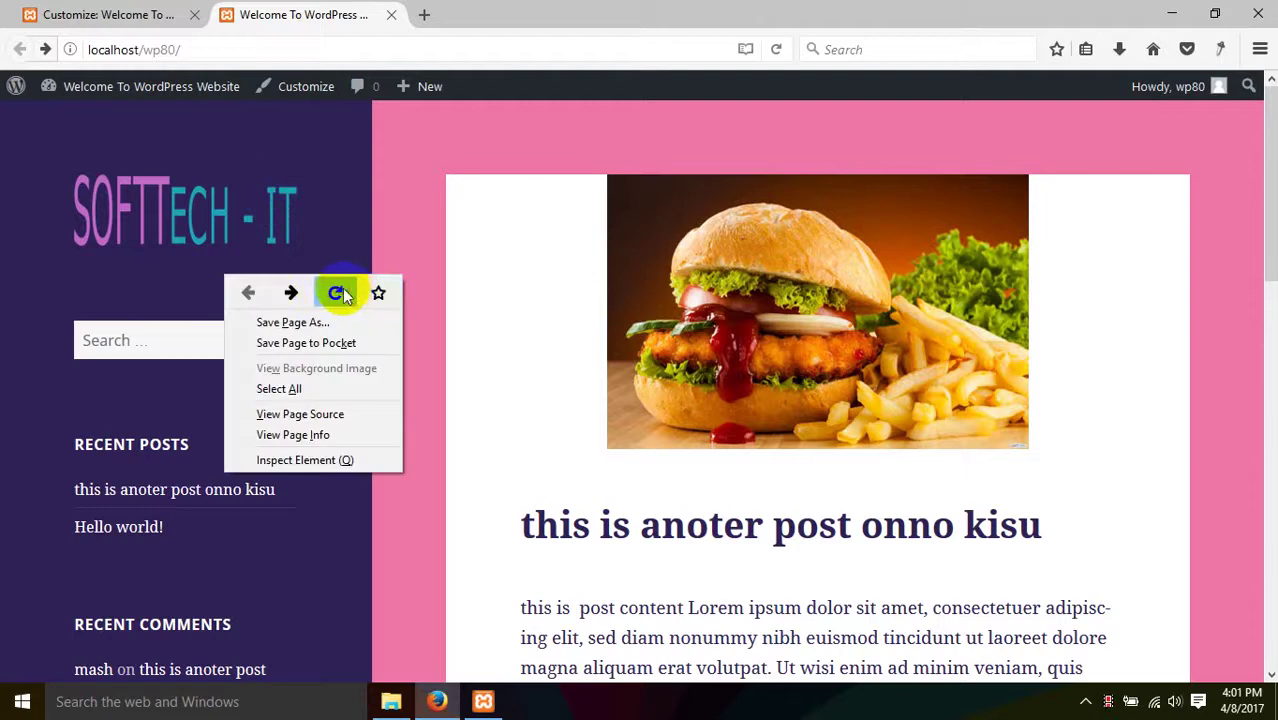
{"action": "left_click", "coordinate": [336, 292]}
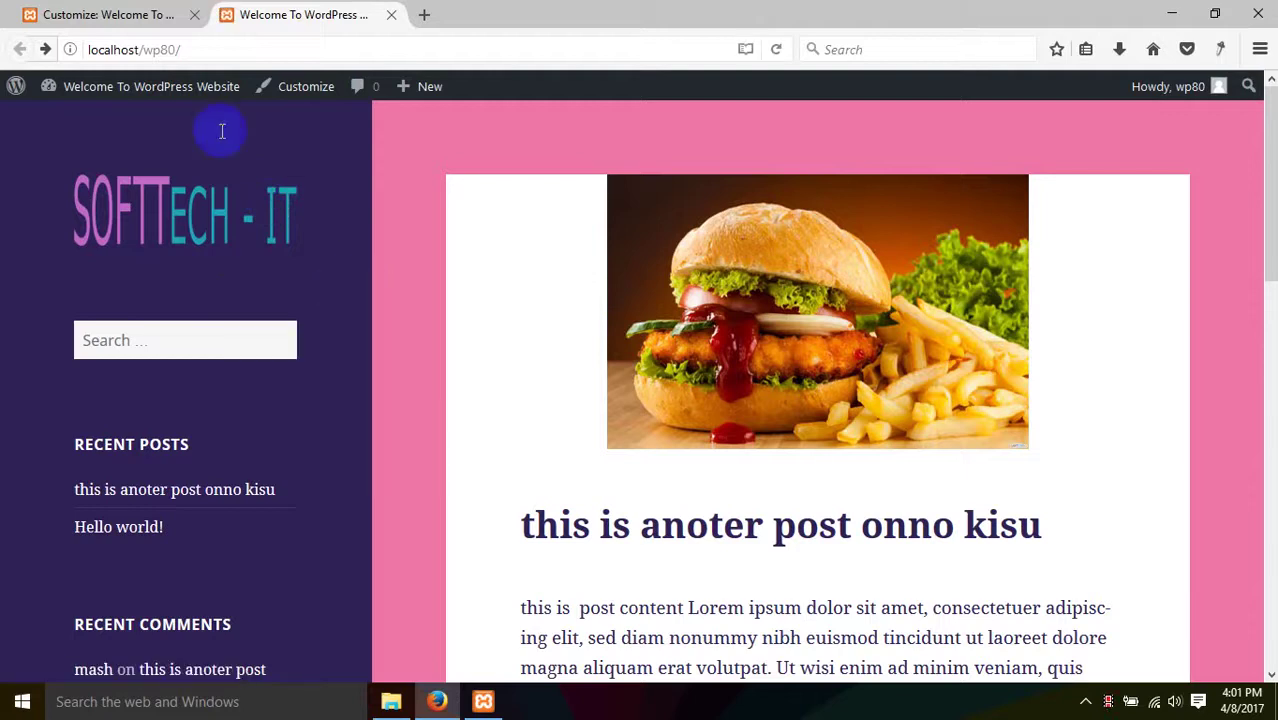
{"action": "left_click", "coordinate": [130, 14]}
{"action": "left_click", "coordinate": [145, 580]}
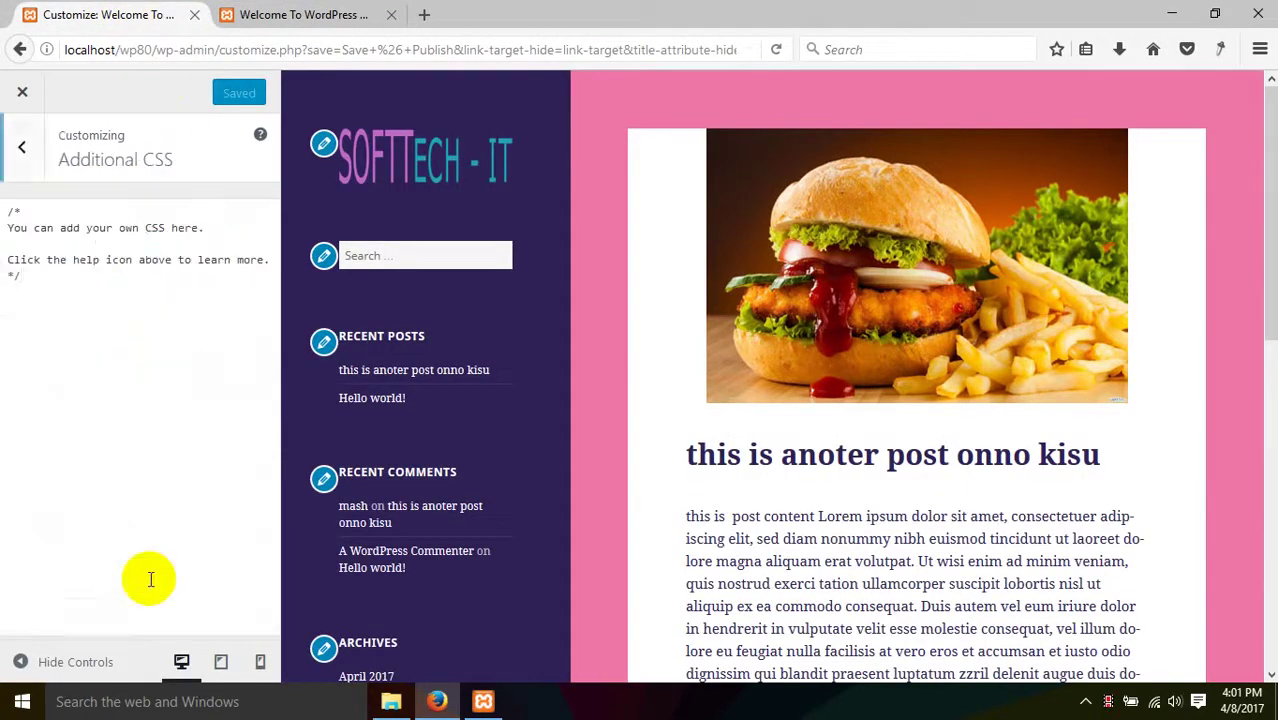
- Write a body rule in Additional CSS and change its property to color: green
{"action": "left_click", "coordinate": [96, 298]}
{"action": "key", "text": "Return"}
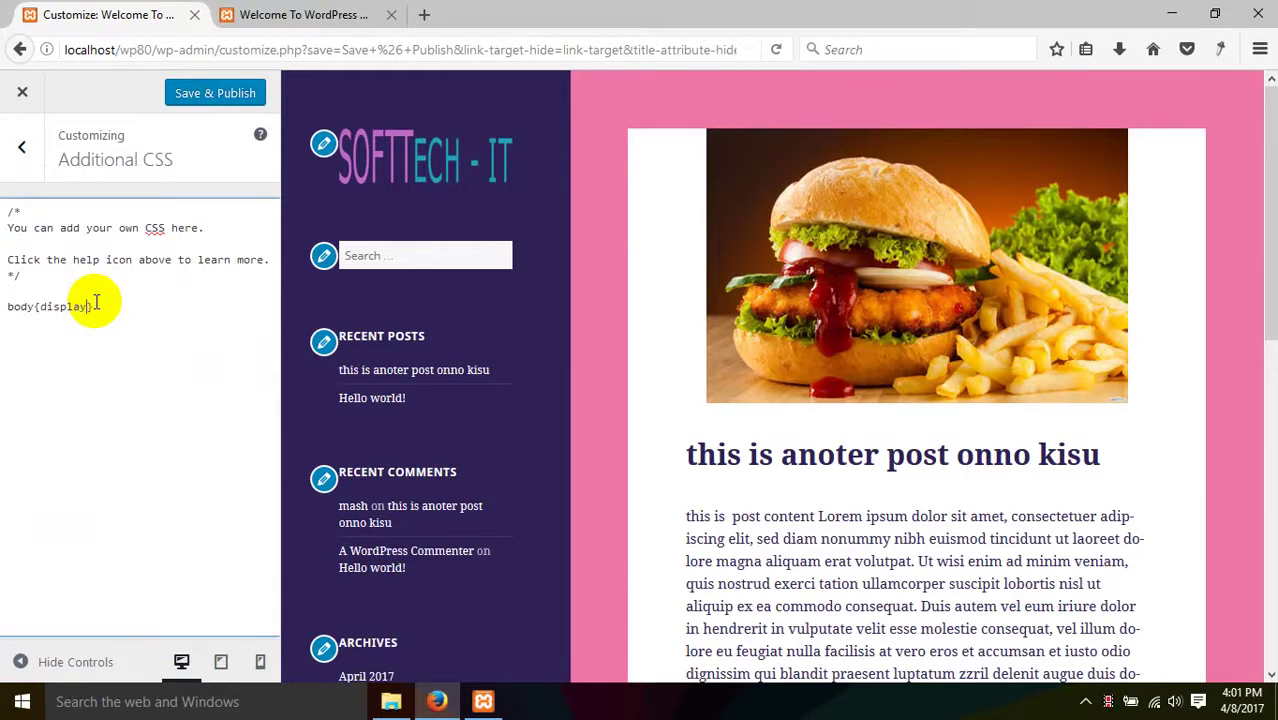
{"action": "type", "text": "ne;"}
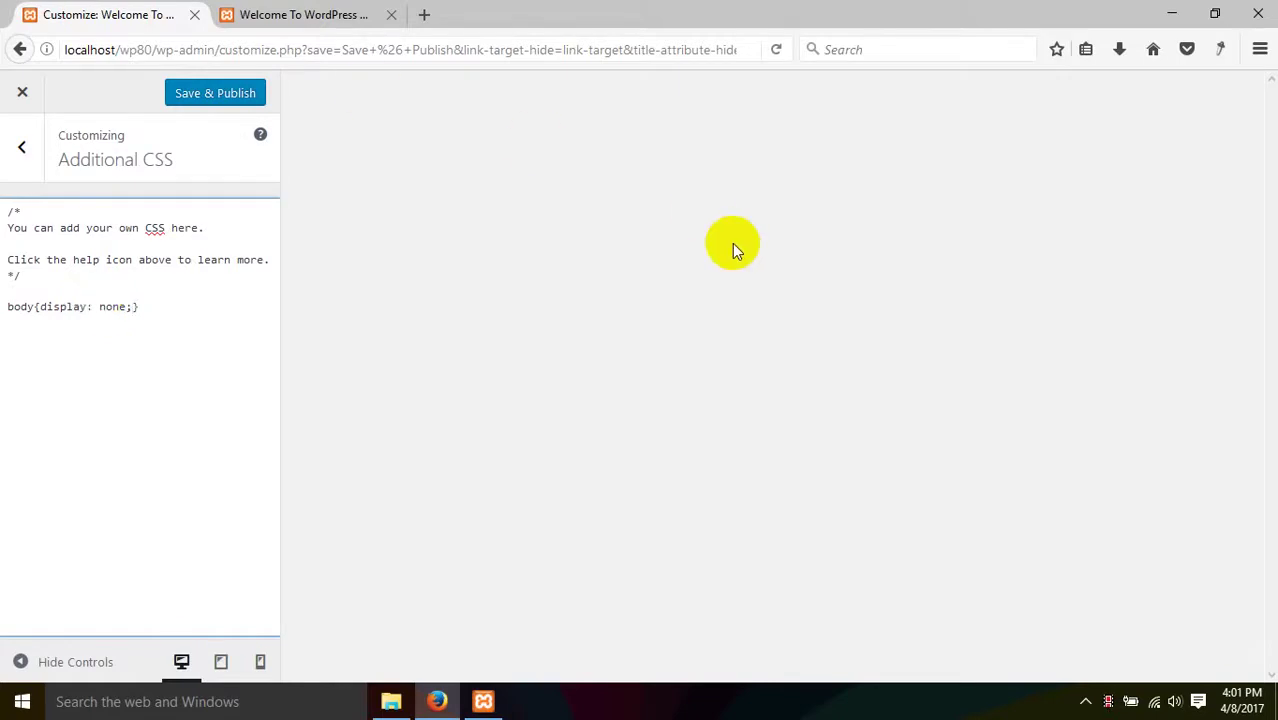
{"action": "left_click", "coordinate": [66, 306]}
{"action": "type", "text": "color"}
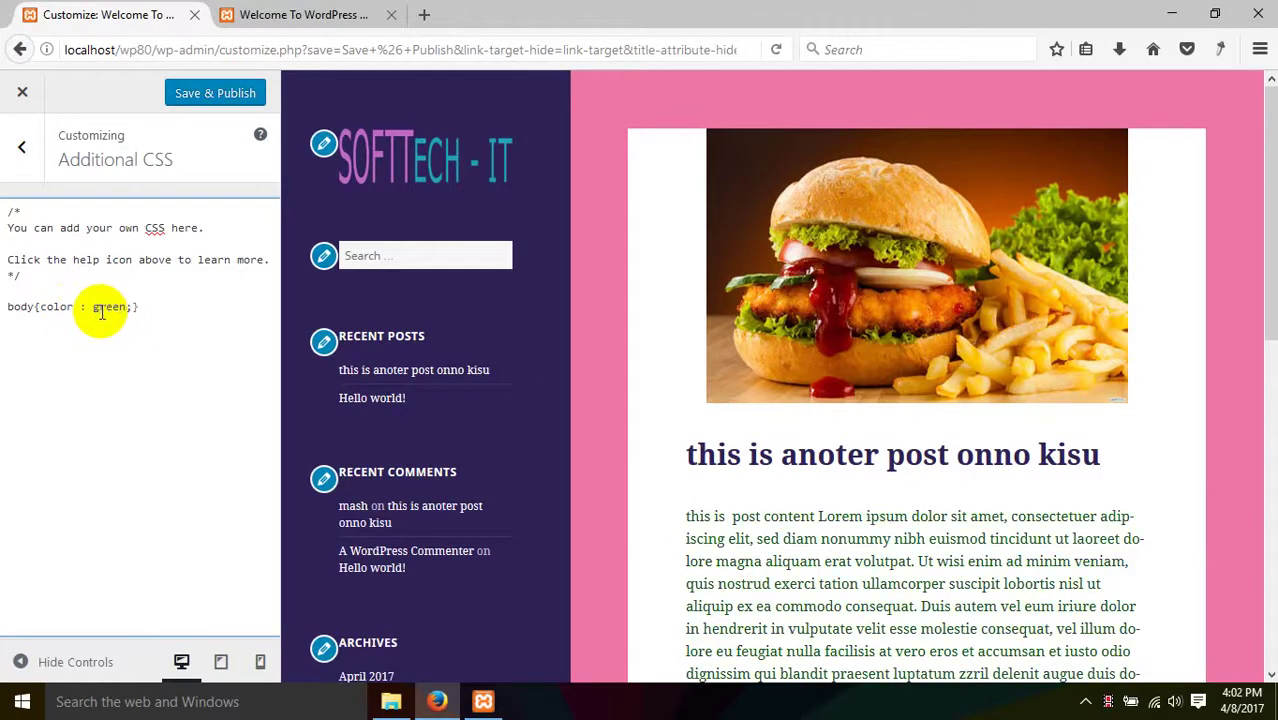
- Delete the body{color: green;} rule line
{"action": "scroll", "coordinate": [956, 394], "scroll_direction": "down", "scroll_amount": 10}
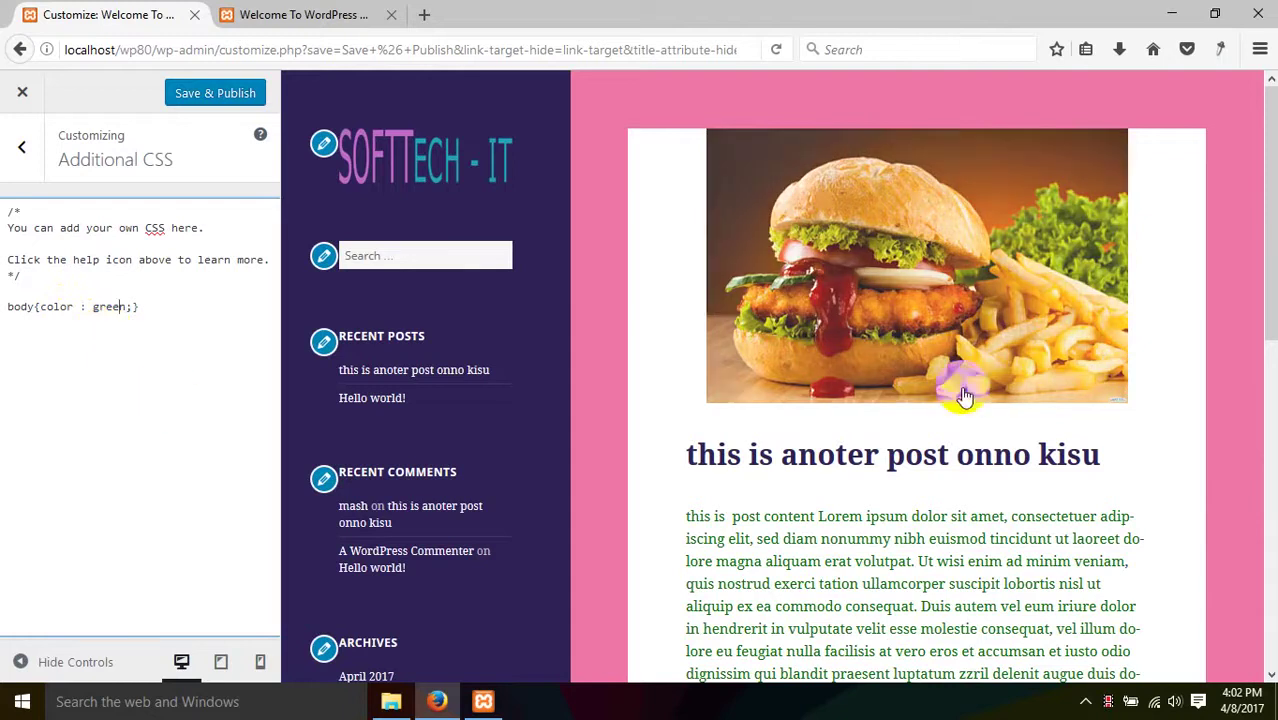
{"action": "scroll", "coordinate": [828, 370], "scroll_direction": "up", "scroll_amount": 10}
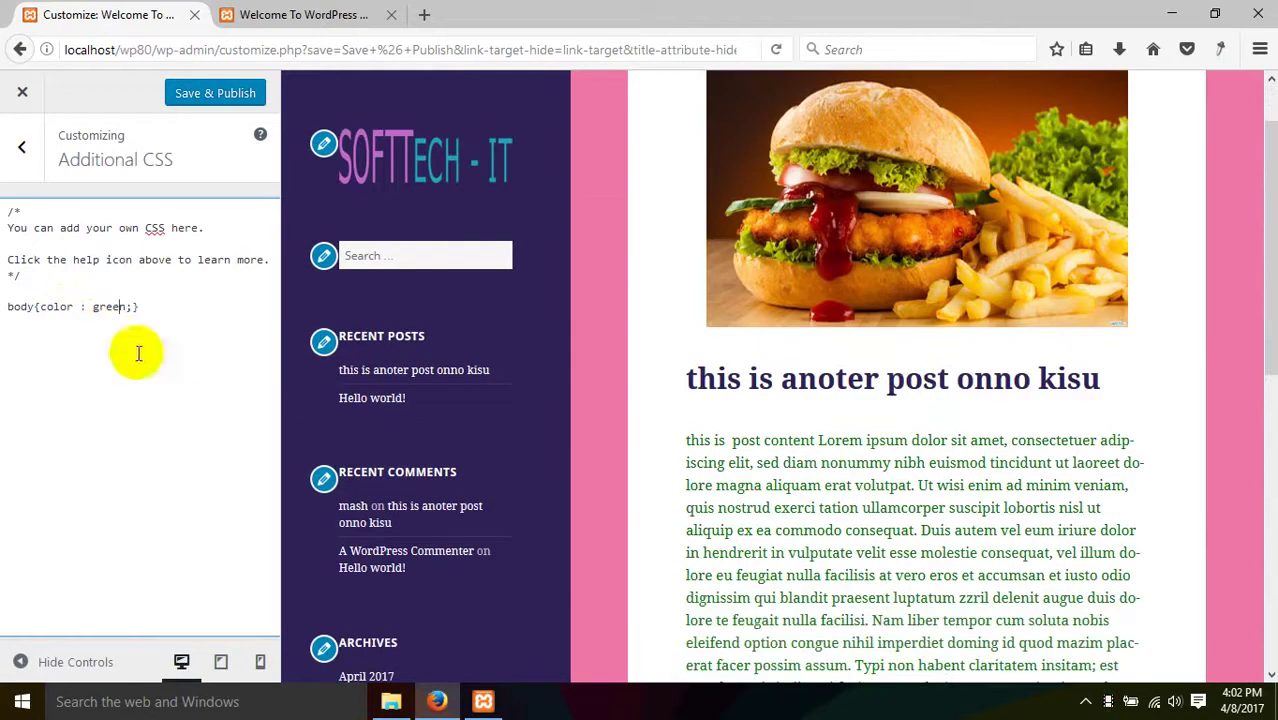
{"action": "left_click", "coordinate": [165, 298]}
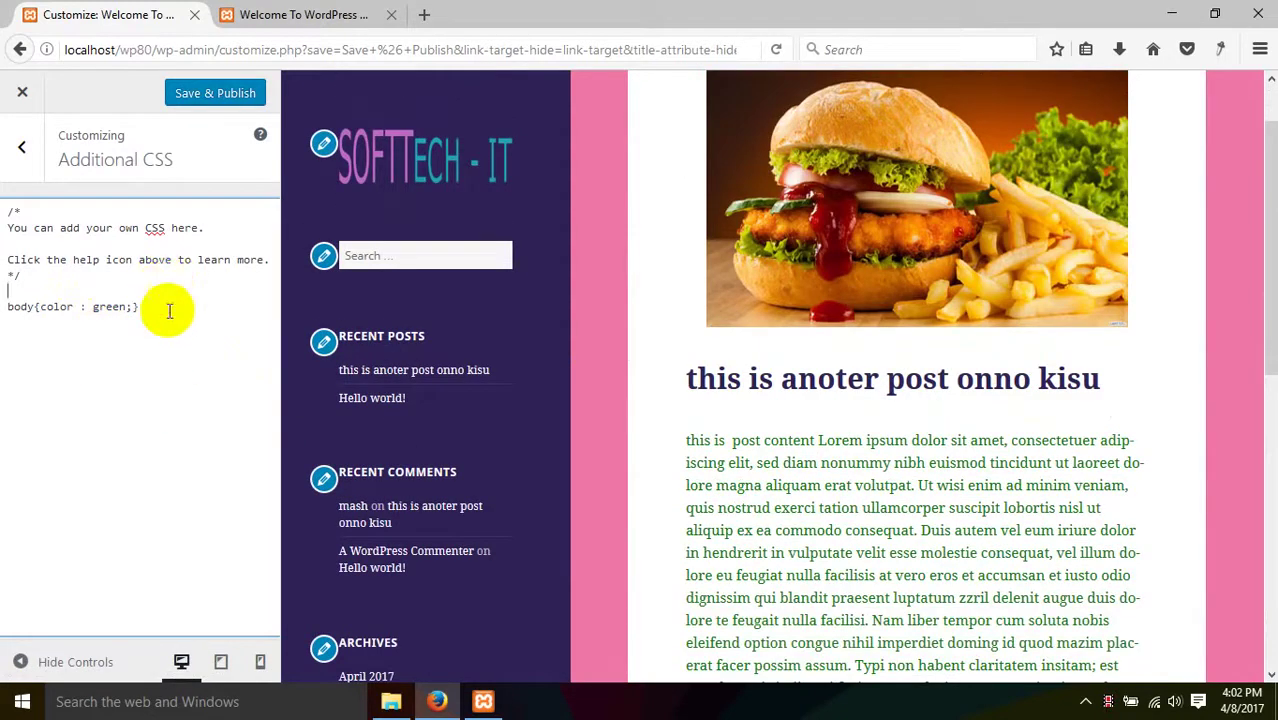
{"action": "left_click_drag", "start_coordinate": [171, 305], "coordinate": [14, 293]}
{"action": "key", "text": "BackSpace"}
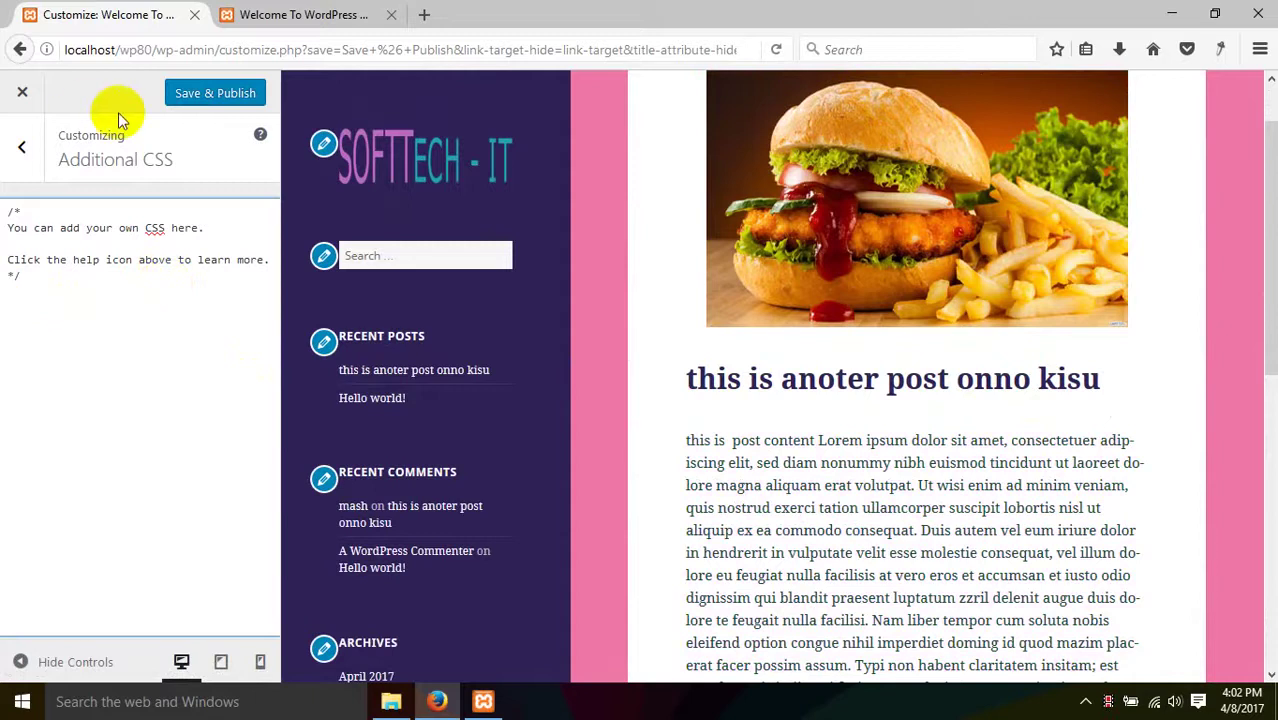
- Publish the emptied CSS and close the Customizer
{"action": "left_click", "coordinate": [191, 93]}
{"action": "left_click", "coordinate": [22, 147]}
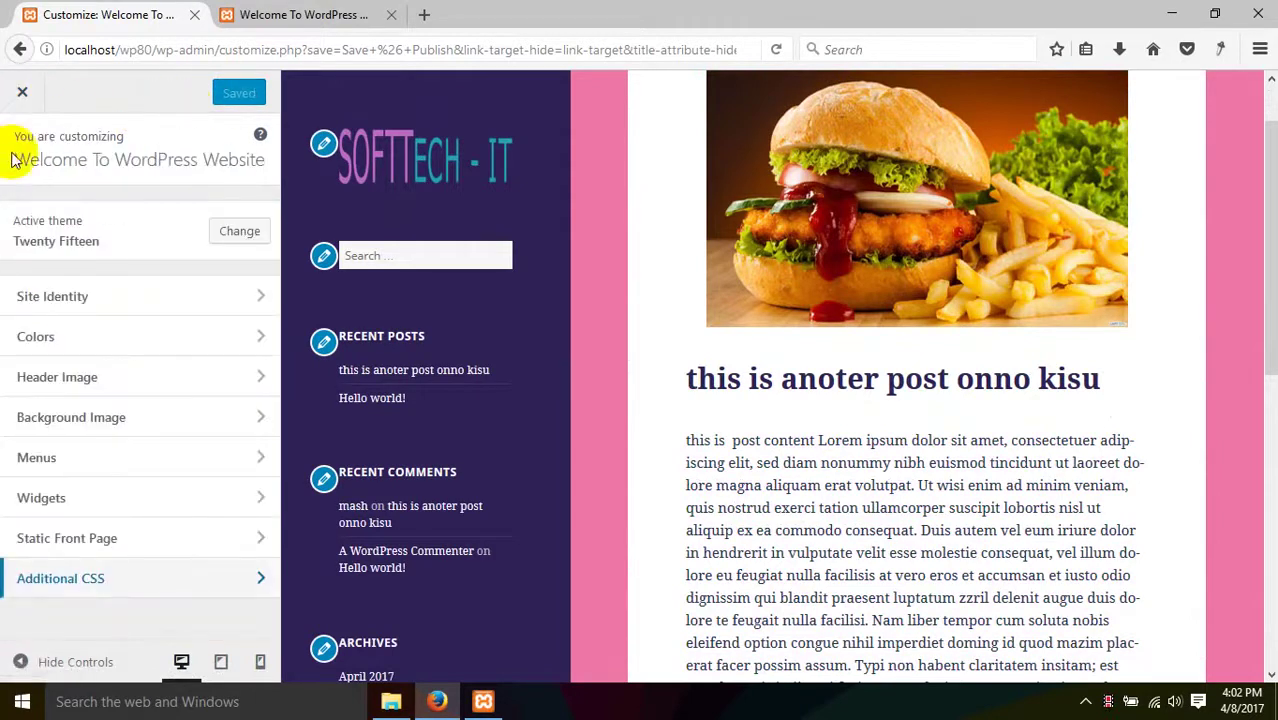
{"action": "left_click", "coordinate": [22, 92]}
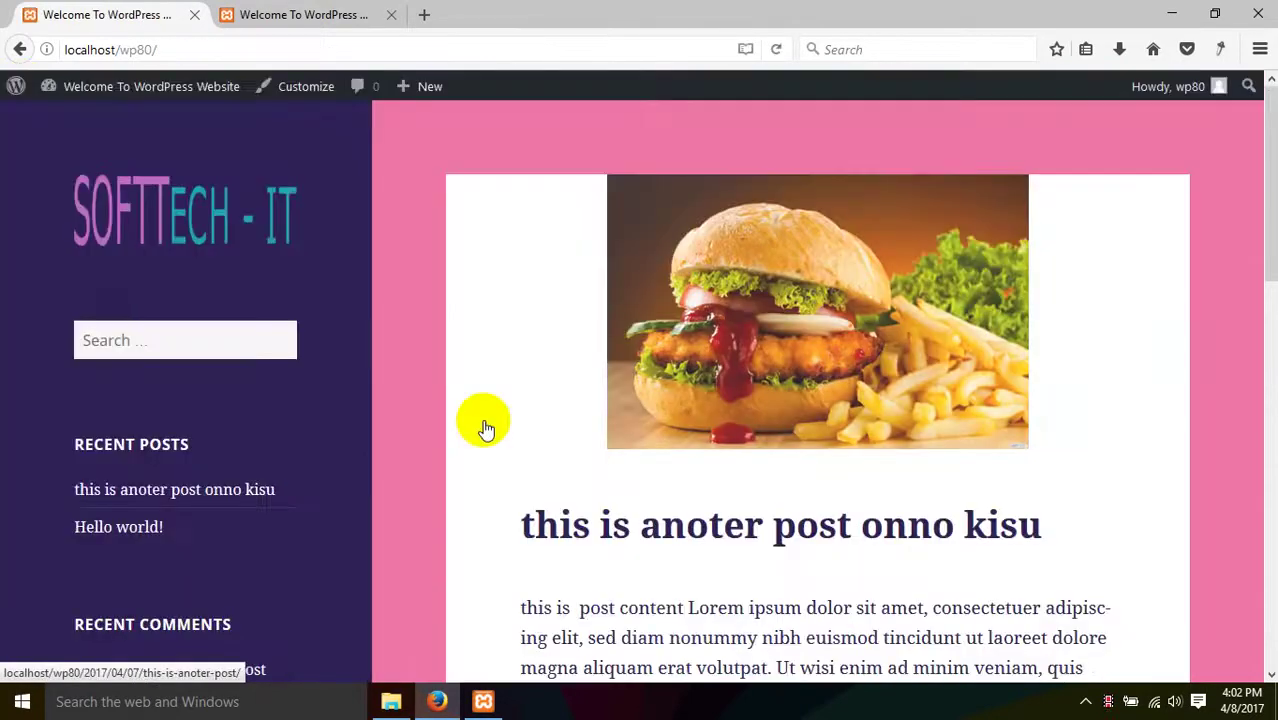
- Go to Appearance > Widgets in the admin dashboard
{"action": "scroll", "coordinate": [262, 414], "scroll_direction": "down", "scroll_amount": 8}
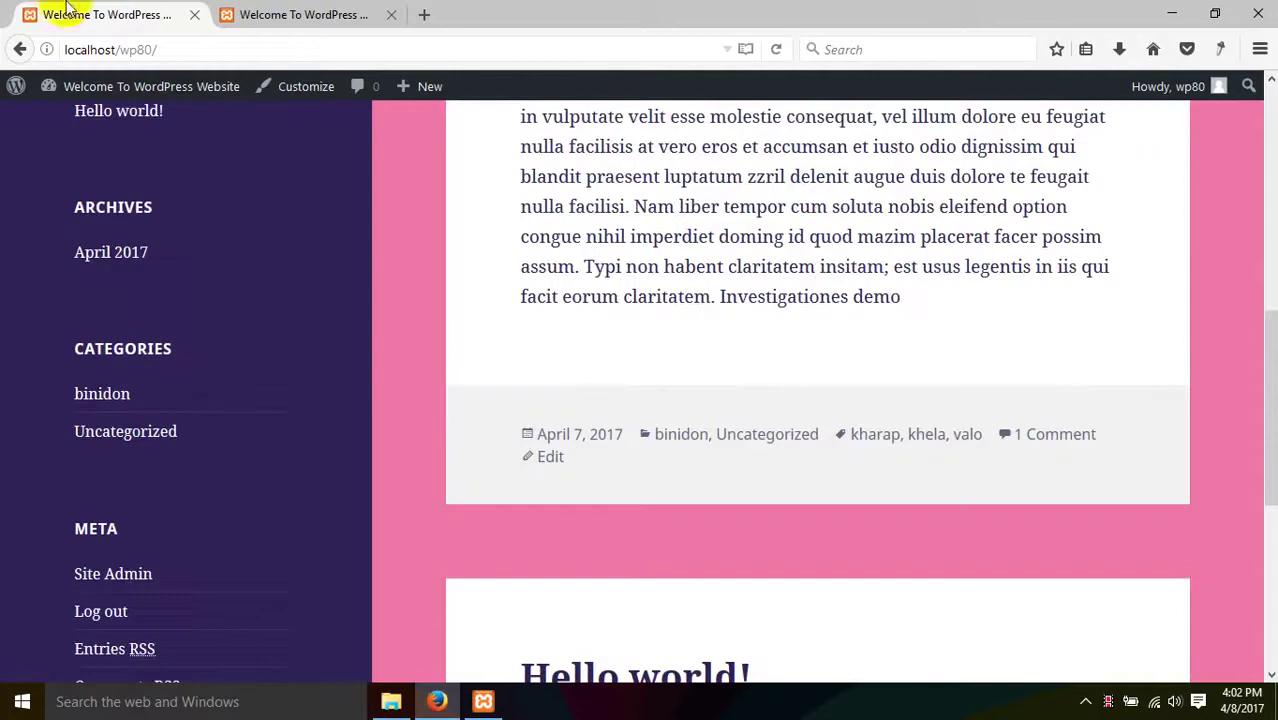
{"action": "mouse_move", "coordinate": [37, 103]}
{"action": "left_click", "coordinate": [92, 120]}
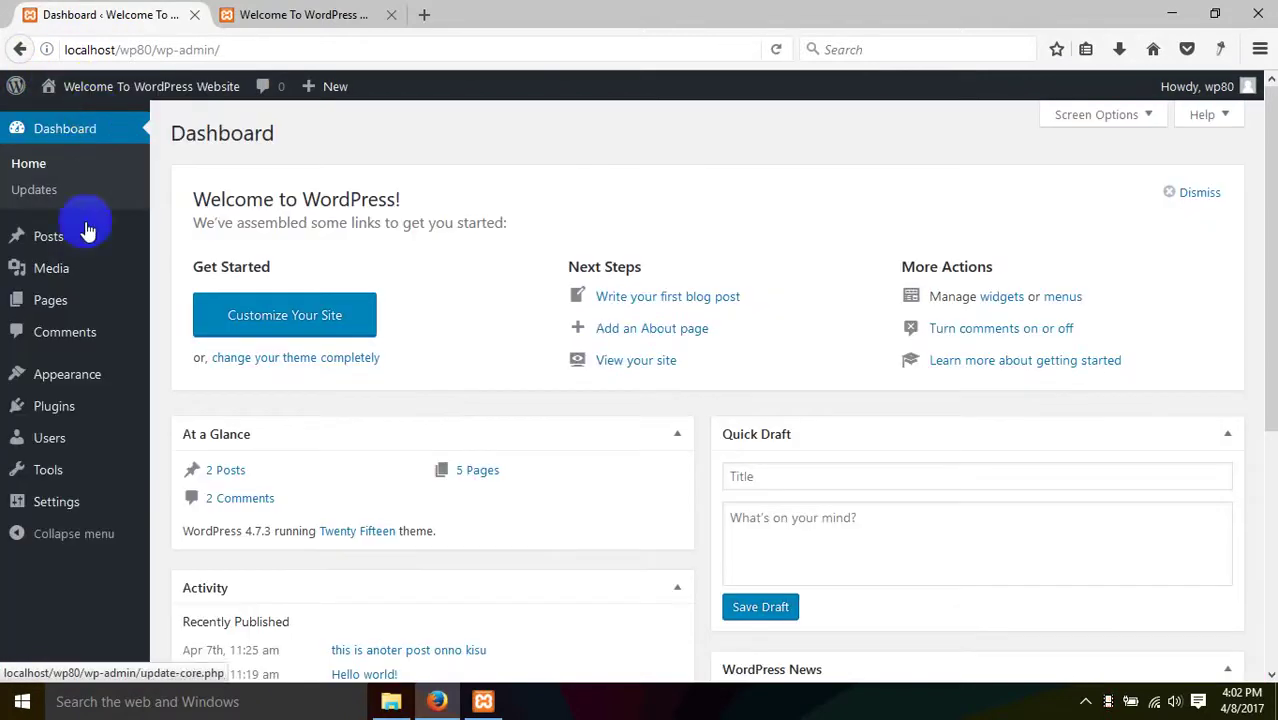
{"action": "mouse_move", "coordinate": [34, 380]}
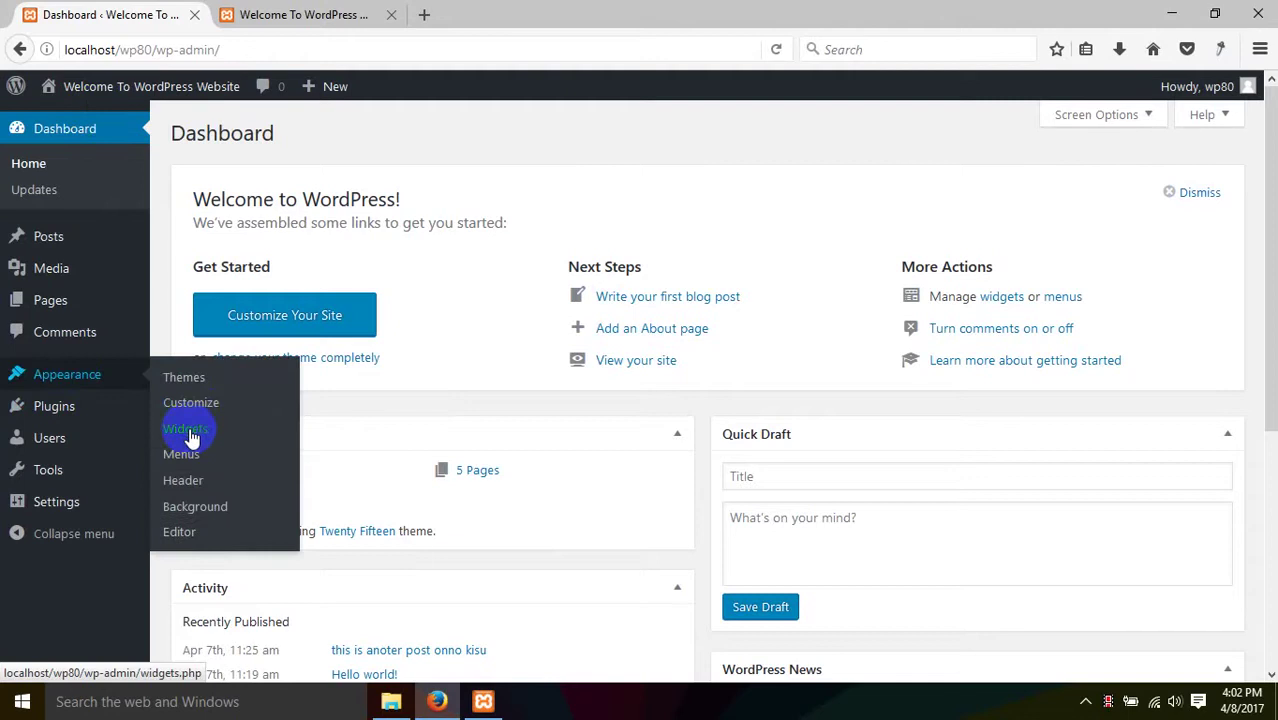
{"action": "left_click", "coordinate": [191, 437]}
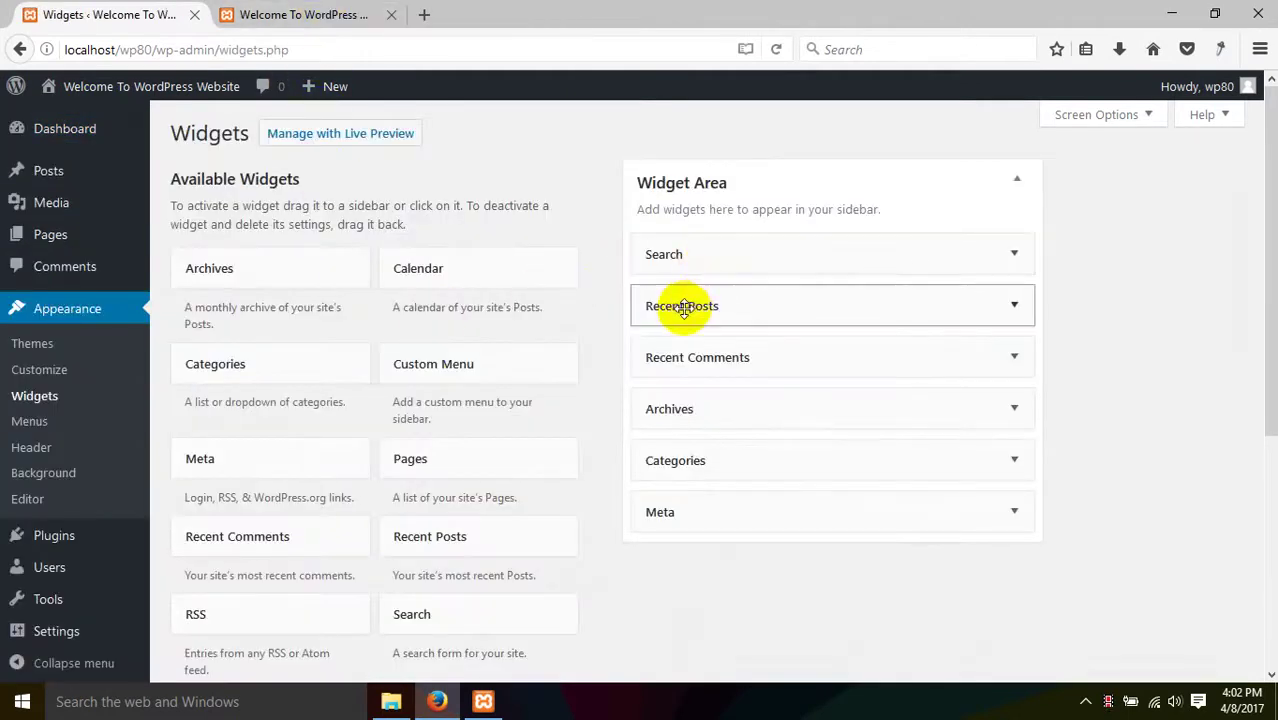
- Compare the live site's sidebar with the Widget Area list
{"action": "left_click", "coordinate": [300, 14]}
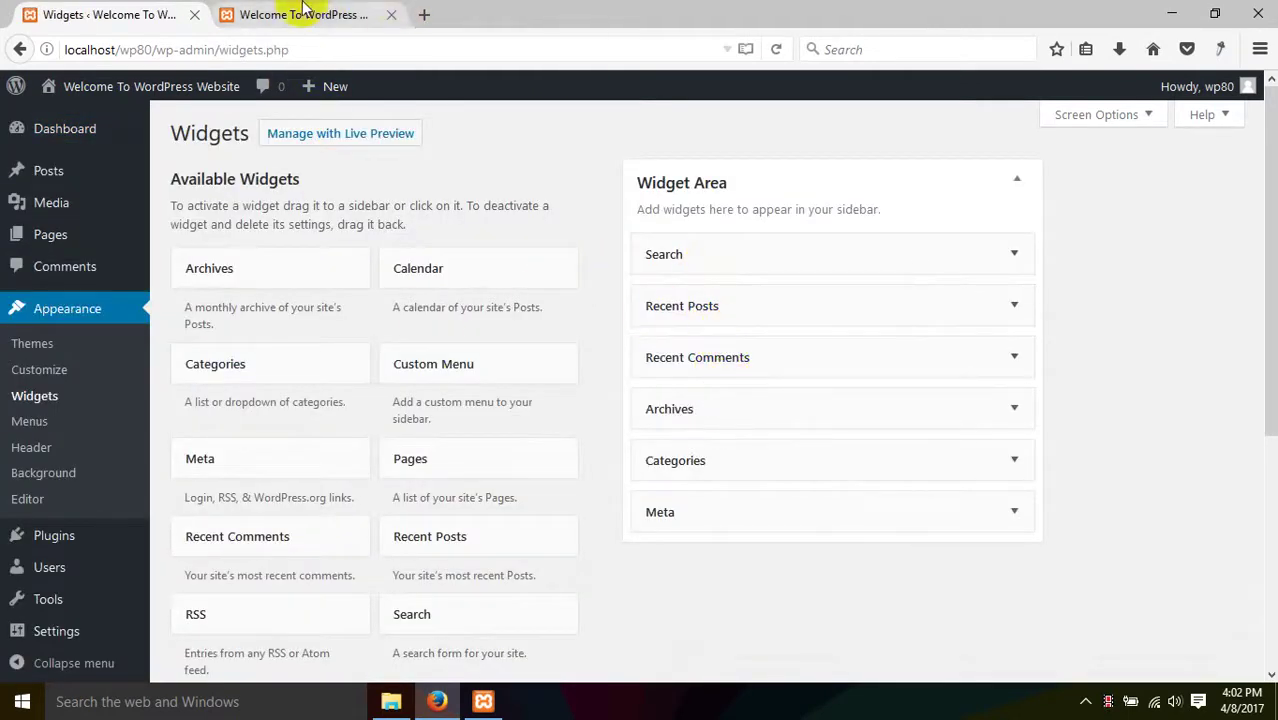
{"action": "left_click", "coordinate": [170, 335]}
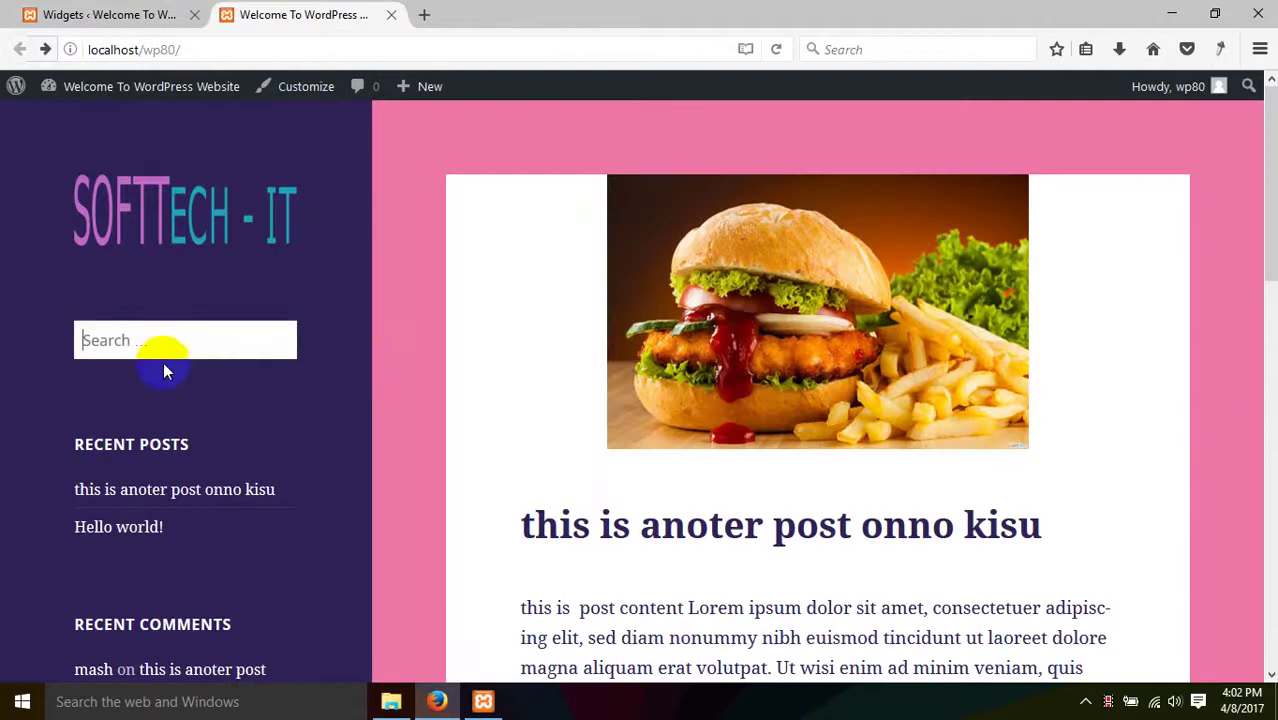
{"action": "scroll", "coordinate": [165, 367], "scroll_direction": "down", "scroll_amount": 15}
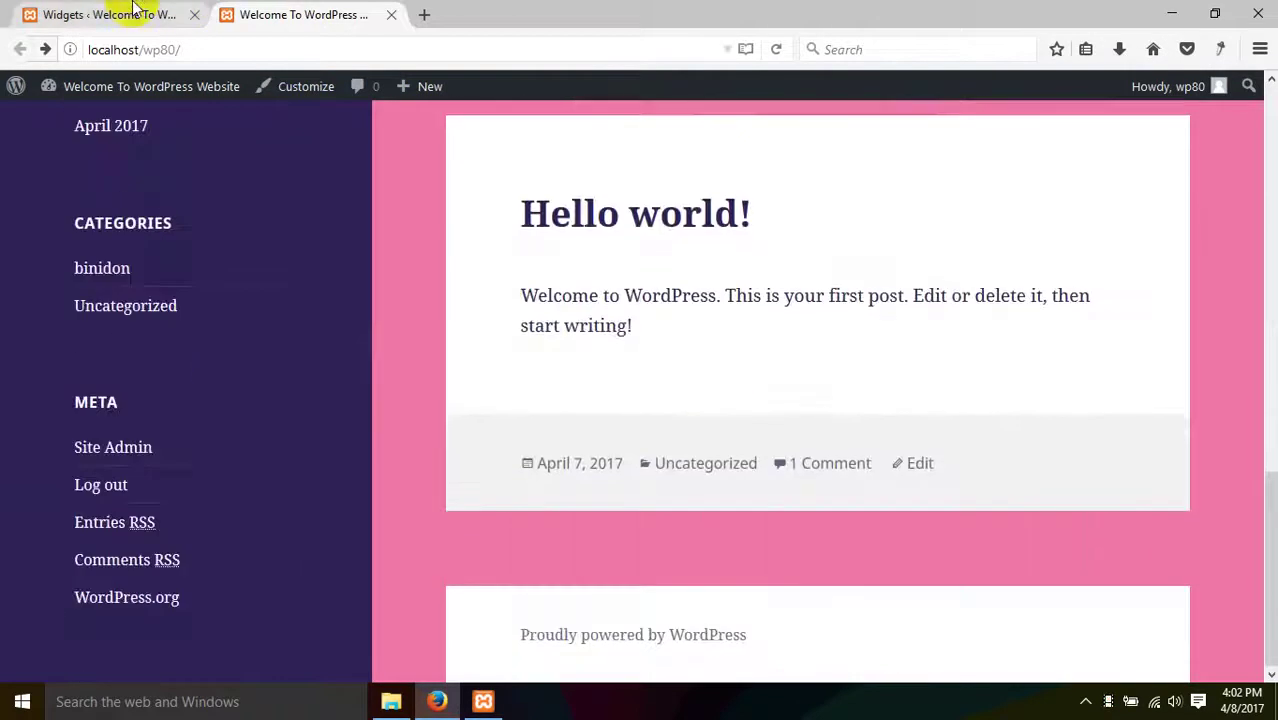
{"action": "left_click", "coordinate": [100, 14]}
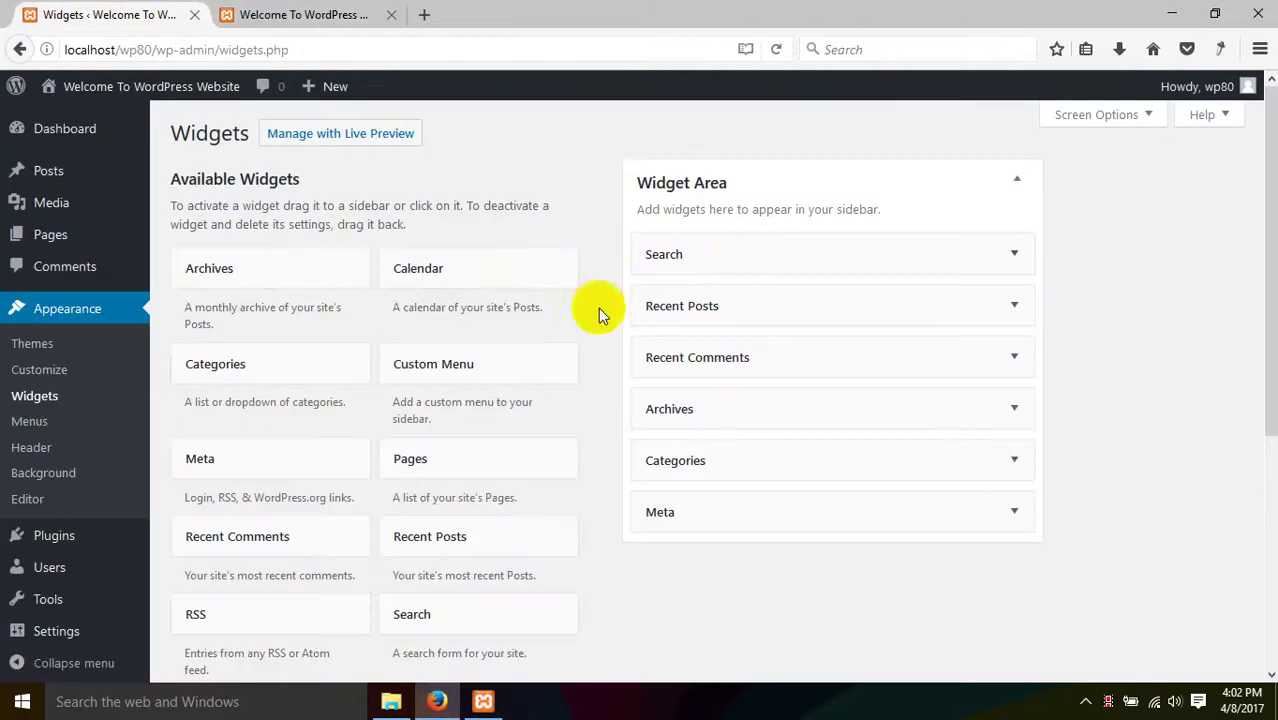
{"action": "left_click", "coordinate": [262, 20]}
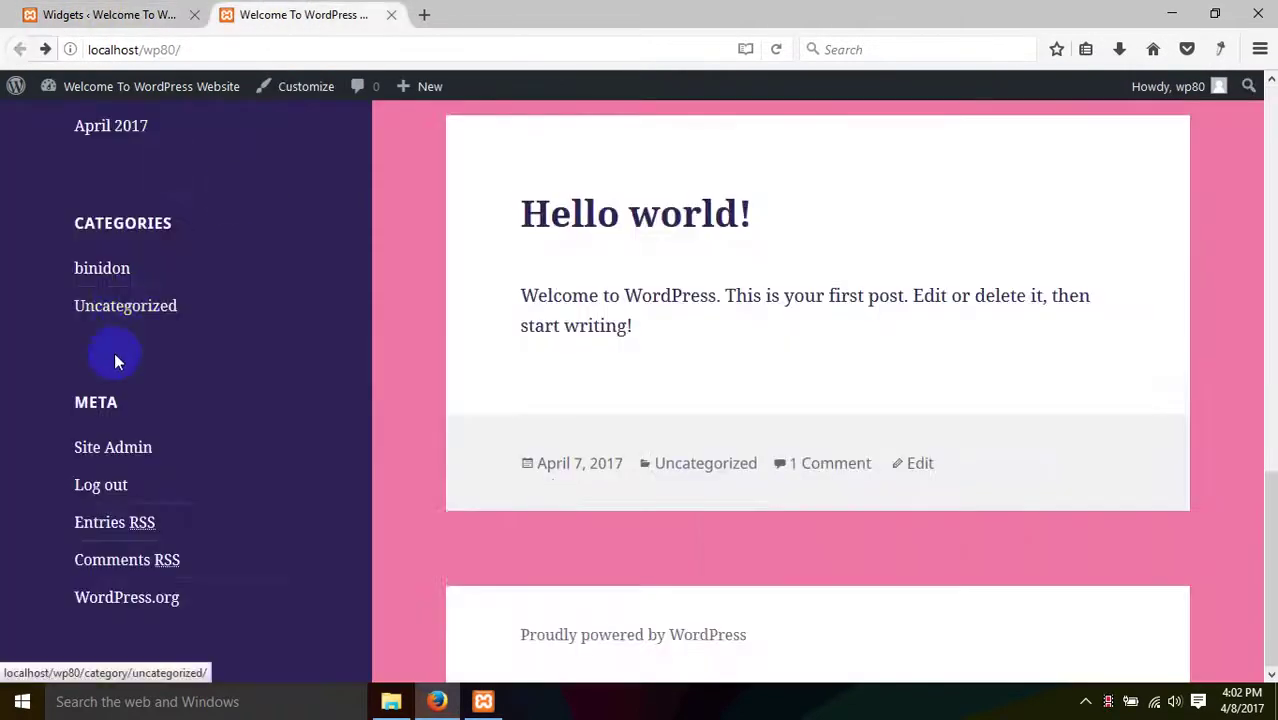
{"action": "scroll", "coordinate": [130, 380], "scroll_direction": "up", "scroll_amount": 15}
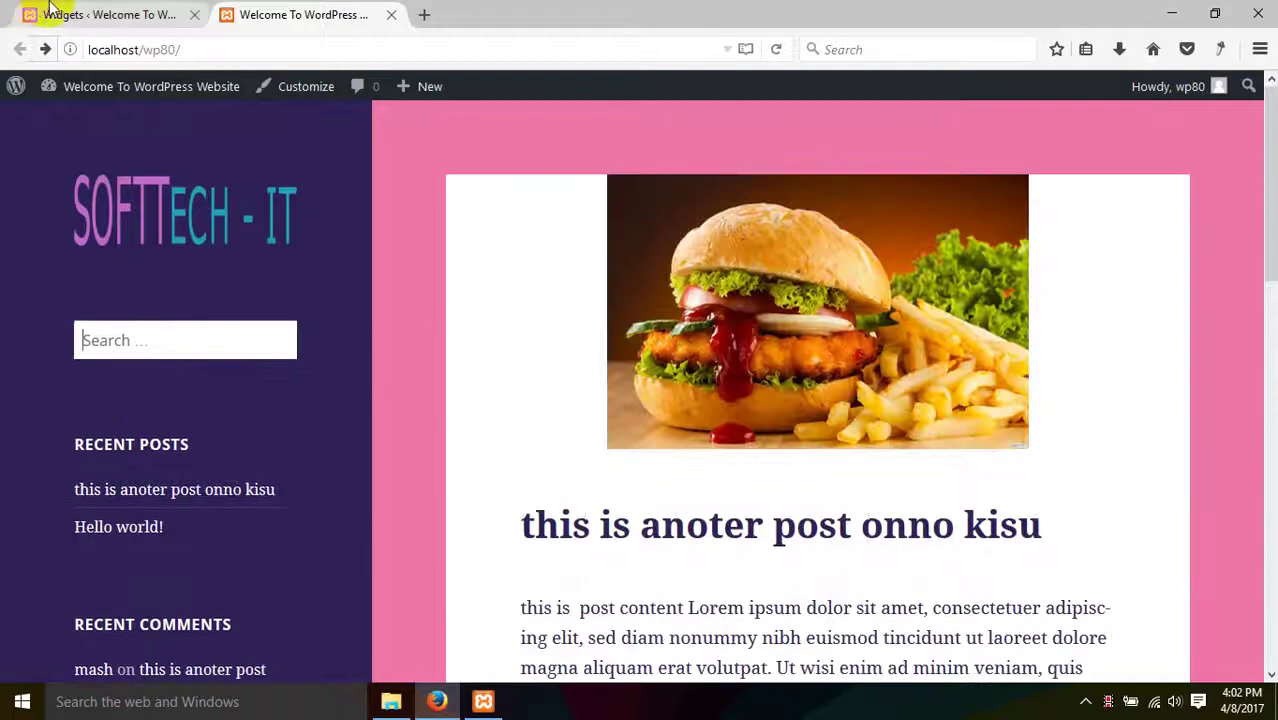
{"action": "left_click", "coordinate": [55, 12]}
- Delete the Recent Posts widget and reload the live site to confirm
{"action": "left_click", "coordinate": [901, 304]}
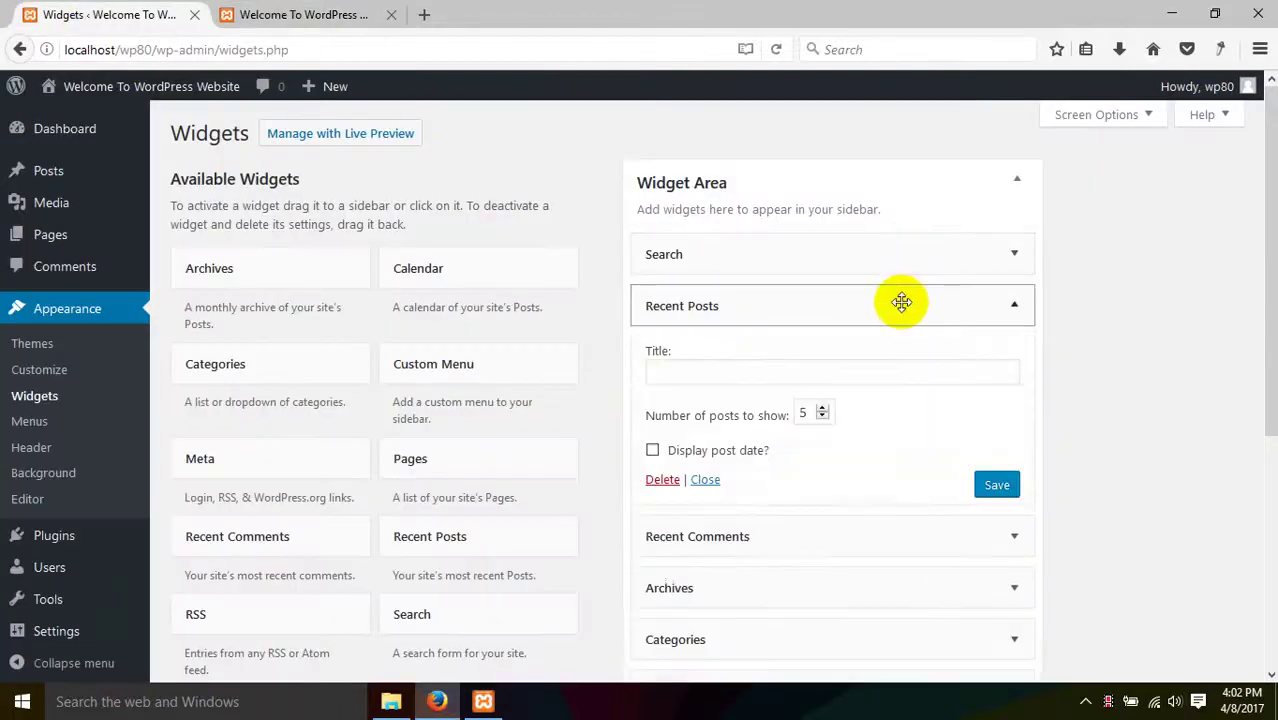
{"action": "left_click", "coordinate": [664, 481]}
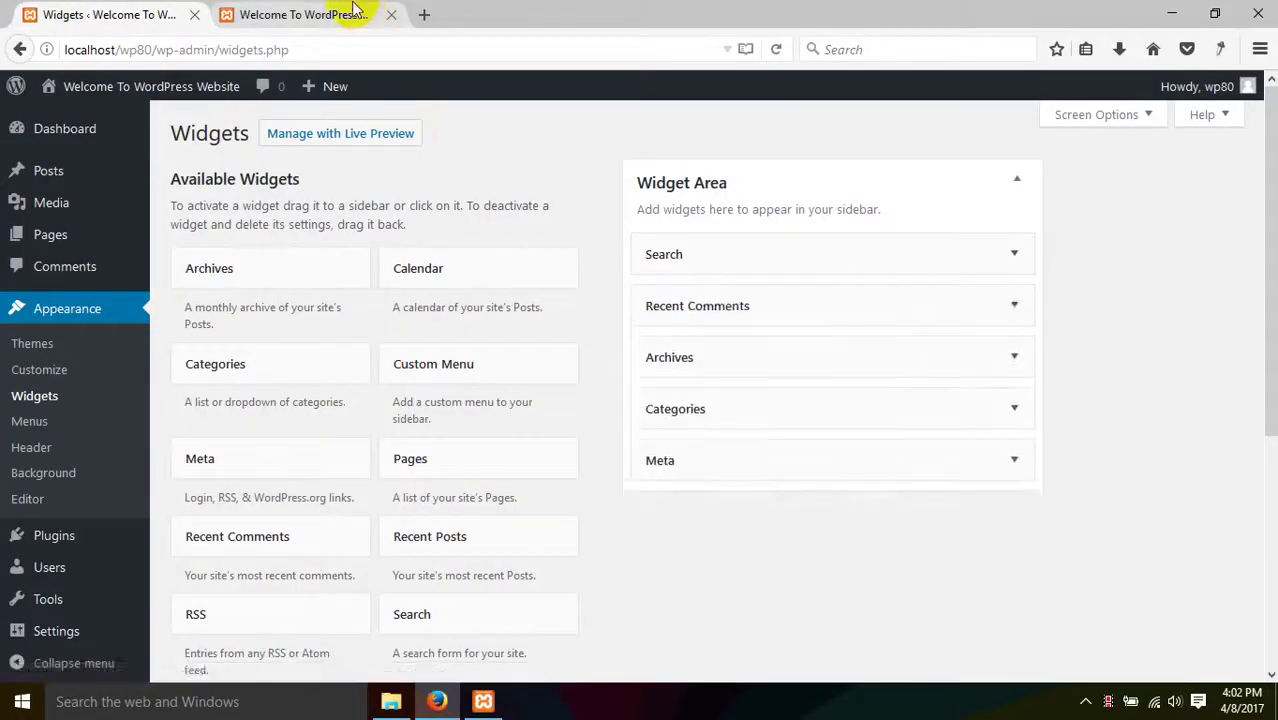
{"action": "left_click", "coordinate": [352, 12]}
{"action": "right_click", "coordinate": [312, 362]}
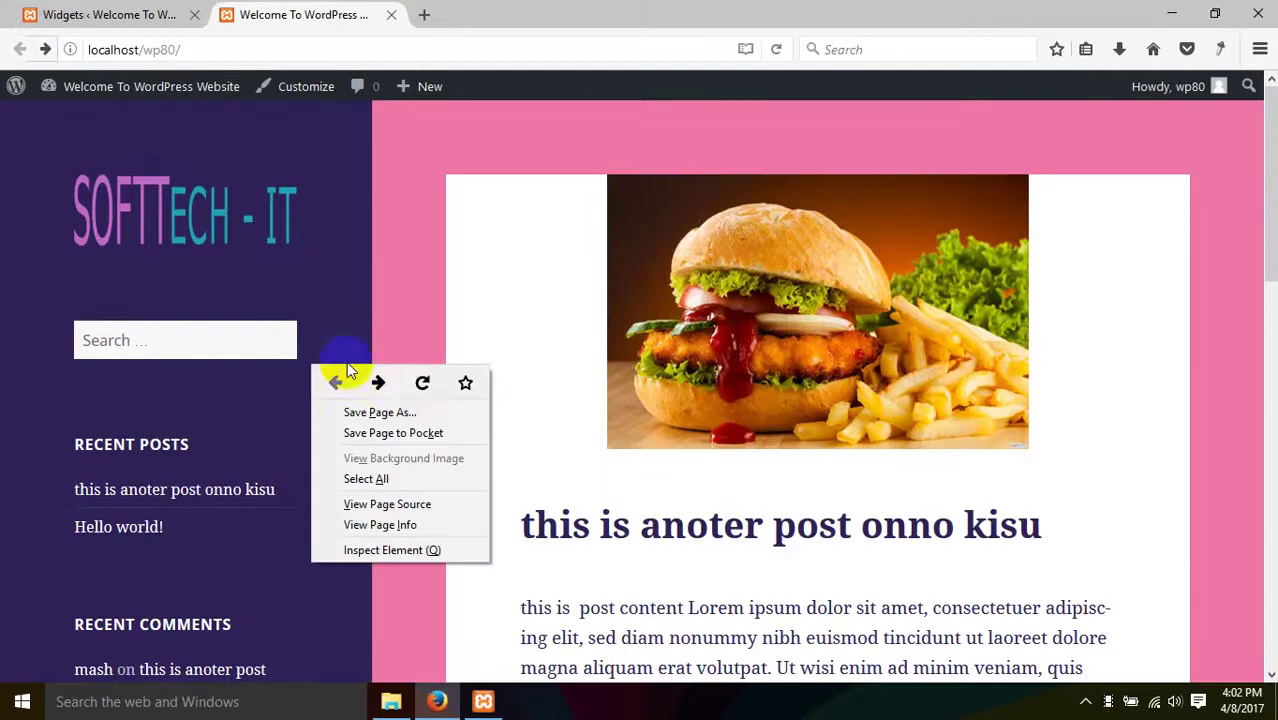
{"action": "left_click", "coordinate": [416, 377]}
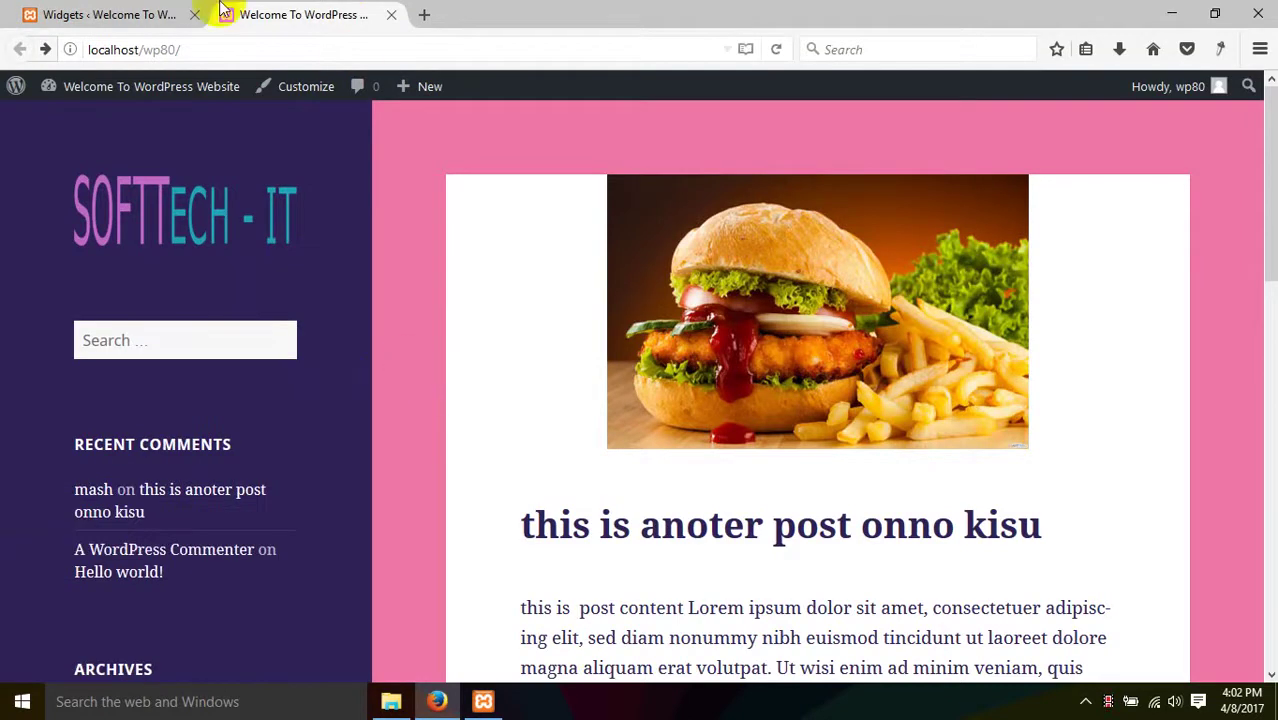
- Back on the Widgets page, select the Calendar widget
{"action": "left_click", "coordinate": [152, 15]}
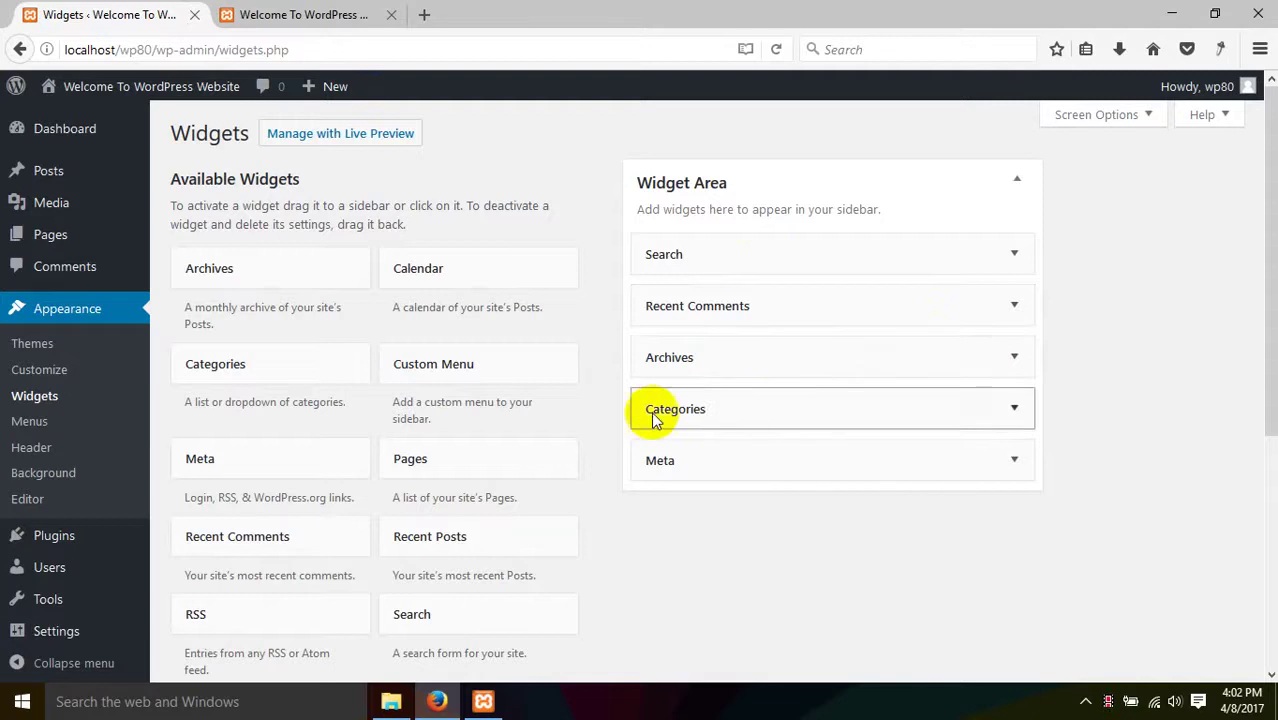
{"action": "scroll", "coordinate": [354, 462], "scroll_direction": "down", "scroll_amount": 5}
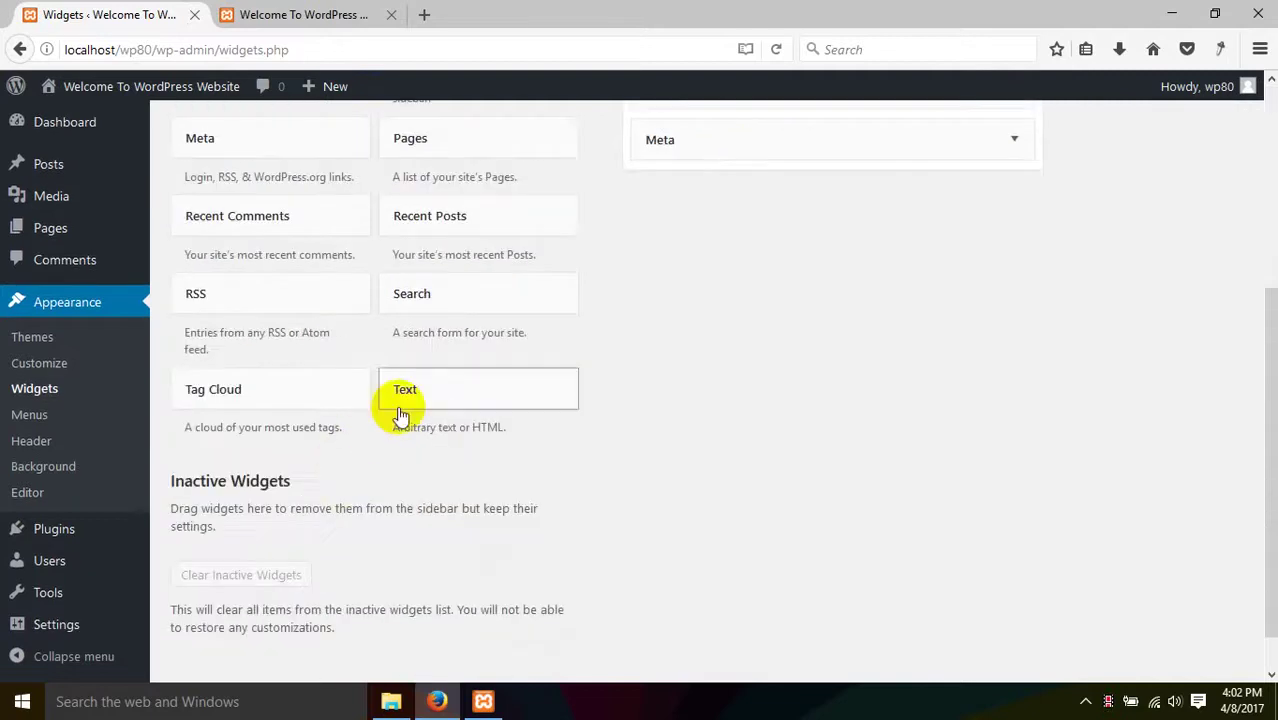
{"action": "scroll", "coordinate": [300, 290], "scroll_direction": "up", "scroll_amount": 1}
{"action": "scroll", "coordinate": [285, 305], "scroll_direction": "up", "scroll_amount": 5}
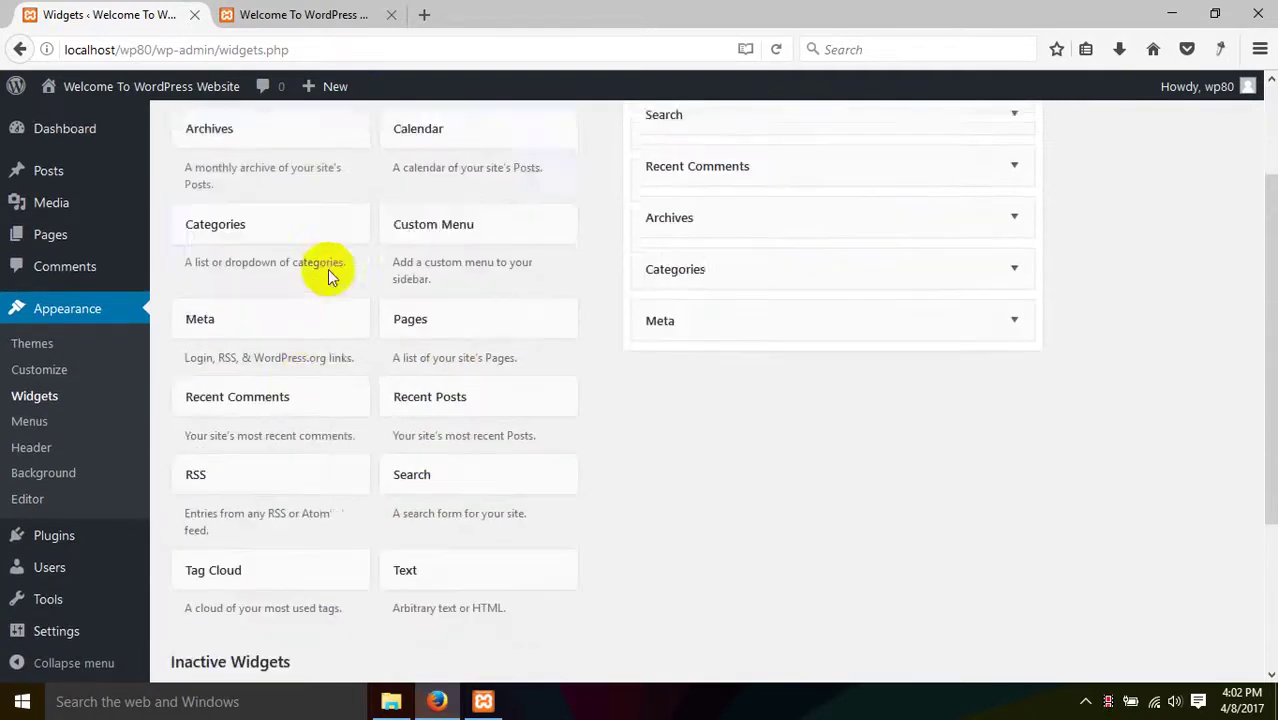
{"action": "left_click", "coordinate": [405, 262]}
- Add the Calendar widget above Search in the Widget Area and reload the site to see it
{"action": "left_click", "coordinate": [494, 392]}
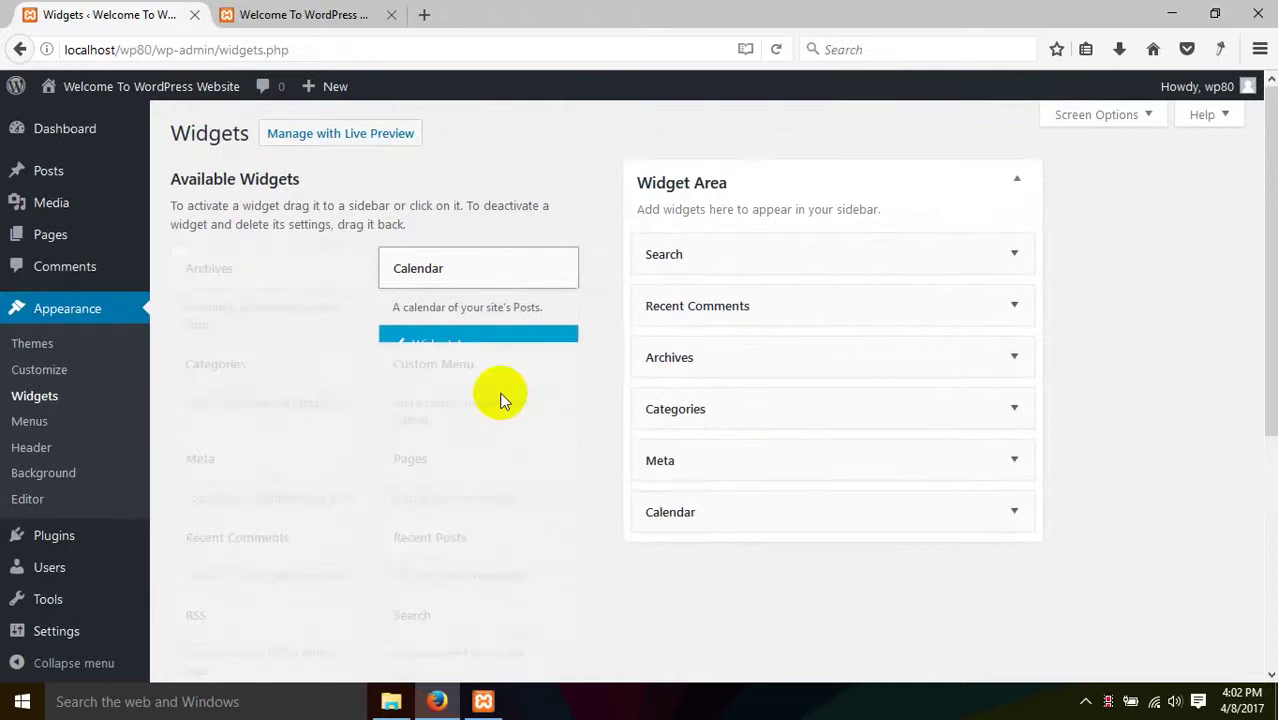
{"action": "left_click_drag", "start_coordinate": [727, 521], "coordinate": [713, 233]}
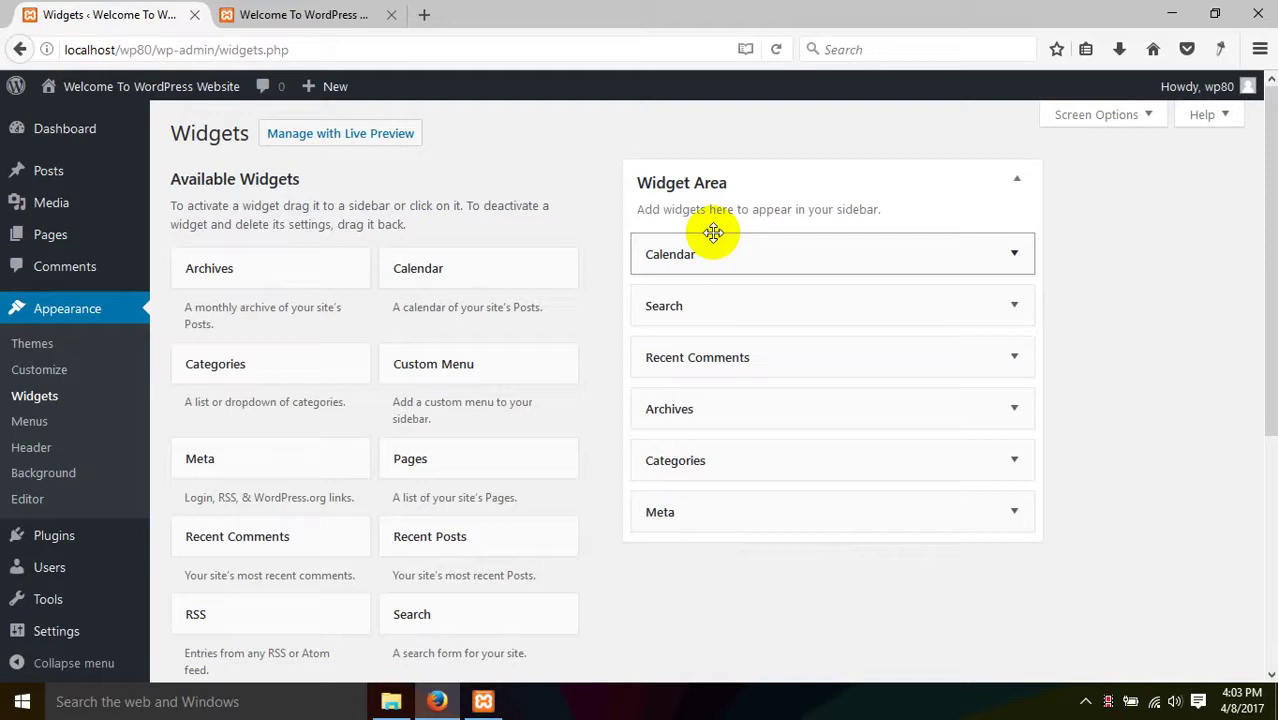
{"action": "left_click", "coordinate": [320, 14]}
{"action": "right_click", "coordinate": [424, 214]}
{"action": "left_click", "coordinate": [531, 236]}
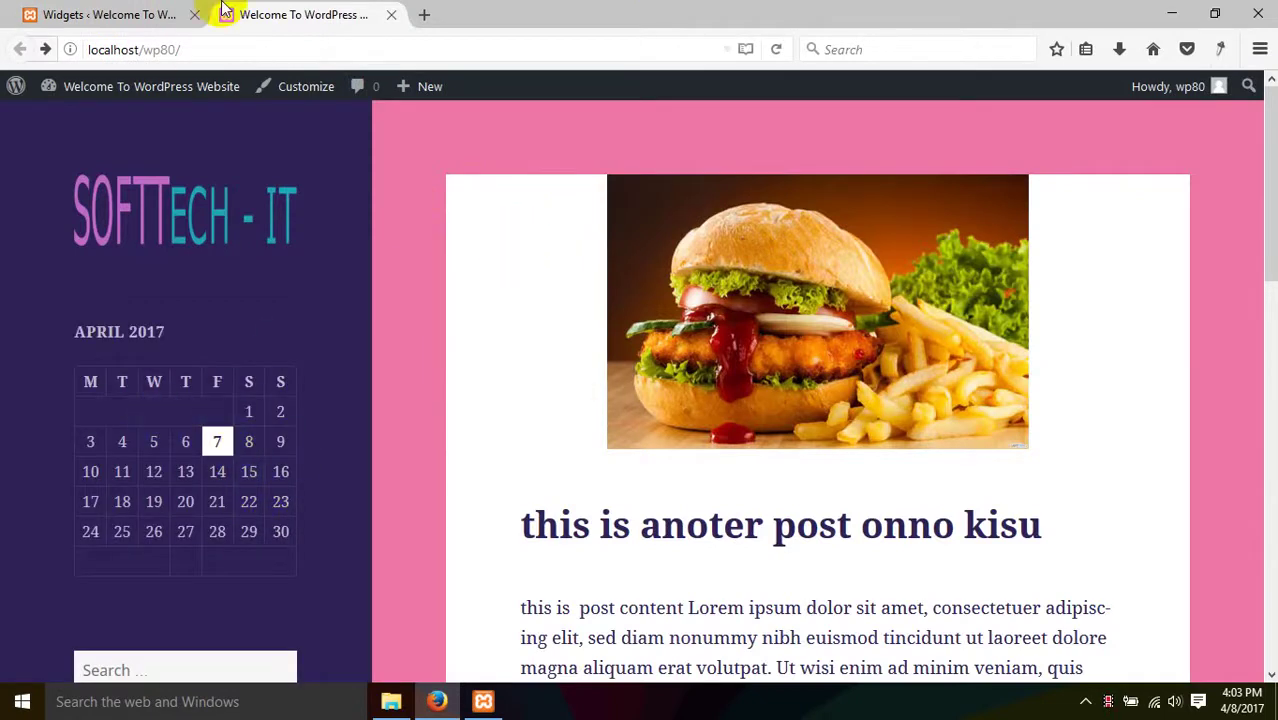
{"action": "left_click", "coordinate": [162, 13]}
{"action": "scroll", "coordinate": [646, 476], "scroll_direction": "down", "scroll_amount": 3}
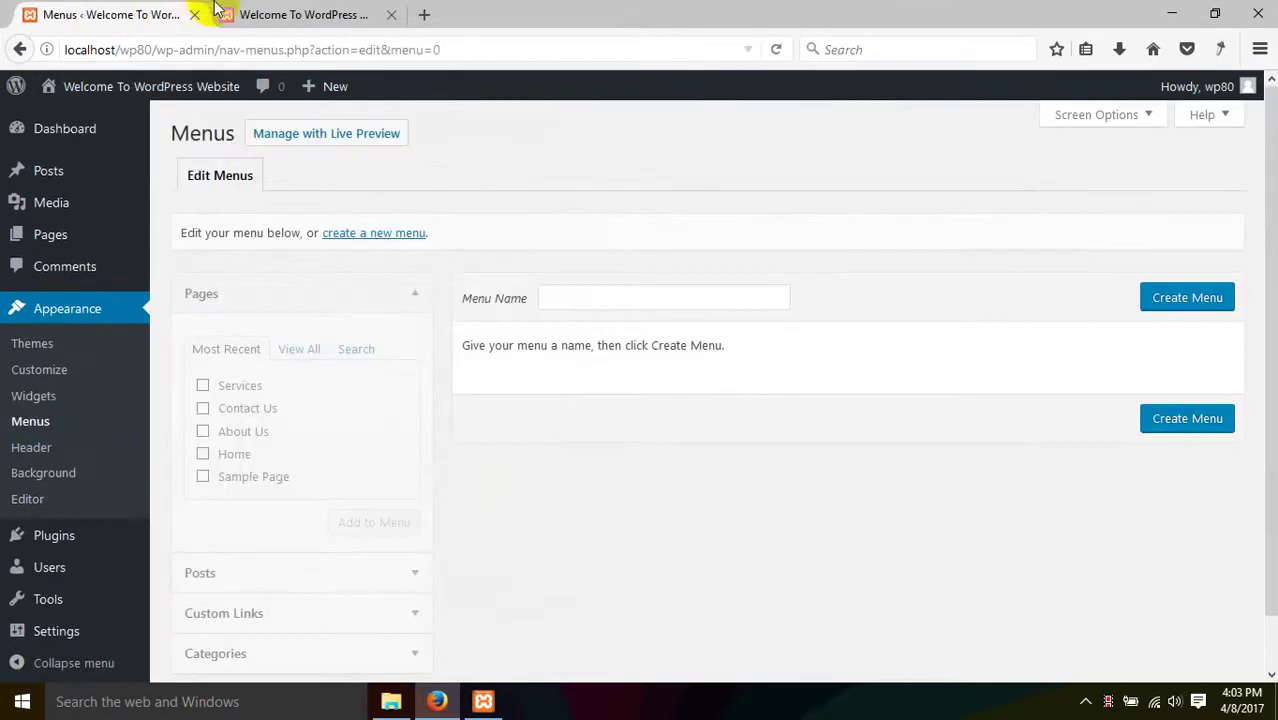
- Check the live site, then create a new menu named 'amader menu'
{"action": "left_click", "coordinate": [268, 8]}
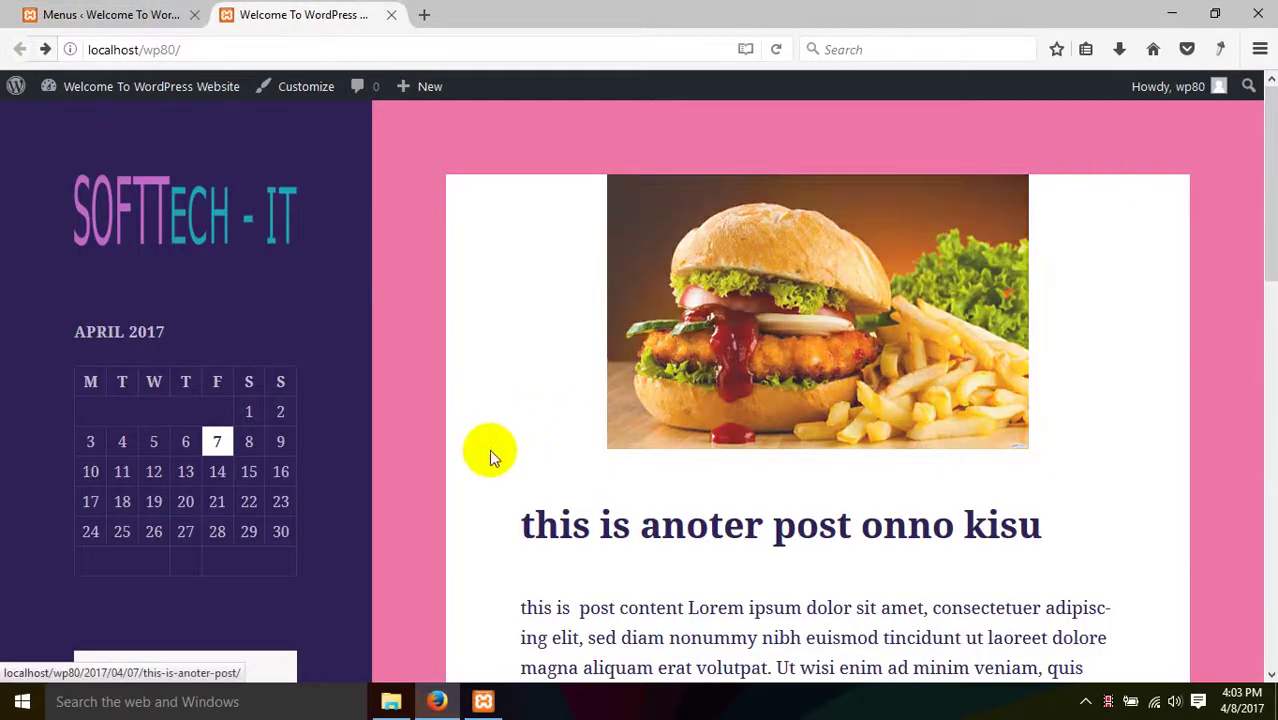
{"action": "scroll", "coordinate": [491, 475], "scroll_direction": "down", "scroll_amount": 10}
{"action": "scroll", "coordinate": [487, 503], "scroll_direction": "up", "scroll_amount": 10}
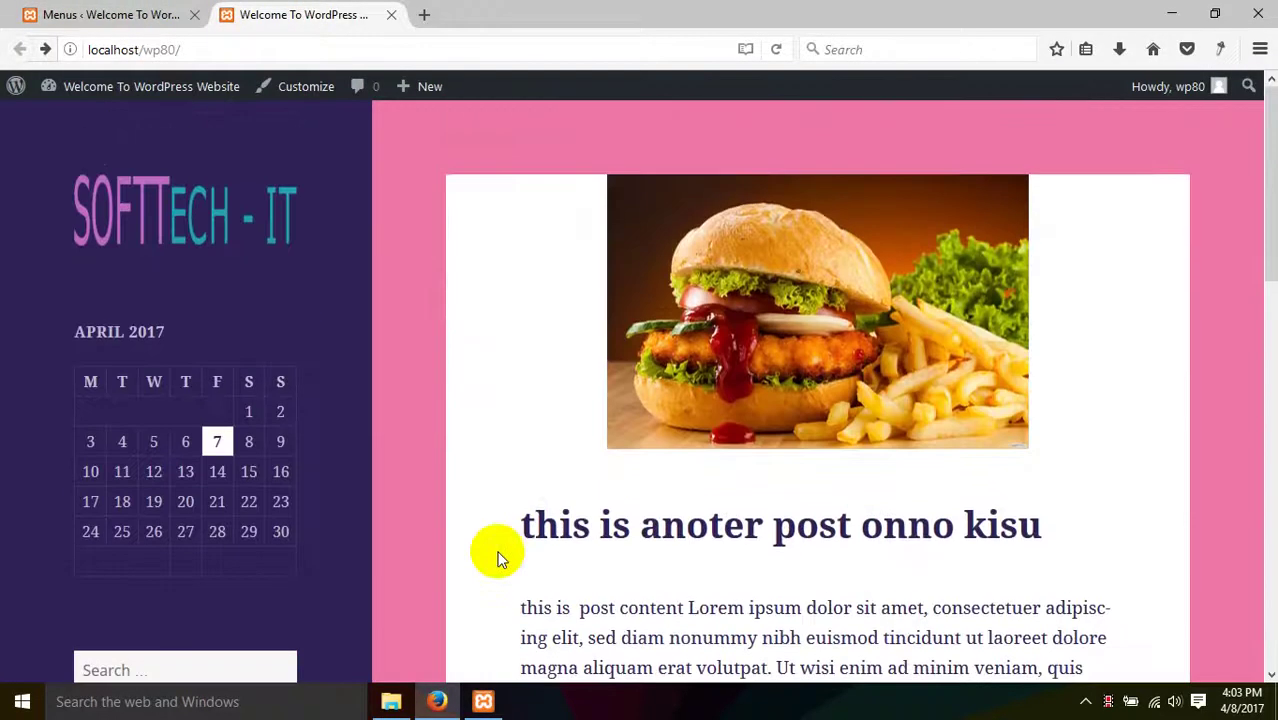
{"action": "left_click", "coordinate": [110, 14]}
{"action": "left_click", "coordinate": [613, 294]}
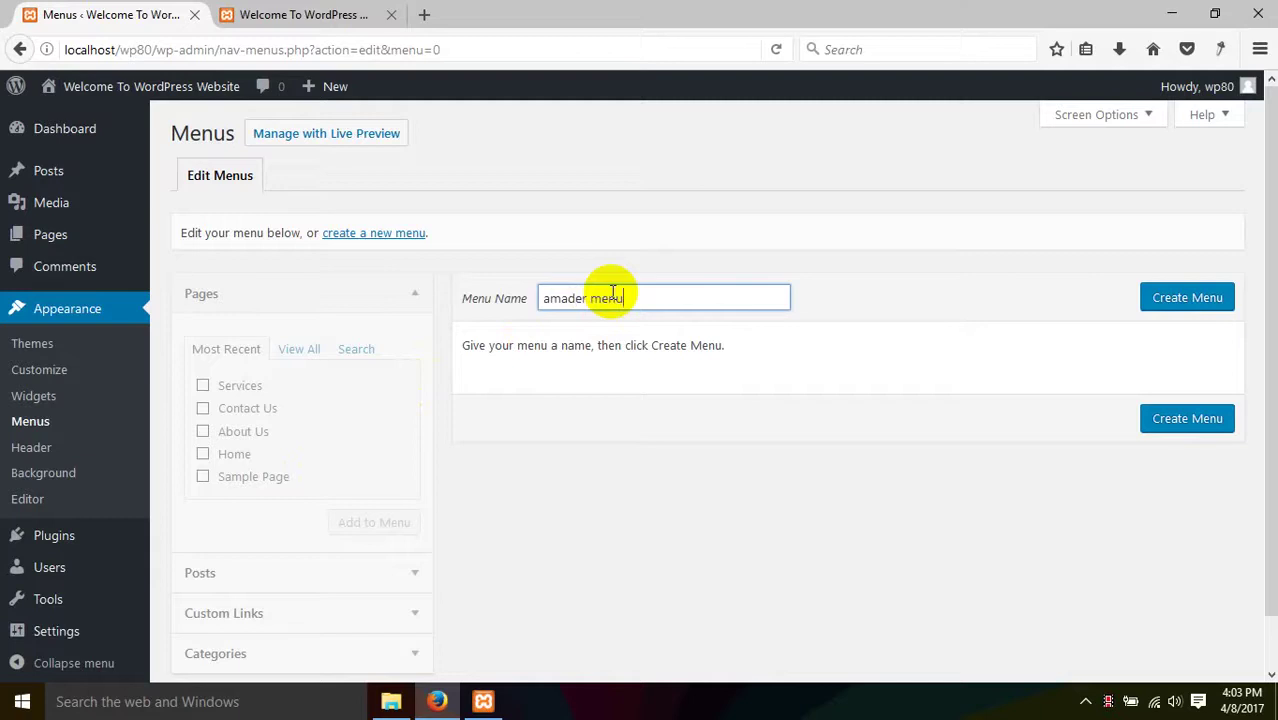
{"action": "key", "text": "Return"}
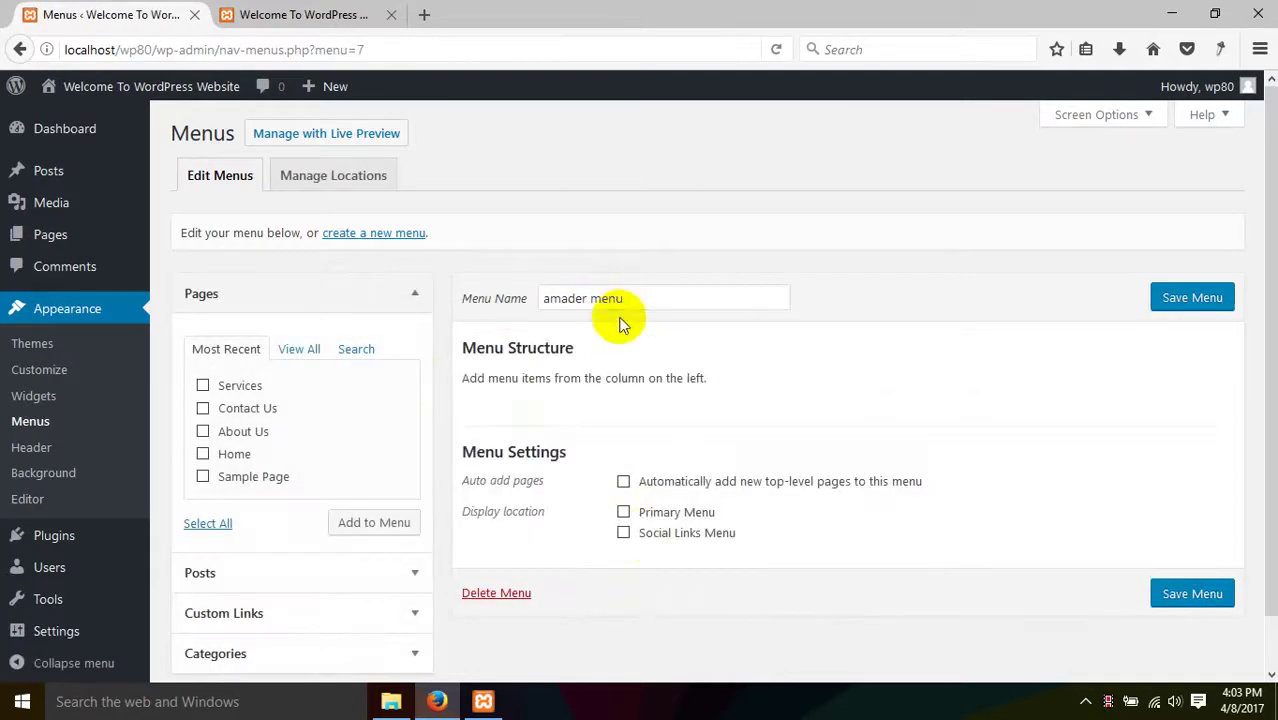
- Add Home and all the site's pages to the menu
{"action": "triple_click", "coordinate": [676, 298]}
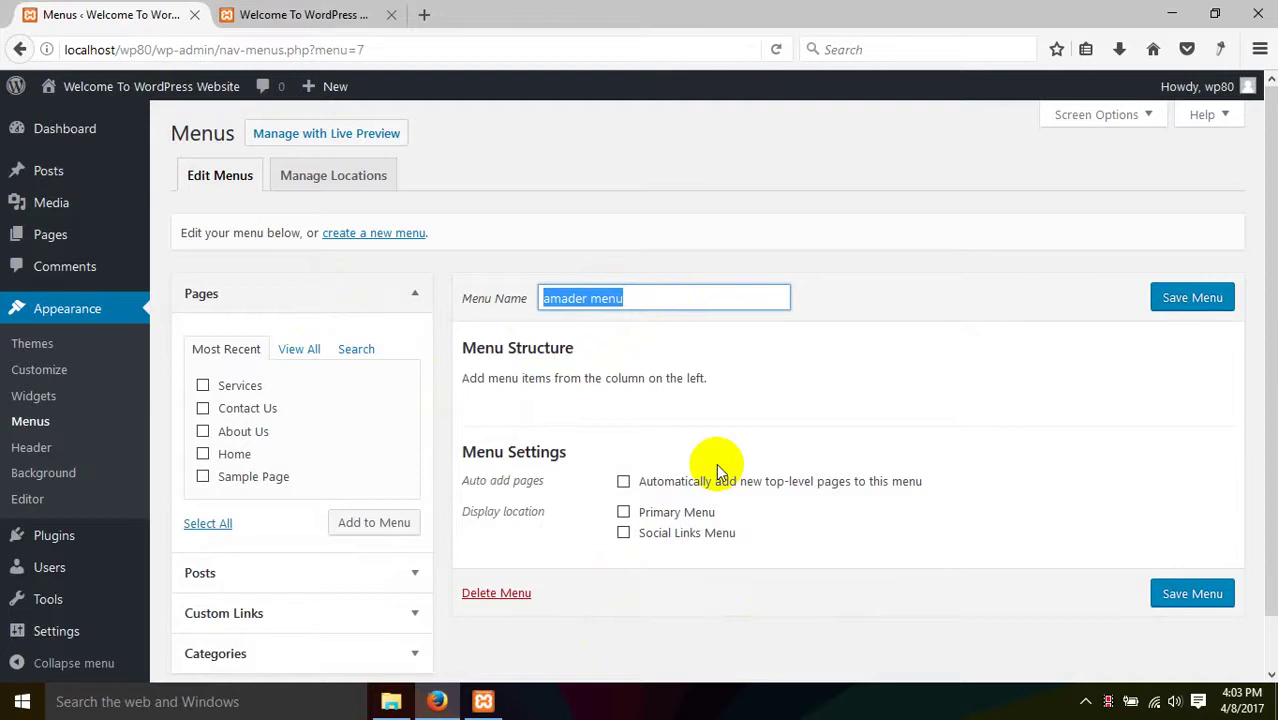
{"action": "left_click", "coordinate": [240, 456]}
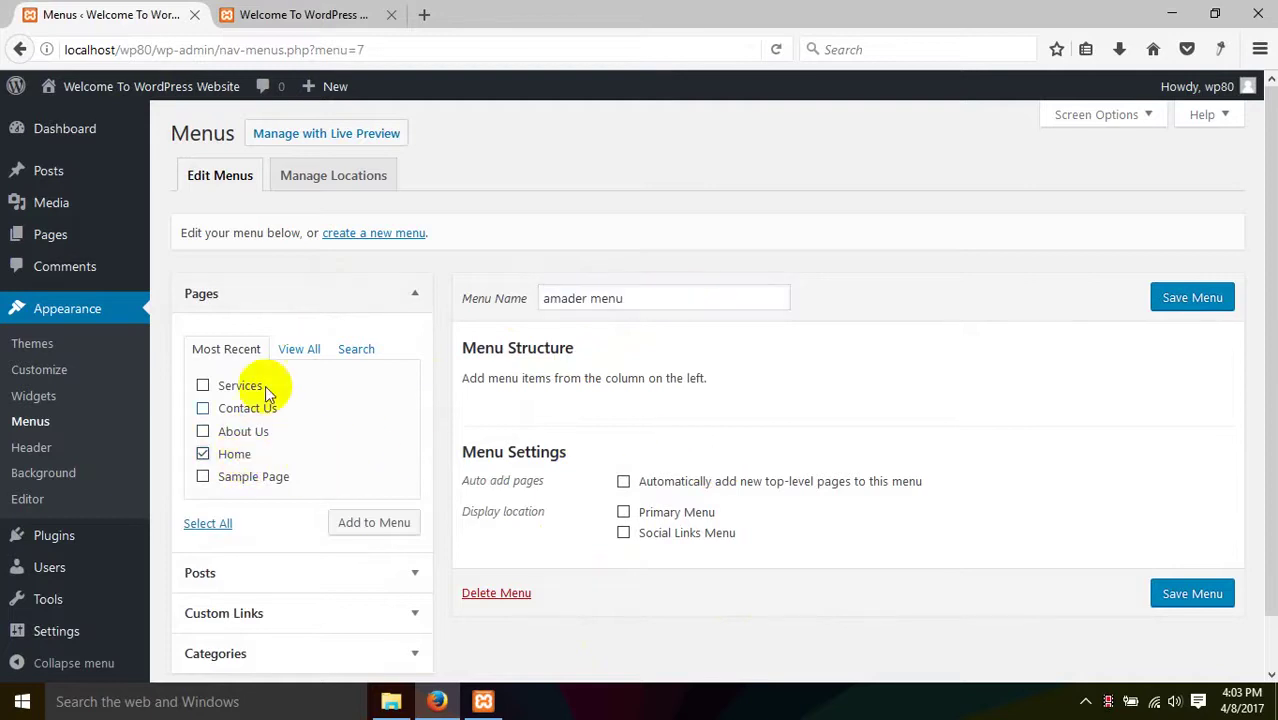
{"action": "left_click", "coordinate": [290, 352]}
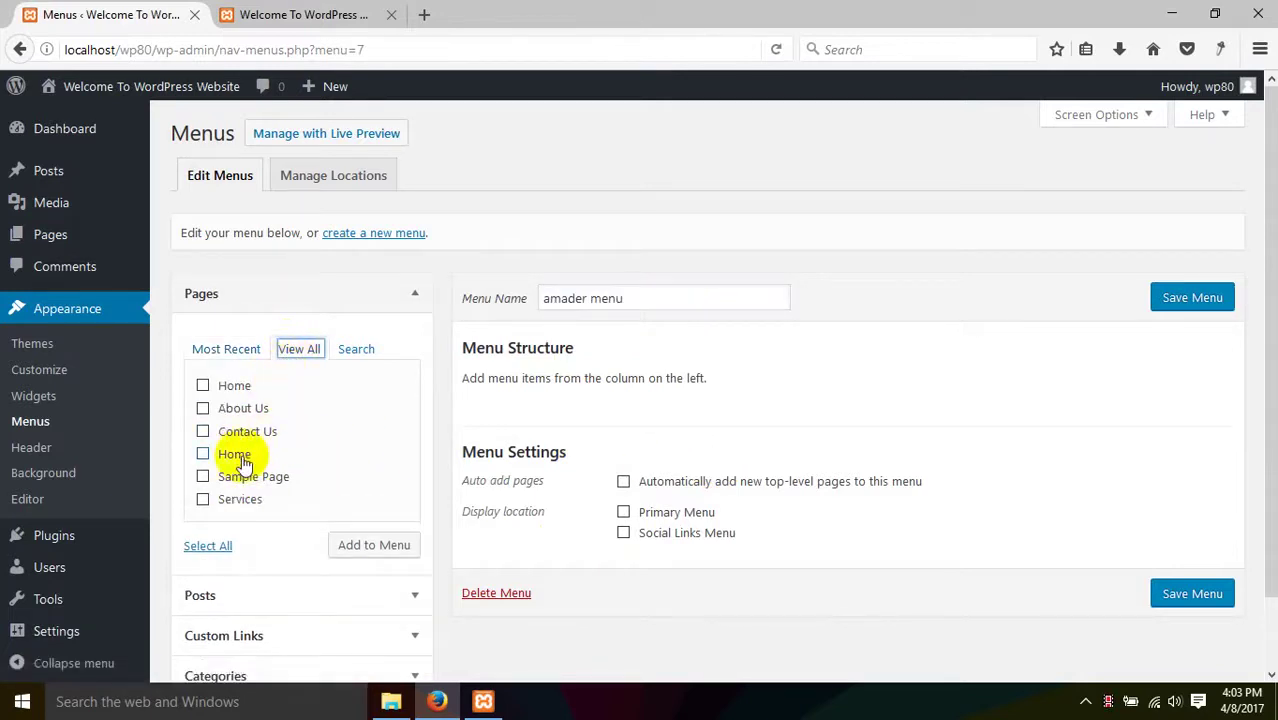
{"action": "left_click", "coordinate": [218, 545]}
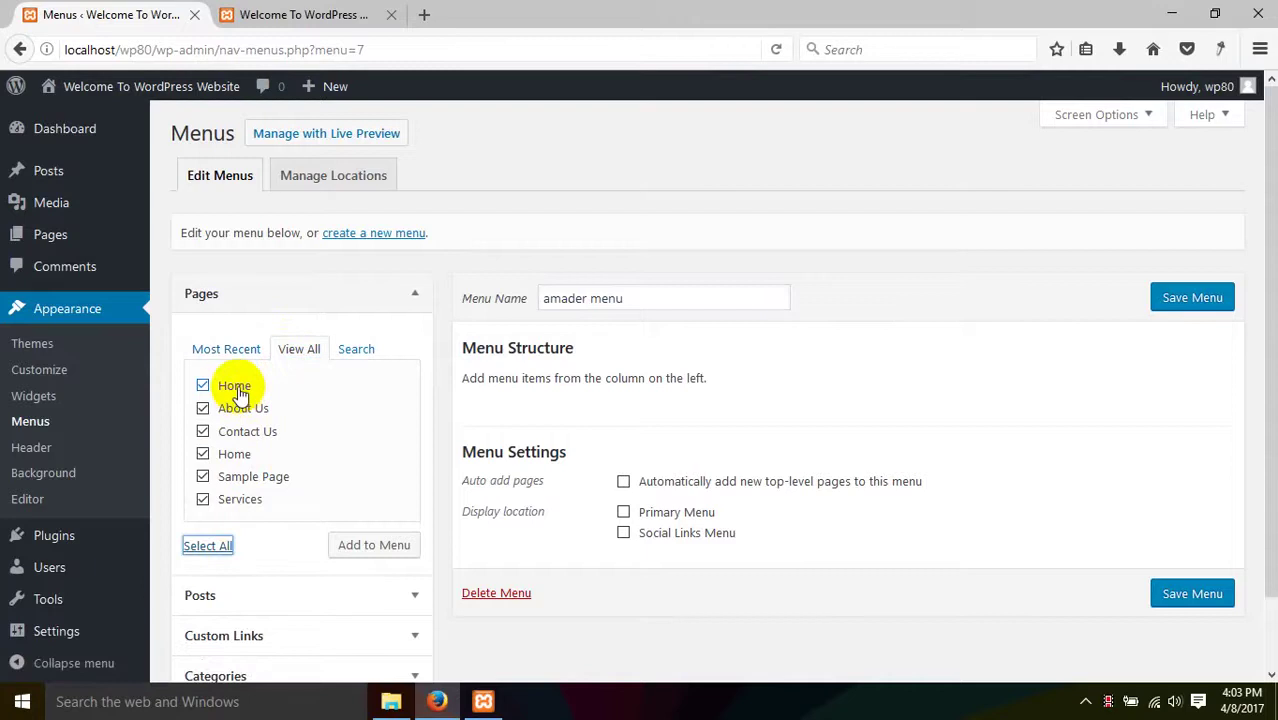
{"action": "left_click", "coordinate": [366, 553]}
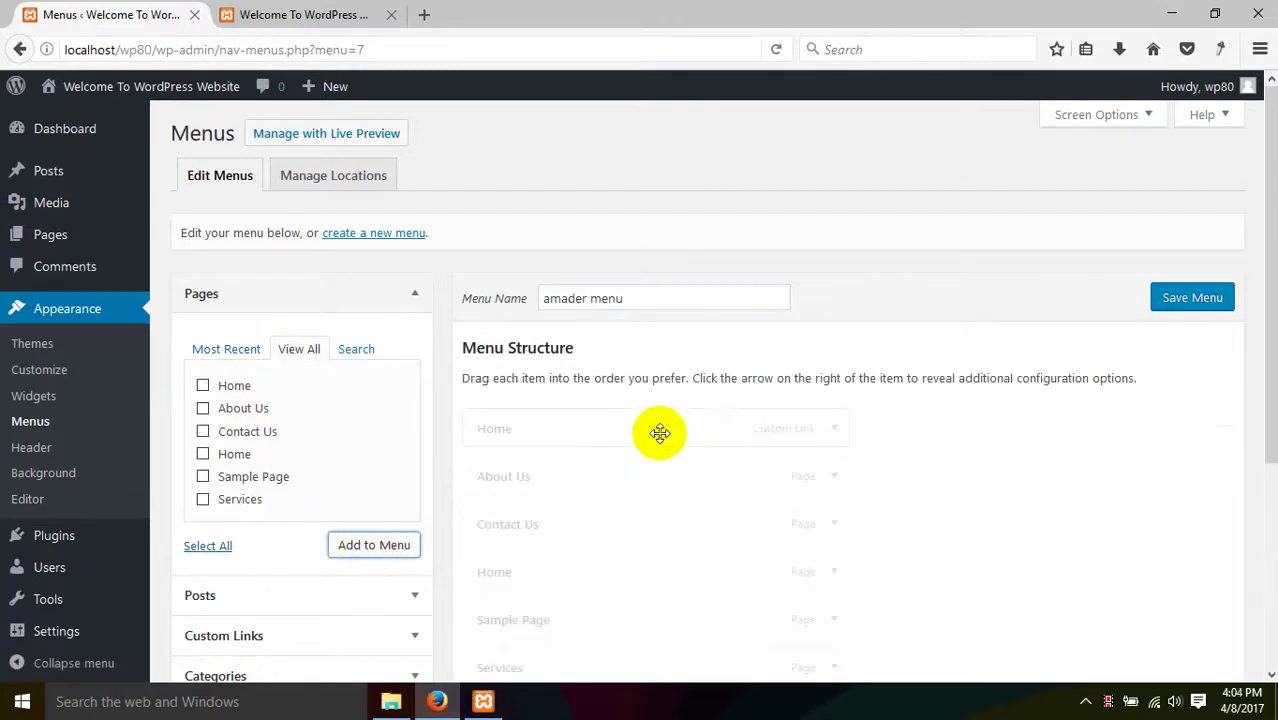
- Remove the Home custom link and move the Home page item to the top
{"action": "scroll", "coordinate": [659, 432], "scroll_direction": "down", "scroll_amount": 3}
{"action": "scroll", "coordinate": [662, 434], "scroll_direction": "up", "scroll_amount": 2}
{"action": "scroll", "coordinate": [663, 434], "scroll_direction": "up", "scroll_amount": 1}
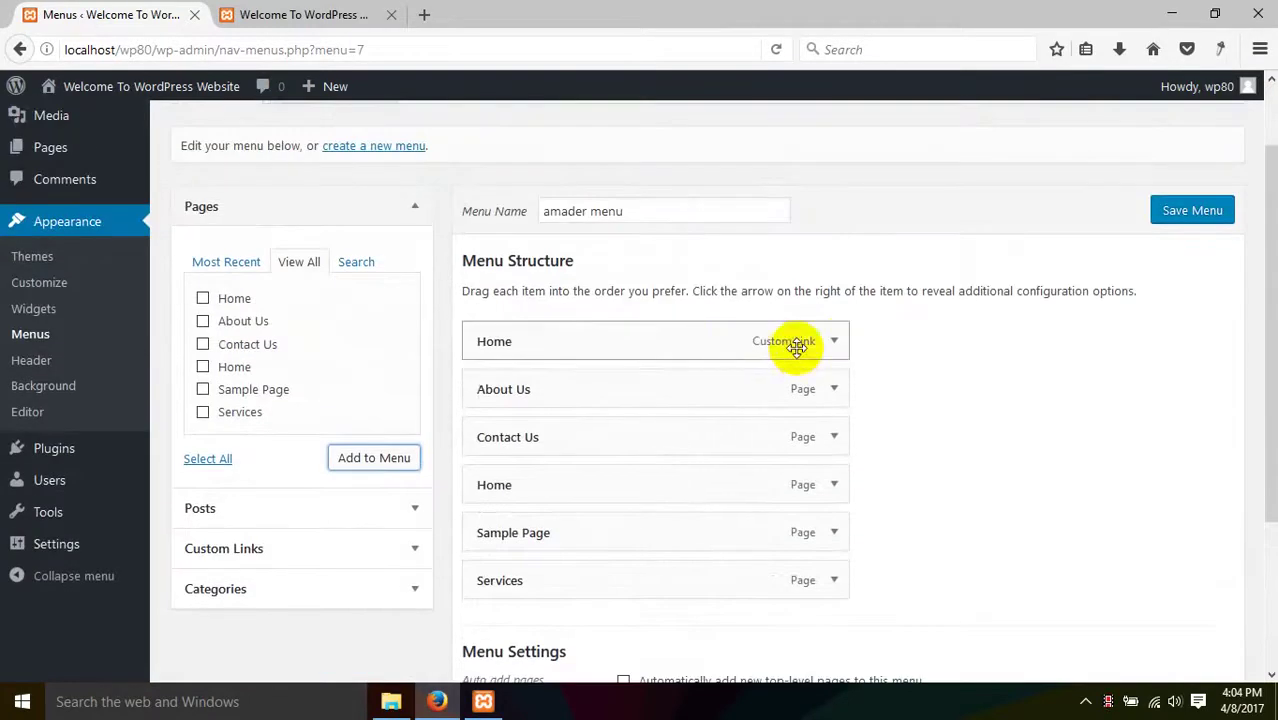
{"action": "left_click", "coordinate": [838, 342]}
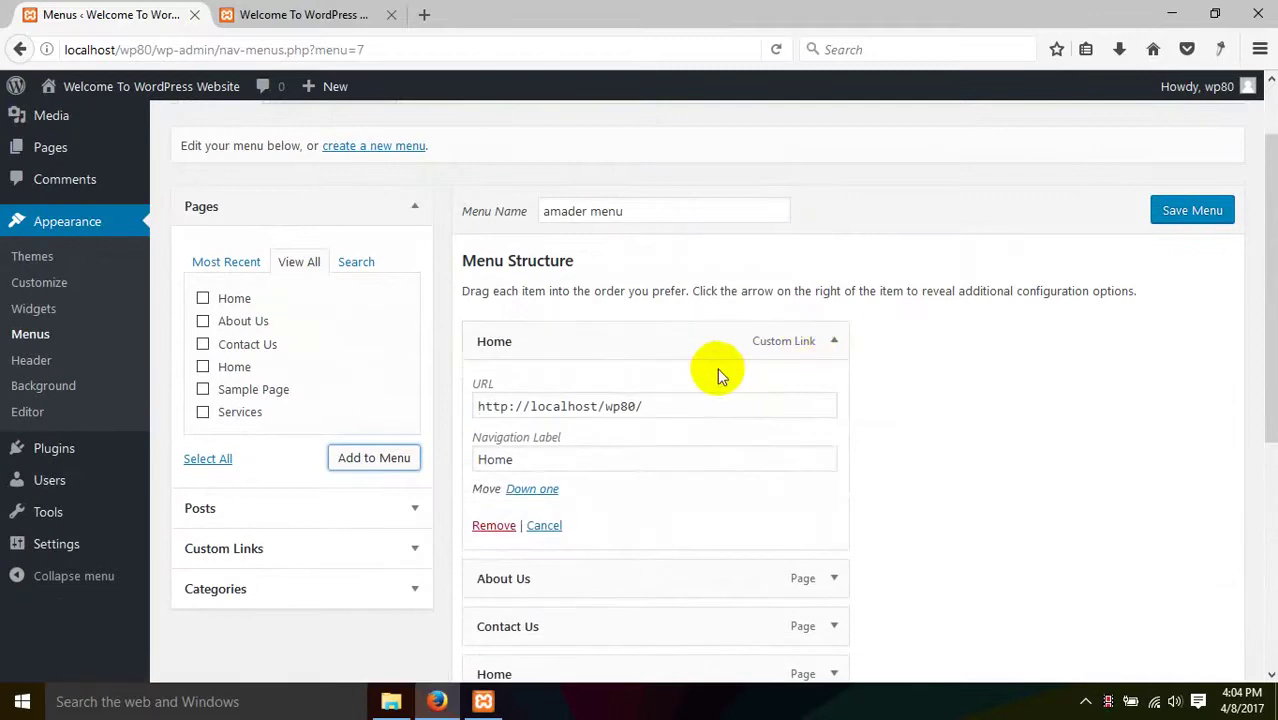
{"action": "left_click", "coordinate": [495, 522]}
{"action": "left_click_drag", "start_coordinate": [548, 457], "coordinate": [548, 328]}
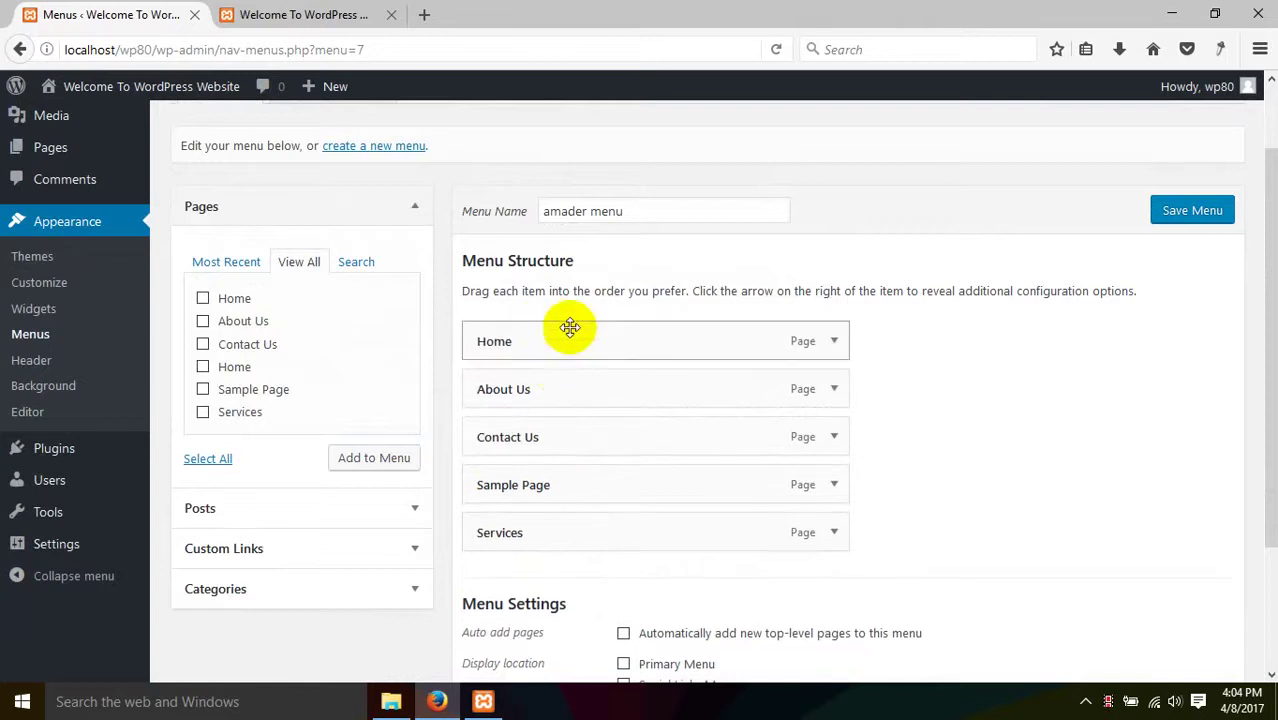
- Save the menu with its display locations and reload the front page
{"action": "scroll", "coordinate": [613, 557], "scroll_direction": "down", "scroll_amount": 3}
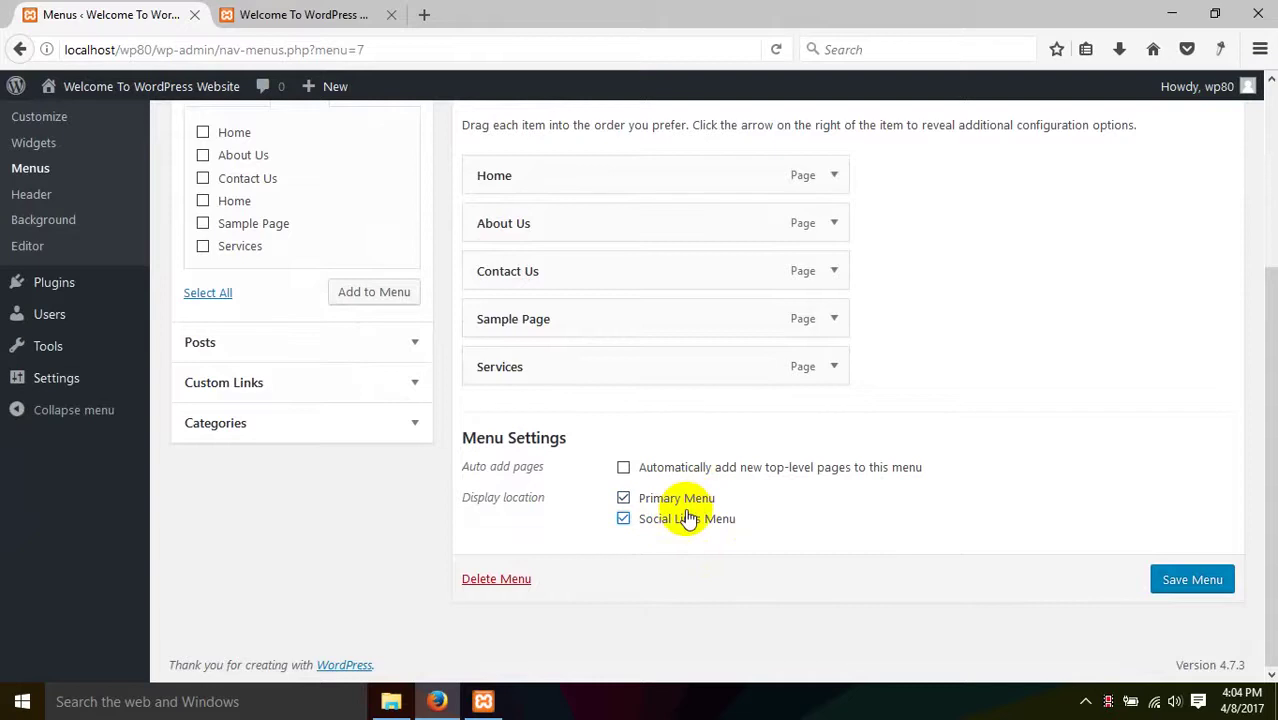
{"action": "left_click", "coordinate": [1192, 579]}
{"action": "left_click", "coordinate": [345, 10]}
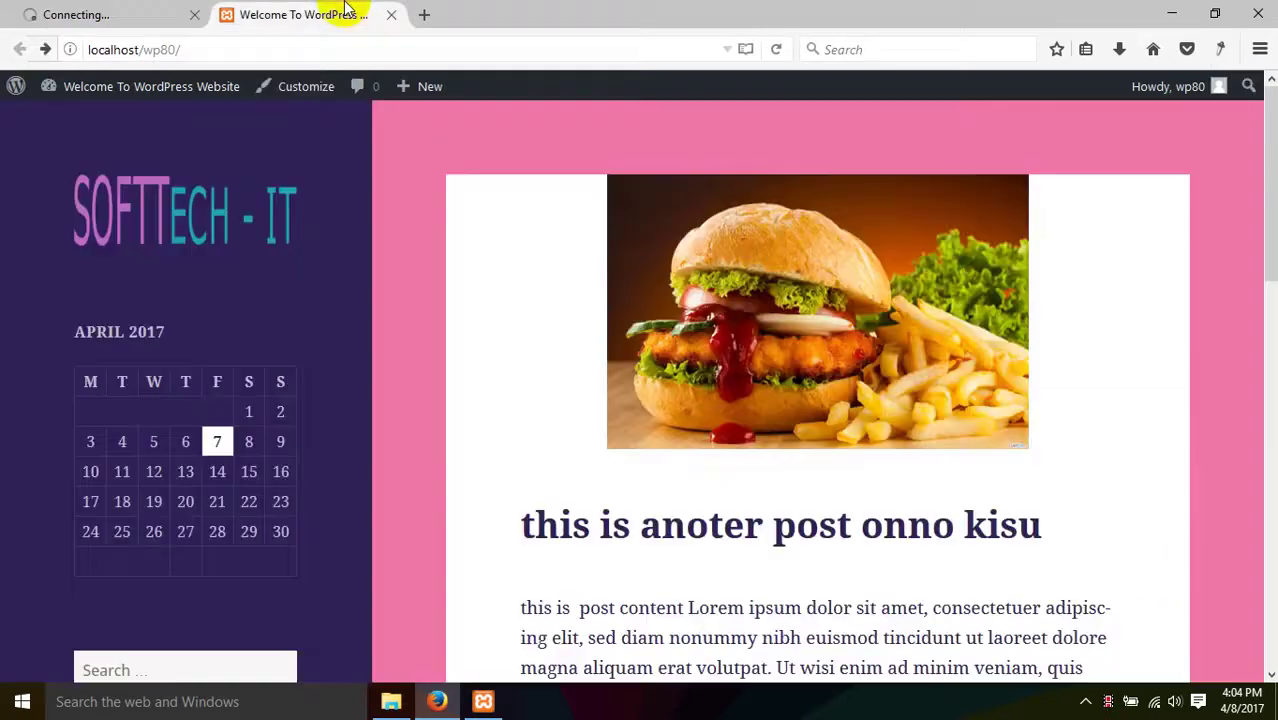
{"action": "right_click", "coordinate": [393, 283]}
{"action": "left_click", "coordinate": [502, 295]}
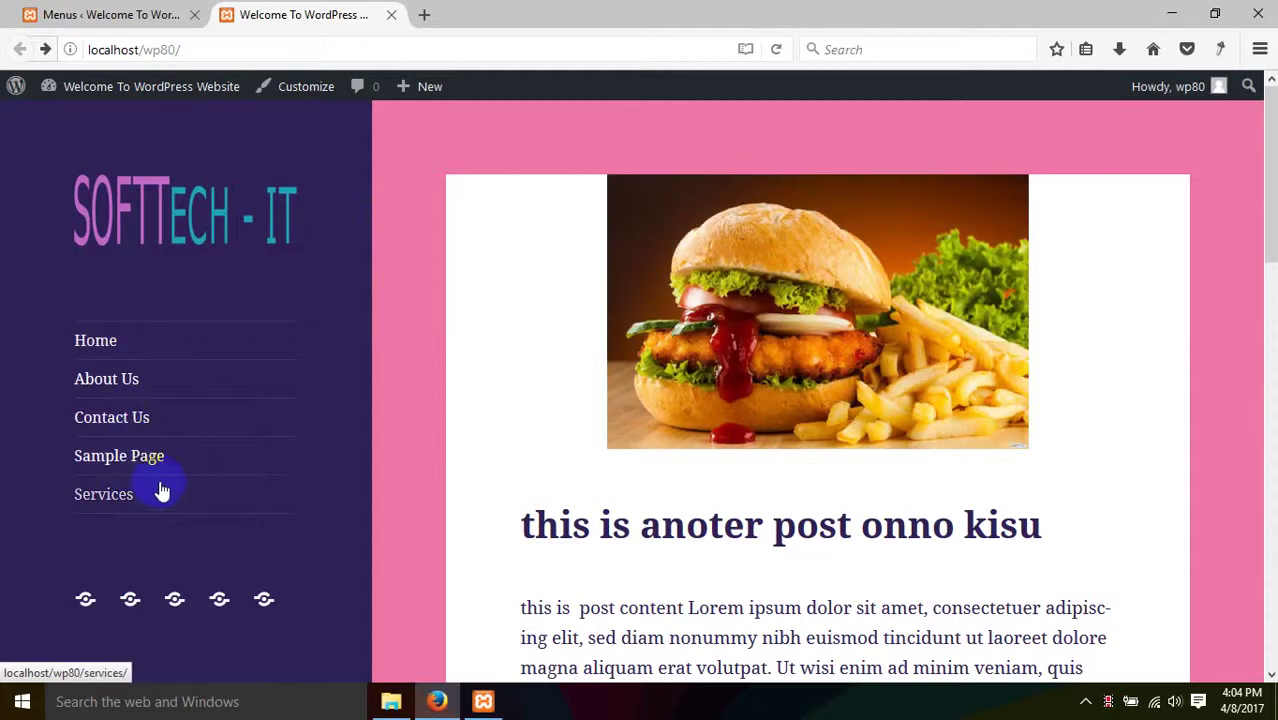
- Compare the menus page with the front page's new menu
{"action": "left_click", "coordinate": [152, 10]}
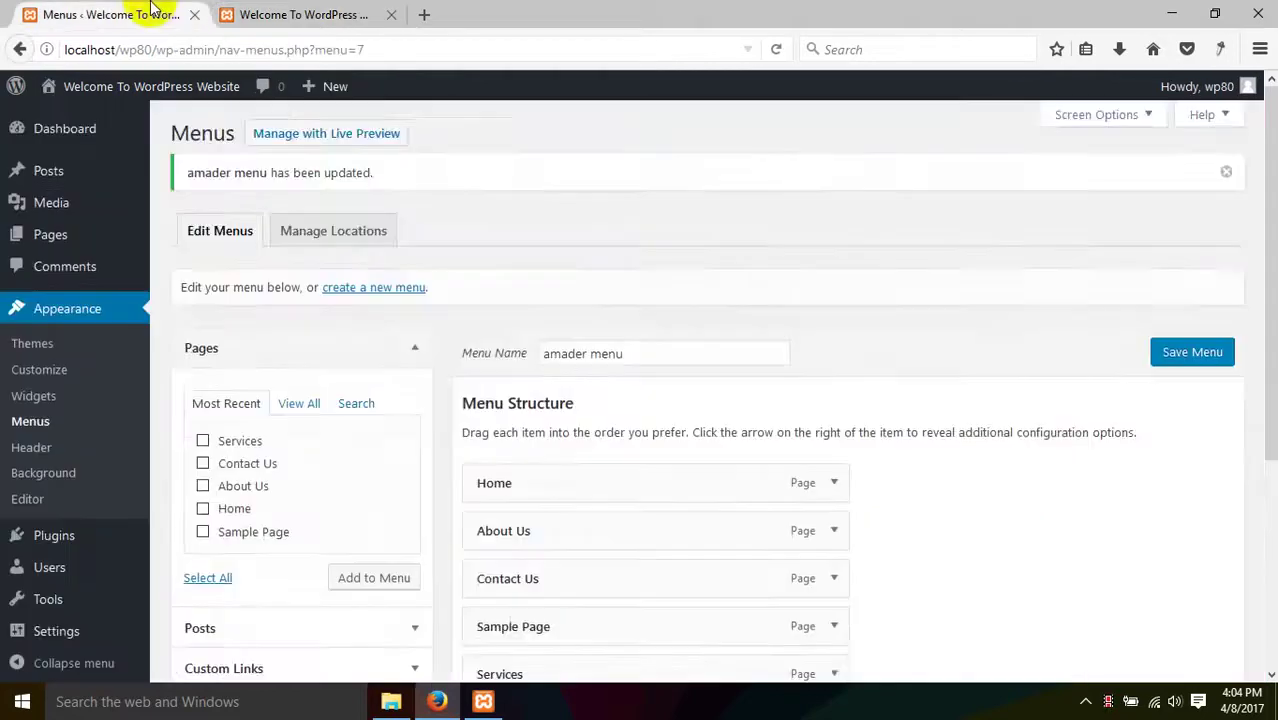
{"action": "scroll", "coordinate": [755, 385], "scroll_direction": "down", "scroll_amount": 5}
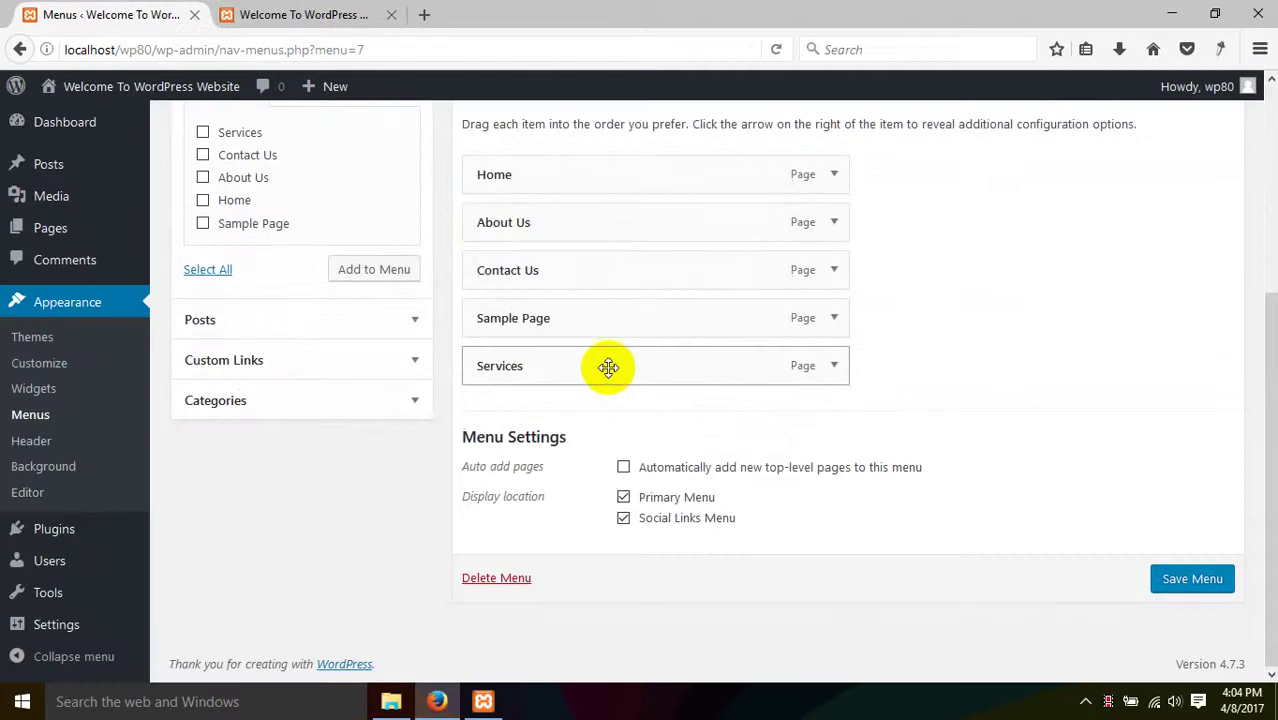
{"action": "scroll", "coordinate": [322, 320], "scroll_direction": "up", "scroll_amount": 5}
{"action": "left_click", "coordinate": [290, 14]}
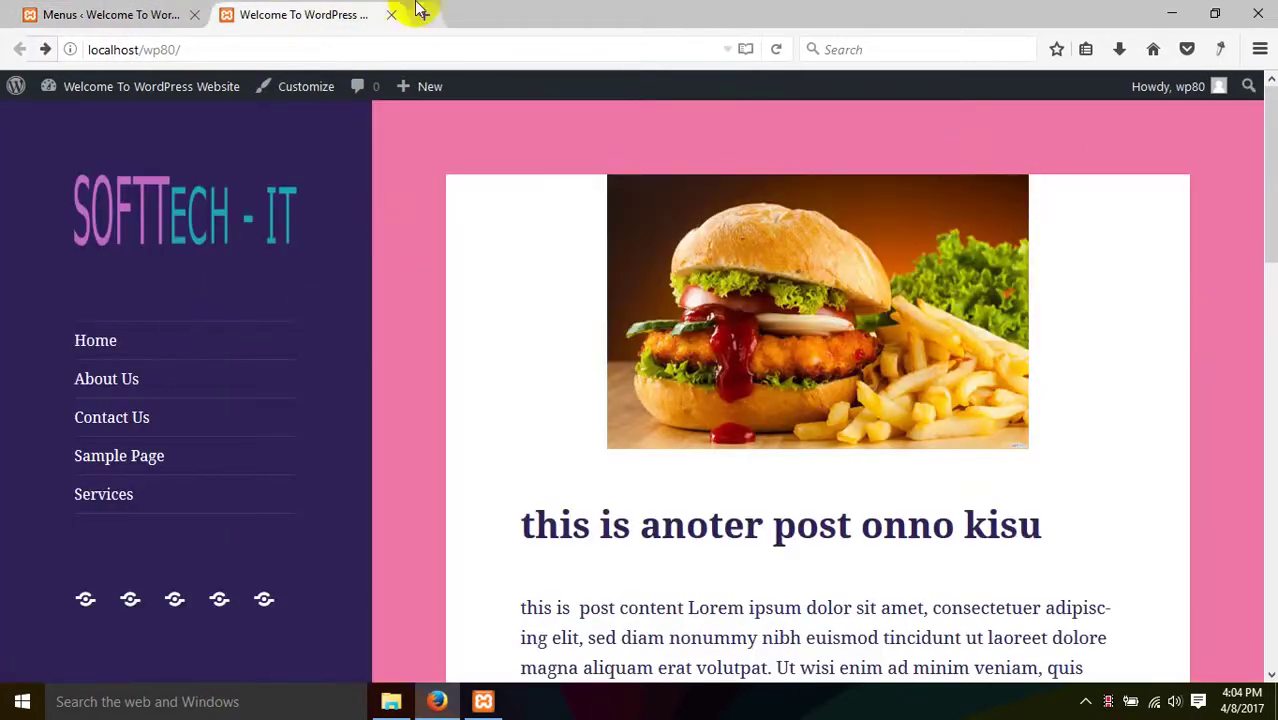
{"action": "left_click", "coordinate": [100, 14]}
{"action": "left_click", "coordinate": [45, 343]}
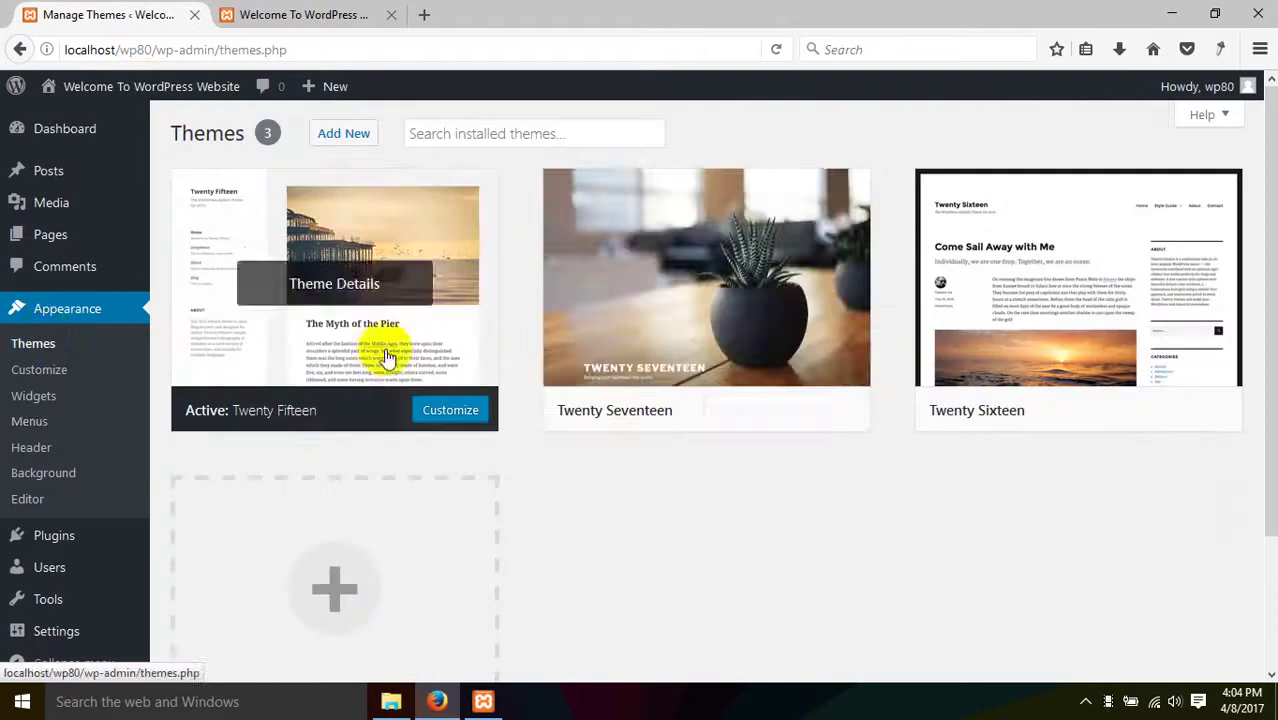
- Activate the Twenty Seventeen theme and reload the front page to view it
{"action": "mouse_move", "coordinate": [799, 431]}
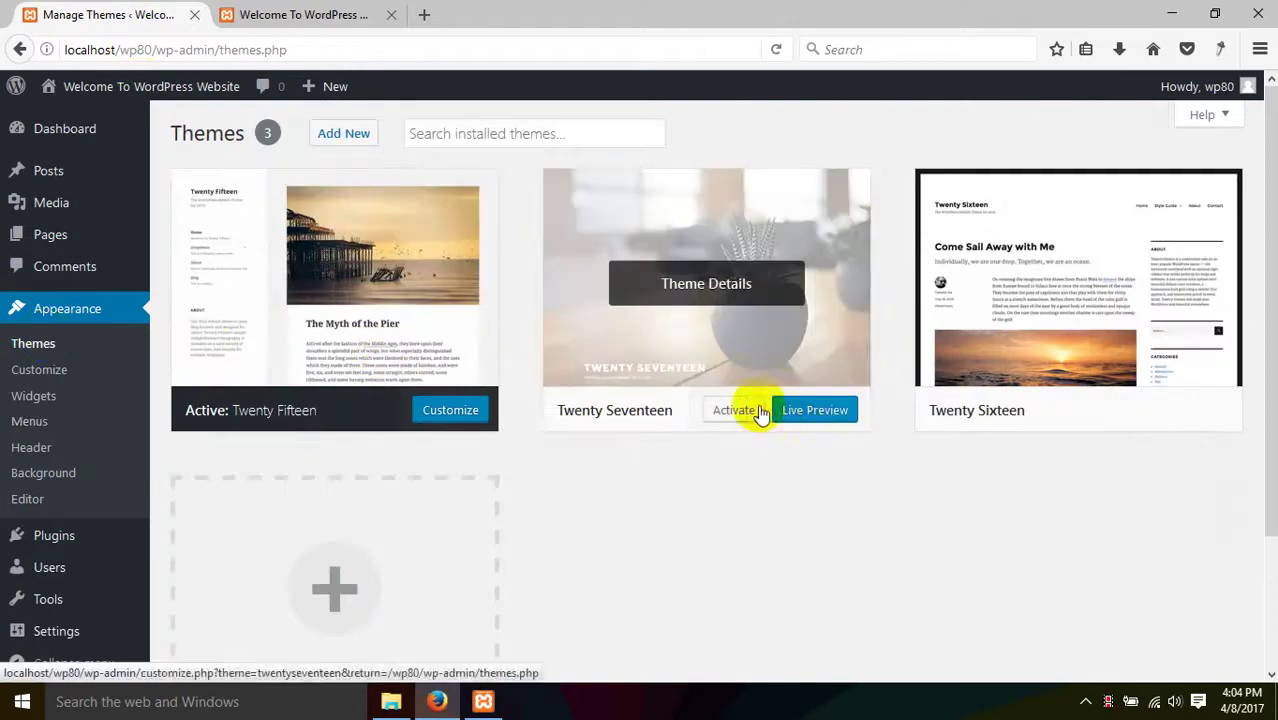
{"action": "left_click", "coordinate": [748, 413]}
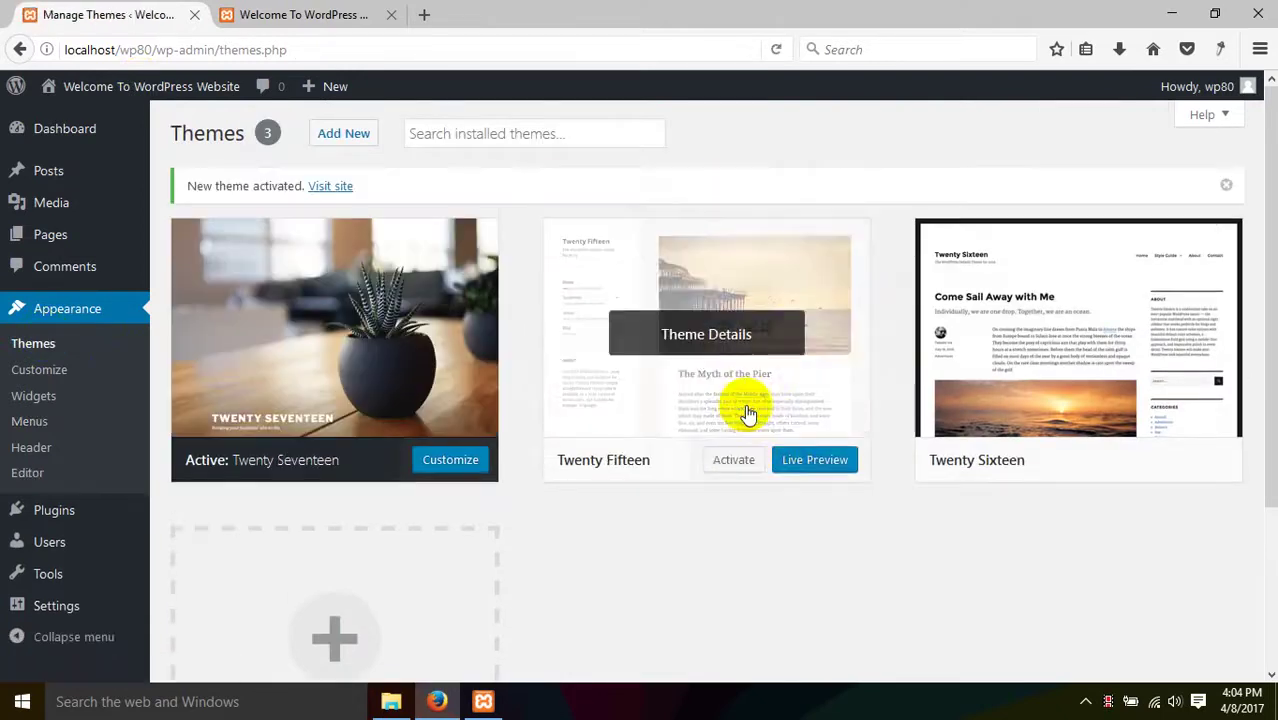
{"action": "left_click", "coordinate": [300, 14]}
{"action": "right_click", "coordinate": [160, 332]}
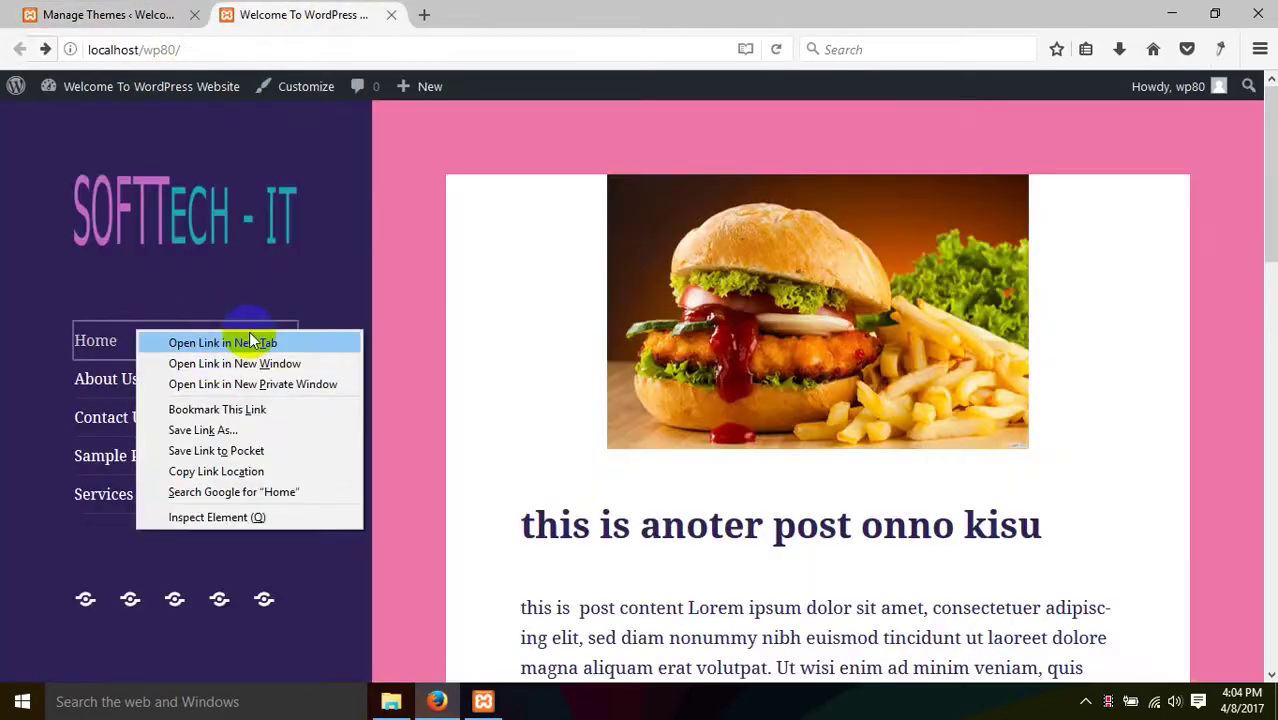
{"action": "right_click", "coordinate": [315, 287]}
{"action": "left_click", "coordinate": [425, 301]}
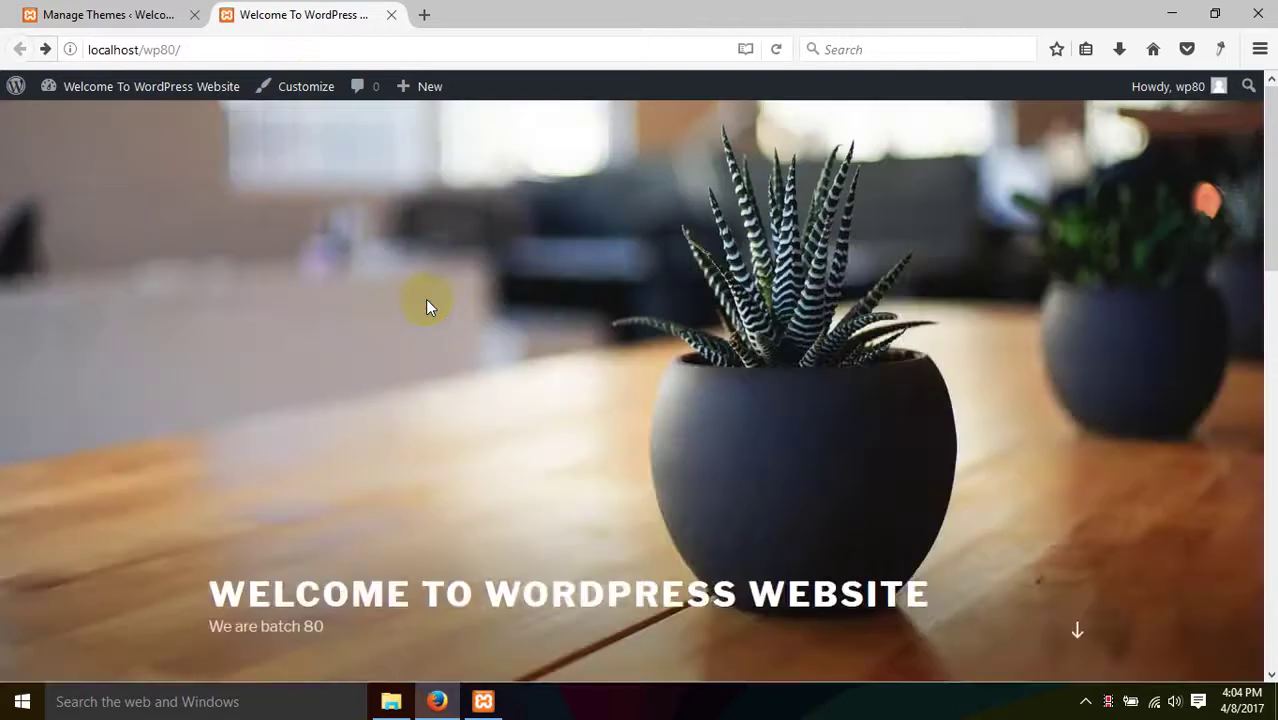
{"action": "scroll", "coordinate": [414, 491], "scroll_direction": "down", "scroll_amount": 10}
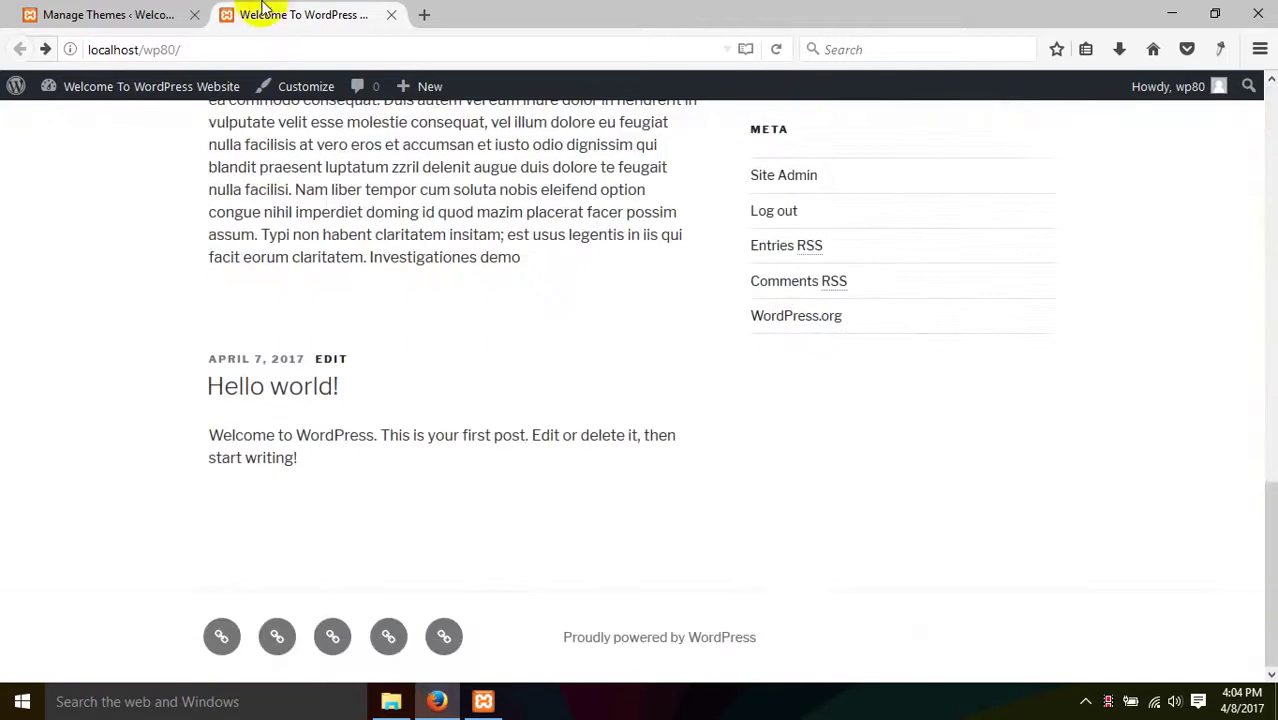
- Assign the menu to Top Menu instead of Social Links Menu, save, and reload the site
{"action": "left_click", "coordinate": [128, 10]}
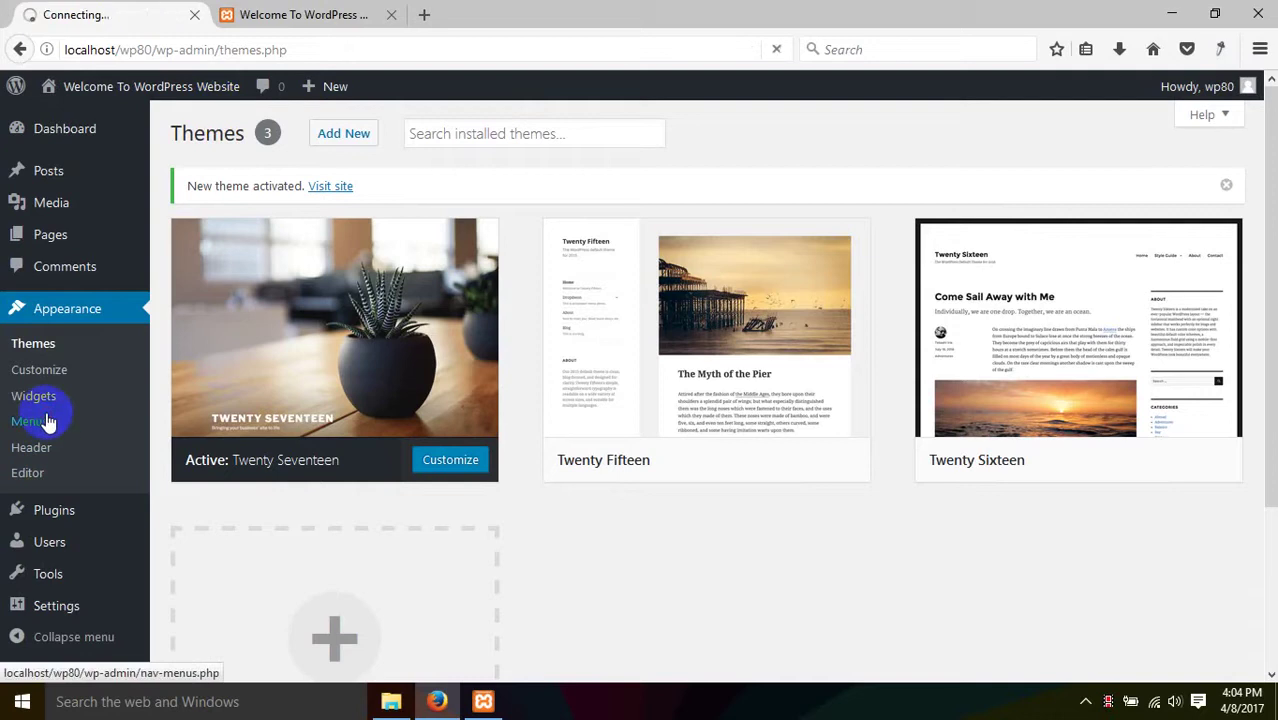
{"action": "scroll", "coordinate": [589, 507], "scroll_direction": "down", "scroll_amount": 5}
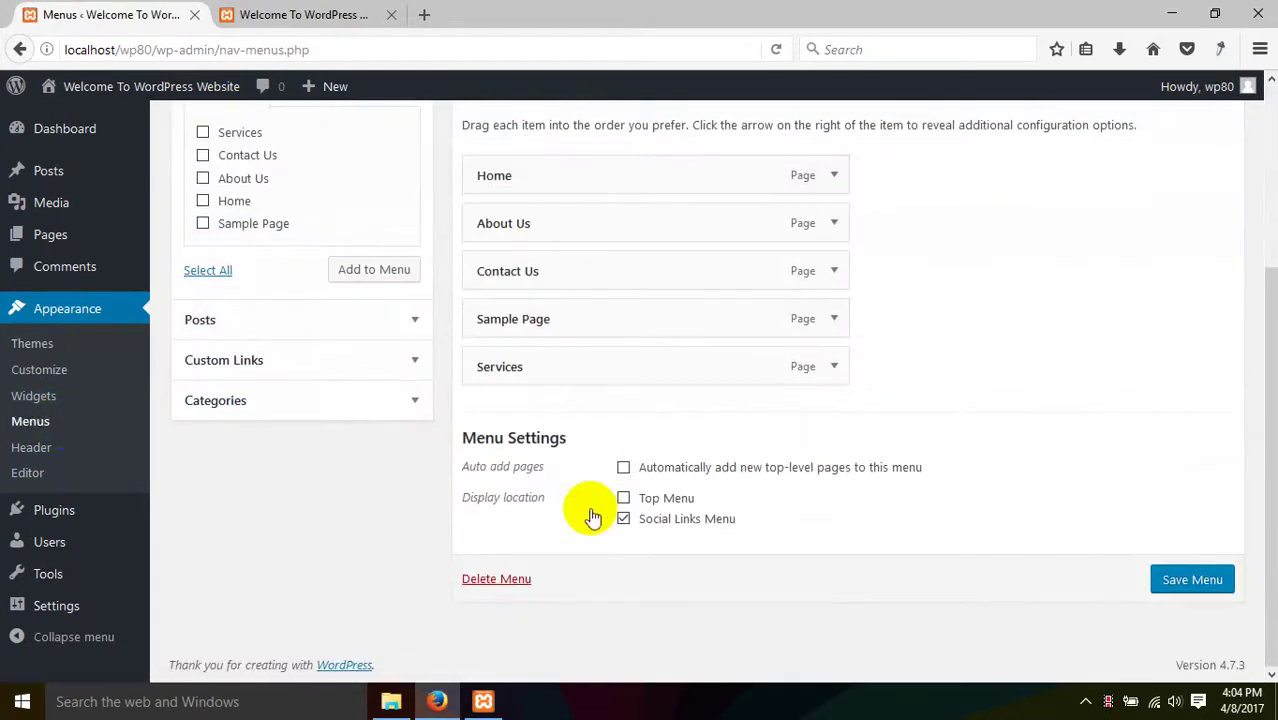
{"action": "left_click", "coordinate": [650, 498]}
{"action": "left_click", "coordinate": [658, 518]}
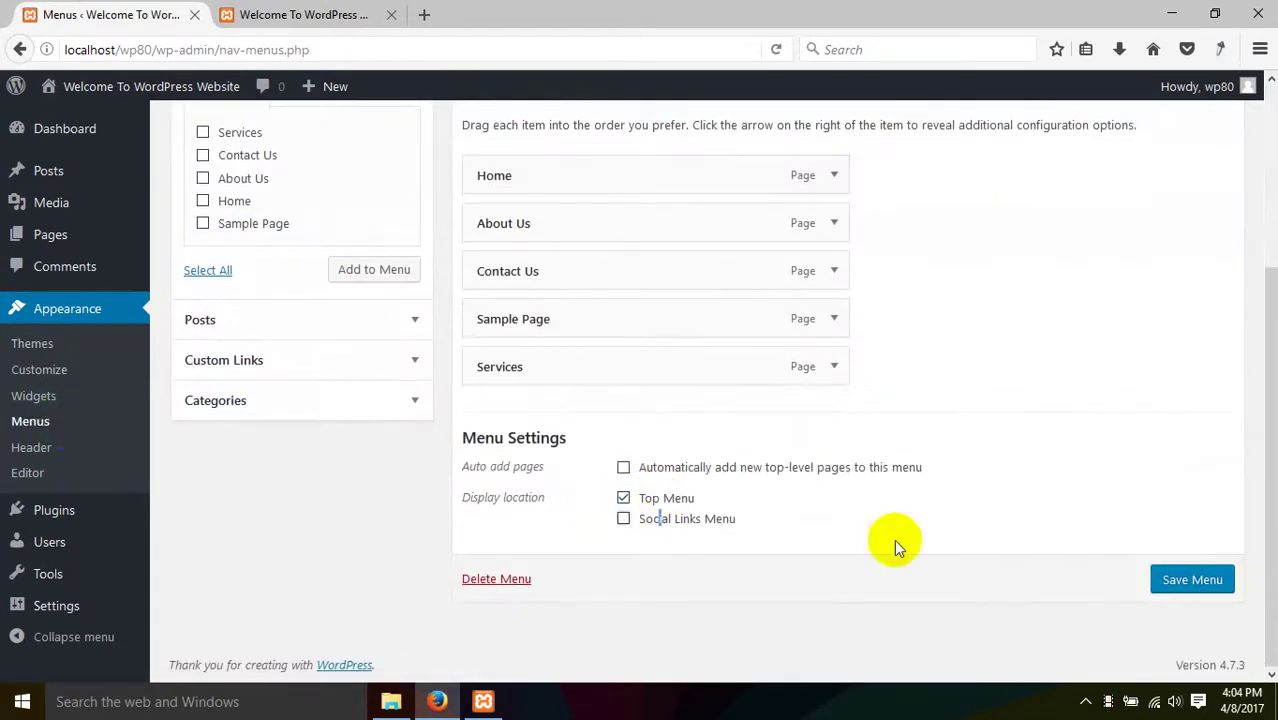
{"action": "left_click", "coordinate": [1200, 593]}
{"action": "left_click", "coordinate": [300, 14]}
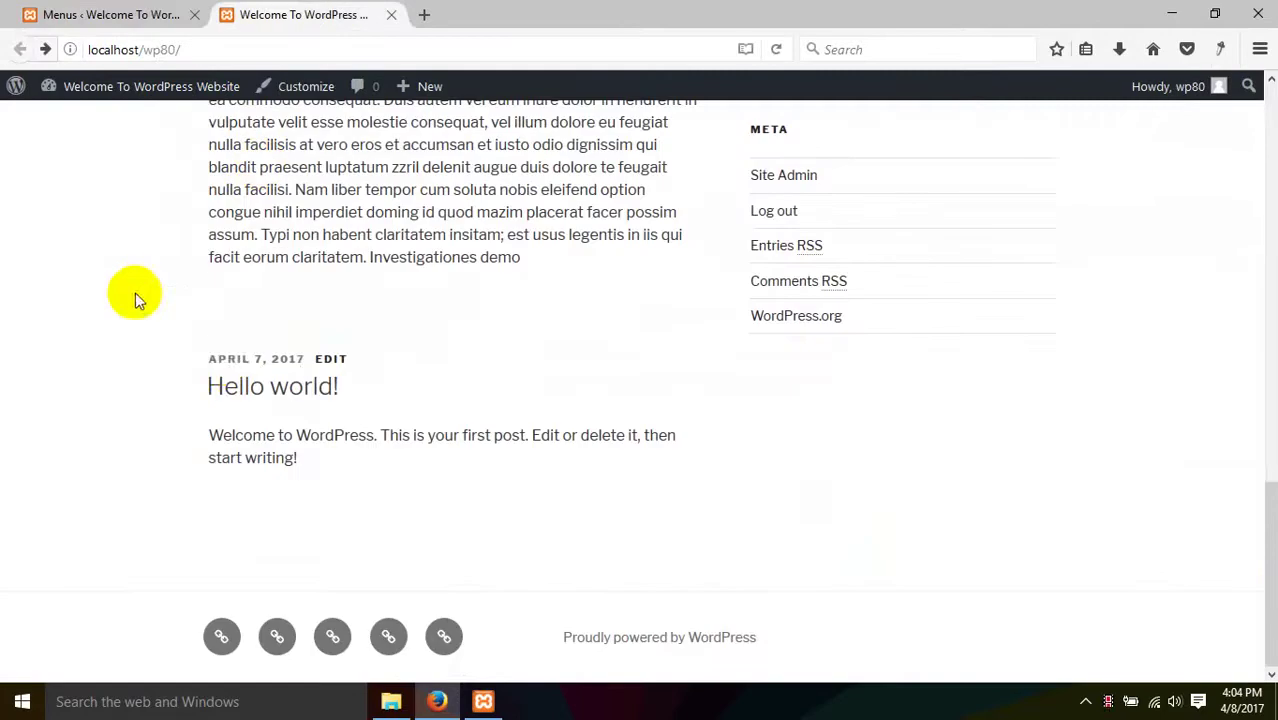
{"action": "right_click", "coordinate": [128, 338]}
{"action": "left_click", "coordinate": [223, 358]}
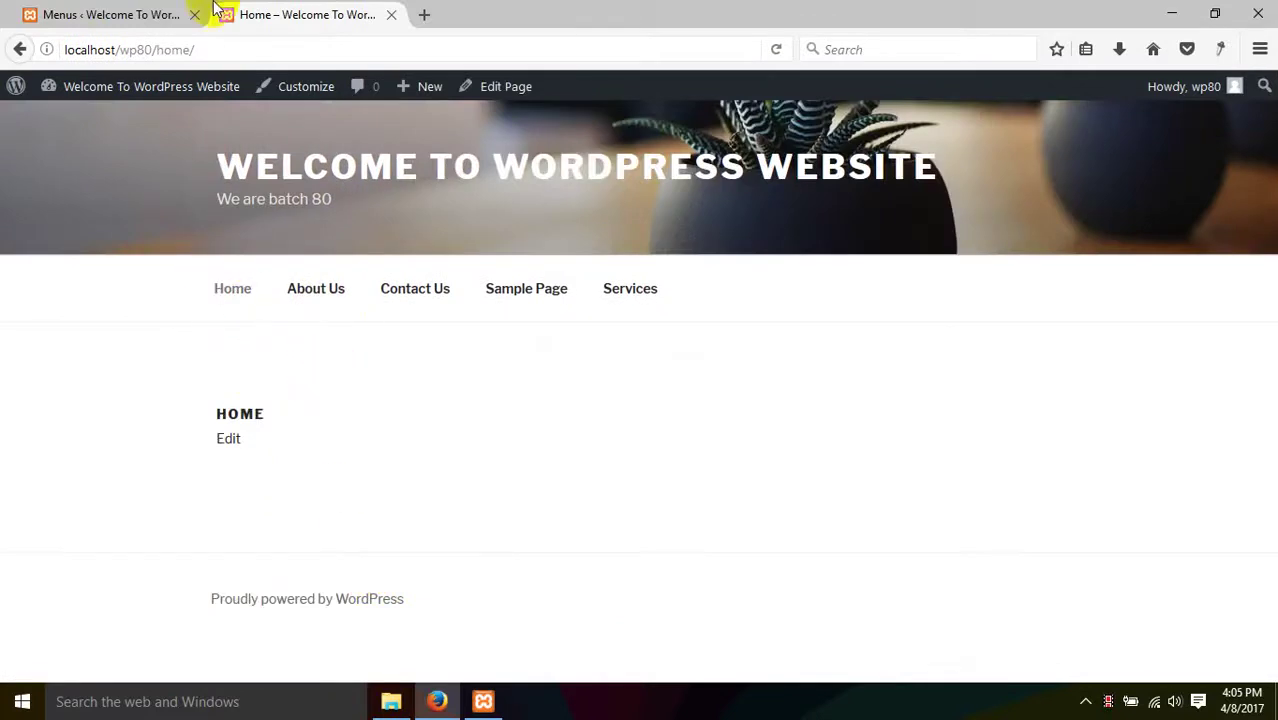
- Drag Sample Page under About Us as an indented sub-item, save, and reload the Home page
{"action": "left_click", "coordinate": [203, 14]}
{"action": "scroll", "coordinate": [579, 388], "scroll_direction": "down", "scroll_amount": 2}
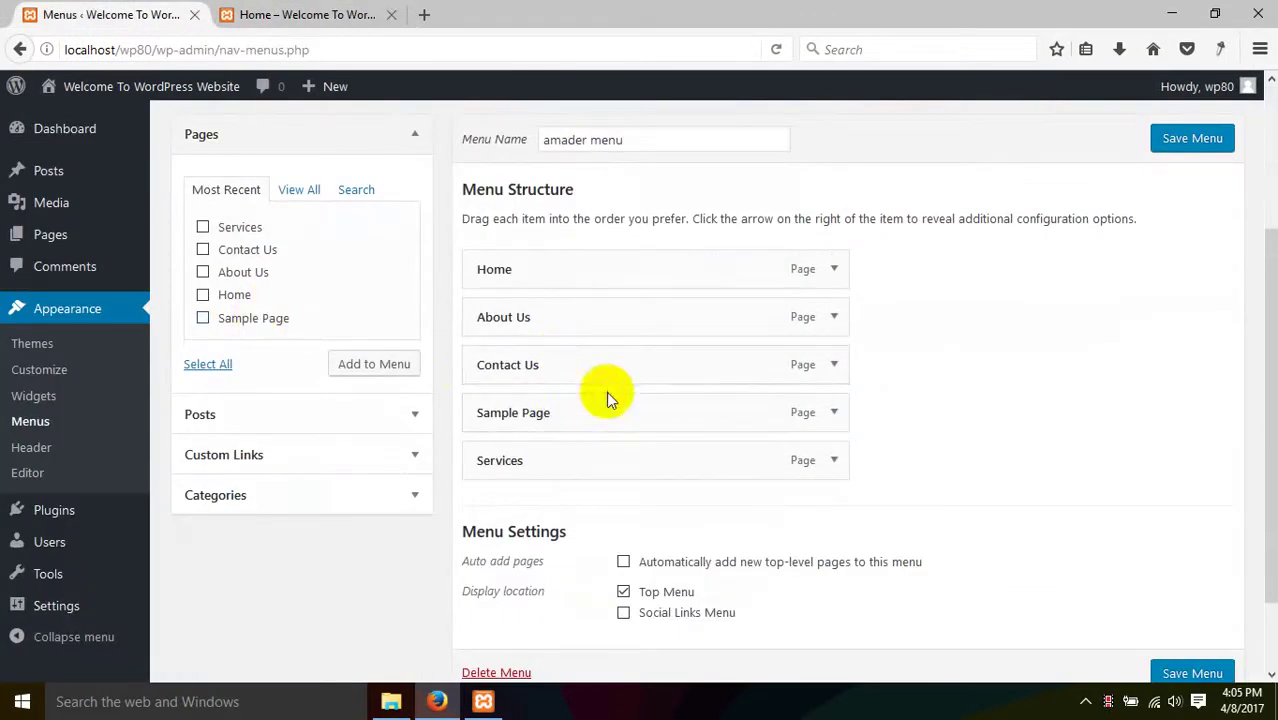
{"action": "left_click_drag", "start_coordinate": [599, 408], "coordinate": [620, 362]}
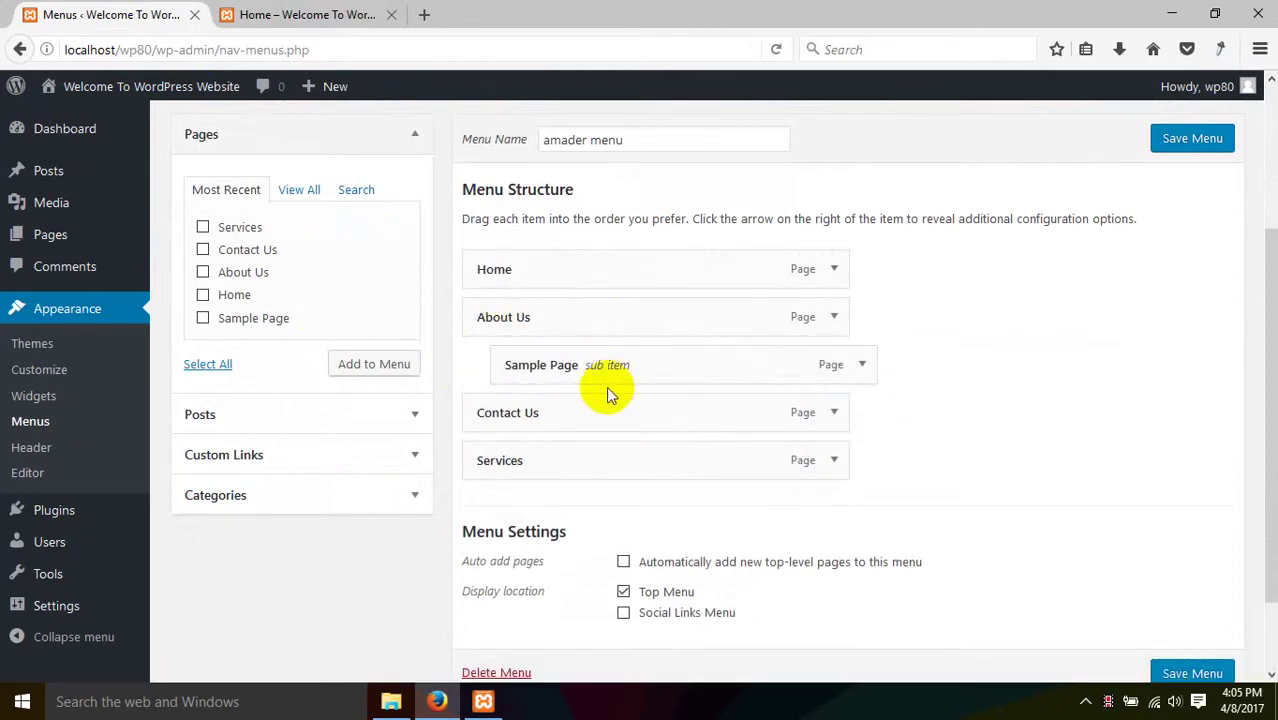
{"action": "left_click_drag", "start_coordinate": [534, 374], "coordinate": [690, 371]}
{"action": "scroll", "coordinate": [960, 470], "scroll_direction": "down", "scroll_amount": 2}
{"action": "left_click", "coordinate": [1220, 590]}
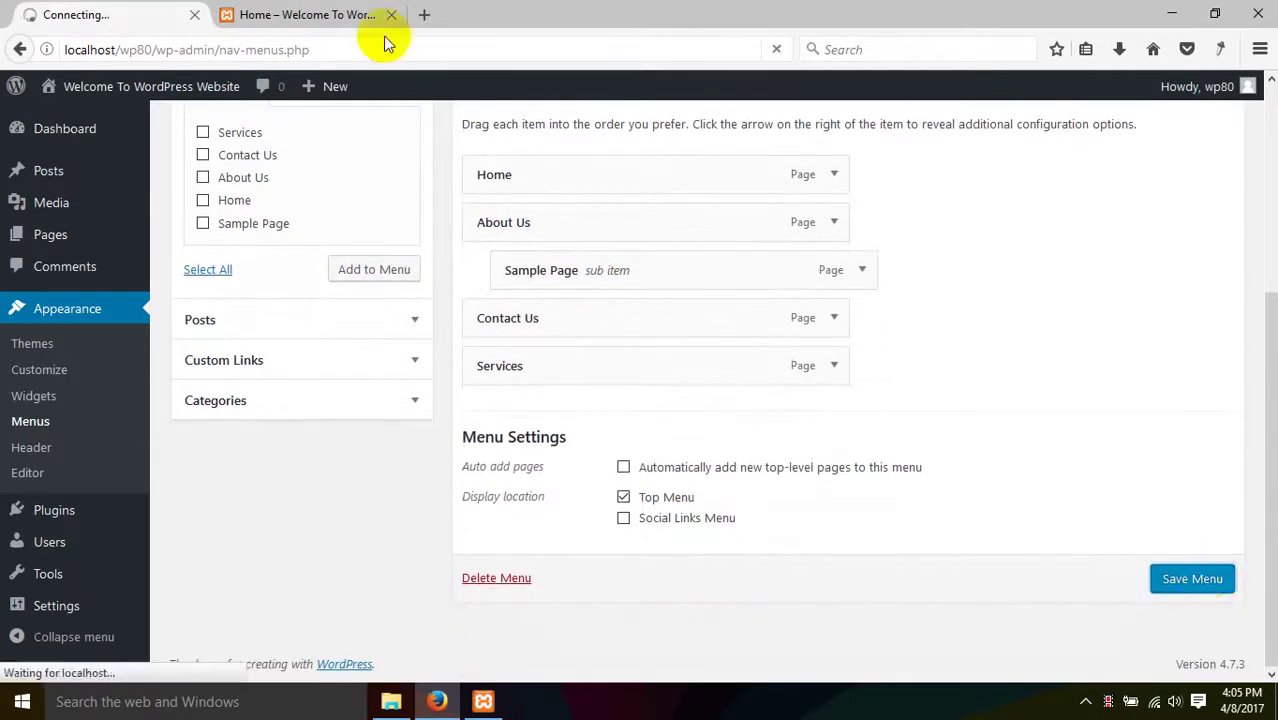
{"action": "left_click", "coordinate": [330, 14]}
{"action": "right_click", "coordinate": [167, 411]}
{"action": "left_click", "coordinate": [279, 428]}
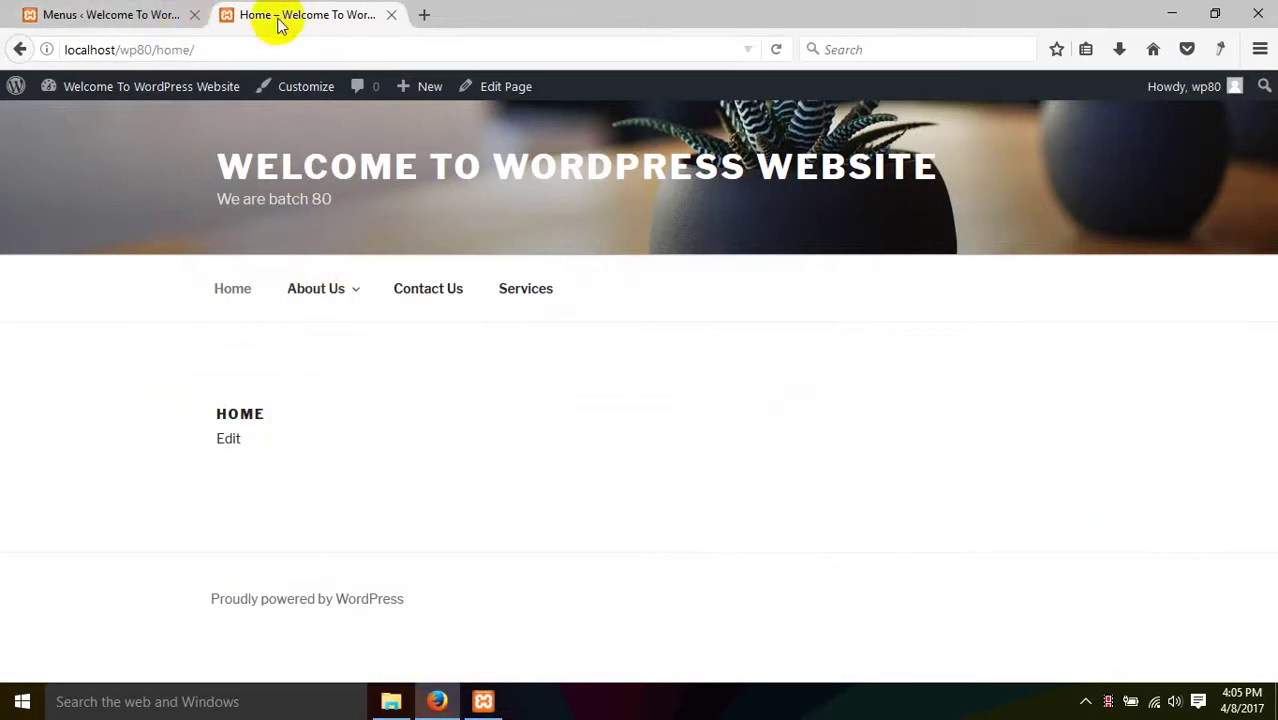
- Inspect the site title and give it an inline 'color: brown' style in Developer Tools
{"action": "right_click", "coordinate": [432, 167]}
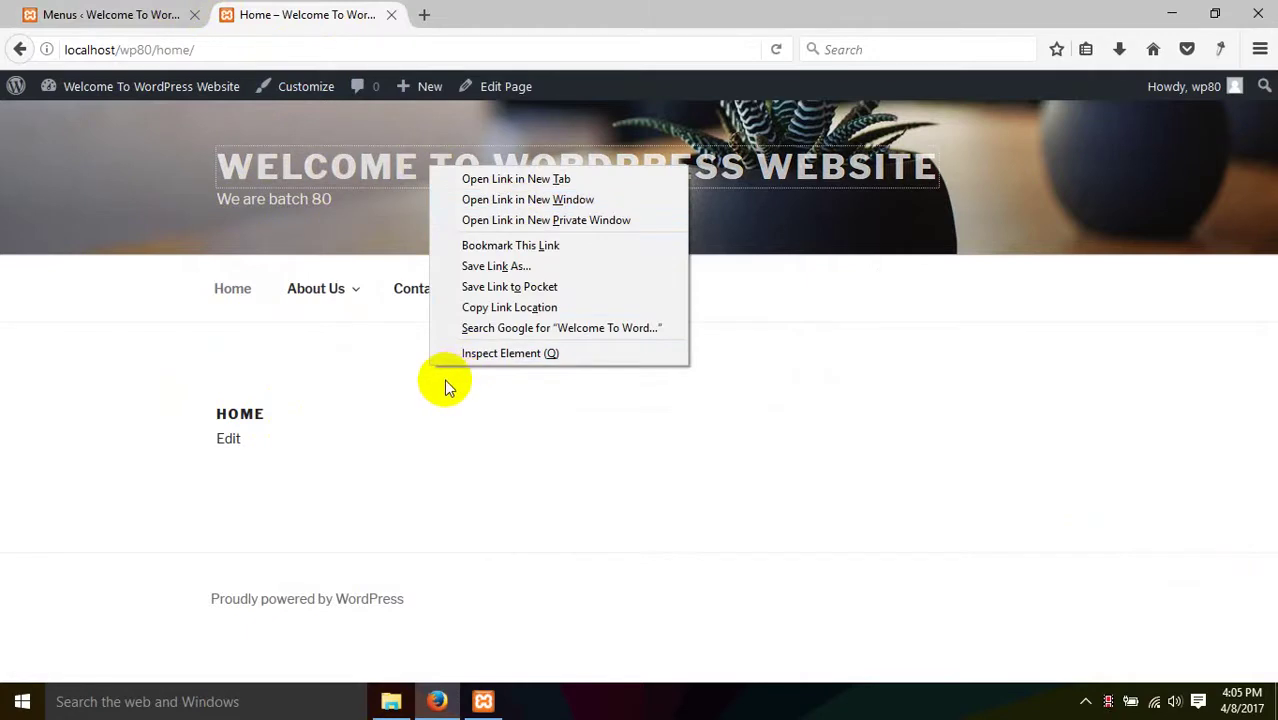
{"action": "left_click", "coordinate": [530, 356]}
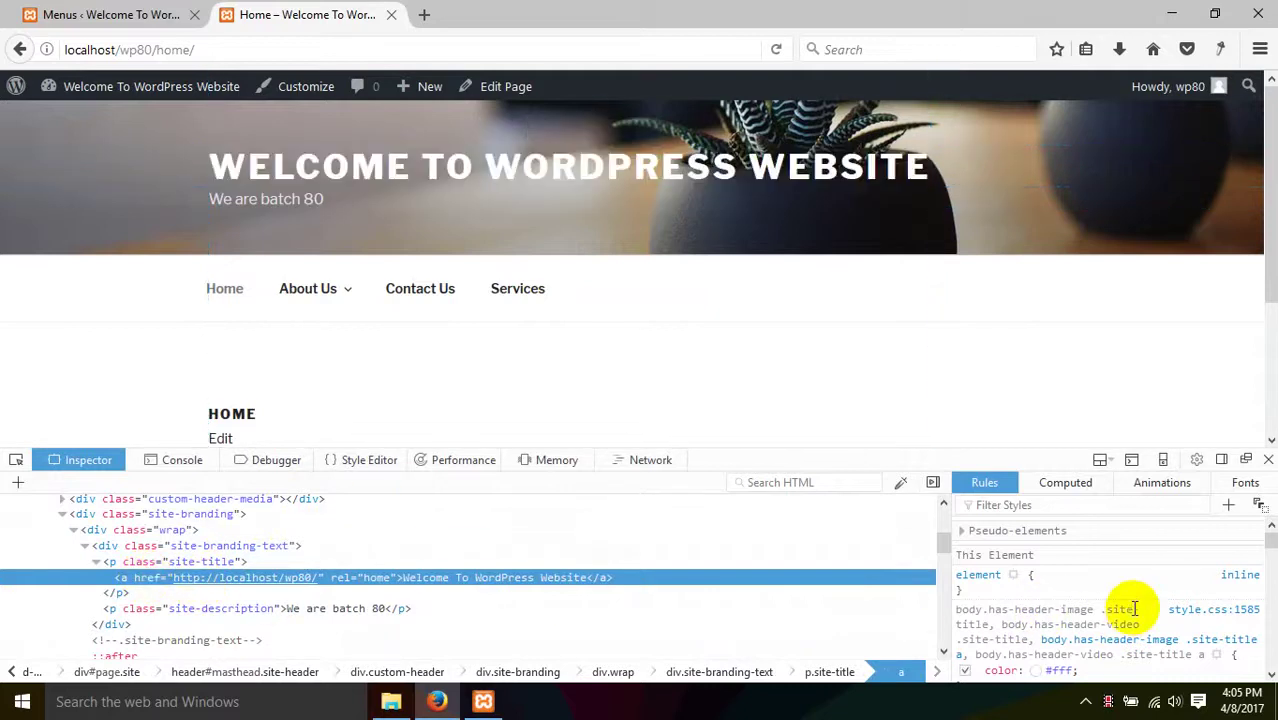
{"action": "left_click", "coordinate": [1087, 591]}
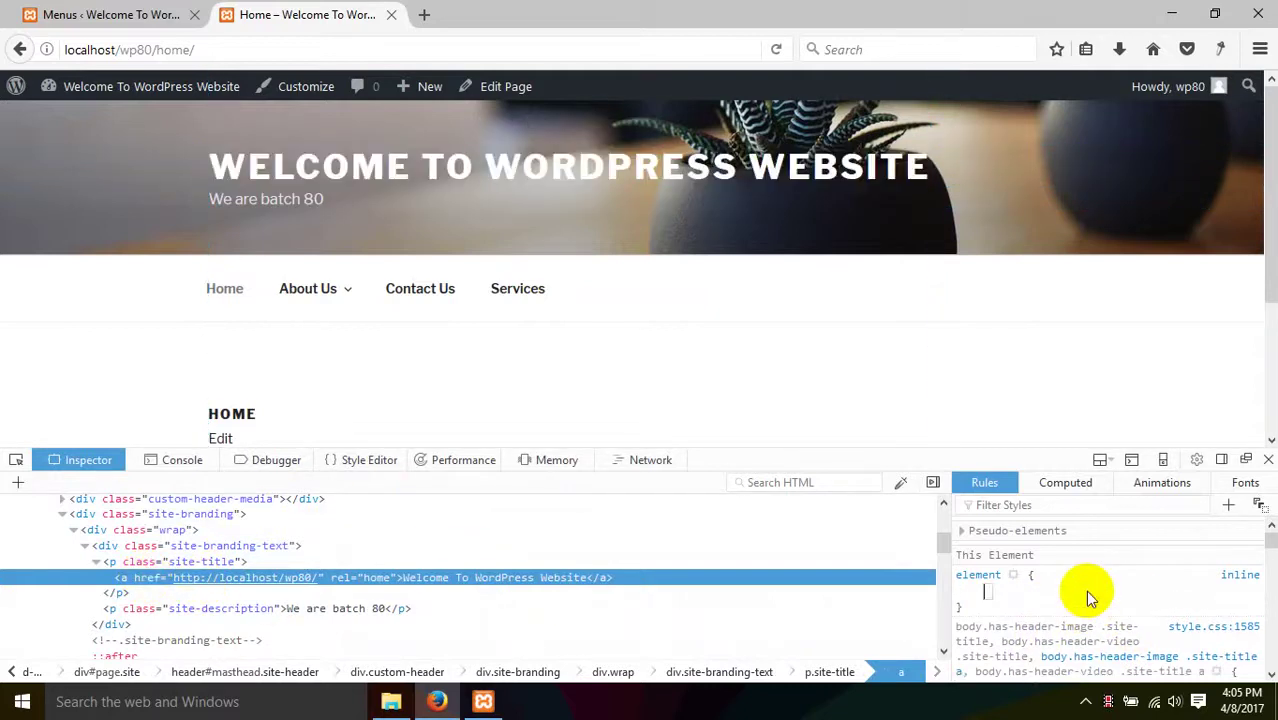
{"action": "type", "text": "color"}
{"action": "key", "text": "Tab"}
{"action": "type", "text": "reed"}
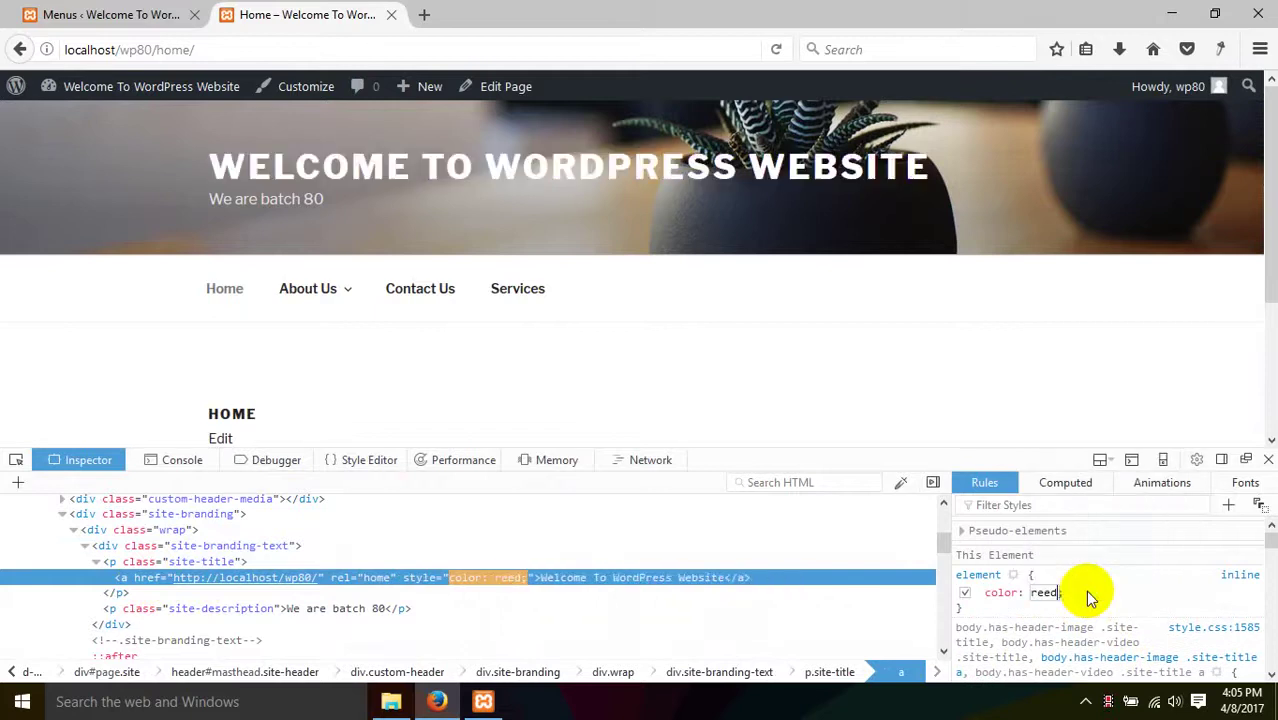
{"action": "key", "text": "BackSpace"}
{"action": "key", "text": "BackSpace"}
{"action": "key", "text": "BackSpace"}
{"action": "key", "text": "BackSpace"}
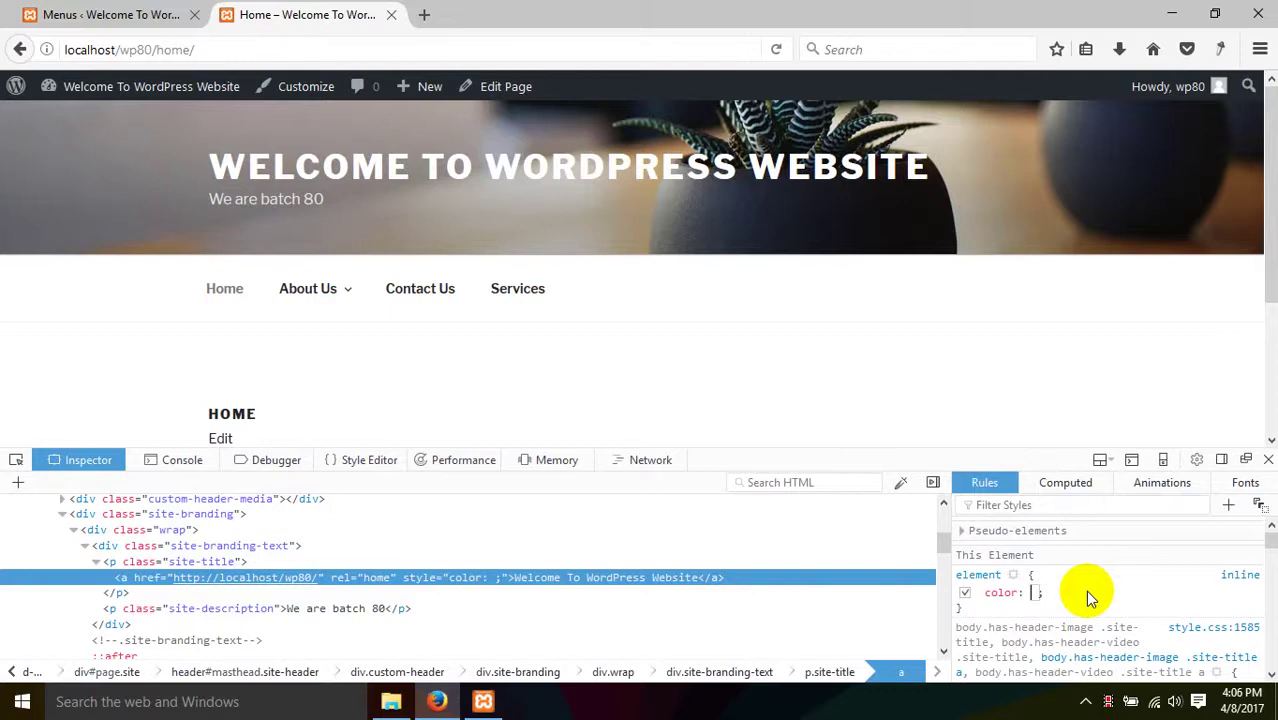
{"action": "type", "text": "br"}
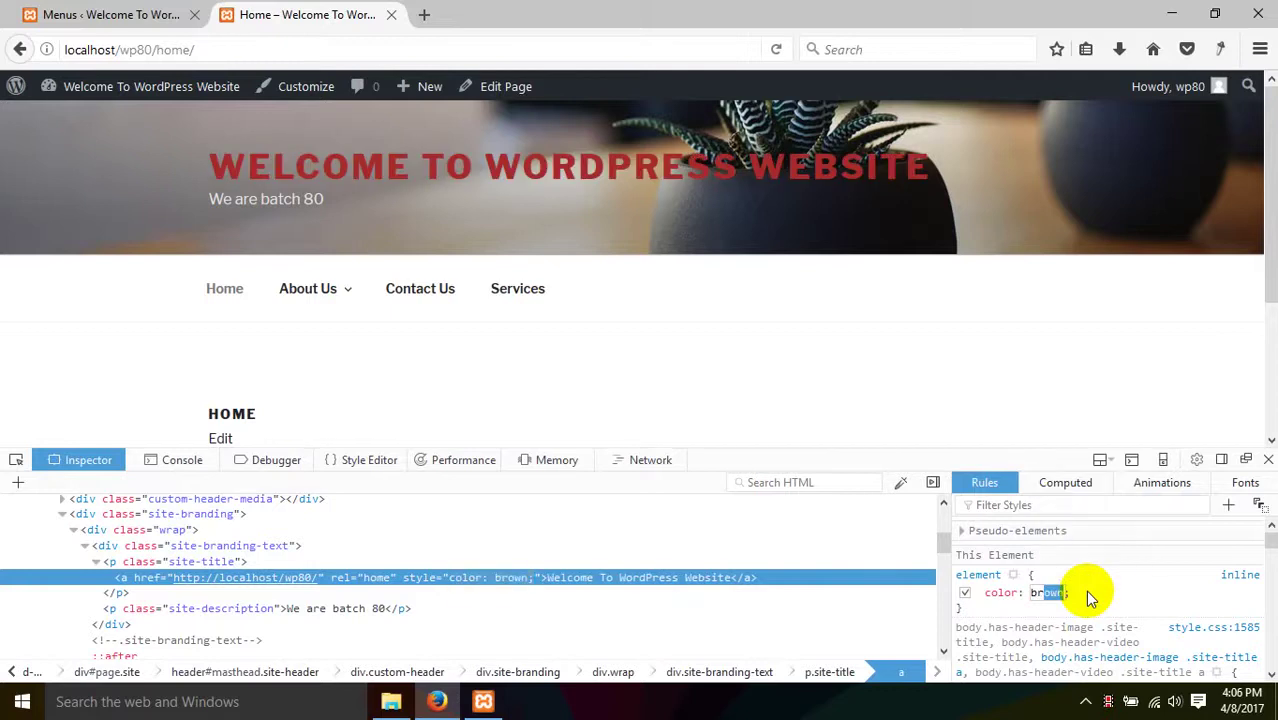
{"action": "key", "text": "Return"}
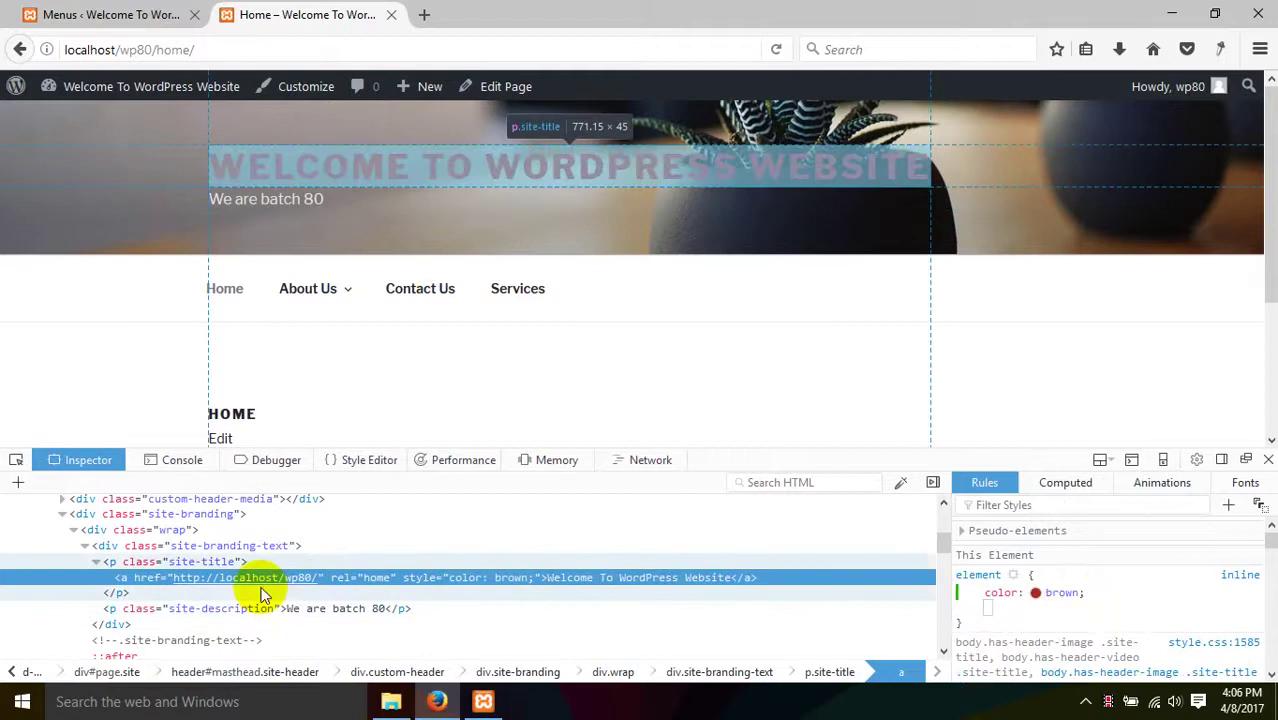
{"action": "double_click", "coordinate": [214, 562]}
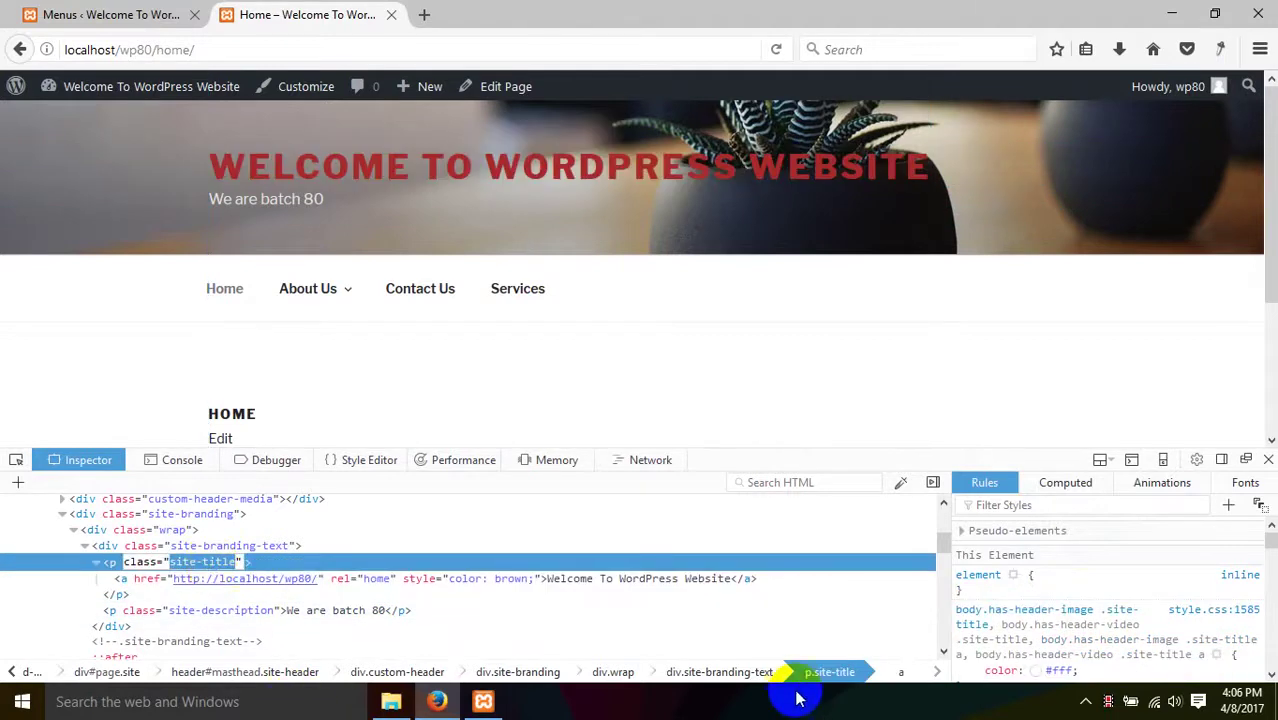
- Go from File Explorer back to Firefox's WordPress Menus tab
{"action": "left_click", "coordinate": [391, 702]}
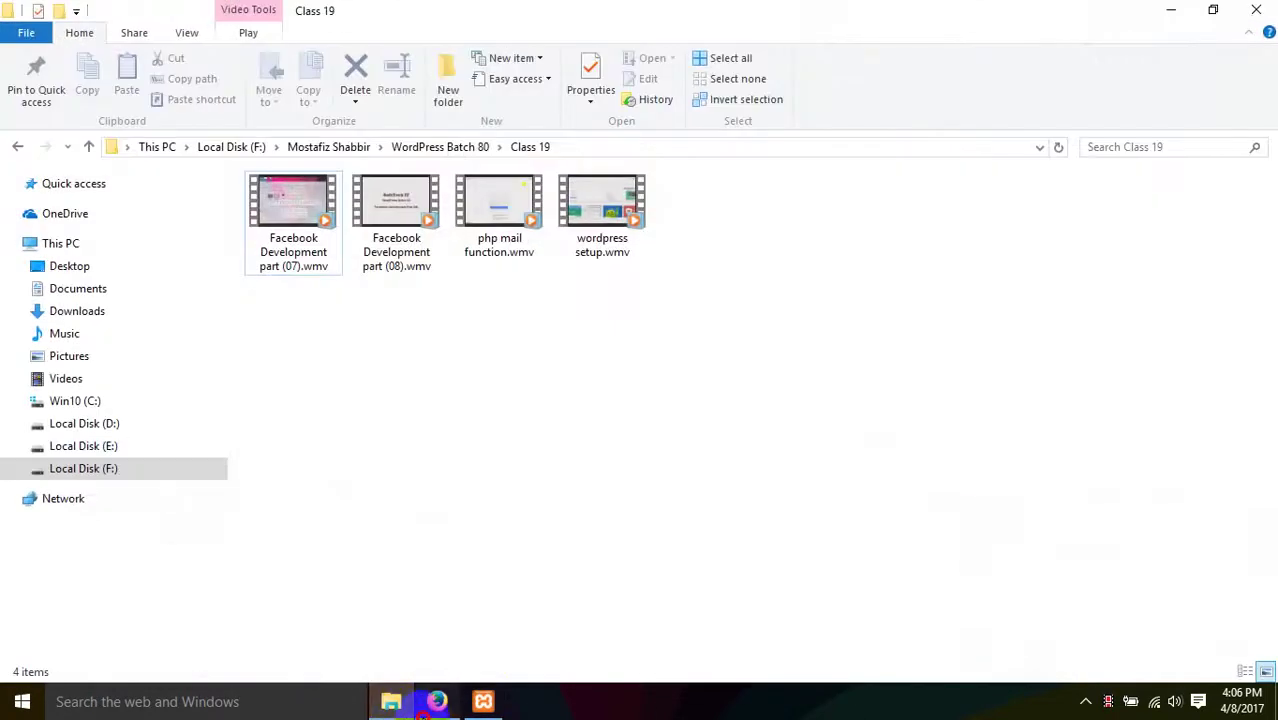
{"action": "left_click", "coordinate": [437, 702]}
{"action": "left_click", "coordinate": [110, 14]}
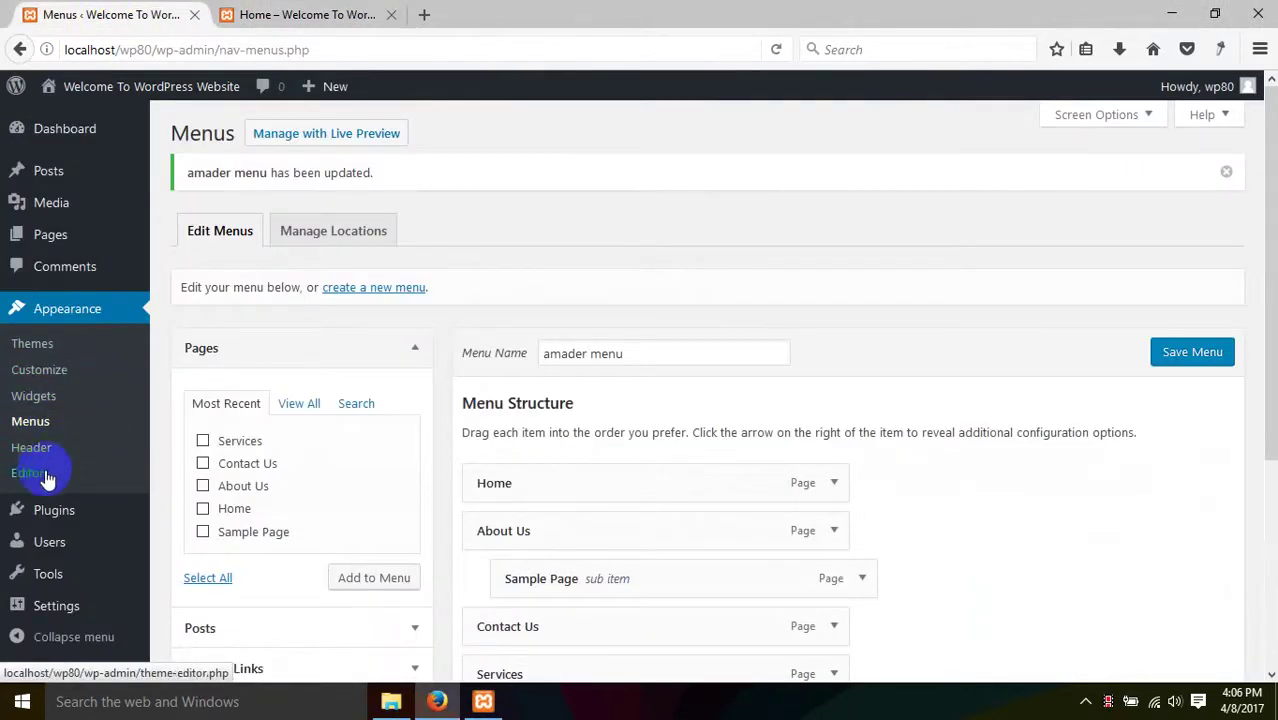
- Open the Customizer in a new tab and publish a '.site-title a' brown color rule in Additional CSS
{"action": "right_click", "coordinate": [45, 370]}
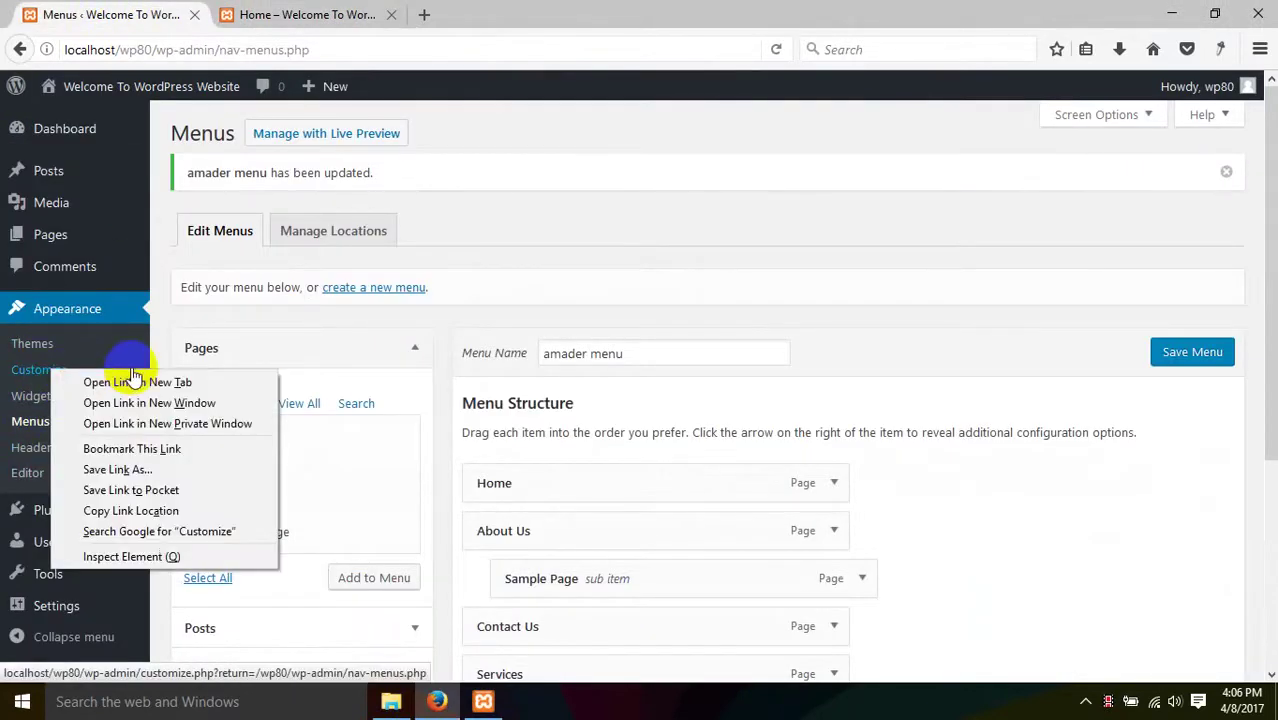
{"action": "left_click", "coordinate": [128, 380]}
{"action": "left_click", "coordinate": [322, 12]}
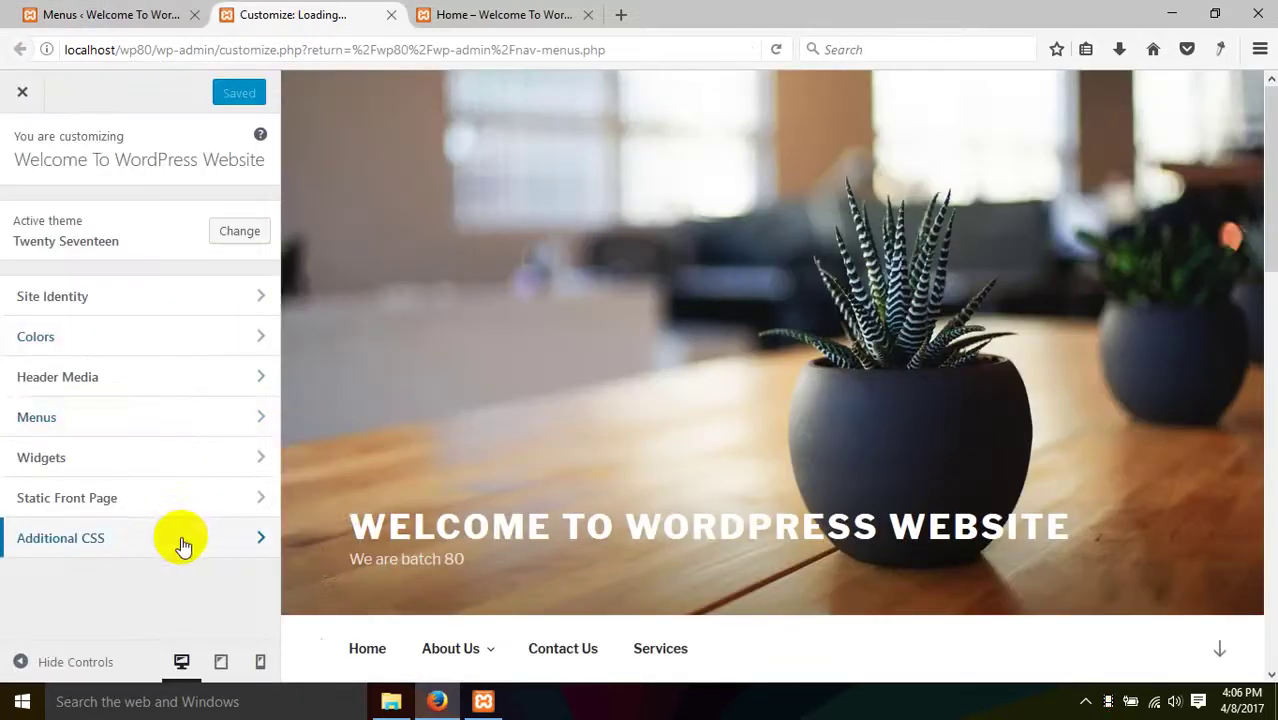
{"action": "left_click", "coordinate": [182, 545]}
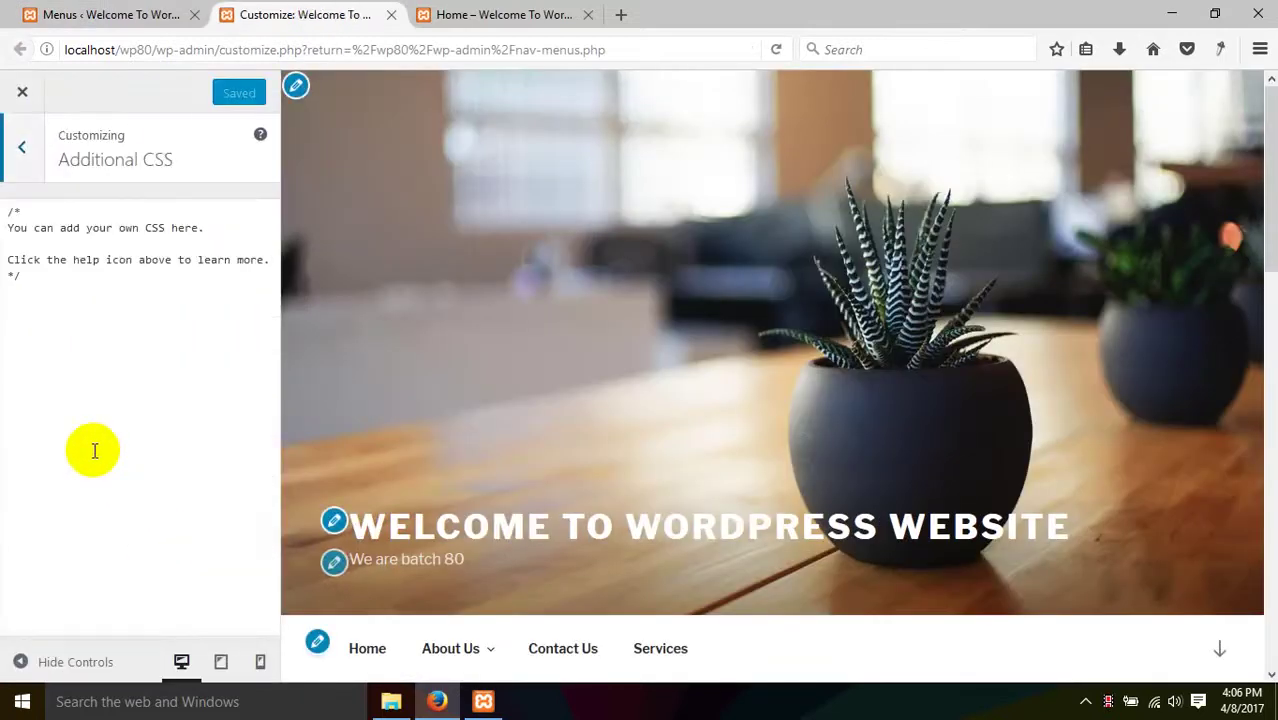
{"action": "left_click", "coordinate": [98, 286]}
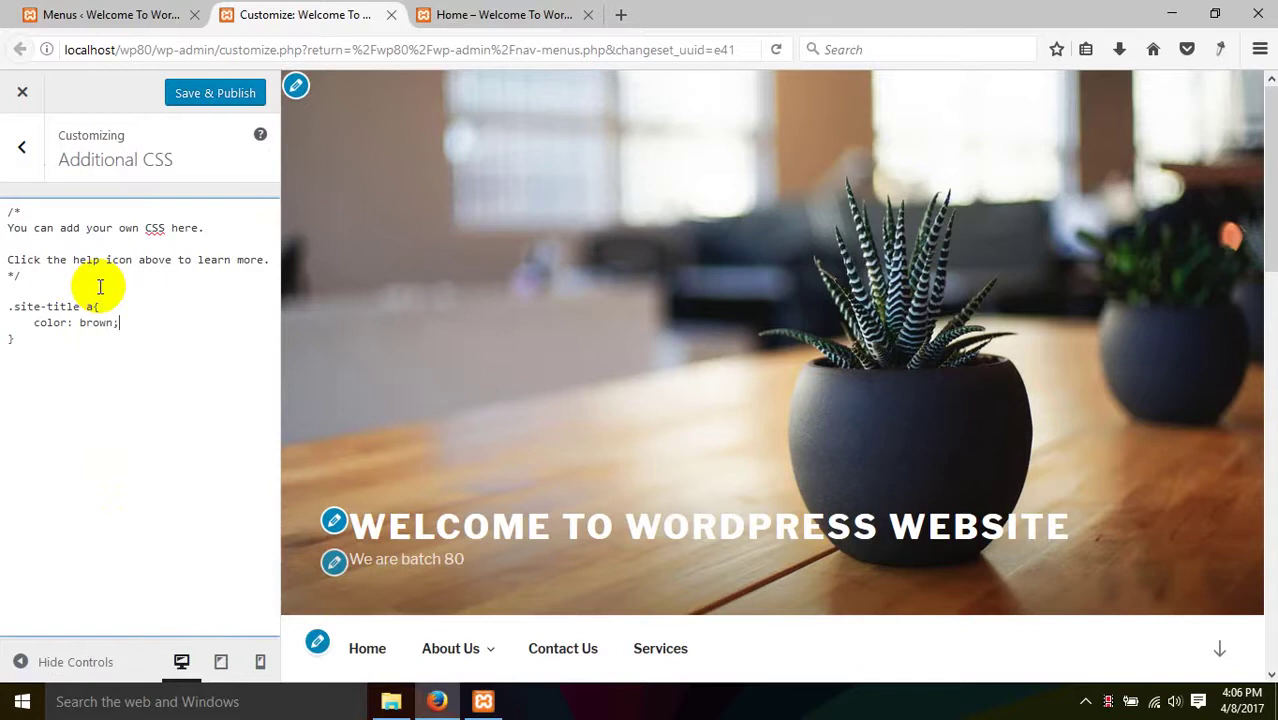
{"action": "scroll", "coordinate": [559, 488], "scroll_direction": "down", "scroll_amount": 3}
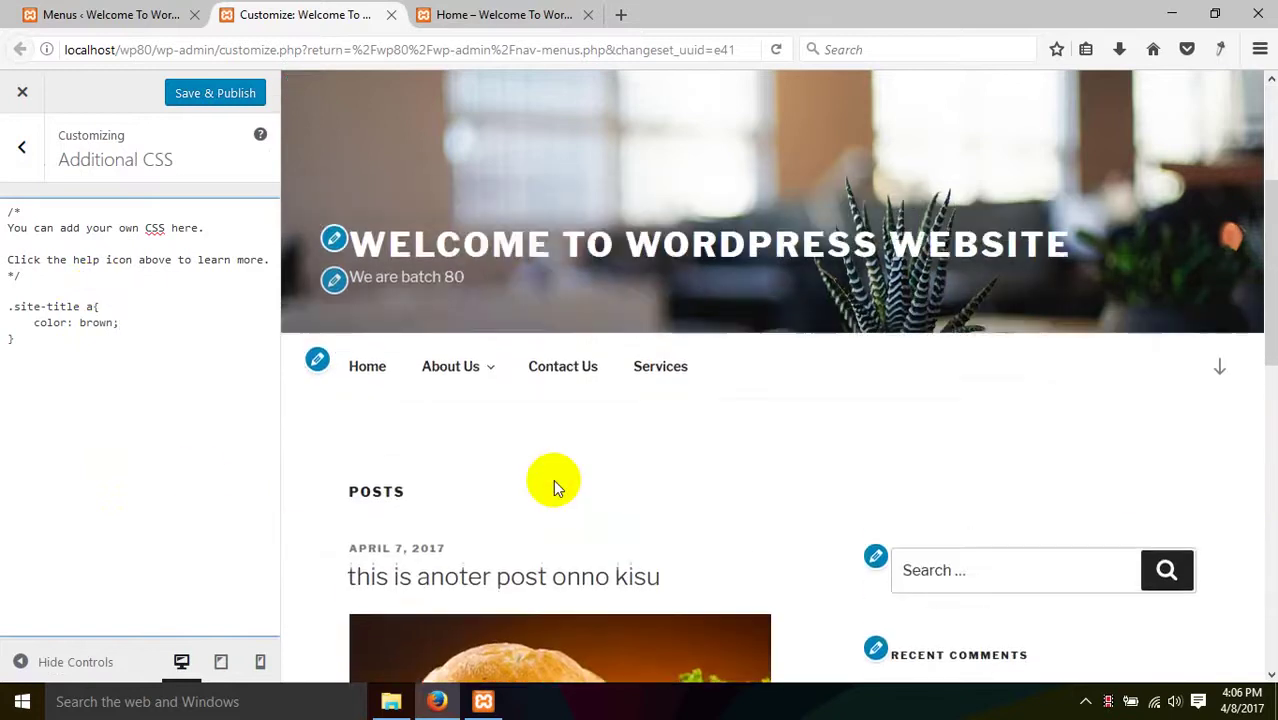
{"action": "scroll", "coordinate": [556, 486], "scroll_direction": "up", "scroll_amount": 2}
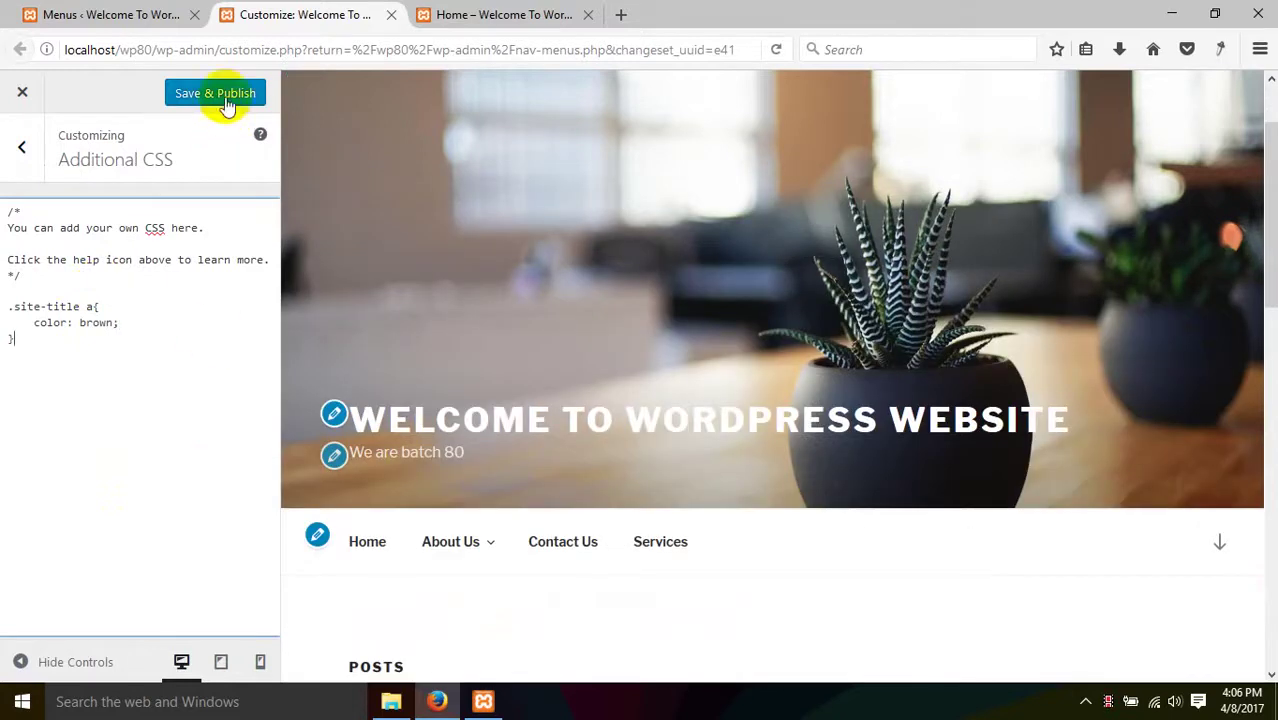
{"action": "left_click", "coordinate": [226, 94]}
- Reload the Home page and select the site-title class in the Inspector markup
{"action": "left_click", "coordinate": [415, 10]}
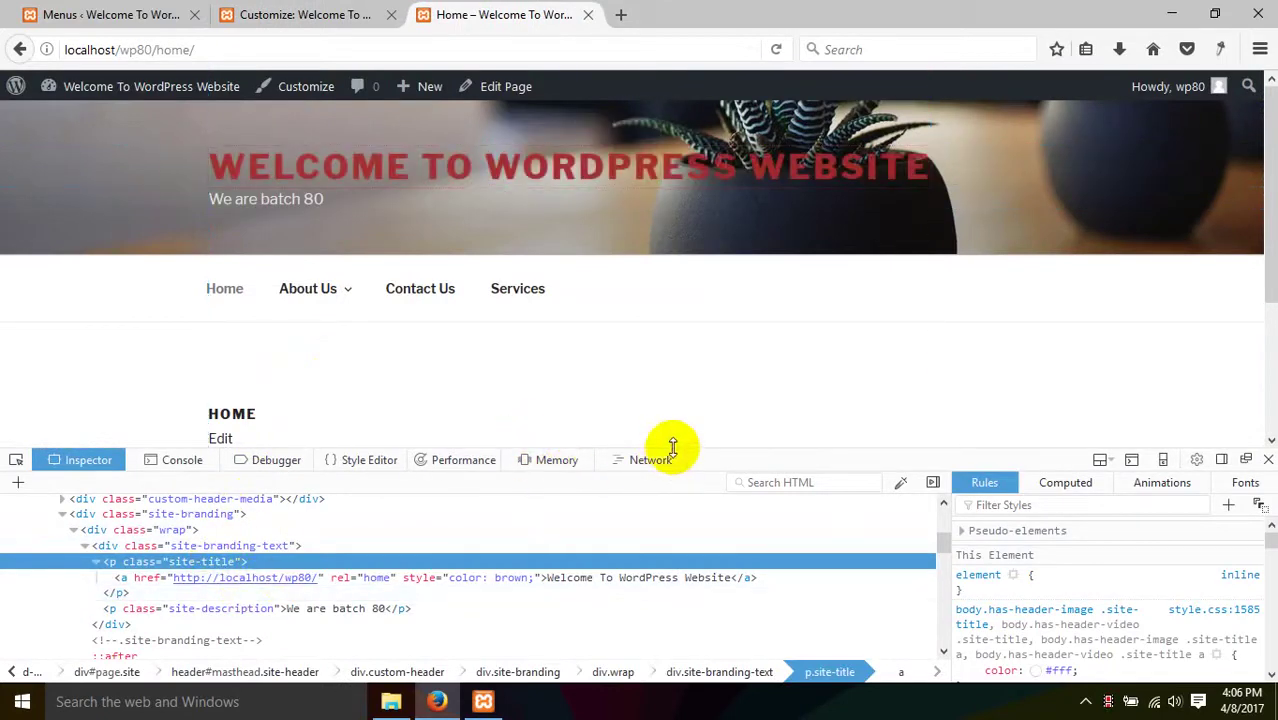
{"action": "right_click", "coordinate": [679, 354]}
{"action": "left_click", "coordinate": [787, 378]}
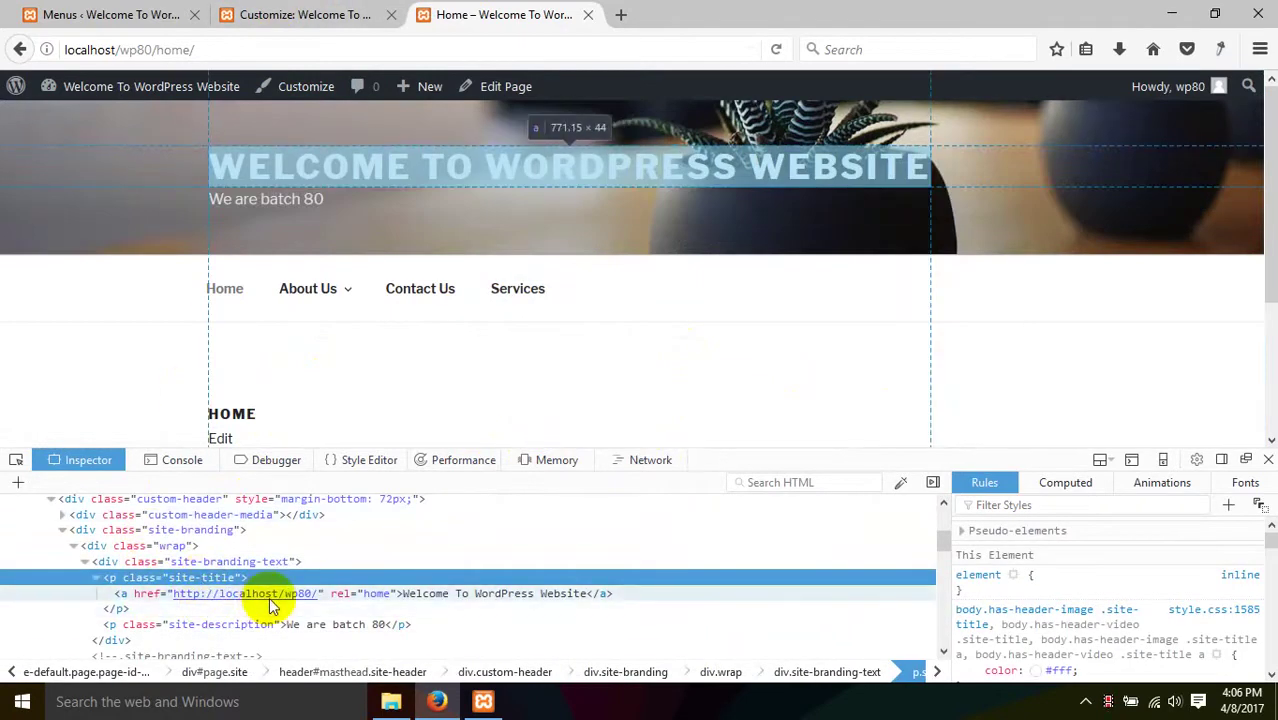
{"action": "double_click", "coordinate": [201, 579]}
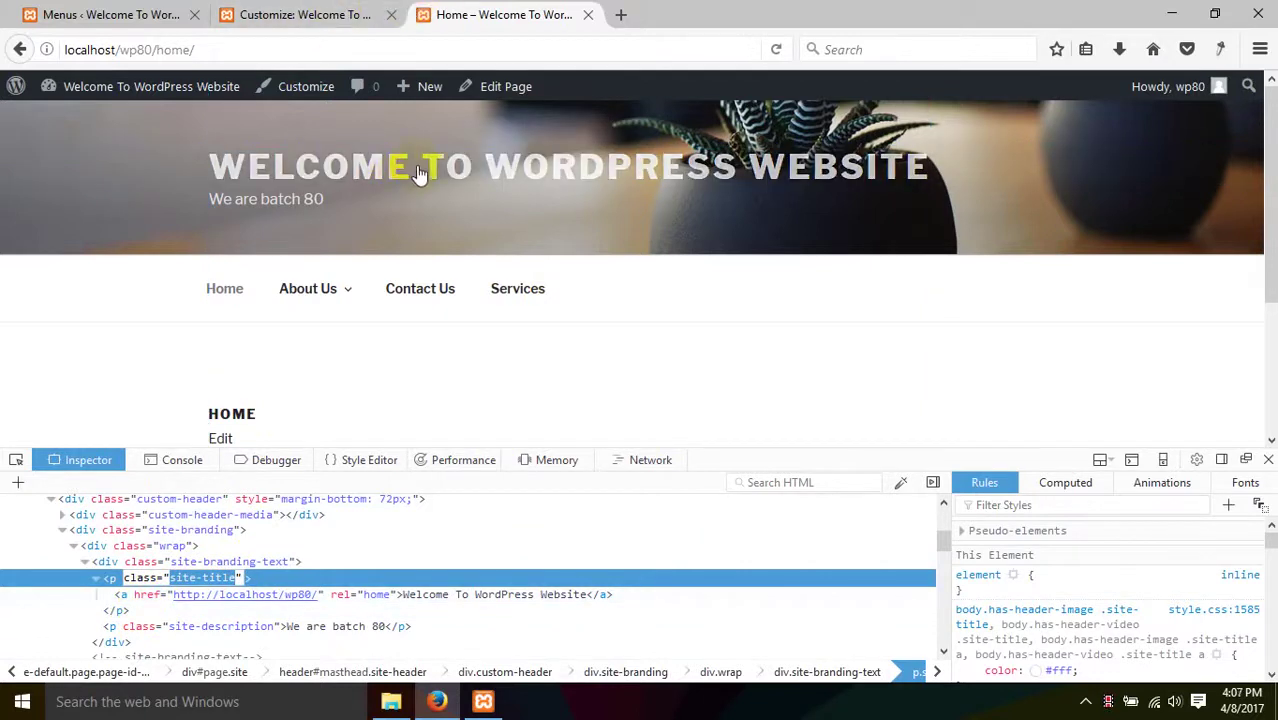
- Inspect the site-title link's rules and select its site-branding-text wrapper class
{"action": "left_click", "coordinate": [140, 594]}
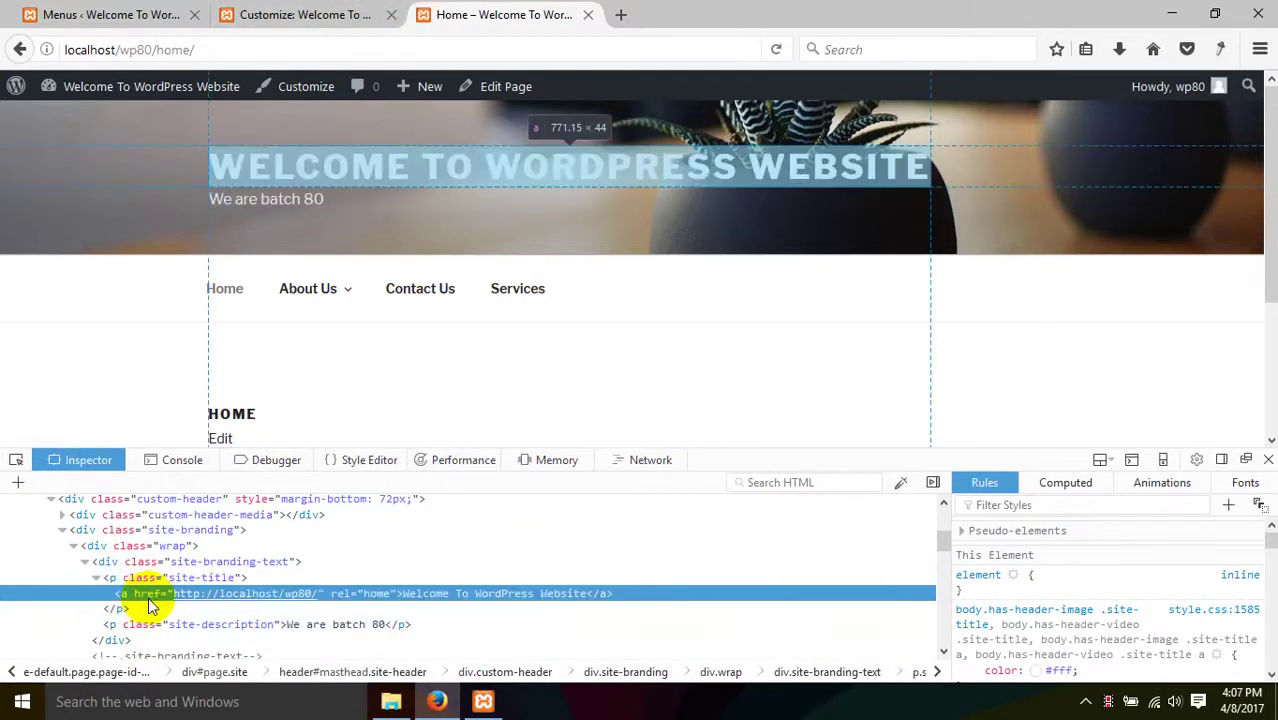
{"action": "scroll", "coordinate": [1184, 640], "scroll_direction": "down", "scroll_amount": 5}
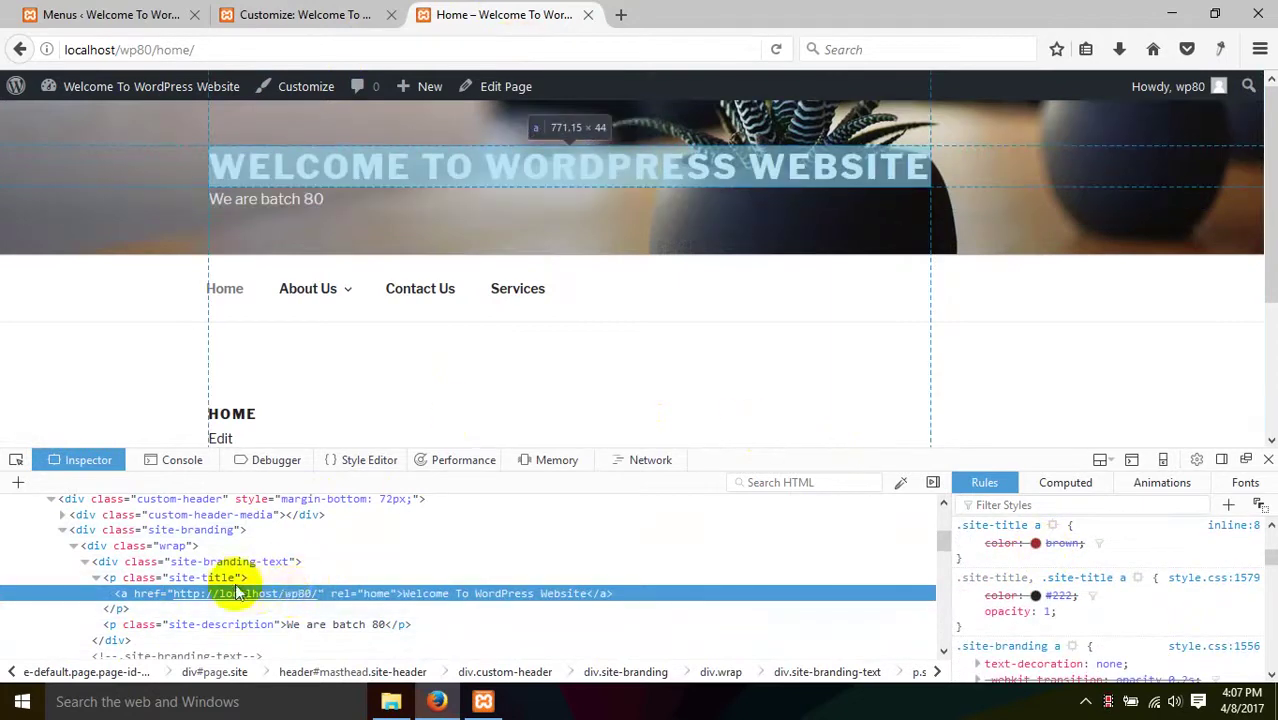
{"action": "double_click", "coordinate": [208, 563]}
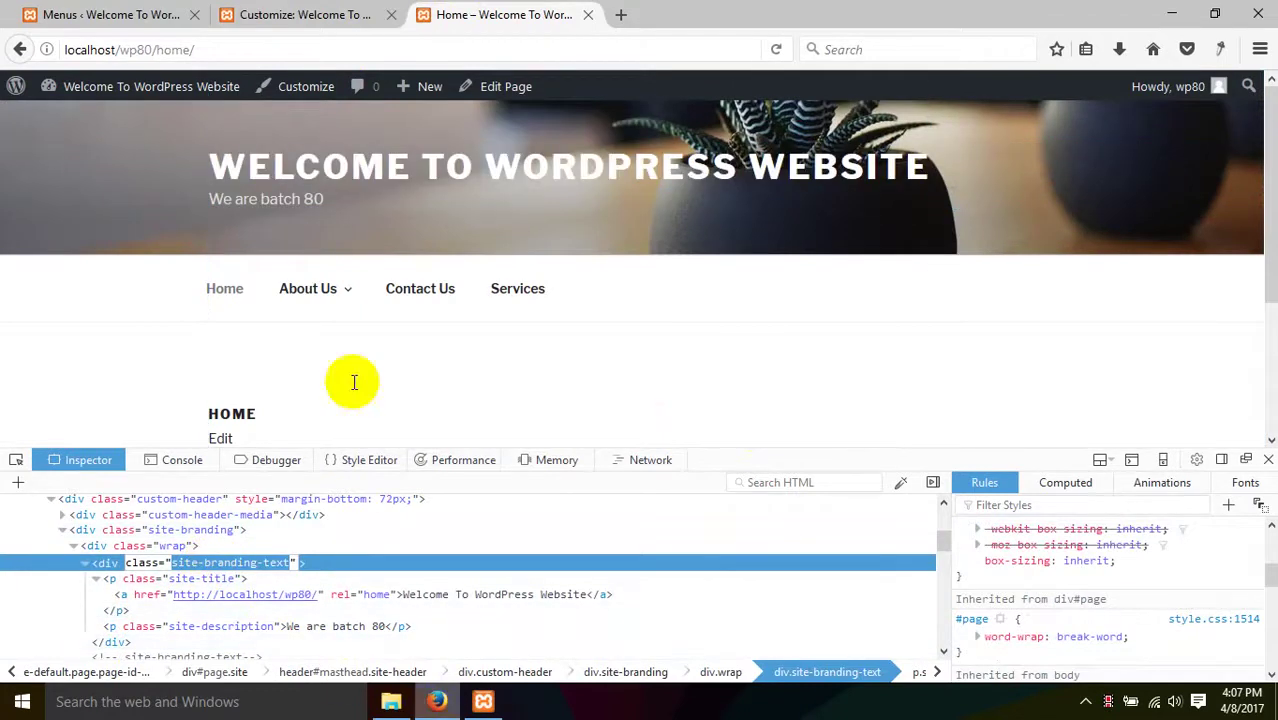
{"action": "left_click", "coordinate": [233, 10]}
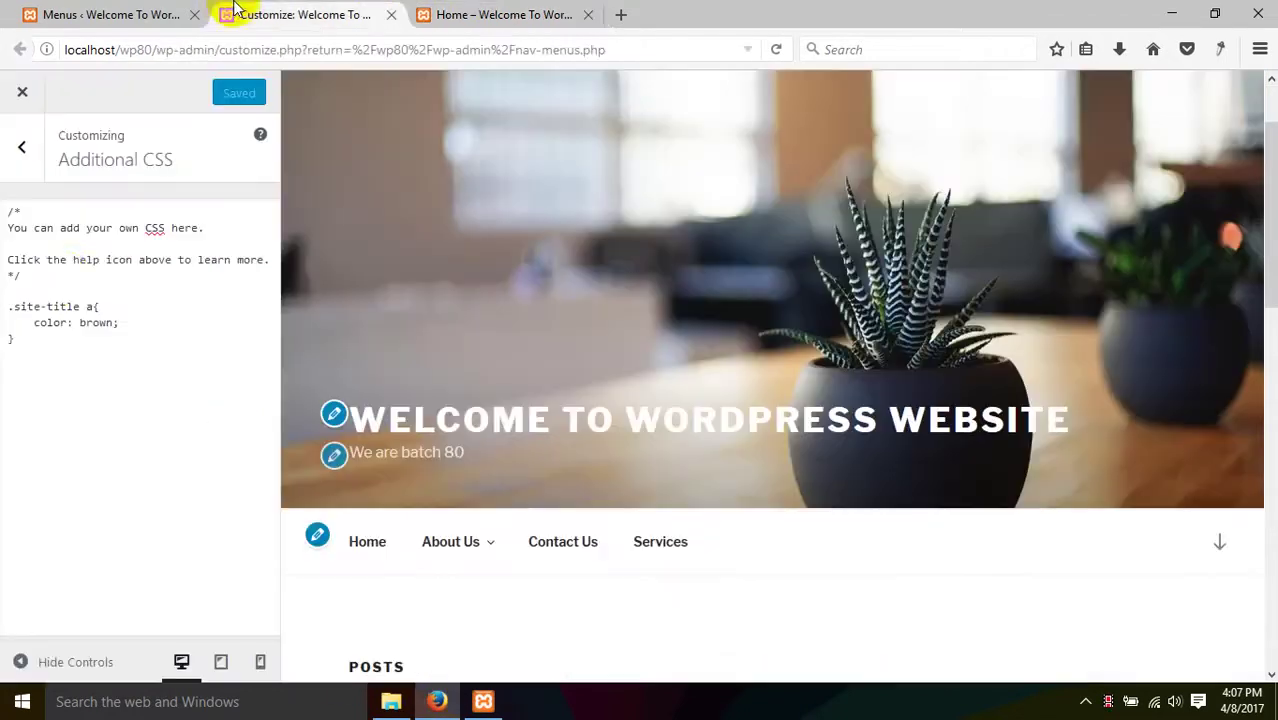
- Change the rule's selector to '.site-branding-text p.site-title a' and publish the CSS
{"action": "left_click", "coordinate": [10, 315]}
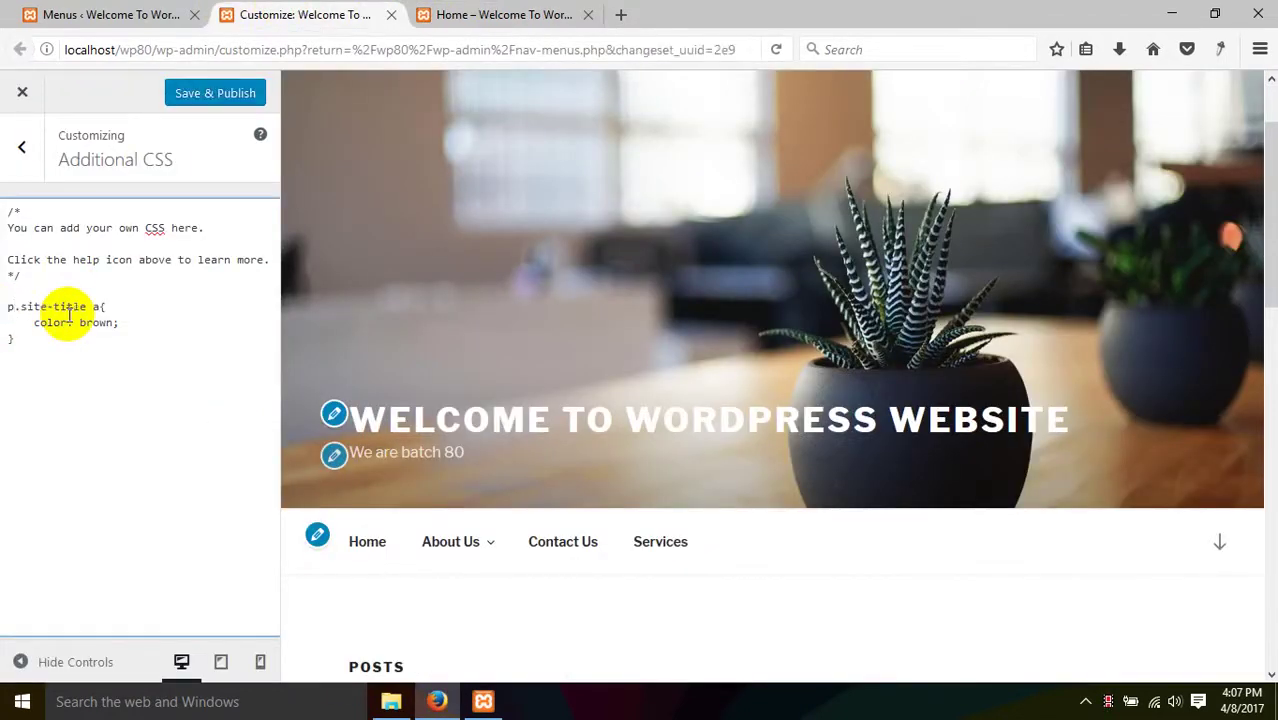
{"action": "left_click", "coordinate": [217, 100]}
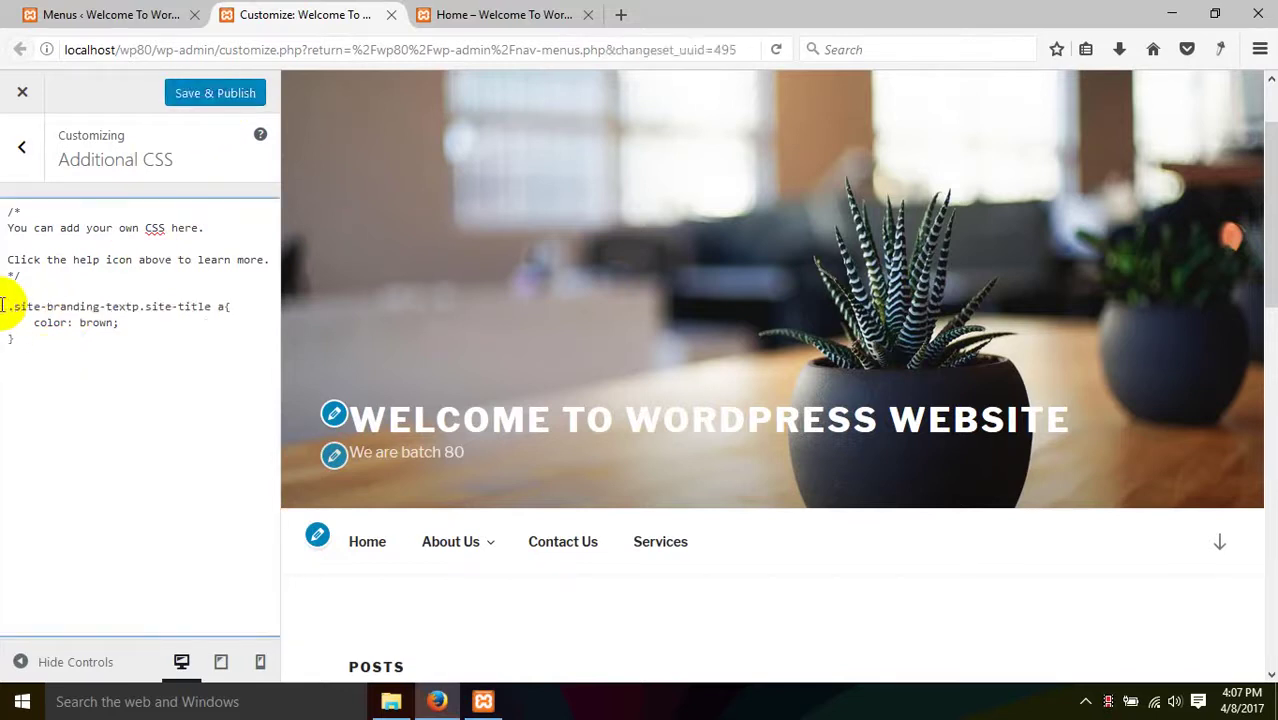
{"action": "left_click", "coordinate": [123, 415]}
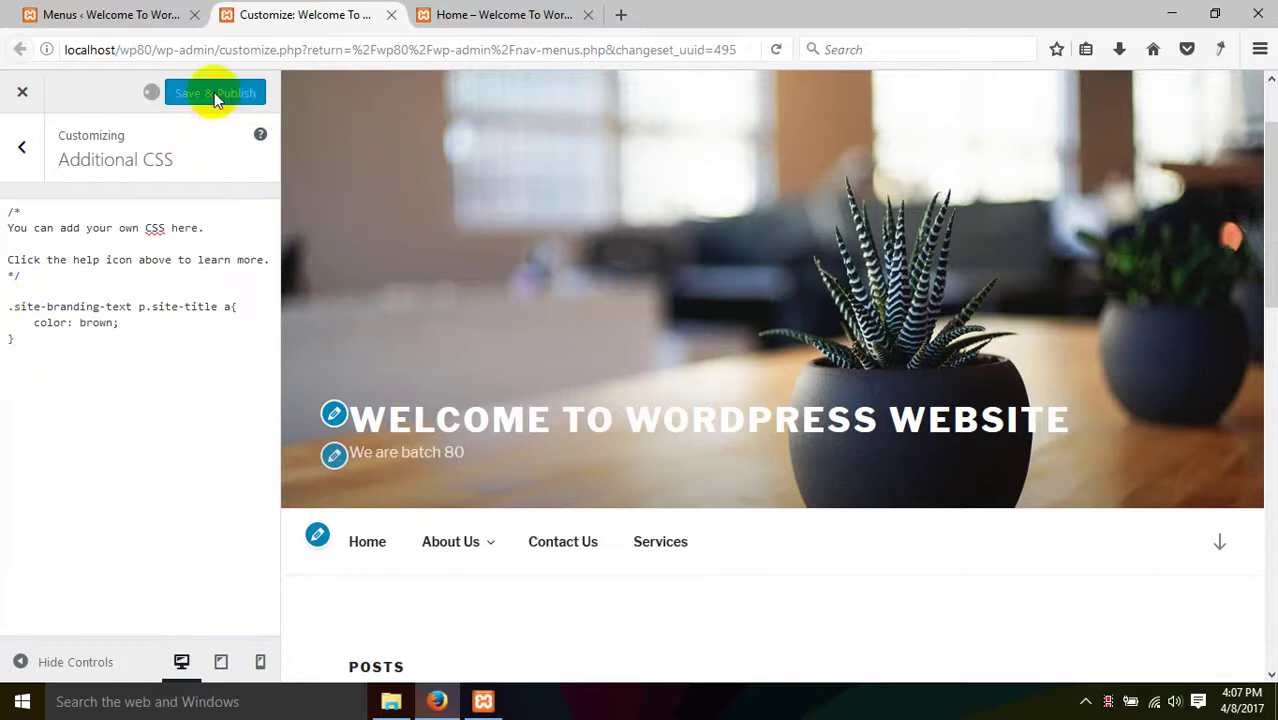
- Reload the Home page to confirm the site title now appears brown
{"action": "left_click", "coordinate": [495, 14]}
{"action": "right_click", "coordinate": [288, 246]}
{"action": "left_click", "coordinate": [399, 263]}
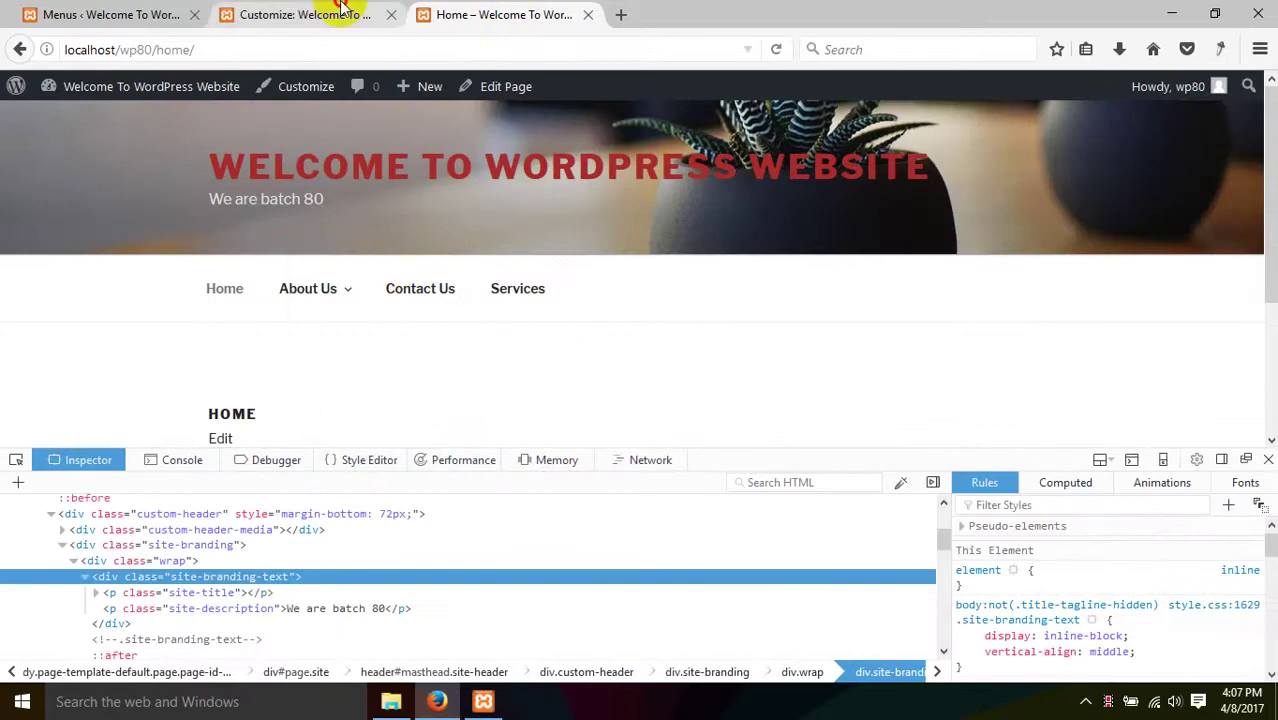
{"action": "left_click", "coordinate": [305, 14]}
{"action": "left_click", "coordinate": [495, 14]}
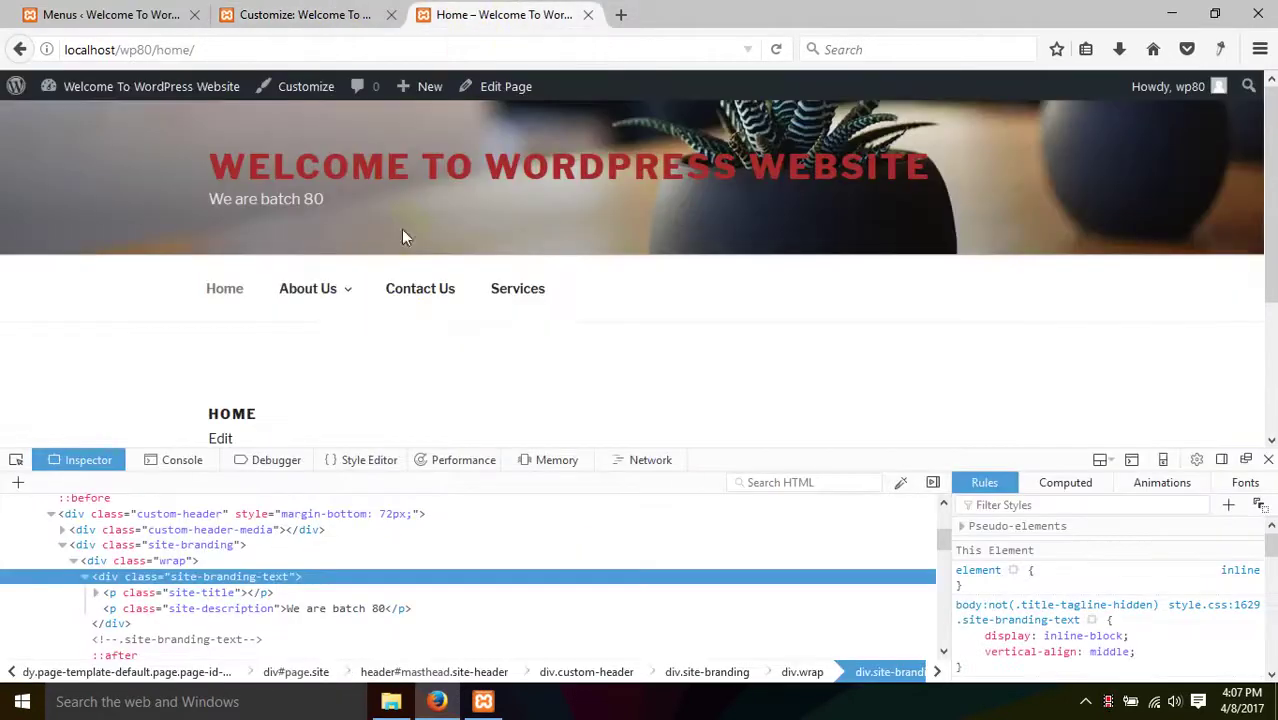
{"action": "right_click", "coordinate": [450, 320]}
{"action": "right_click", "coordinate": [847, 313]}
{"action": "left_click", "coordinate": [847, 313]}
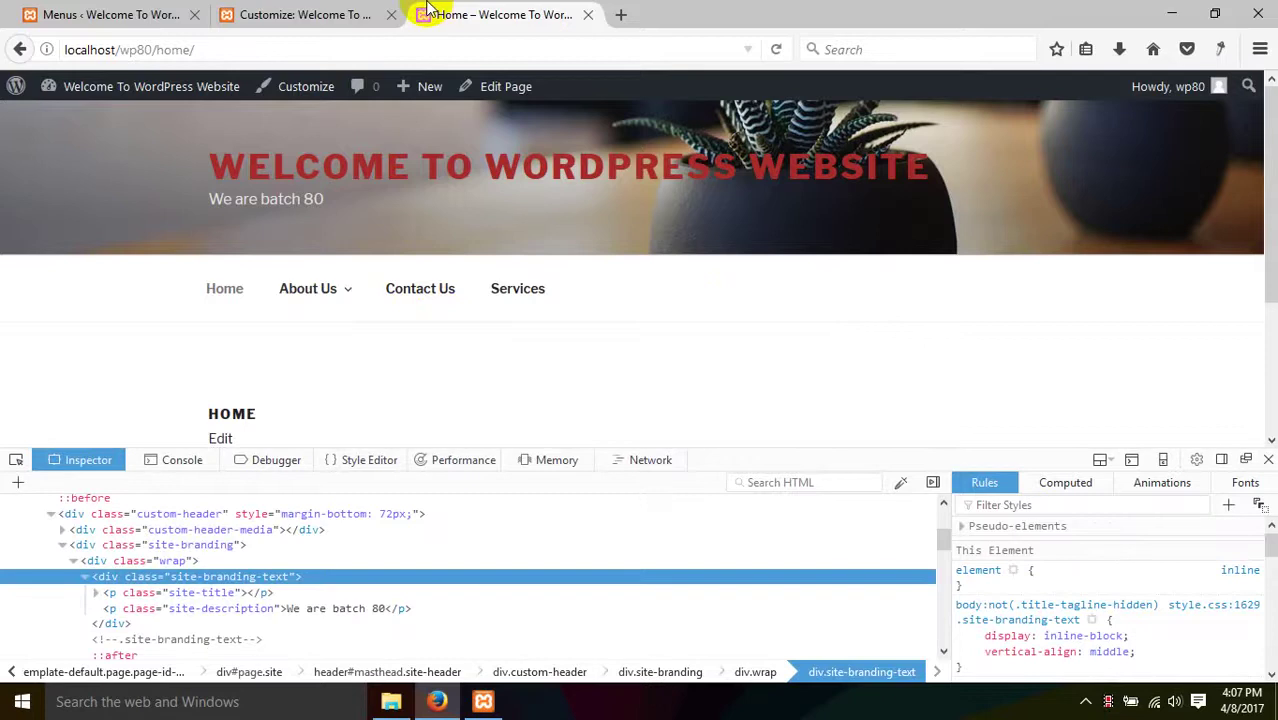
{"action": "left_click", "coordinate": [305, 14]}
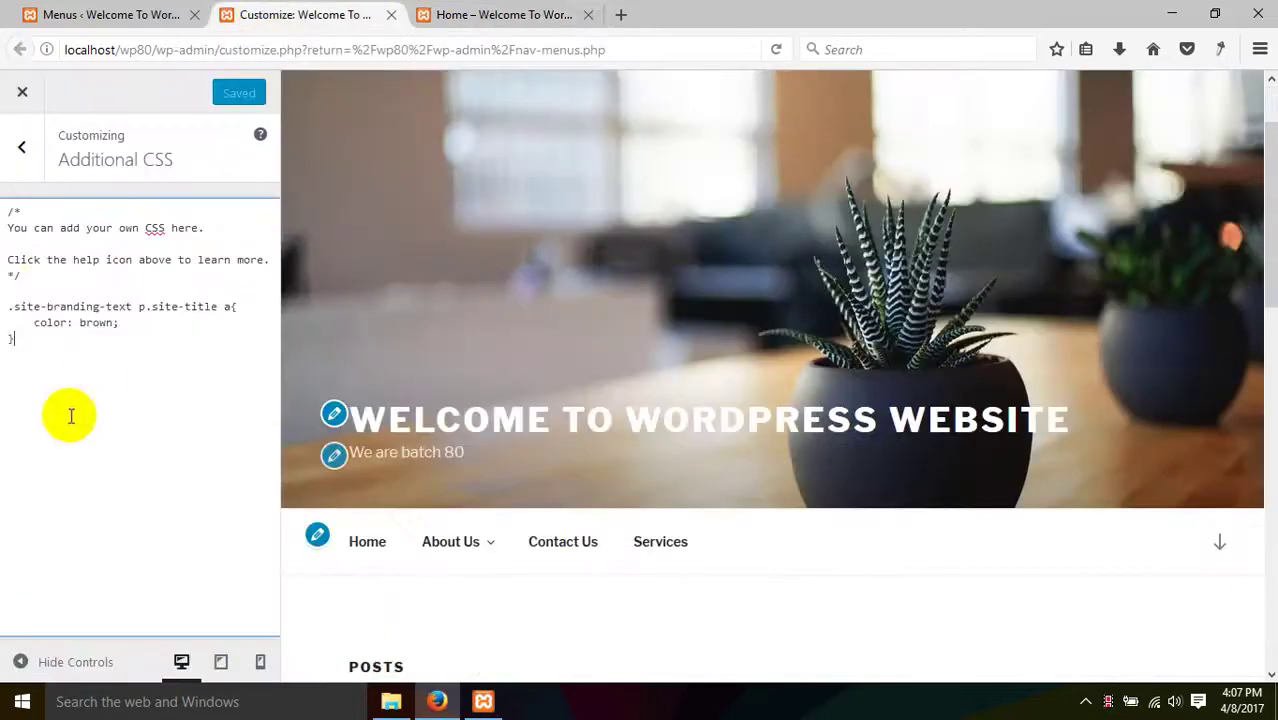
- Delete the brown '.site-branding-text p.site-title a' rule from Additional CSS and publish the empty stylesheet
{"action": "left_click_drag", "start_coordinate": [100, 370], "coordinate": [3, 292]}
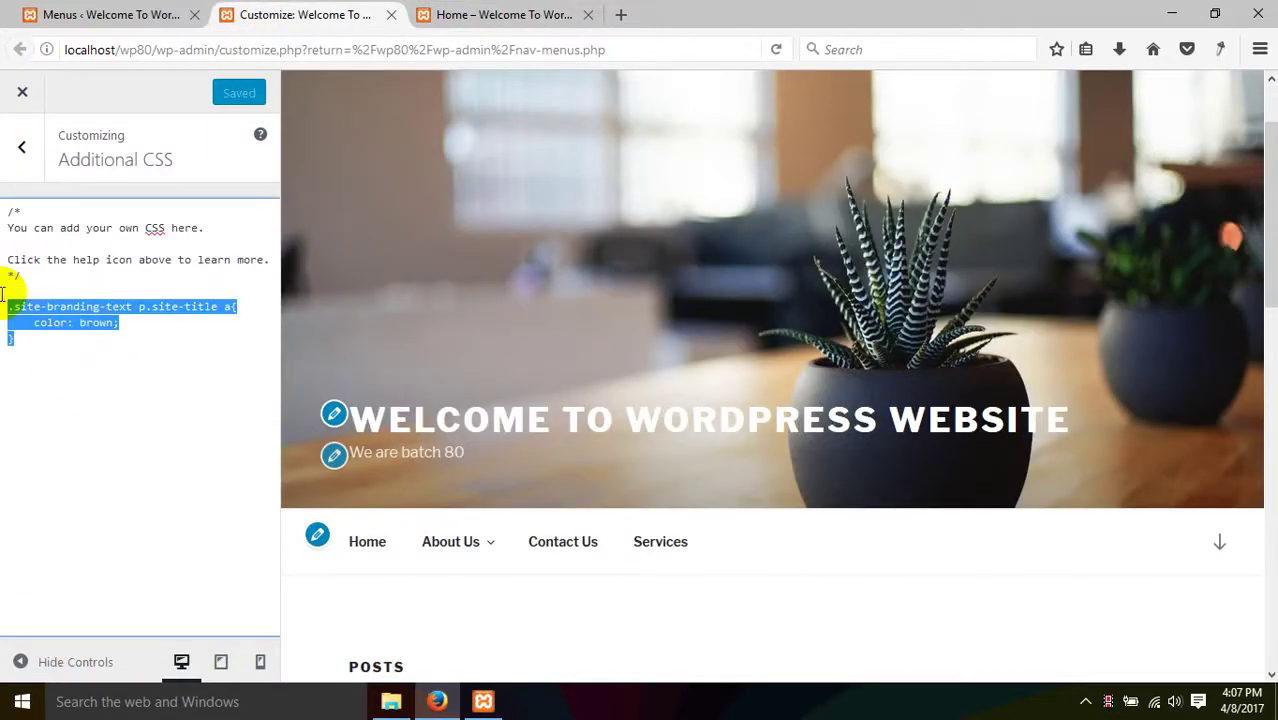
{"action": "key", "text": "BackSpace"}
{"action": "left_click", "coordinate": [200, 108]}
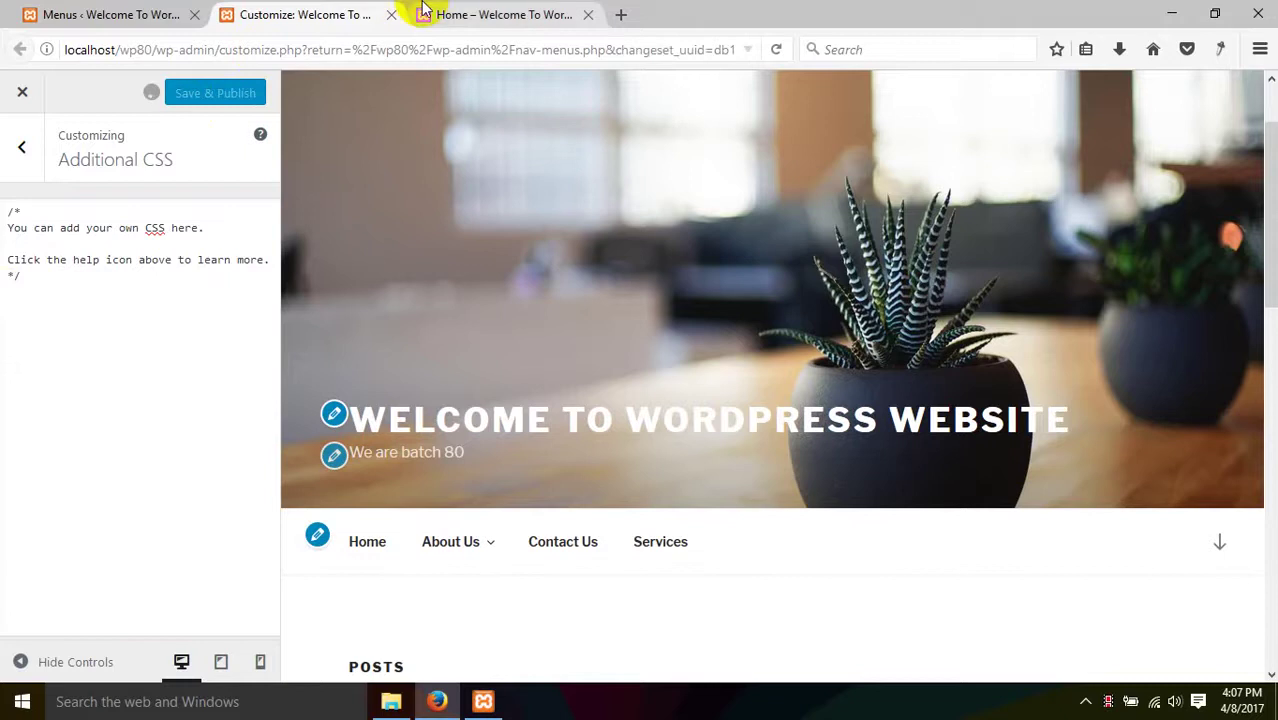
{"action": "left_click", "coordinate": [440, 14]}
{"action": "right_click", "coordinate": [148, 303]}
{"action": "left_click", "coordinate": [322, 12]}
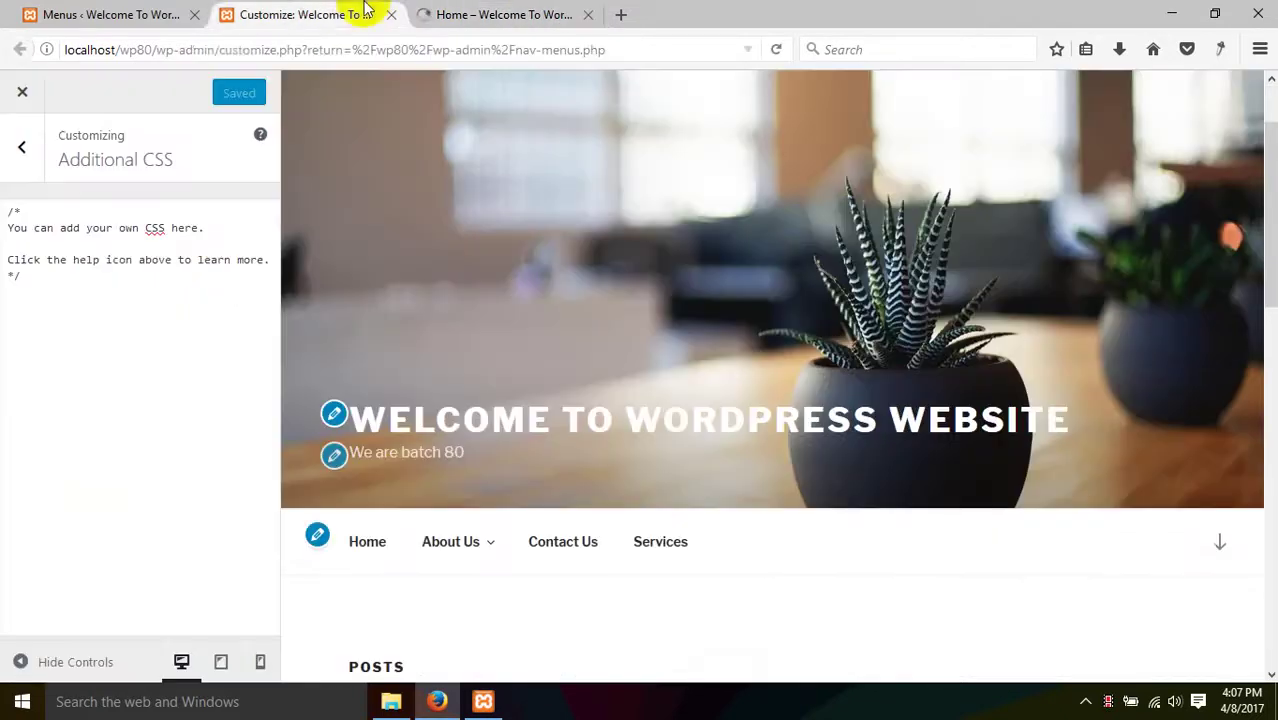
{"action": "left_click", "coordinate": [110, 14]}
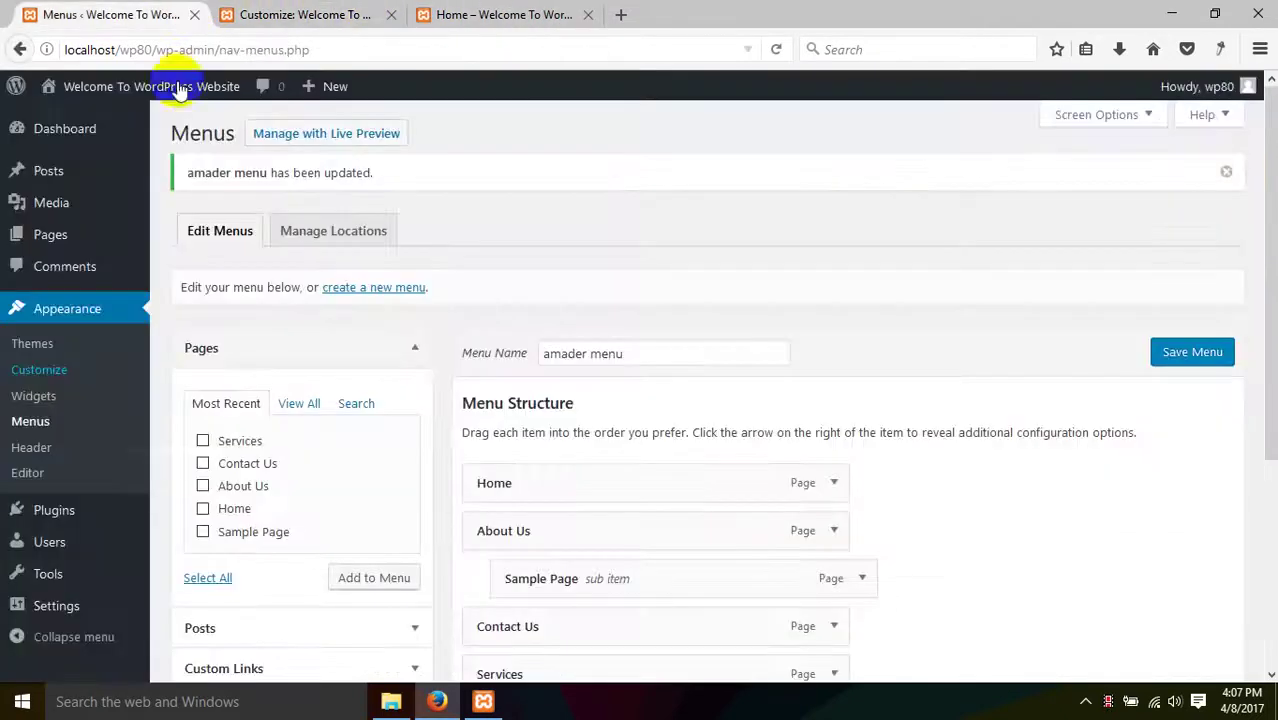
- Add the binidon category to amader menu, save it, and reload the site's home page
{"action": "scroll", "coordinate": [150, 500], "scroll_direction": "down", "scroll_amount": 6}
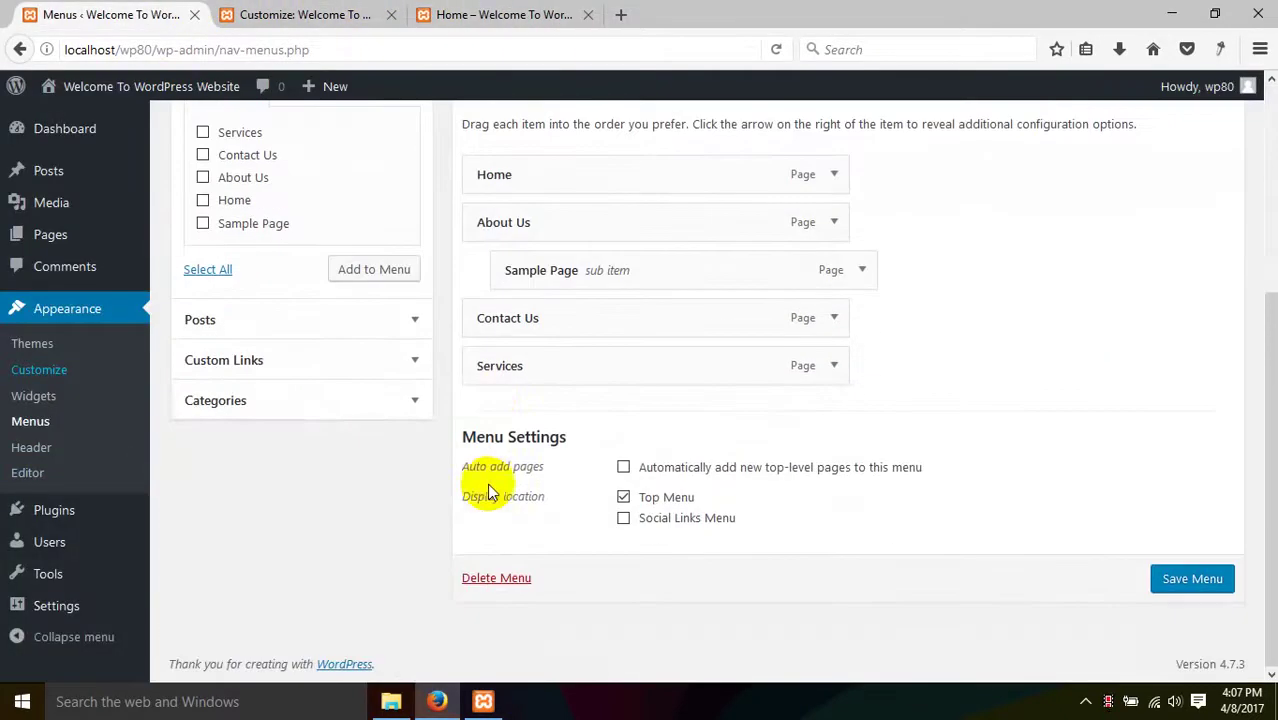
{"action": "scroll", "coordinate": [330, 428], "scroll_direction": "up", "scroll_amount": 5}
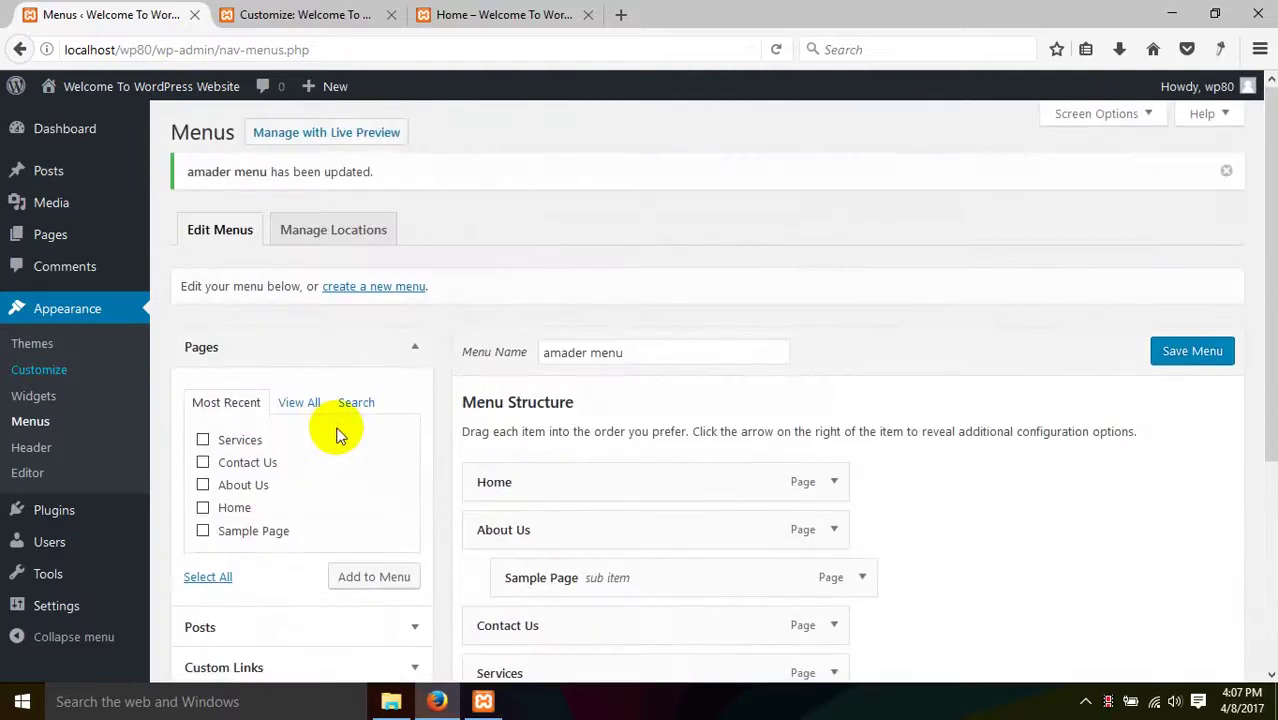
{"action": "scroll", "coordinate": [548, 322], "scroll_direction": "down", "scroll_amount": 3}
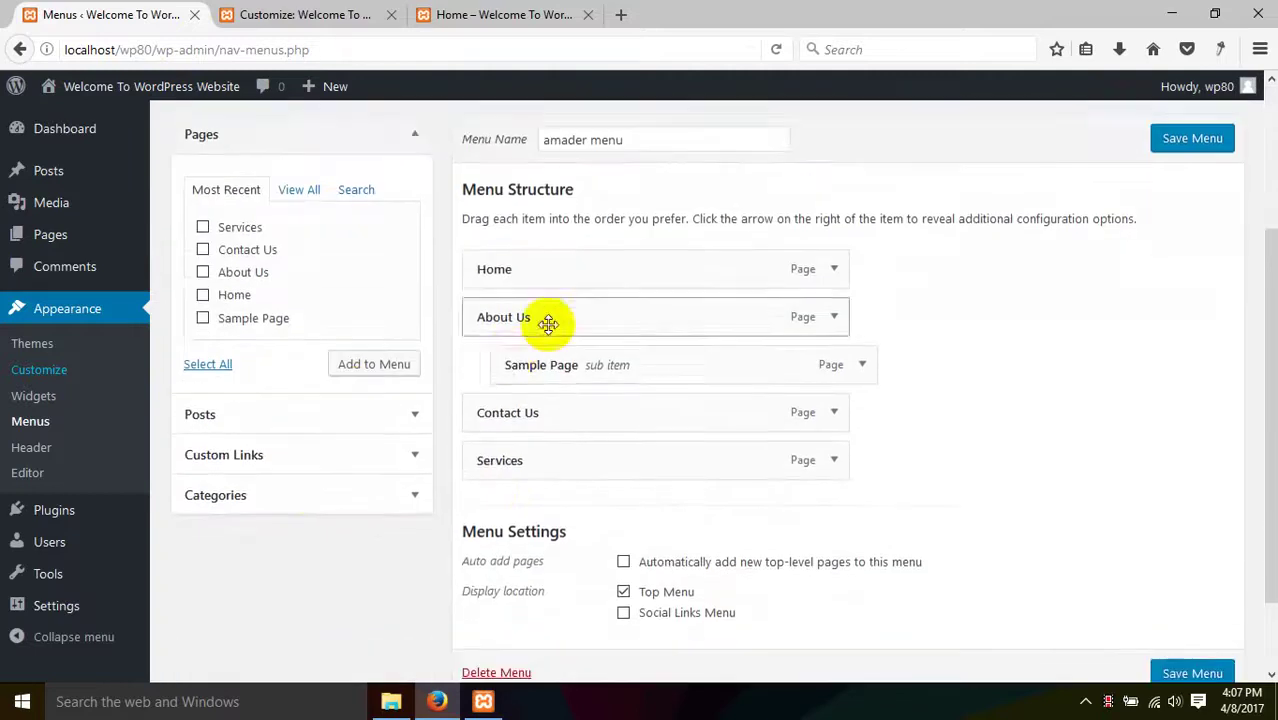
{"action": "left_click", "coordinate": [357, 457]}
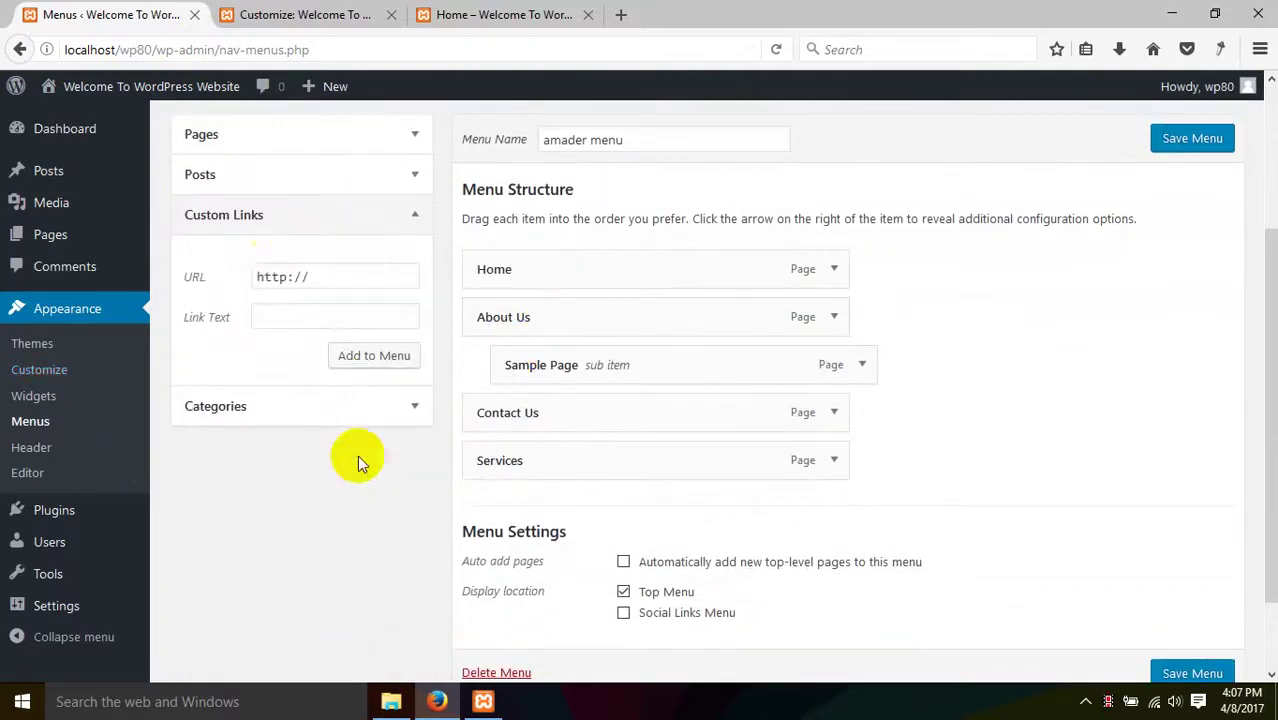
{"action": "left_click", "coordinate": [345, 402]}
{"action": "left_click", "coordinate": [239, 374]}
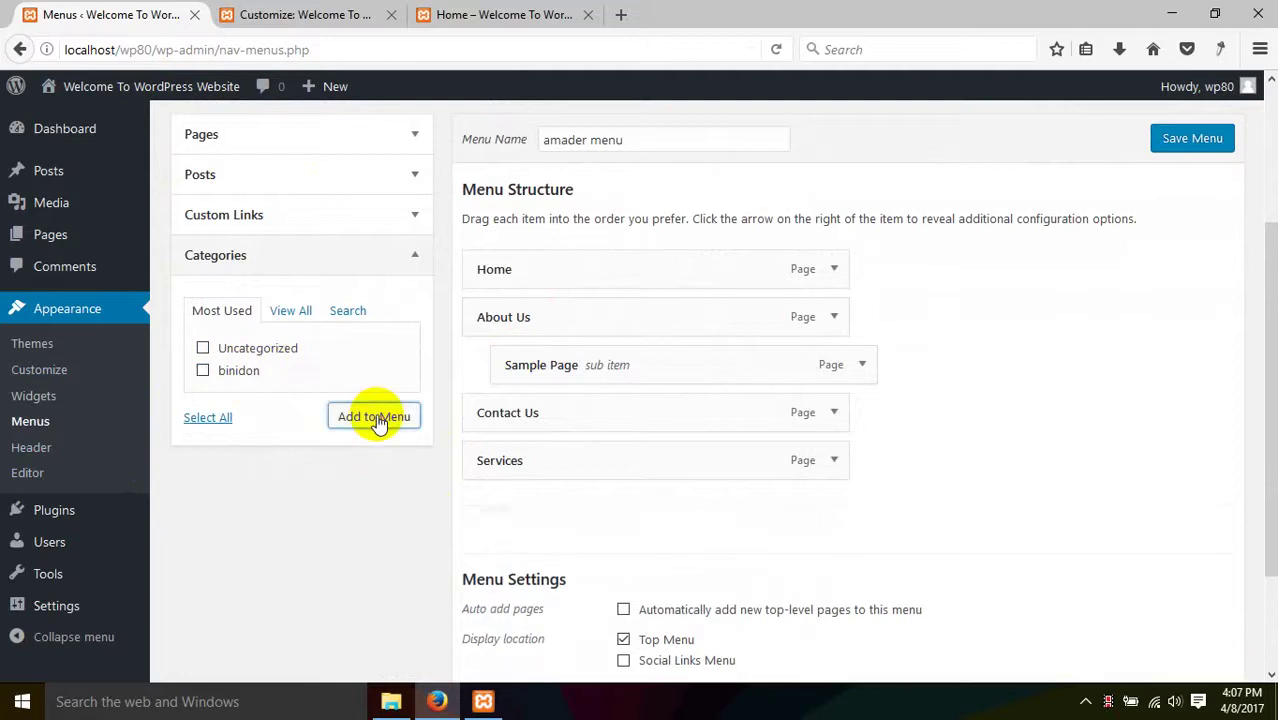
{"action": "scroll", "coordinate": [750, 560], "scroll_direction": "down", "scroll_amount": 3}
{"action": "left_click", "coordinate": [1180, 580]}
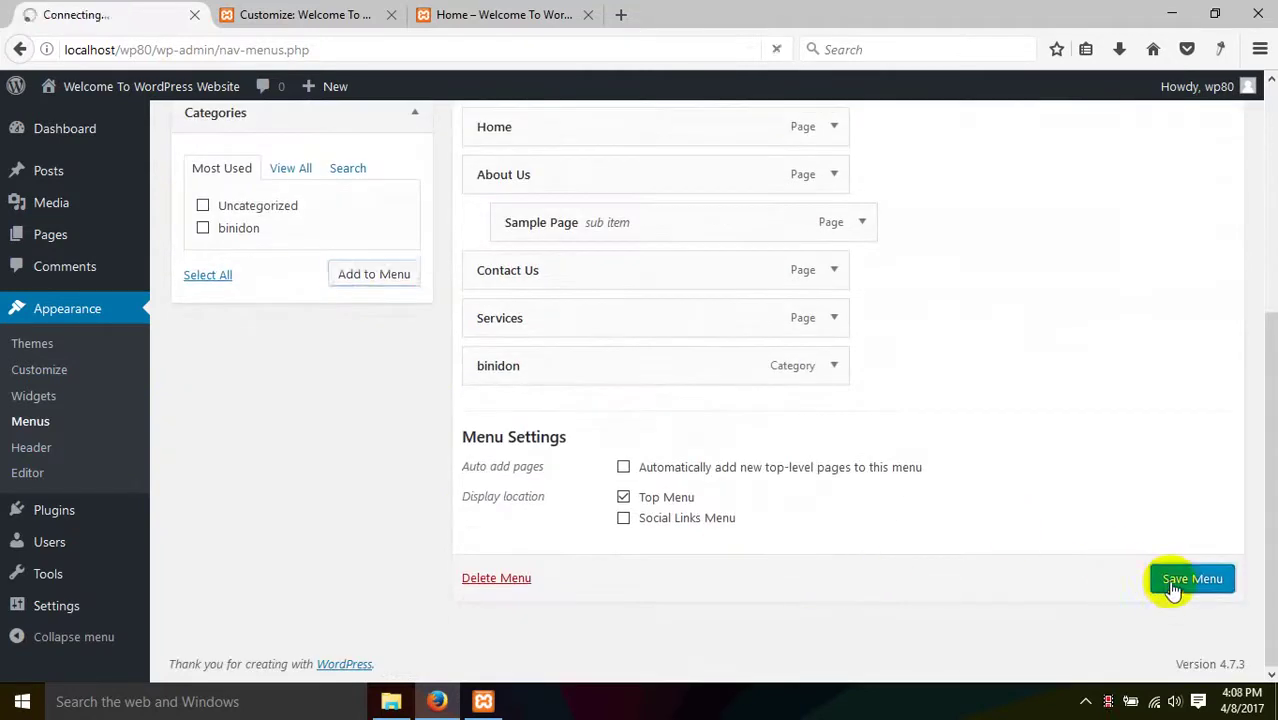
{"action": "left_click", "coordinate": [497, 12]}
{"action": "right_click", "coordinate": [275, 384]}
{"action": "left_click", "coordinate": [386, 398]}
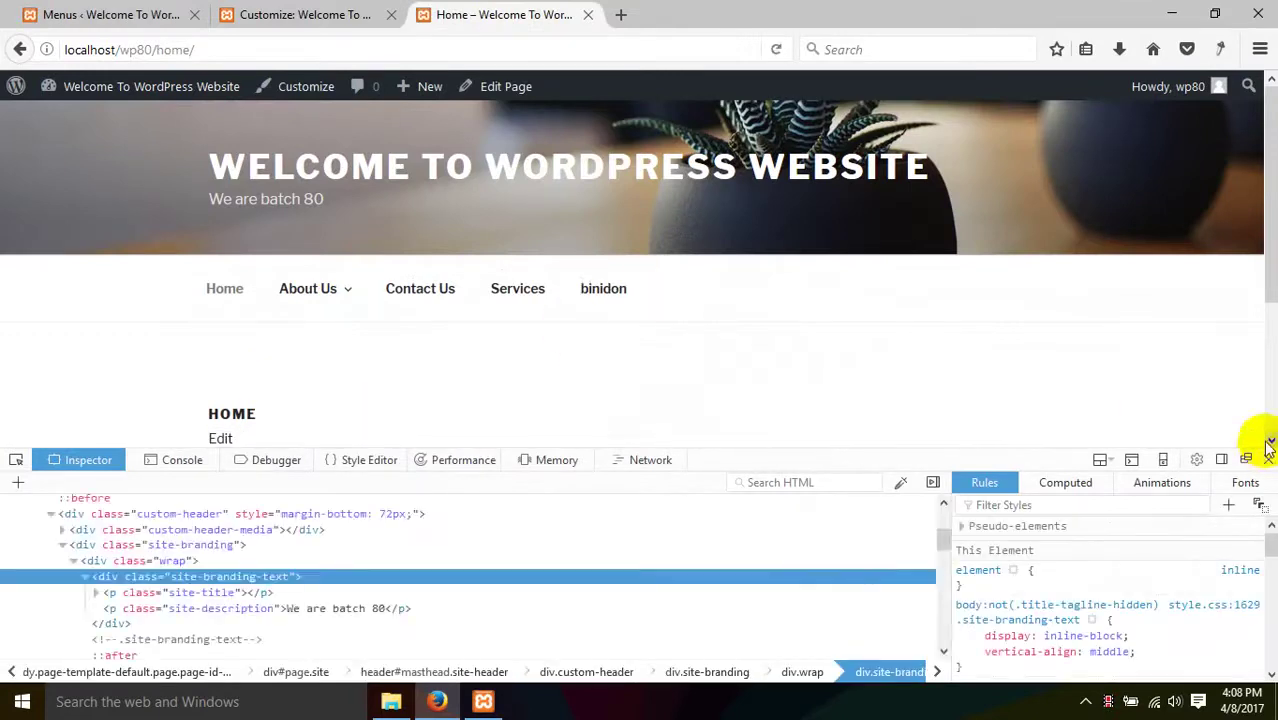
- Close Developer Tools and browse the binidon category archive showing the burger post
{"action": "key", "text": "F12"}
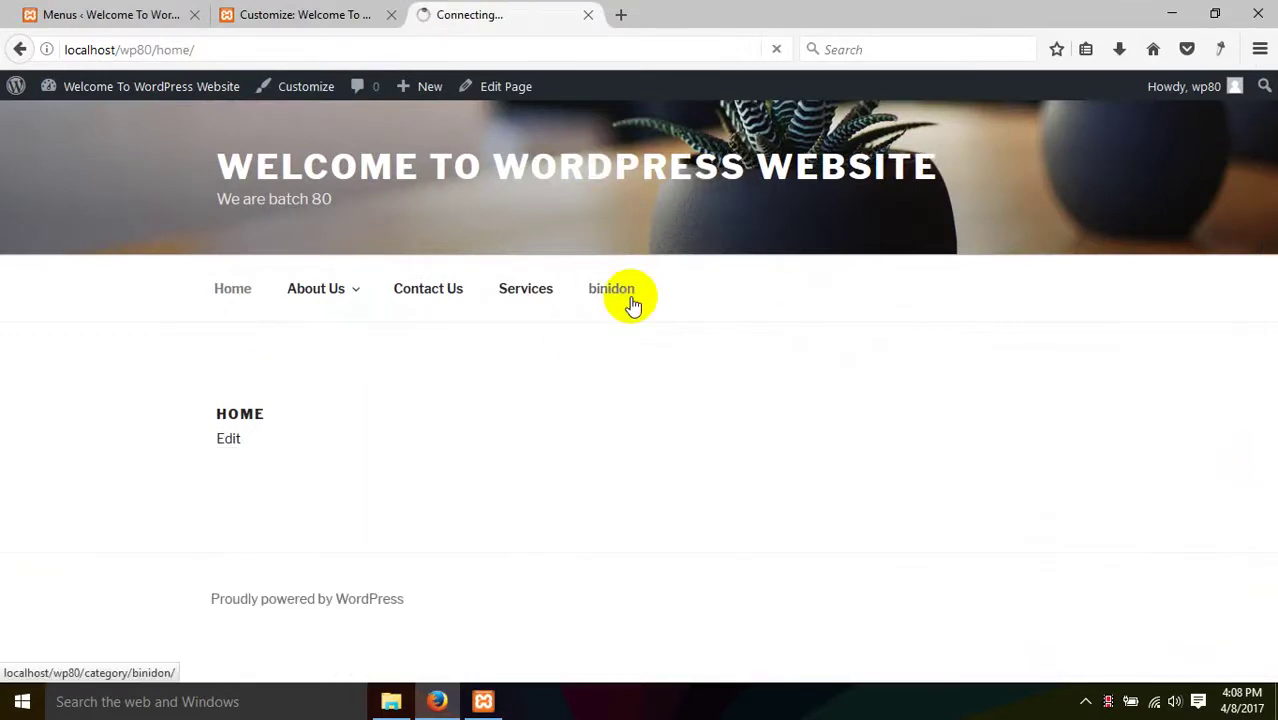
{"action": "scroll", "coordinate": [627, 305], "scroll_direction": "down", "scroll_amount": 10}
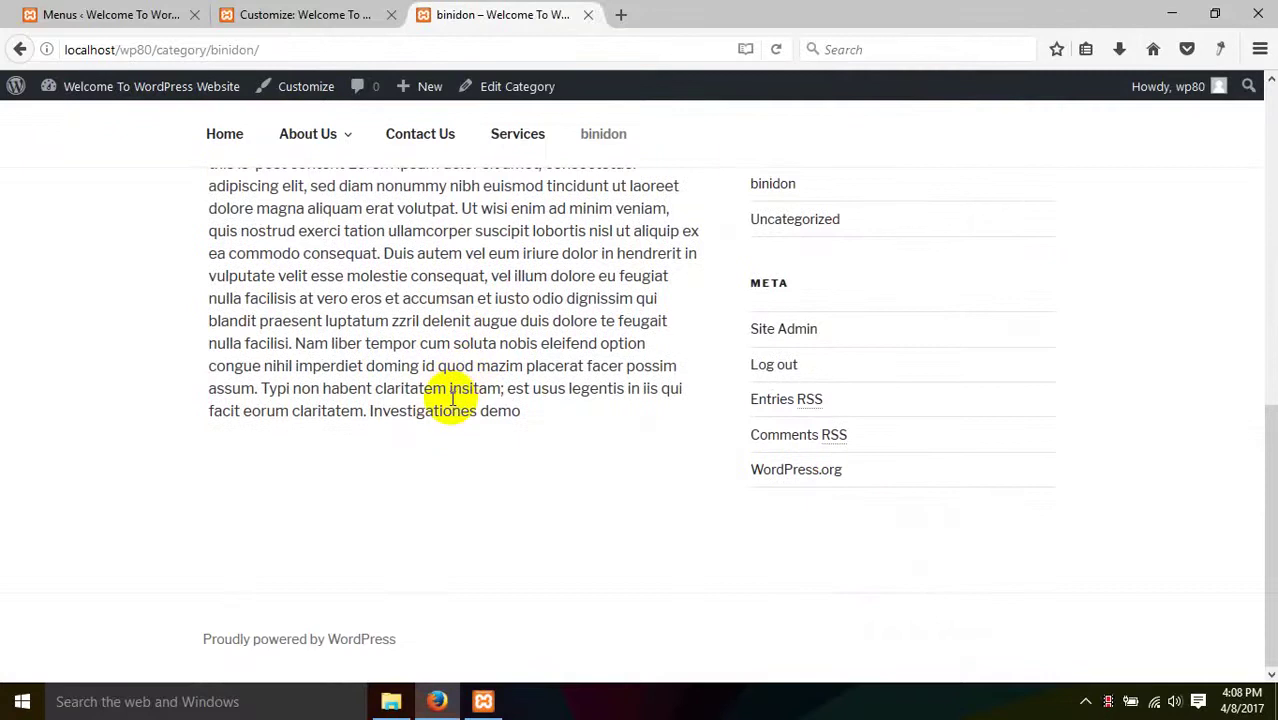
{"action": "scroll", "coordinate": [452, 400], "scroll_direction": "up", "scroll_amount": 5}
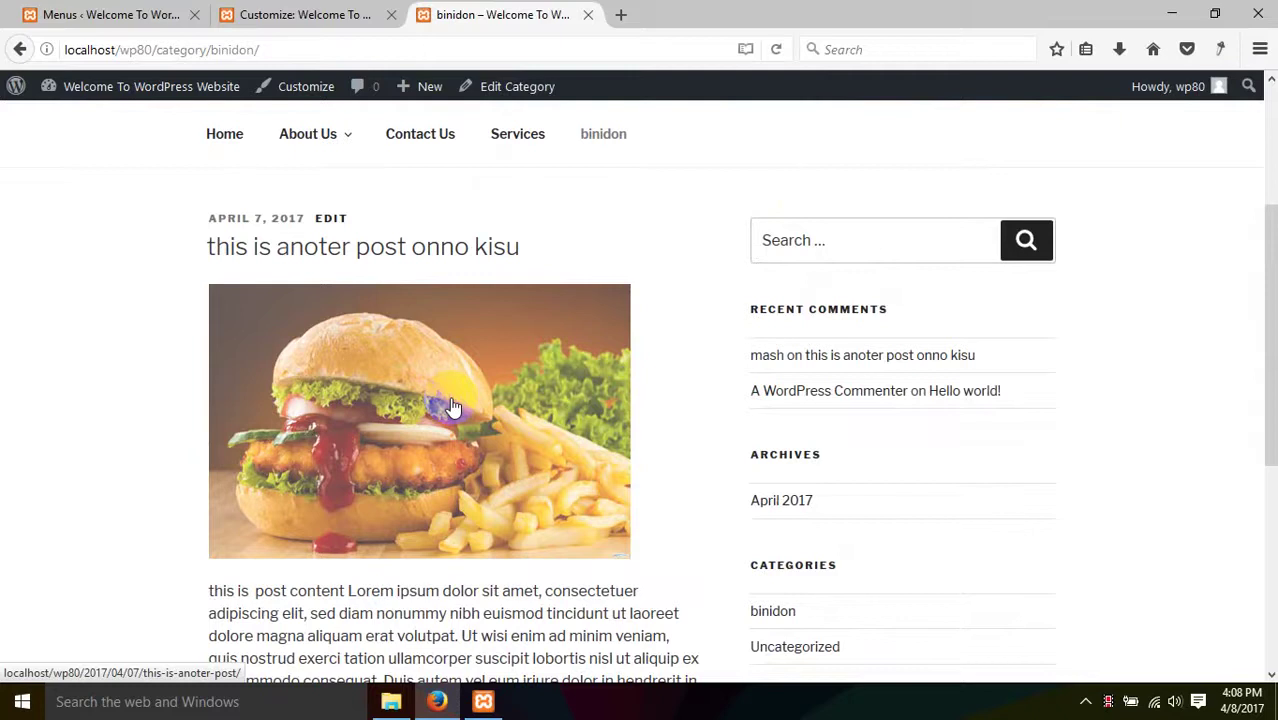
{"action": "left_click", "coordinate": [350, 14]}
{"action": "left_click", "coordinate": [130, 14]}
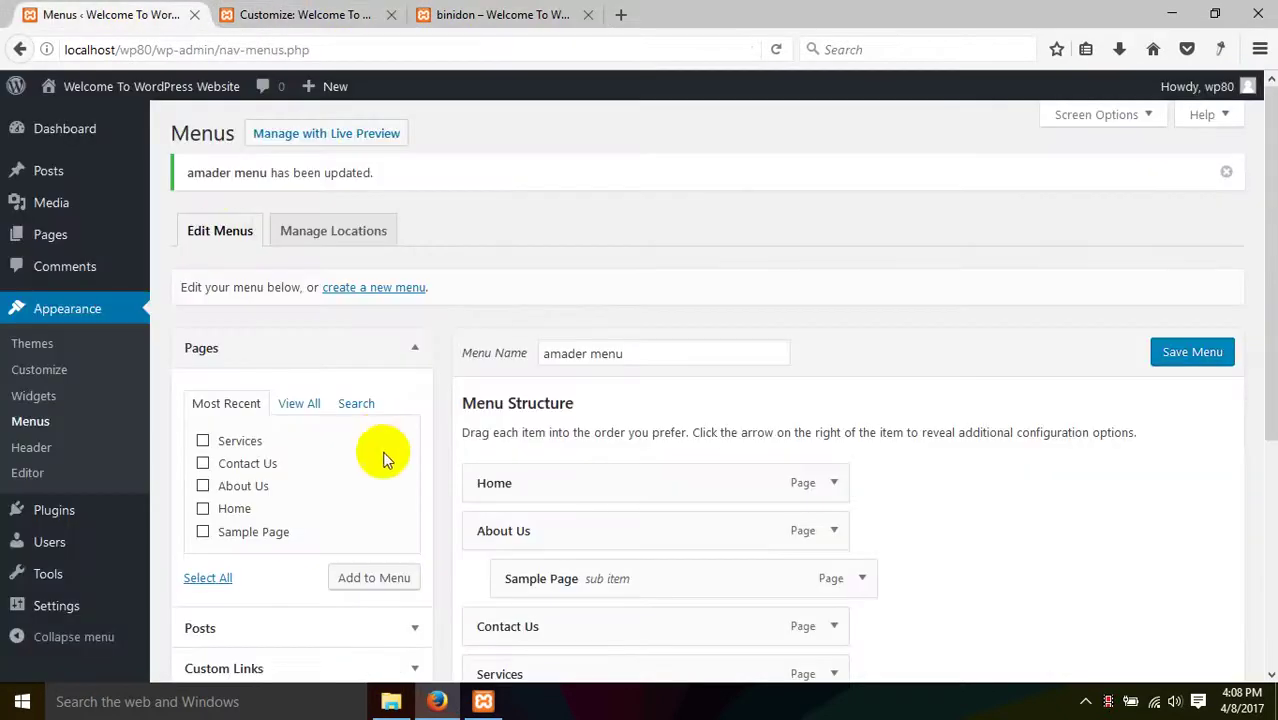
- Review the Header Media panel's header video and header image options, then open a blank browser tab
{"action": "scroll", "coordinate": [200, 455], "scroll_direction": "down", "scroll_amount": 2}
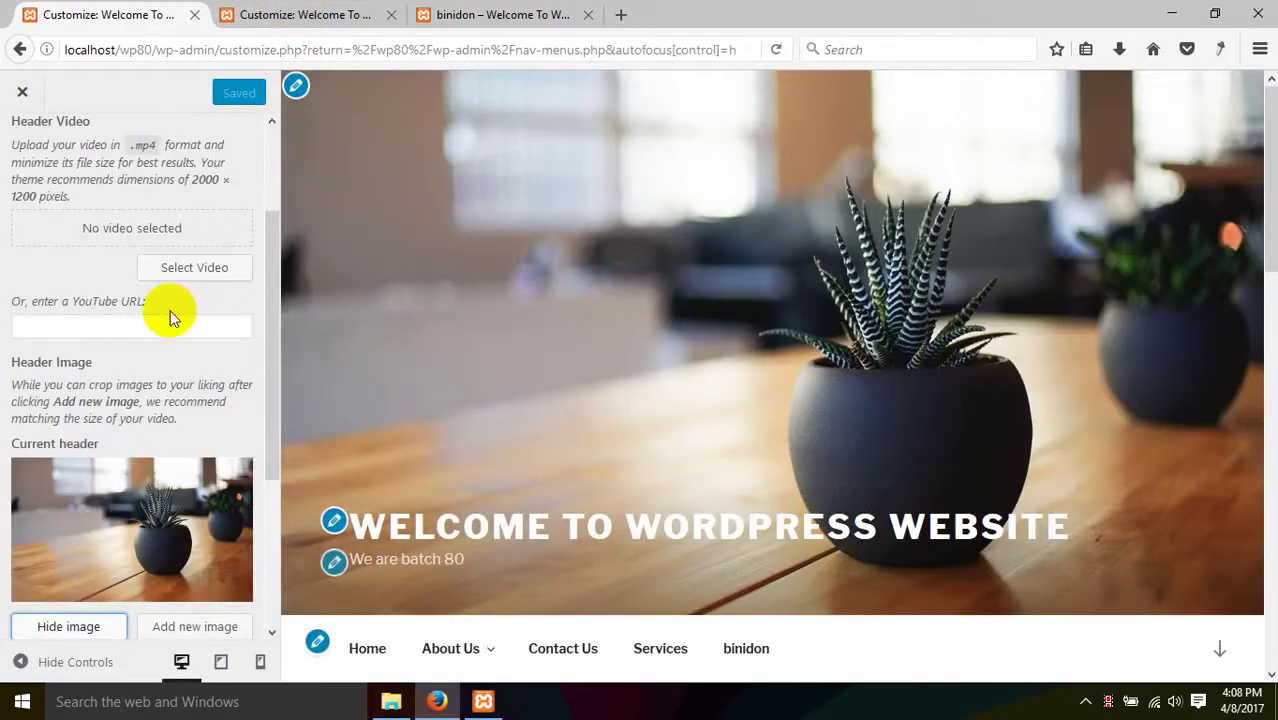
{"action": "scroll", "coordinate": [190, 355], "scroll_direction": "down", "scroll_amount": 5}
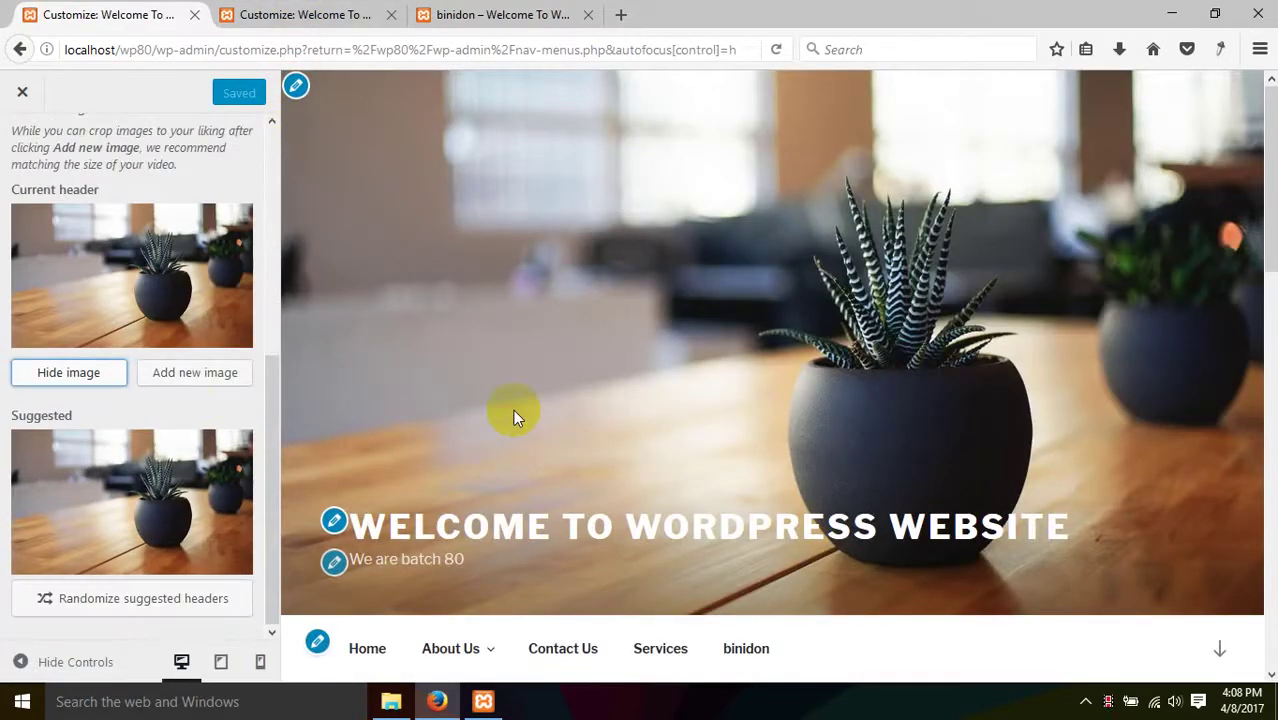
{"action": "scroll", "coordinate": [126, 299], "scroll_direction": "up", "scroll_amount": 8}
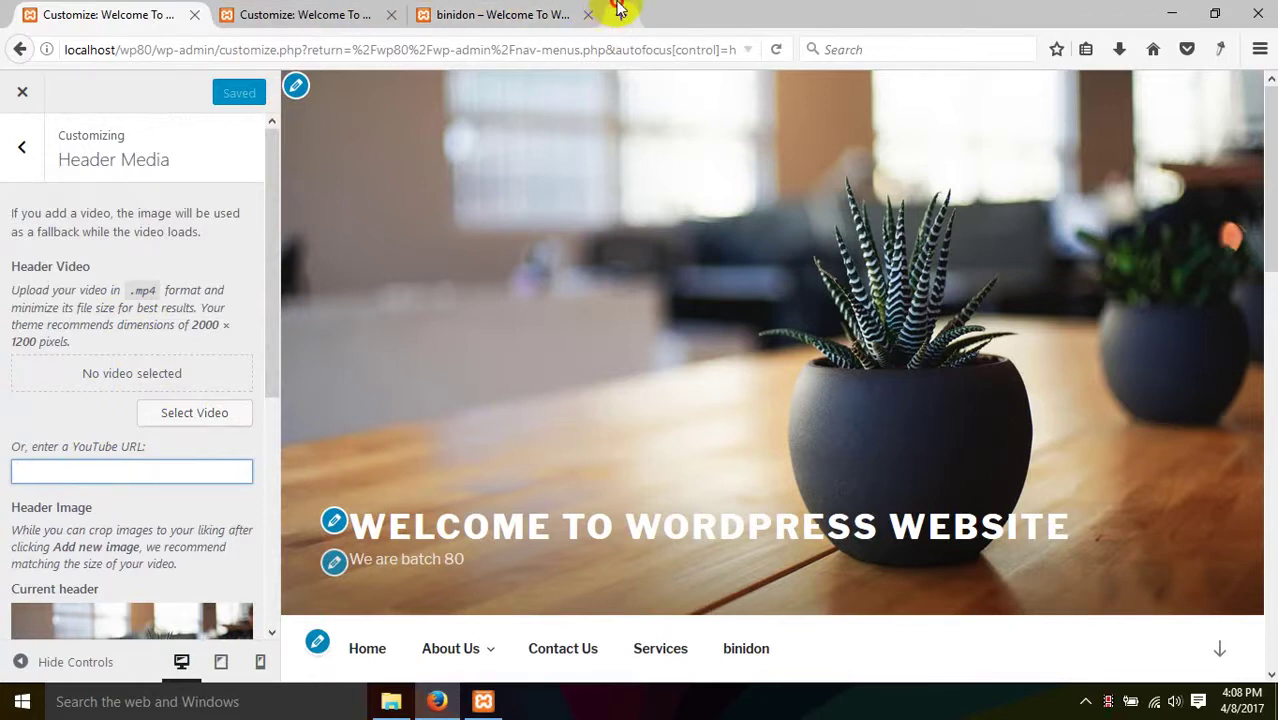
{"action": "left_click", "coordinate": [619, 10]}
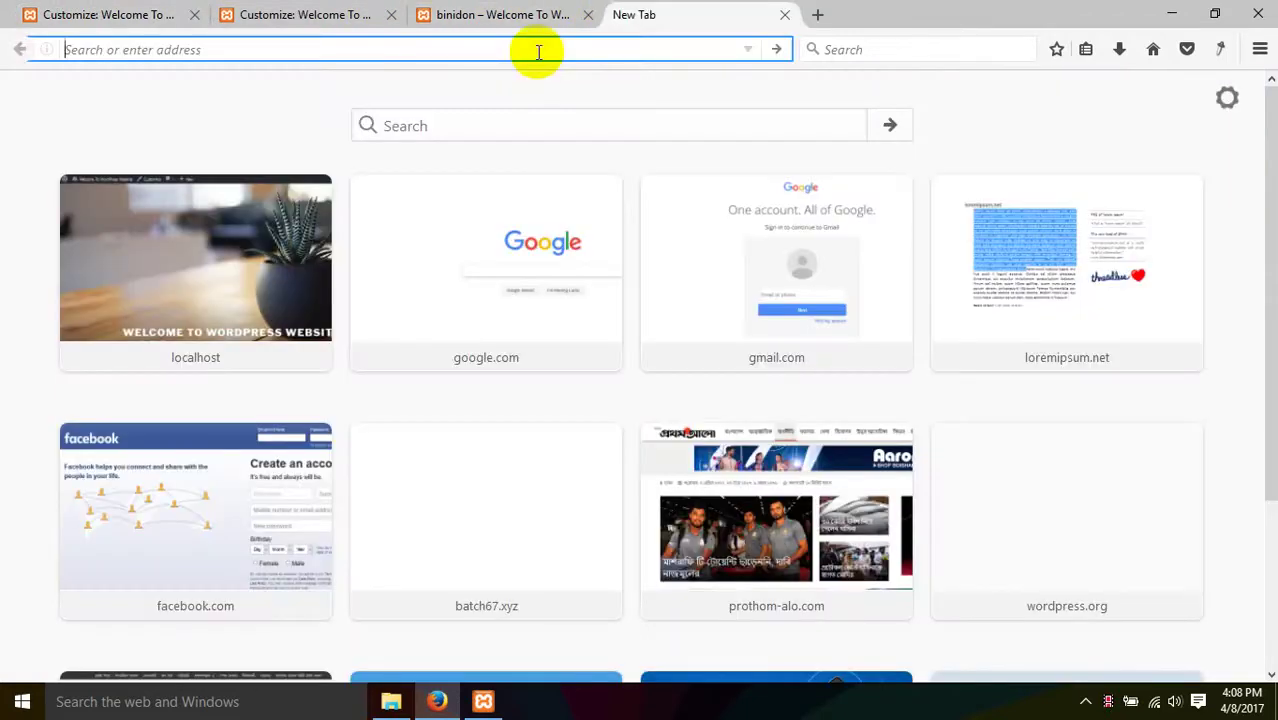
- Load youtube.com and scroll through the home page feed
{"action": "type", "text": "youtgu"}
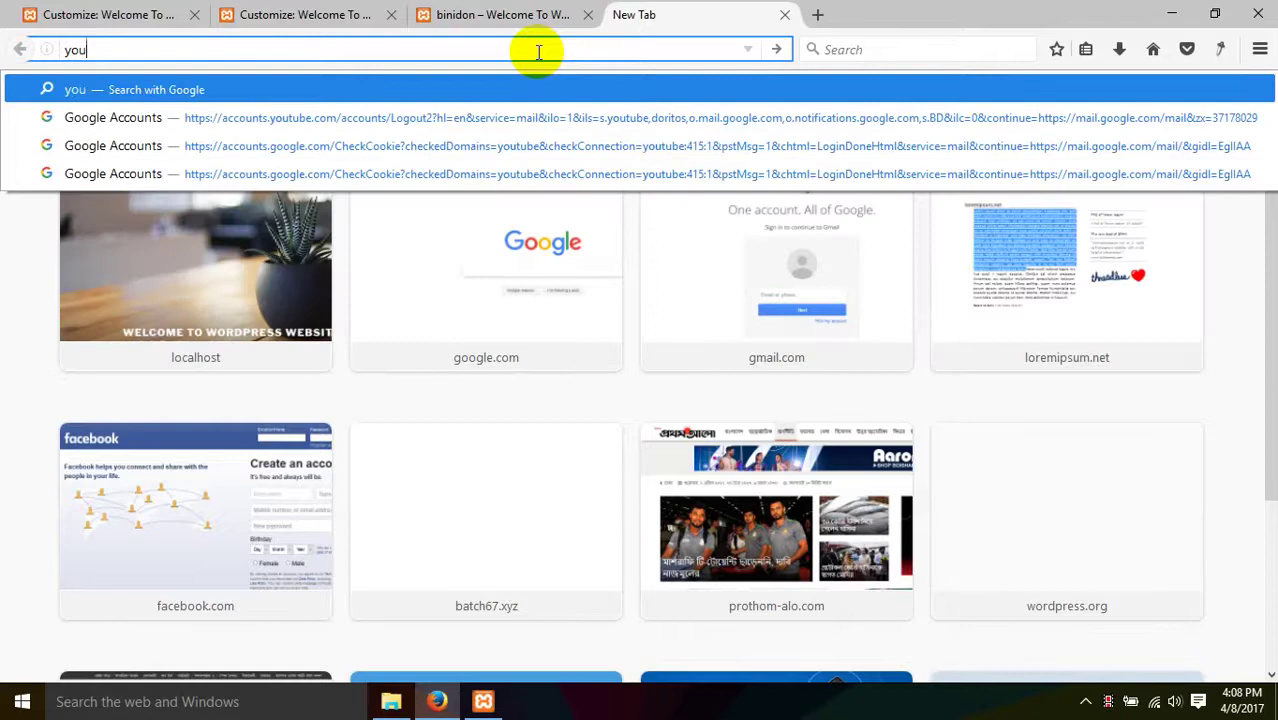
{"action": "key", "text": "BackSpace"}
{"action": "key", "text": "BackSpace"}
{"action": "type", "text": "ube"}
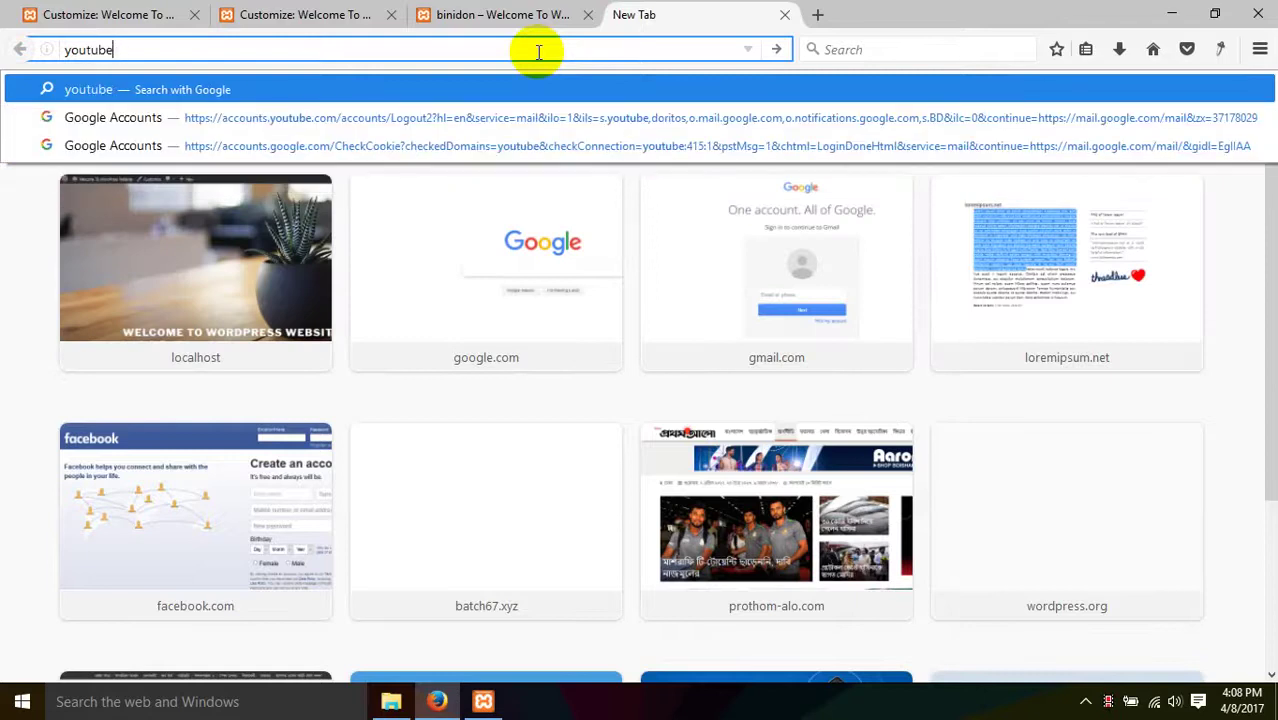
{"action": "type", "text": ".com"}
{"action": "key", "text": "Return"}
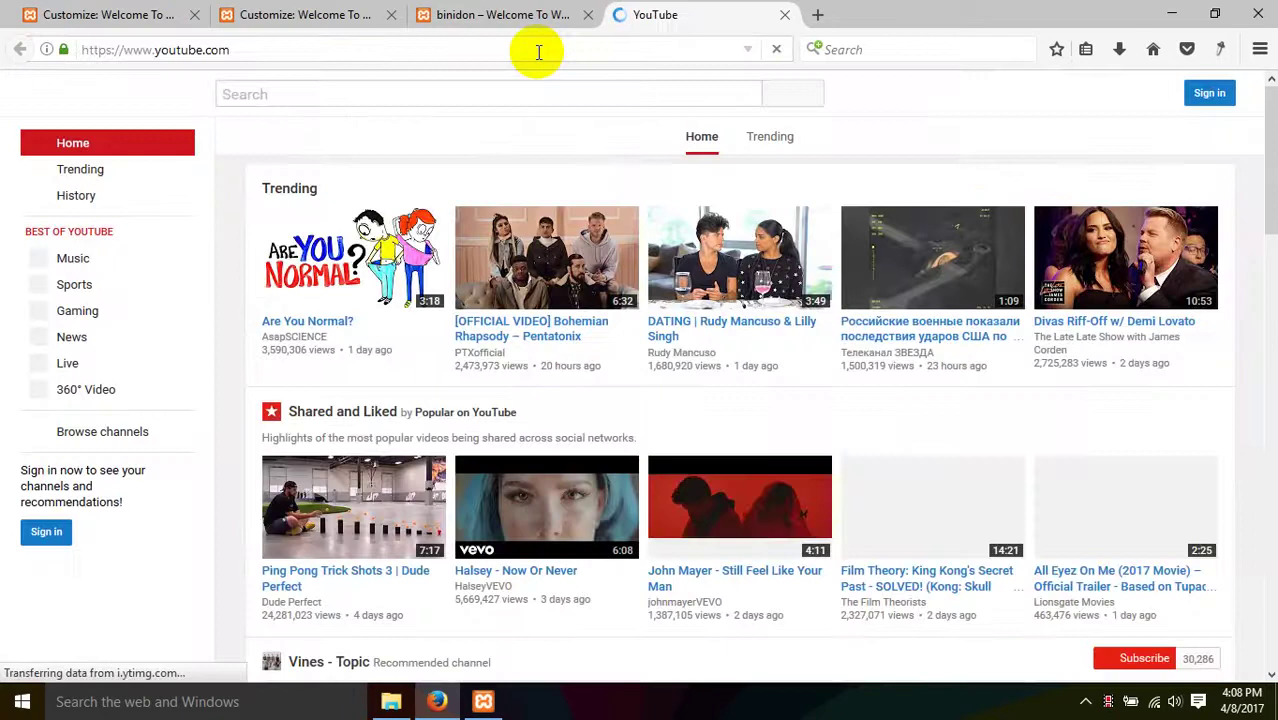
{"action": "scroll", "coordinate": [556, 251], "scroll_direction": "down", "scroll_amount": 5}
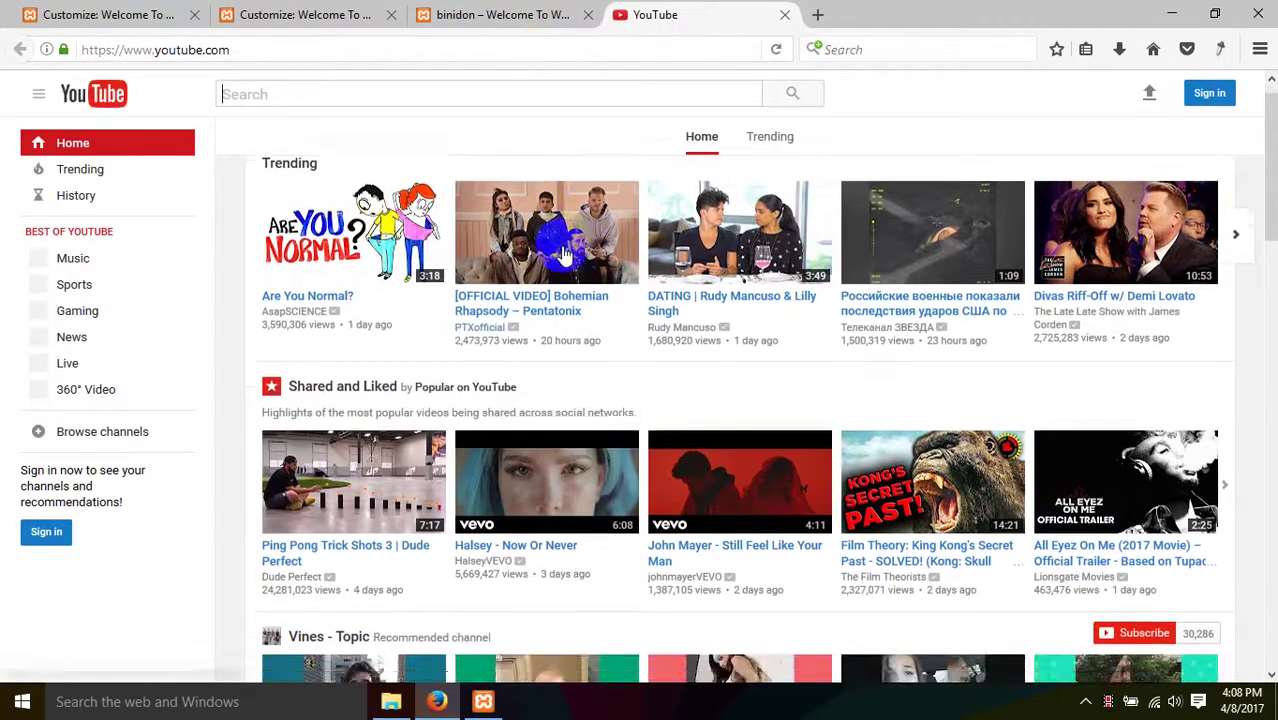
{"action": "scroll", "coordinate": [563, 254], "scroll_direction": "down", "scroll_amount": 2}
{"action": "scroll", "coordinate": [563, 254], "scroll_direction": "down", "scroll_amount": 2}
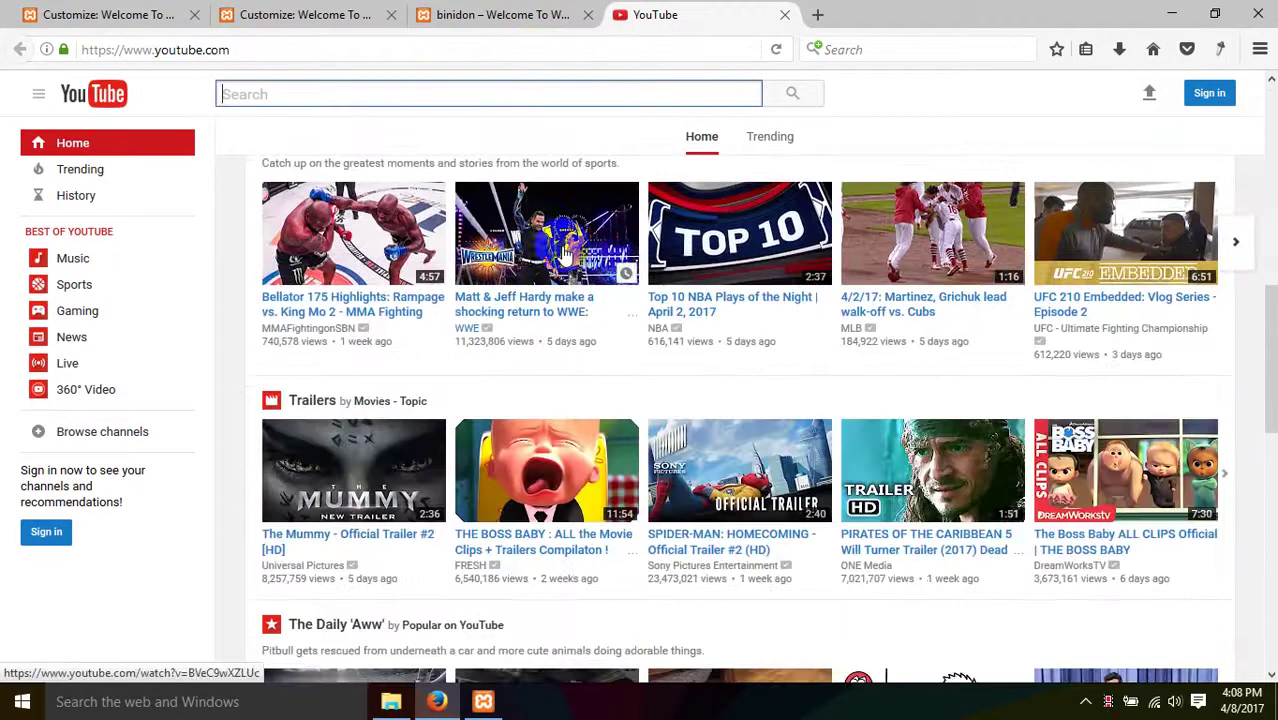
{"action": "scroll", "coordinate": [563, 254], "scroll_direction": "down", "scroll_amount": 3}
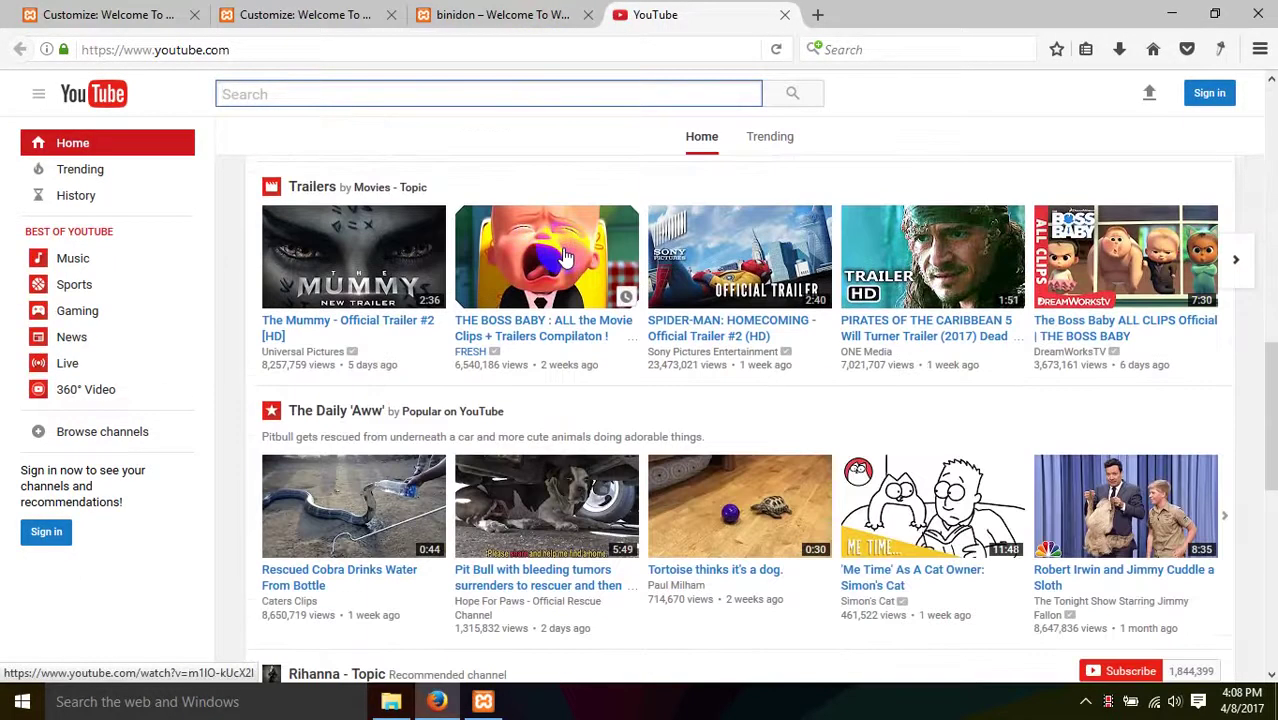
{"action": "scroll", "coordinate": [563, 256], "scroll_direction": "down", "scroll_amount": 3}
{"action": "scroll", "coordinate": [563, 256], "scroll_direction": "down", "scroll_amount": 3}
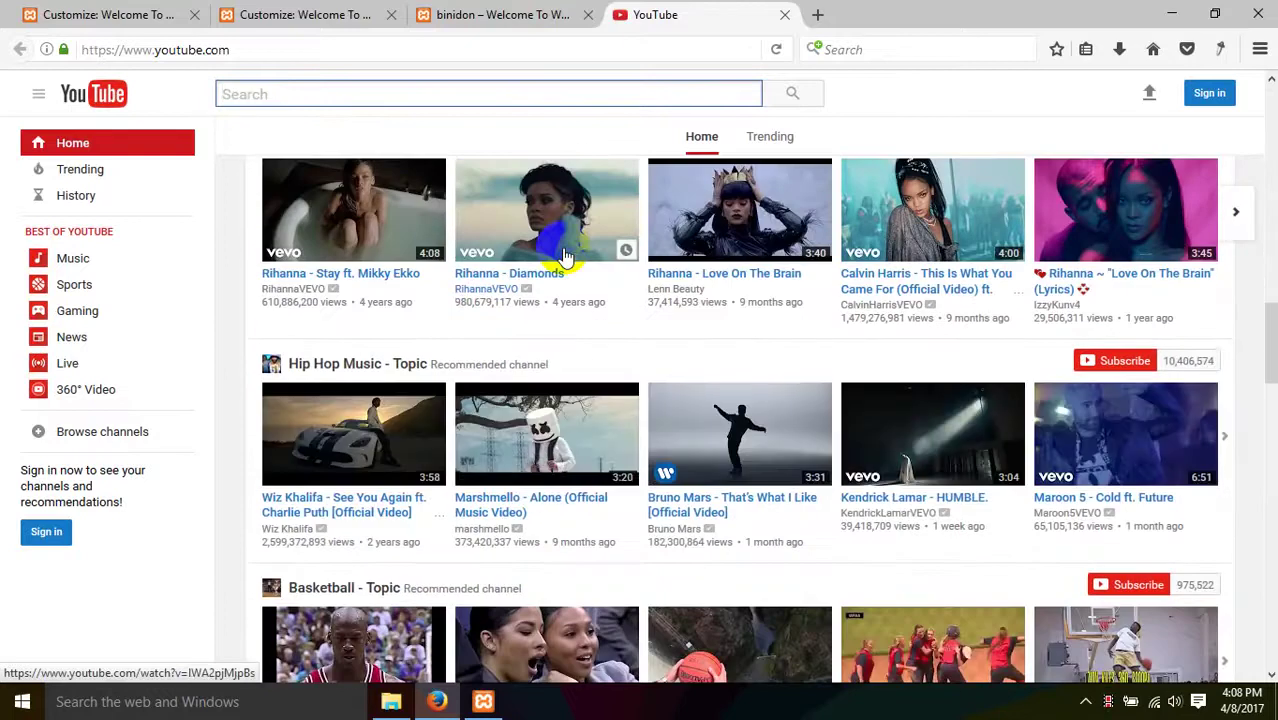
{"action": "scroll", "coordinate": [563, 254], "scroll_direction": "up", "scroll_amount": 10}
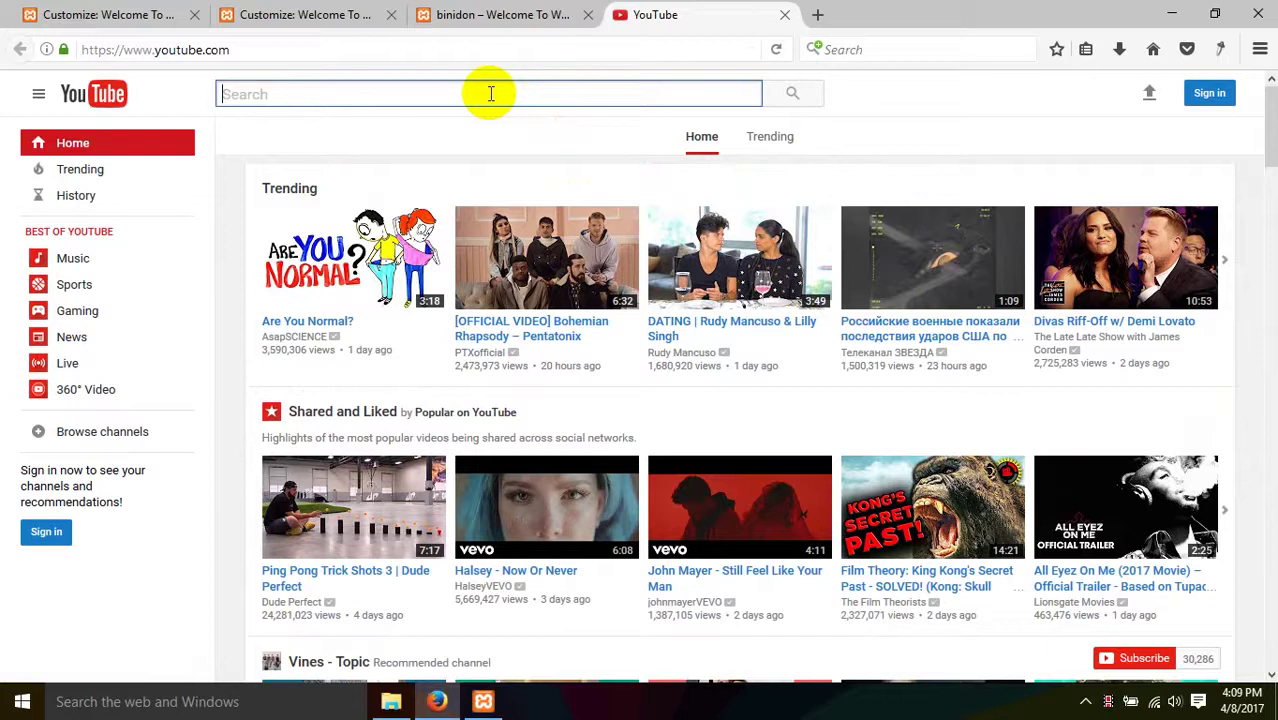
- Search YouTube for 'video background' using the suggested query
{"action": "left_click", "coordinate": [491, 94]}
{"action": "type", "text": "video ba"}
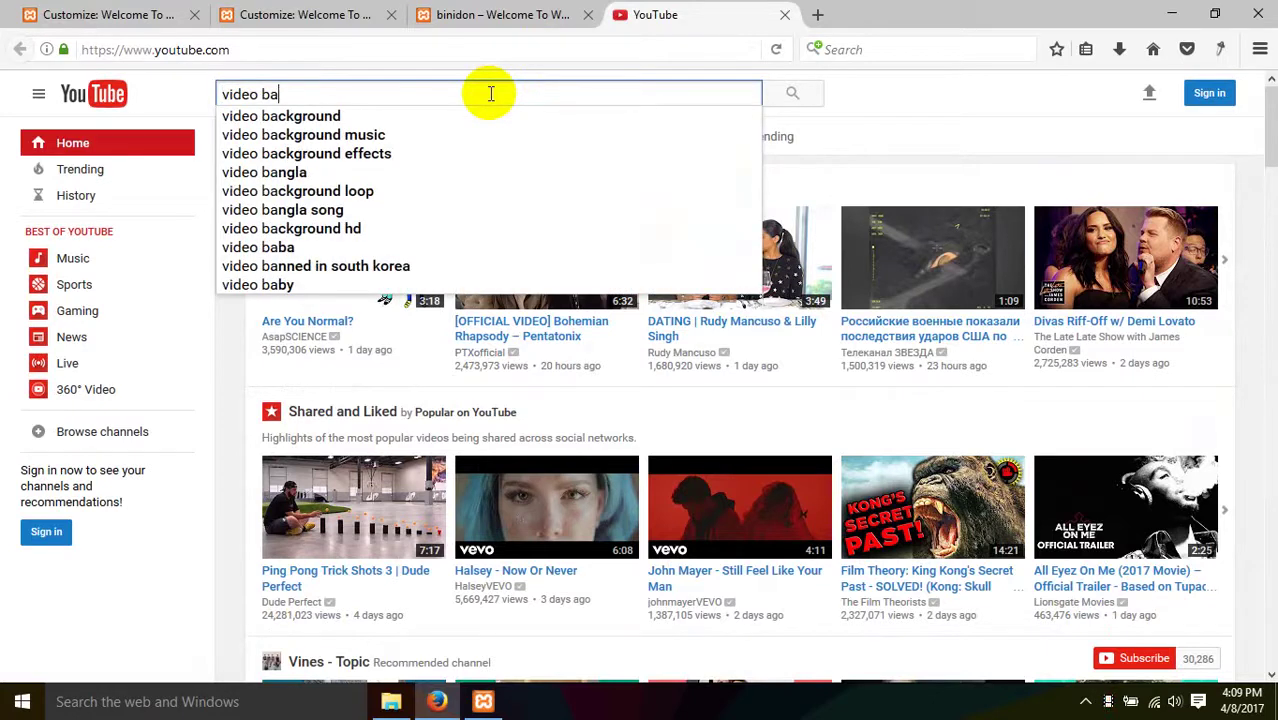
{"action": "key", "text": "Down"}
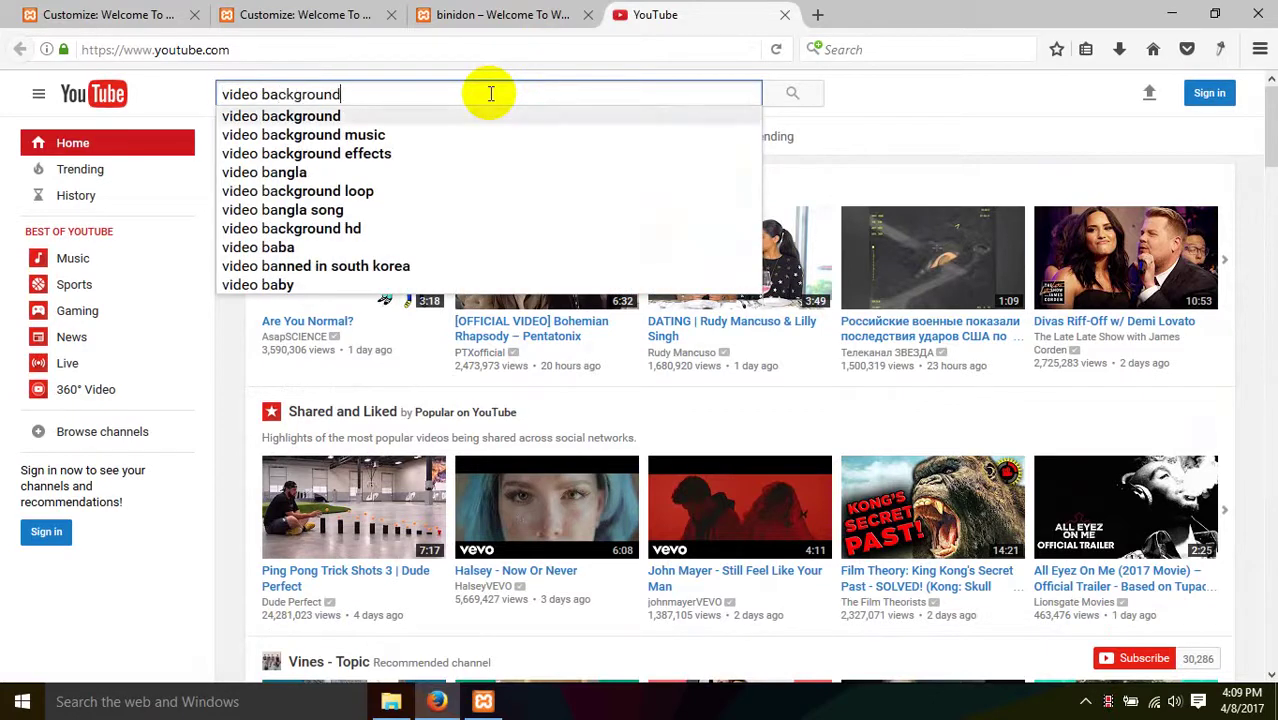
{"action": "key", "text": "Return"}
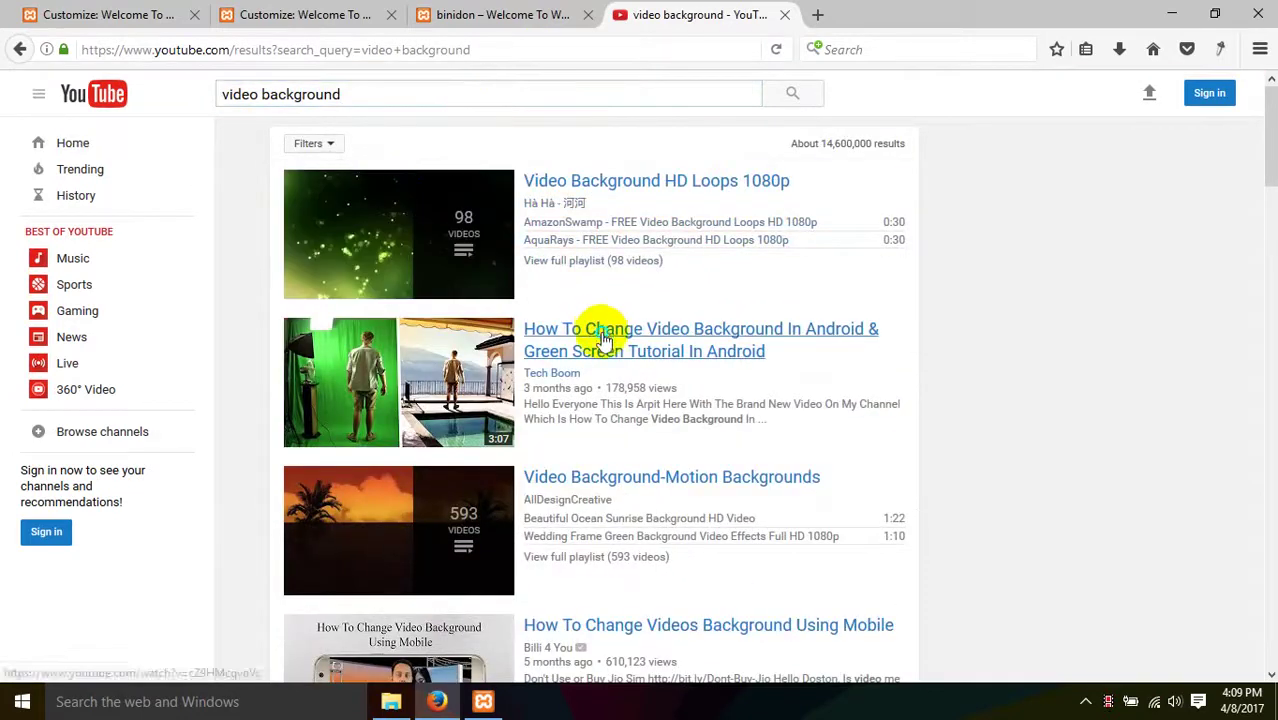
- Open the 'How To Change Video Background In Android' result in a new tab and switch to it
{"action": "right_click", "coordinate": [624, 340]}
{"action": "left_click", "coordinate": [645, 346]}
{"action": "scroll", "coordinate": [572, 420], "scroll_direction": "down", "scroll_amount": 8}
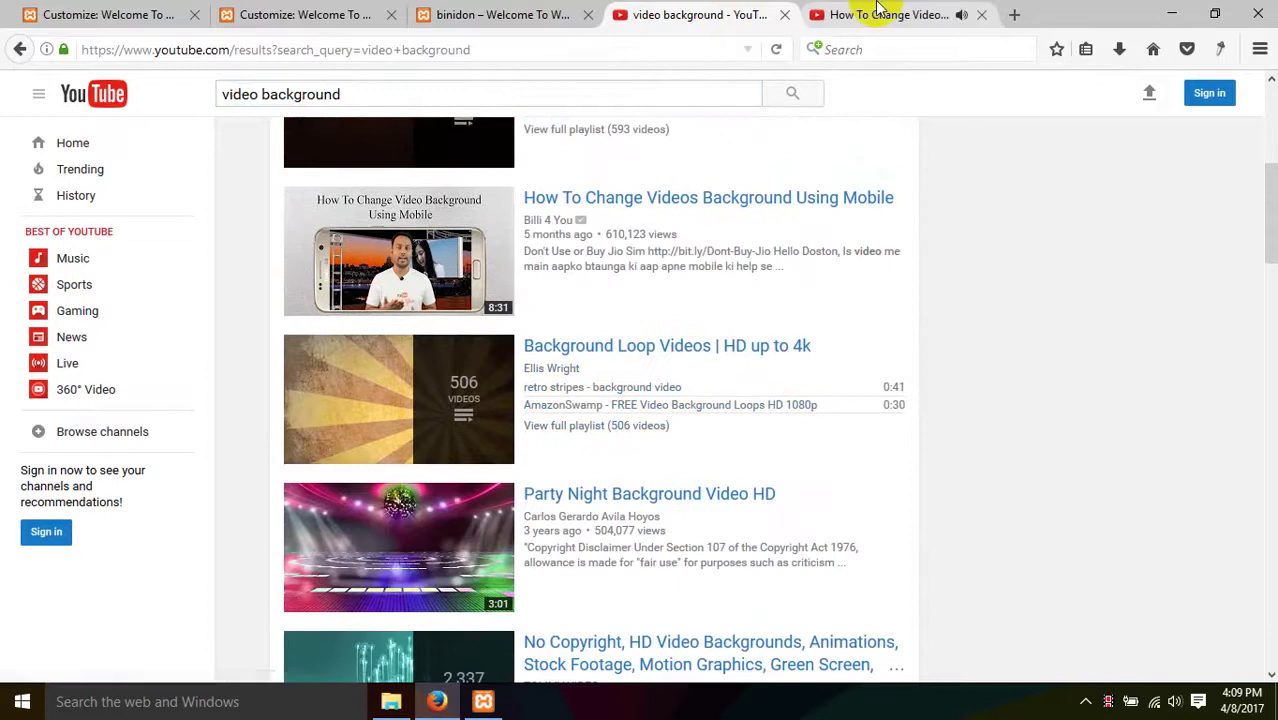
{"action": "left_click", "coordinate": [835, 15]}
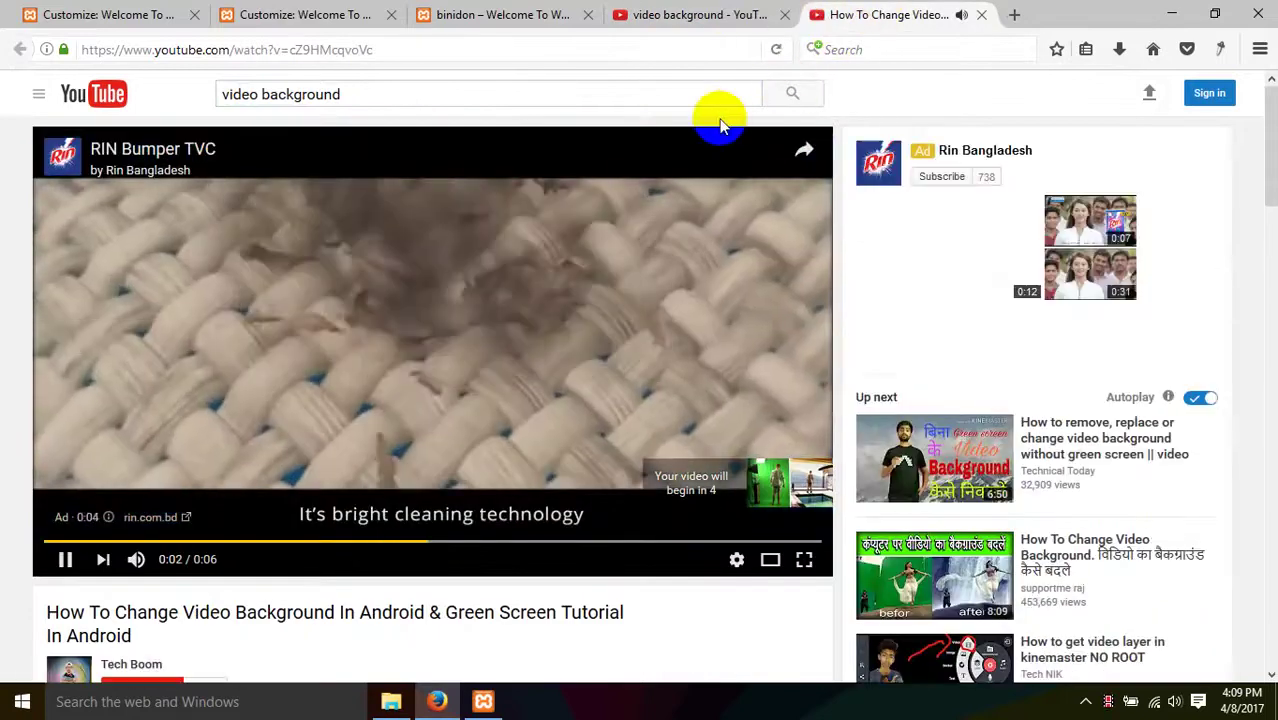
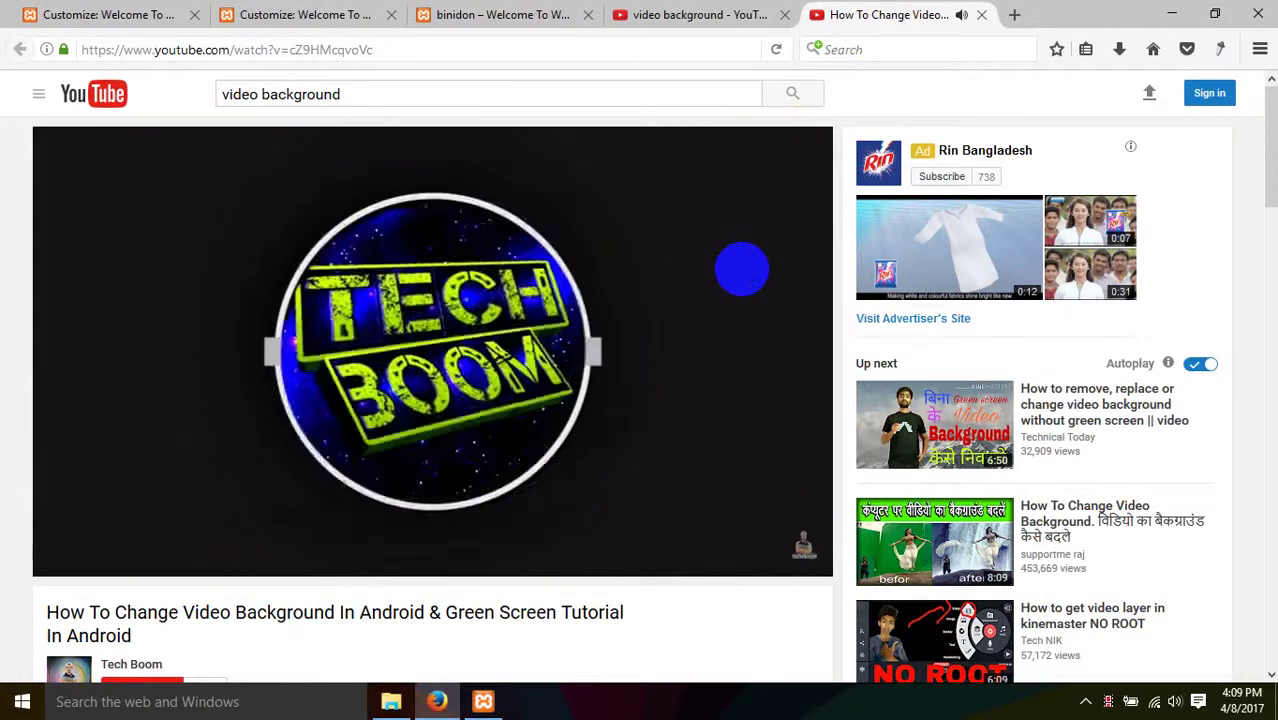
- Close the How To Change Video tab and open the Video Background HD Loops 1080p playlist
{"action": "left_click", "coordinate": [308, 47]}
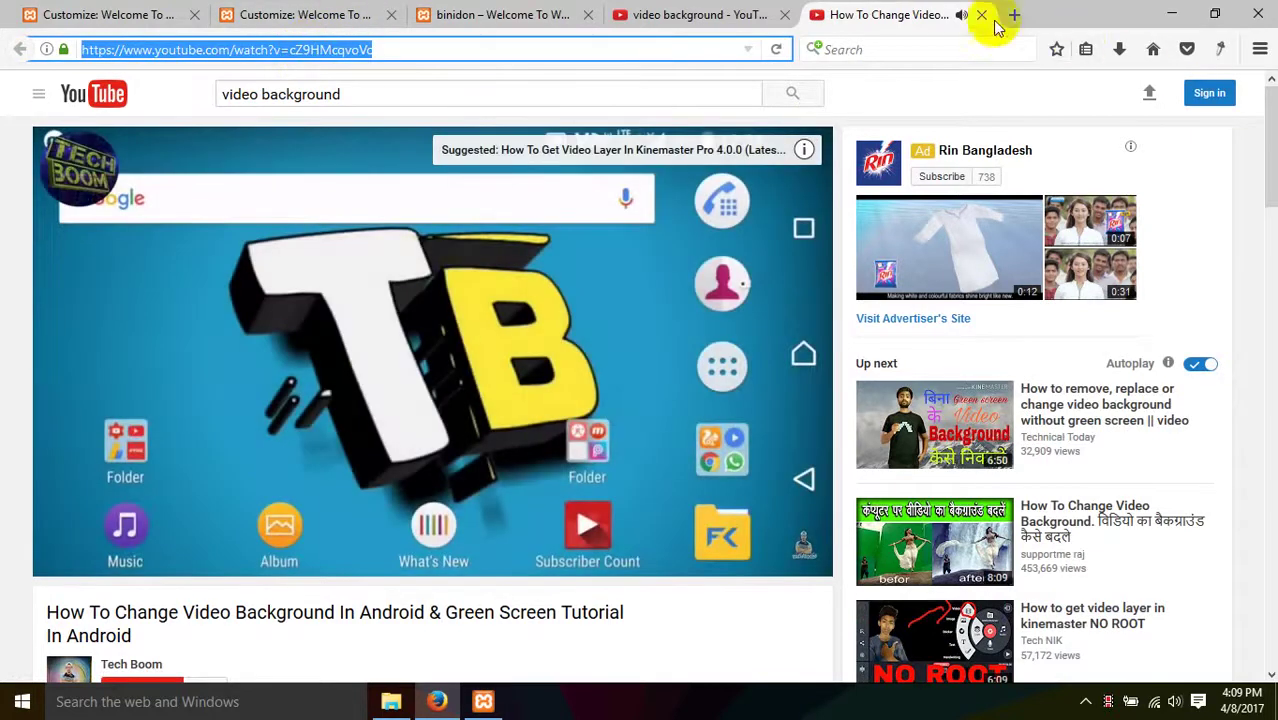
{"action": "left_click", "coordinate": [981, 14]}
{"action": "scroll", "coordinate": [510, 320], "scroll_direction": "up", "scroll_amount": 5}
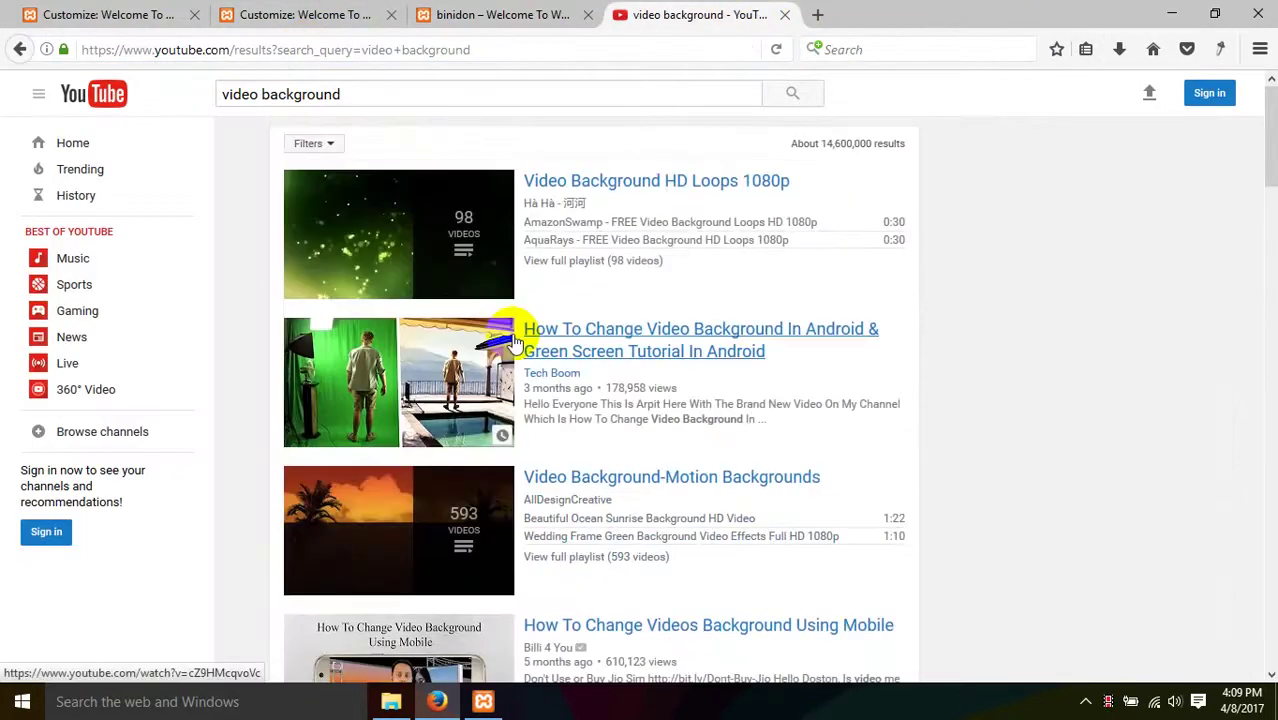
{"action": "left_click", "coordinate": [572, 181]}
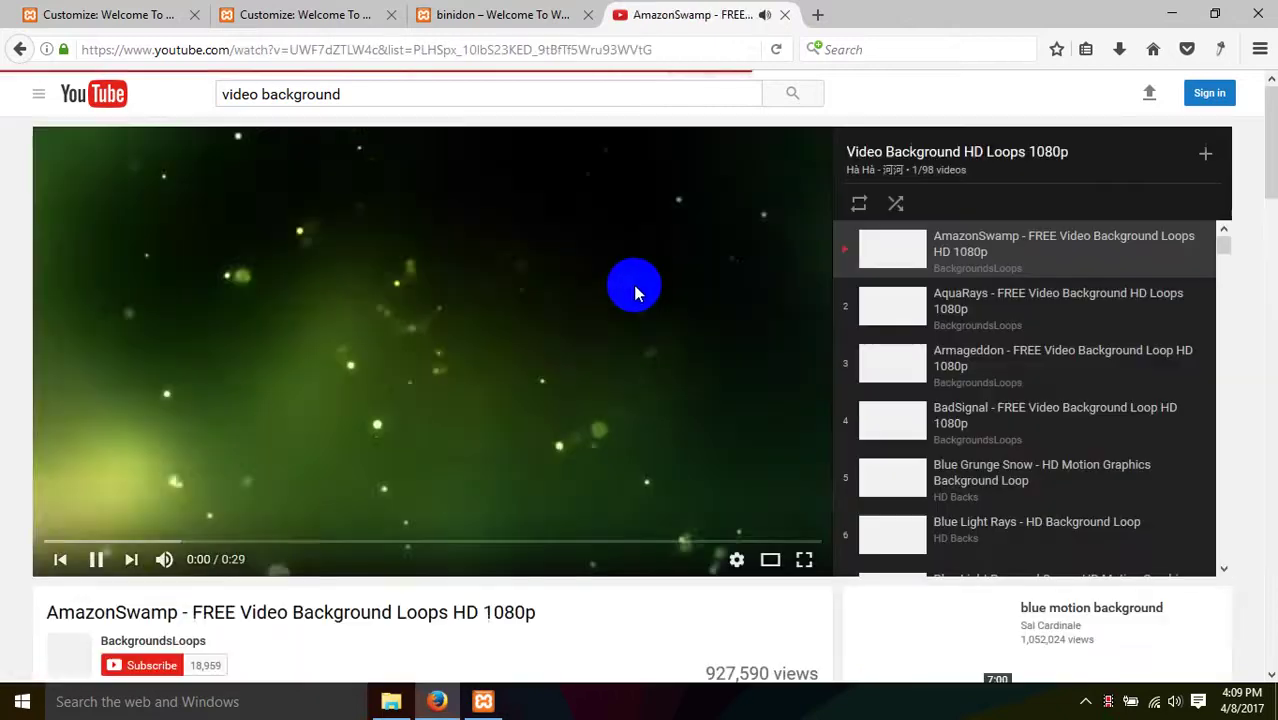
- Play Spinning Light Wall from the playlist, skip the ad, and select its URL
{"action": "scroll", "coordinate": [1002, 415], "scroll_direction": "down", "scroll_amount": 9}
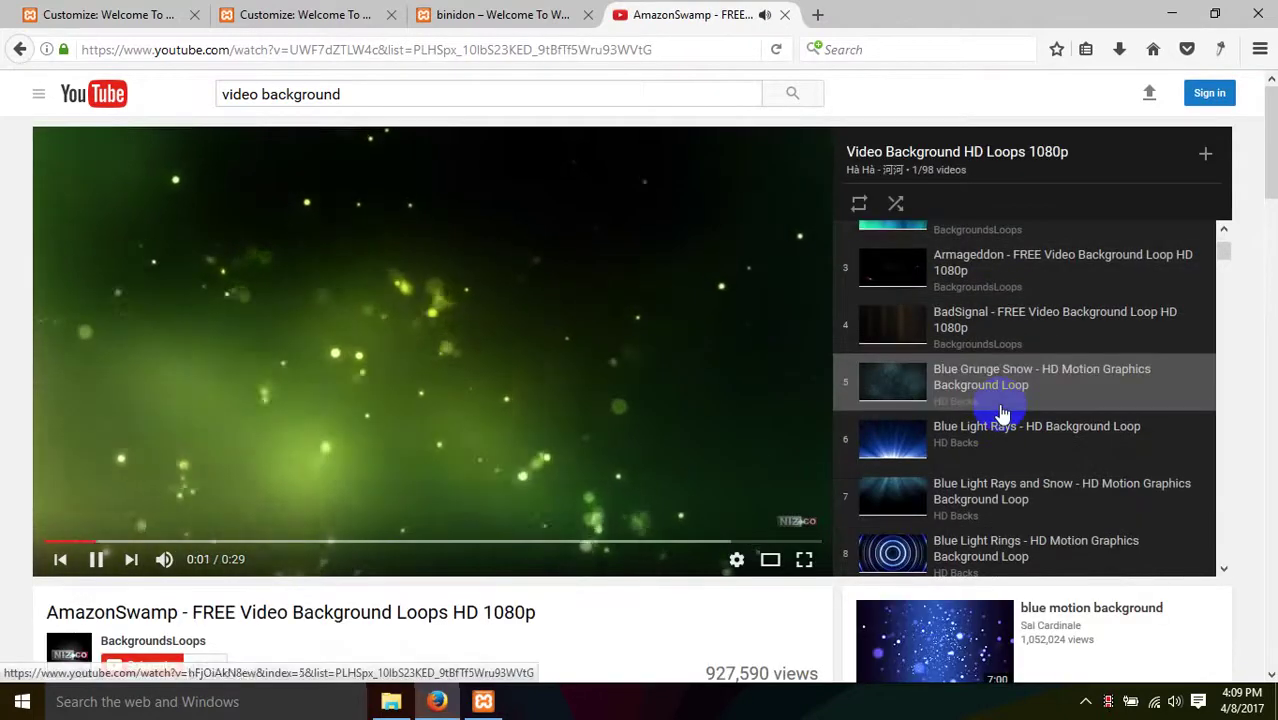
{"action": "scroll", "coordinate": [1000, 420], "scroll_direction": "down", "scroll_amount": 6}
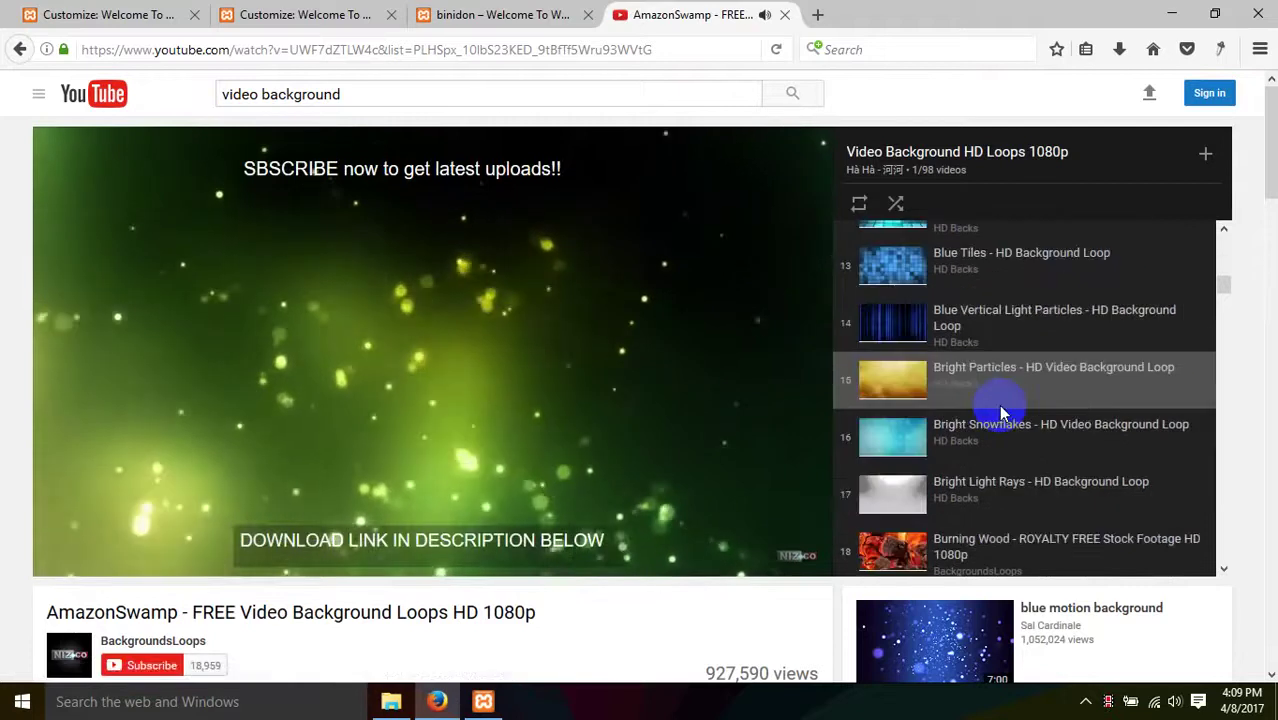
{"action": "scroll", "coordinate": [998, 435], "scroll_direction": "down", "scroll_amount": 3}
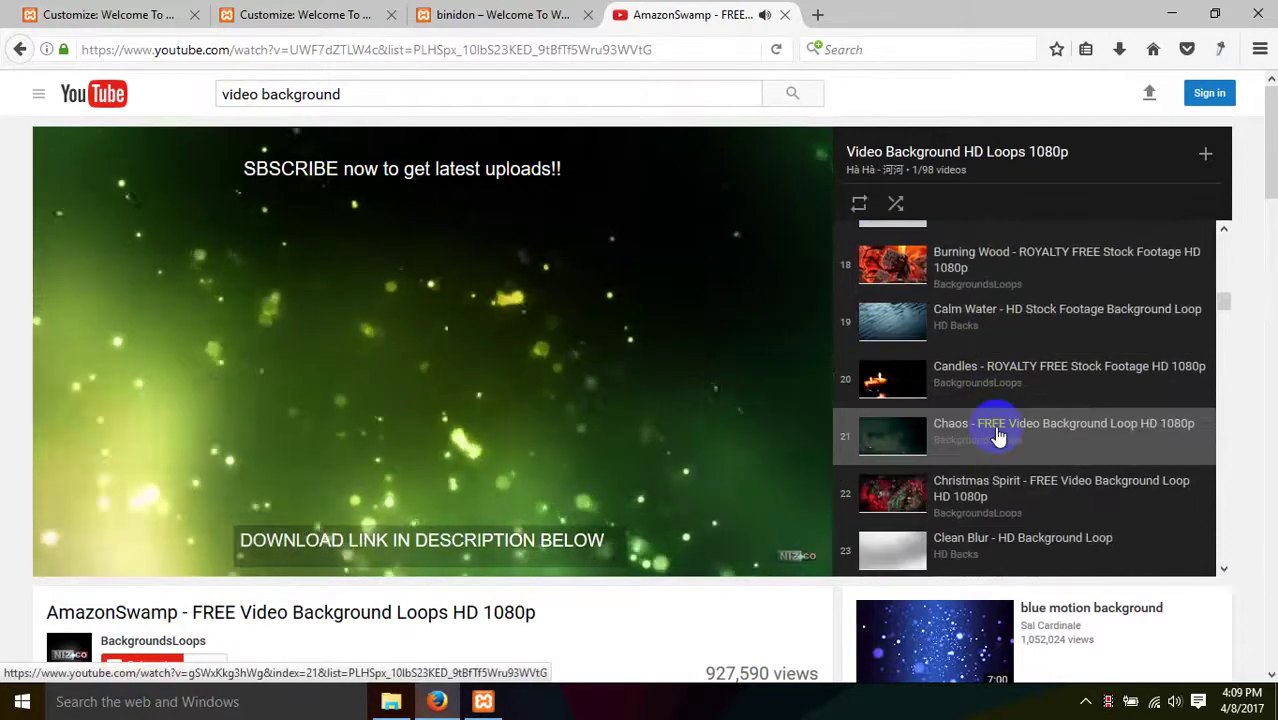
{"action": "scroll", "coordinate": [990, 345], "scroll_direction": "down", "scroll_amount": 13}
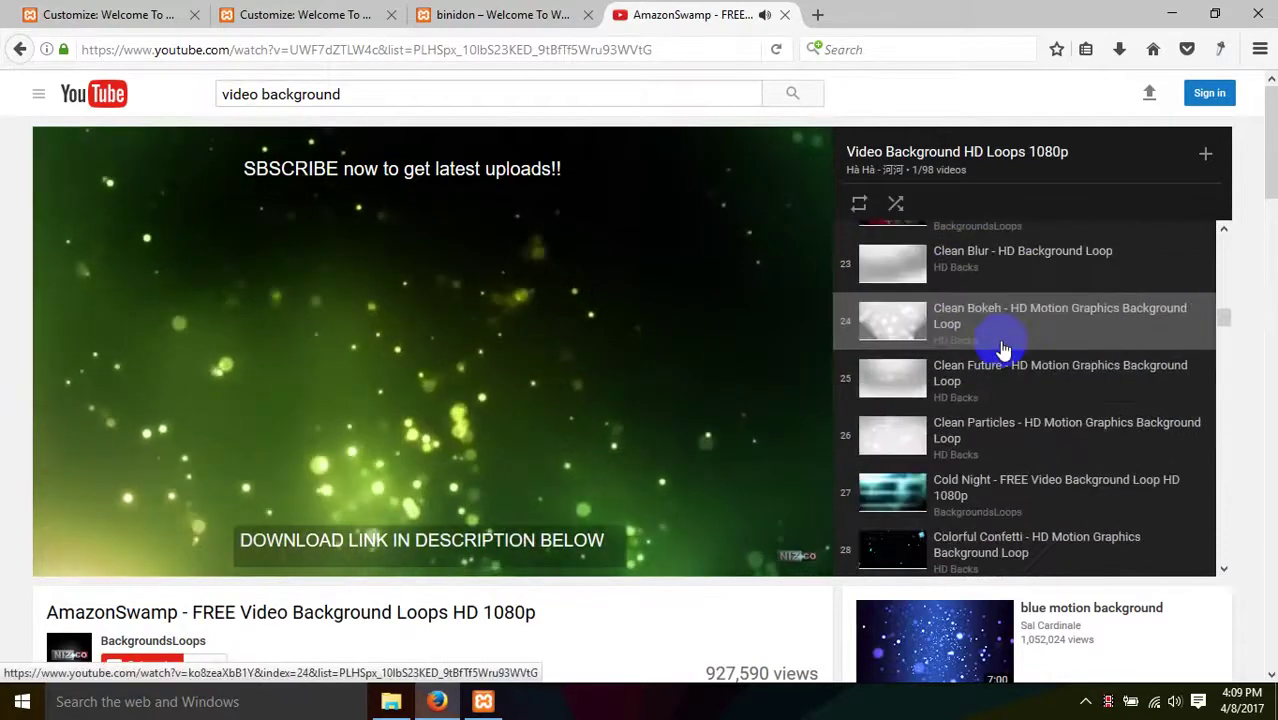
{"action": "scroll", "coordinate": [1005, 395], "scroll_direction": "down", "scroll_amount": 11}
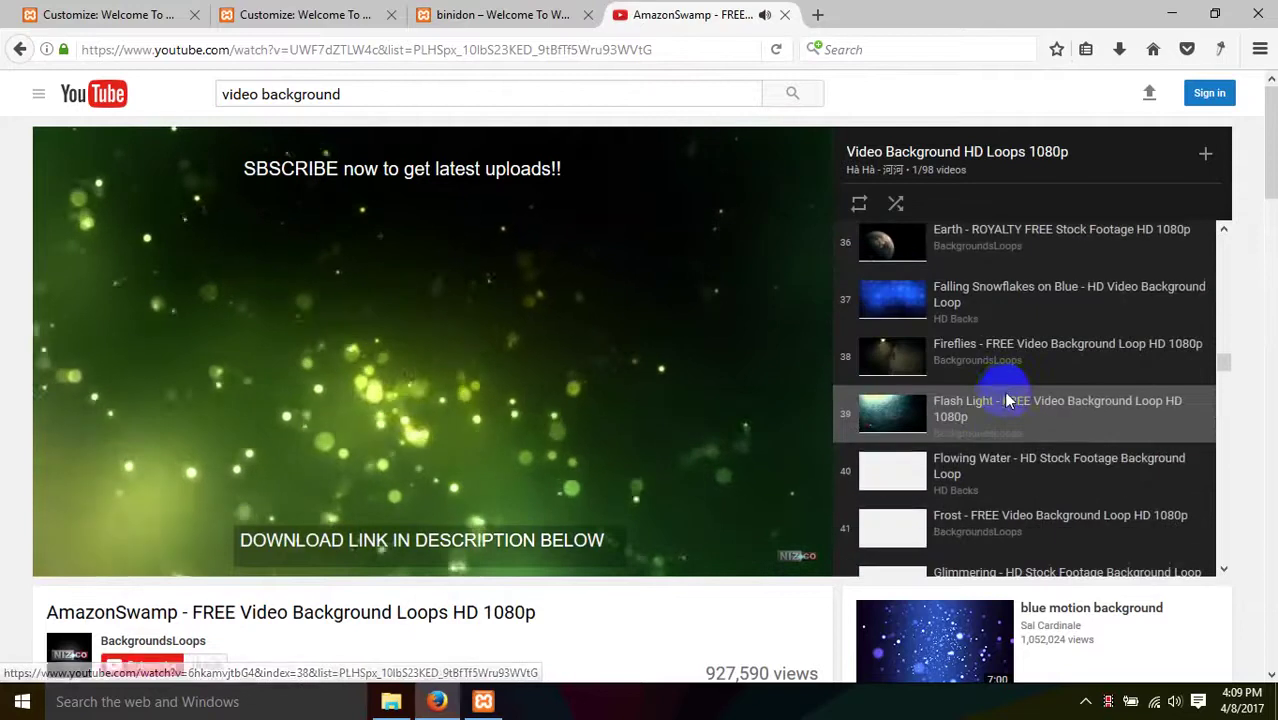
{"action": "scroll", "coordinate": [1008, 418], "scroll_direction": "down", "scroll_amount": 18}
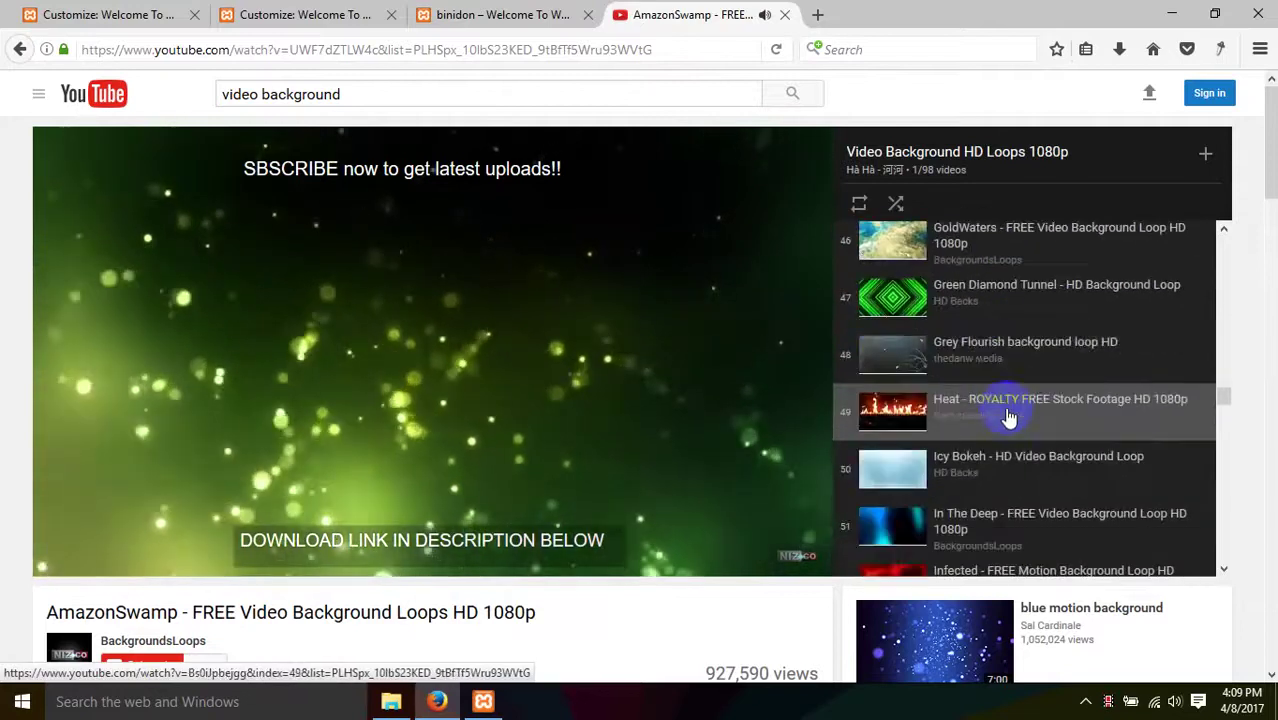
{"action": "scroll", "coordinate": [1008, 418], "scroll_direction": "down", "scroll_amount": 13}
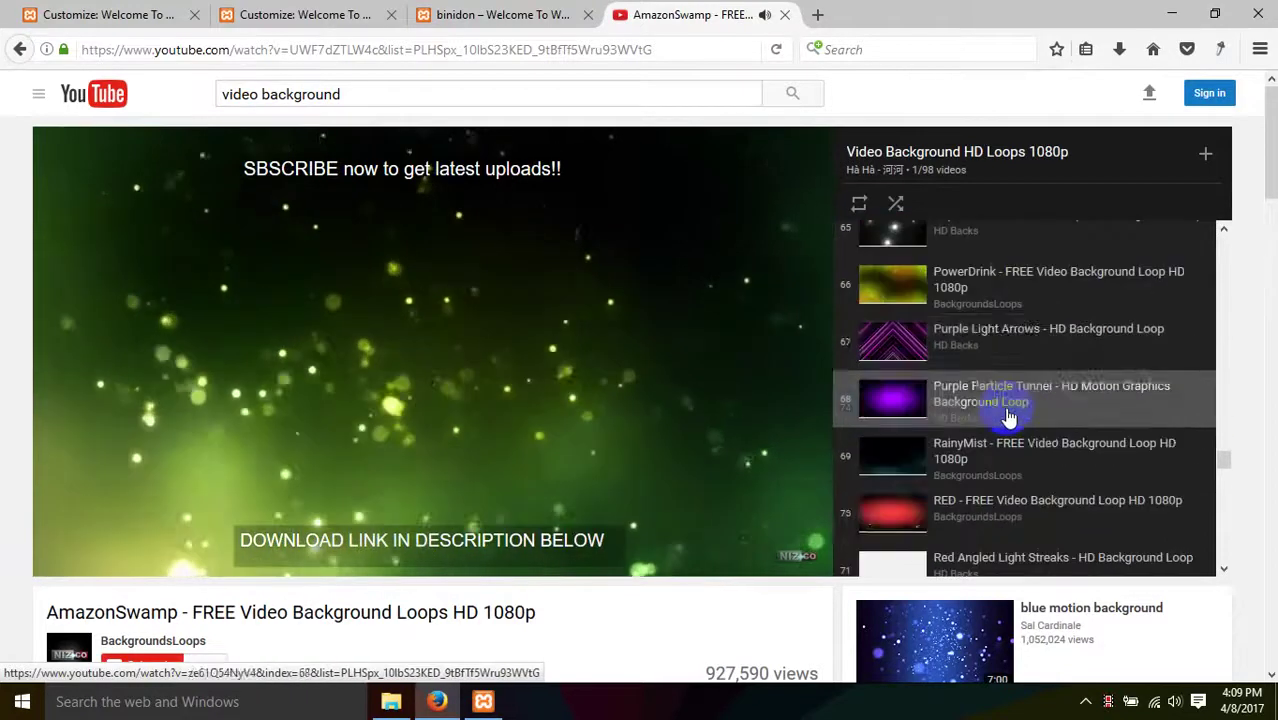
{"action": "scroll", "coordinate": [1008, 418], "scroll_direction": "down", "scroll_amount": 5}
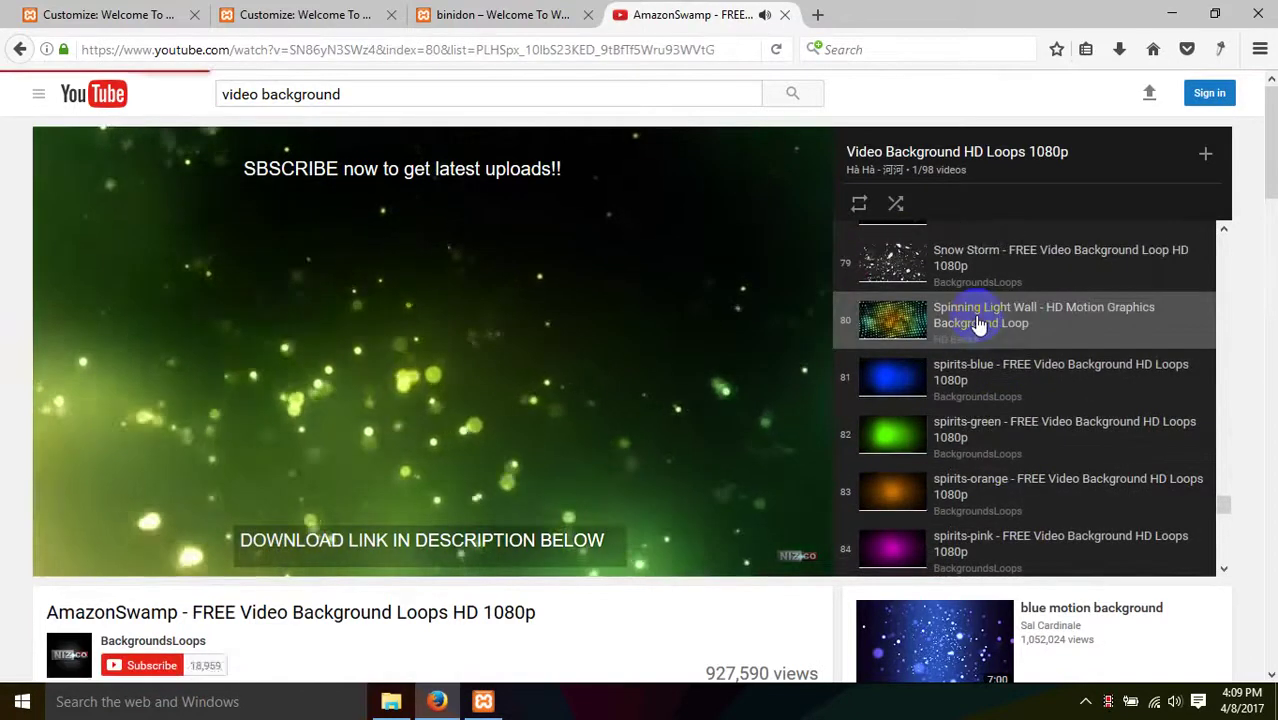
{"action": "left_click", "coordinate": [979, 324]}
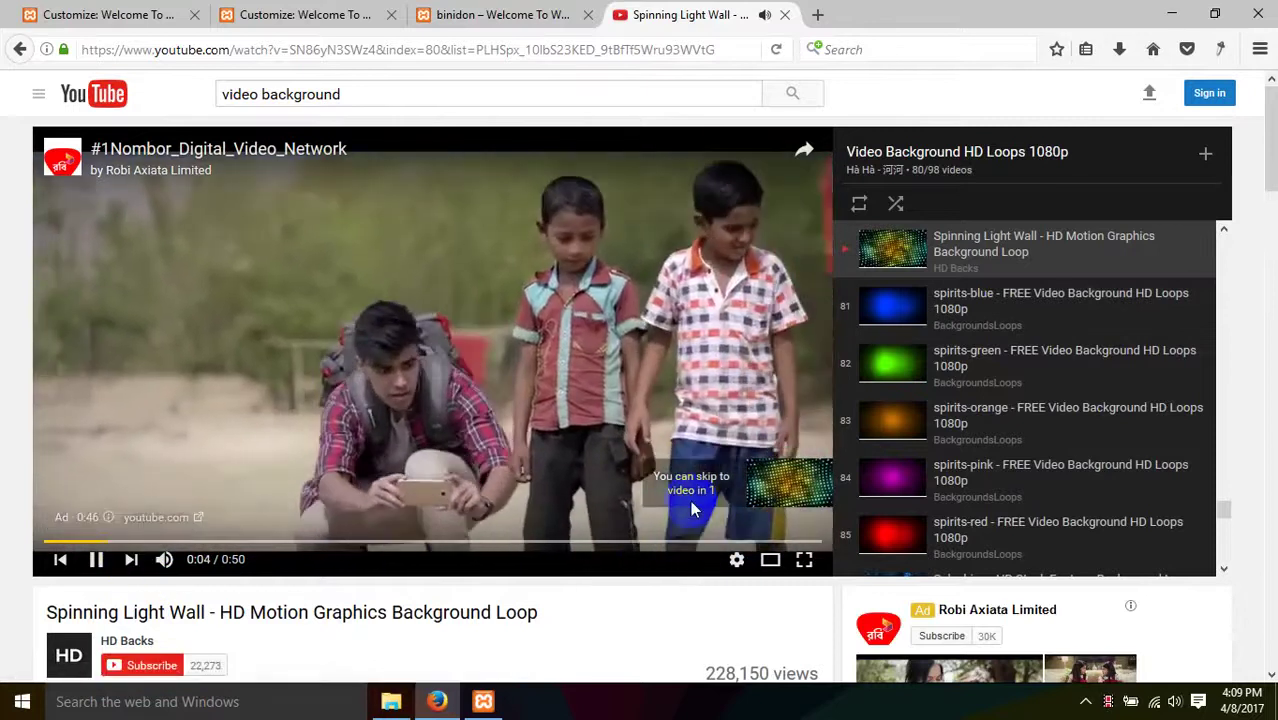
{"action": "left_click", "coordinate": [772, 488]}
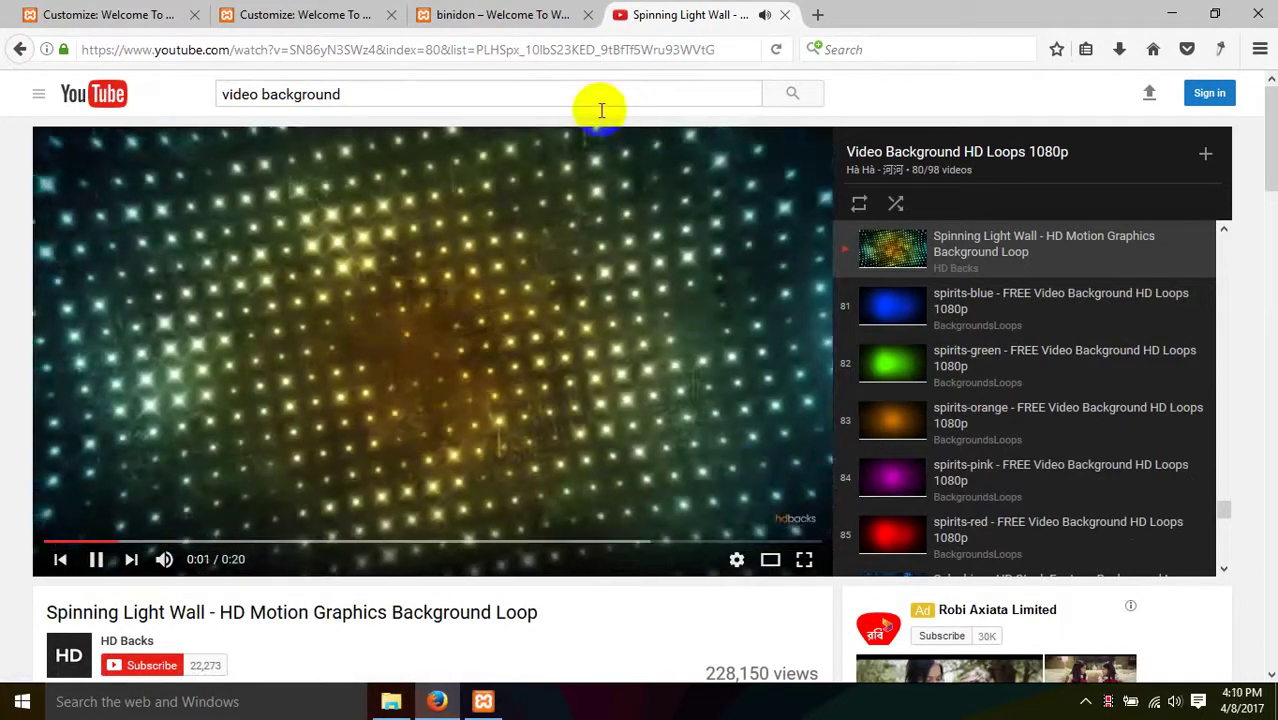
{"action": "left_click", "coordinate": [522, 50]}
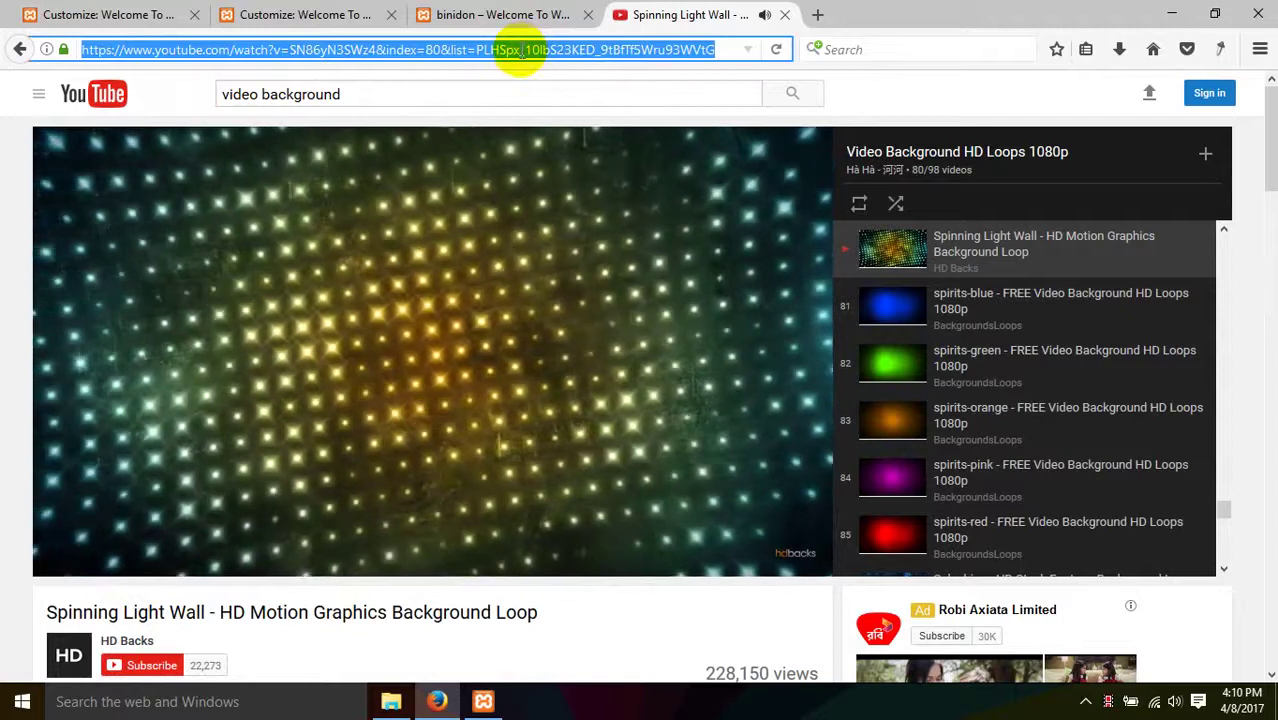
- Bring up the Header Media customizer and focus its 'Or, enter a YouTube URL' field
{"action": "left_click", "coordinate": [525, 12]}
{"action": "left_click", "coordinate": [300, 12]}
{"action": "left_click", "coordinate": [175, 12]}
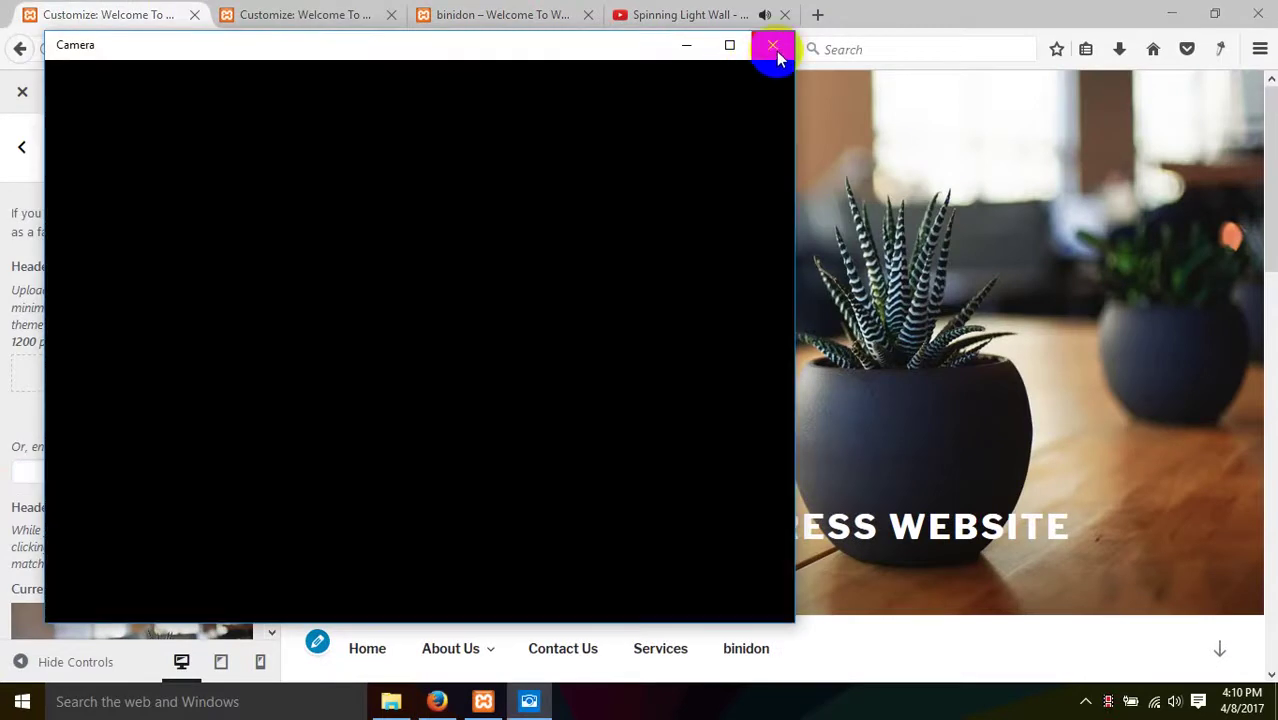
{"action": "left_click", "coordinate": [774, 47]}
{"action": "left_click", "coordinate": [76, 469]}
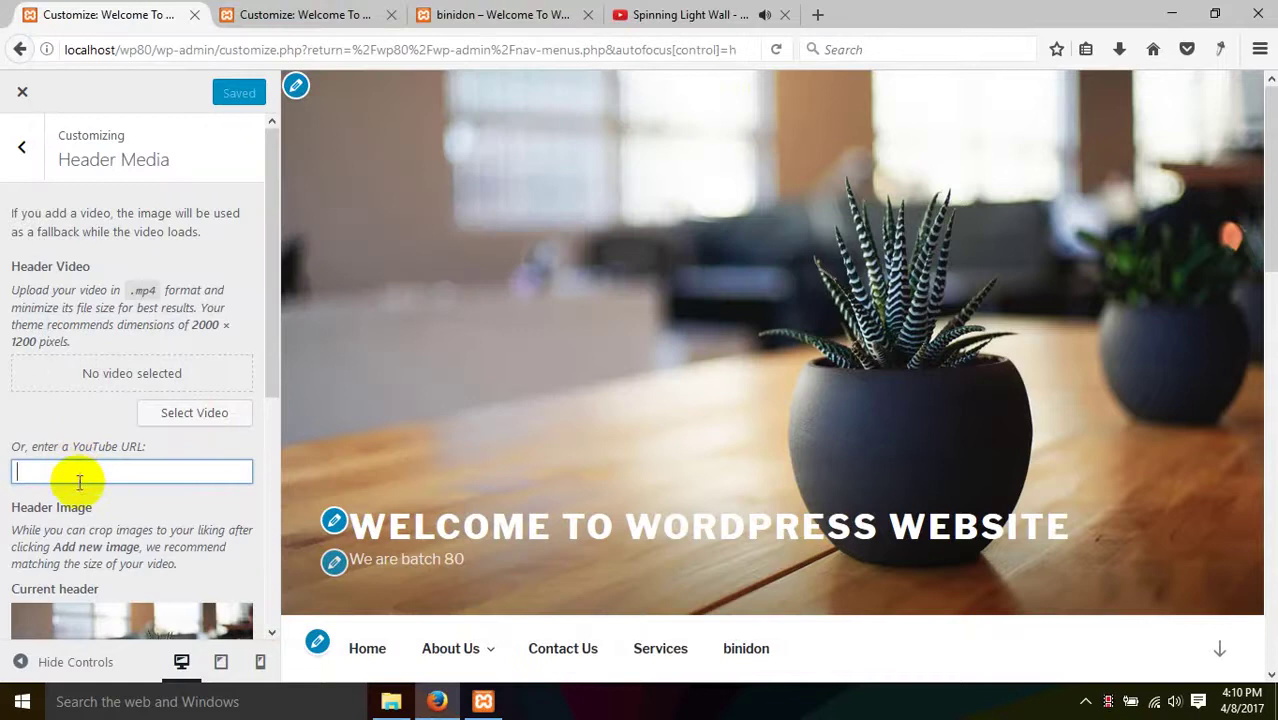
- Copy the Spinning Light Wall URL into the YouTube URL field and Save & Publish
{"action": "left_click", "coordinate": [682, 15]}
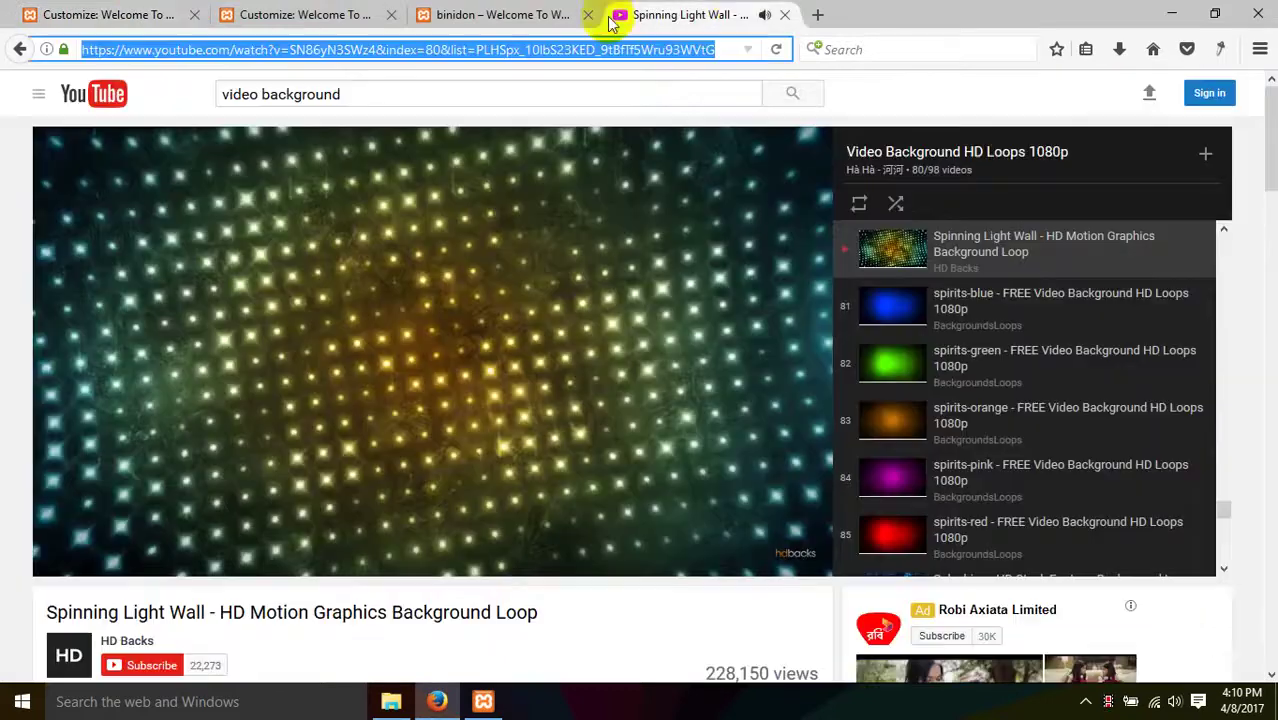
{"action": "right_click", "coordinate": [405, 55]}
{"action": "left_click", "coordinate": [451, 118]}
{"action": "left_click", "coordinate": [186, 12]}
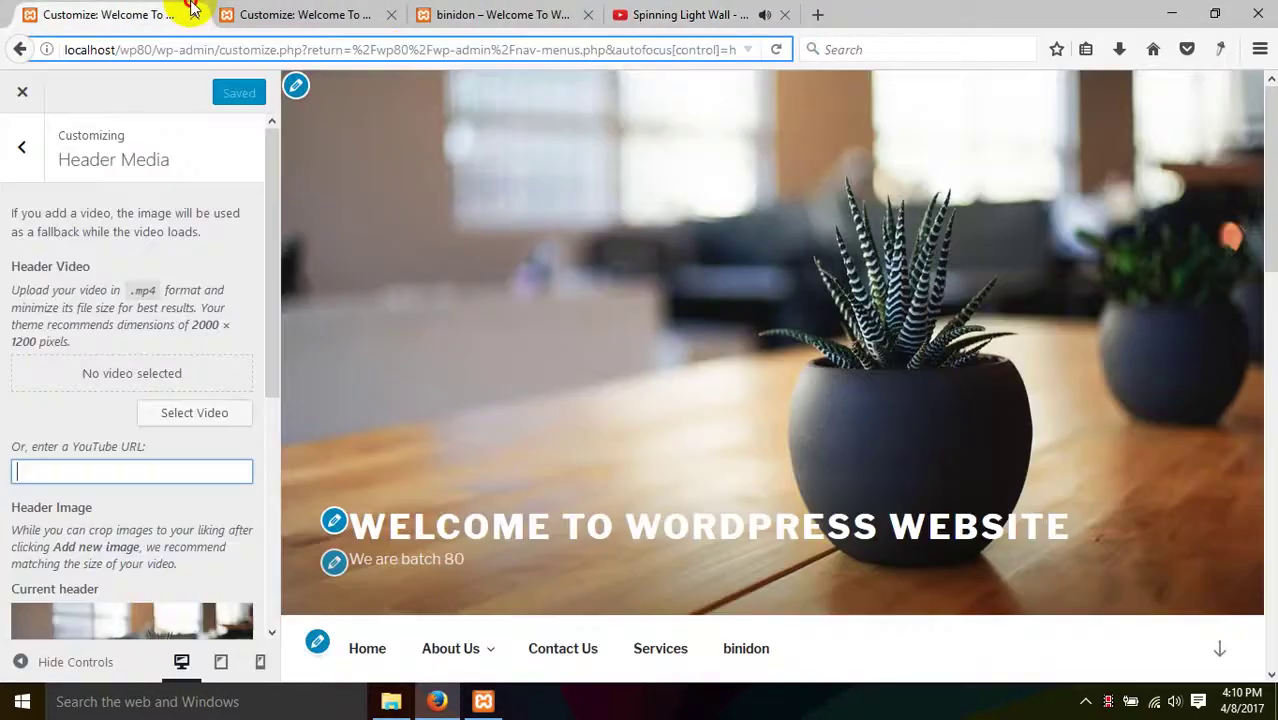
{"action": "right_click", "coordinate": [96, 469]}
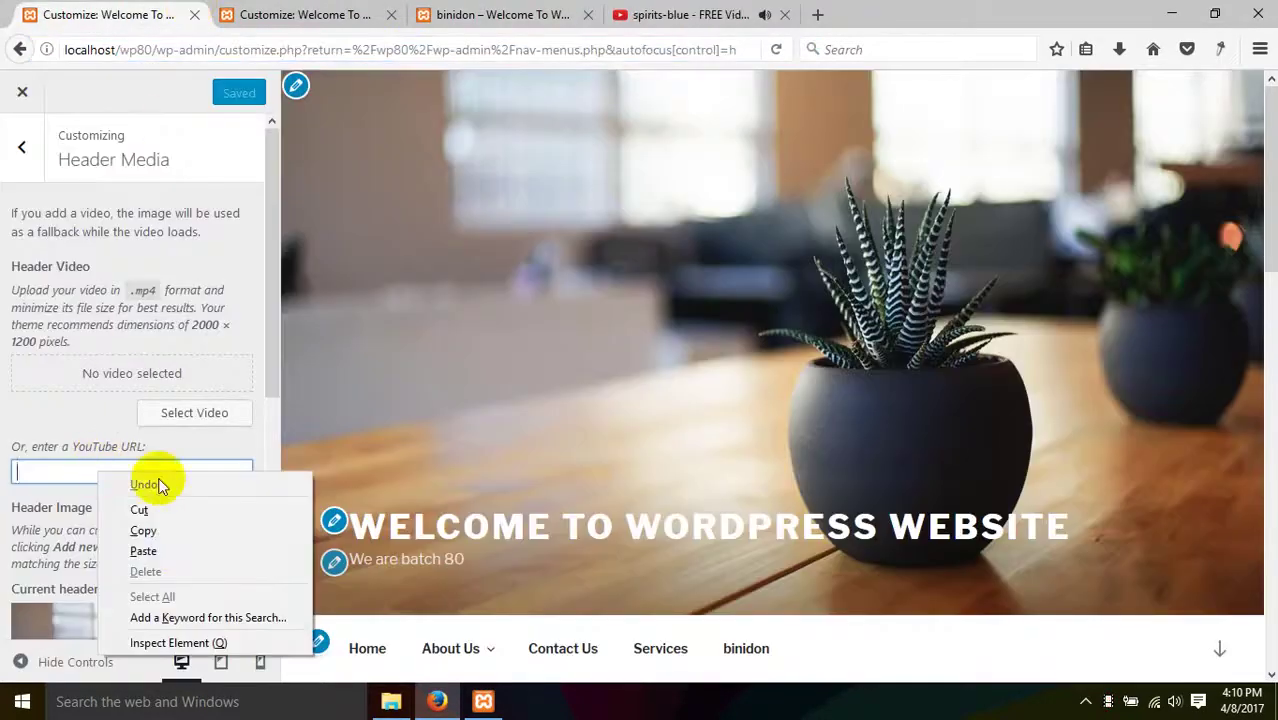
{"action": "left_click", "coordinate": [182, 548]}
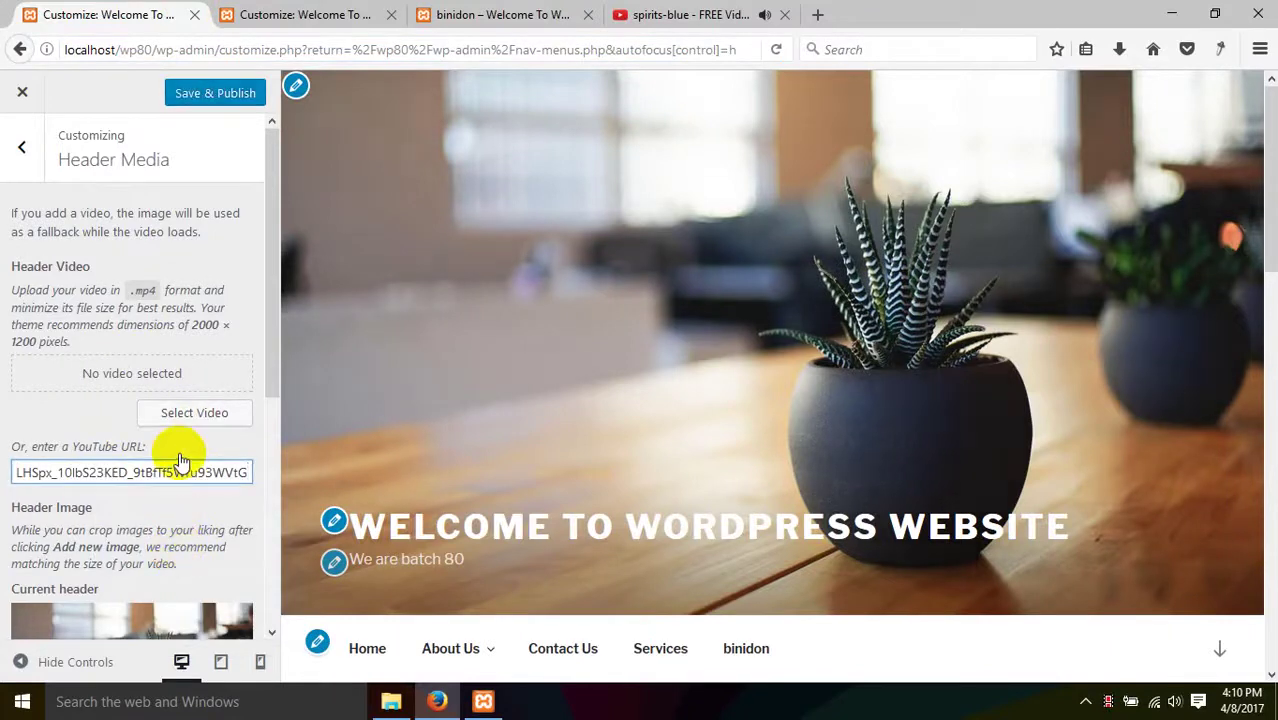
{"action": "key", "text": "ctrl+a"}
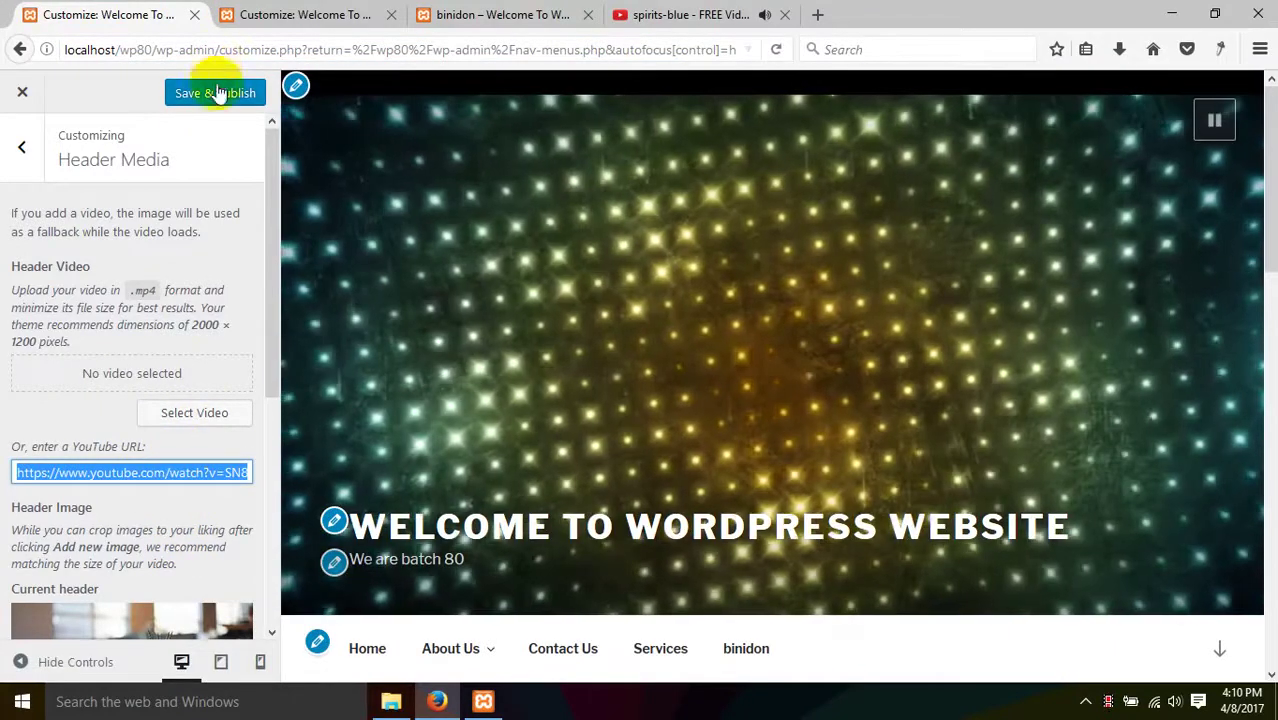
{"action": "left_click", "coordinate": [190, 92]}
{"action": "left_click", "coordinate": [283, 14]}
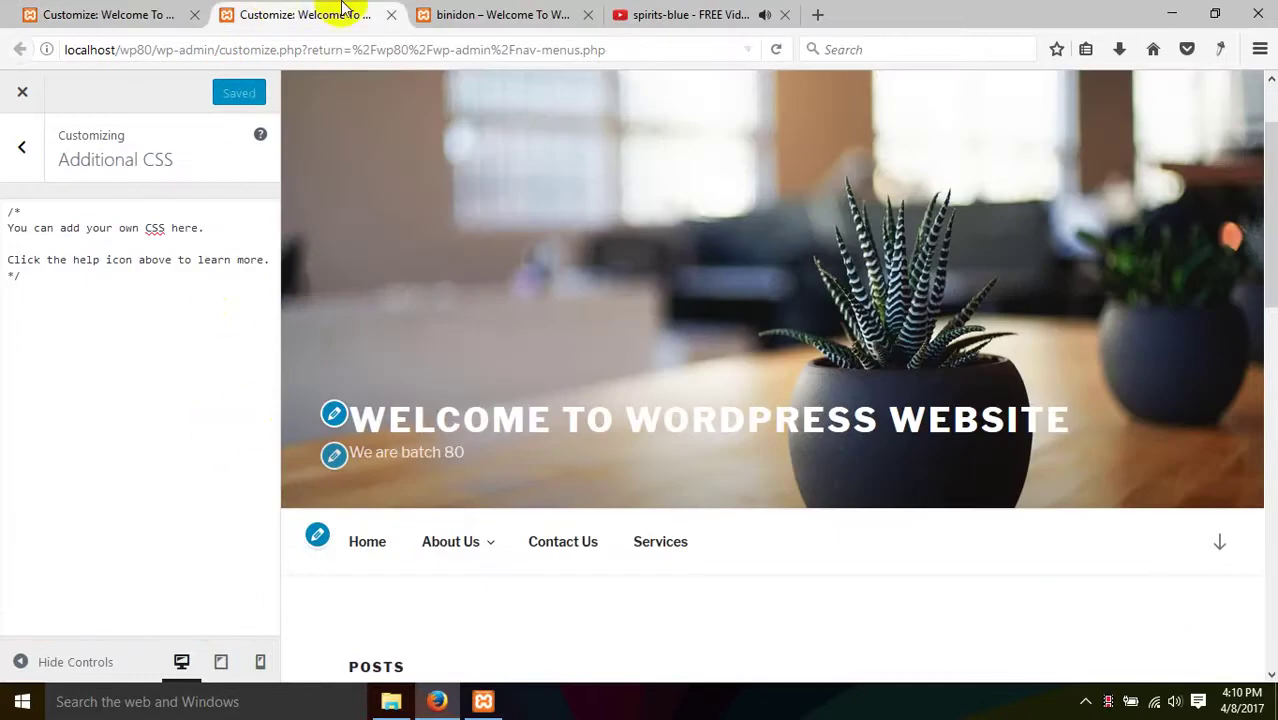
- Reload the site page in the binidon category tab
{"action": "left_click", "coordinate": [490, 14]}
{"action": "scroll", "coordinate": [140, 375], "scroll_direction": "up", "scroll_amount": 5}
{"action": "right_click", "coordinate": [120, 390]}
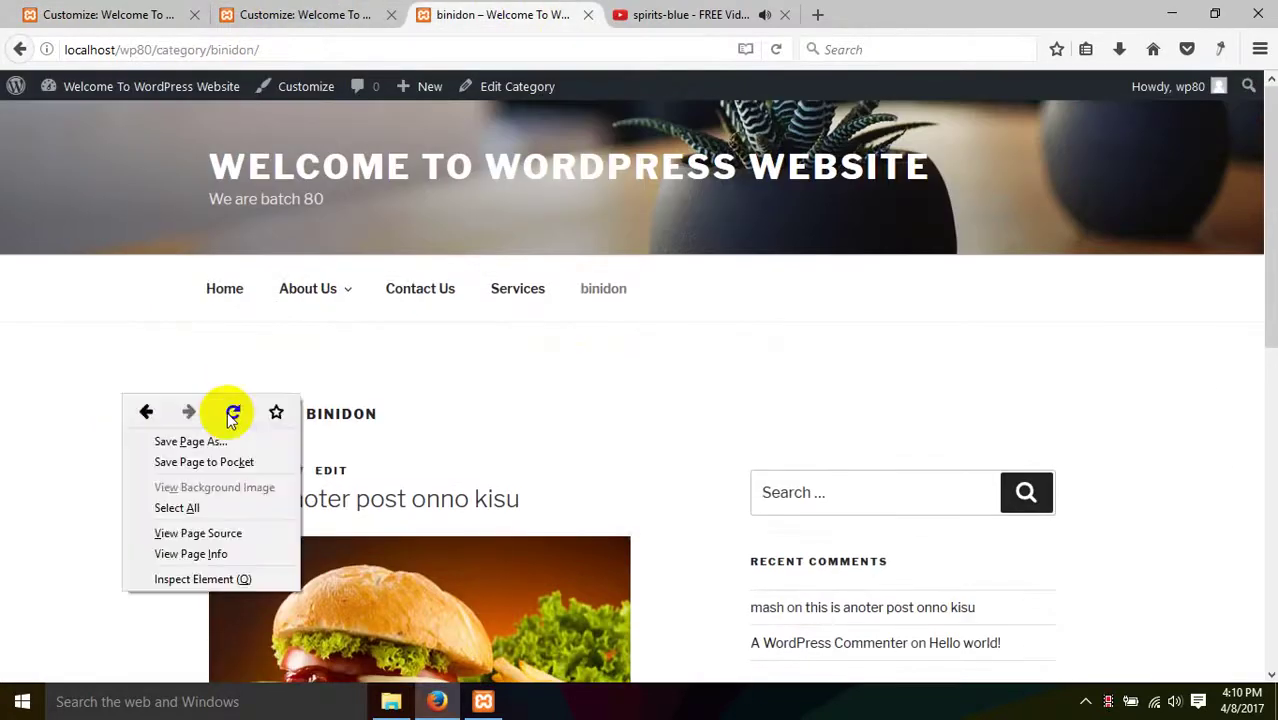
{"action": "left_click", "coordinate": [232, 415]}
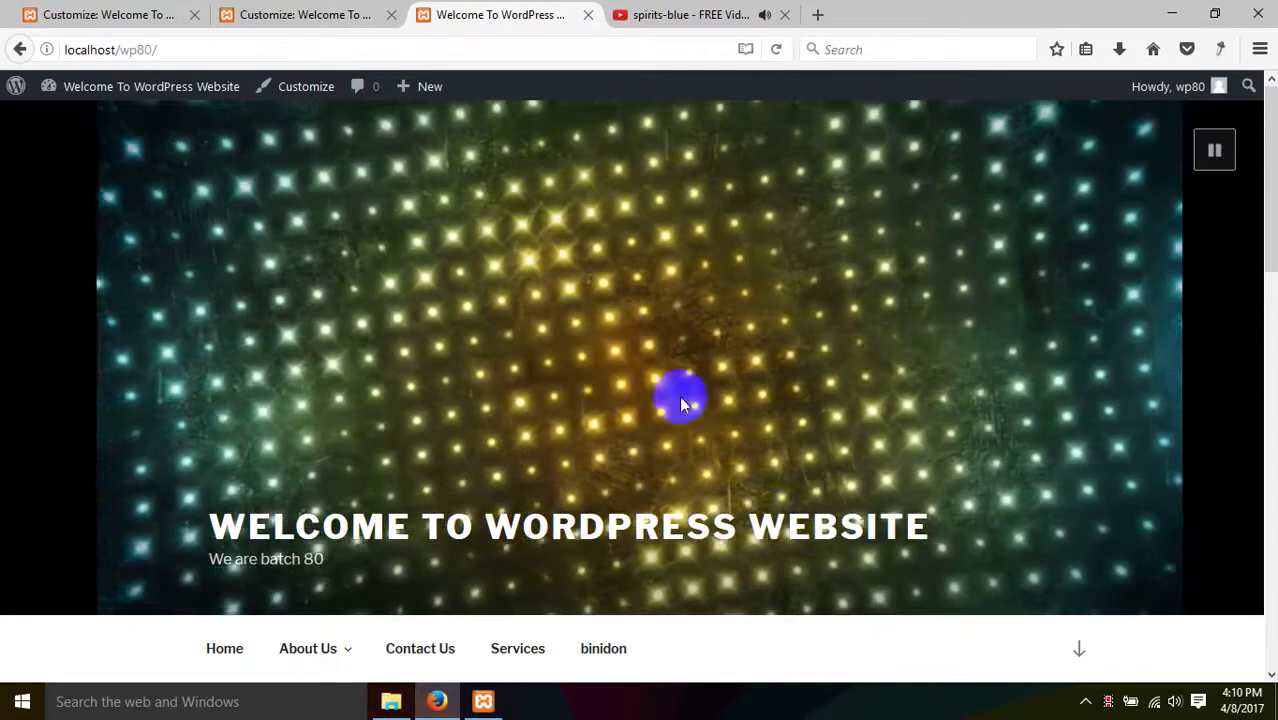
- View the Spinning Light Wall header video full screen, then return to the page
{"action": "left_click_drag", "start_coordinate": [679, 394], "coordinate": [666, 337]}
{"action": "double_click", "coordinate": [666, 337]}
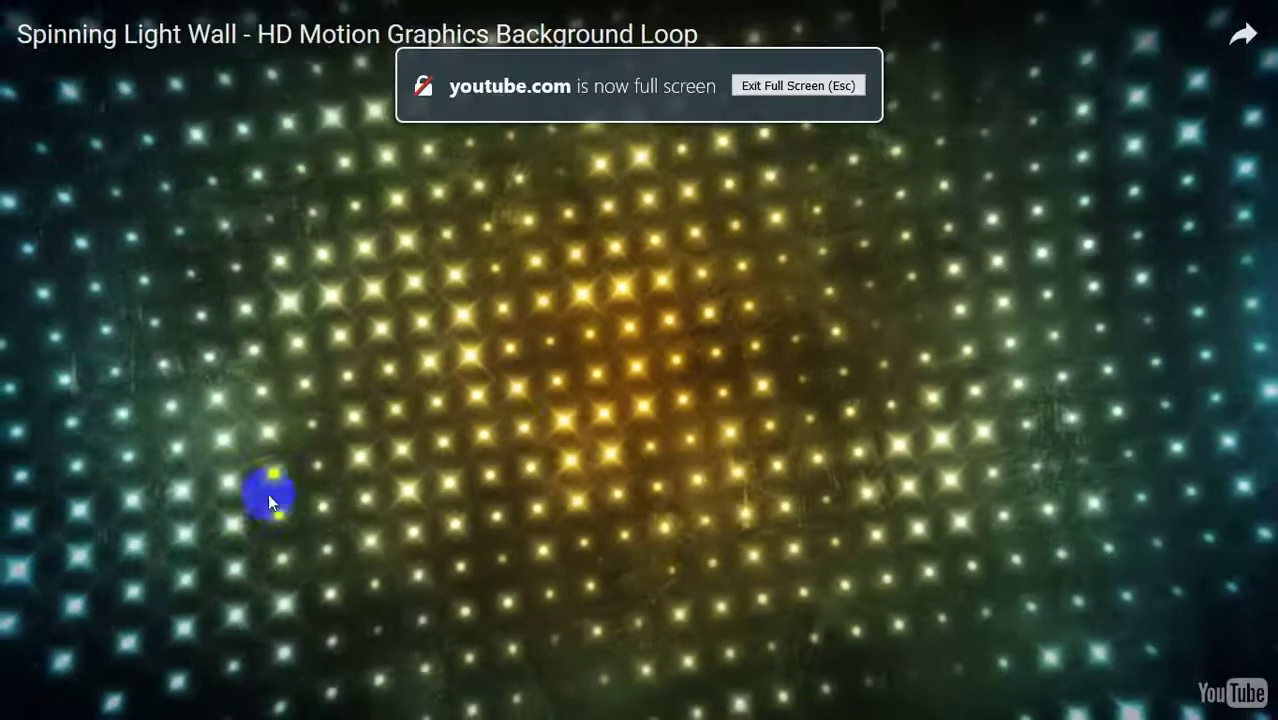
{"action": "left_click", "coordinate": [579, 474]}
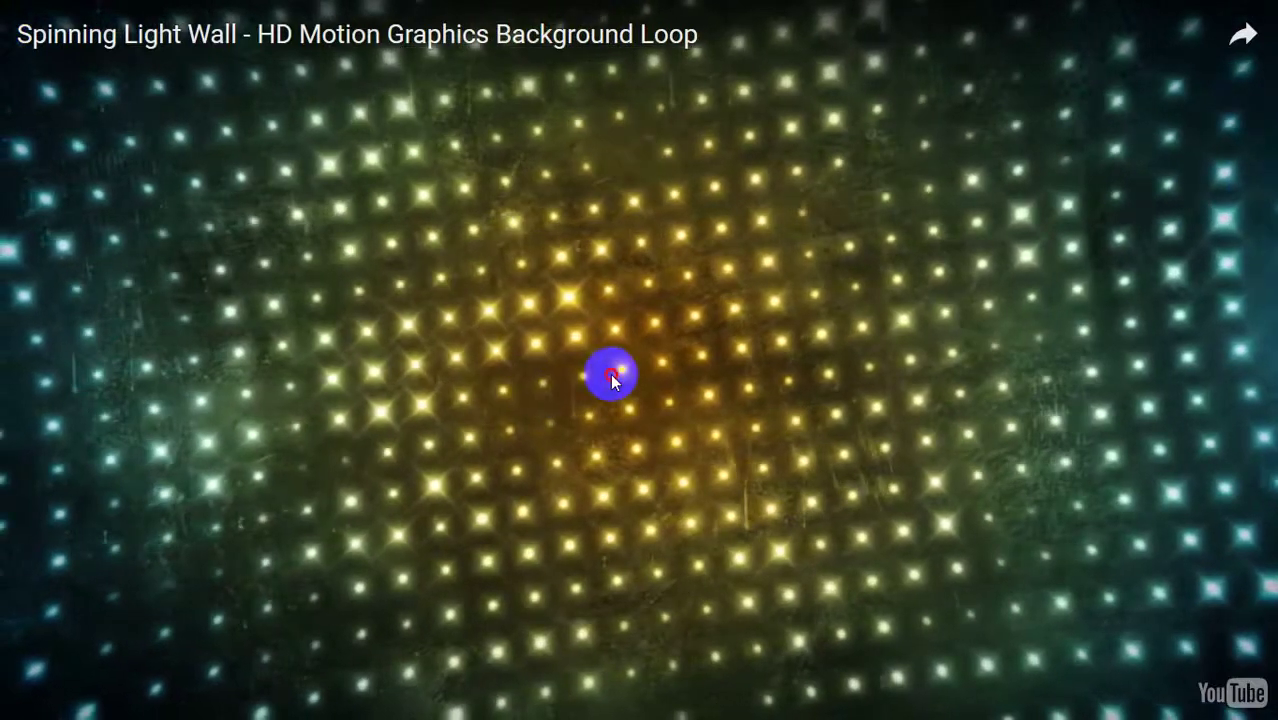
{"action": "double_click", "coordinate": [611, 377]}
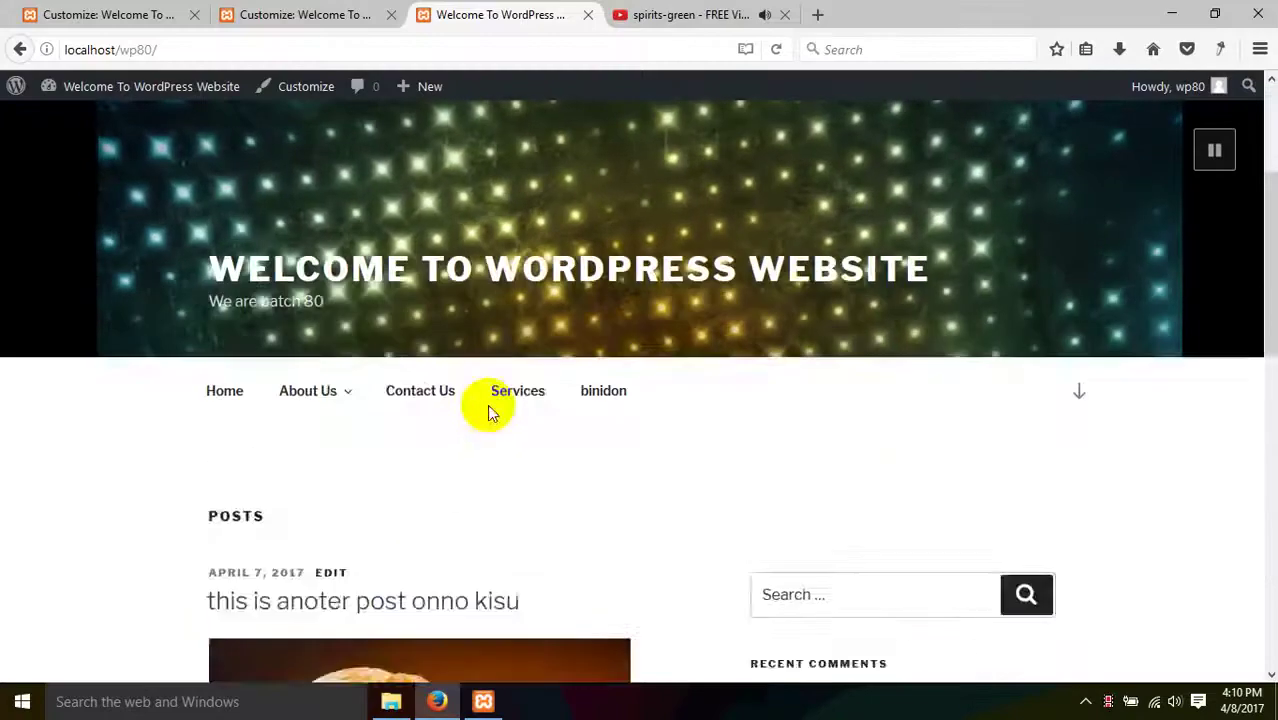
{"action": "scroll", "coordinate": [494, 443], "scroll_direction": "up", "scroll_amount": 2}
{"action": "scroll", "coordinate": [497, 451], "scroll_direction": "down", "scroll_amount": 3}
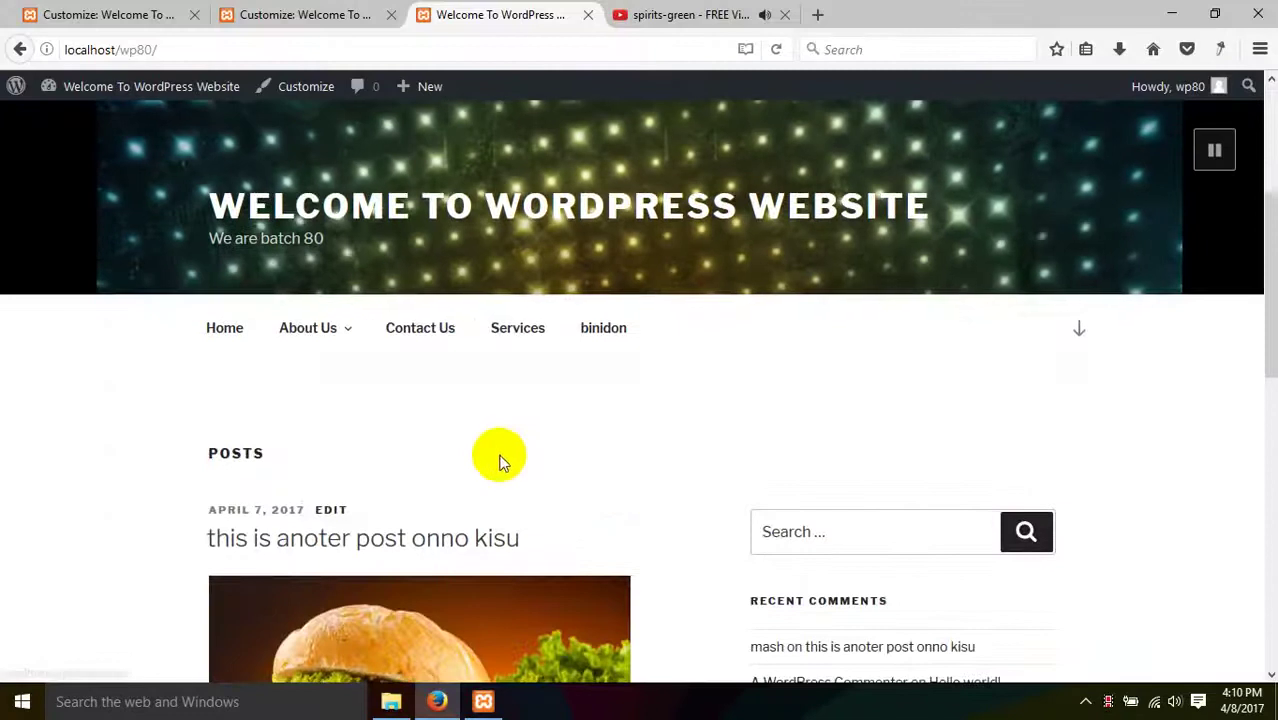
{"action": "scroll", "coordinate": [515, 455], "scroll_direction": "up", "scroll_amount": 3}
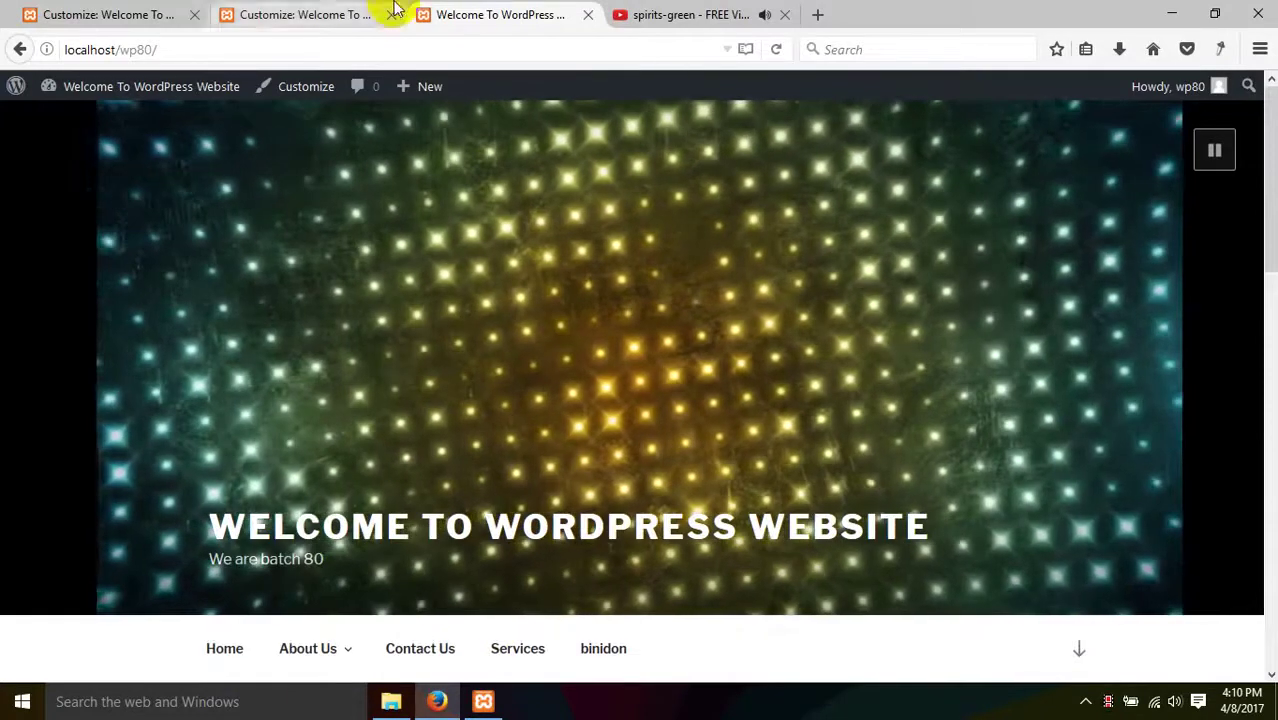
- Mute the YouTube tab and review the Header Media video setting in the Customizer
{"action": "left_click", "coordinate": [763, 15]}
{"action": "scroll", "coordinate": [559, 348], "scroll_direction": "down", "scroll_amount": 2}
{"action": "left_click", "coordinate": [345, 12]}
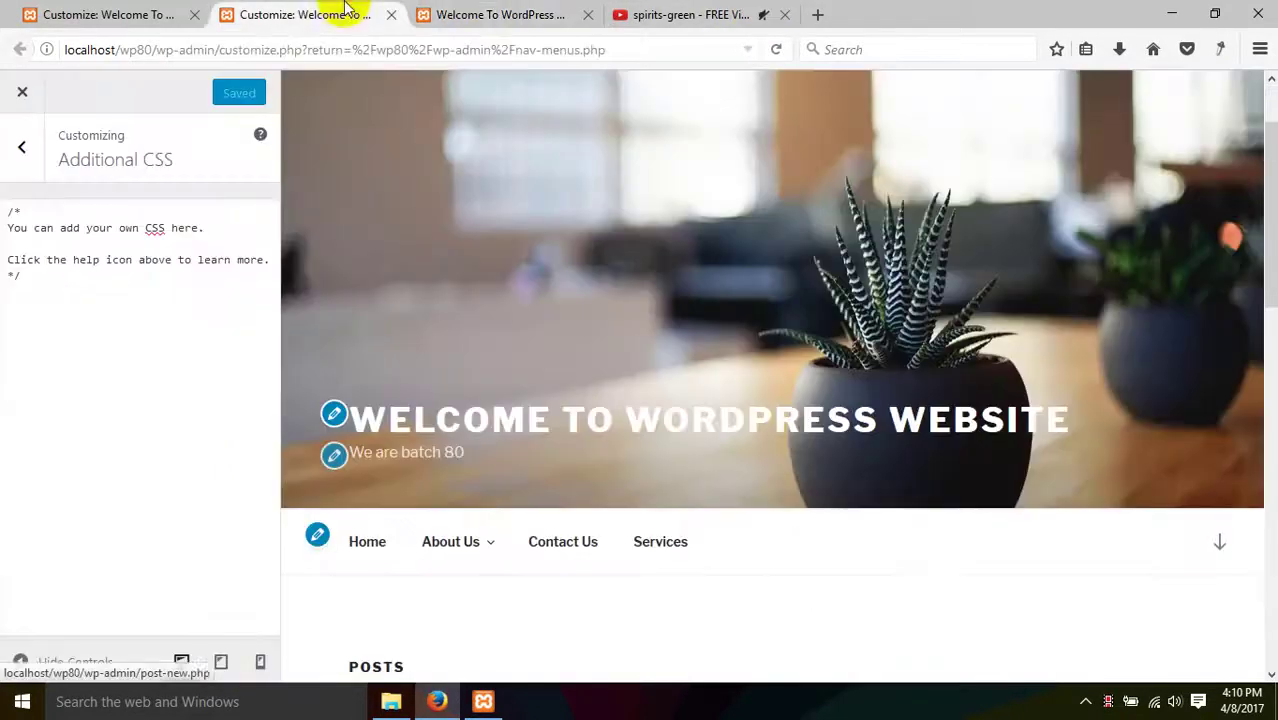
{"action": "left_click", "coordinate": [105, 14]}
{"action": "scroll", "coordinate": [160, 480], "scroll_direction": "down", "scroll_amount": 5}
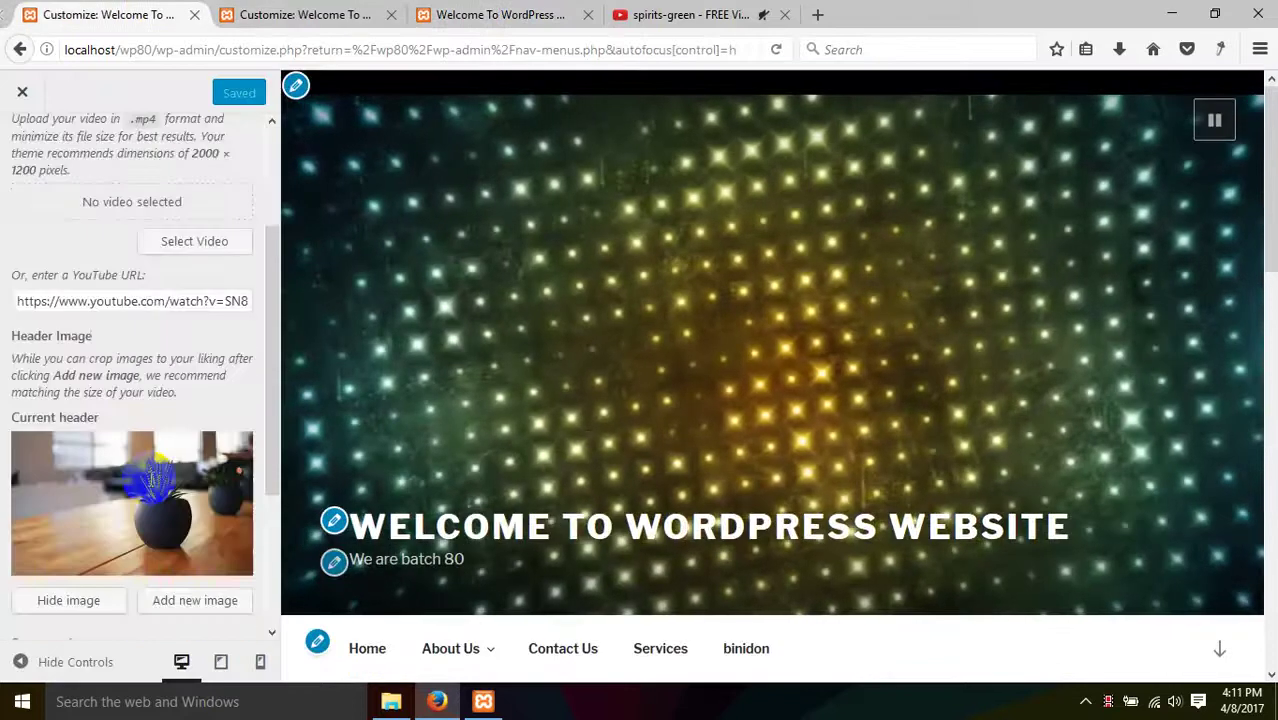
{"action": "scroll", "coordinate": [149, 484], "scroll_direction": "down", "scroll_amount": 2}
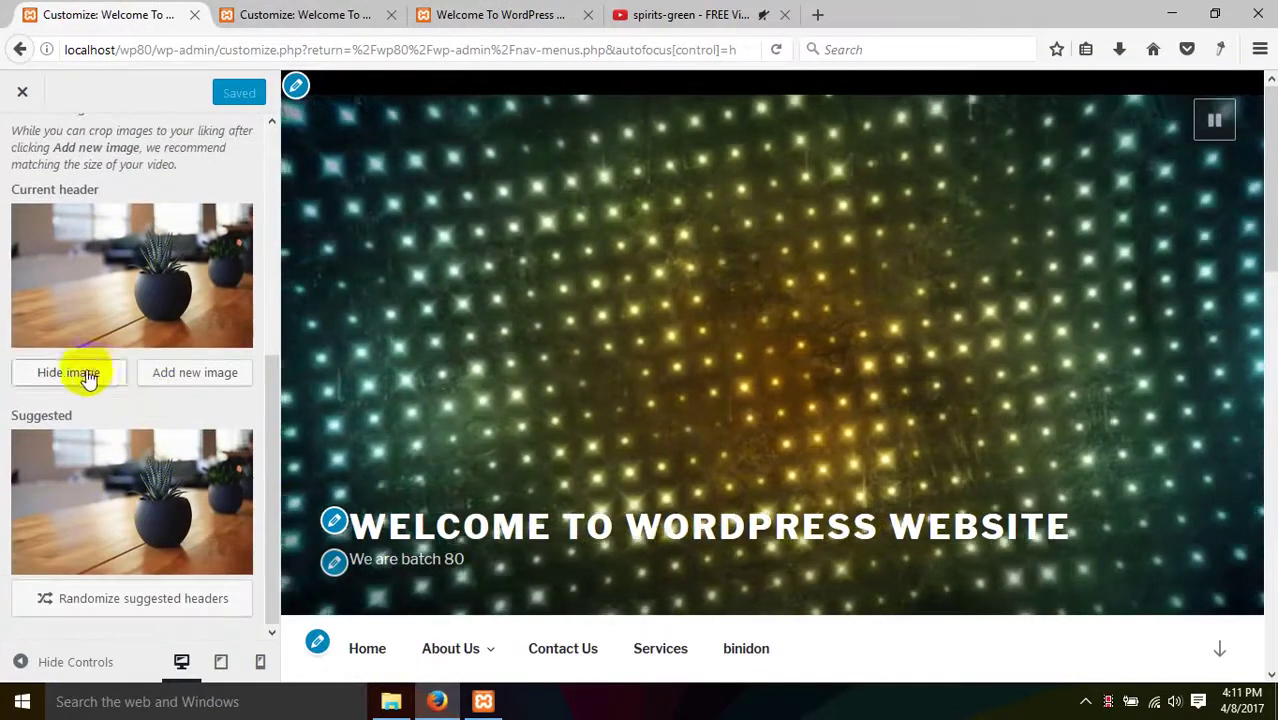
{"action": "scroll", "coordinate": [120, 503], "scroll_direction": "up", "scroll_amount": 6}
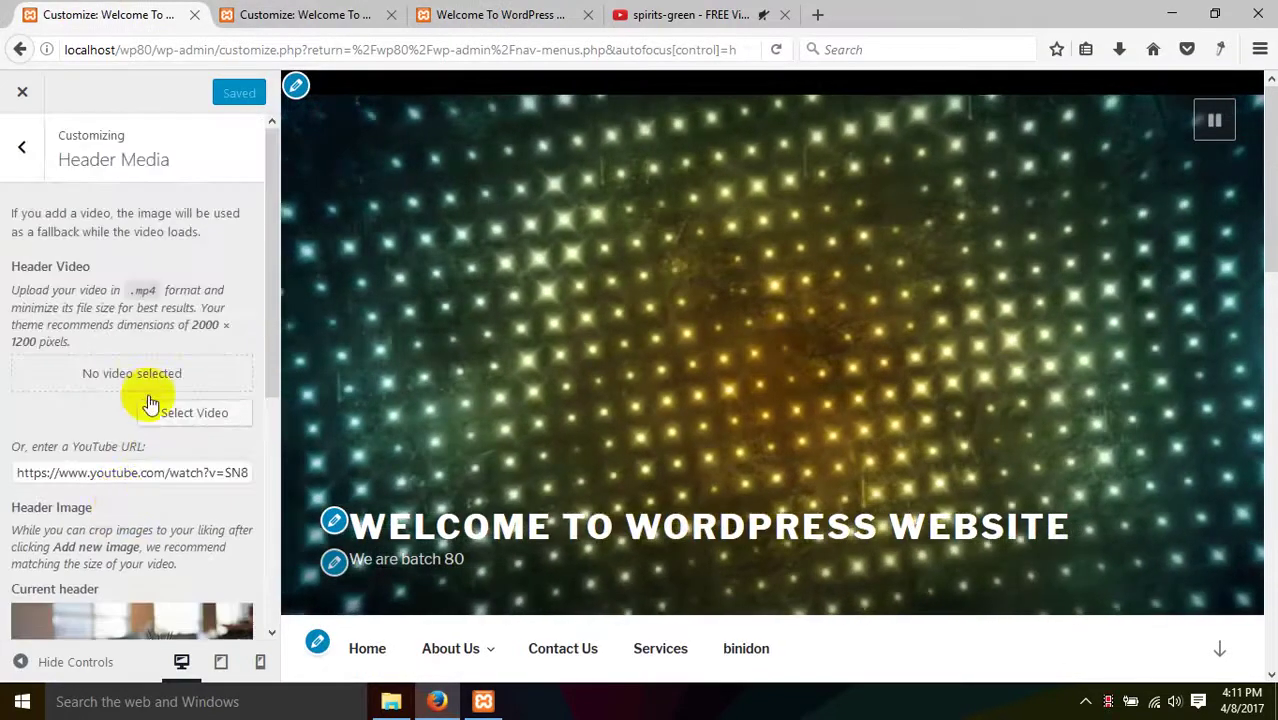
{"action": "left_click", "coordinate": [200, 421]}
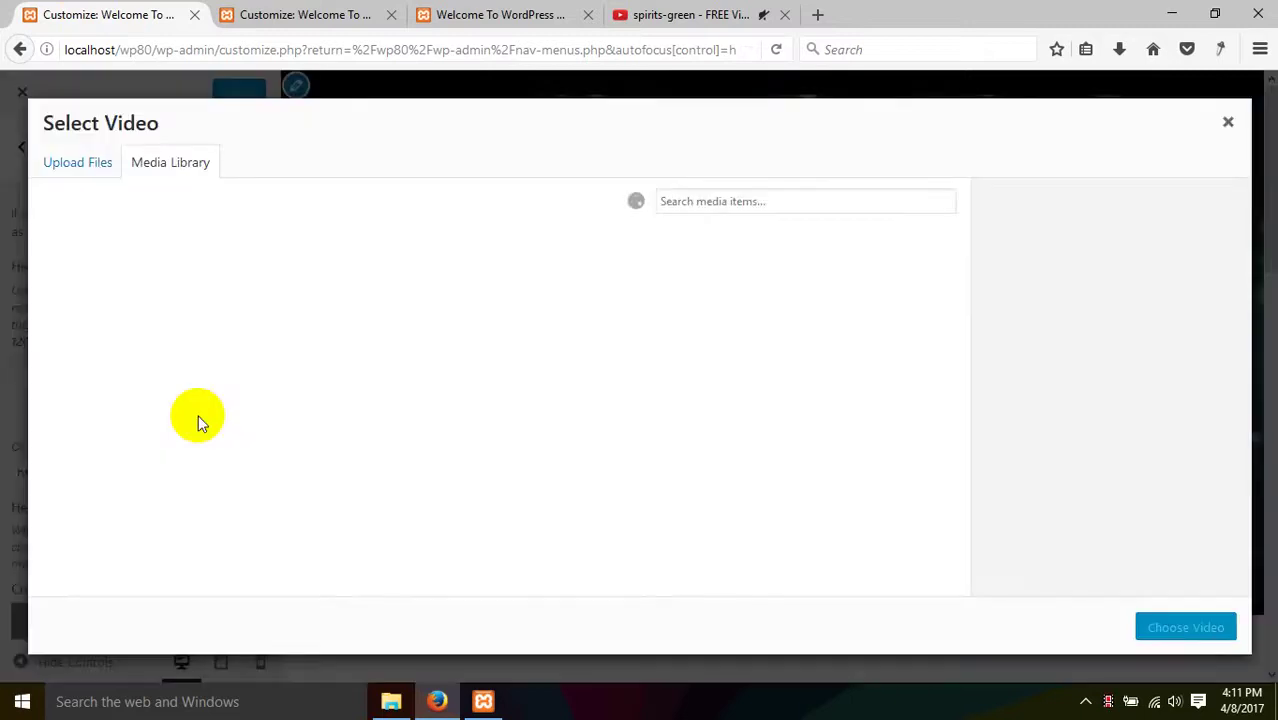
{"action": "left_click", "coordinate": [1226, 123]}
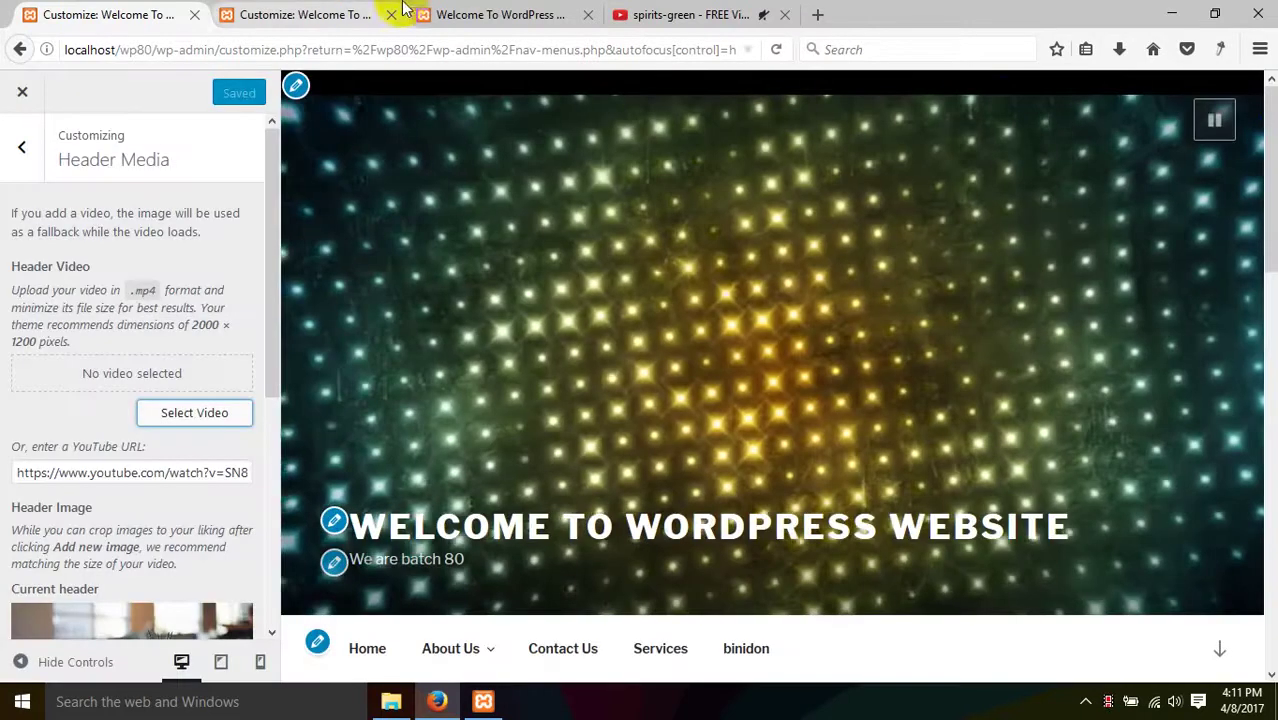
- Close the Customizer in both tabs and close the duplicate Menus tab
{"action": "left_click", "coordinate": [383, 17]}
{"action": "left_click", "coordinate": [22, 146]}
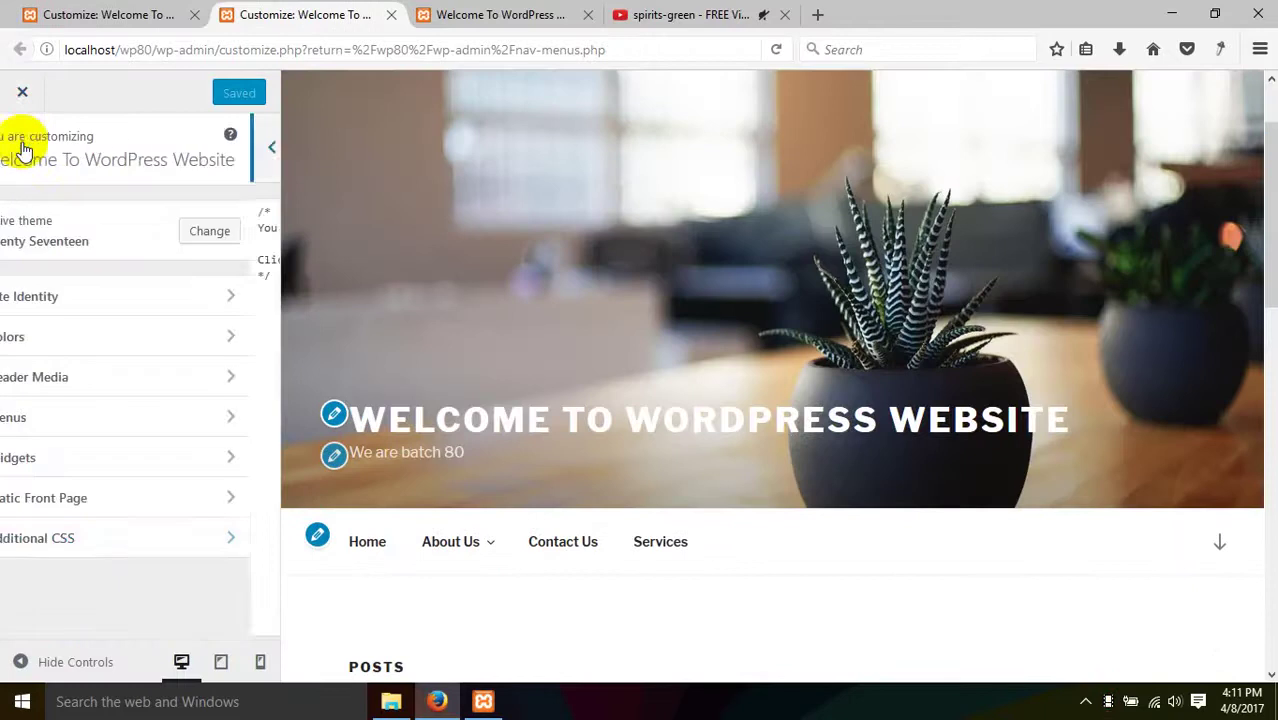
{"action": "left_click", "coordinate": [22, 92]}
{"action": "left_click", "coordinate": [125, 14]}
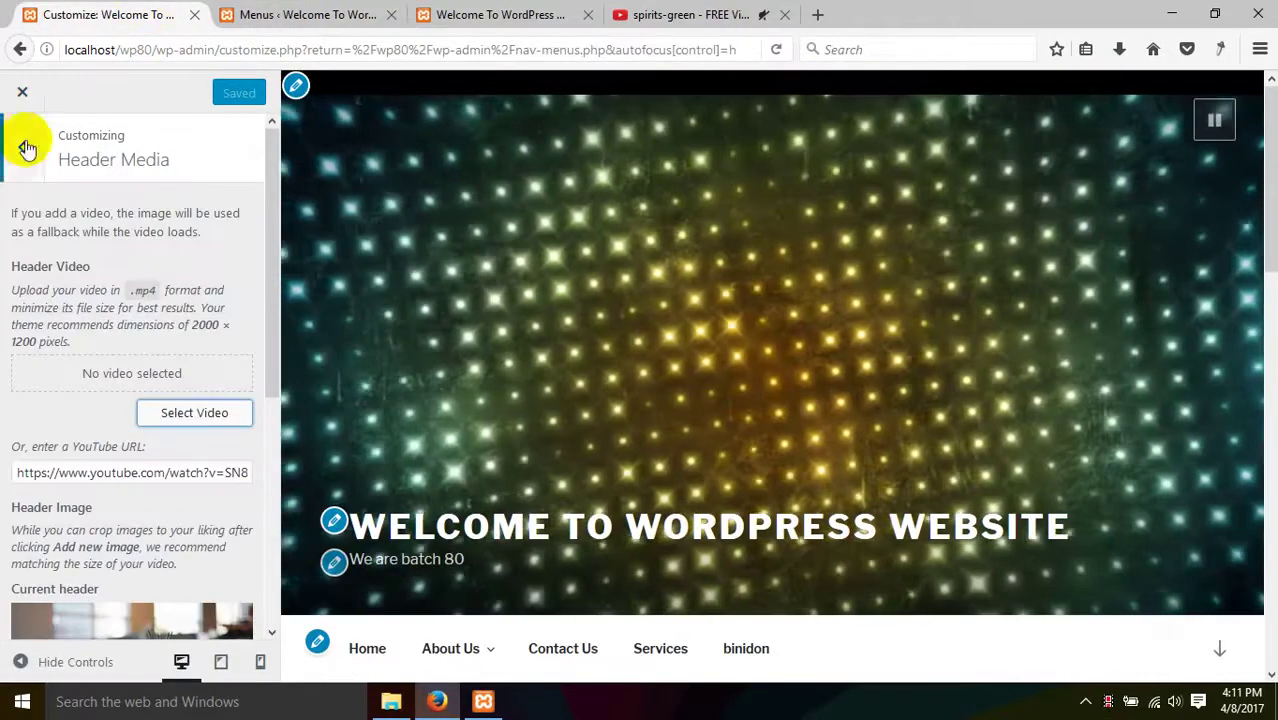
{"action": "left_click", "coordinate": [22, 92]}
{"action": "left_click", "coordinate": [391, 14]}
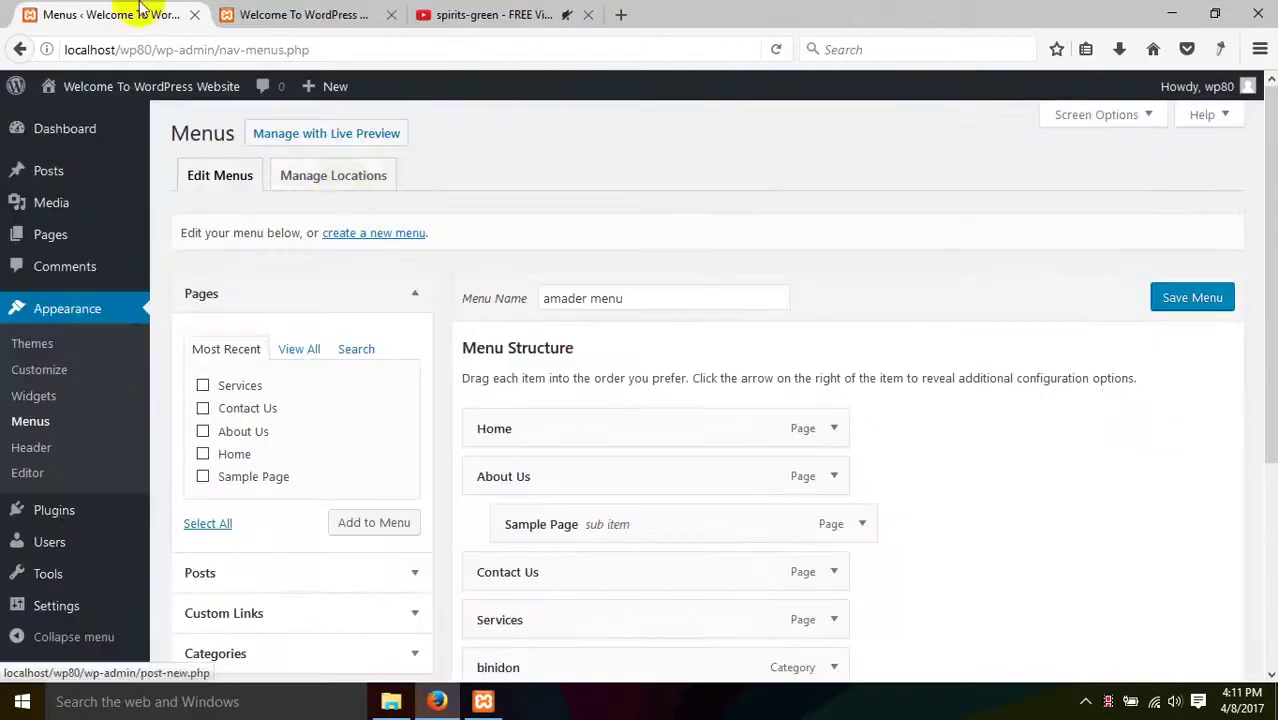
- Scroll through style.css and the Templates list, then bring up the Class 19 folder window
{"action": "scroll", "coordinate": [81, 473], "scroll_direction": "down", "scroll_amount": 1}
{"action": "scroll", "coordinate": [81, 473], "scroll_direction": "down", "scroll_amount": 1}
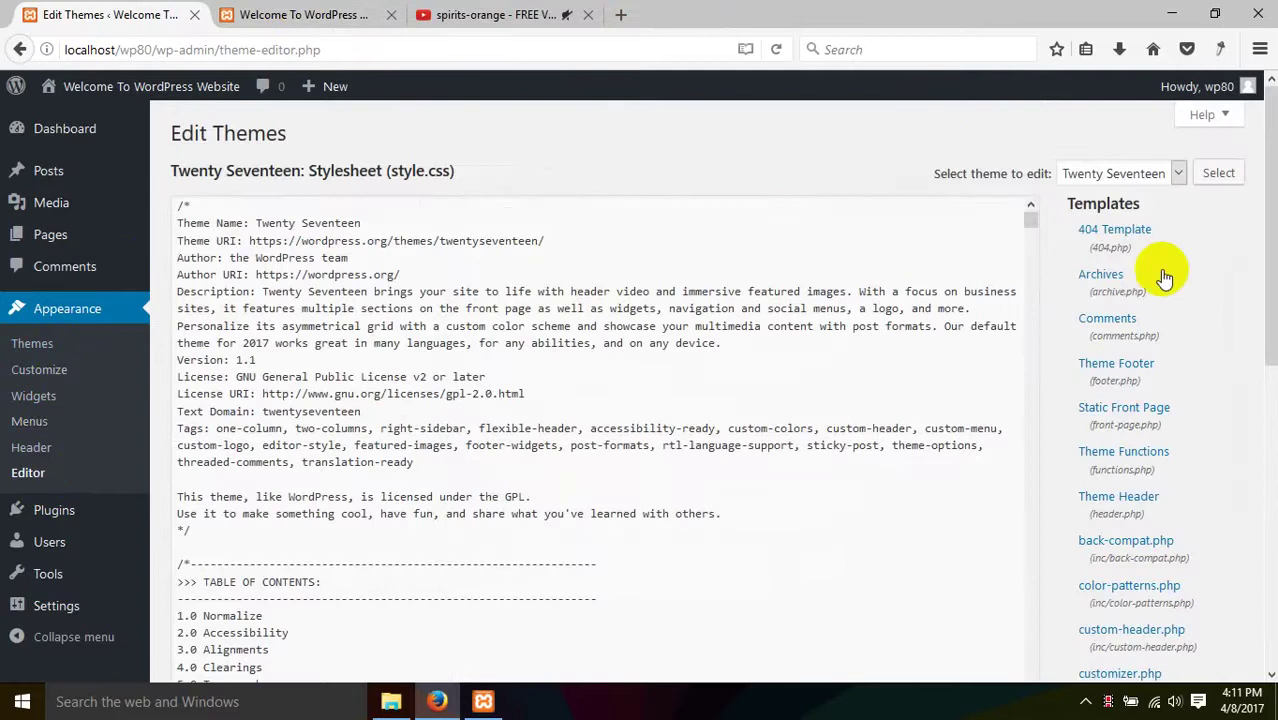
{"action": "scroll", "coordinate": [485, 349], "scroll_direction": "down", "scroll_amount": 4}
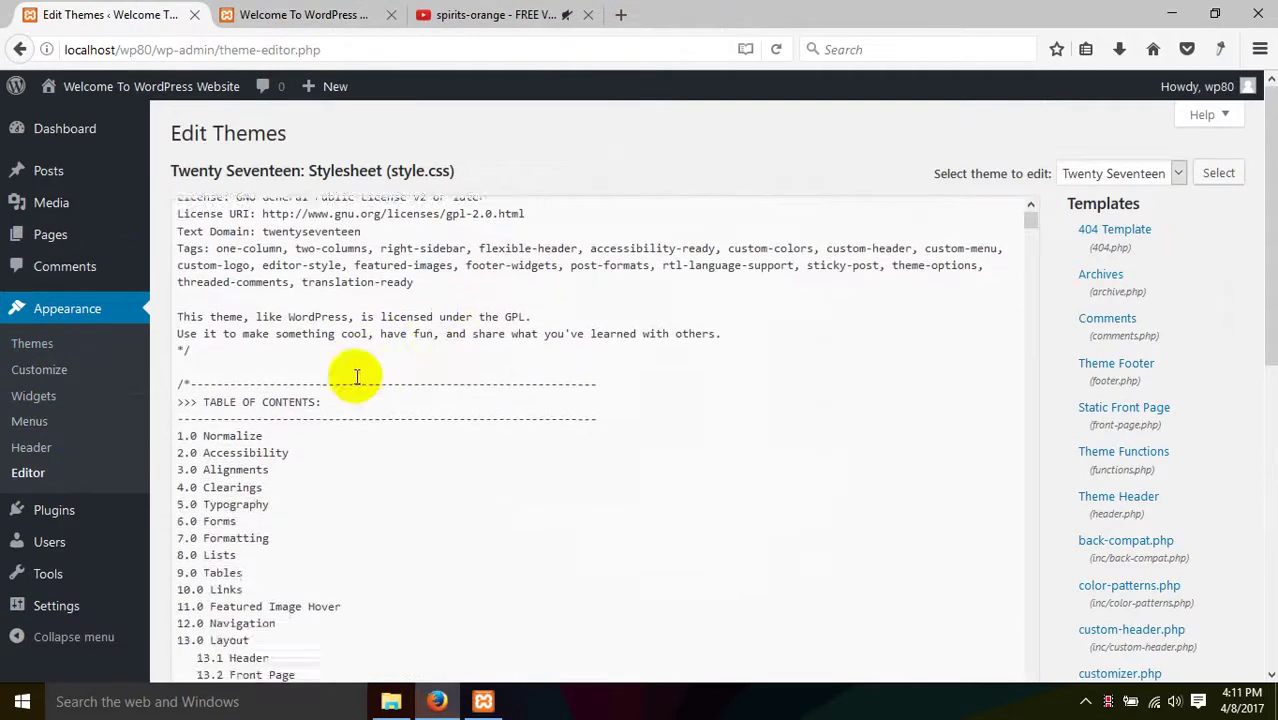
{"action": "scroll", "coordinate": [357, 377], "scroll_direction": "up", "scroll_amount": 4}
{"action": "scroll", "coordinate": [1078, 340], "scroll_direction": "down", "scroll_amount": 10}
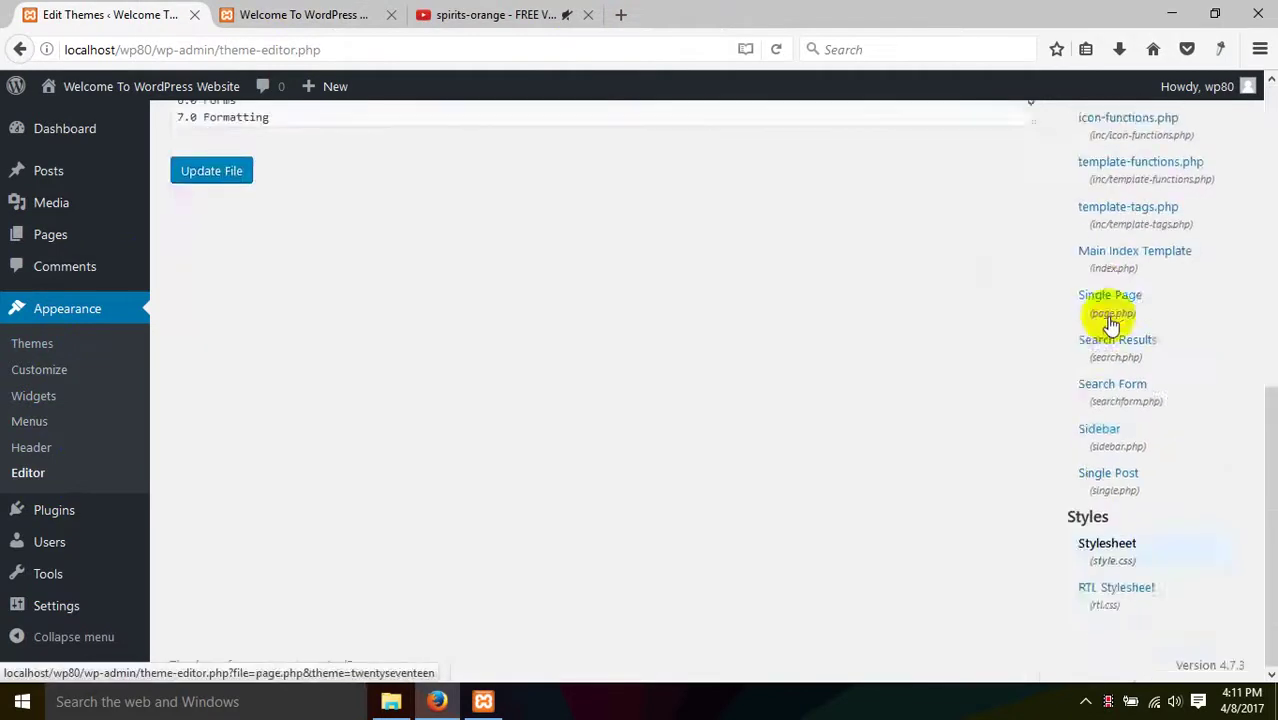
{"action": "scroll", "coordinate": [1113, 428], "scroll_direction": "up", "scroll_amount": 10}
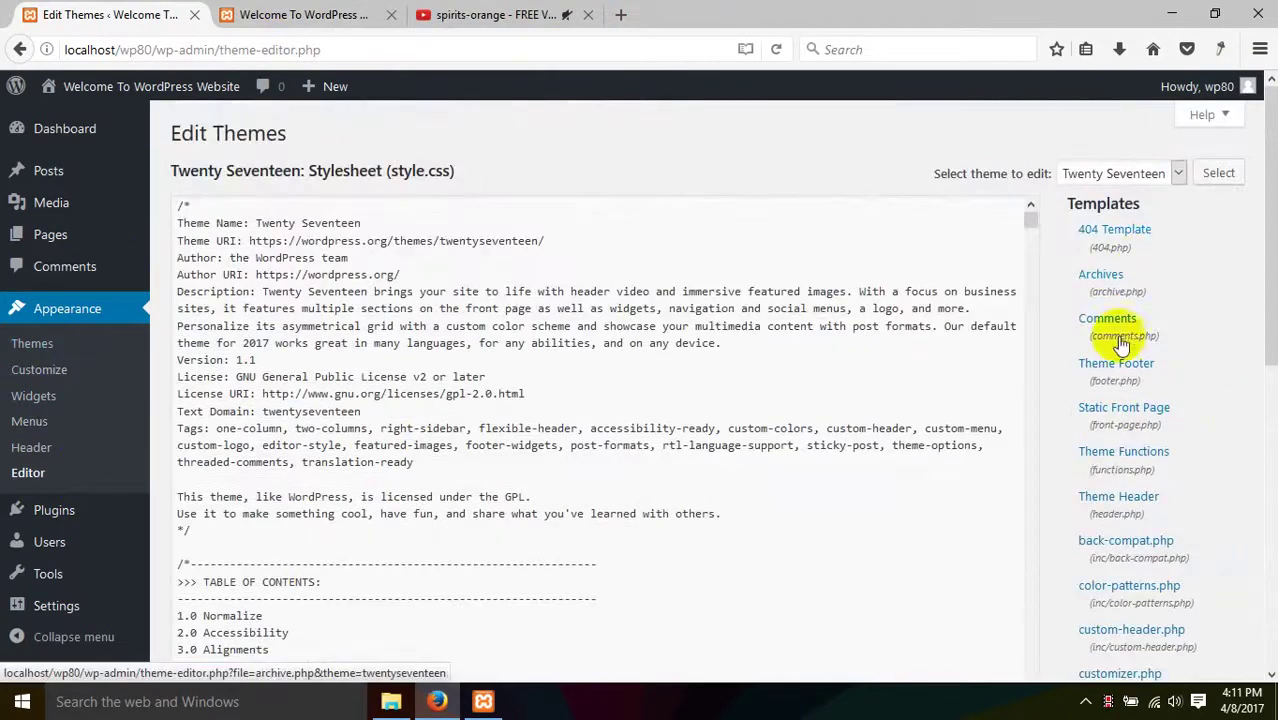
{"action": "left_click", "coordinate": [391, 702]}
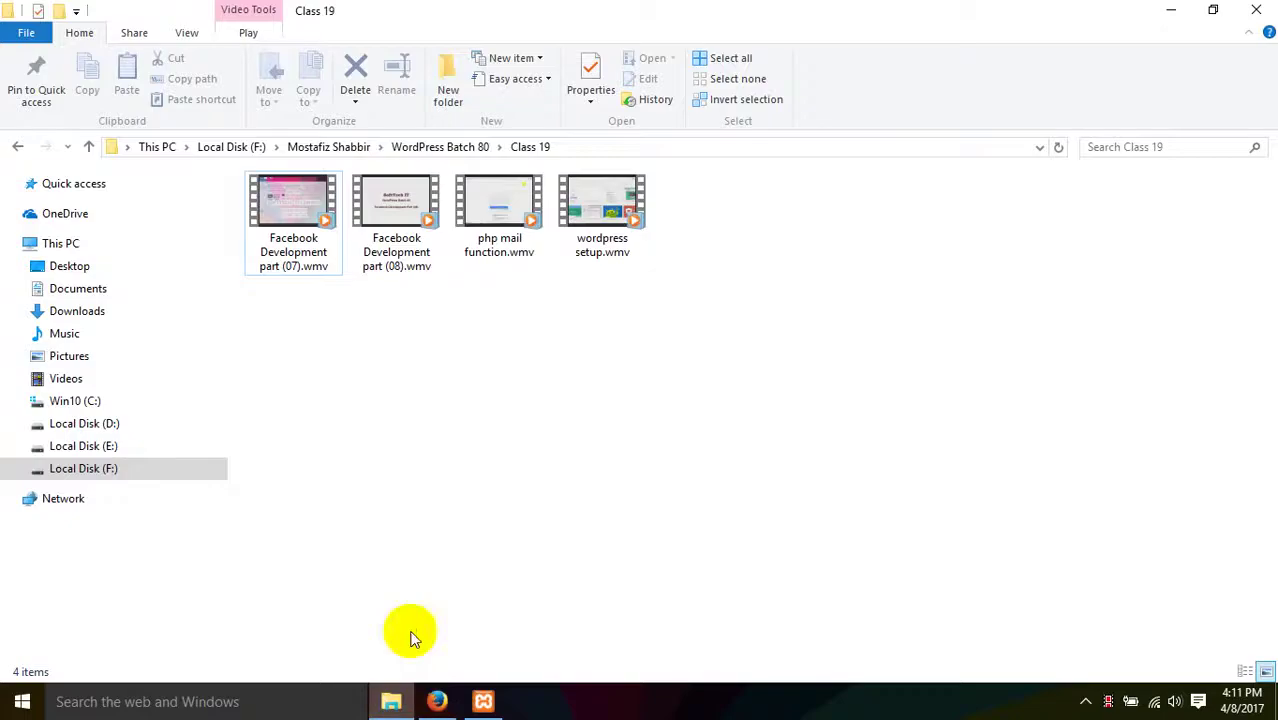
- Minimize the Class 19 window, open This PC maximized, and open the Win10 (C:) drive
{"action": "left_click", "coordinate": [1178, 9]}
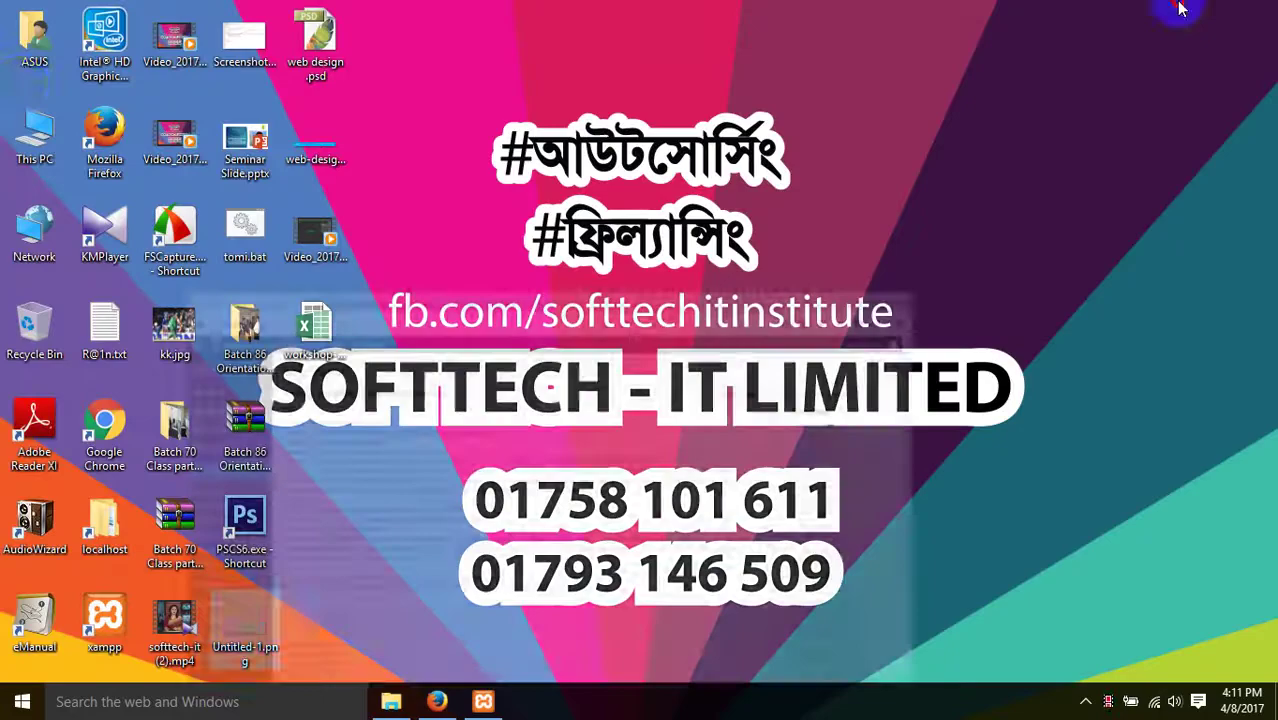
{"action": "double_click", "coordinate": [55, 140]}
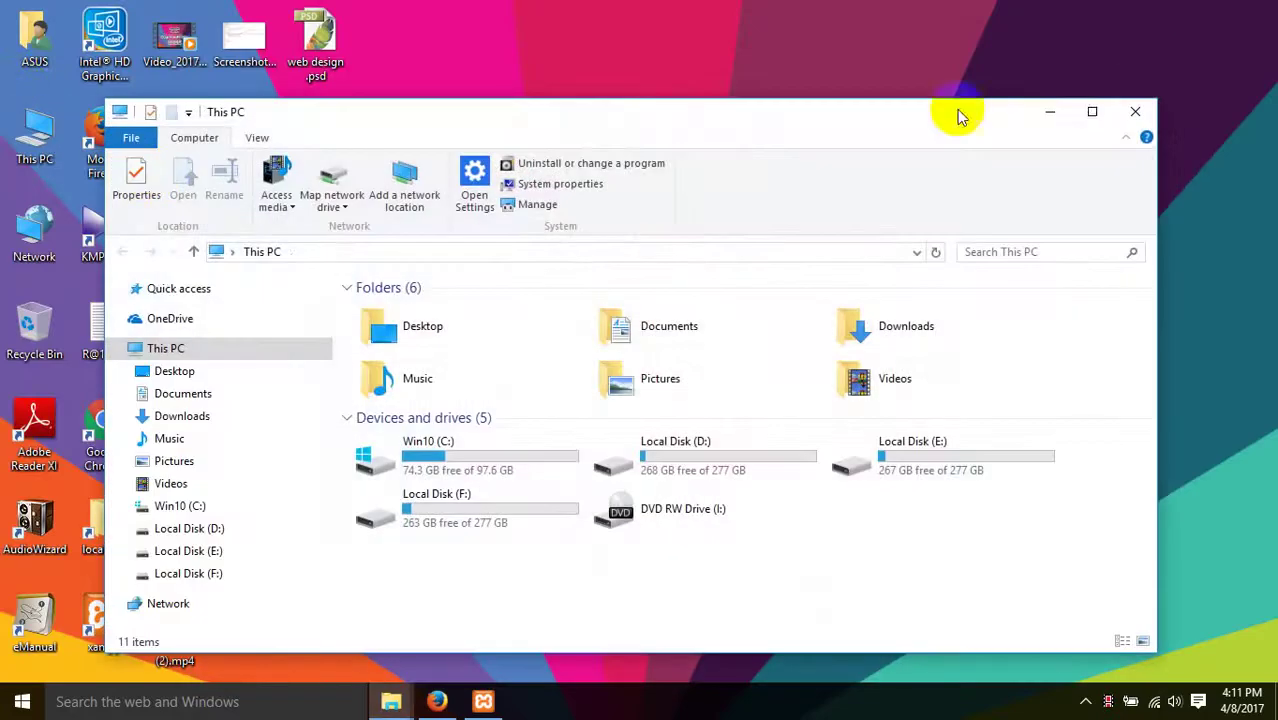
{"action": "left_click", "coordinate": [1087, 117]}
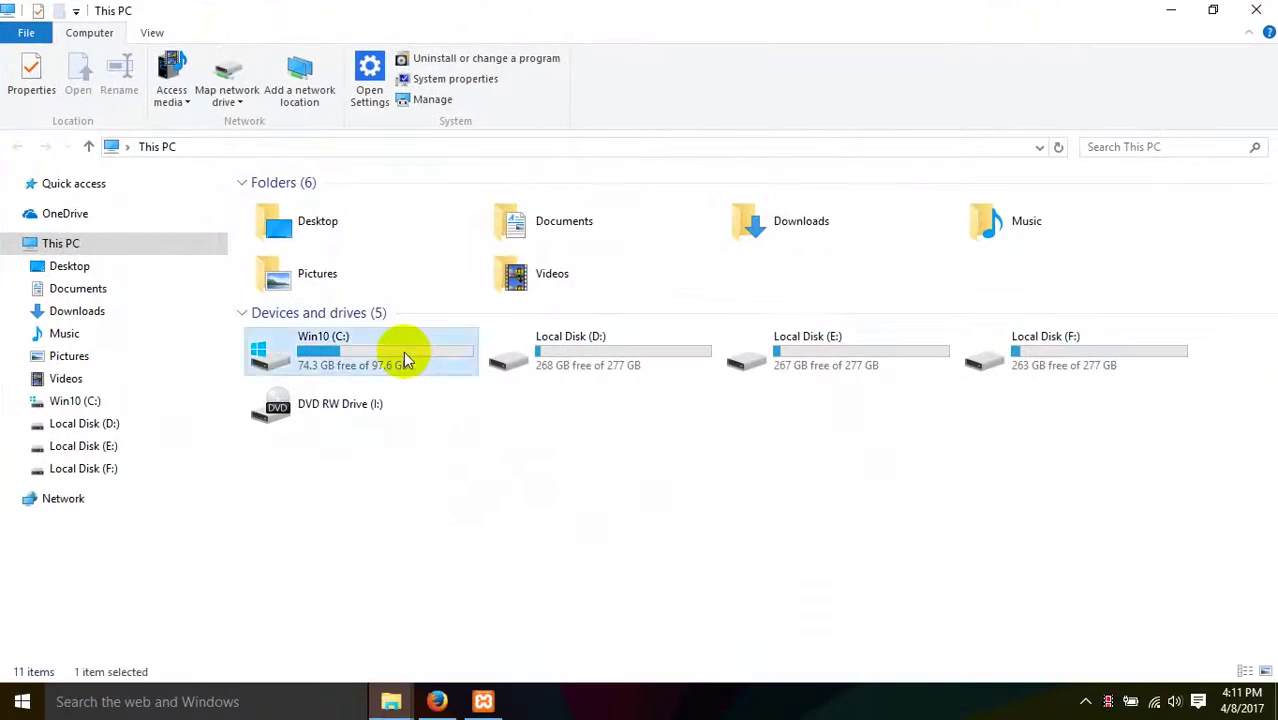
{"action": "double_click", "coordinate": [403, 351]}
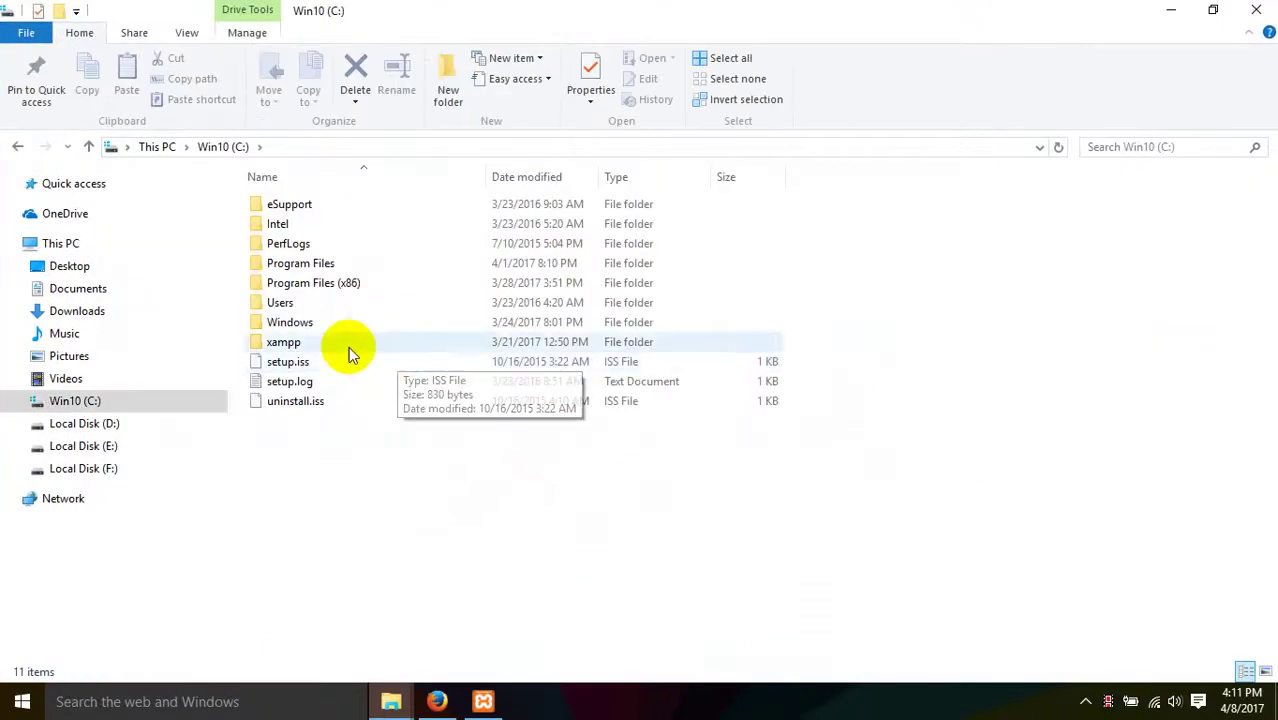
- Navigate xampp > htdocs > wp80 > wp-content > themes > twentyseventeen and select its files
{"action": "double_click", "coordinate": [312, 342]}
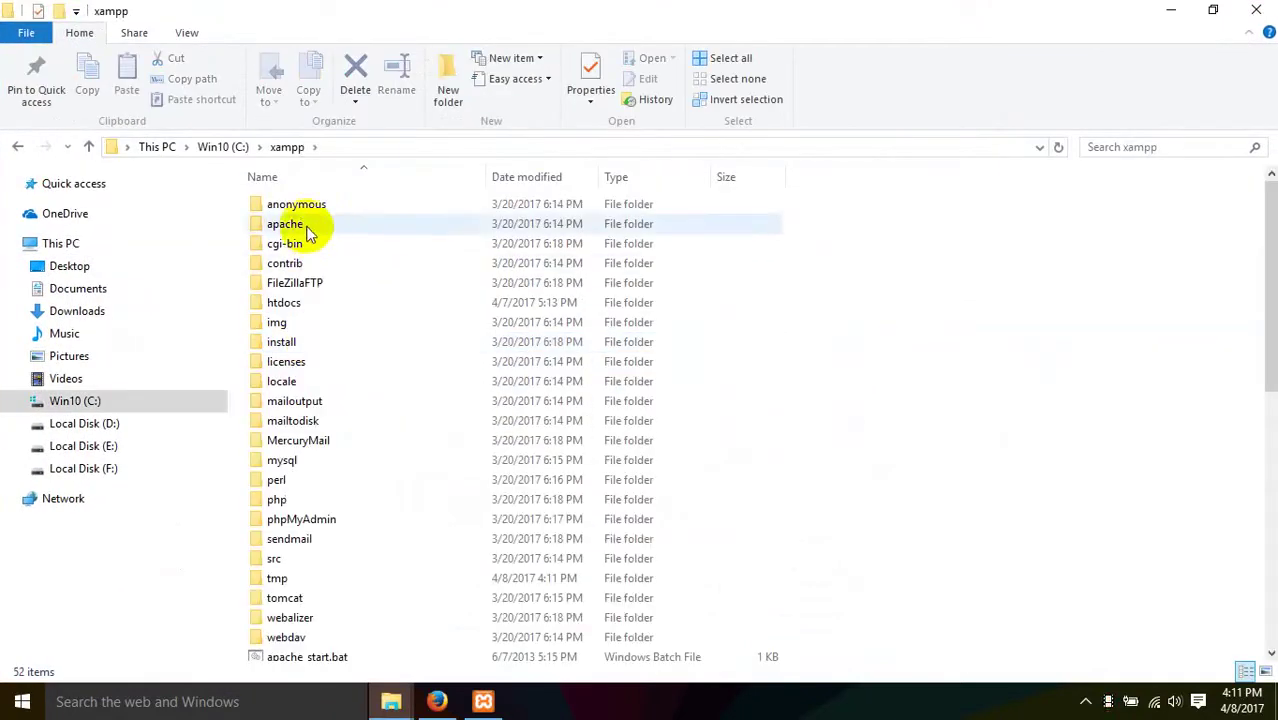
{"action": "double_click", "coordinate": [298, 302]}
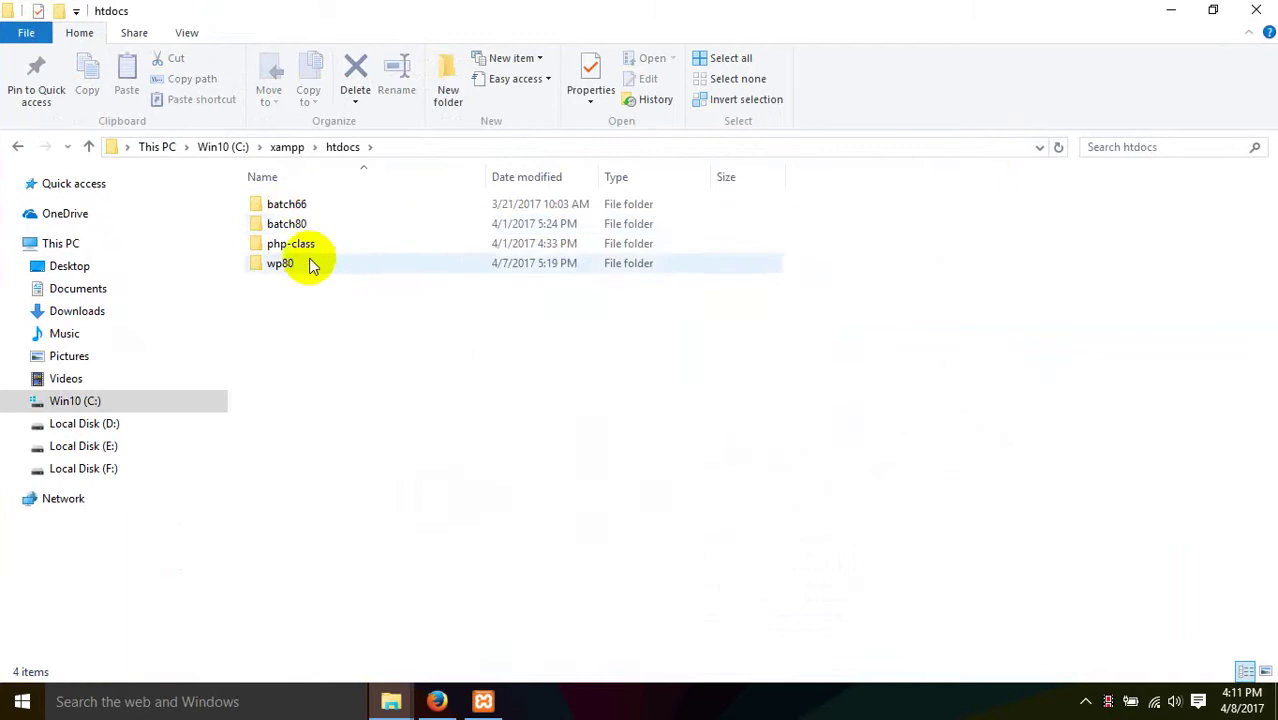
{"action": "double_click", "coordinate": [309, 275]}
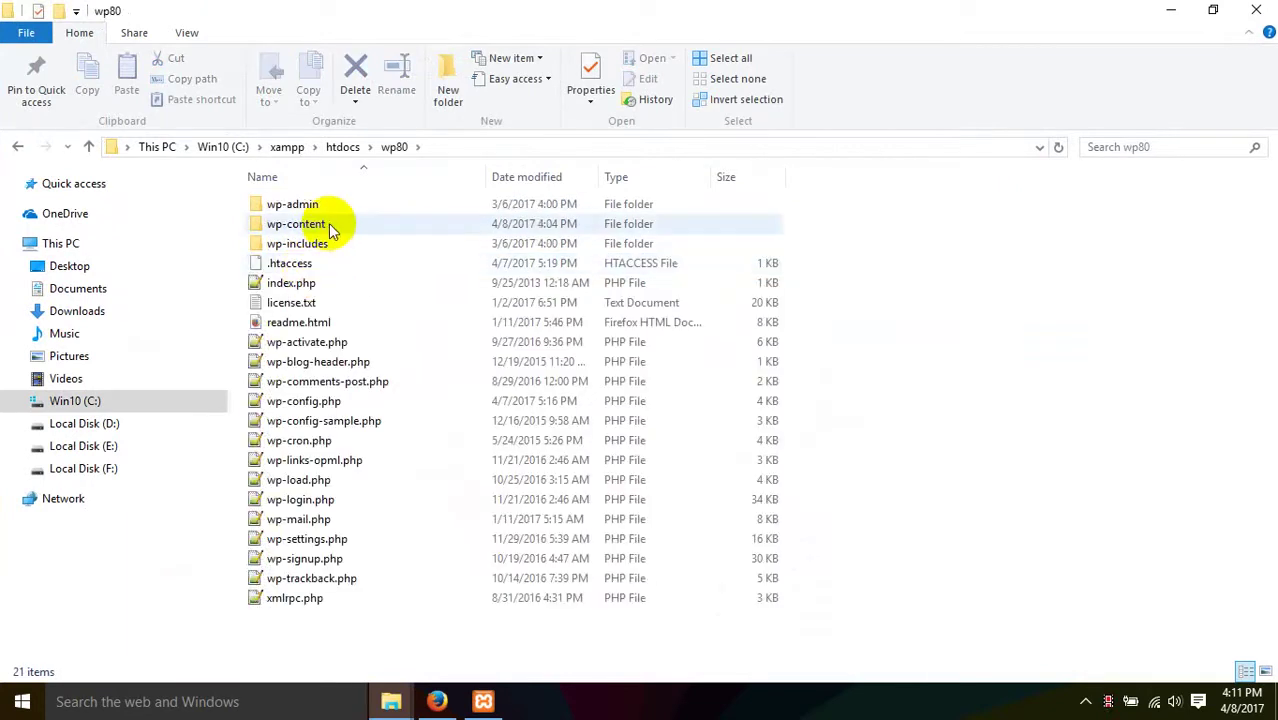
{"action": "double_click", "coordinate": [333, 228]}
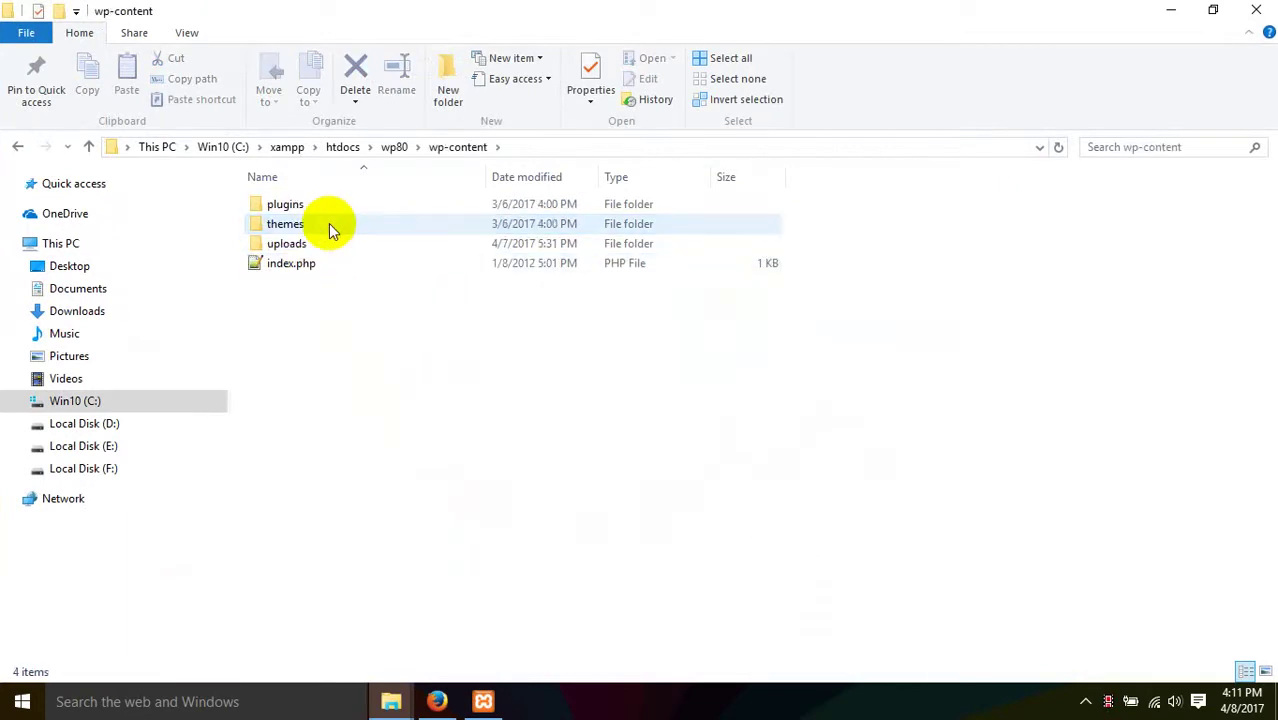
{"action": "double_click", "coordinate": [331, 227]}
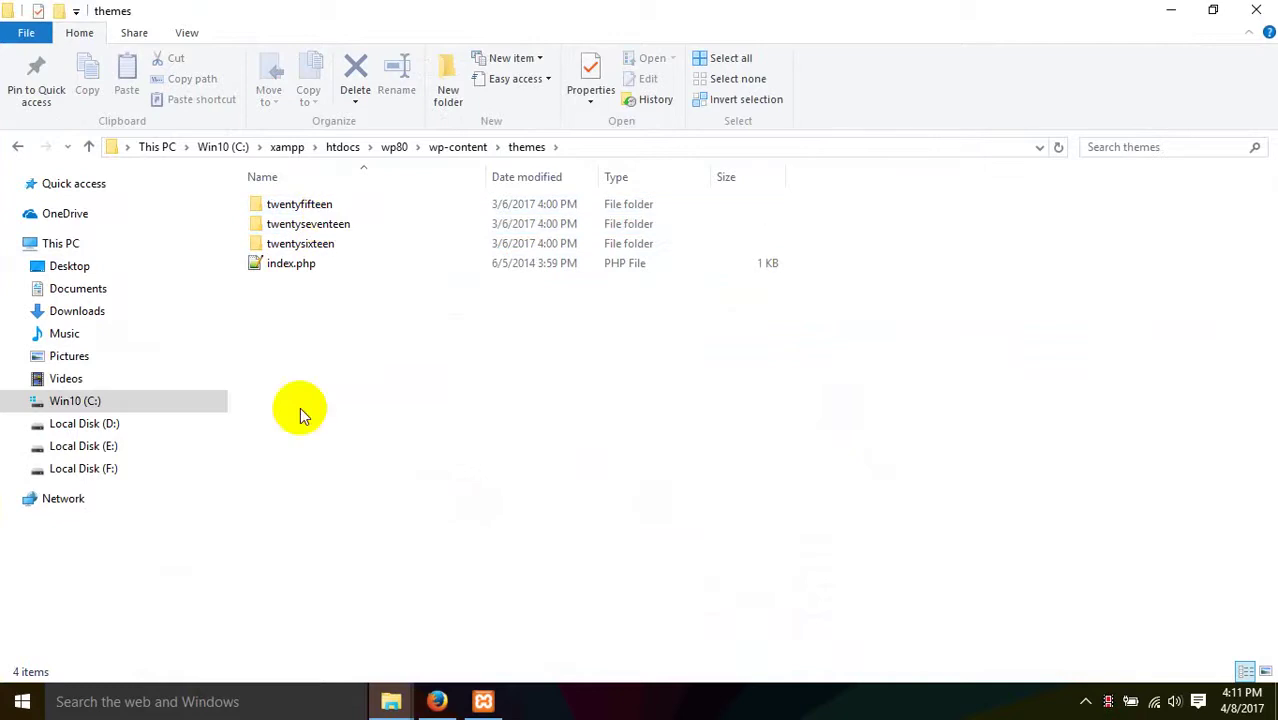
{"action": "double_click", "coordinate": [322, 228]}
{"action": "left_click_drag", "start_coordinate": [355, 648], "coordinate": [316, 578]}
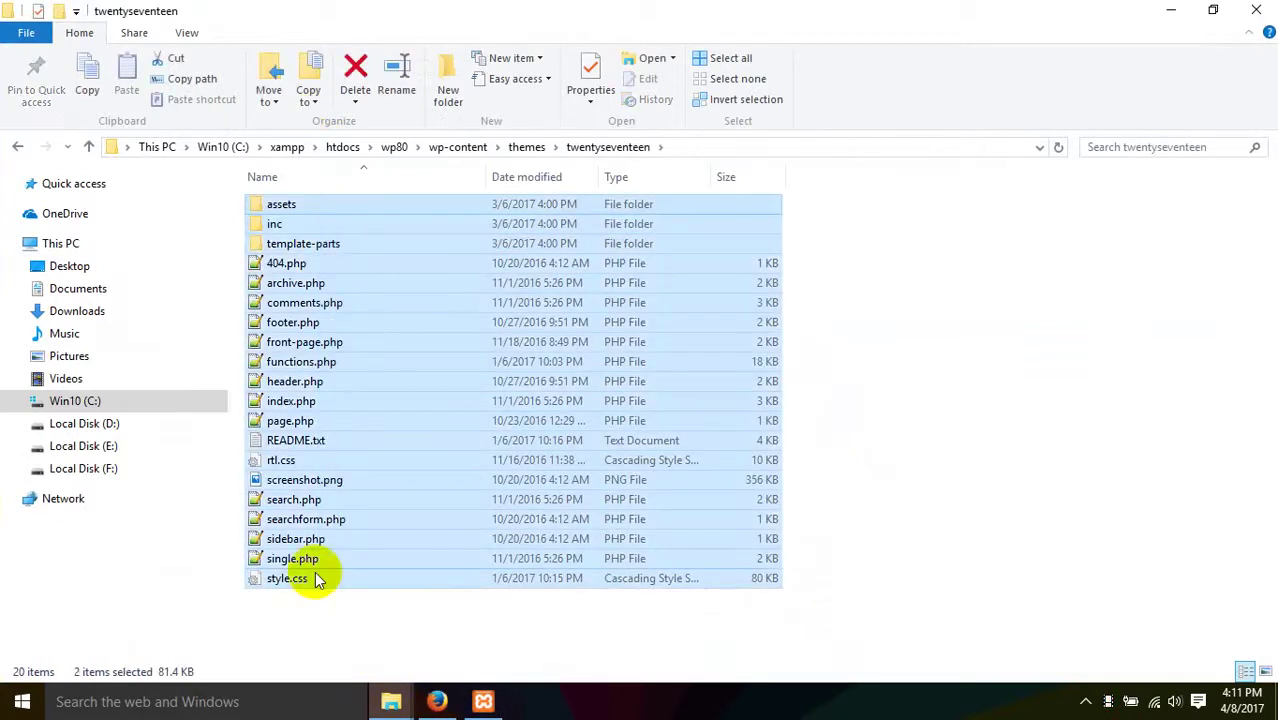
{"action": "left_click", "coordinate": [438, 702]}
- Type a body{ display: none; } rule below the style.css header comment
{"action": "scroll", "coordinate": [1135, 430], "scroll_direction": "down", "scroll_amount": 10}
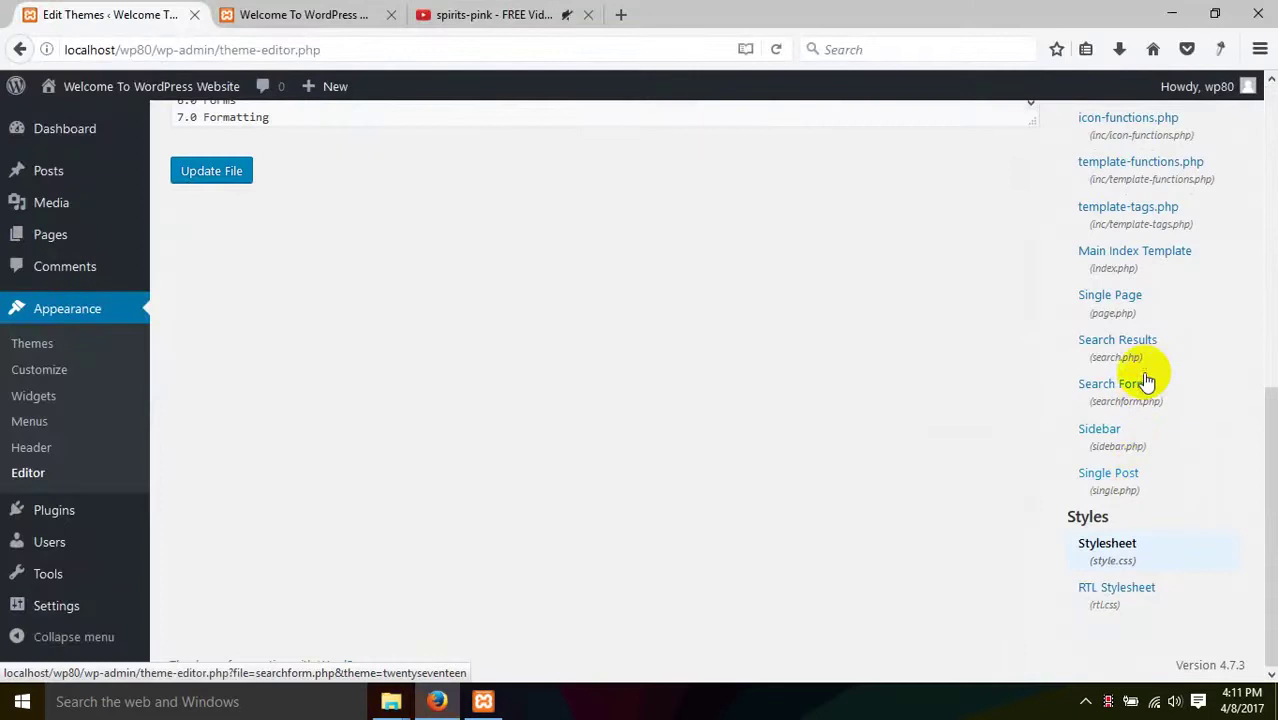
{"action": "scroll", "coordinate": [1141, 375], "scroll_direction": "up", "scroll_amount": 10}
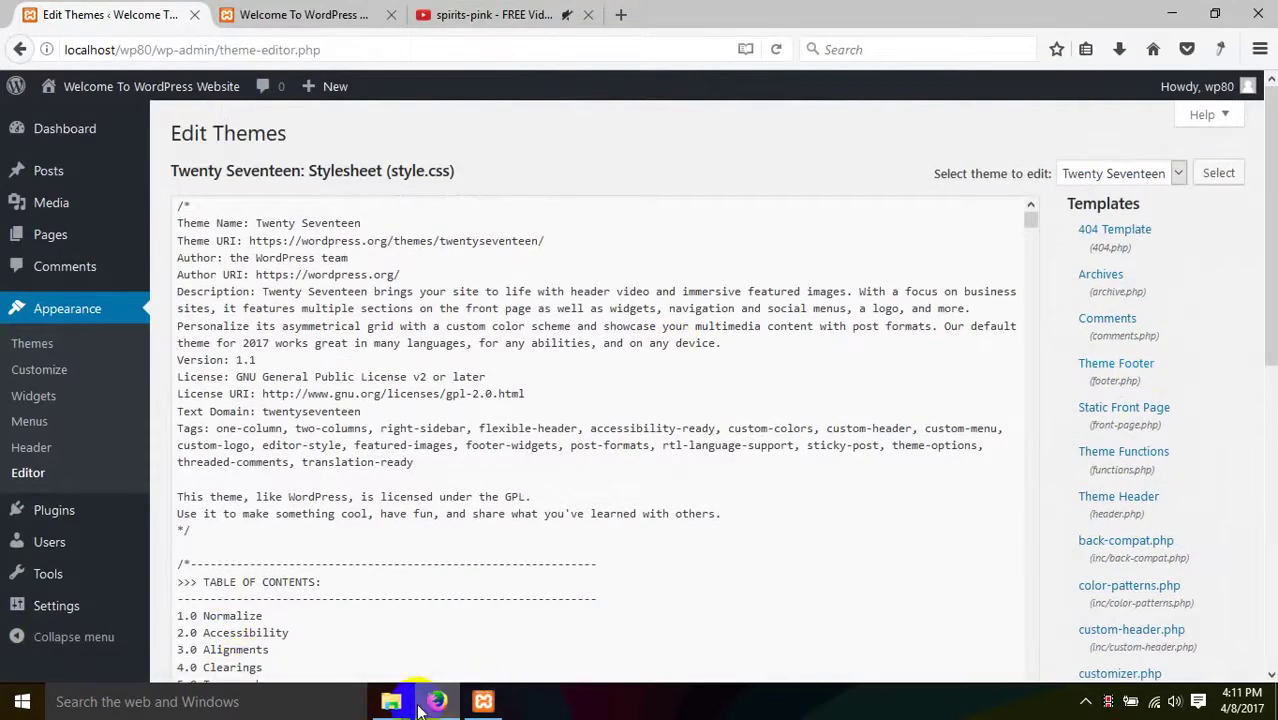
{"action": "scroll", "coordinate": [1141, 442], "scroll_direction": "down", "scroll_amount": 8}
{"action": "scroll", "coordinate": [619, 342], "scroll_direction": "up", "scroll_amount": 8}
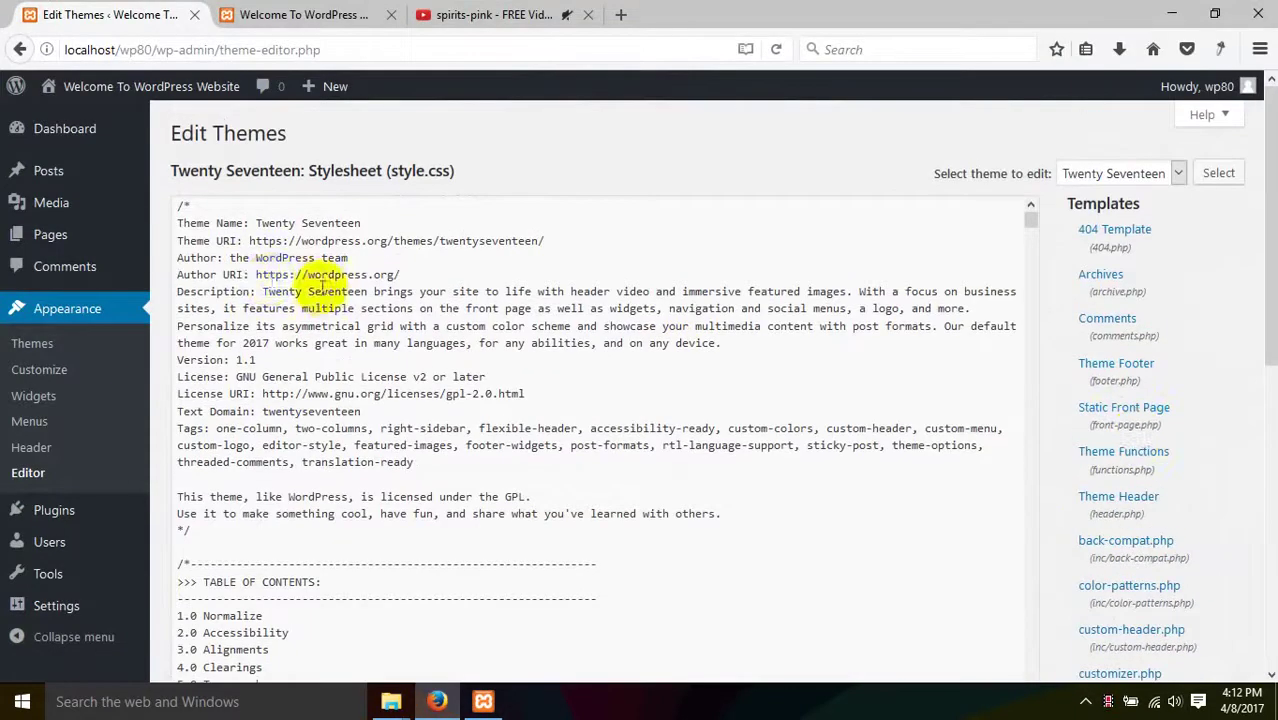
{"action": "scroll", "coordinate": [275, 300], "scroll_direction": "down", "scroll_amount": 5}
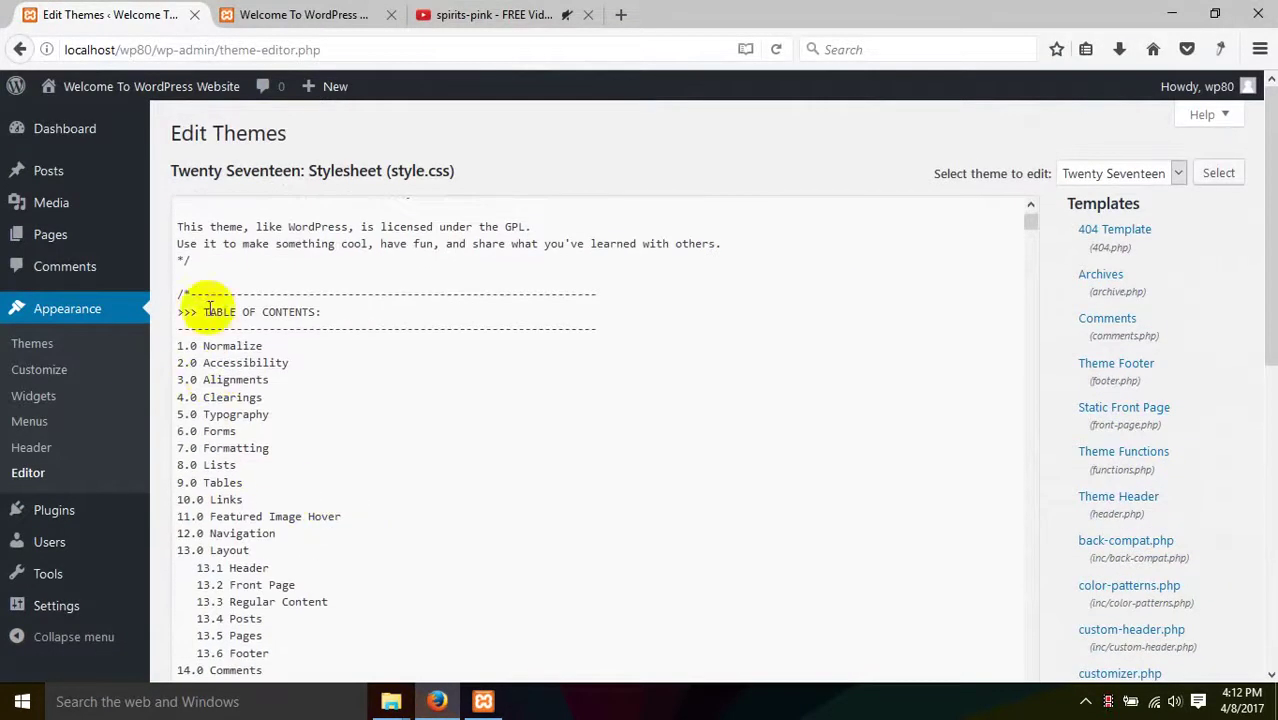
{"action": "left_click", "coordinate": [204, 274]}
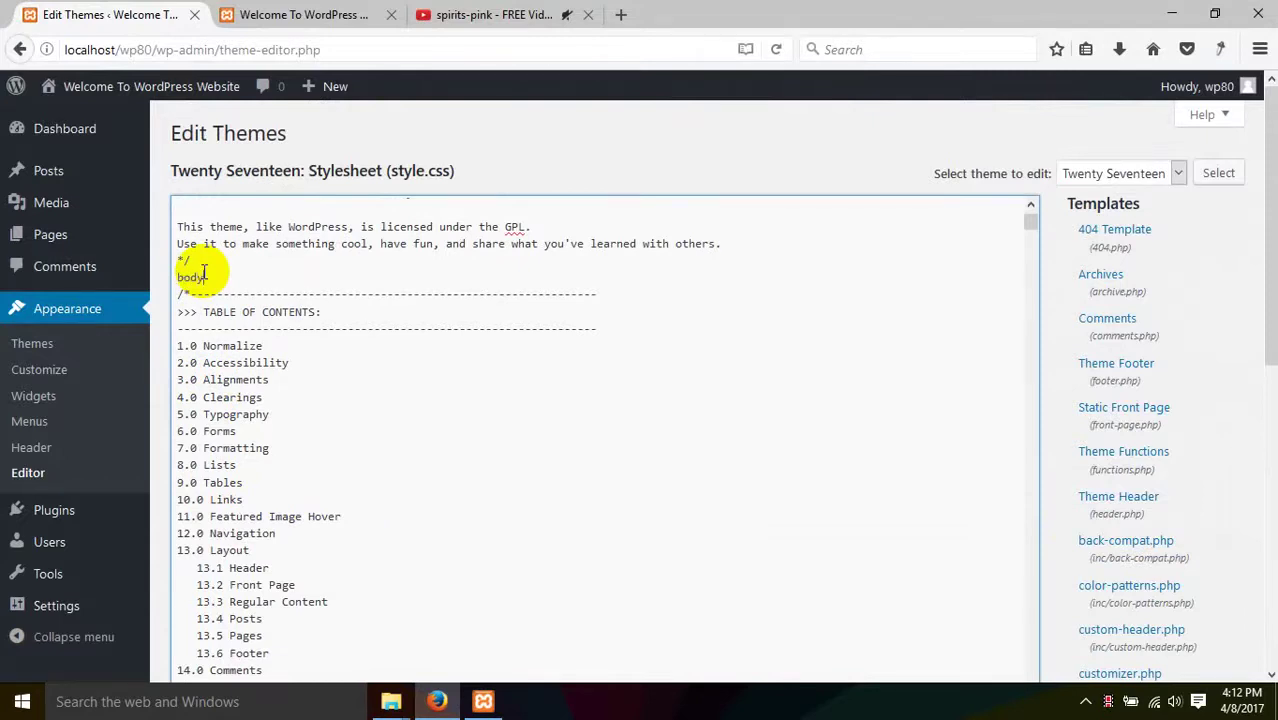
{"action": "type", "text": "body{"}
{"action": "key", "text": "Return"}
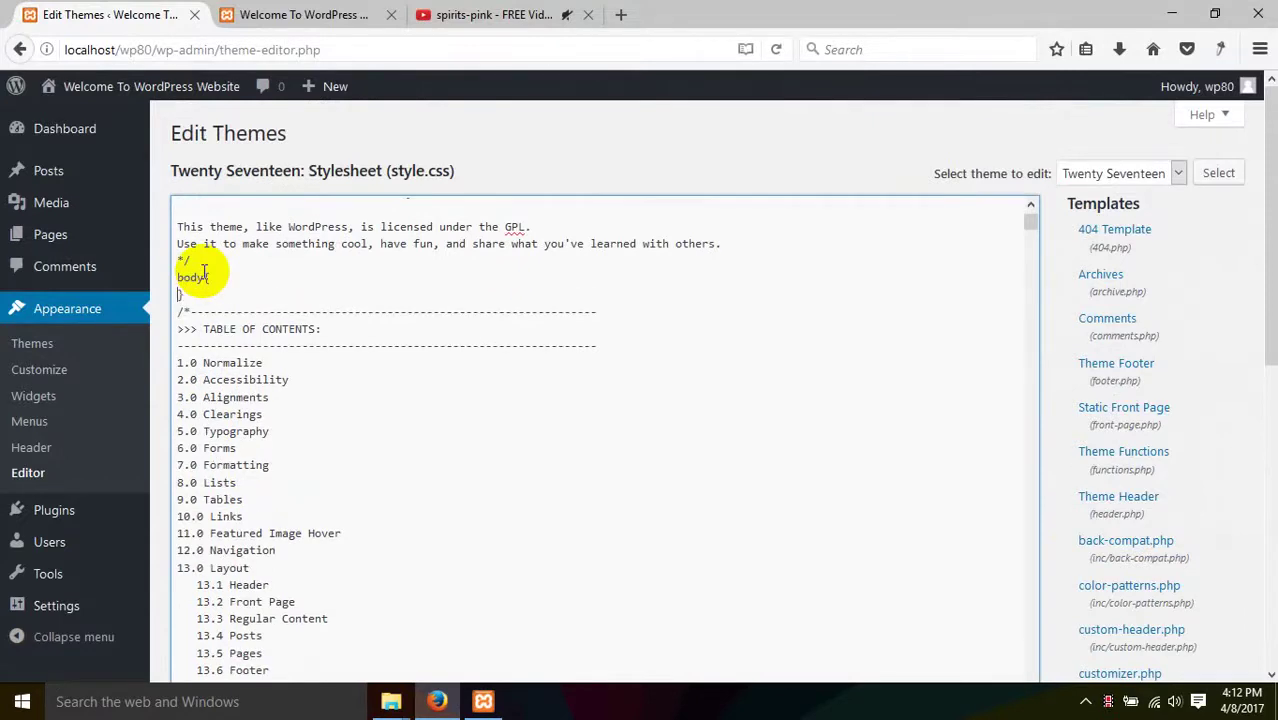
{"action": "key", "text": "Return"}
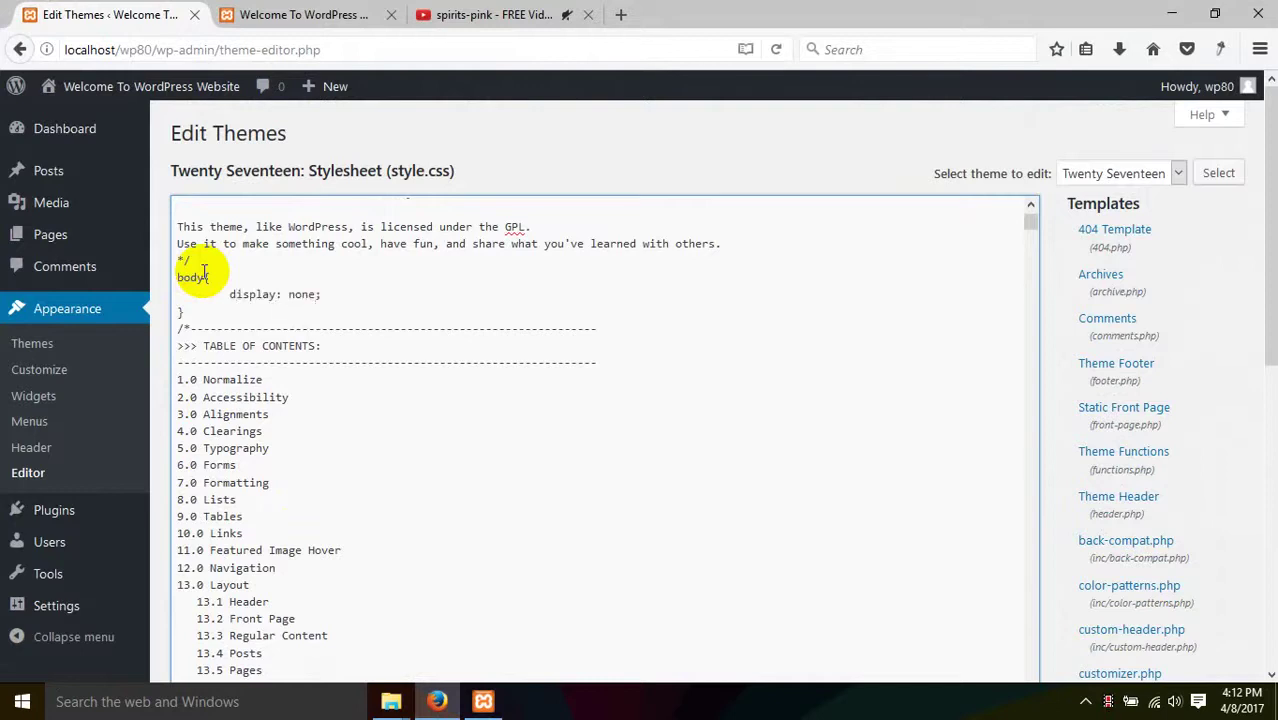
- Save style.css with Update File and switch to the site's front page
{"action": "scroll", "coordinate": [1220, 345], "scroll_direction": "down", "scroll_amount": 4}
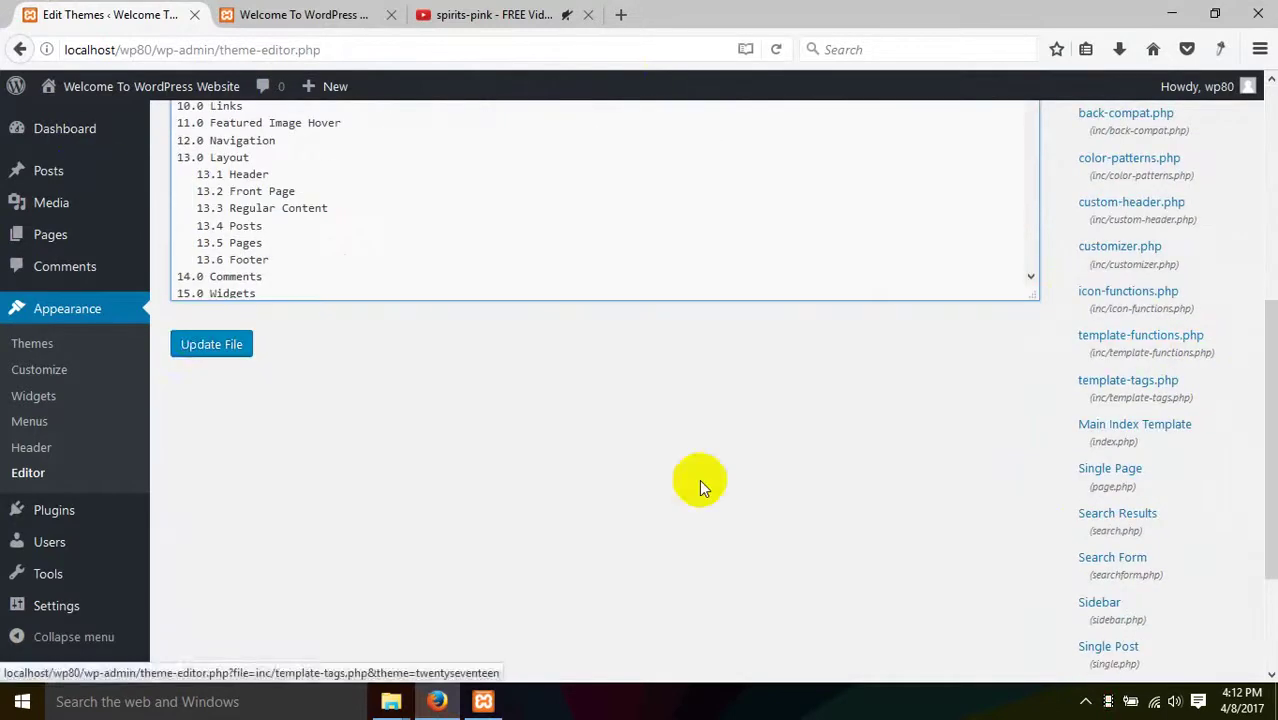
{"action": "left_click", "coordinate": [205, 348]}
{"action": "left_click", "coordinate": [300, 14]}
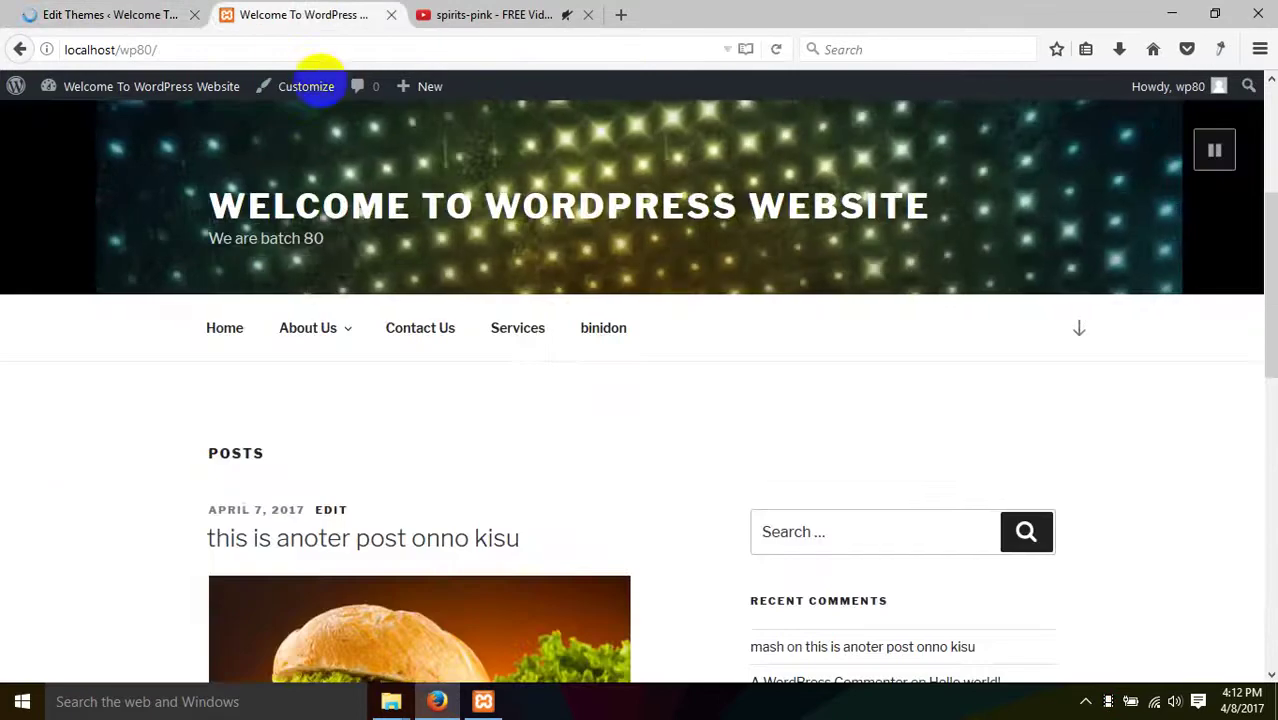
- Reload the front page, then delete the body display: none rule from style.css and save
{"action": "right_click", "coordinate": [60, 446]}
{"action": "left_click", "coordinate": [171, 464]}
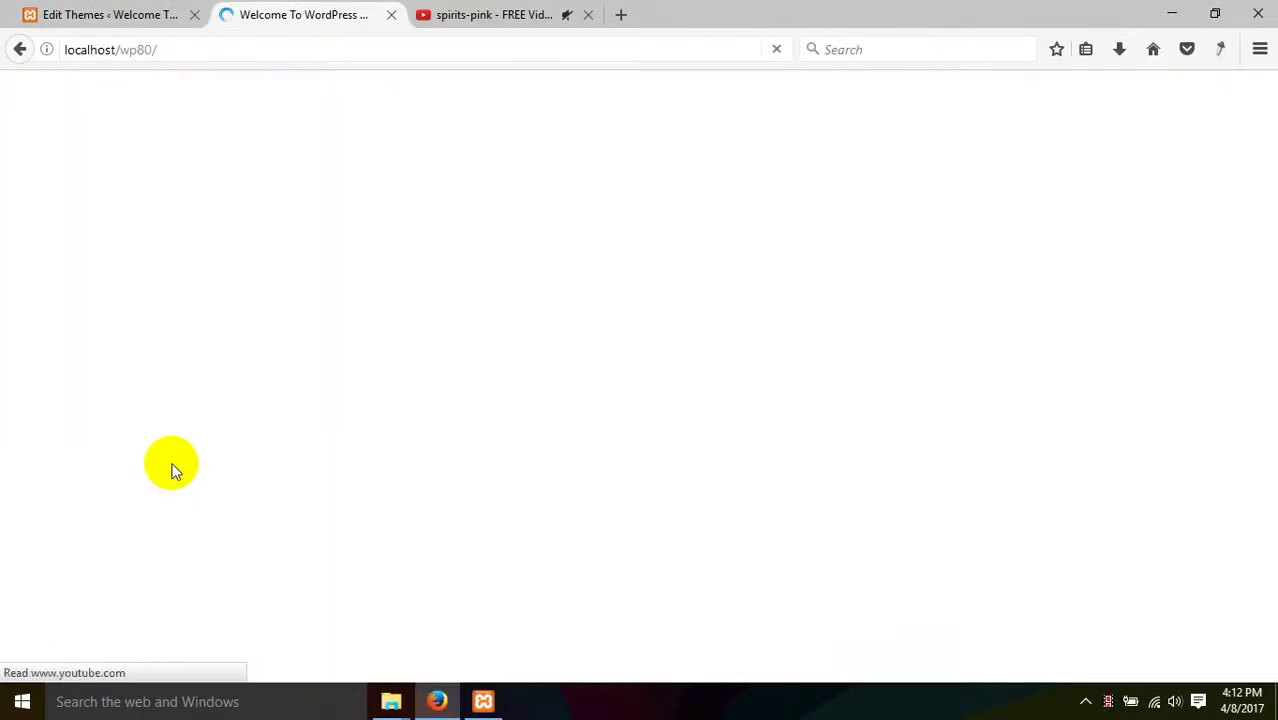
{"action": "left_click", "coordinate": [150, 14]}
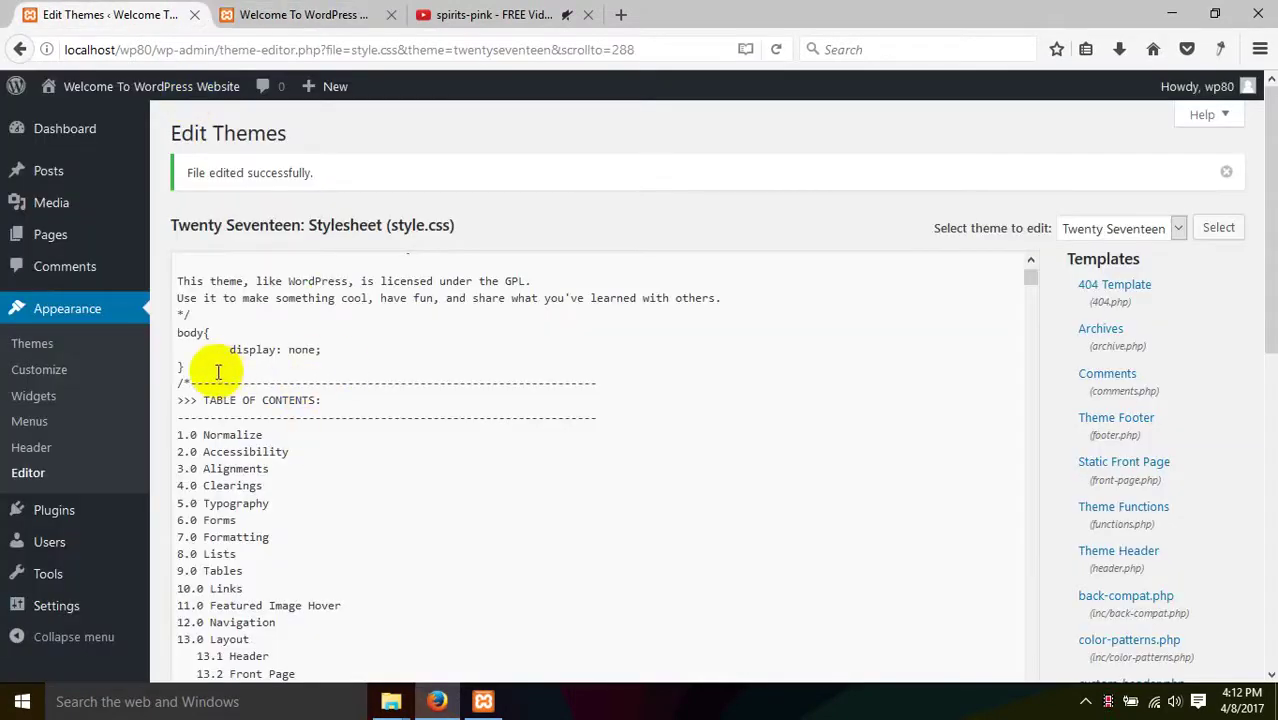
{"action": "left_click_drag", "start_coordinate": [218, 372], "coordinate": [146, 333]}
{"action": "key", "text": "Delete"}
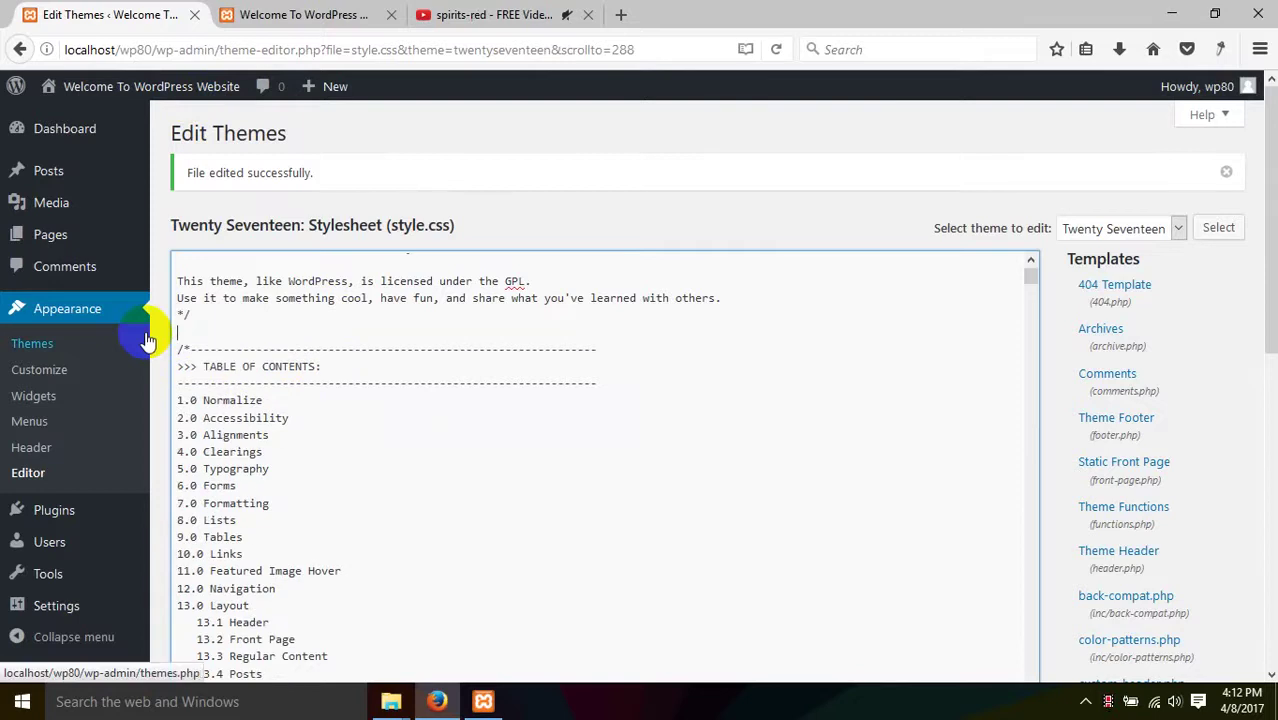
{"action": "scroll", "coordinate": [962, 535], "scroll_direction": "down", "scroll_amount": 10}
{"action": "left_click", "coordinate": [207, 199]}
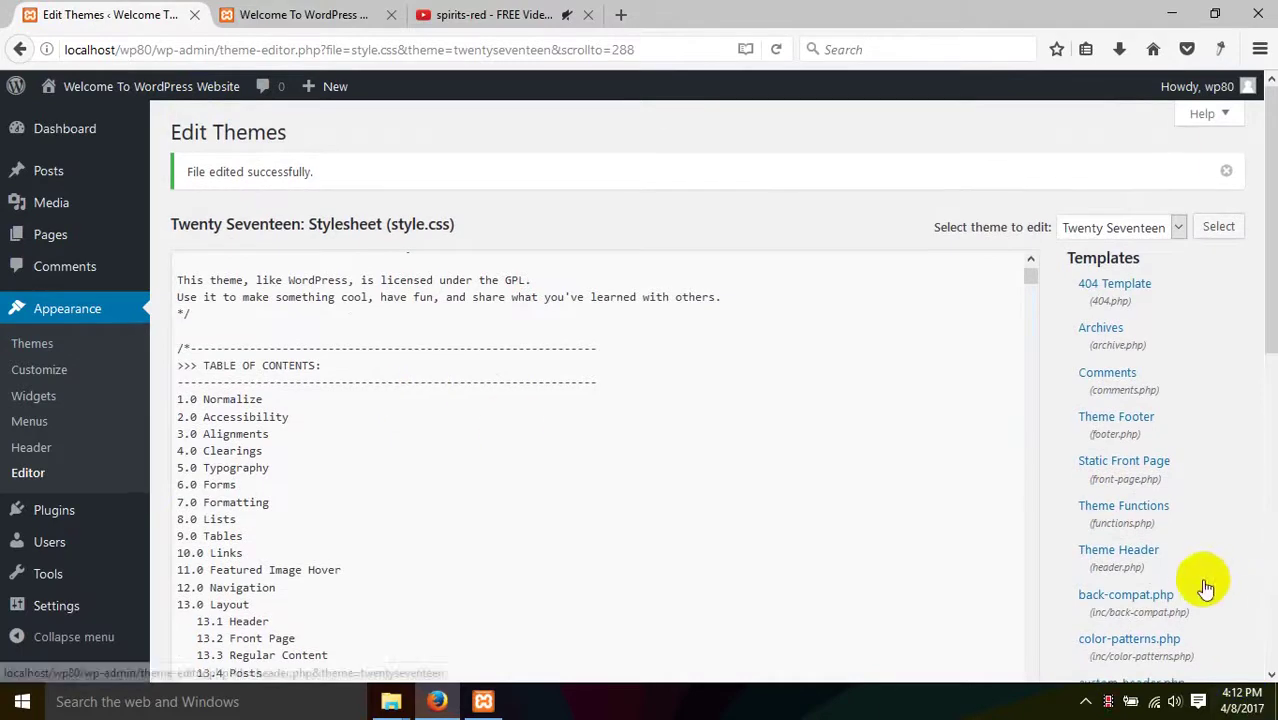
- Check the front page, then review the saved style.css in the theme editor
{"action": "scroll", "coordinate": [1201, 586], "scroll_direction": "down", "scroll_amount": 4}
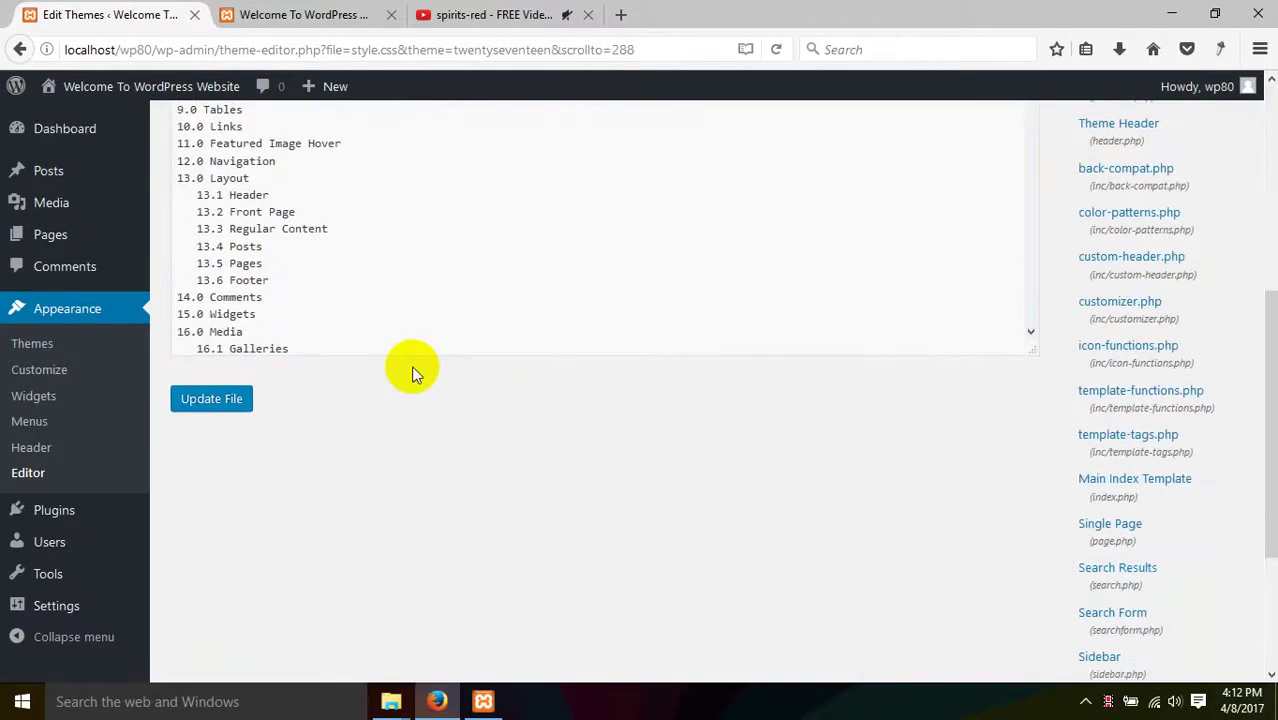
{"action": "left_click", "coordinate": [348, 12]}
{"action": "left_click", "coordinate": [134, 12]}
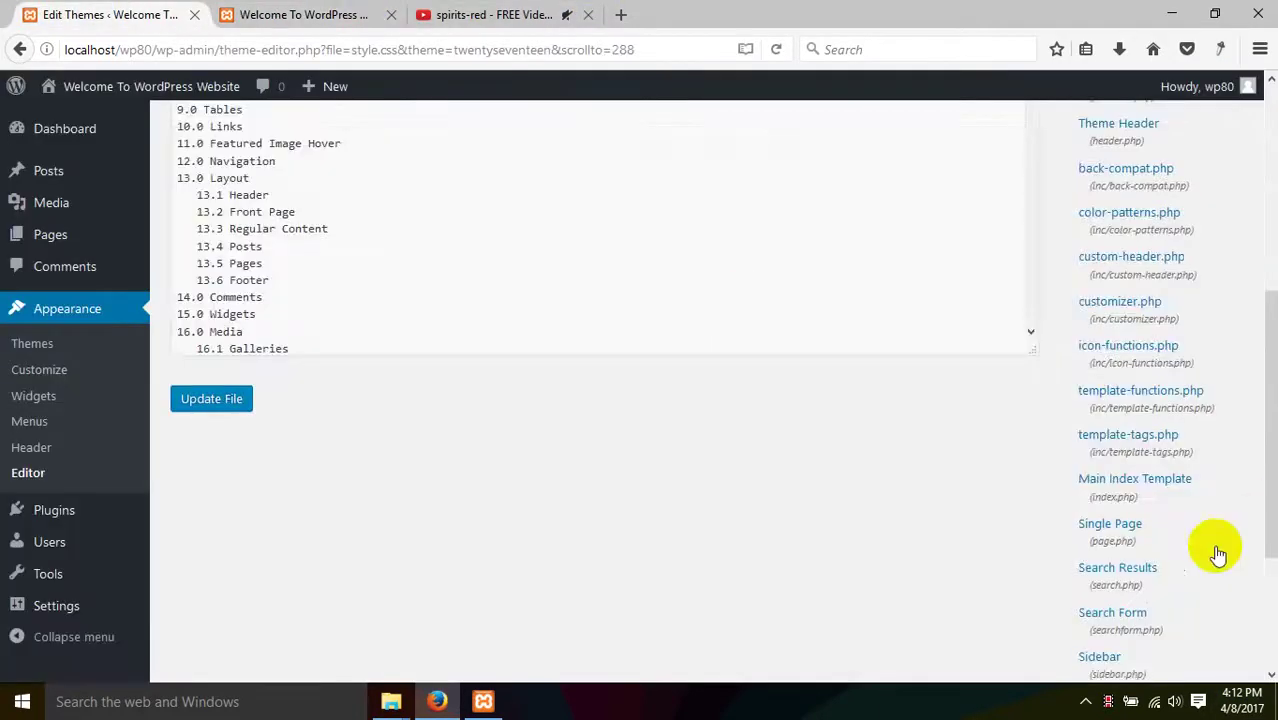
{"action": "scroll", "coordinate": [1200, 558], "scroll_direction": "down", "scroll_amount": 2}
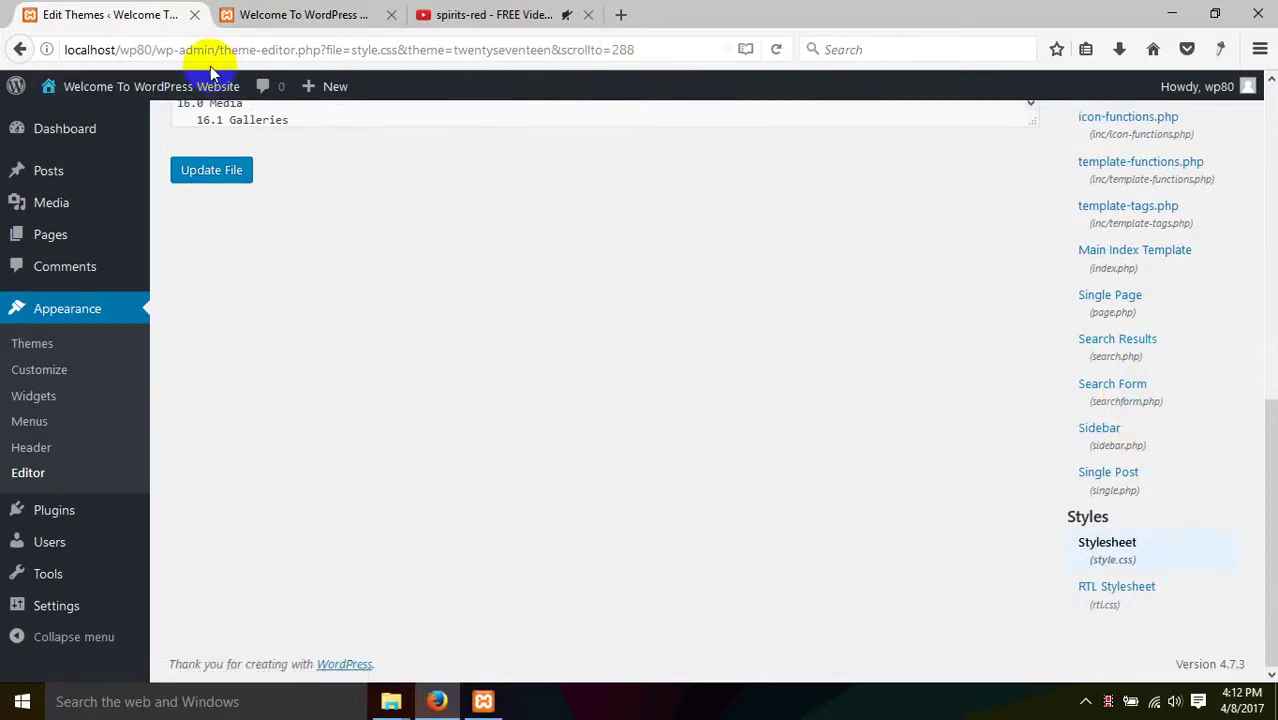
{"action": "scroll", "coordinate": [1152, 508], "scroll_direction": "up", "scroll_amount": 5}
{"action": "scroll", "coordinate": [1150, 508], "scroll_direction": "up", "scroll_amount": 3}
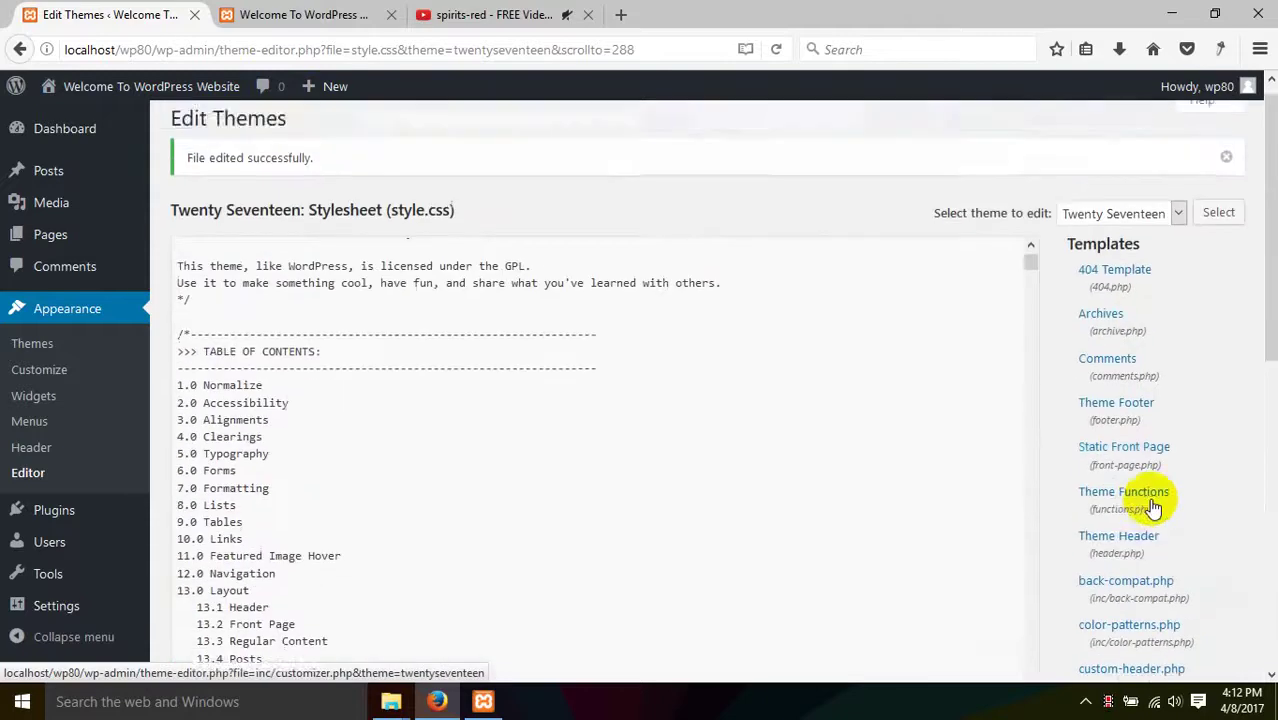
{"action": "scroll", "coordinate": [1150, 450], "scroll_direction": "down", "scroll_amount": 3}
{"action": "scroll", "coordinate": [1145, 490], "scroll_direction": "down", "scroll_amount": 3}
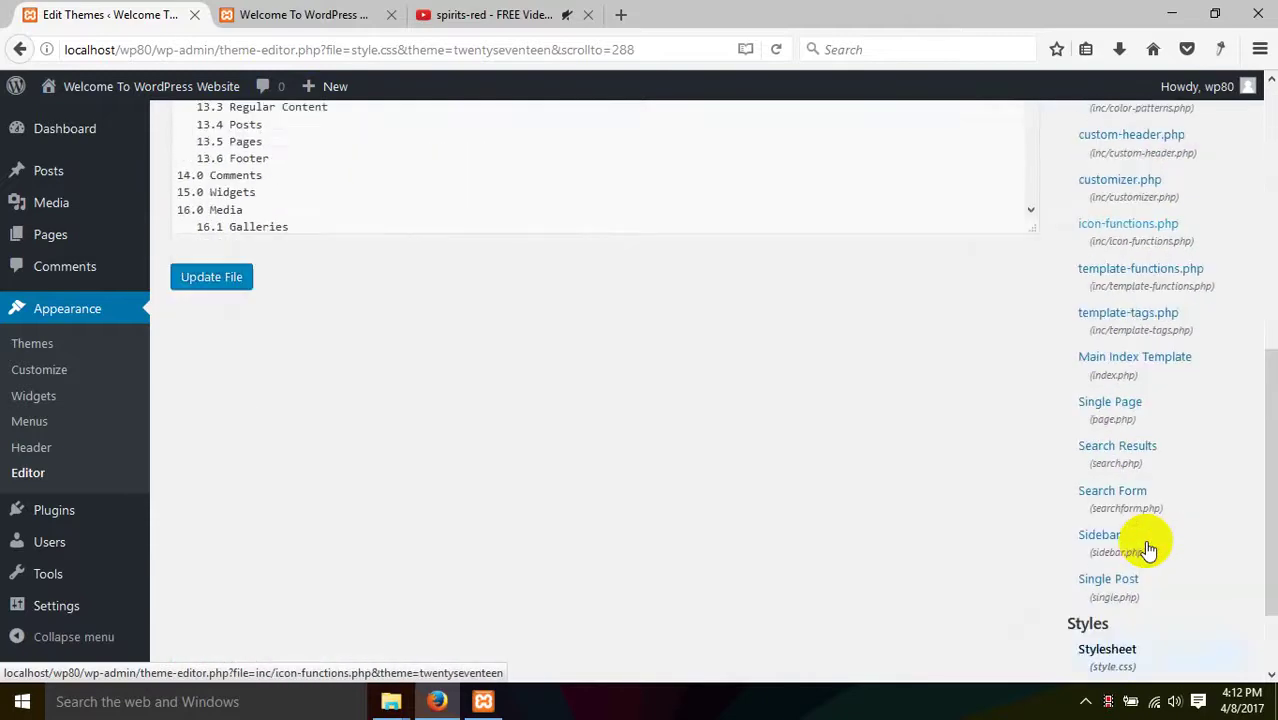
{"action": "scroll", "coordinate": [1157, 510], "scroll_direction": "up", "scroll_amount": 5}
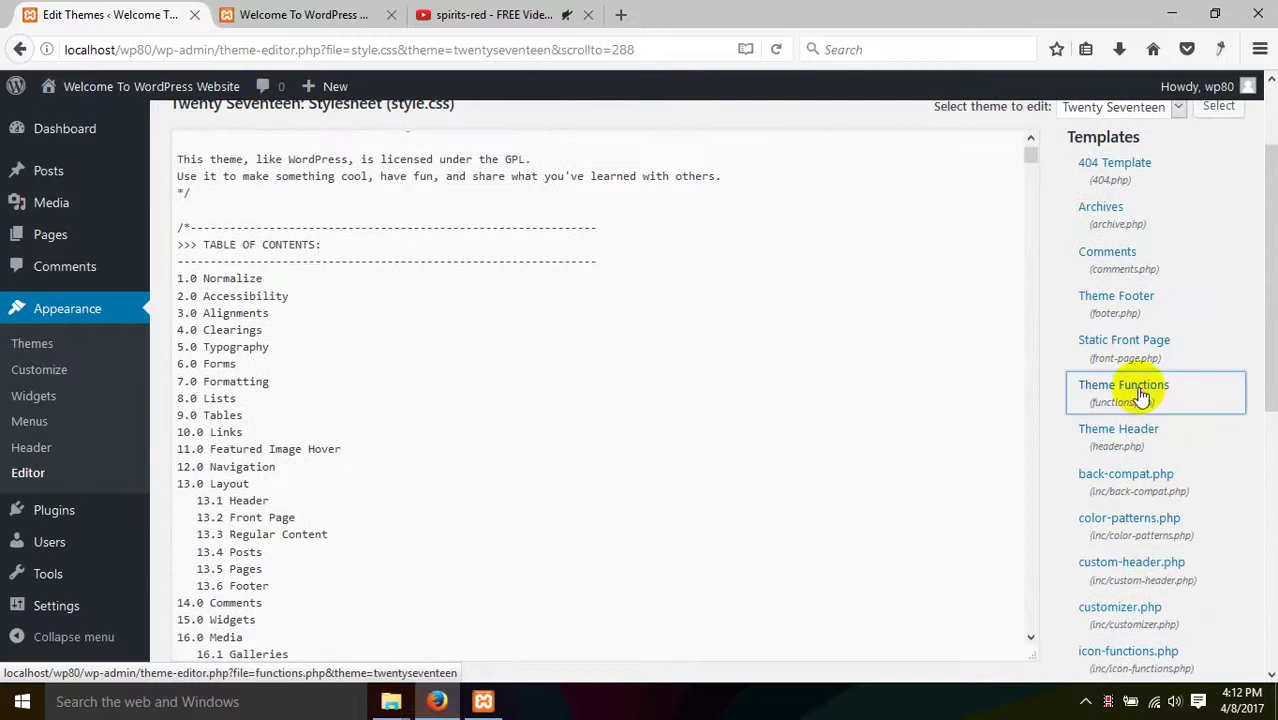
- Add the line 'ajke monta kharap' after functions.php's version-check block and save it
{"action": "left_click", "coordinate": [1130, 383]}
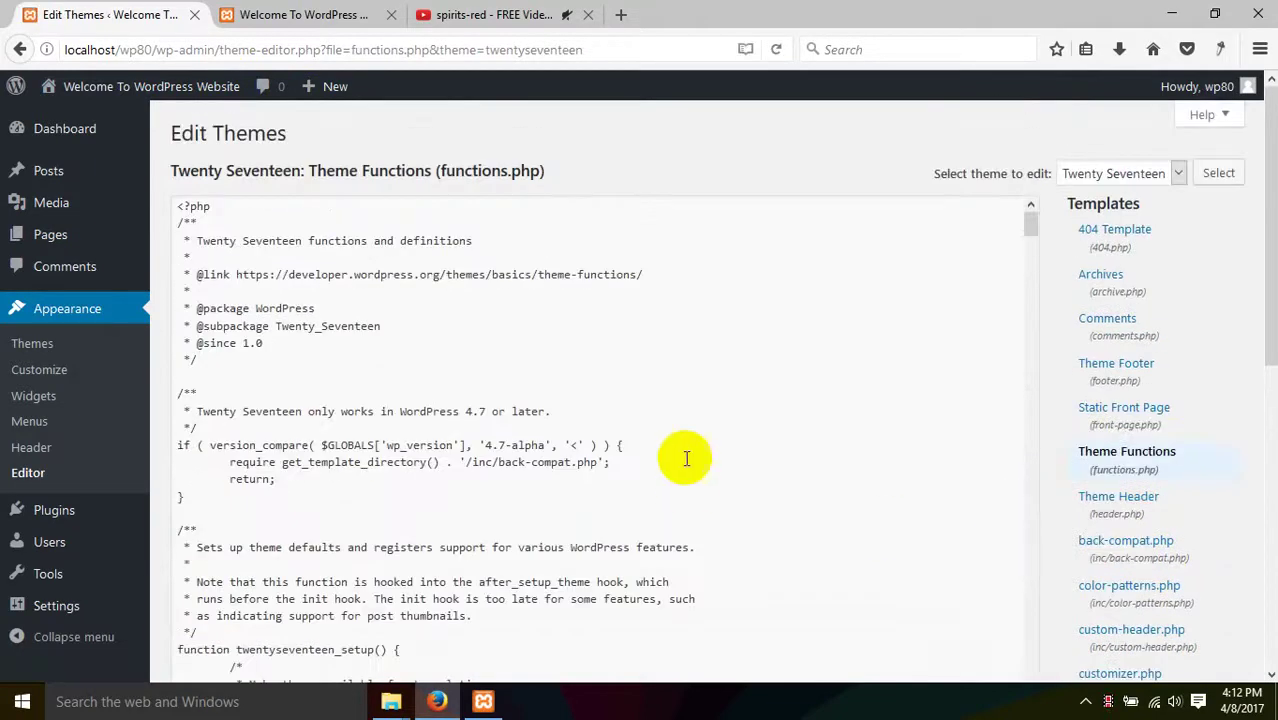
{"action": "left_click", "coordinate": [224, 367]}
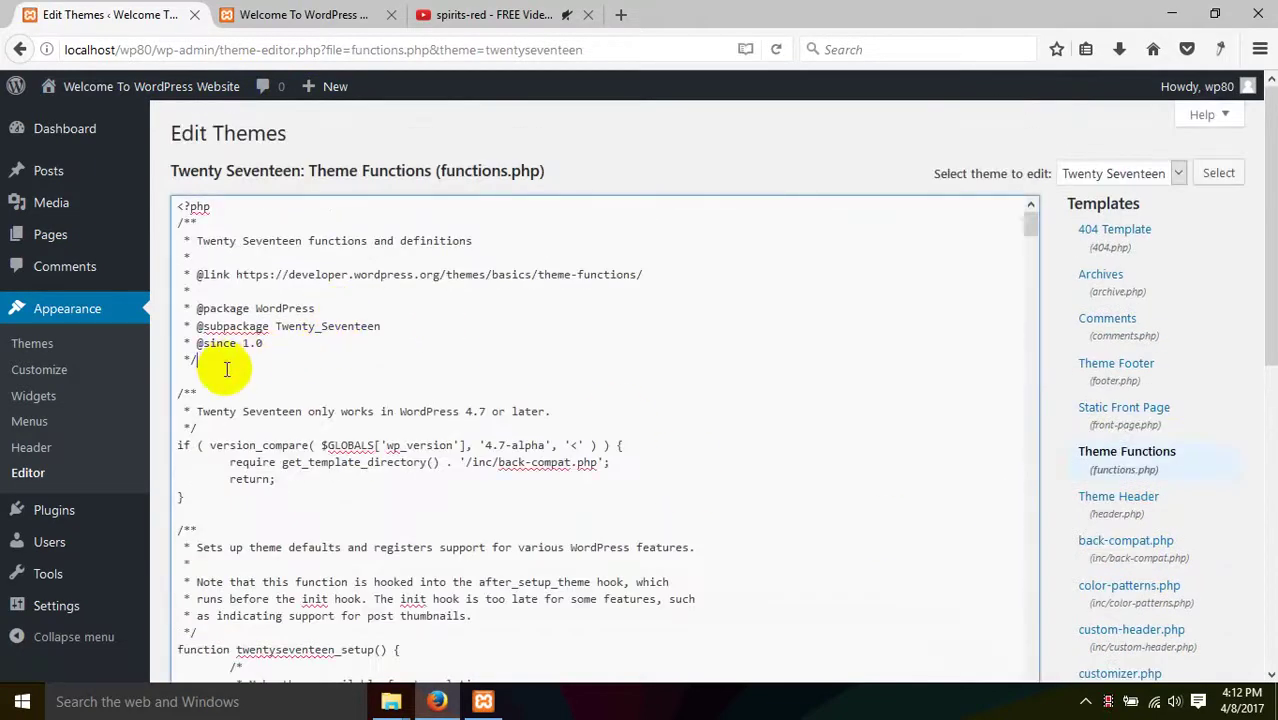
{"action": "scroll", "coordinate": [245, 364], "scroll_direction": "down", "scroll_amount": 9}
{"action": "scroll", "coordinate": [270, 360], "scroll_direction": "up", "scroll_amount": 4}
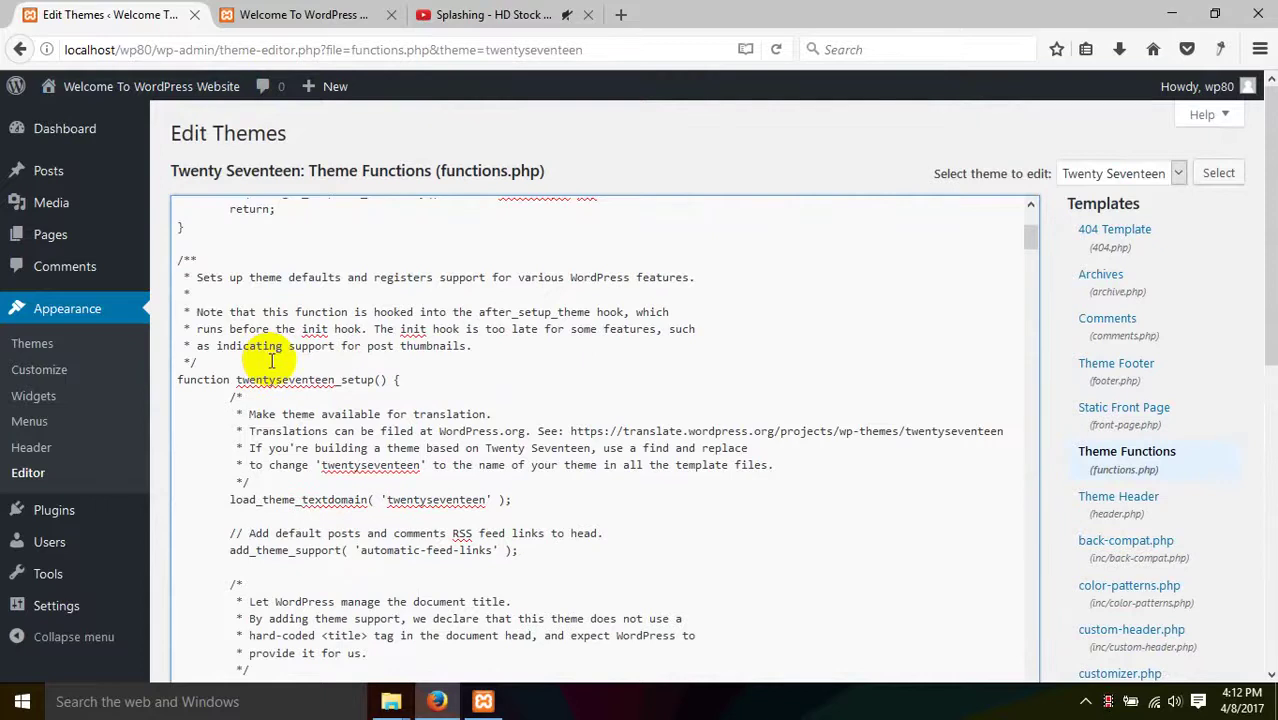
{"action": "scroll", "coordinate": [300, 370], "scroll_direction": "up", "scroll_amount": 2}
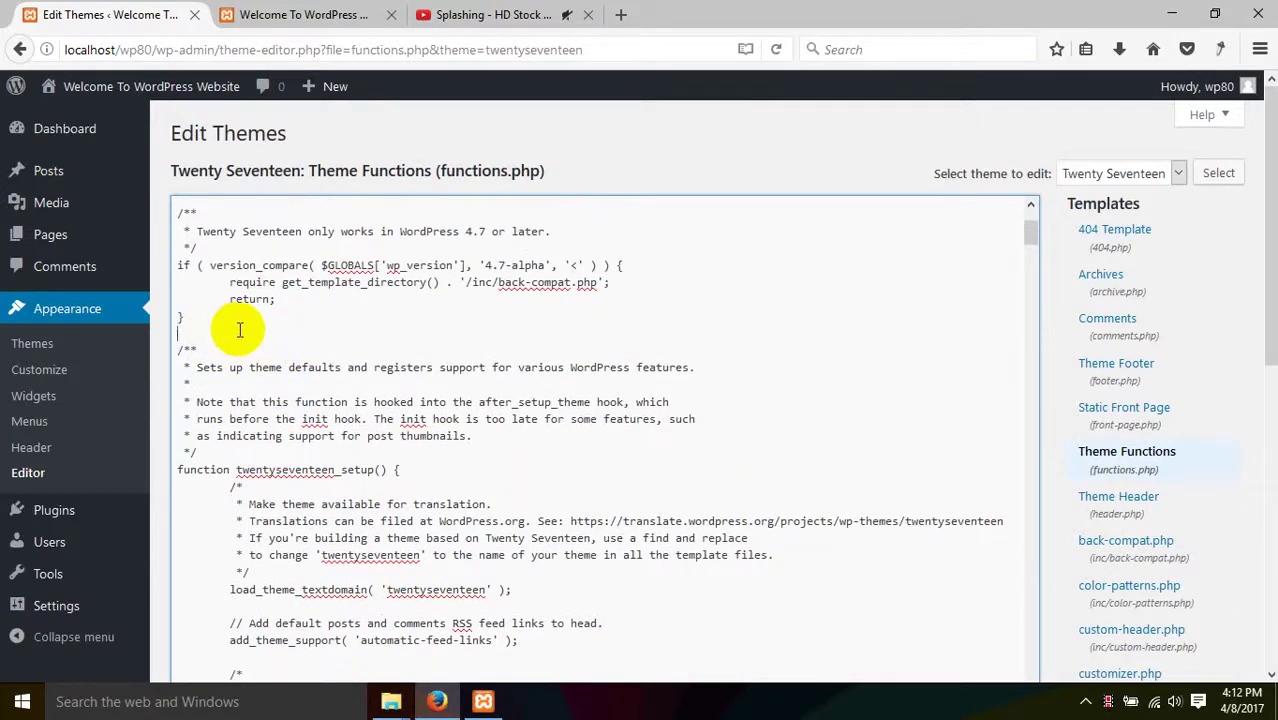
{"action": "key", "text": "Return"}
{"action": "key", "text": "Return"}
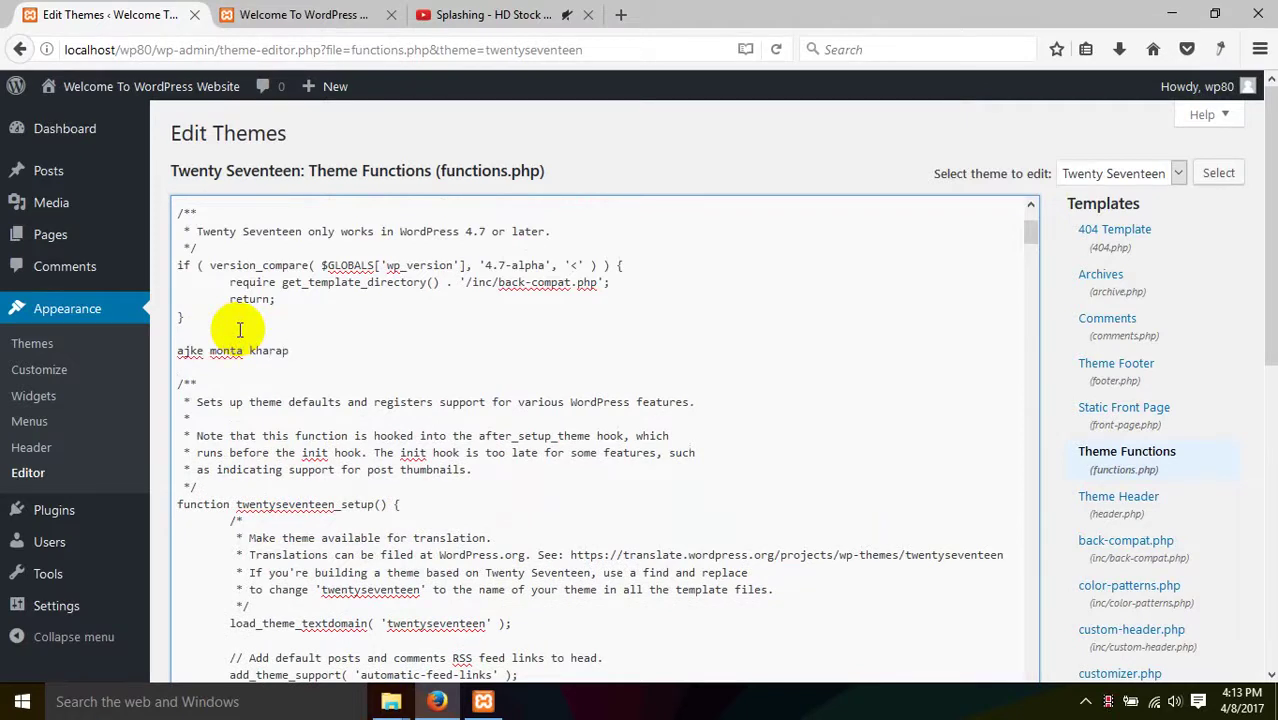
{"action": "scroll", "coordinate": [640, 398], "scroll_direction": "down", "scroll_amount": 10}
{"action": "left_click", "coordinate": [212, 212]}
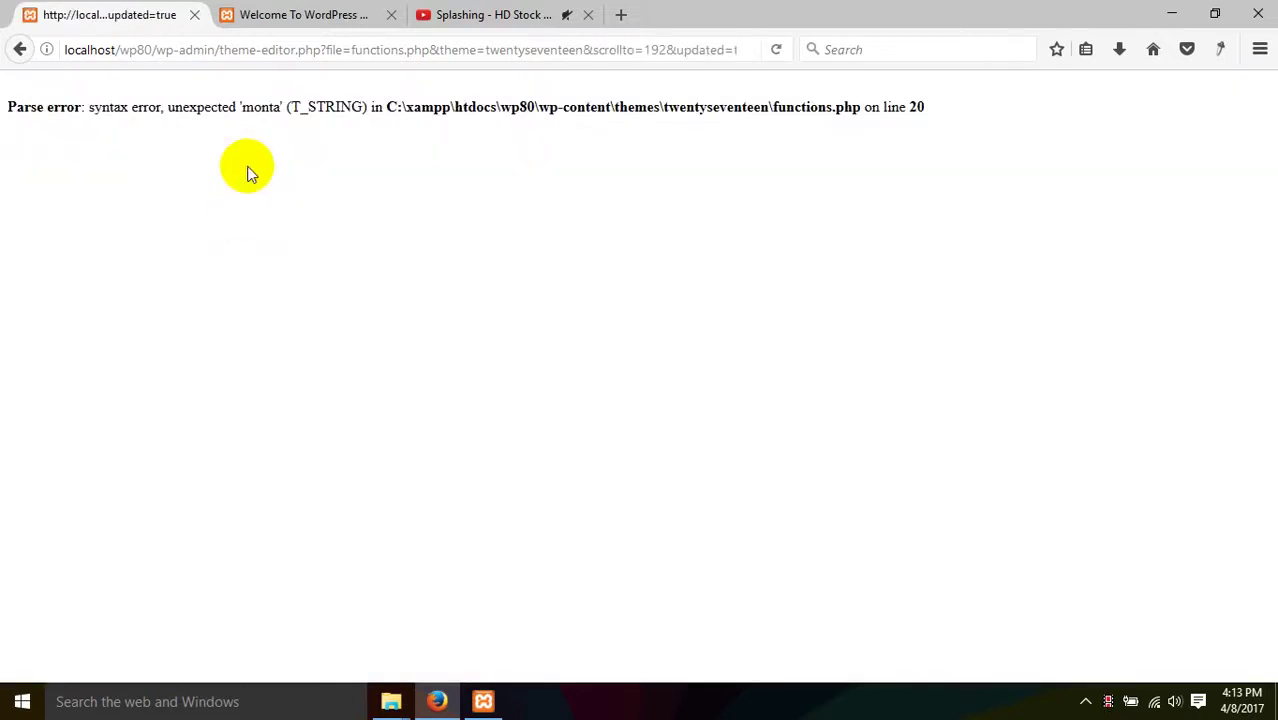
- Inspect the parse error reporting an unexpected 'monta' on line 20
{"action": "left_click_drag", "start_coordinate": [219, 107], "coordinate": [871, 96]}
{"action": "left_click", "coordinate": [866, 255]}
{"action": "left_click_drag", "start_coordinate": [95, 106], "coordinate": [956, 125]}
{"action": "left_click_drag", "start_coordinate": [810, 107], "coordinate": [818, 107]}
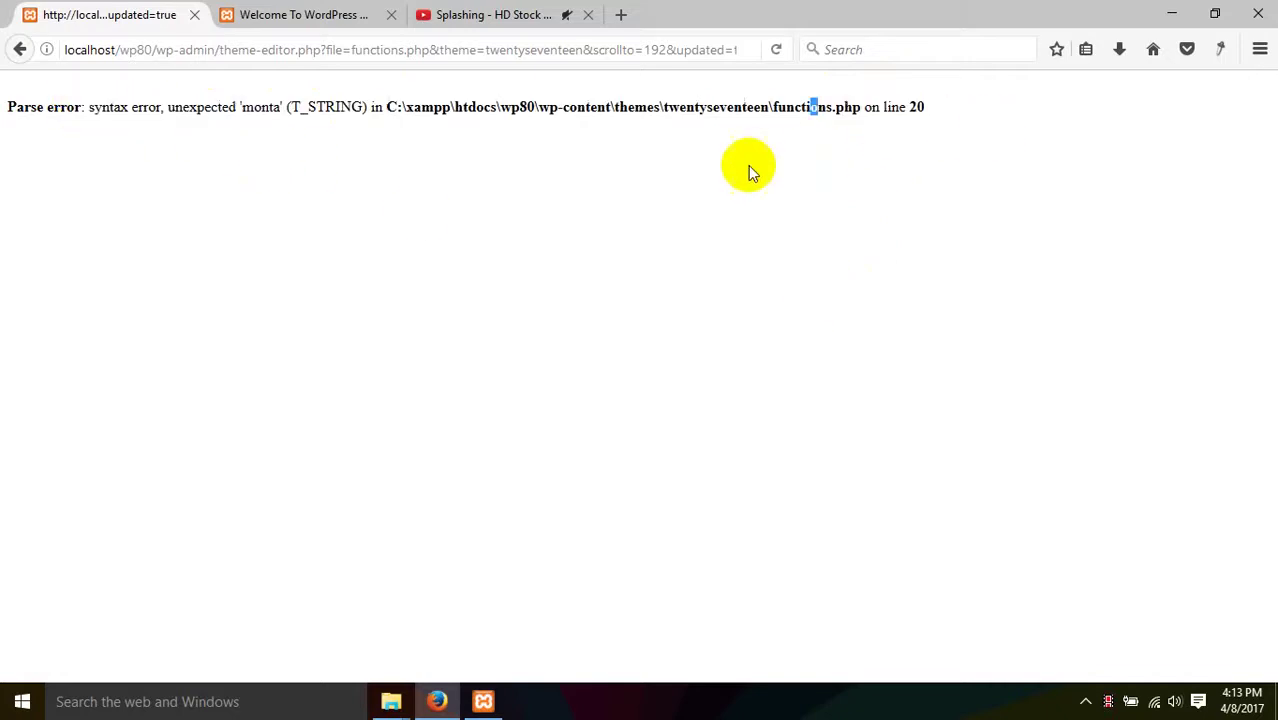
- Go back, delete the stray 'ajke monta kharap' line from functions.php, and save
{"action": "left_click", "coordinate": [12, 50]}
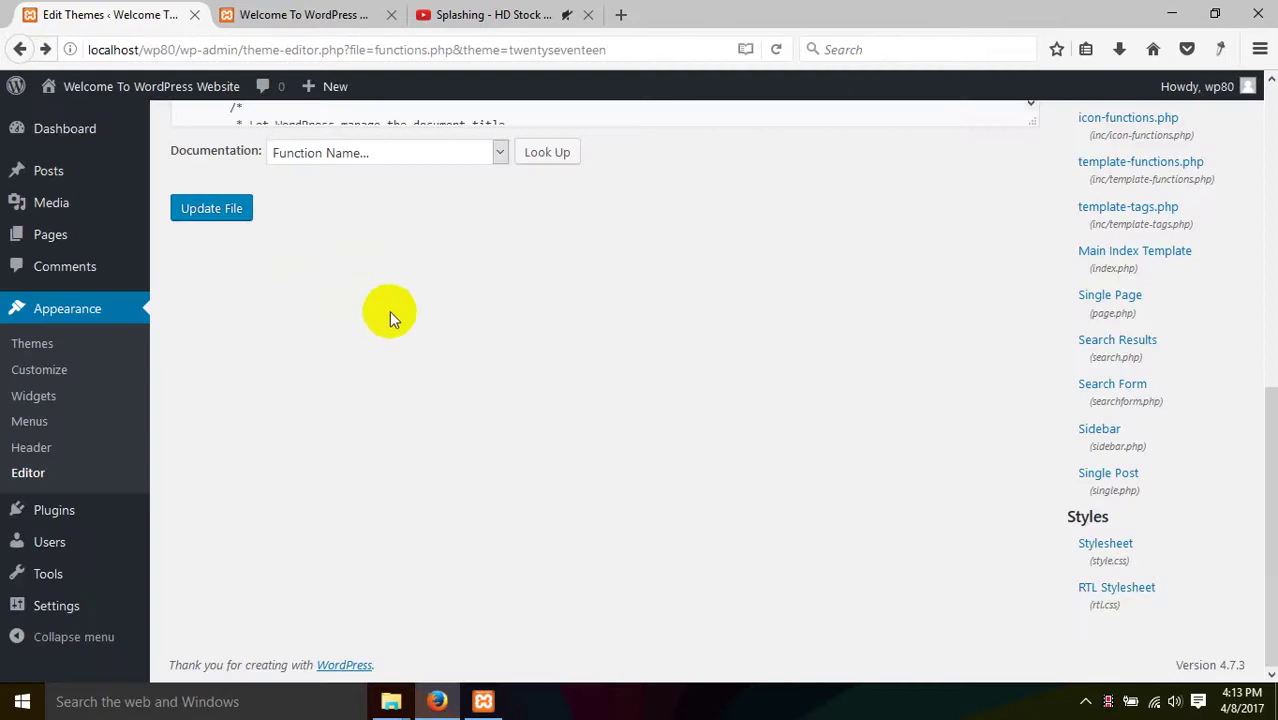
{"action": "scroll", "coordinate": [390, 312], "scroll_direction": "up", "scroll_amount": 5}
{"action": "left_click_drag", "start_coordinate": [290, 177], "coordinate": [152, 179]}
{"action": "key", "text": "BackSpace"}
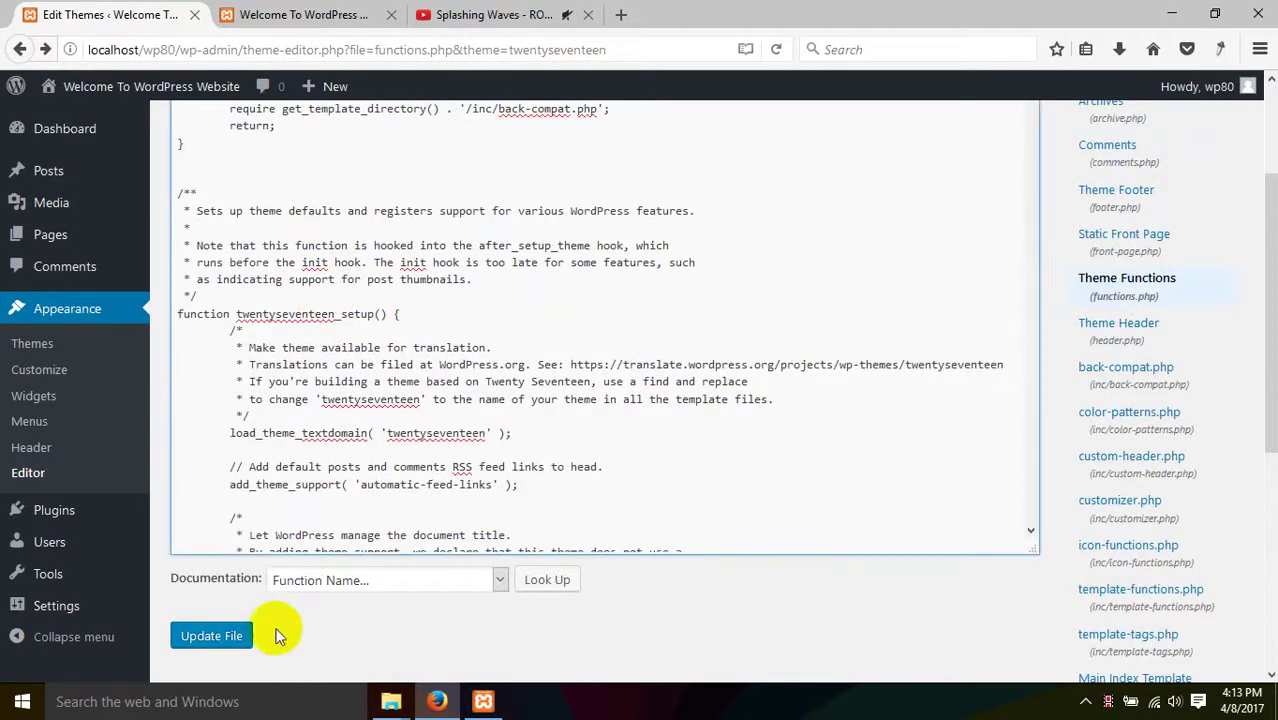
{"action": "left_click", "coordinate": [238, 640]}
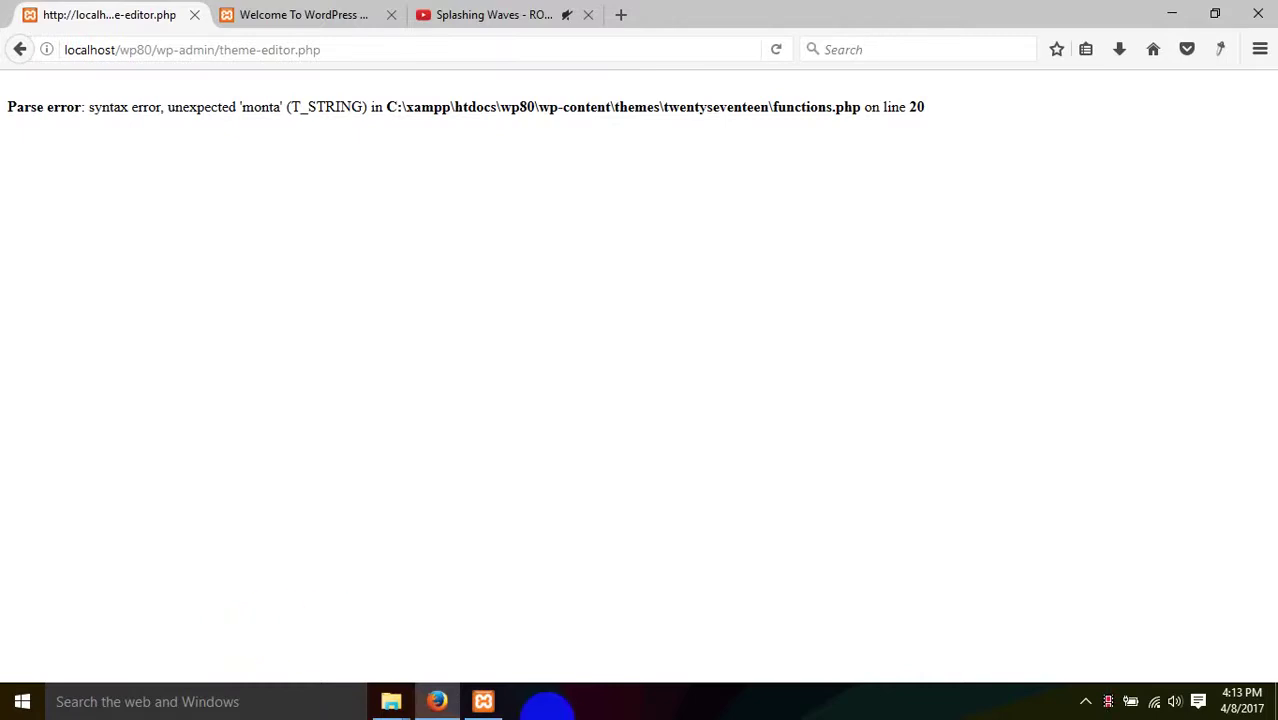
- Open the twentyseventeen folder's functions.php with Edit with Notepad++
{"action": "left_click", "coordinate": [391, 701]}
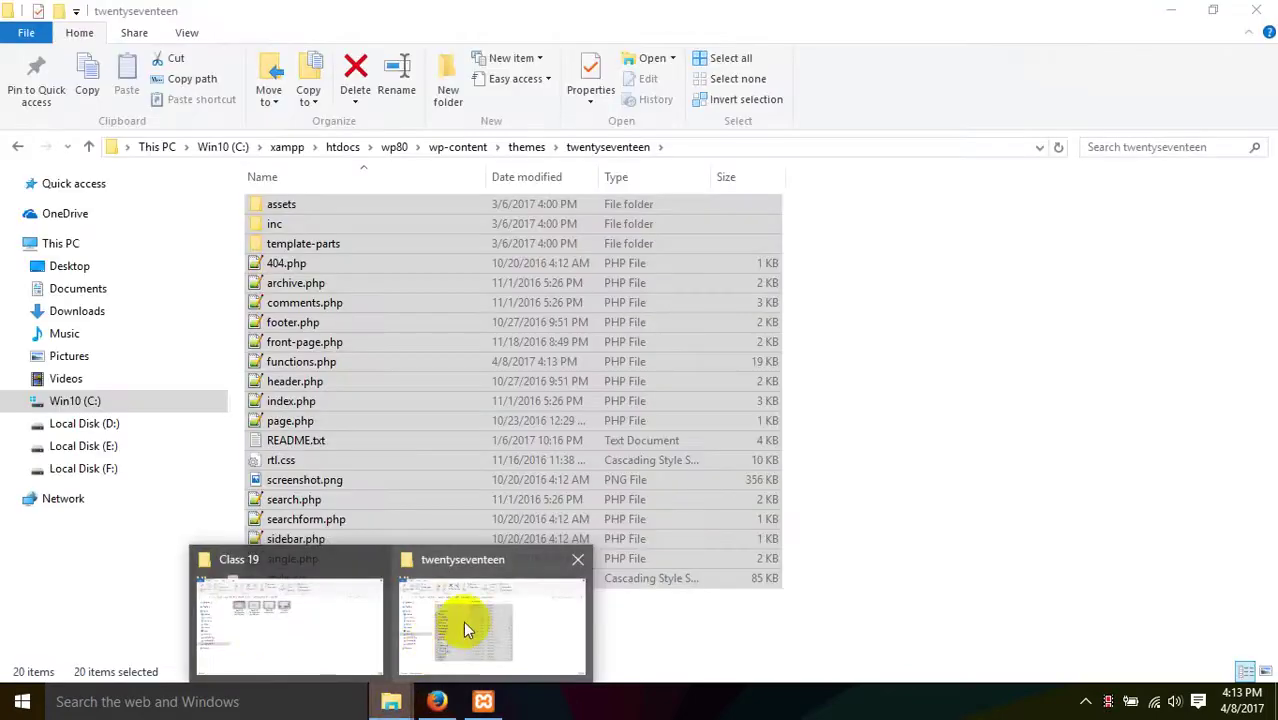
{"action": "left_click", "coordinate": [463, 621]}
{"action": "left_click", "coordinate": [485, 633]}
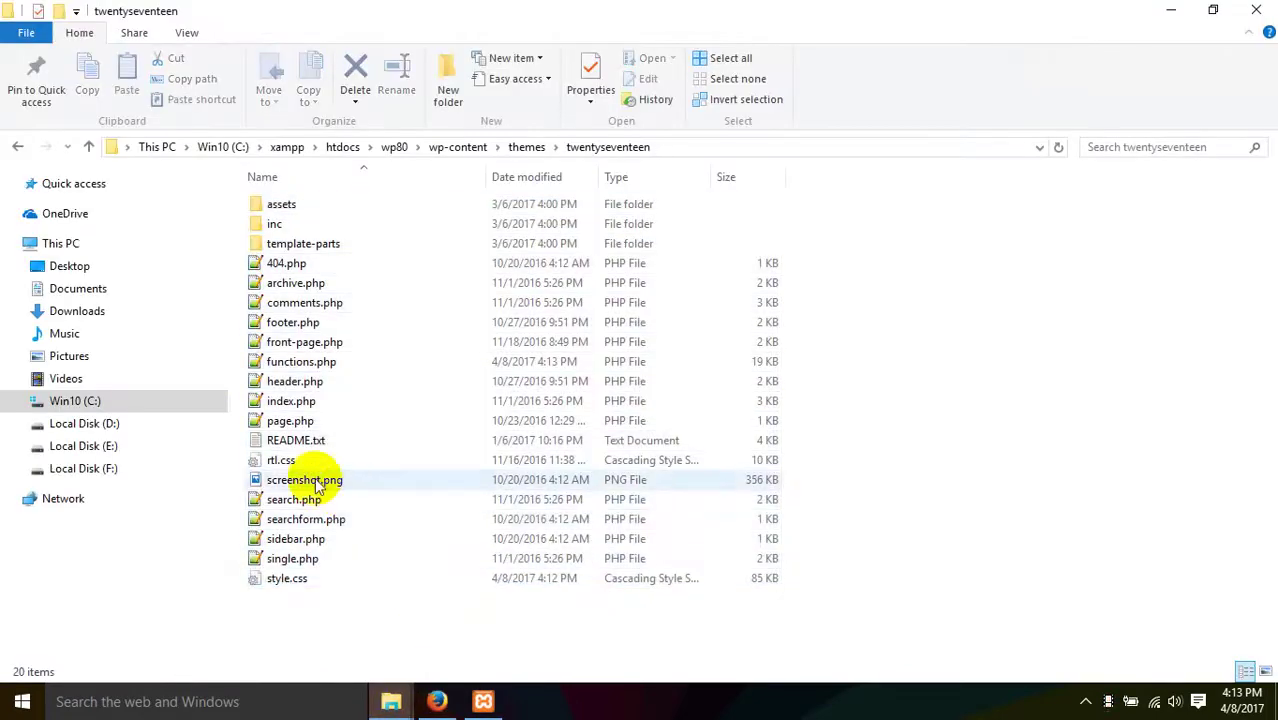
{"action": "left_click", "coordinate": [302, 362]}
{"action": "right_click", "coordinate": [326, 362]}
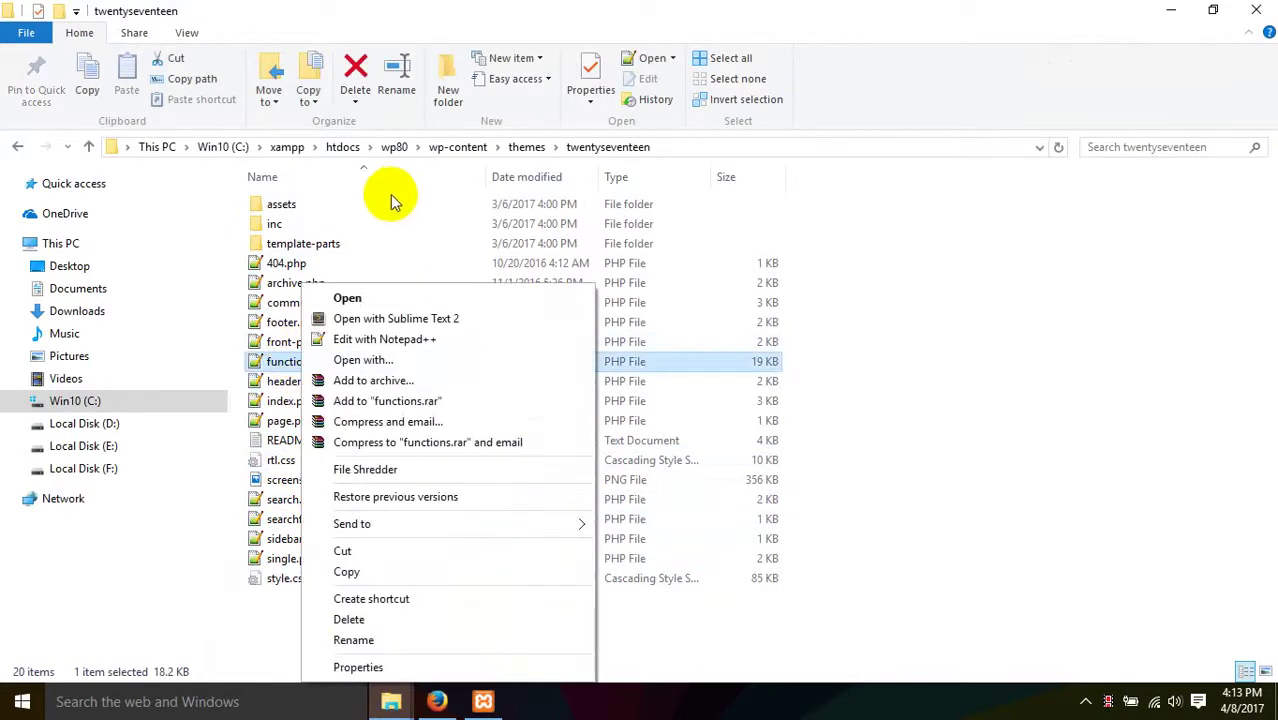
{"action": "left_click", "coordinate": [394, 335]}
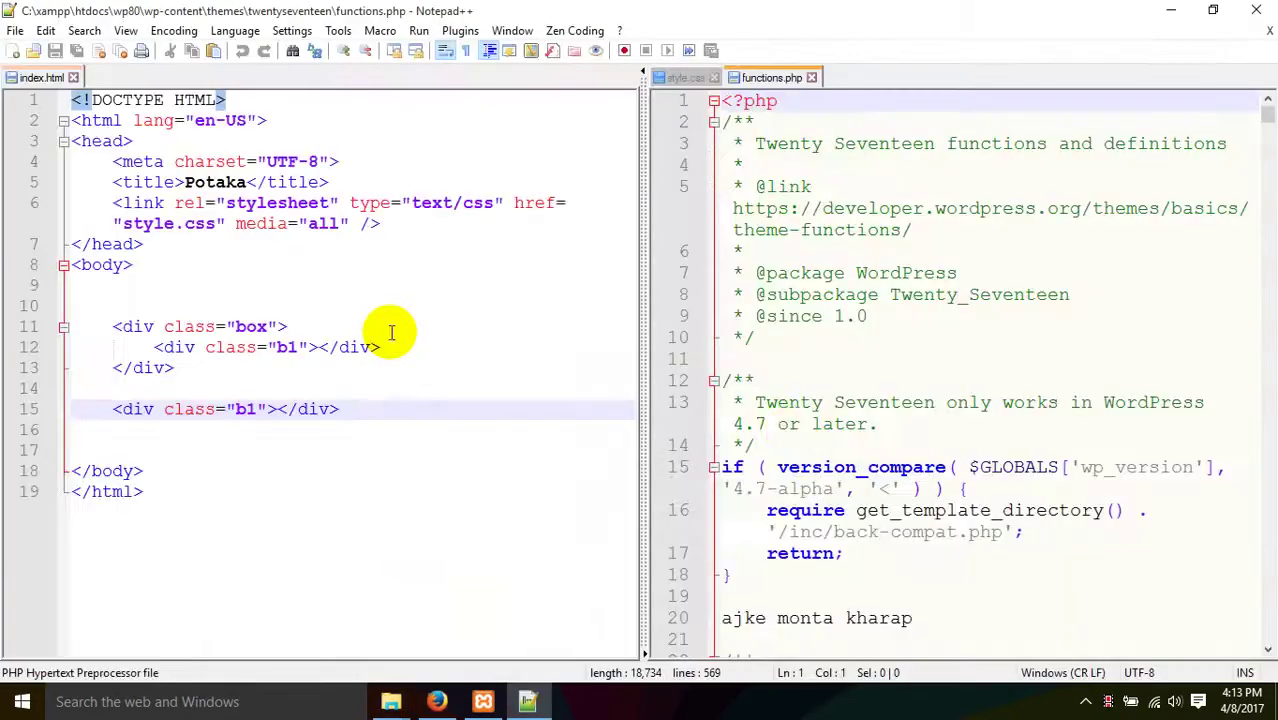
- Delete the stray 'ajke monta kharap' text from line 20 of functions.php
{"action": "scroll", "coordinate": [863, 492], "scroll_direction": "down", "scroll_amount": 1}
{"action": "scroll", "coordinate": [863, 492], "scroll_direction": "down", "scroll_amount": 1}
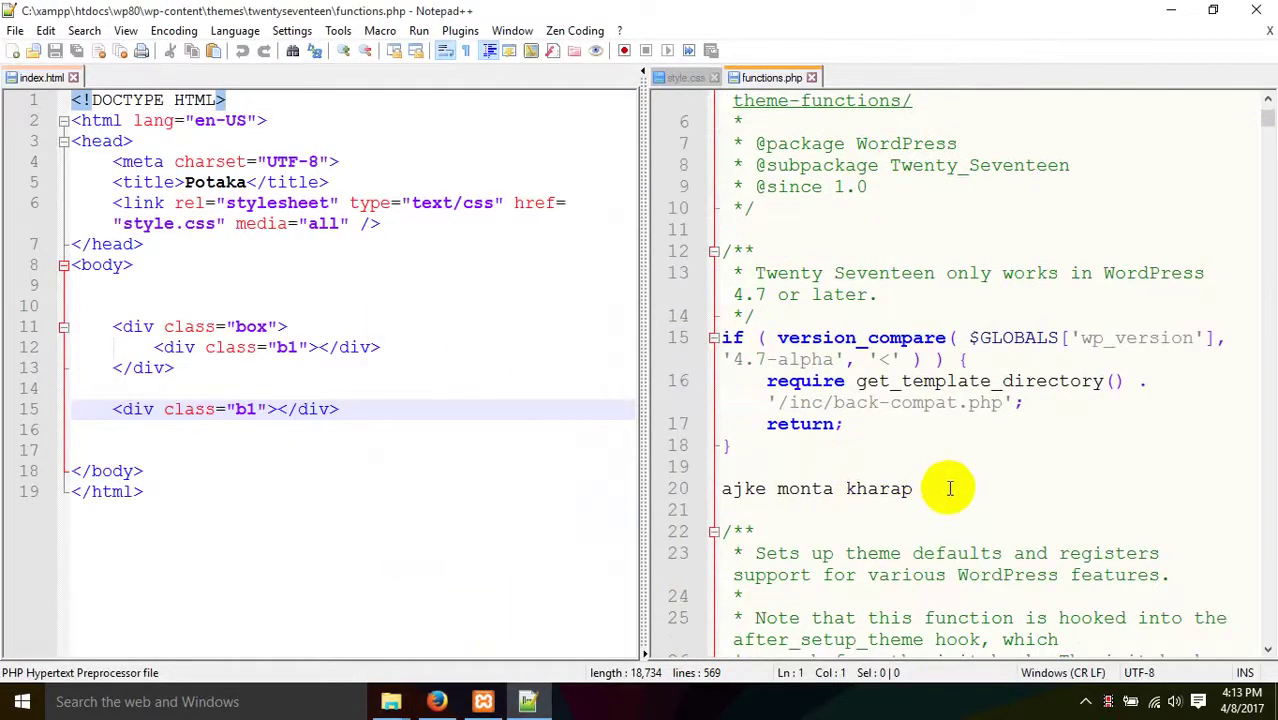
{"action": "left_click_drag", "start_coordinate": [941, 485], "coordinate": [710, 480]}
{"action": "key", "text": "Delete"}
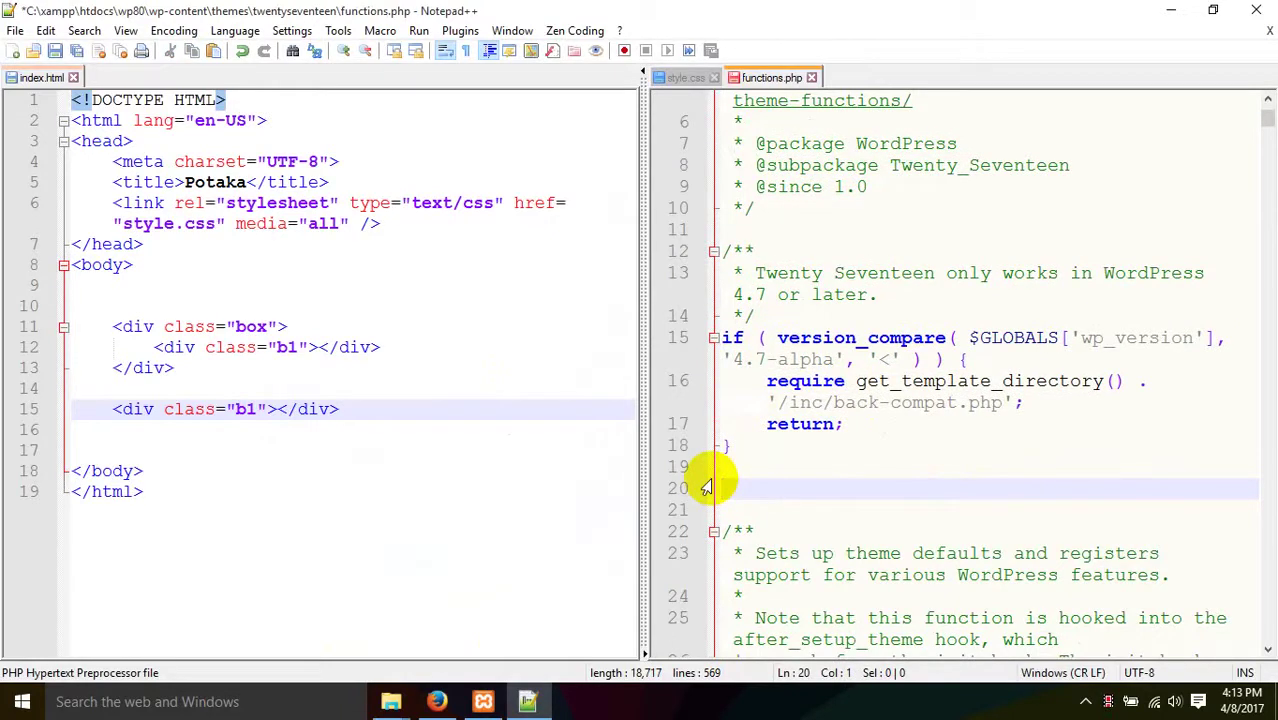
- Close every open file except functions.php and return to Firefox
{"action": "right_click", "coordinate": [789, 76]}
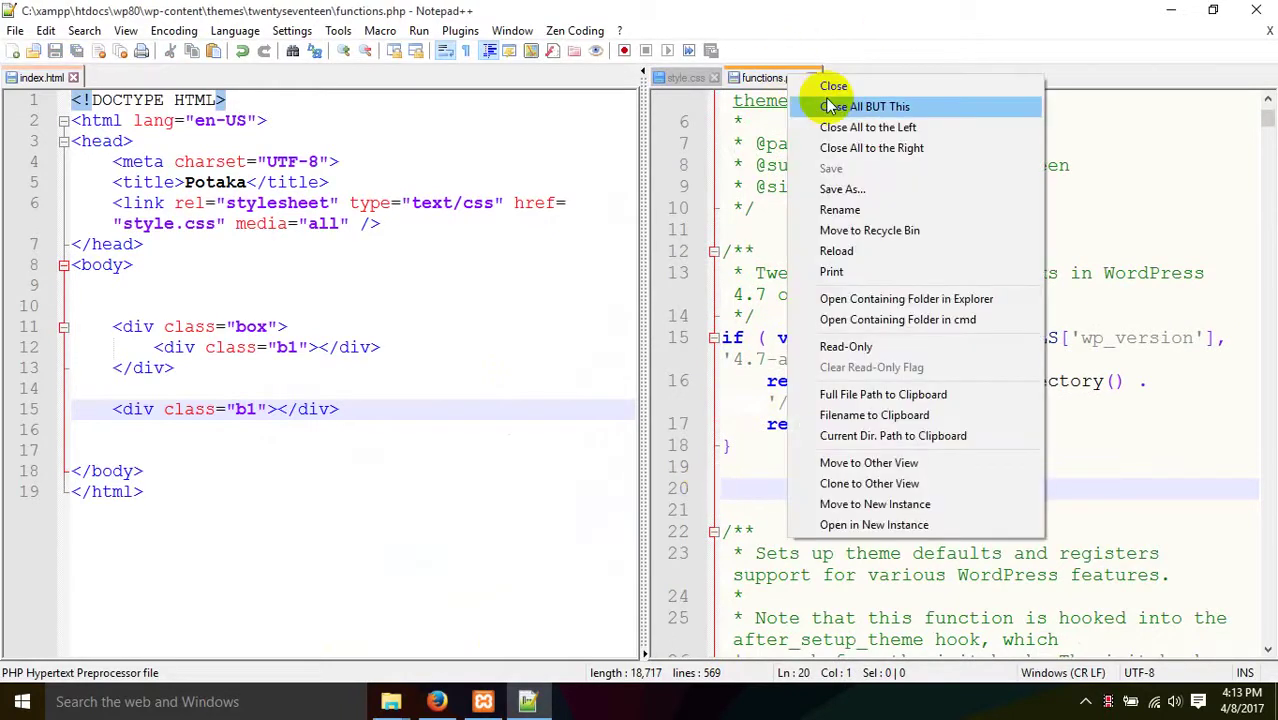
{"action": "left_click", "coordinate": [829, 107]}
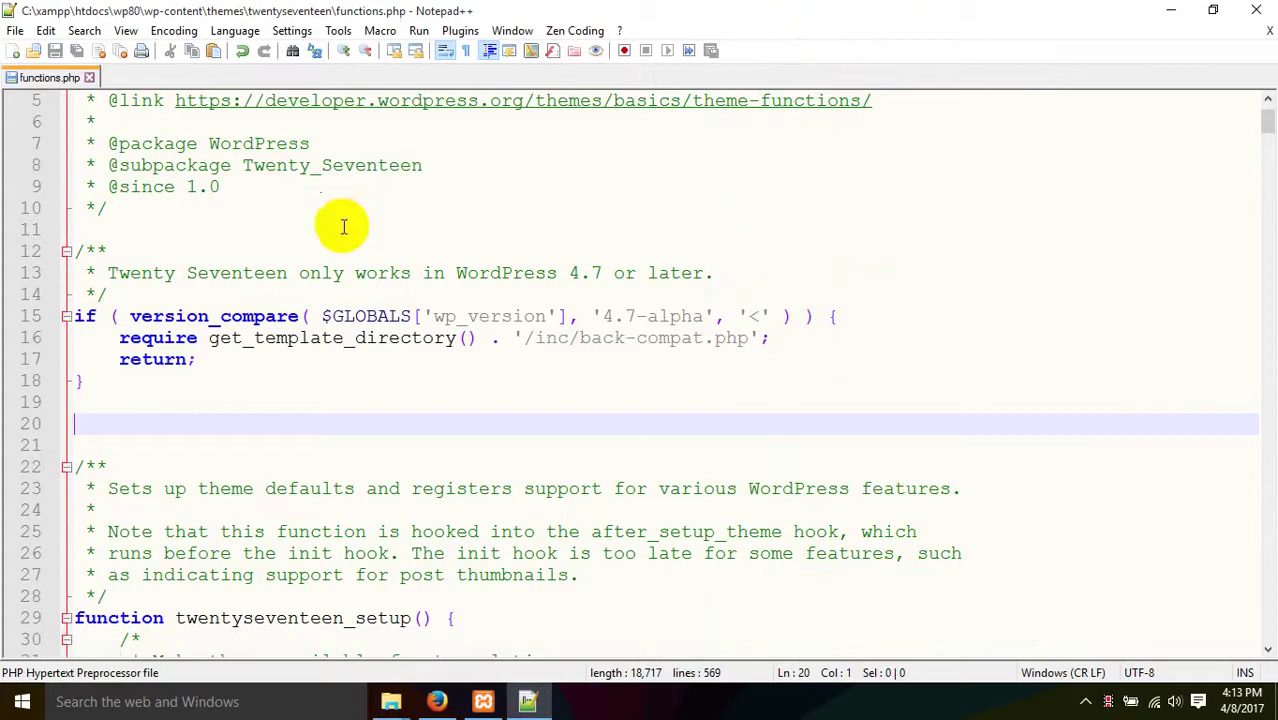
{"action": "left_click", "coordinate": [437, 701]}
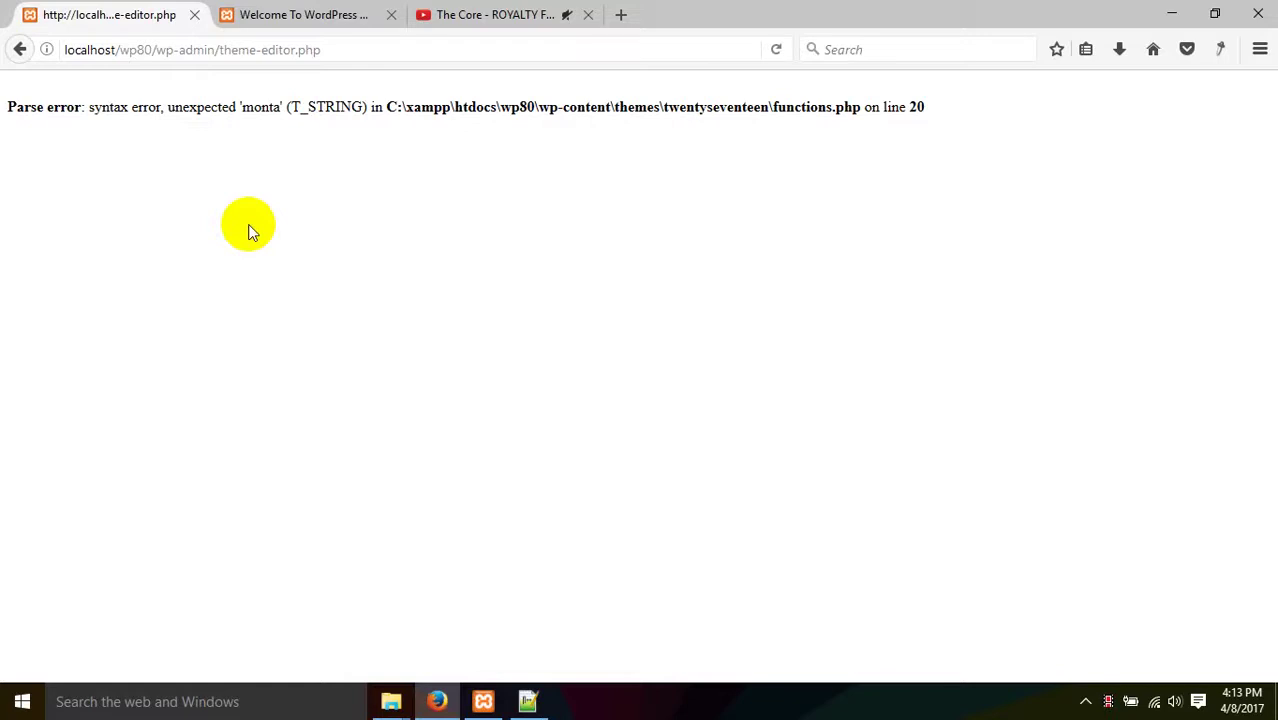
- Reload the parse error page, resending its form data, and reload the site's front page
{"action": "right_click", "coordinate": [270, 205]}
{"action": "left_click", "coordinate": [383, 227]}
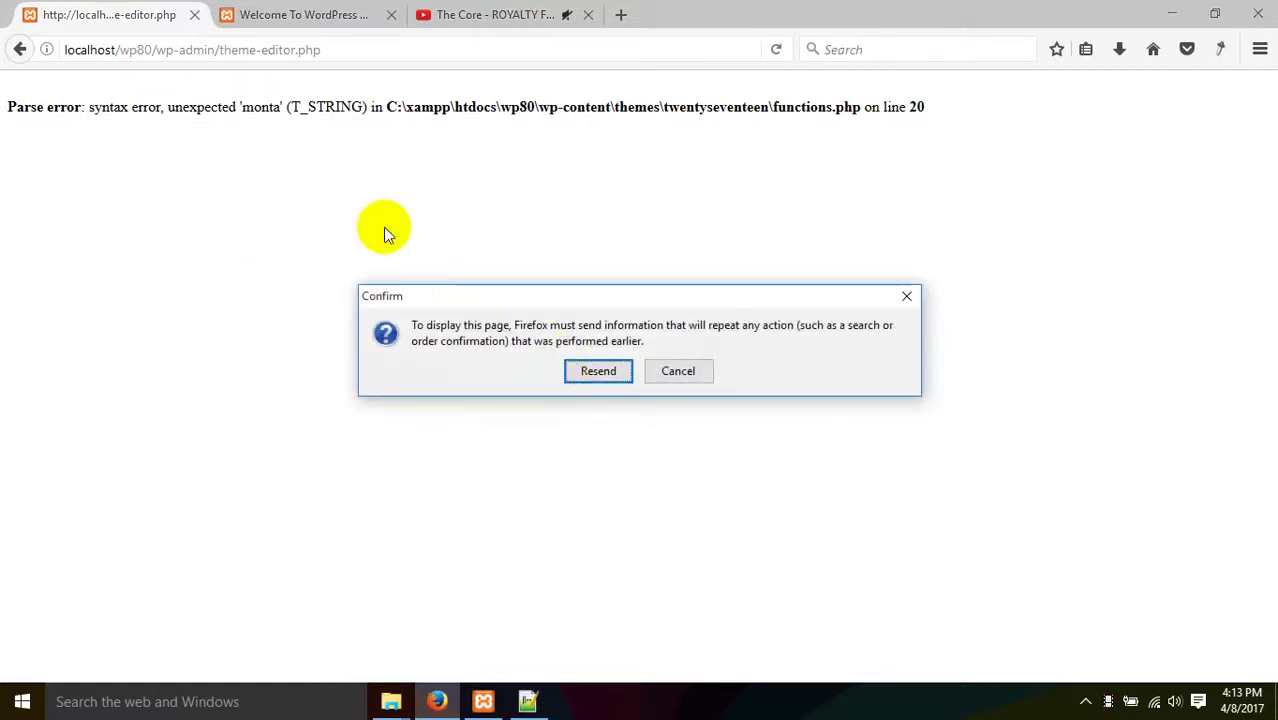
{"action": "left_click", "coordinate": [597, 372]}
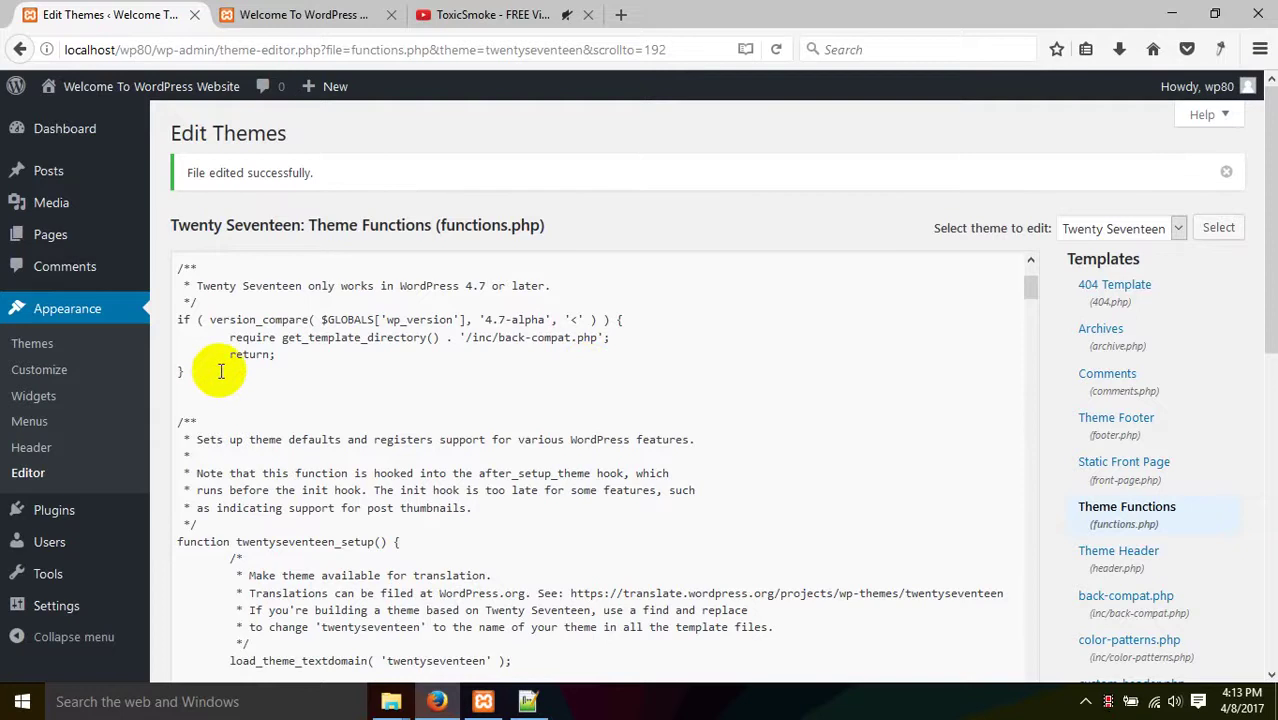
{"action": "scroll", "coordinate": [215, 368], "scroll_direction": "down", "scroll_amount": 7}
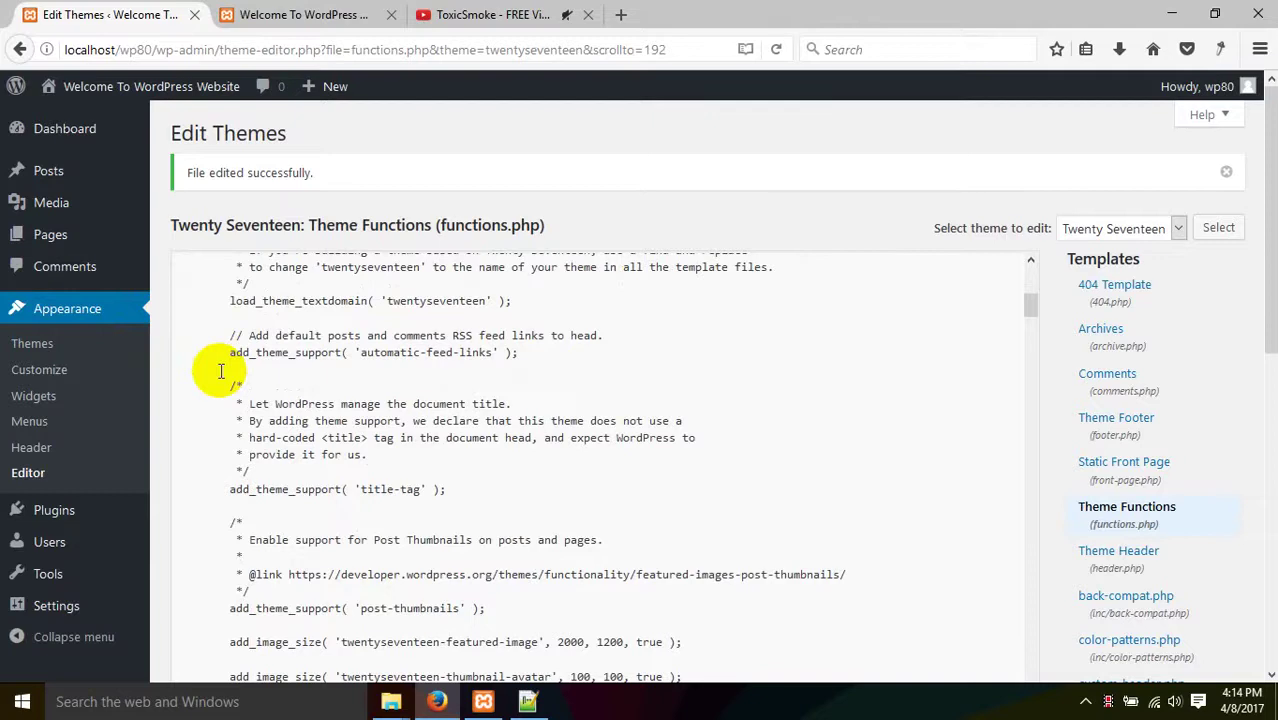
{"action": "scroll", "coordinate": [665, 391], "scroll_direction": "up", "scroll_amount": 5}
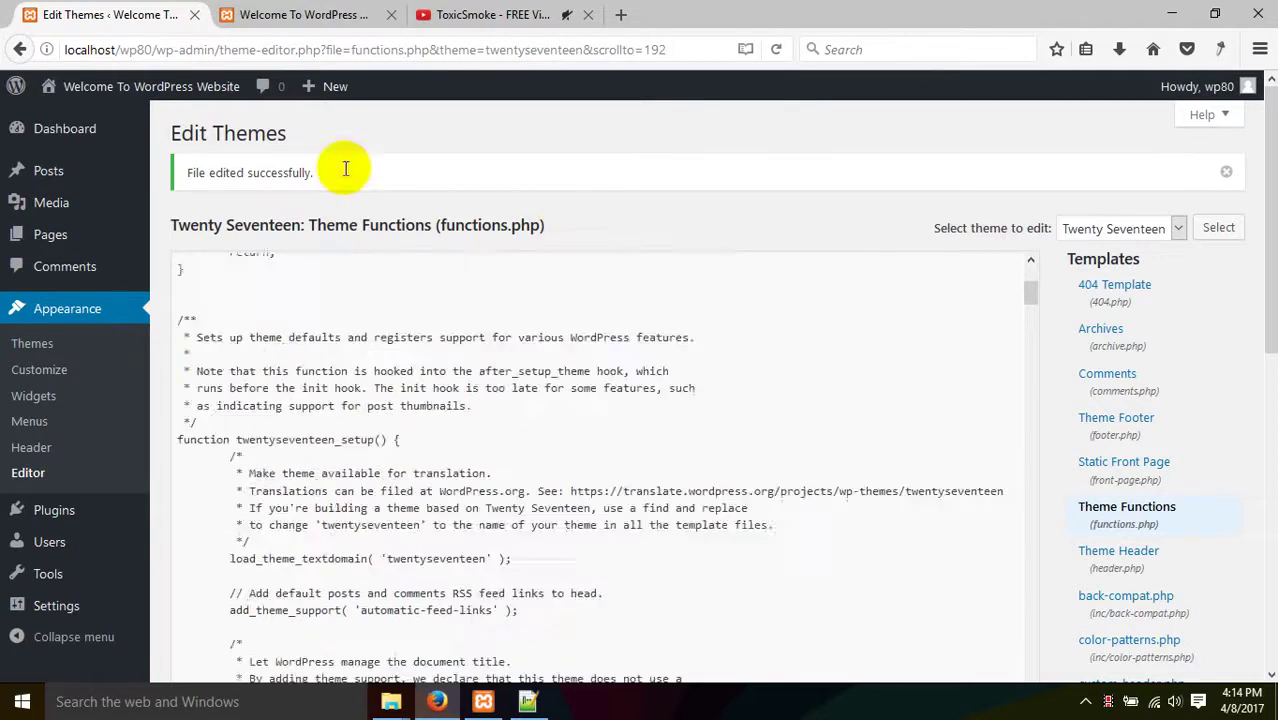
{"action": "left_click", "coordinate": [268, 12]}
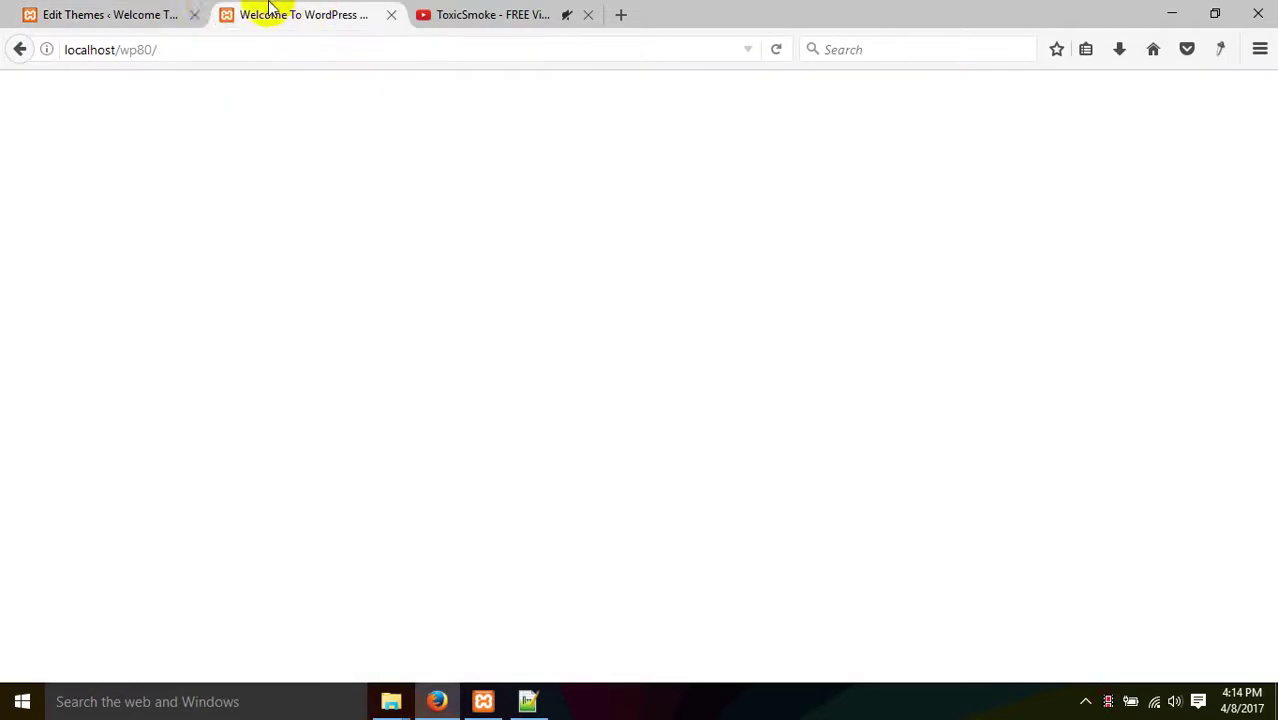
{"action": "right_click", "coordinate": [490, 160]}
{"action": "left_click", "coordinate": [599, 177]}
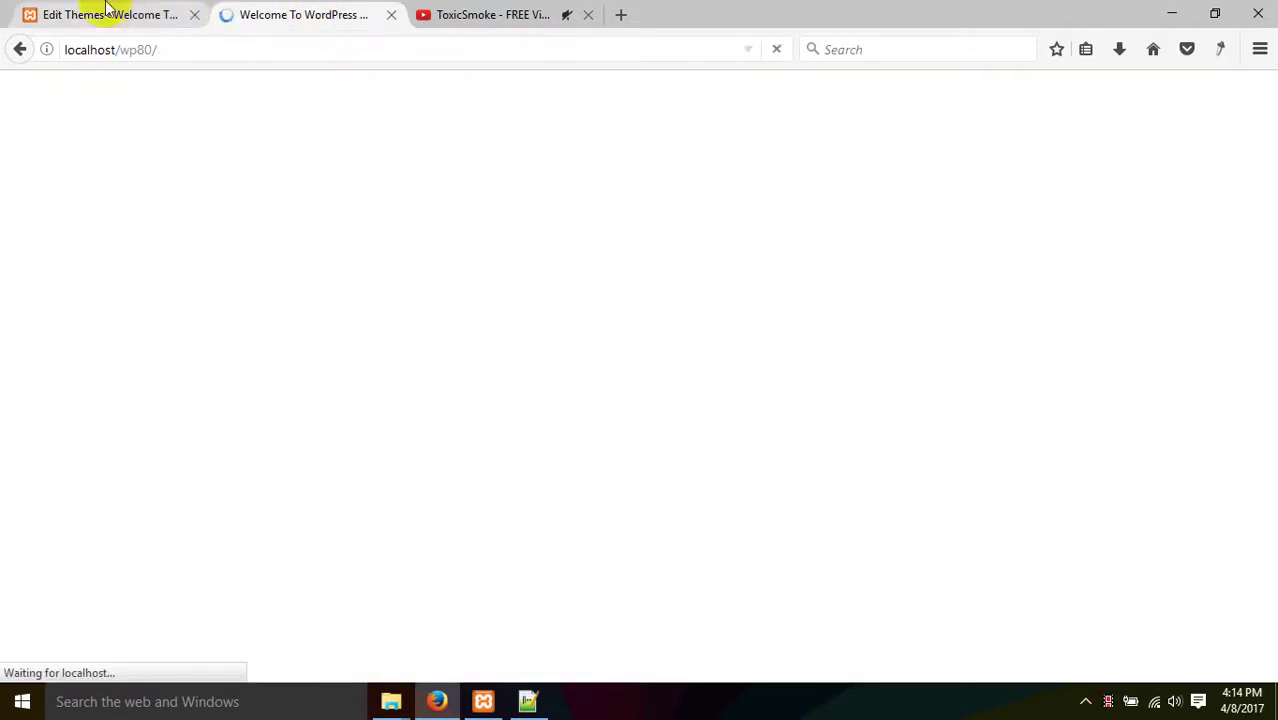
- Decline Notepad++'s reload prompt, close functions.php, and return to Edit Themes and Installed Plugins
{"action": "left_click", "coordinate": [528, 701]}
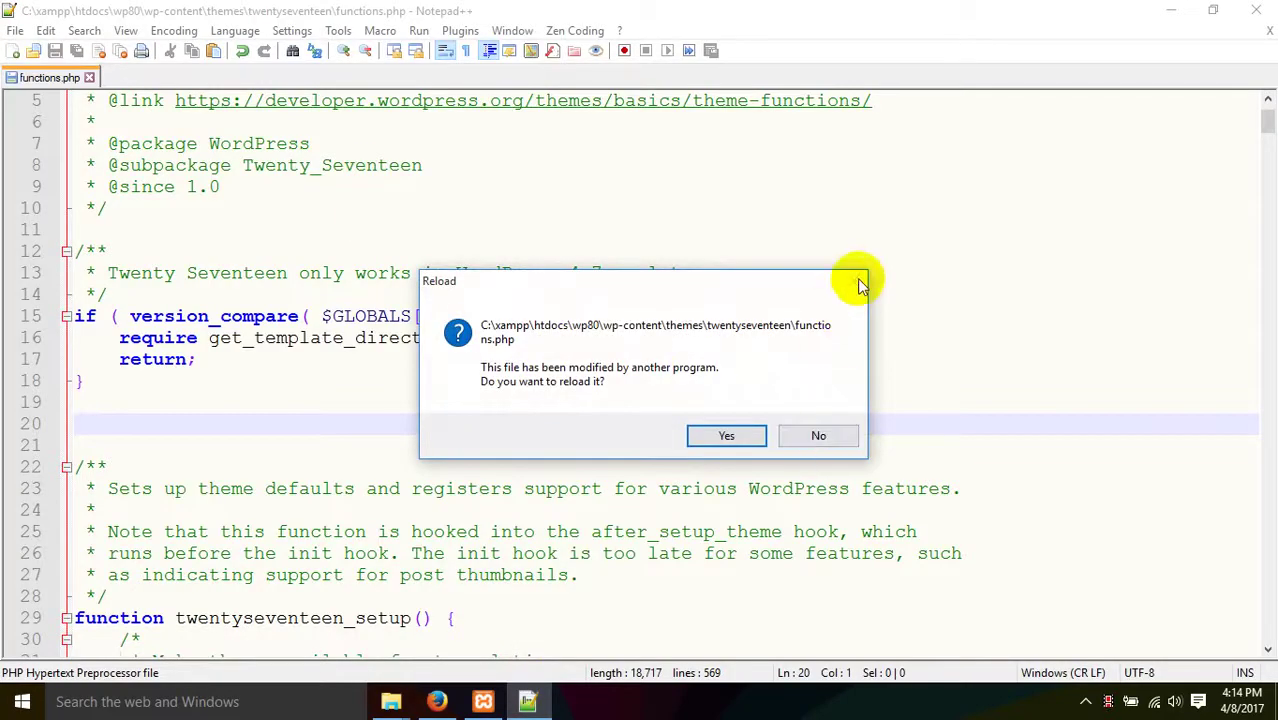
{"action": "left_click", "coordinate": [818, 436]}
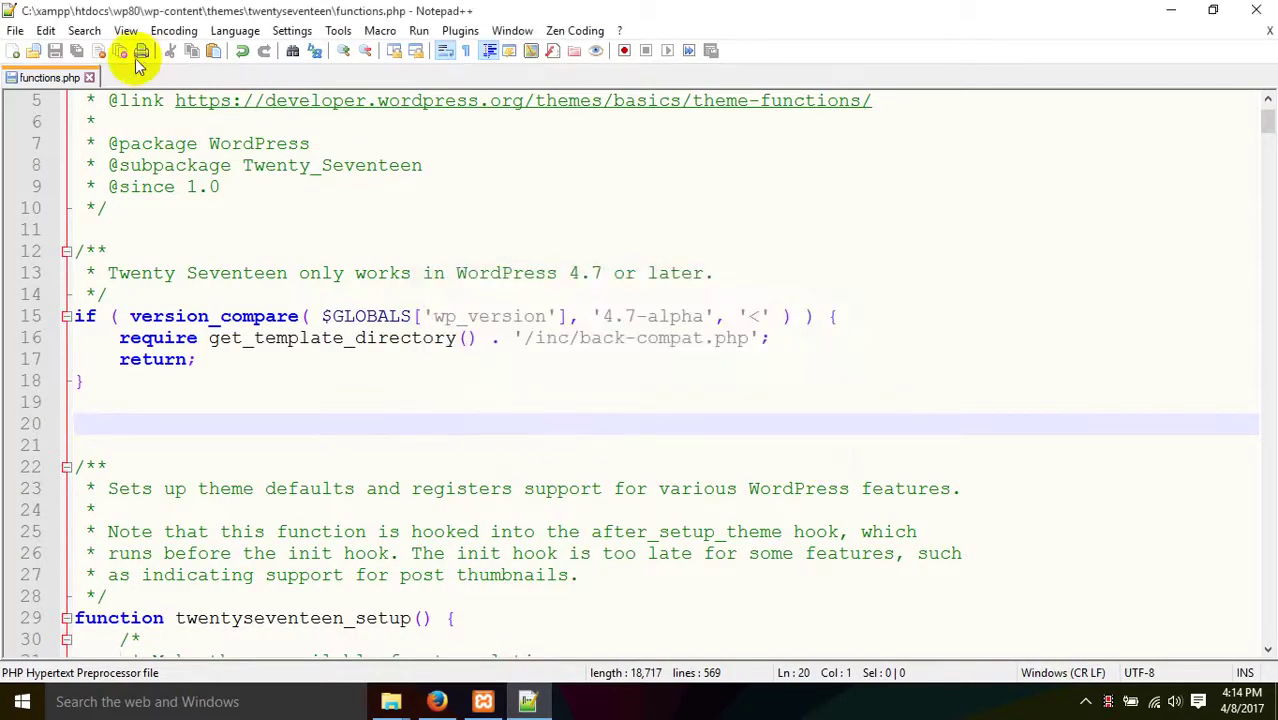
{"action": "left_click", "coordinate": [97, 52]}
{"action": "left_click", "coordinate": [483, 701]}
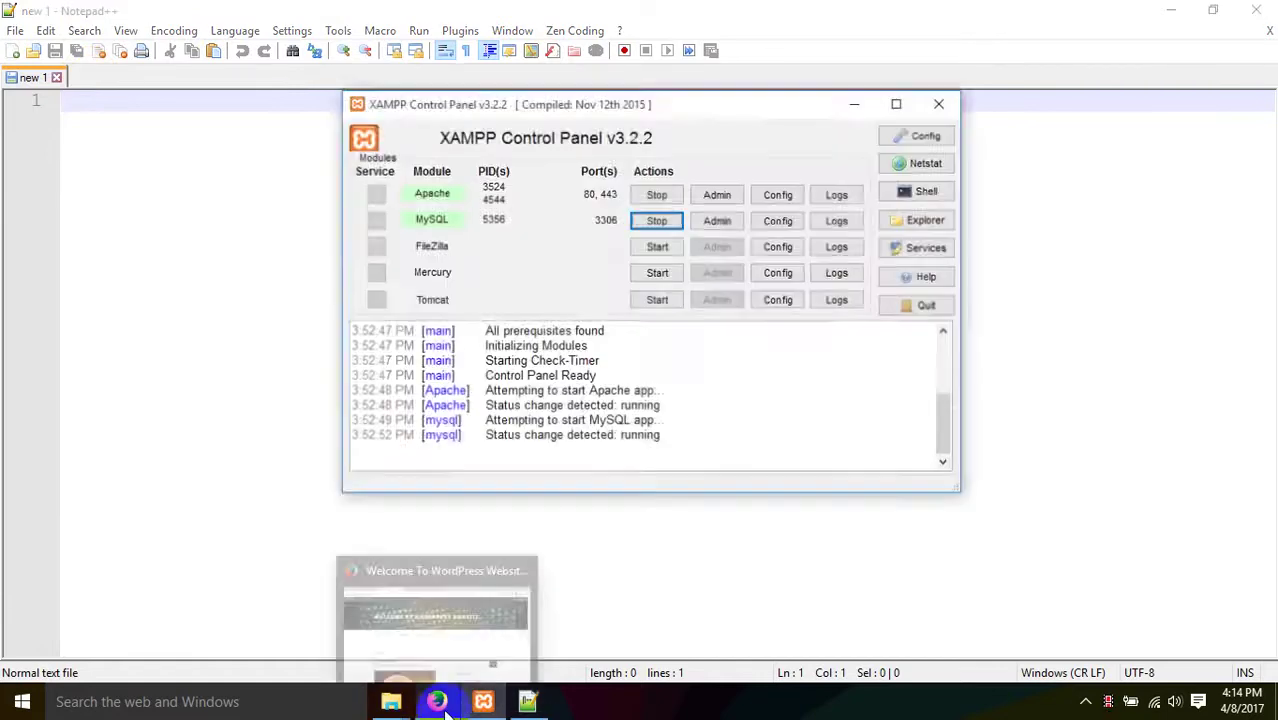
{"action": "left_click", "coordinate": [440, 703]}
{"action": "left_click", "coordinate": [122, 14]}
{"action": "scroll", "coordinate": [175, 513], "scroll_direction": "down", "scroll_amount": 1}
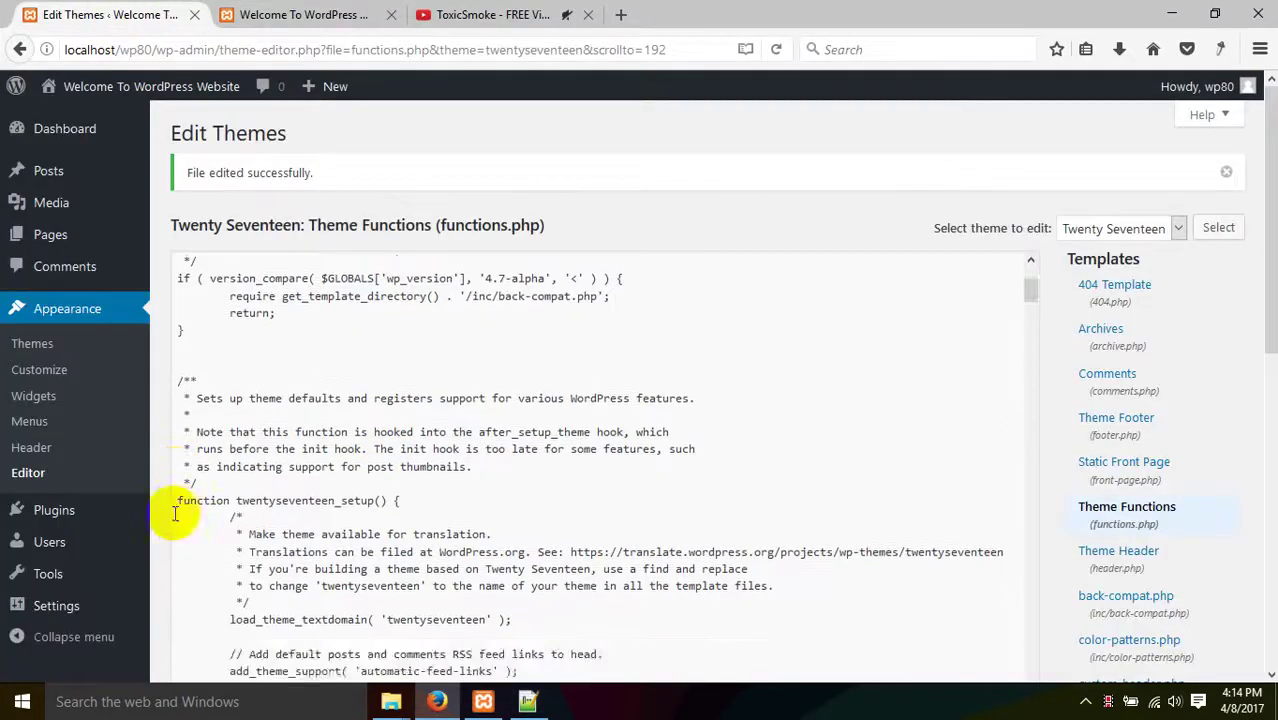
{"action": "scroll", "coordinate": [175, 513], "scroll_direction": "down", "scroll_amount": 3}
{"action": "left_click", "coordinate": [88, 520]}
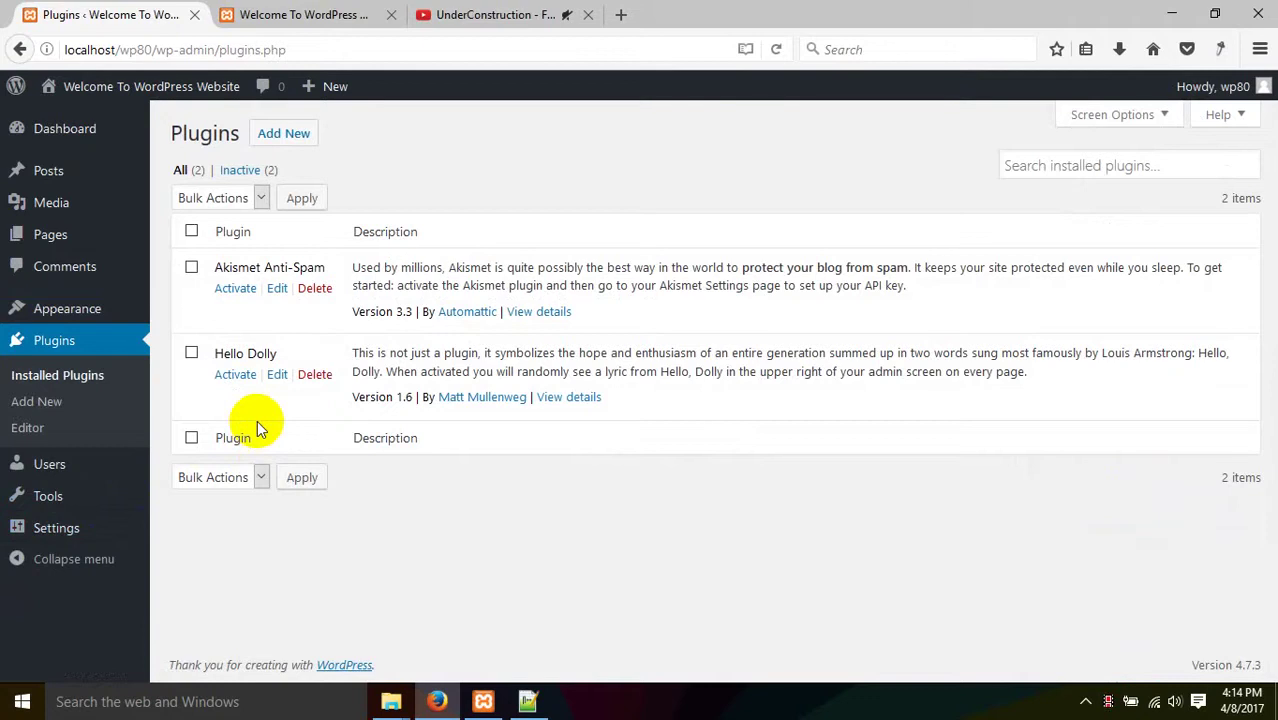
- Search Add New plugins for 'wpide' and install WPide, which fails with an Internal Server Error
{"action": "left_click", "coordinate": [266, 146]}
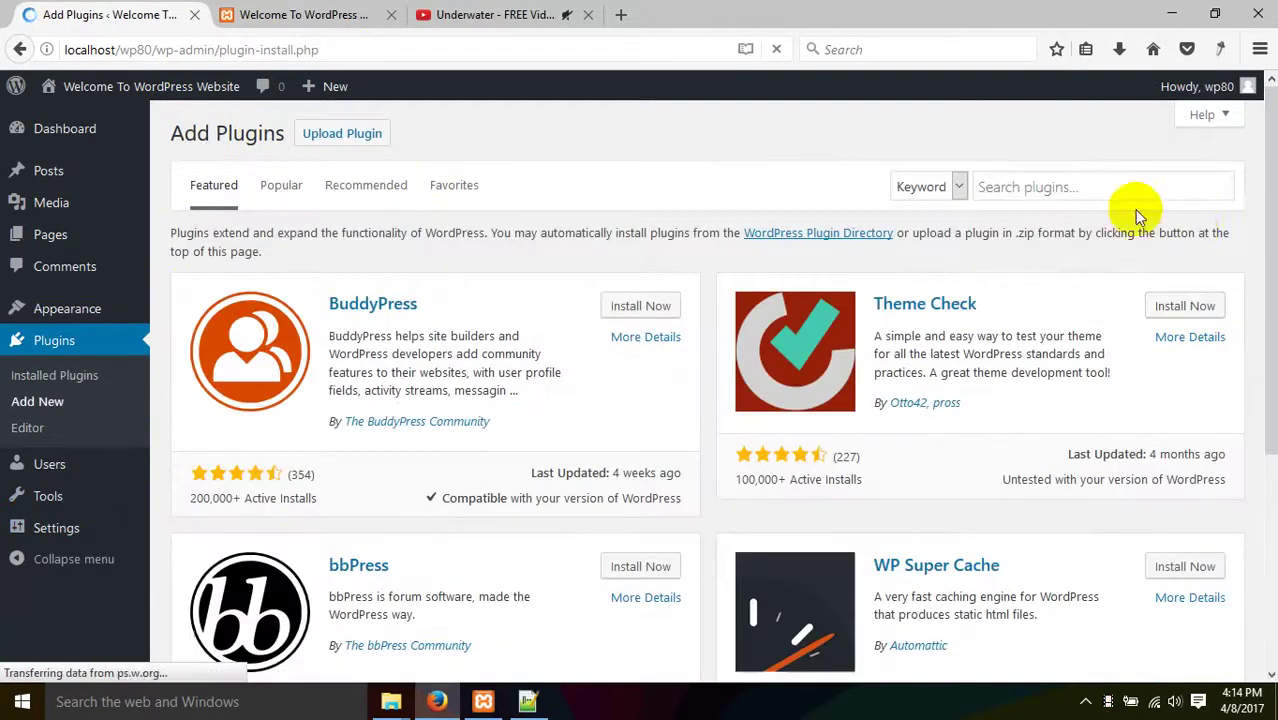
{"action": "left_click", "coordinate": [1062, 190]}
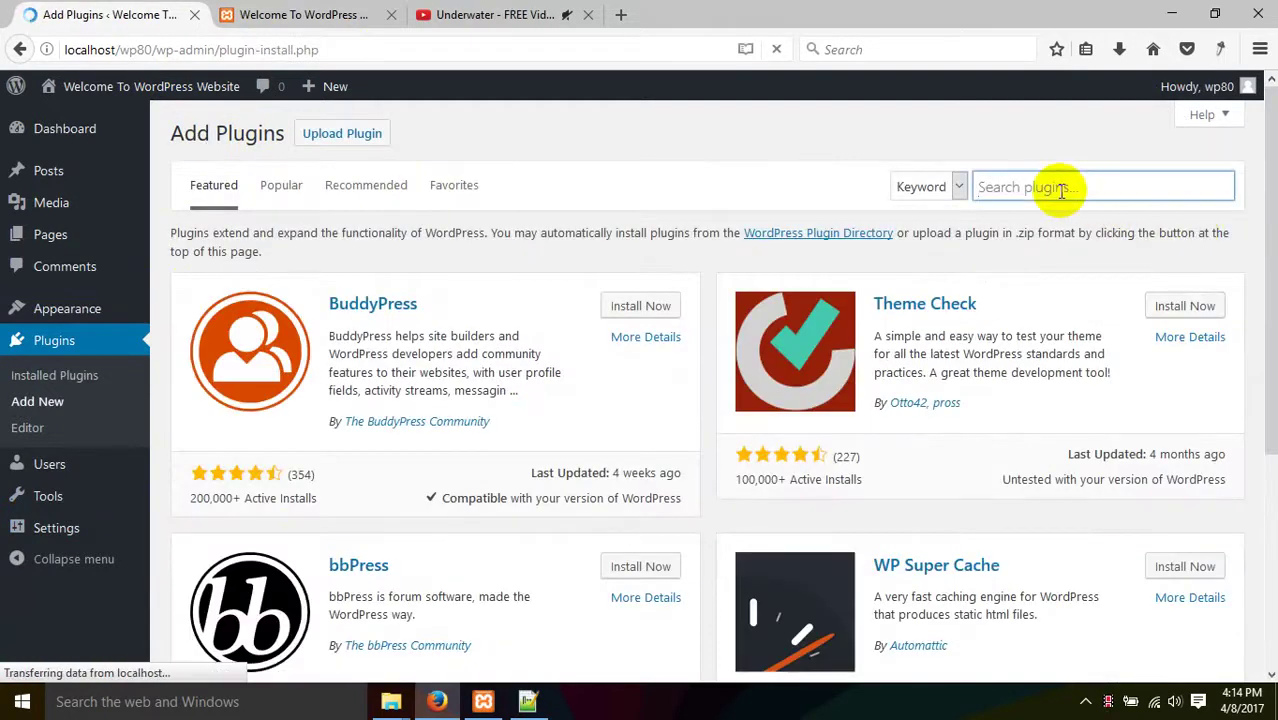
{"action": "type", "text": "wpide"}
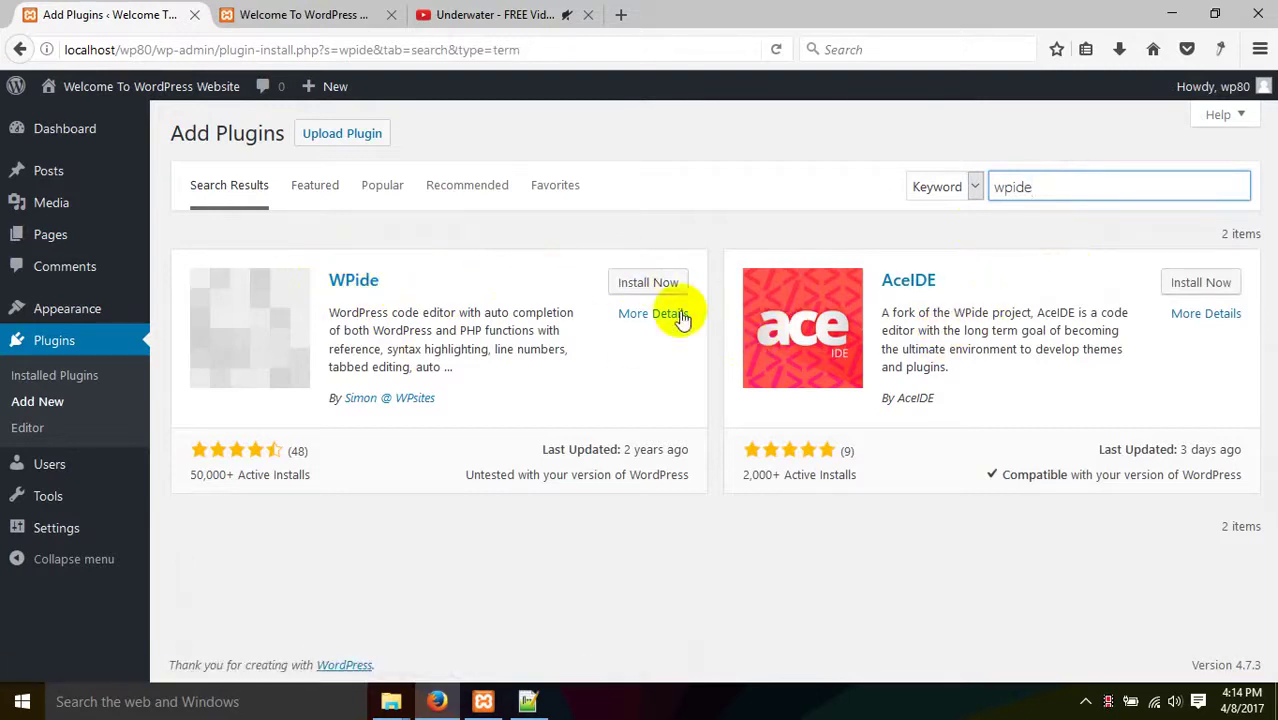
{"action": "left_click", "coordinate": [637, 284]}
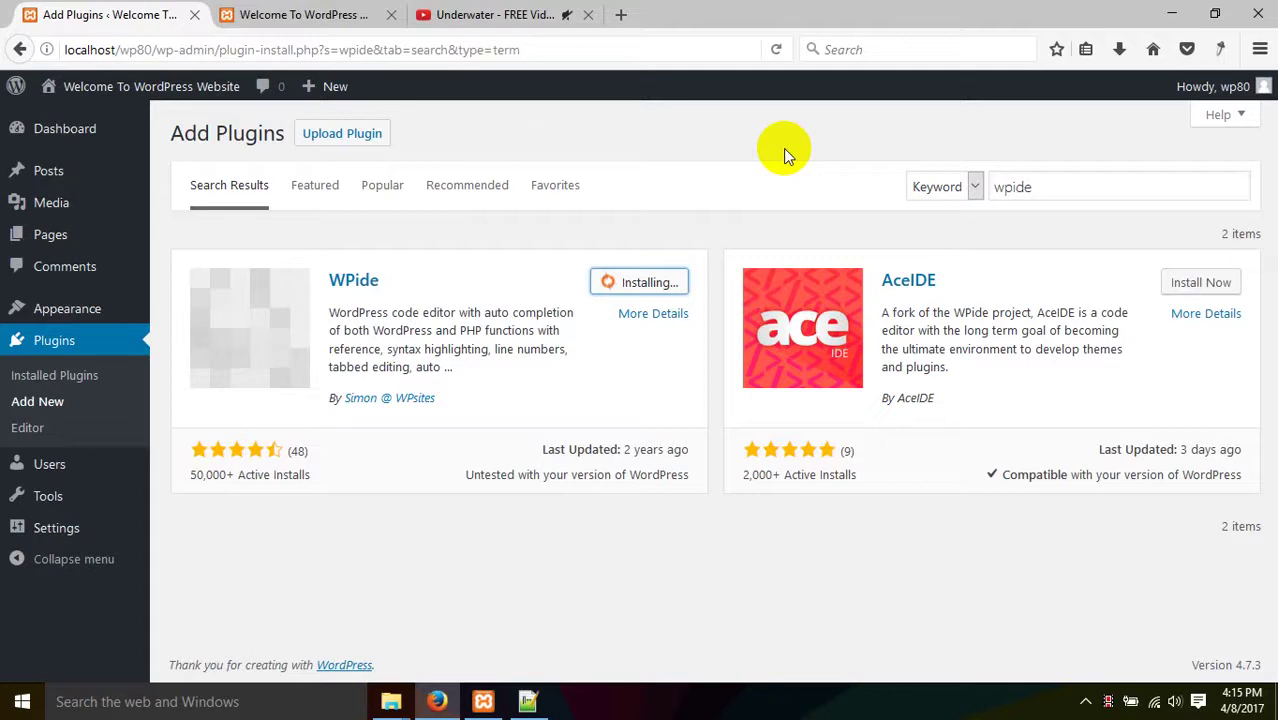
{"action": "left_click", "coordinate": [589, 15]}
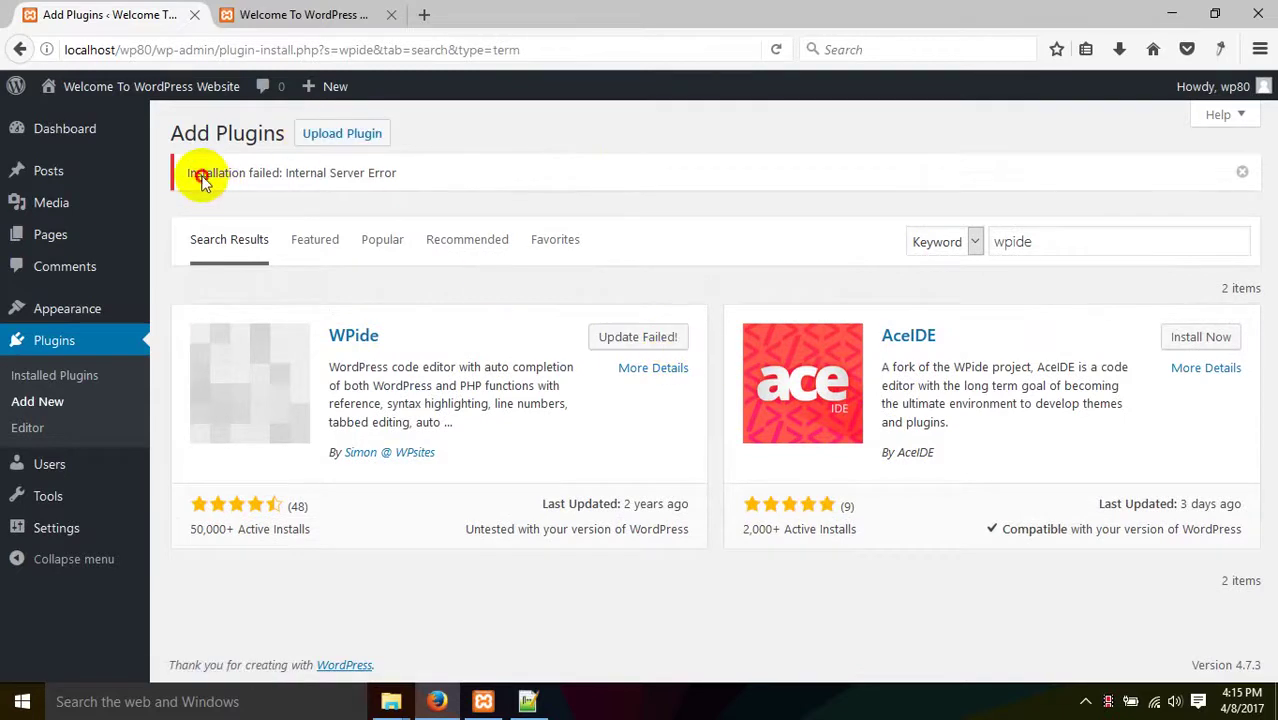
{"action": "left_click_drag", "start_coordinate": [203, 173], "coordinate": [385, 174]}
- Retry the WPide install and download wpide.2.4.0.zip manually via its copied download link
{"action": "left_click", "coordinate": [644, 336]}
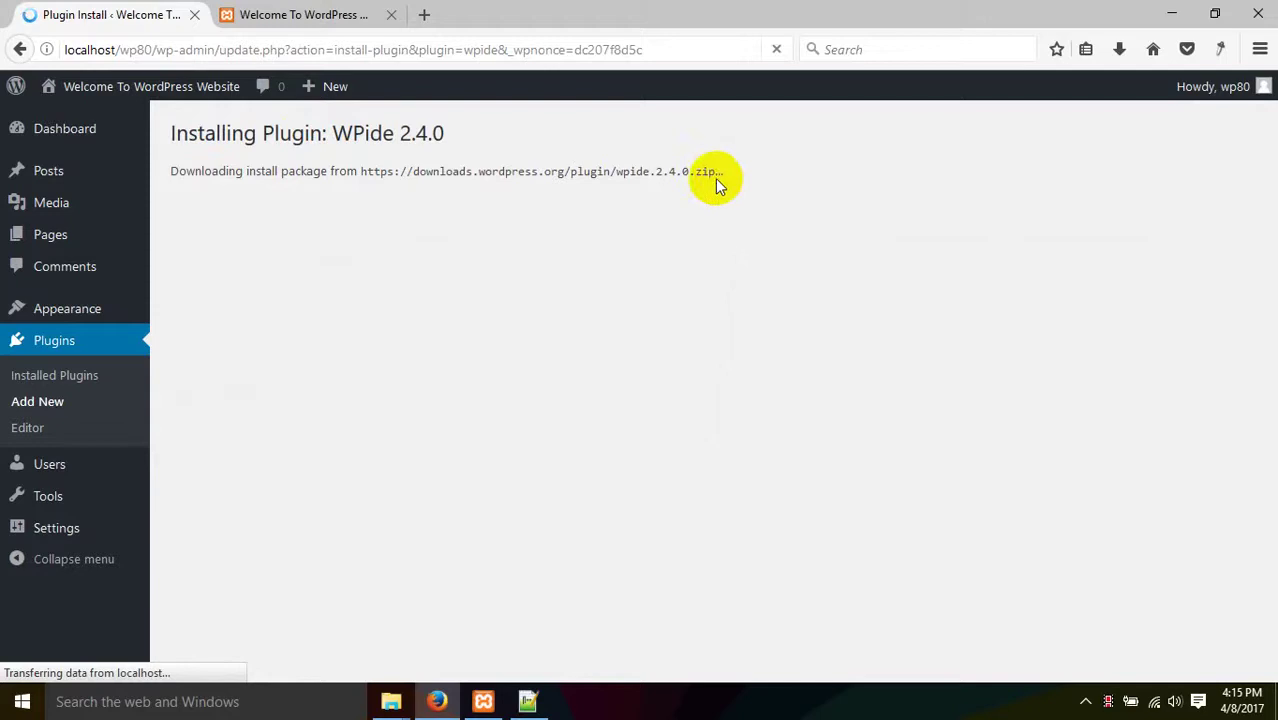
{"action": "left_click_drag", "start_coordinate": [715, 172], "coordinate": [361, 171]}
{"action": "key", "text": "ctrl+c"}
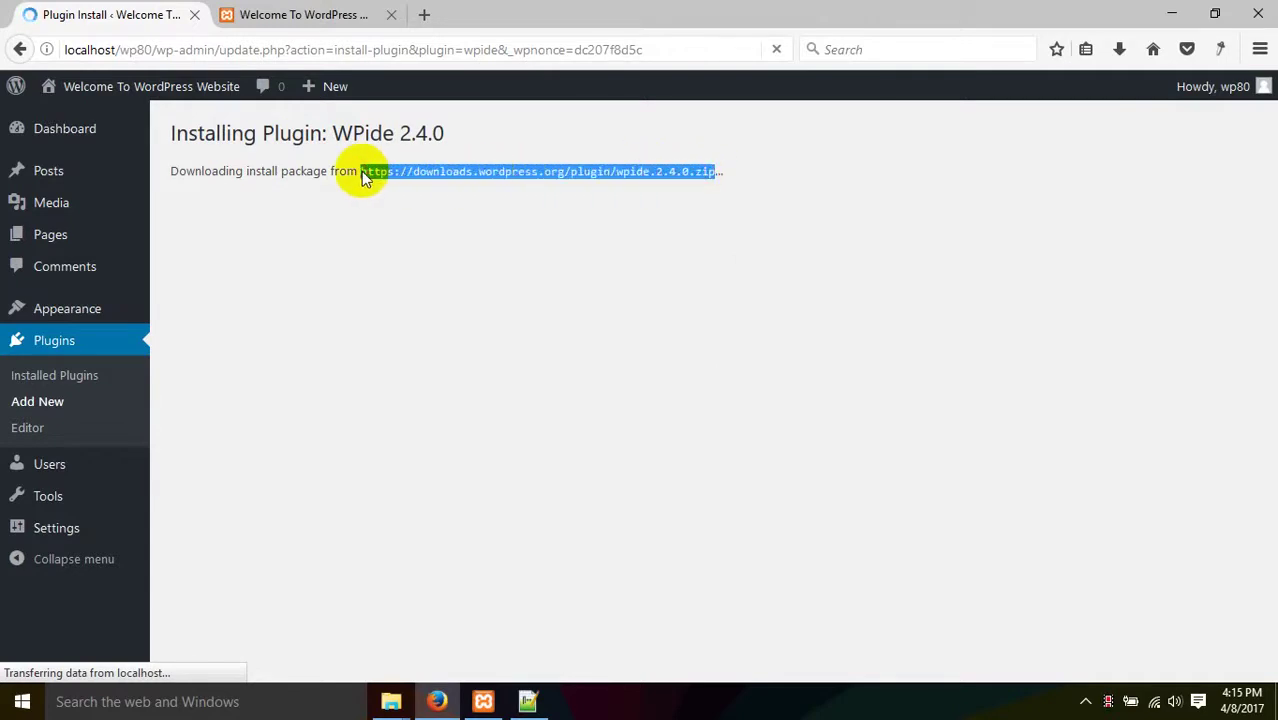
{"action": "right_click", "coordinate": [382, 180]}
{"action": "left_click", "coordinate": [451, 320]}
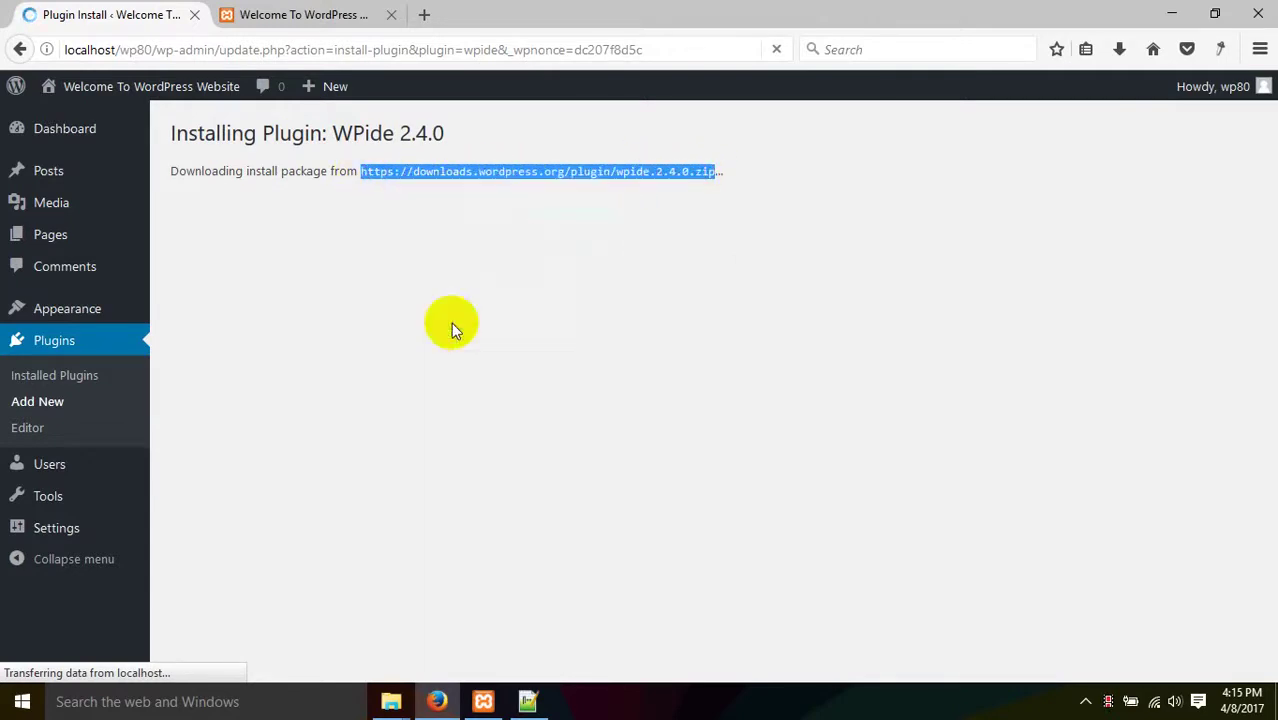
{"action": "left_click", "coordinate": [424, 15]}
{"action": "right_click", "coordinate": [425, 54]}
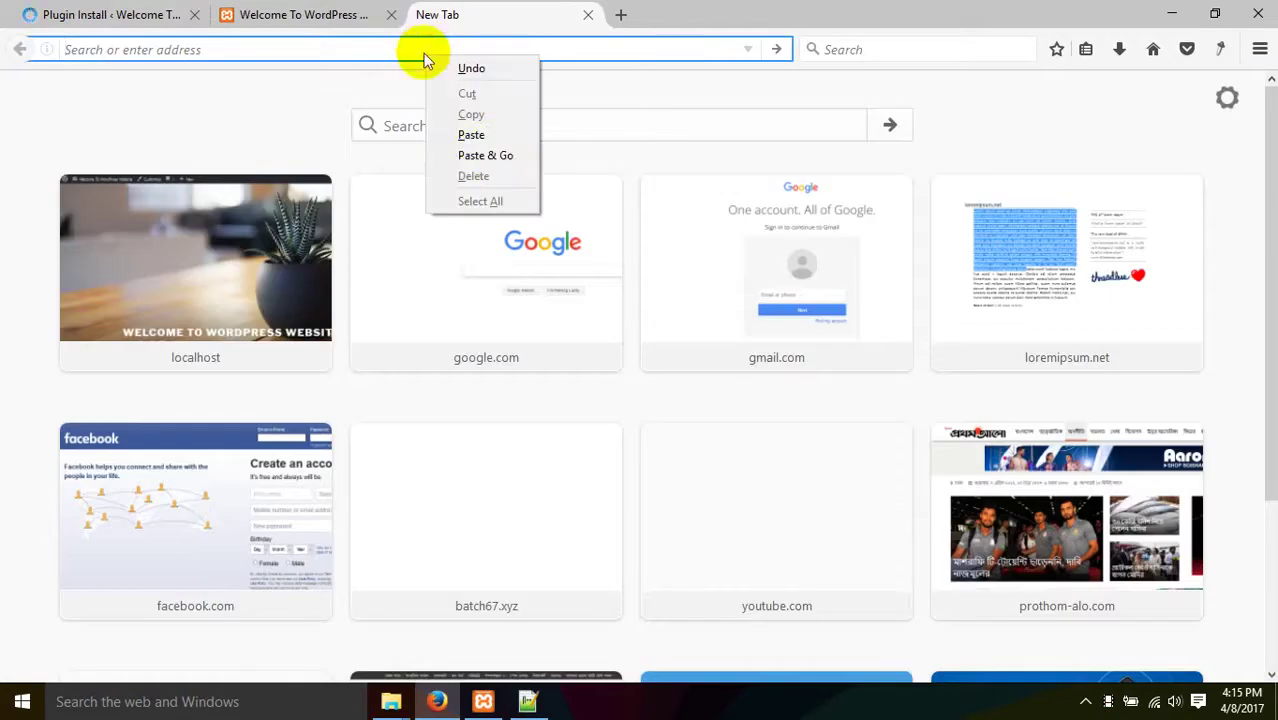
{"action": "left_click", "coordinate": [485, 157]}
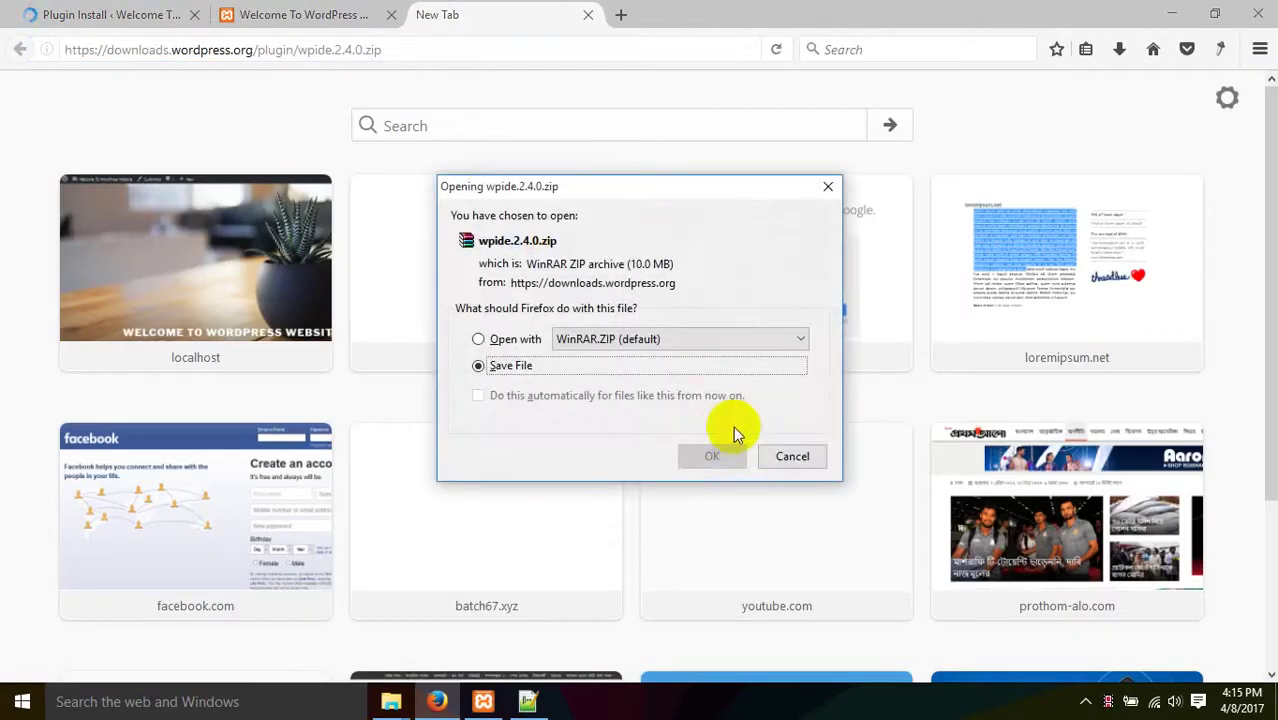
{"action": "left_click", "coordinate": [713, 457]}
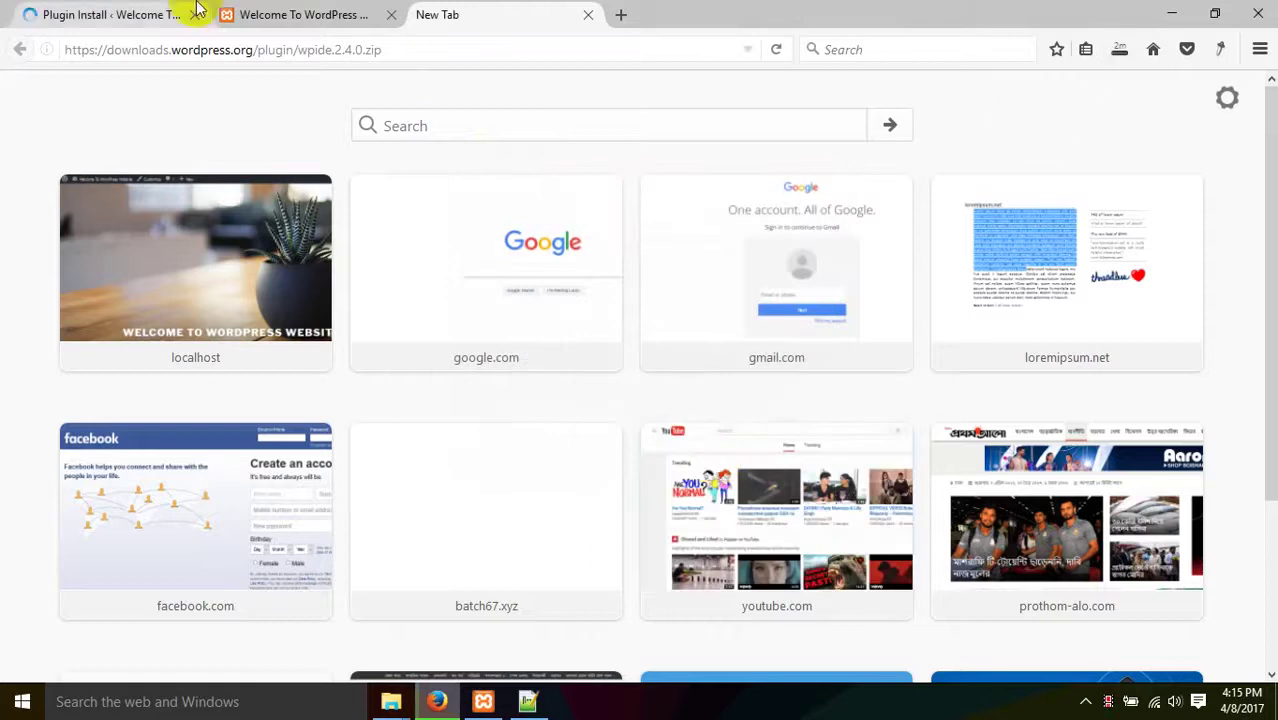
{"action": "left_click", "coordinate": [166, 12]}
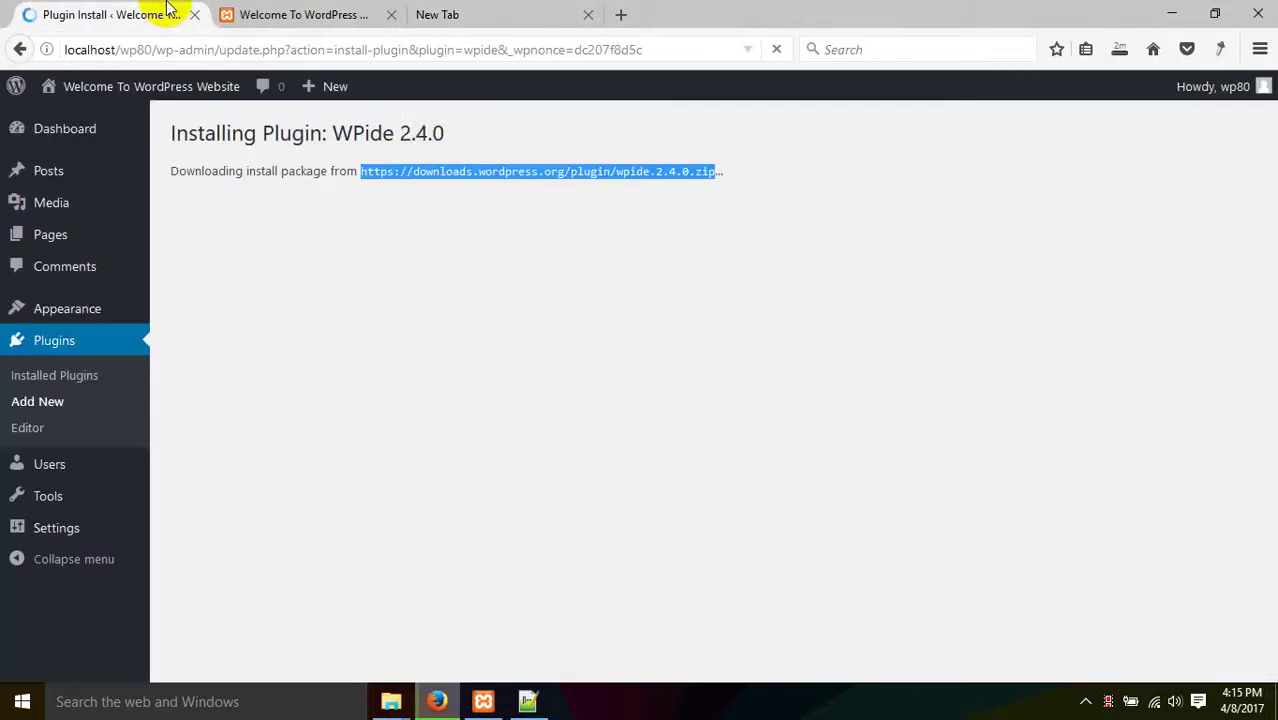
{"action": "left_click", "coordinate": [1121, 50]}
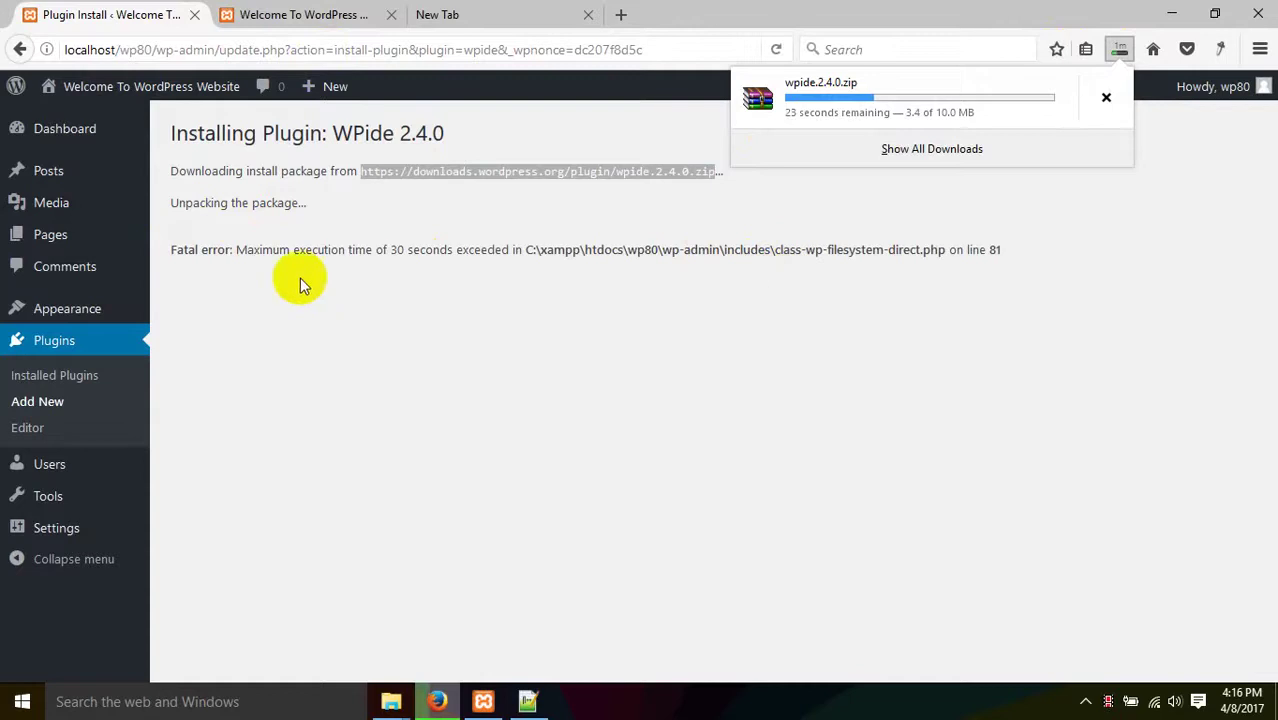
- Highlight the 30-second execution limit error, check XAMPP, and open a fresh browser tab
{"action": "left_click_drag", "start_coordinate": [235, 255], "coordinate": [442, 251]}
{"action": "left_click", "coordinate": [522, 266]}
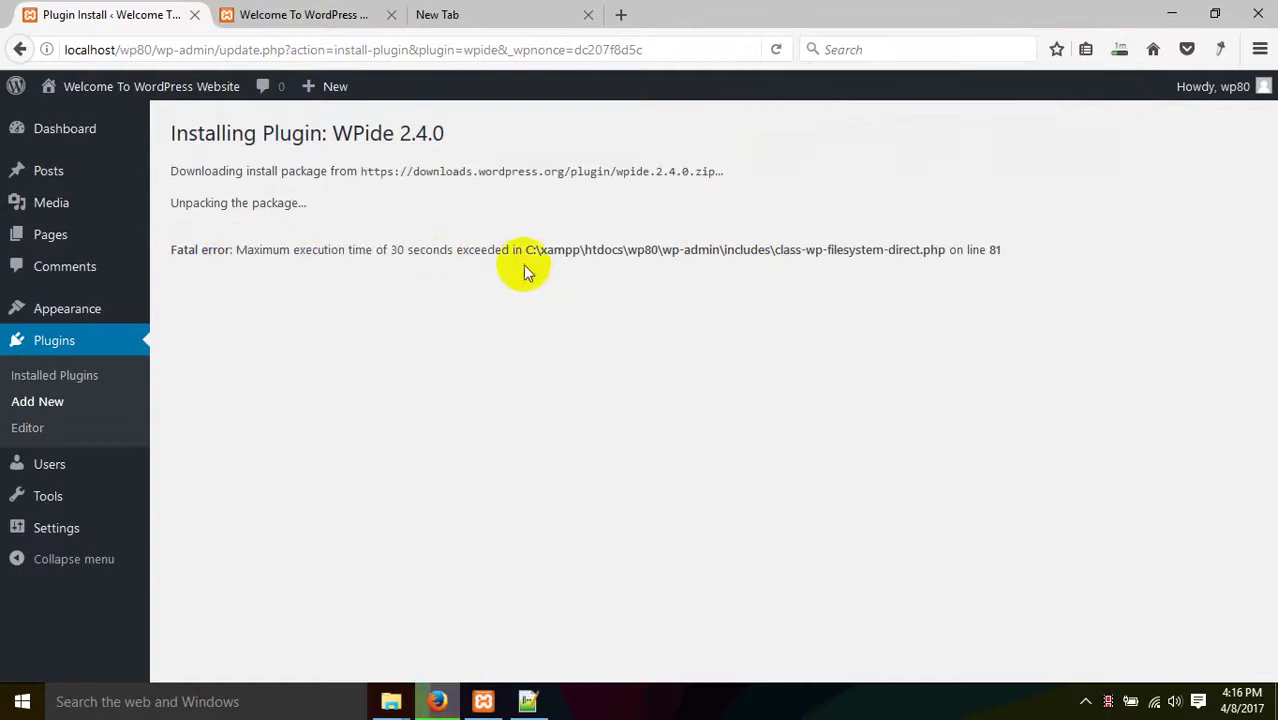
{"action": "left_click", "coordinate": [407, 258]}
{"action": "double_click", "coordinate": [407, 258]}
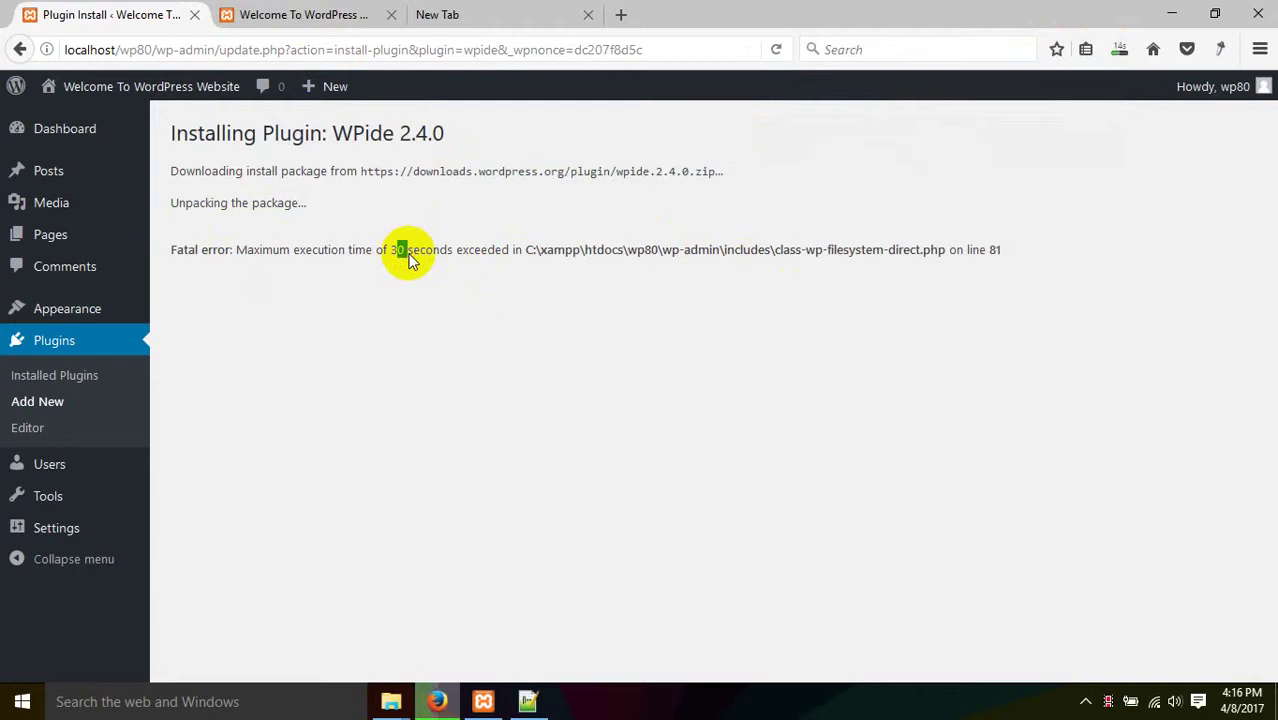
{"action": "left_click", "coordinate": [428, 705]}
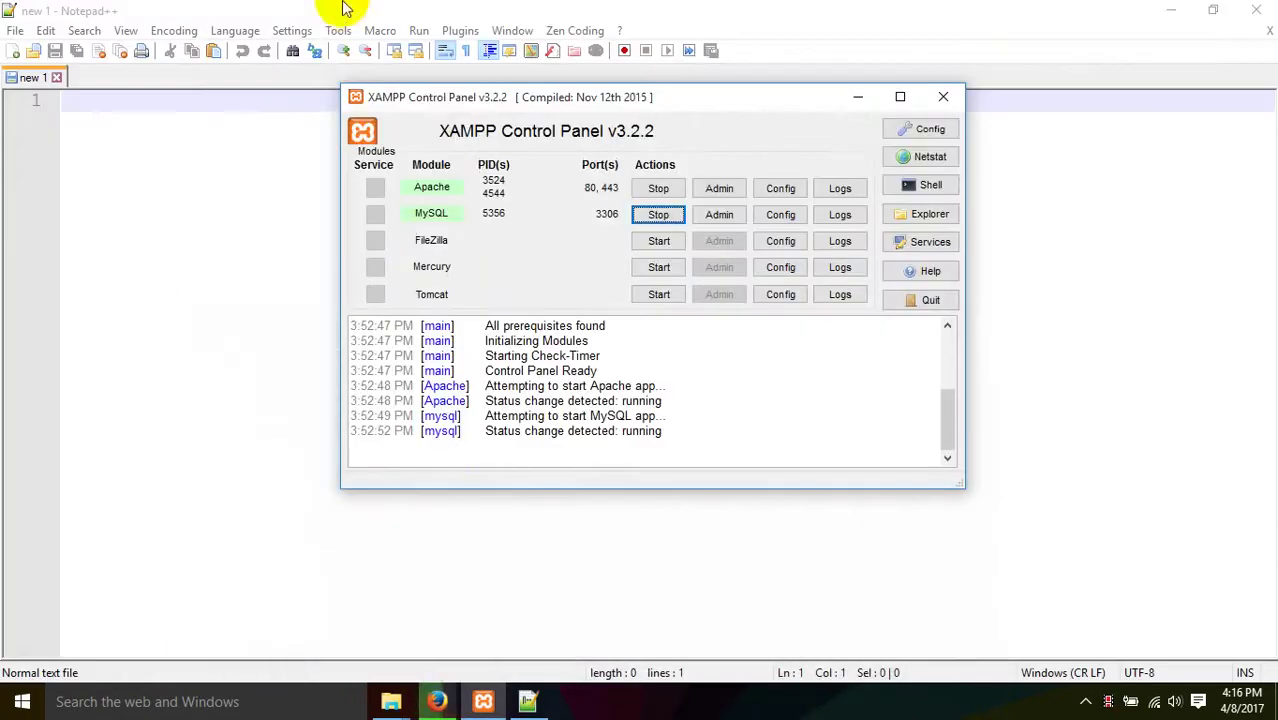
{"action": "left_click", "coordinate": [437, 701]}
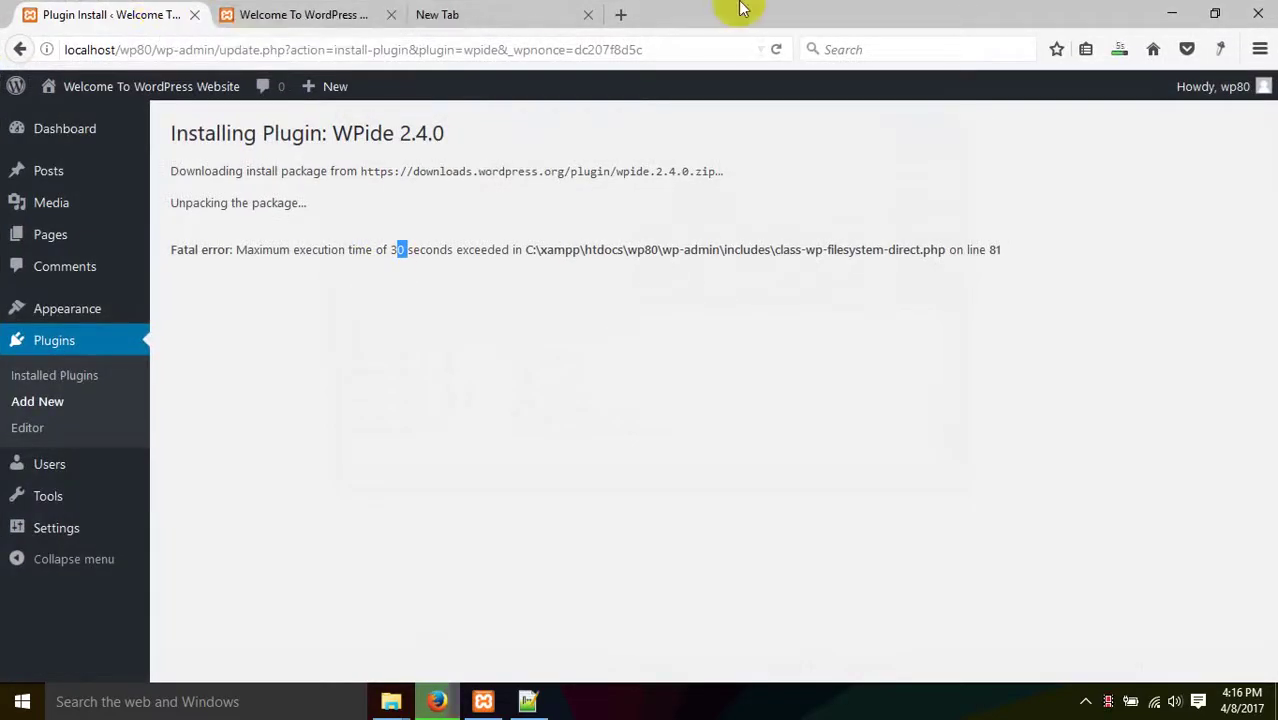
{"action": "left_click", "coordinate": [620, 14]}
{"action": "left_click", "coordinate": [490, 10]}
{"action": "left_click", "coordinate": [589, 15]}
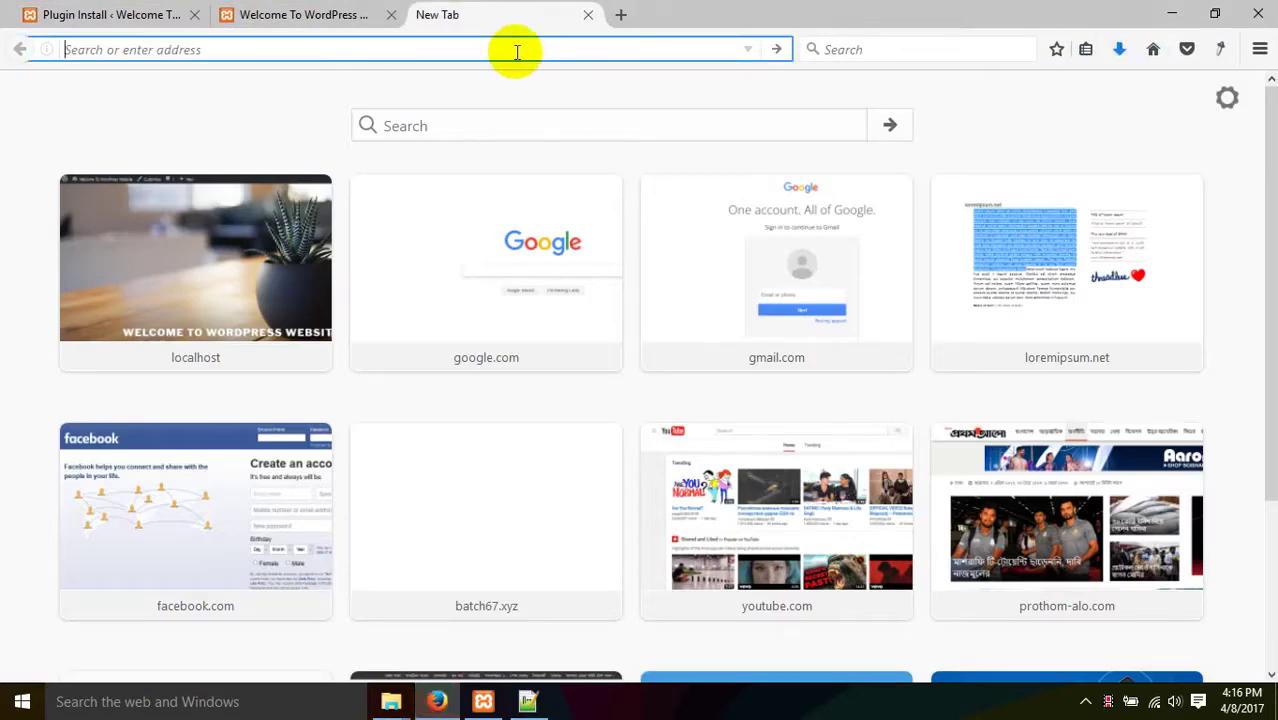
- Google 'how to increase execution time on XAMPP' and open the Stack Overflow fatal error answer
{"action": "type", "text": "how to"}
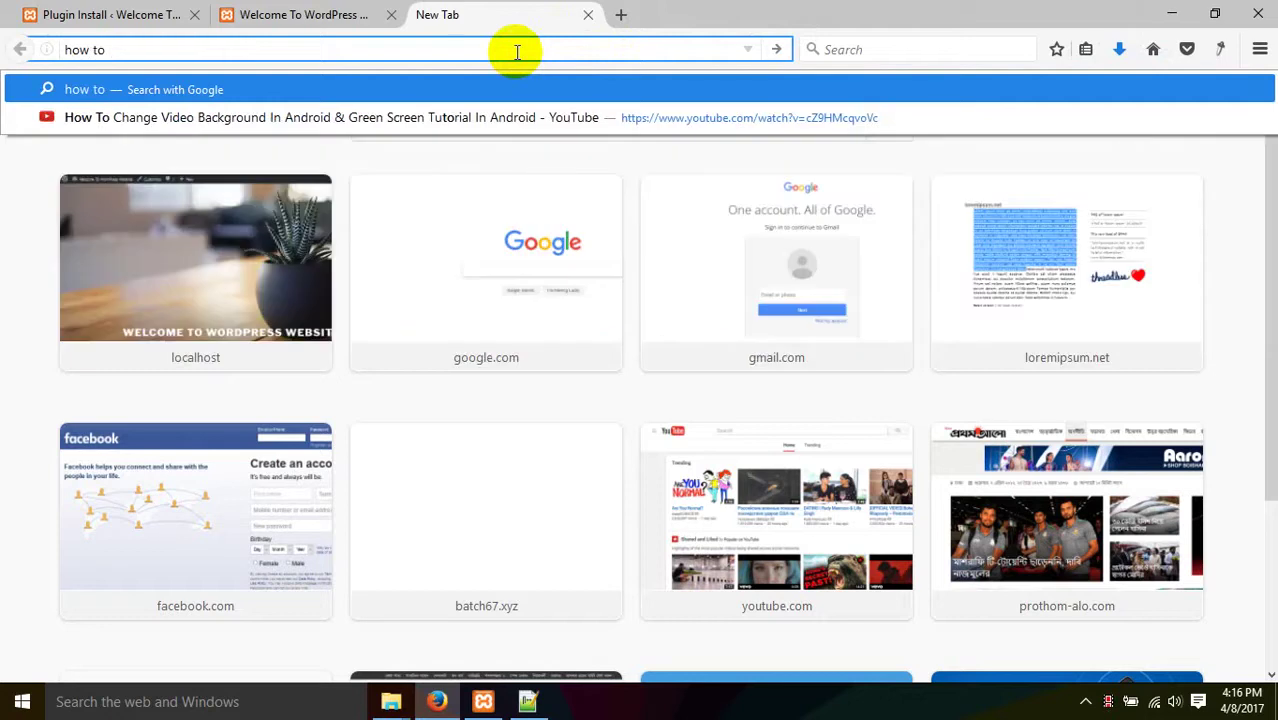
{"action": "type", "text": " increate"}
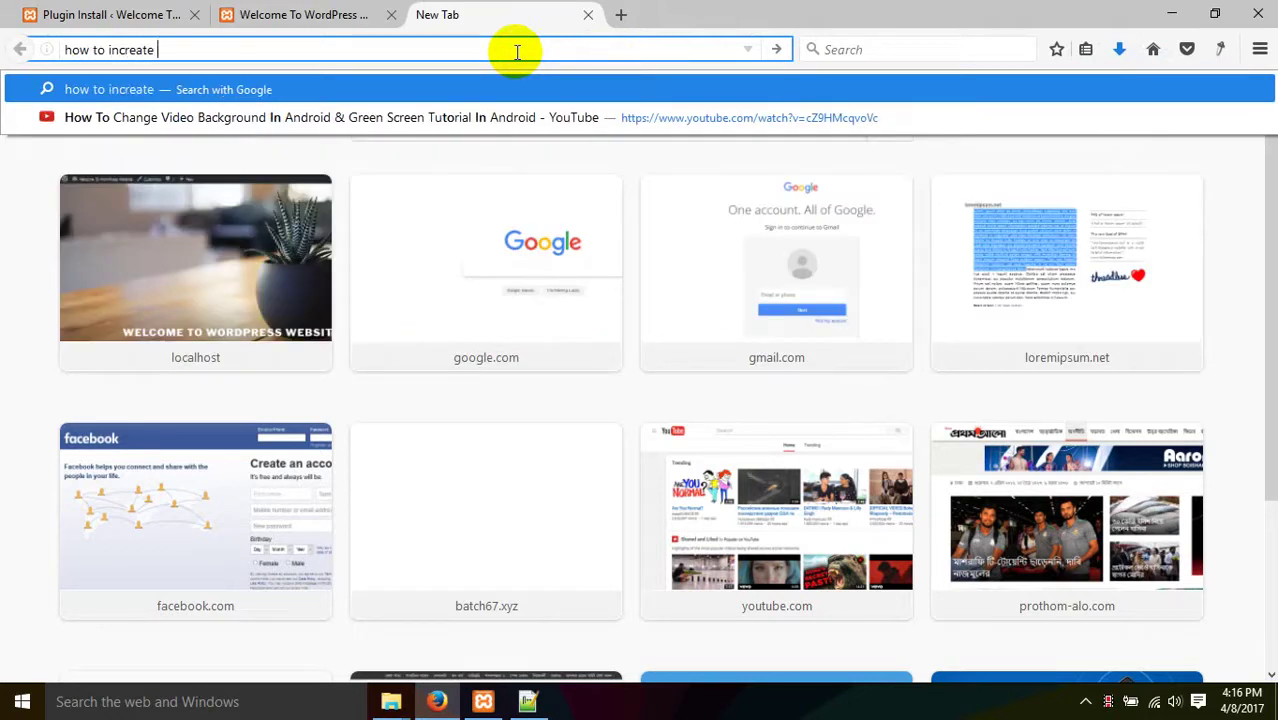
{"action": "key", "text": "BackSpace"}
{"action": "key", "text": "BackSpace"}
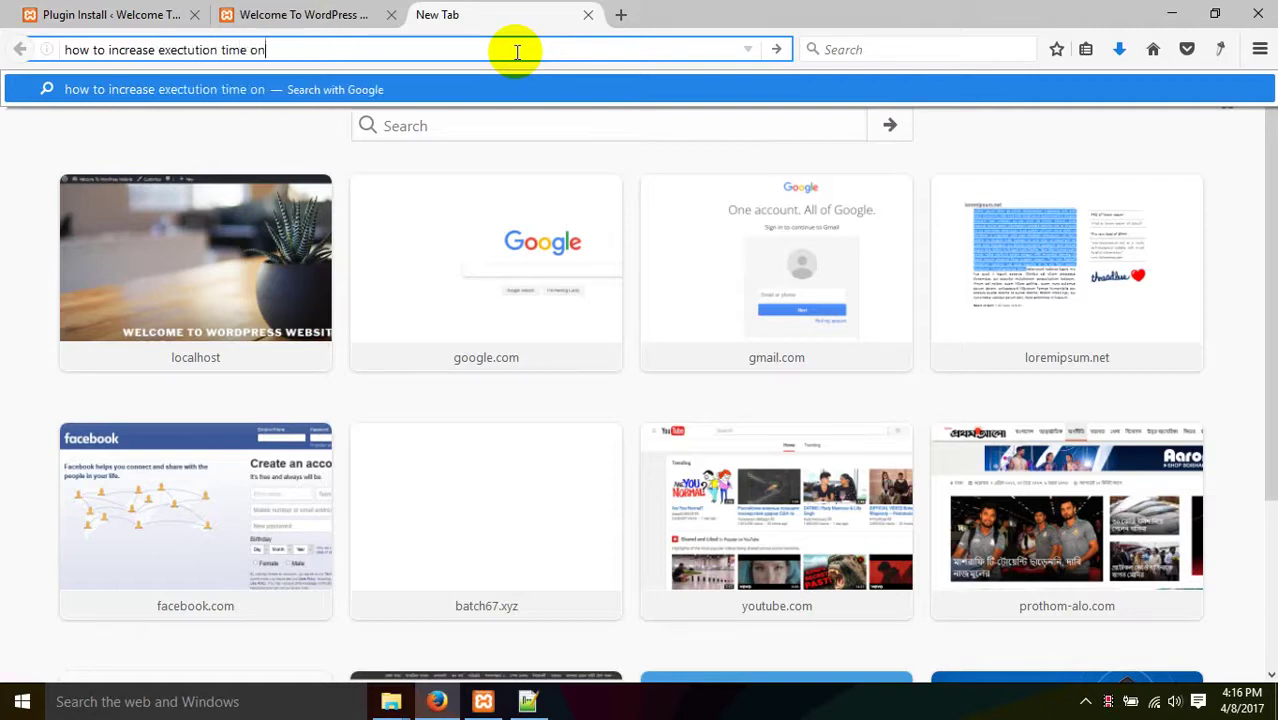
{"action": "key", "text": "Return"}
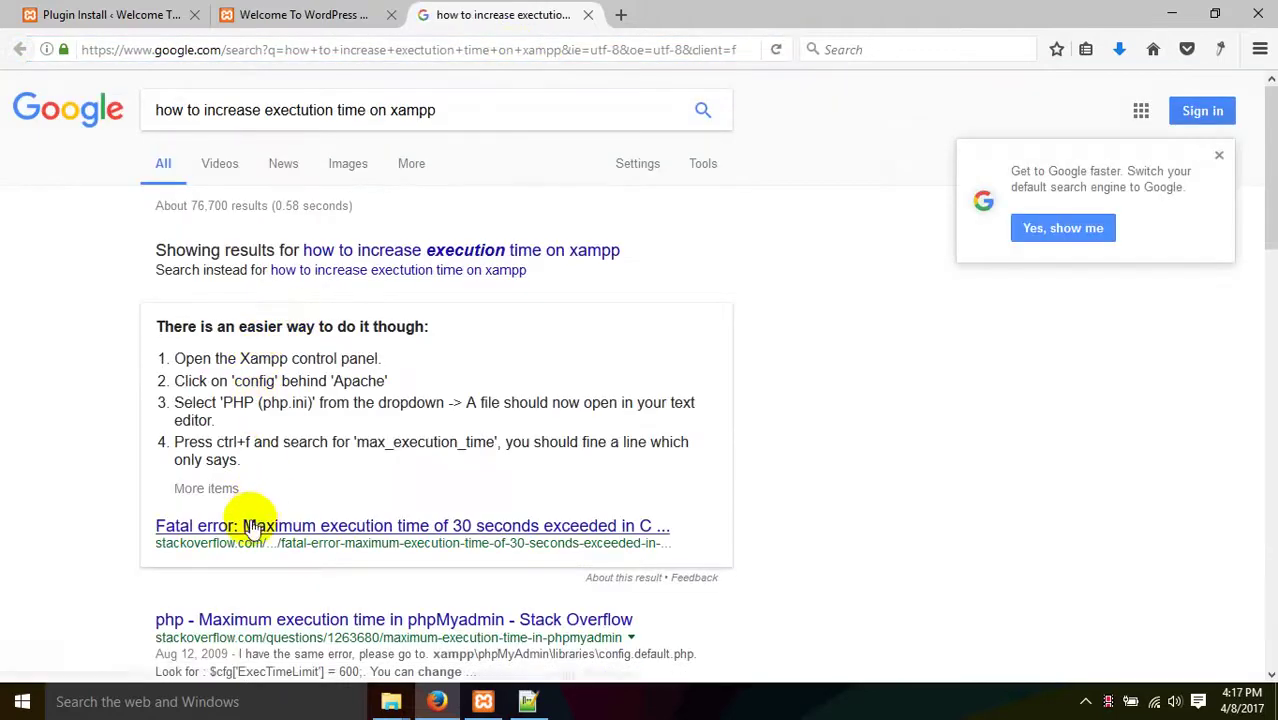
{"action": "right_click", "coordinate": [257, 523]}
{"action": "left_click", "coordinate": [392, 333]}
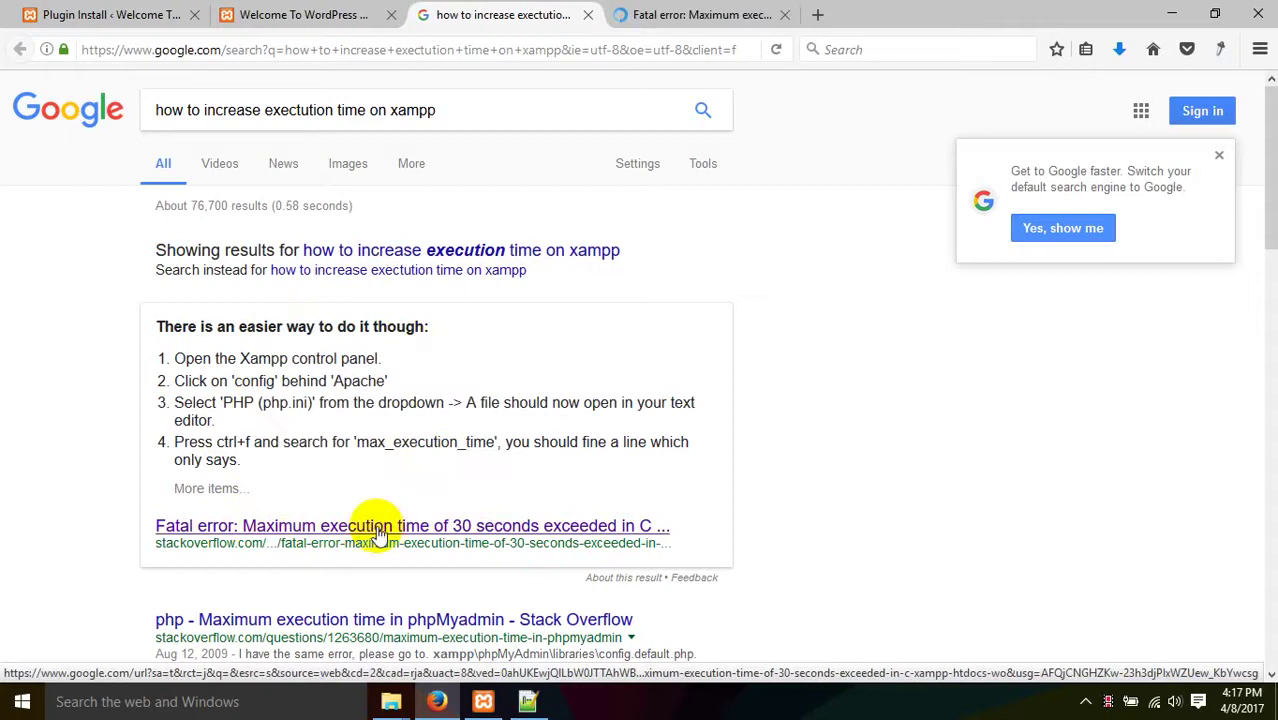
{"action": "left_click", "coordinate": [660, 14]}
{"action": "scroll", "coordinate": [446, 331], "scroll_direction": "down", "scroll_amount": 8}
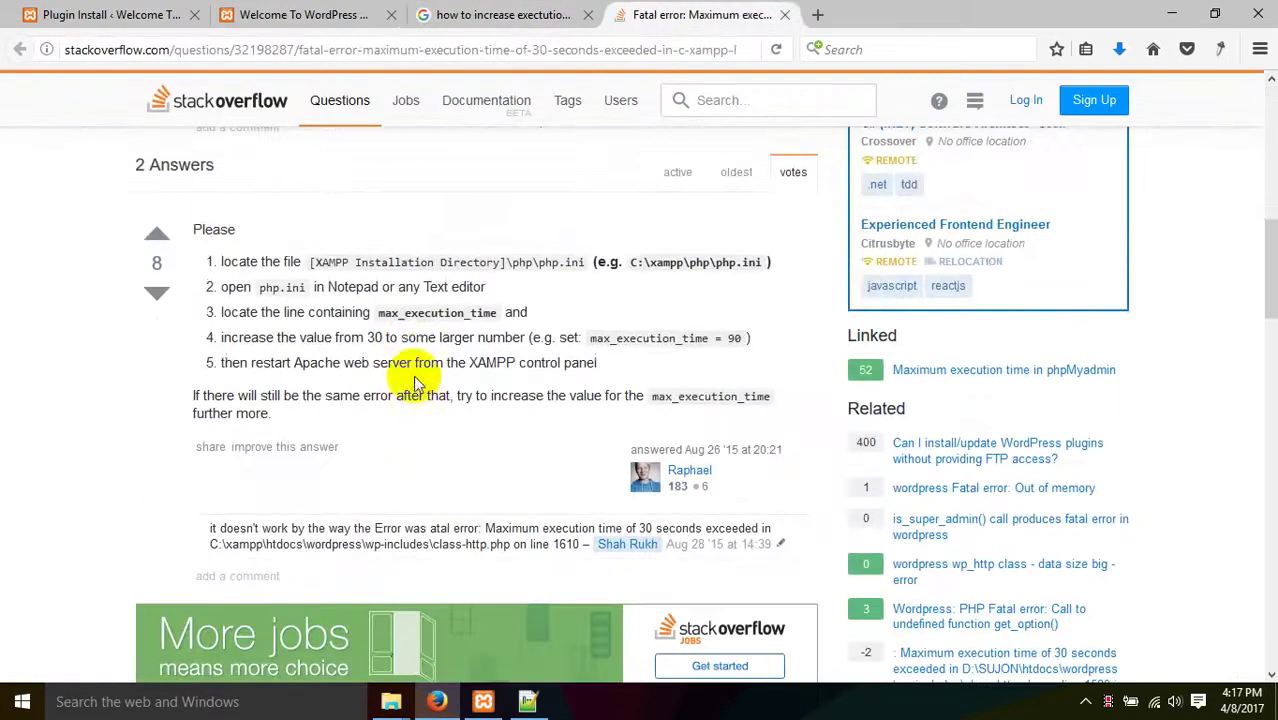
- Skim the first answer, then open the phpMyadmin execution time result in a new tab
{"action": "scroll", "coordinate": [428, 313], "scroll_direction": "down", "scroll_amount": 9}
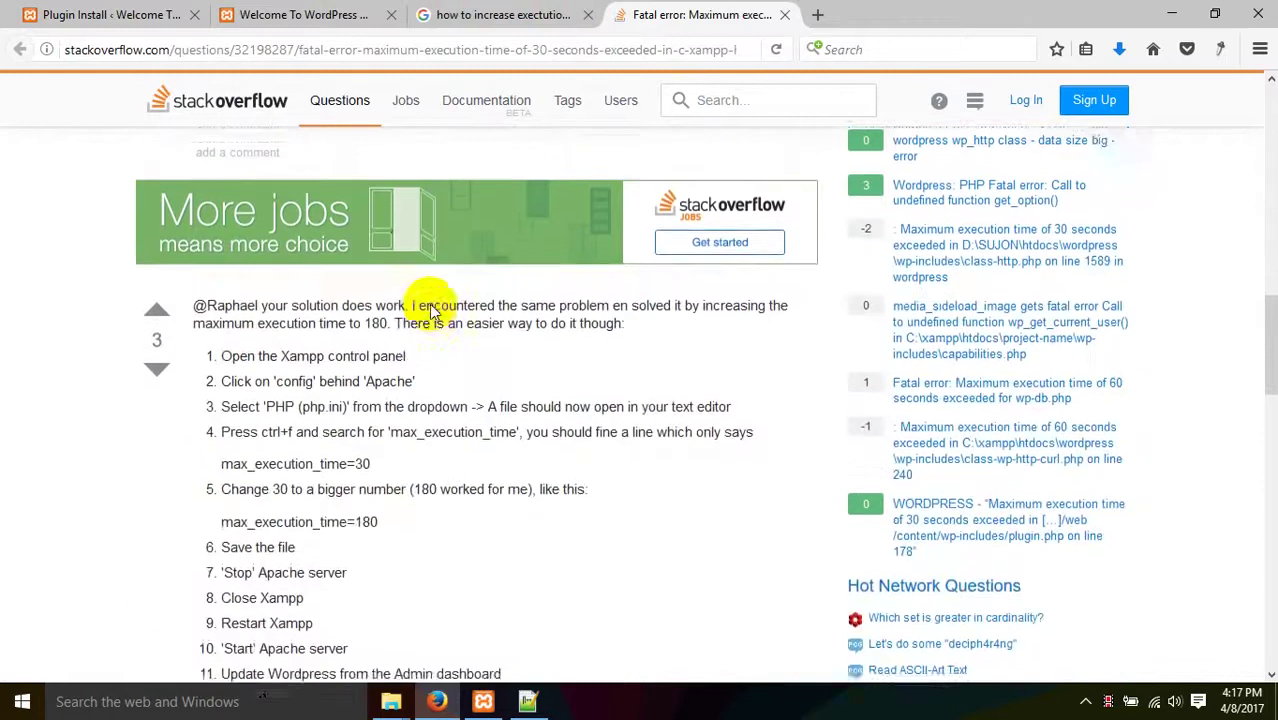
{"action": "scroll", "coordinate": [429, 304], "scroll_direction": "down", "scroll_amount": 10}
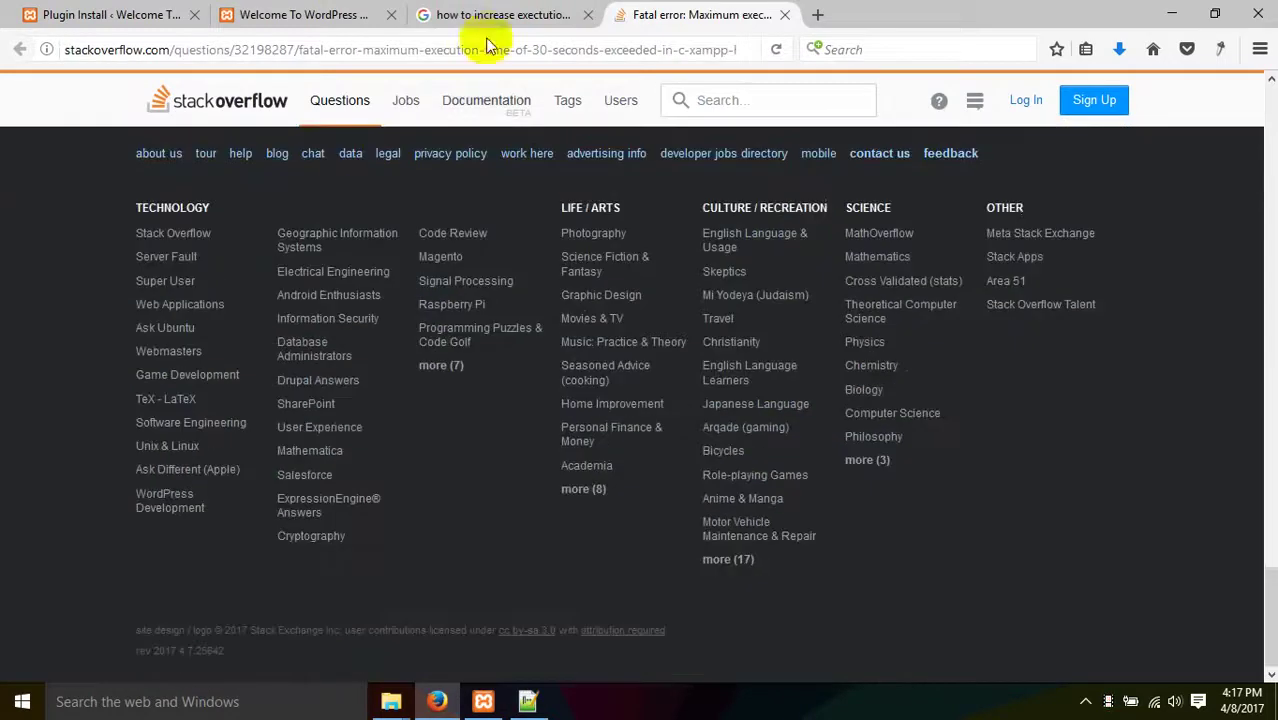
{"action": "left_click", "coordinate": [466, 12]}
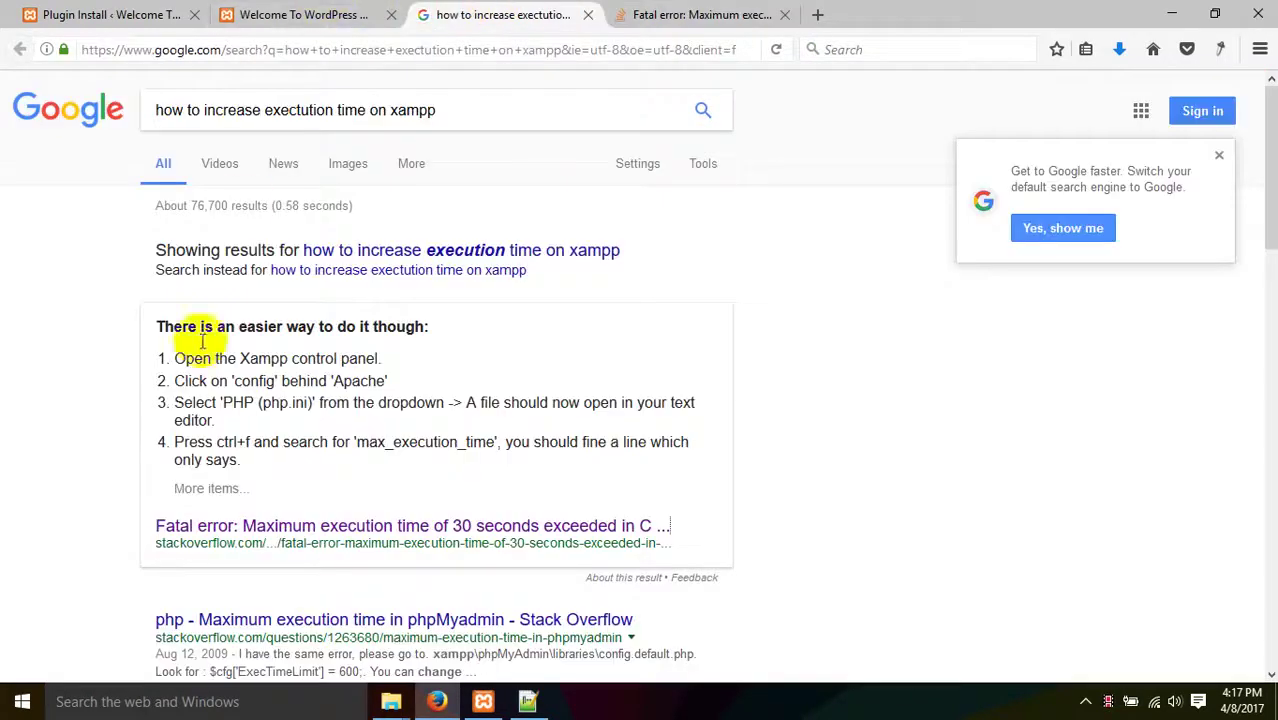
{"action": "scroll", "coordinate": [255, 340], "scroll_direction": "down", "scroll_amount": 5}
{"action": "right_click", "coordinate": [261, 207]}
{"action": "left_click", "coordinate": [347, 214]}
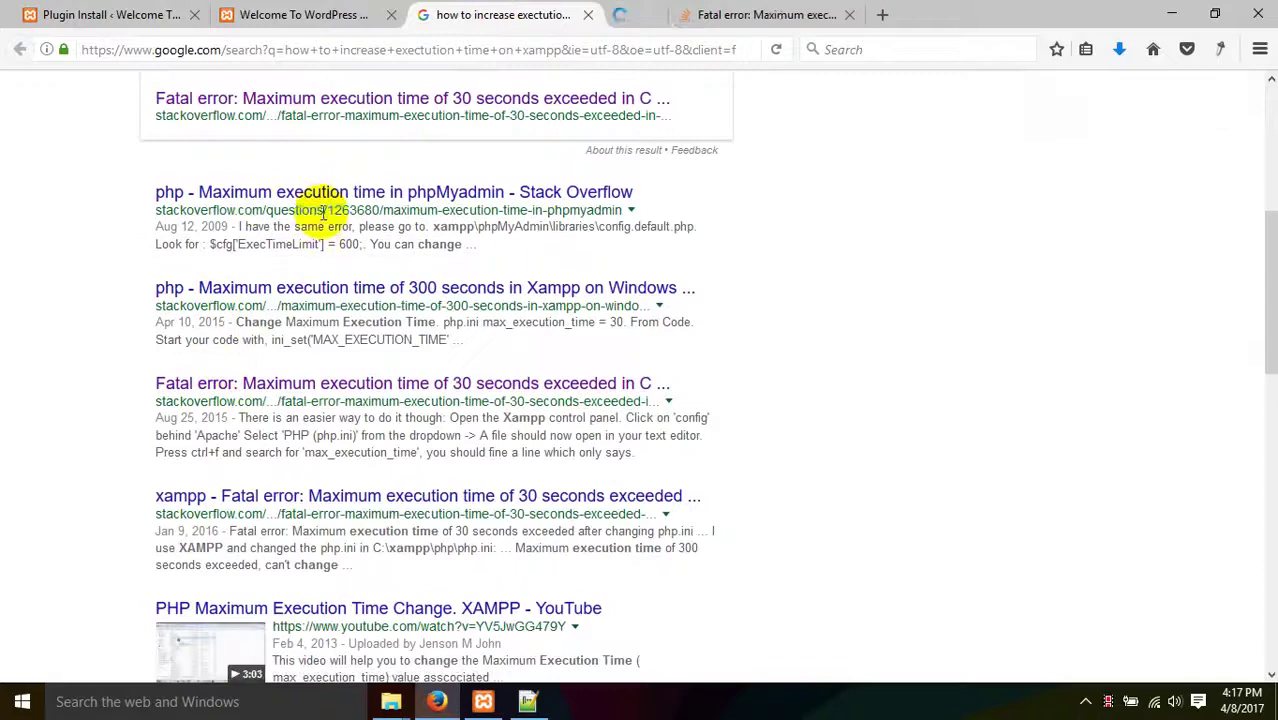
{"action": "left_click", "coordinate": [768, 12]}
- Find the Xampp answer recommending max_execution_time = 5000 and highlight php.ini in its path
{"action": "scroll", "coordinate": [442, 386], "scroll_direction": "down", "scroll_amount": 15}
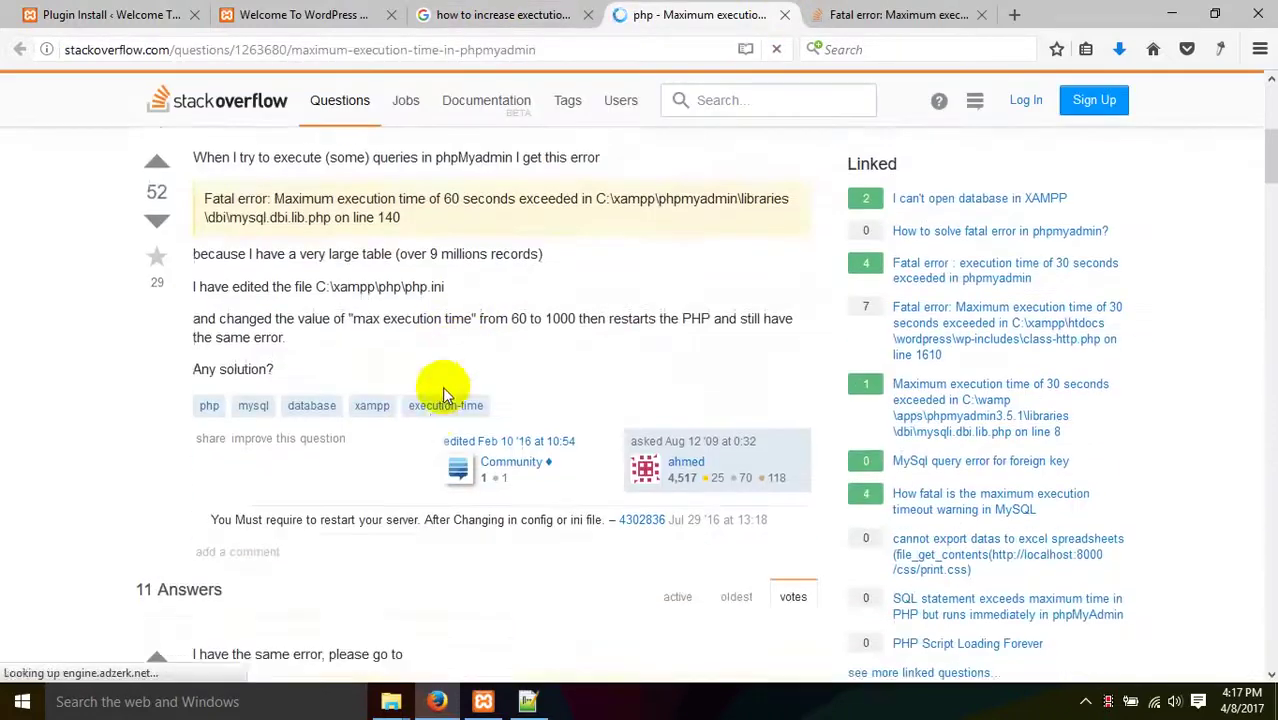
{"action": "scroll", "coordinate": [429, 381], "scroll_direction": "down", "scroll_amount": 4}
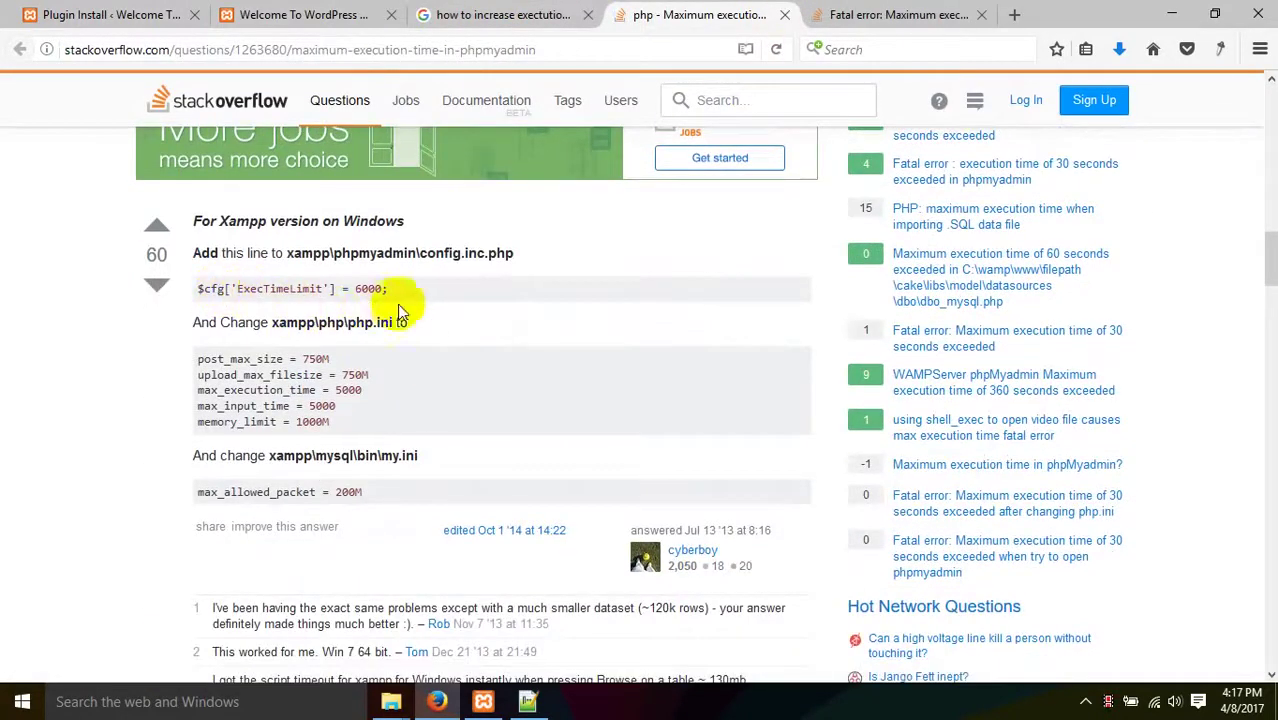
{"action": "scroll", "coordinate": [405, 320], "scroll_direction": "up", "scroll_amount": 2}
{"action": "left_click_drag", "start_coordinate": [276, 428], "coordinate": [400, 430]}
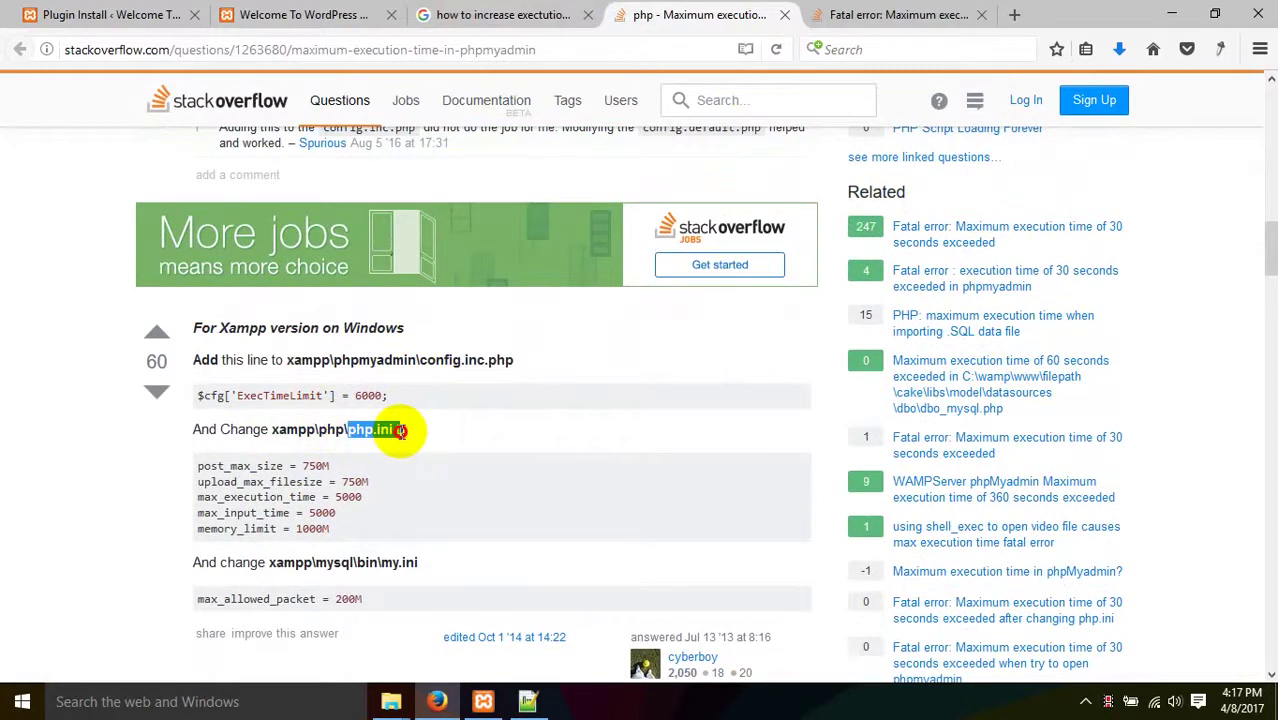
{"action": "left_click", "coordinate": [400, 430]}
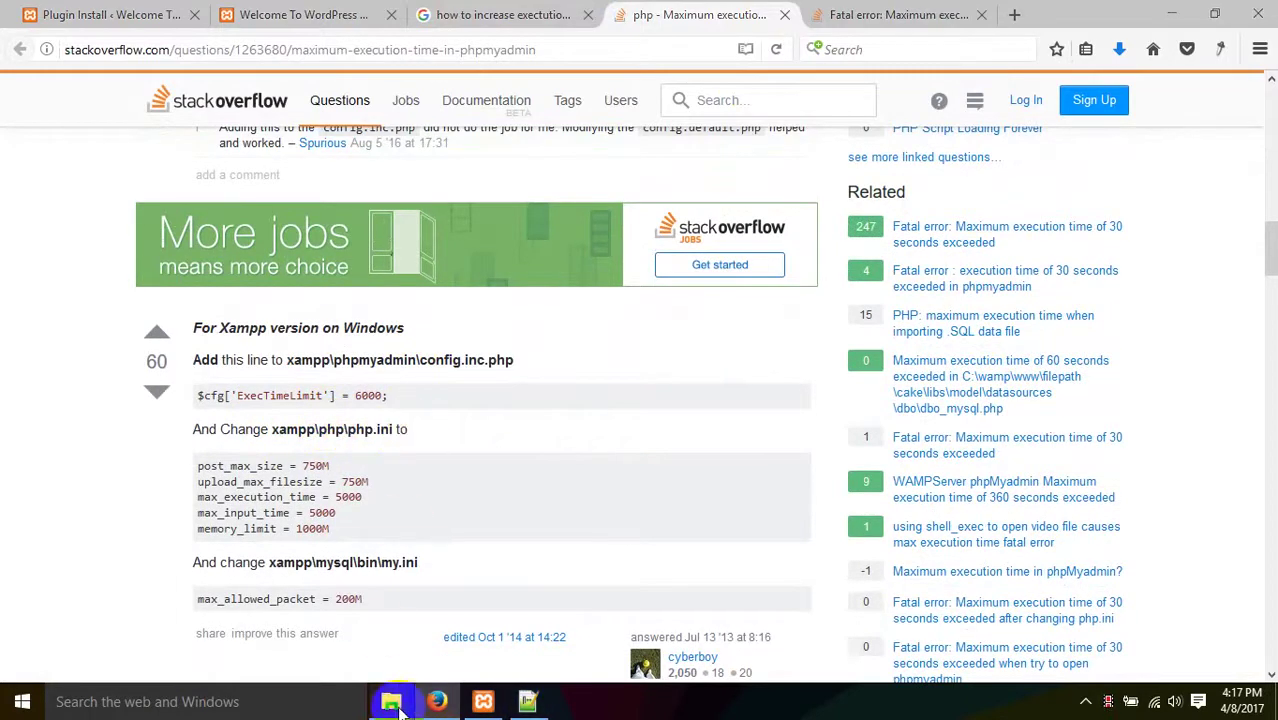
- Navigate to the xampp\php folder in File Explorer and open php.ini with Notepad++
{"action": "mouse_move", "coordinate": [391, 701]}
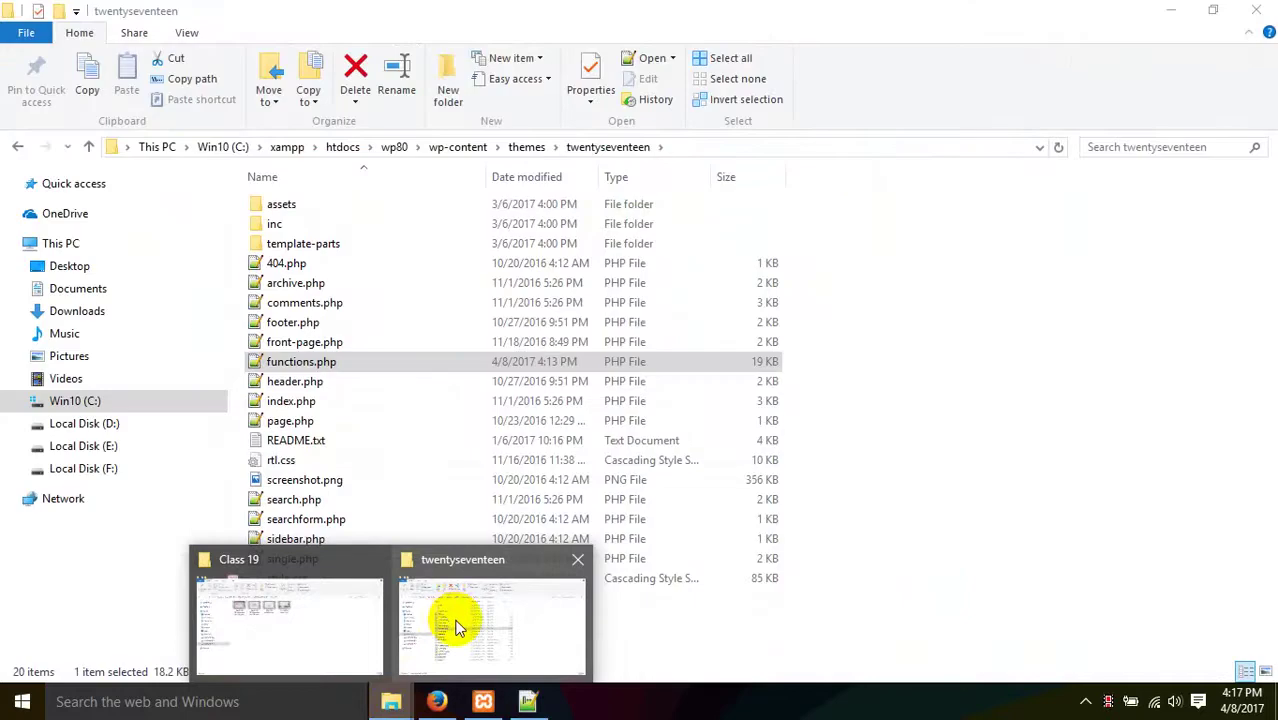
{"action": "left_click", "coordinate": [455, 625]}
{"action": "left_click", "coordinate": [287, 147]}
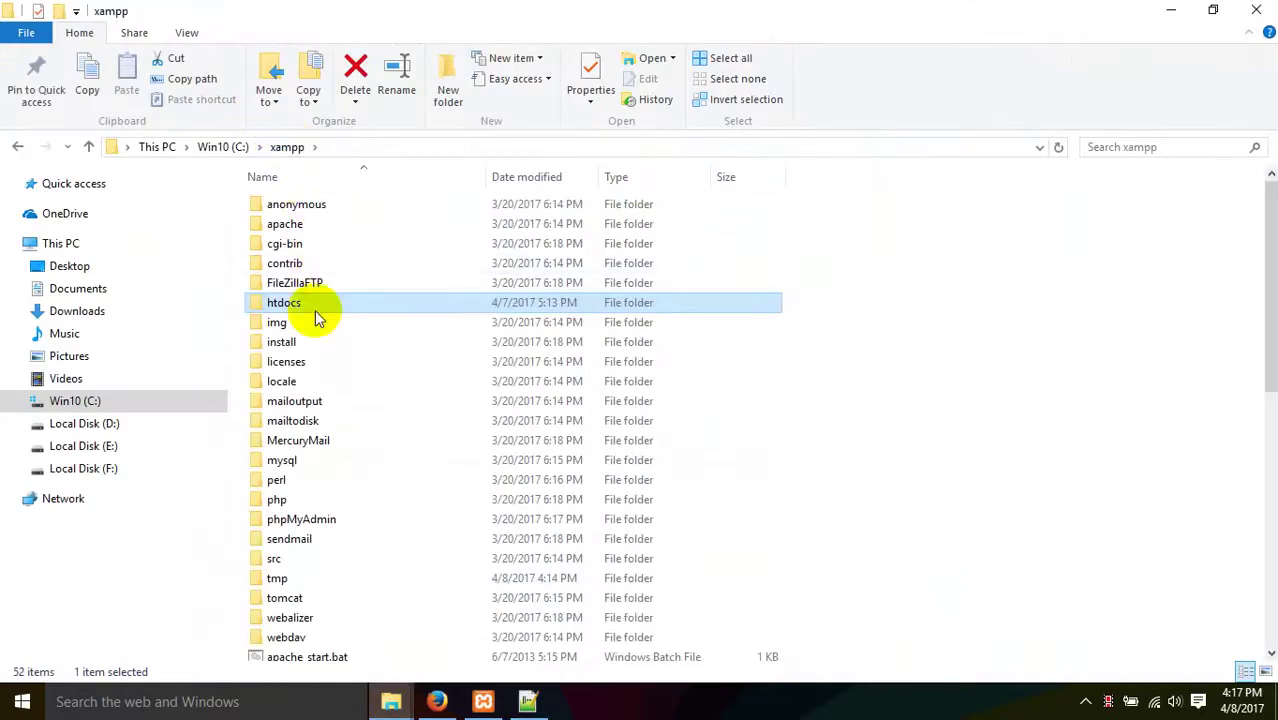
{"action": "double_click", "coordinate": [302, 499]}
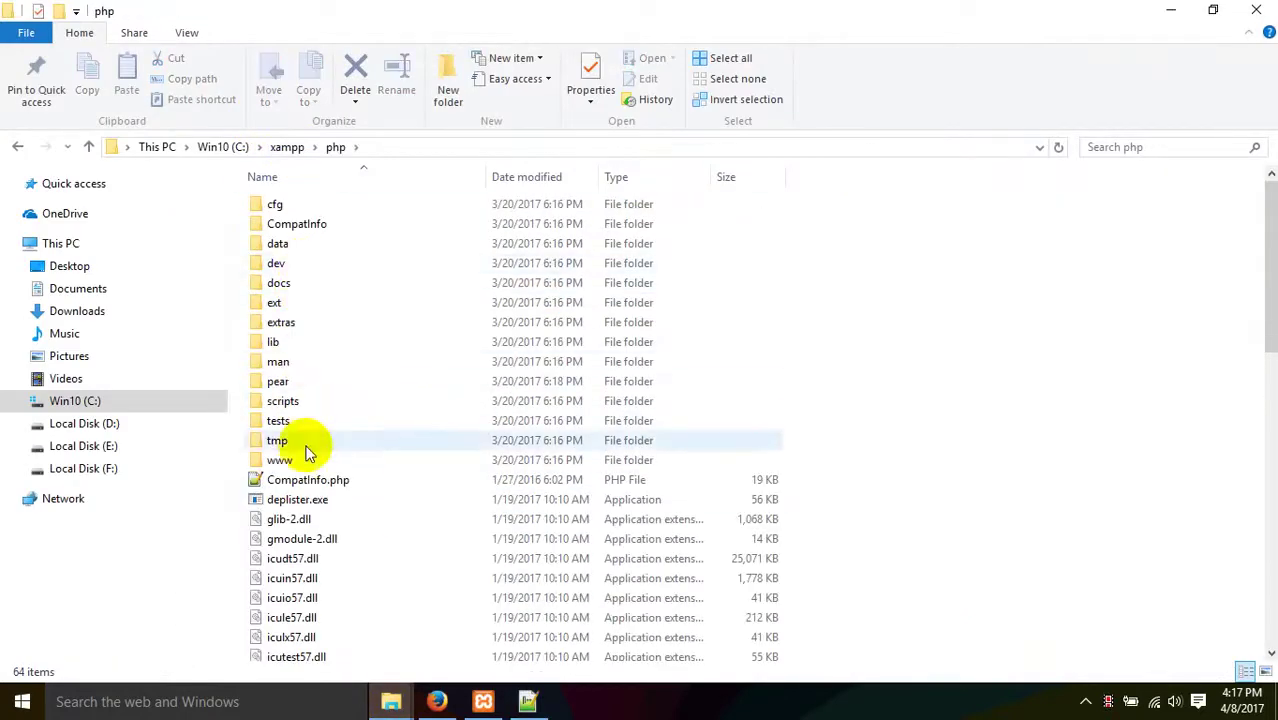
{"action": "scroll", "coordinate": [316, 536], "scroll_direction": "down", "scroll_amount": 10}
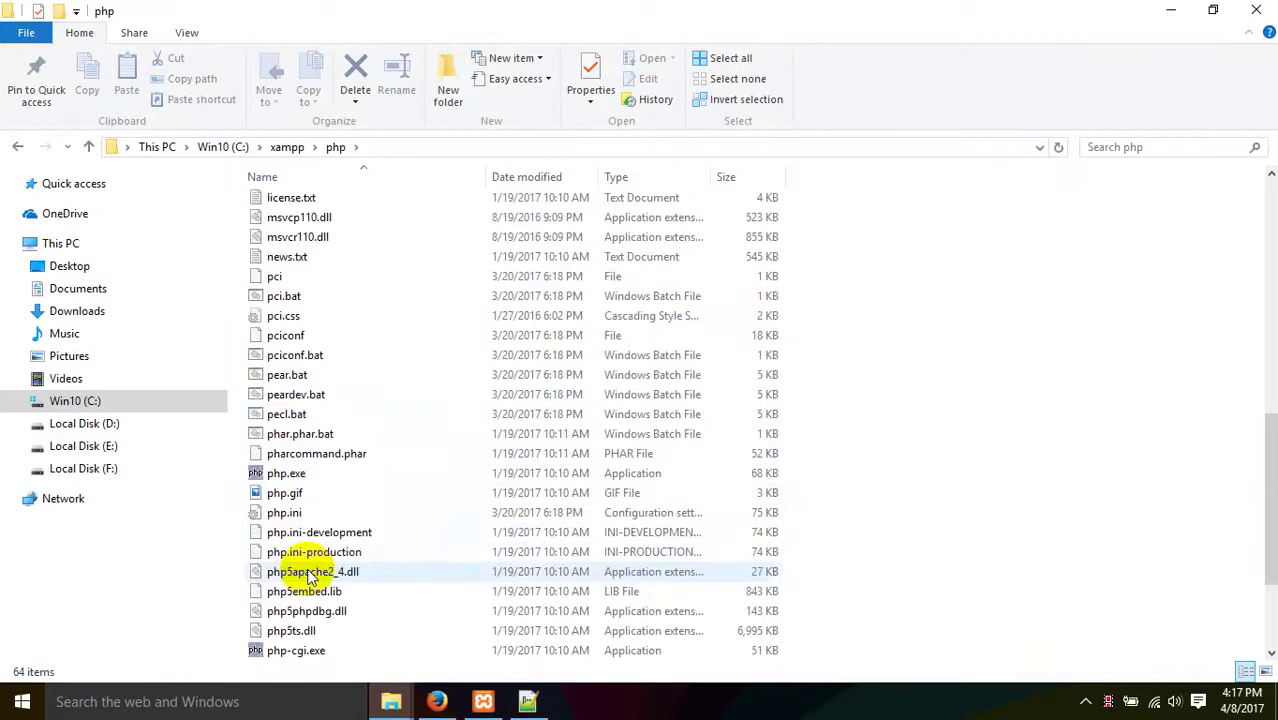
{"action": "right_click", "coordinate": [288, 514]}
{"action": "left_click", "coordinate": [370, 176]}
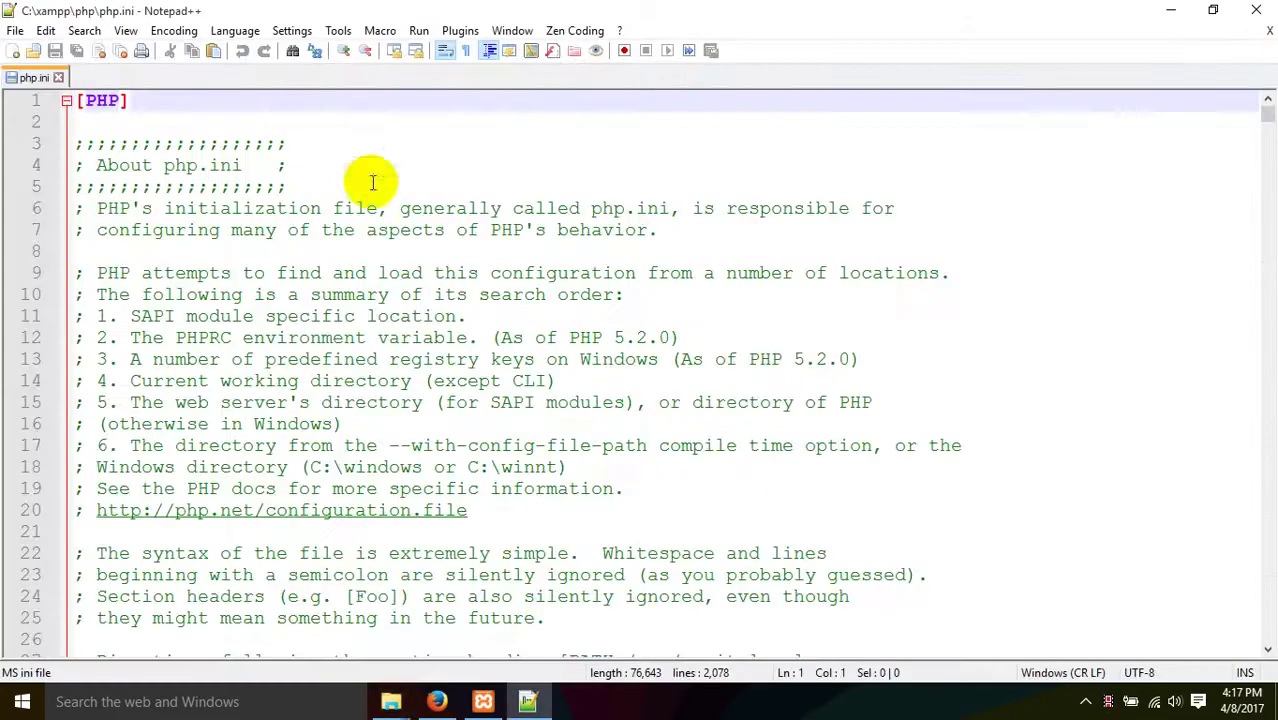
- Copy post_max_size from the answer, undo a stray 'f' in php.ini, and start a search
{"action": "left_click", "coordinate": [483, 700]}
{"action": "left_click", "coordinate": [437, 700]}
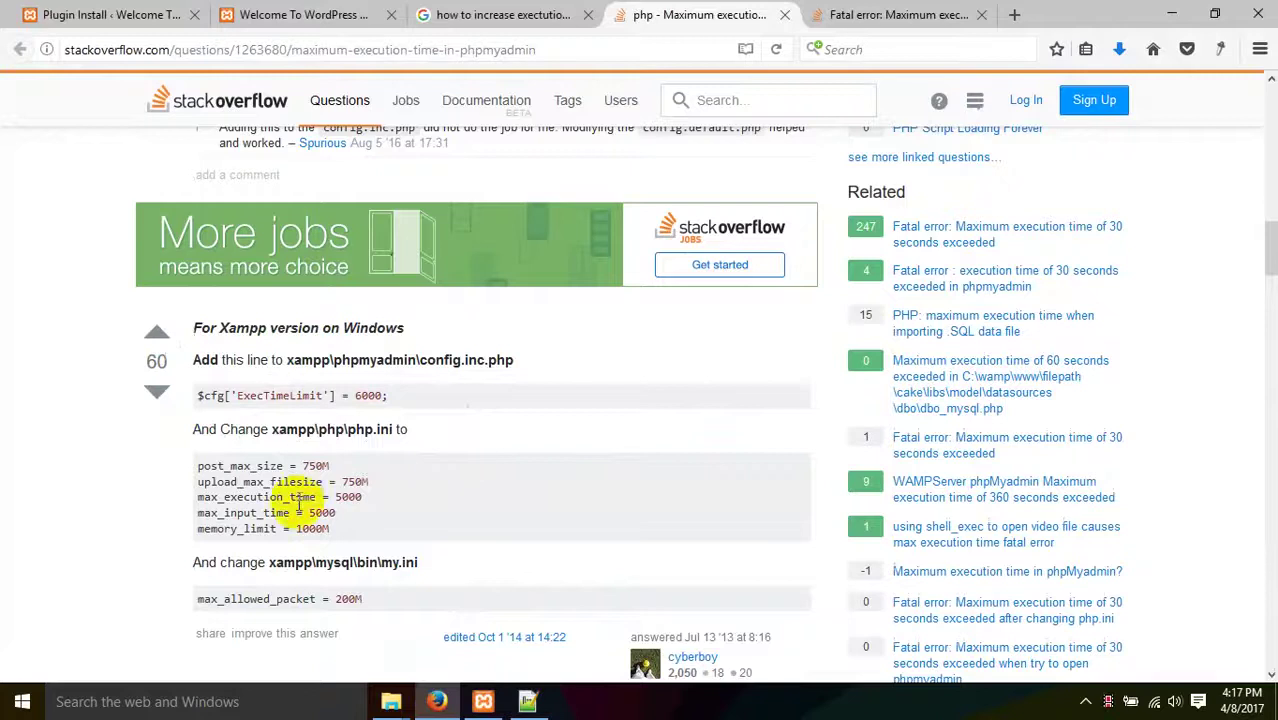
{"action": "left_click_drag", "start_coordinate": [197, 469], "coordinate": [280, 466]}
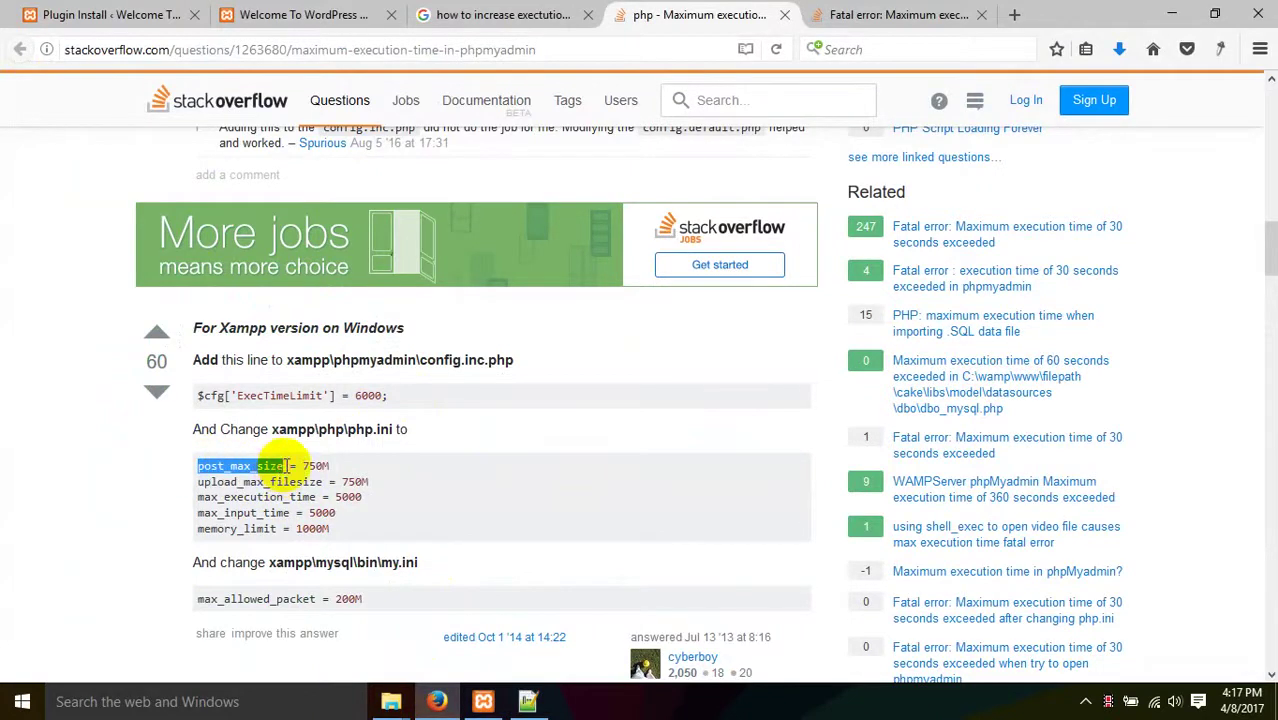
{"action": "left_click", "coordinate": [528, 701]}
{"action": "type", "text": "f"}
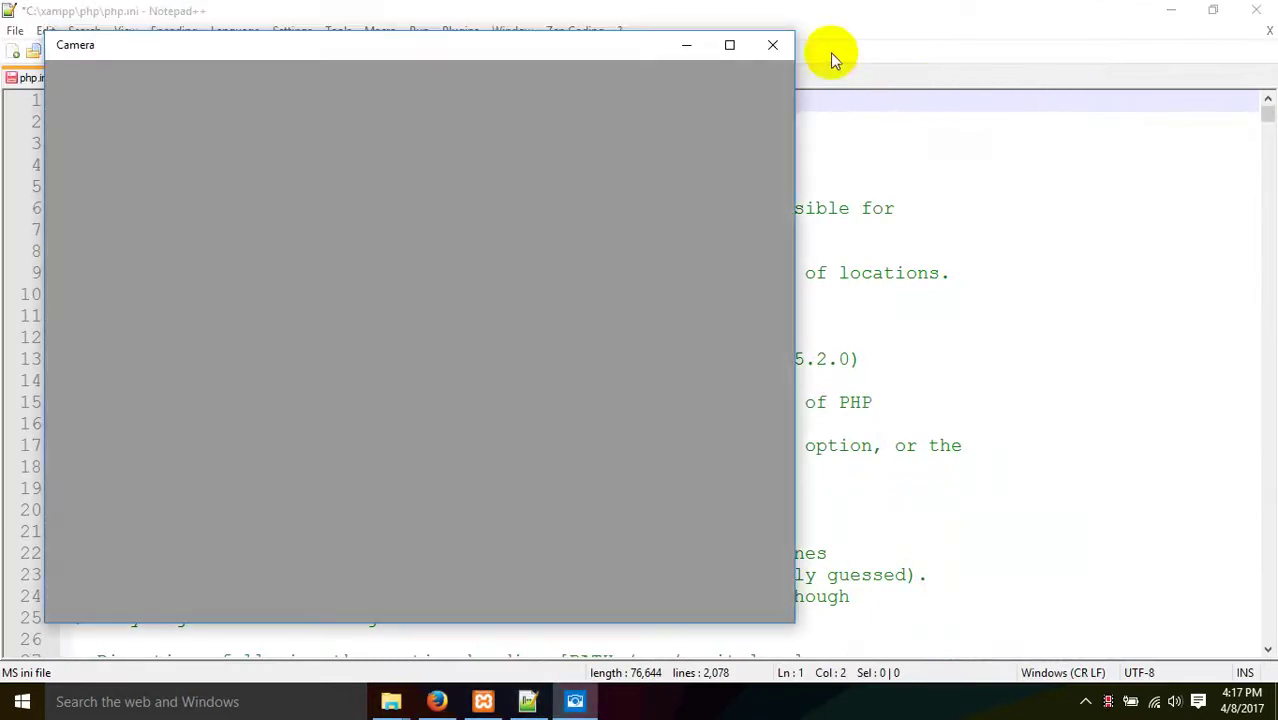
{"action": "left_click", "coordinate": [770, 42]}
{"action": "key", "text": "ctrl+z"}
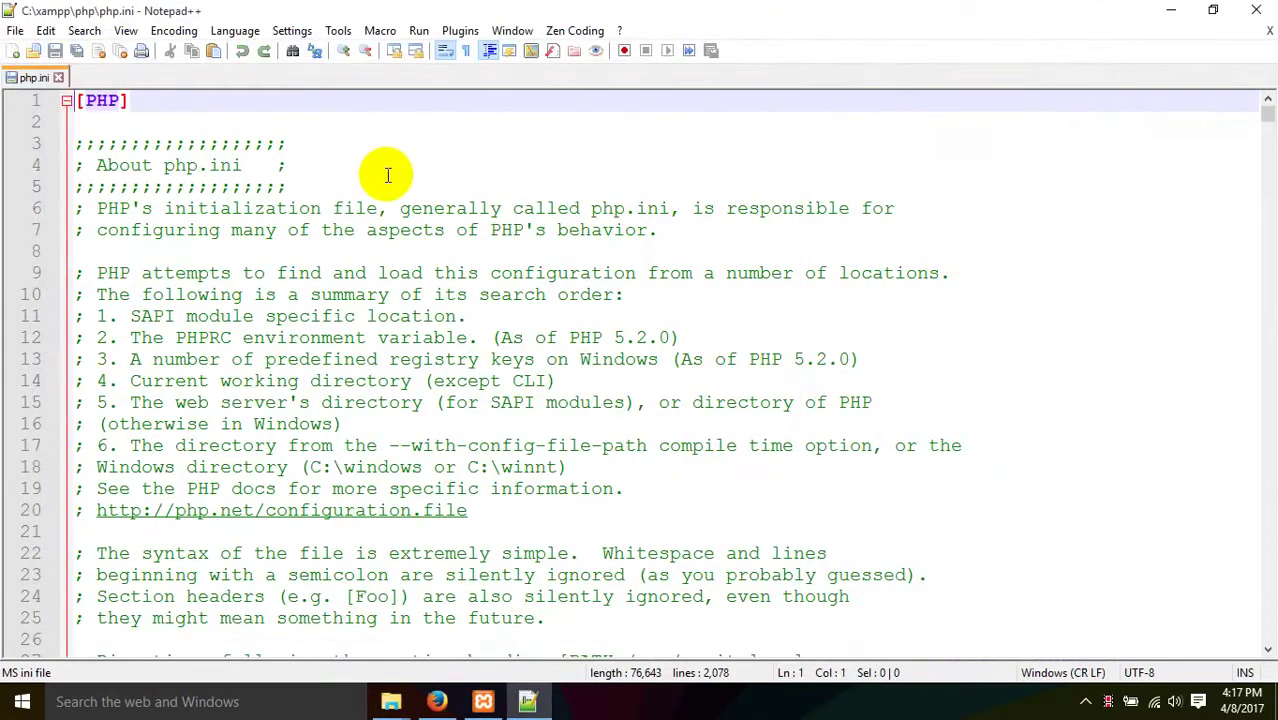
{"action": "key", "text": "ctrl+f"}
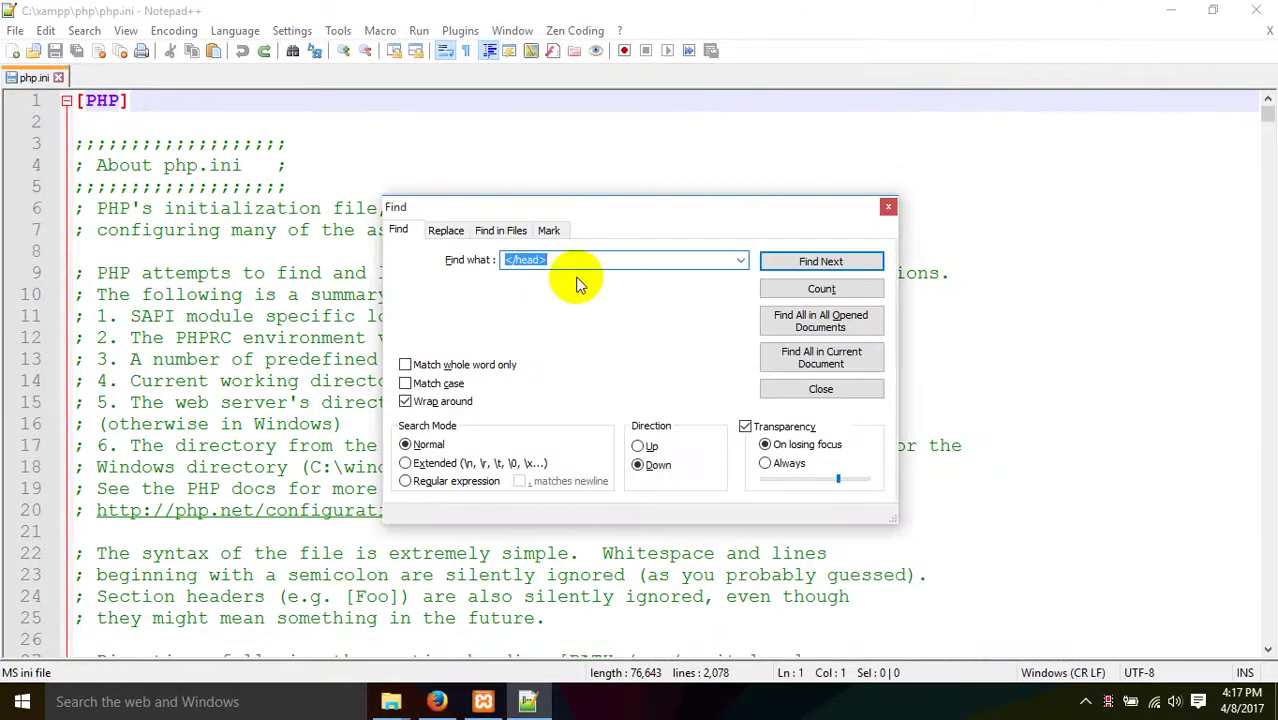
{"action": "type", "text": "https://downloads.wordpress.org/plugin/wpide.2.4.0.zip"}
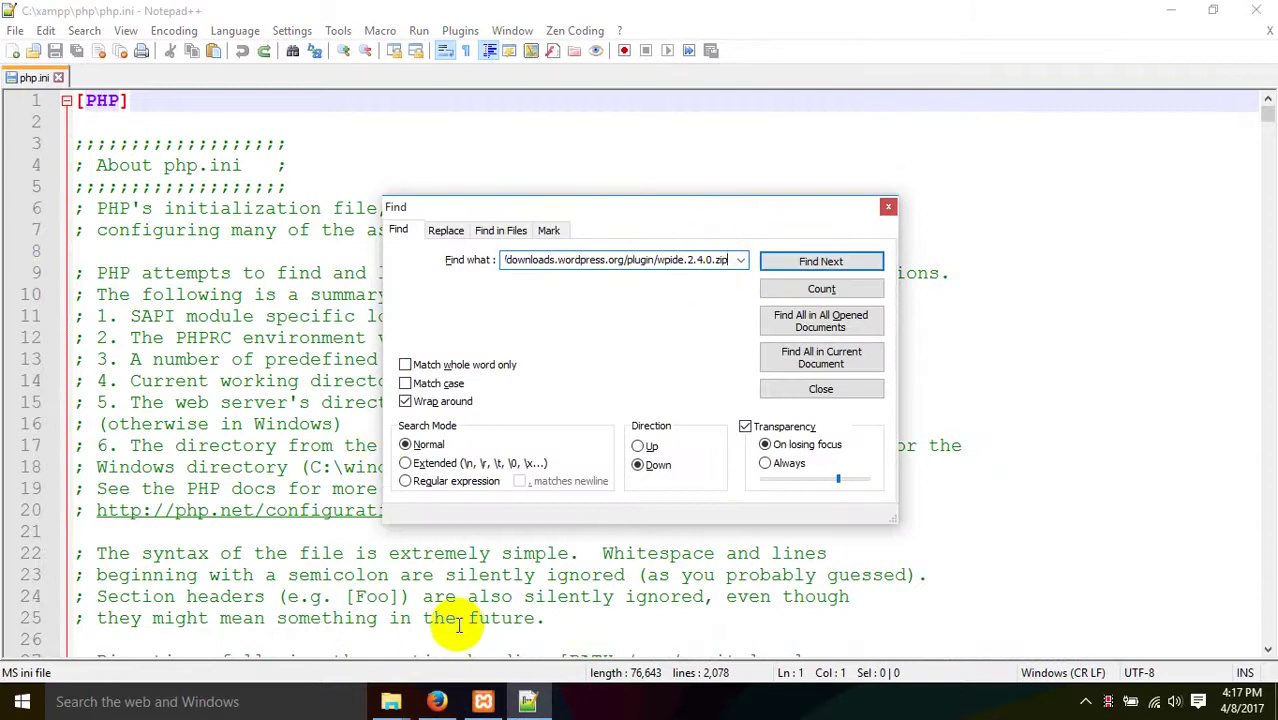
- Find post_max_size in php.ini and change its value from 8M to 750M
{"action": "left_click", "coordinate": [437, 701]}
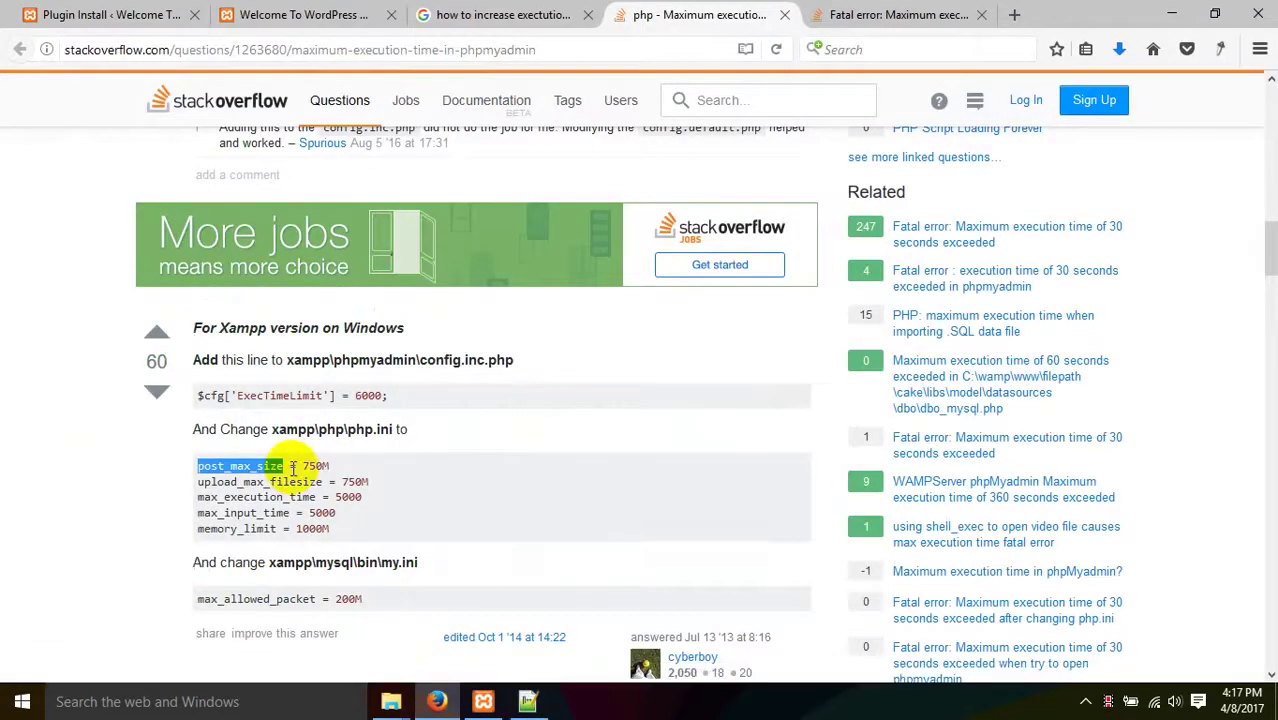
{"action": "left_click", "coordinate": [527, 701]}
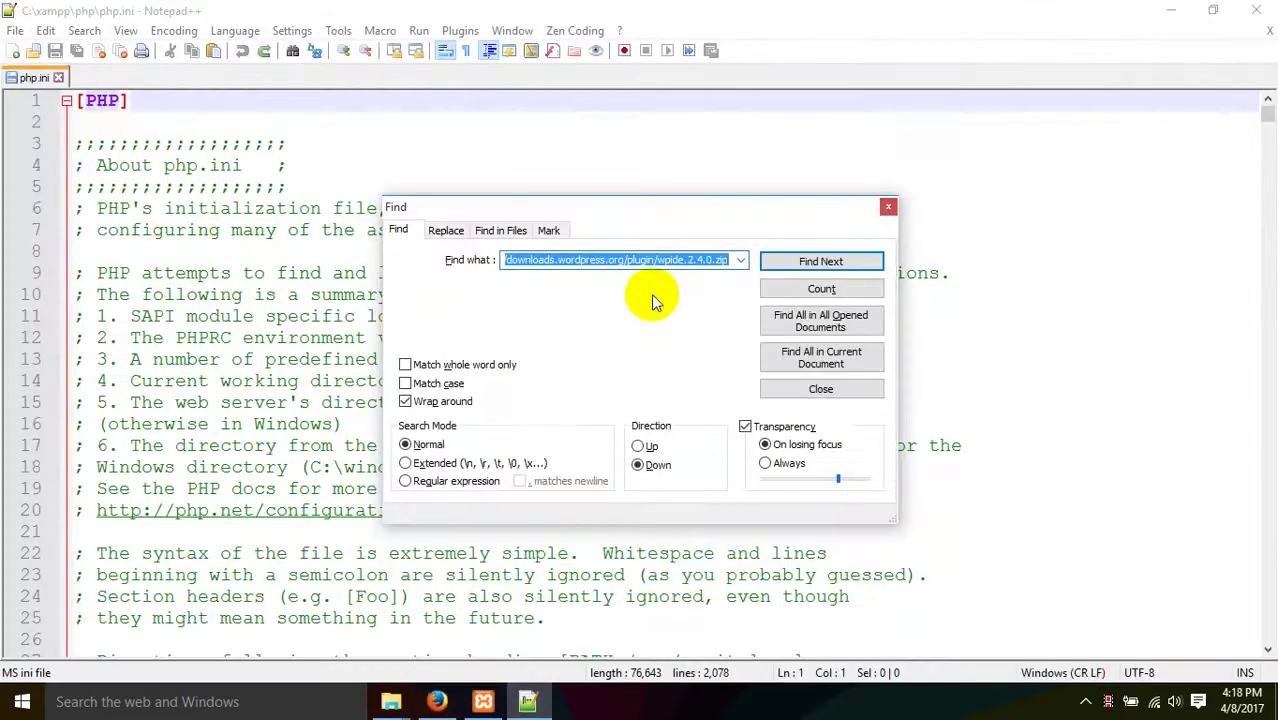
{"action": "type", "text": "post_max_size"}
{"action": "left_click", "coordinate": [820, 261]}
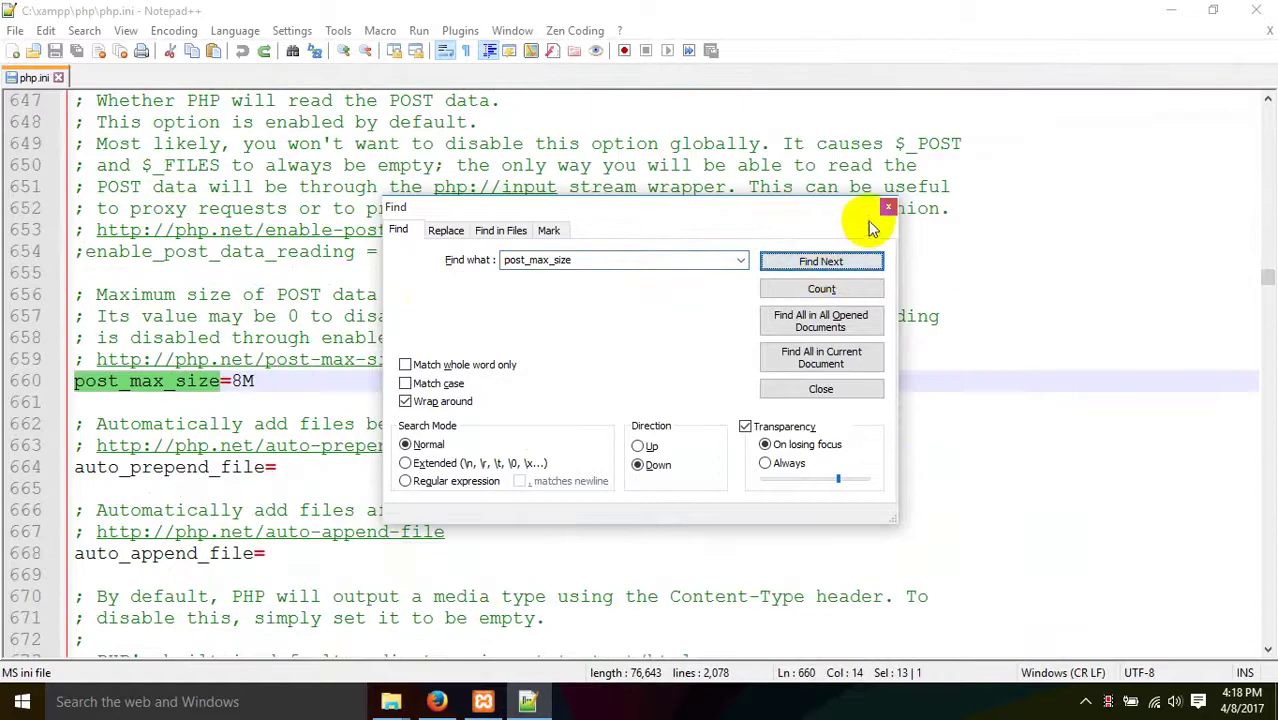
{"action": "left_click", "coordinate": [437, 701]}
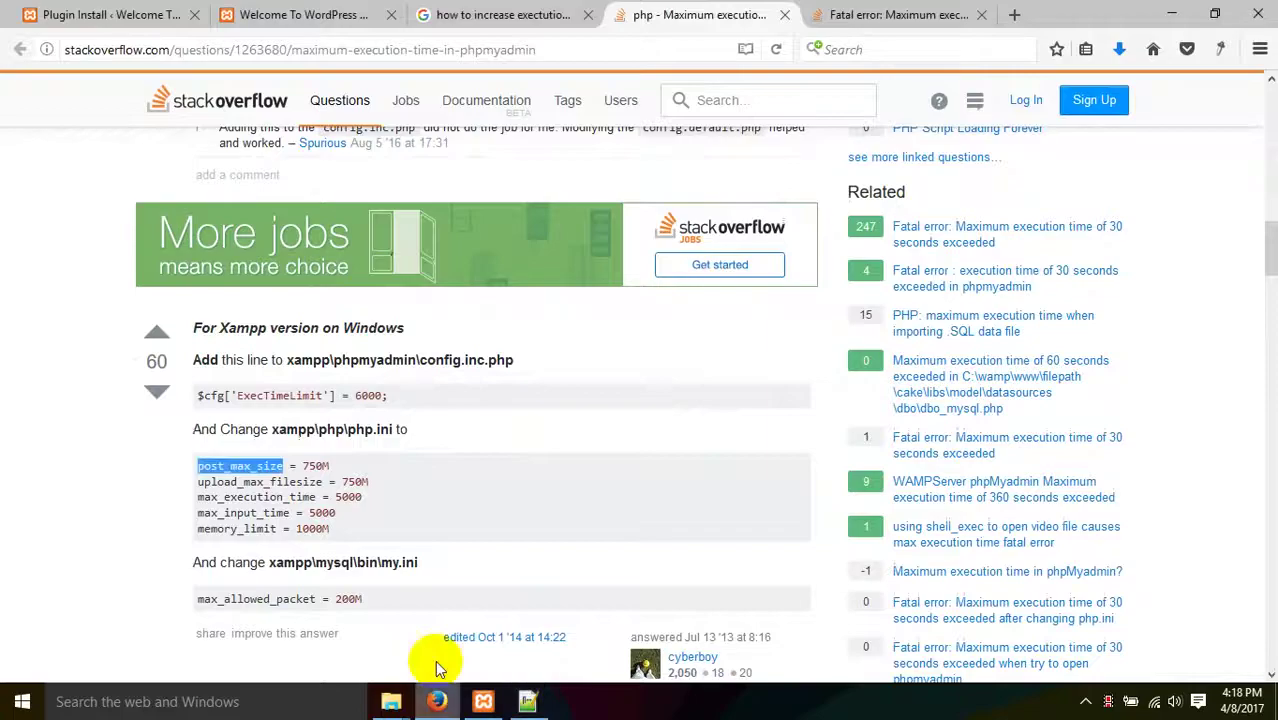
{"action": "left_click_drag", "start_coordinate": [303, 466], "coordinate": [321, 468]}
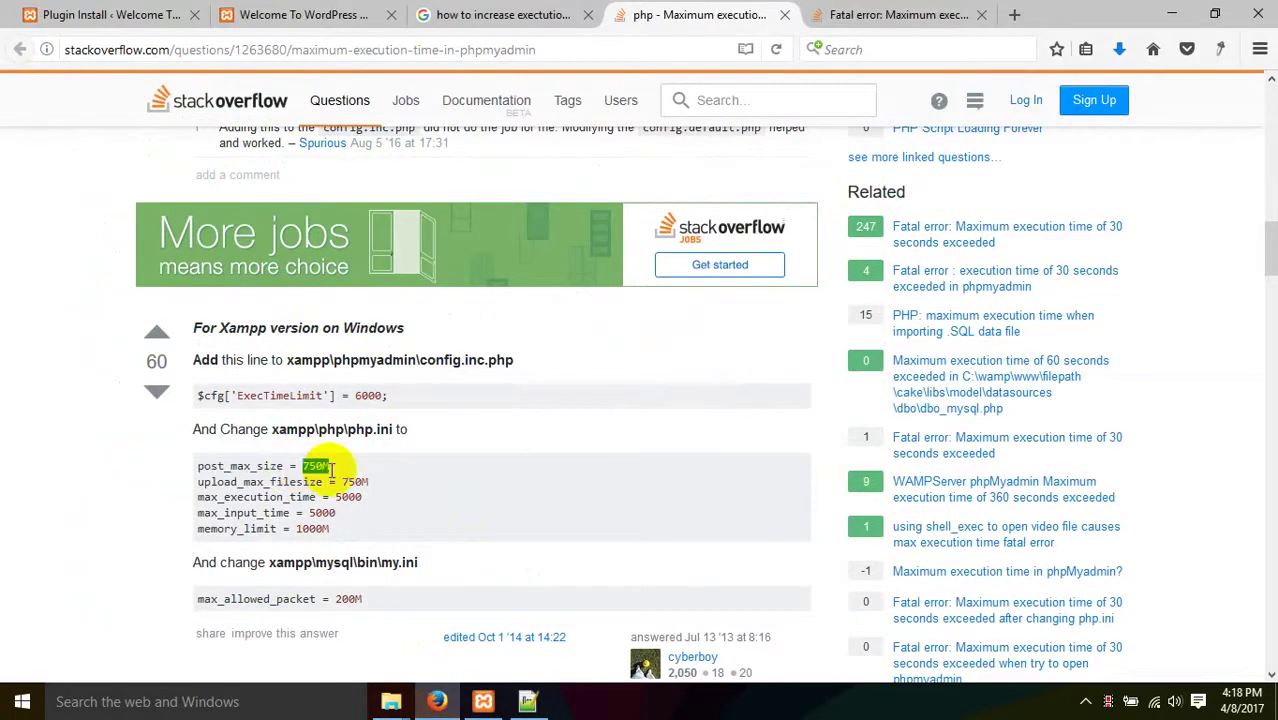
{"action": "left_click", "coordinate": [528, 701]}
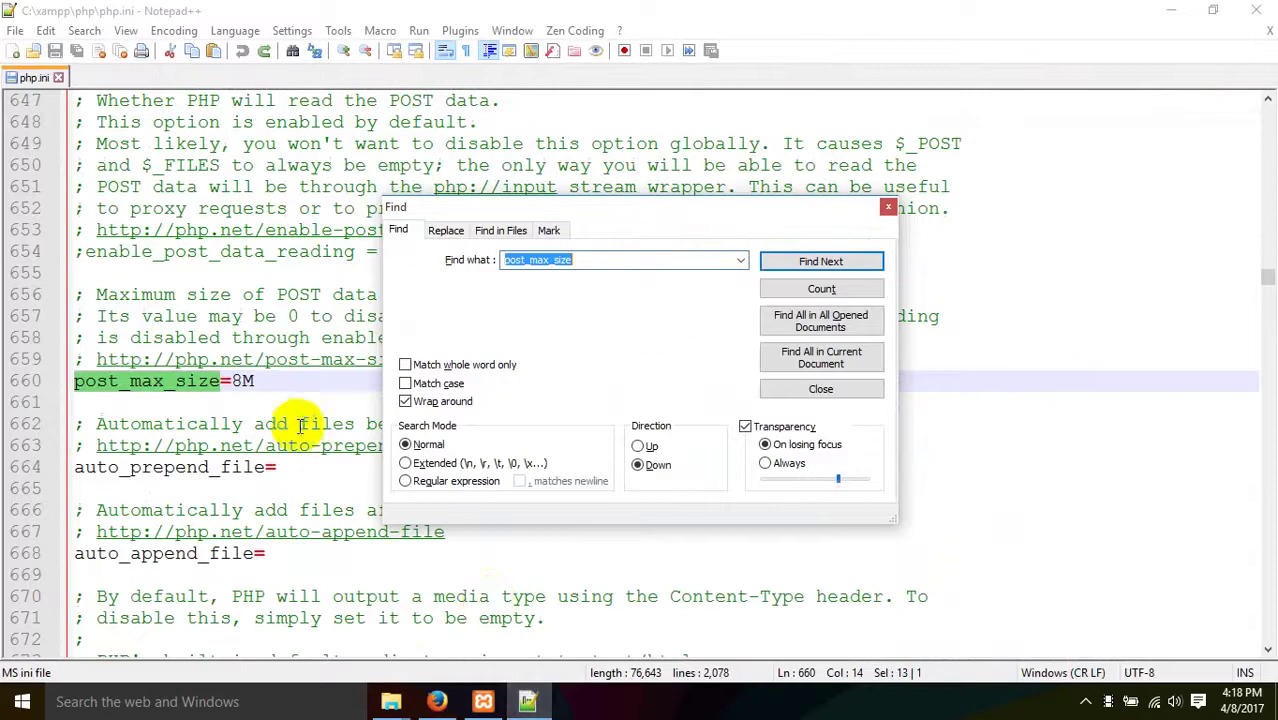
{"action": "double_click", "coordinate": [246, 381]}
{"action": "type", "text": "750M"}
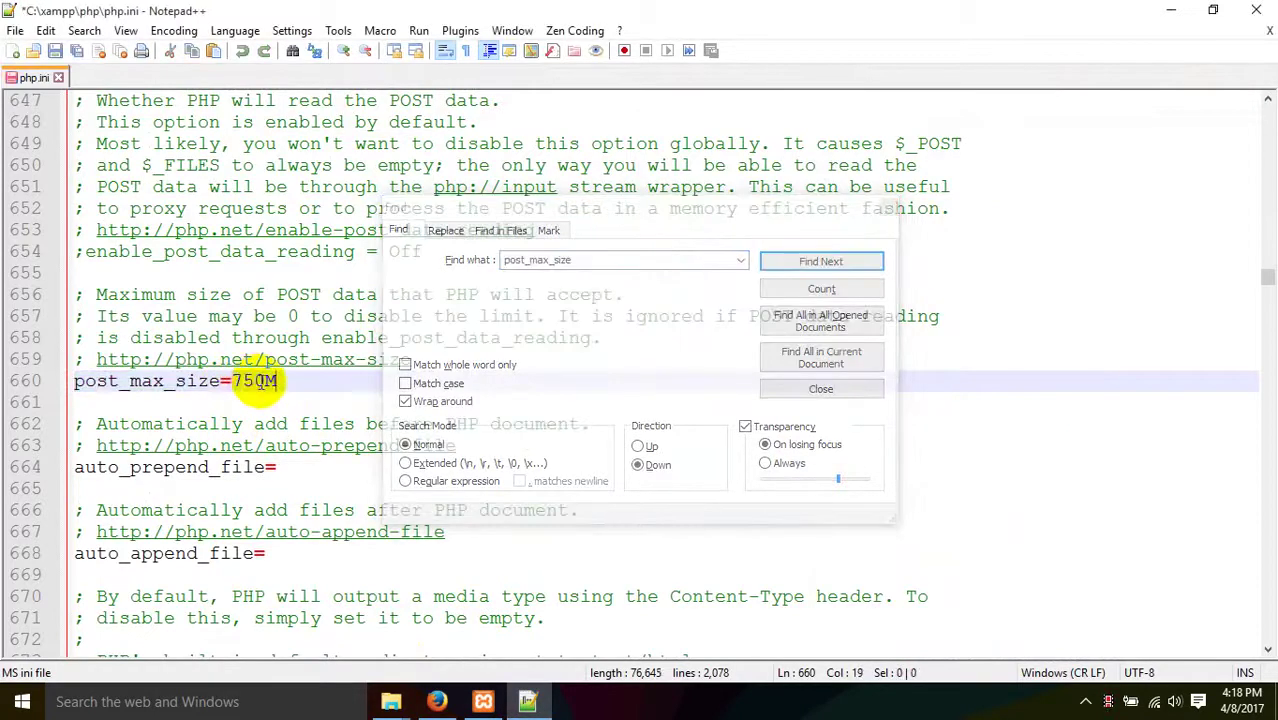
- Locate upload_max_filesize in php.ini and note the answer's recommended 750M upload size
{"action": "left_click", "coordinate": [437, 701]}
{"action": "left_click_drag", "start_coordinate": [197, 484], "coordinate": [316, 483]}
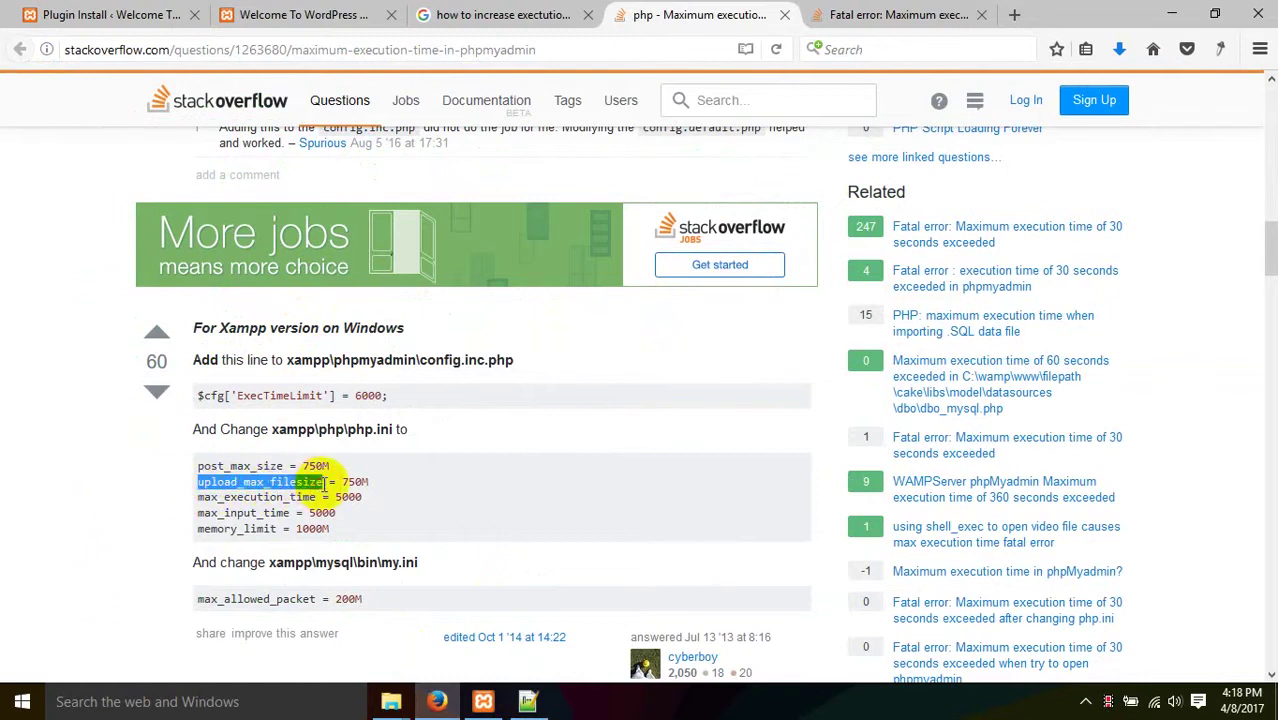
{"action": "left_click", "coordinate": [528, 701]}
{"action": "left_click", "coordinate": [595, 263]}
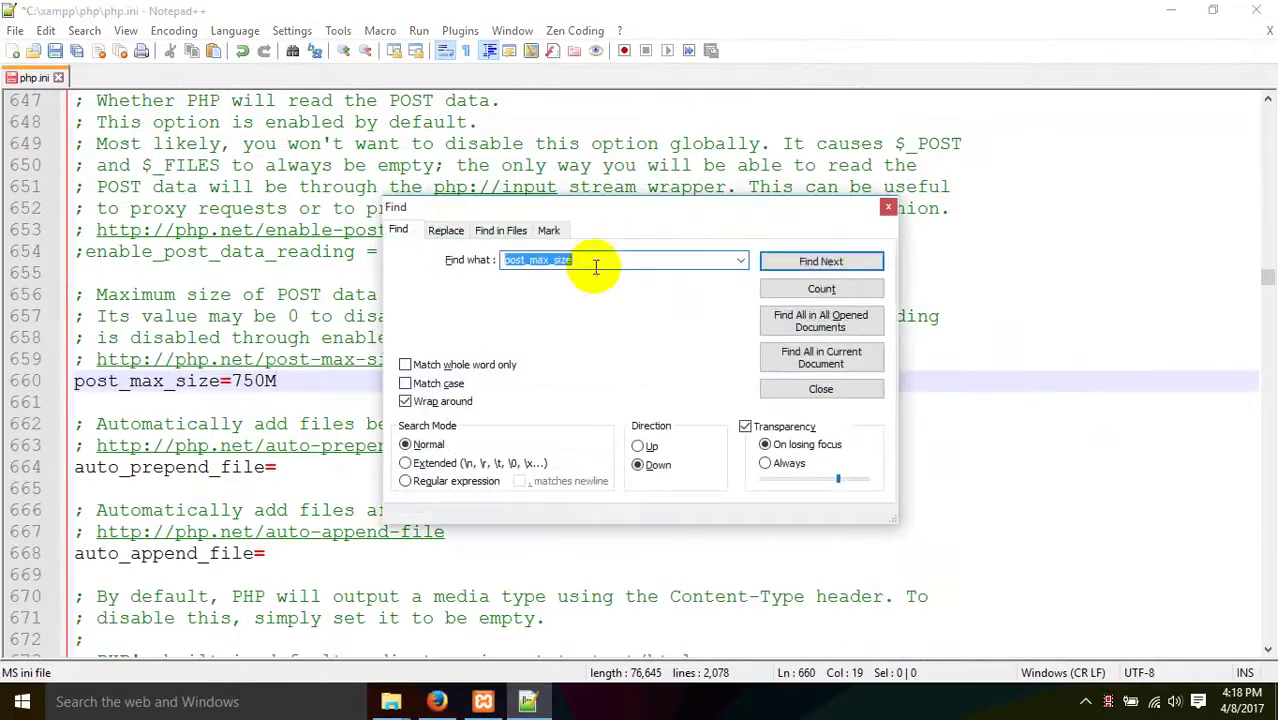
{"action": "left_click", "coordinate": [820, 261]}
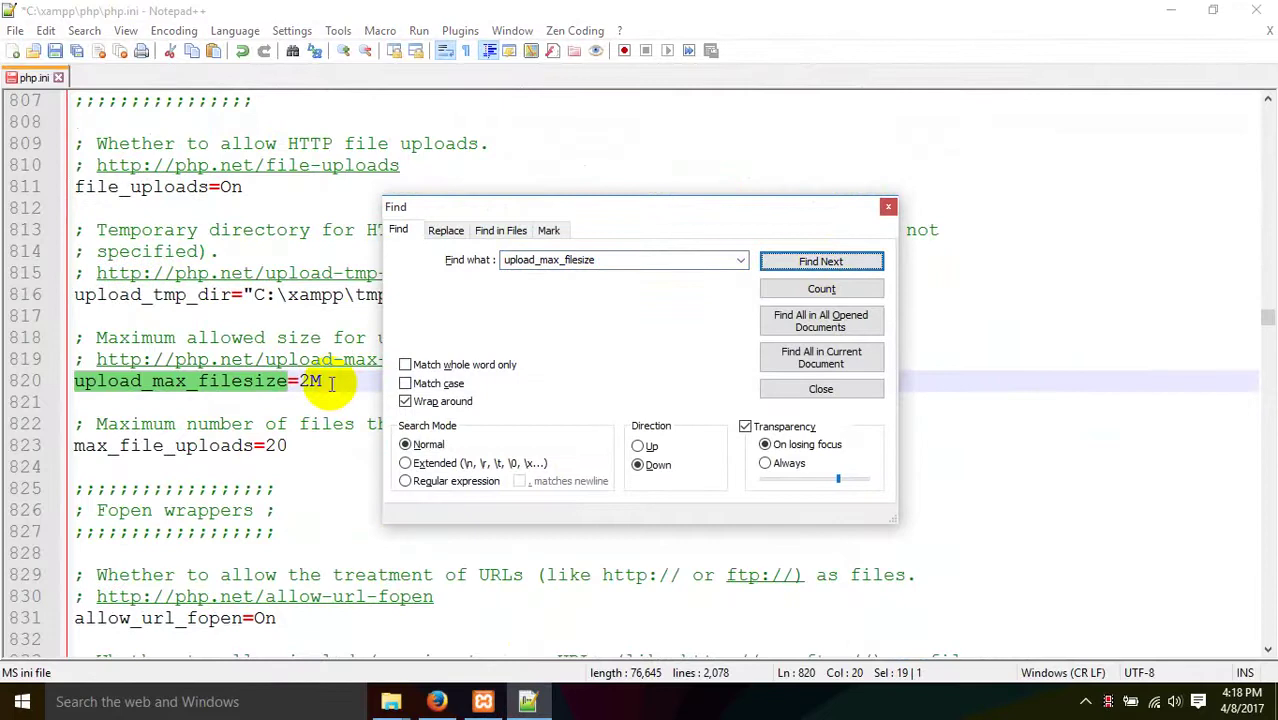
{"action": "left_click", "coordinate": [437, 701]}
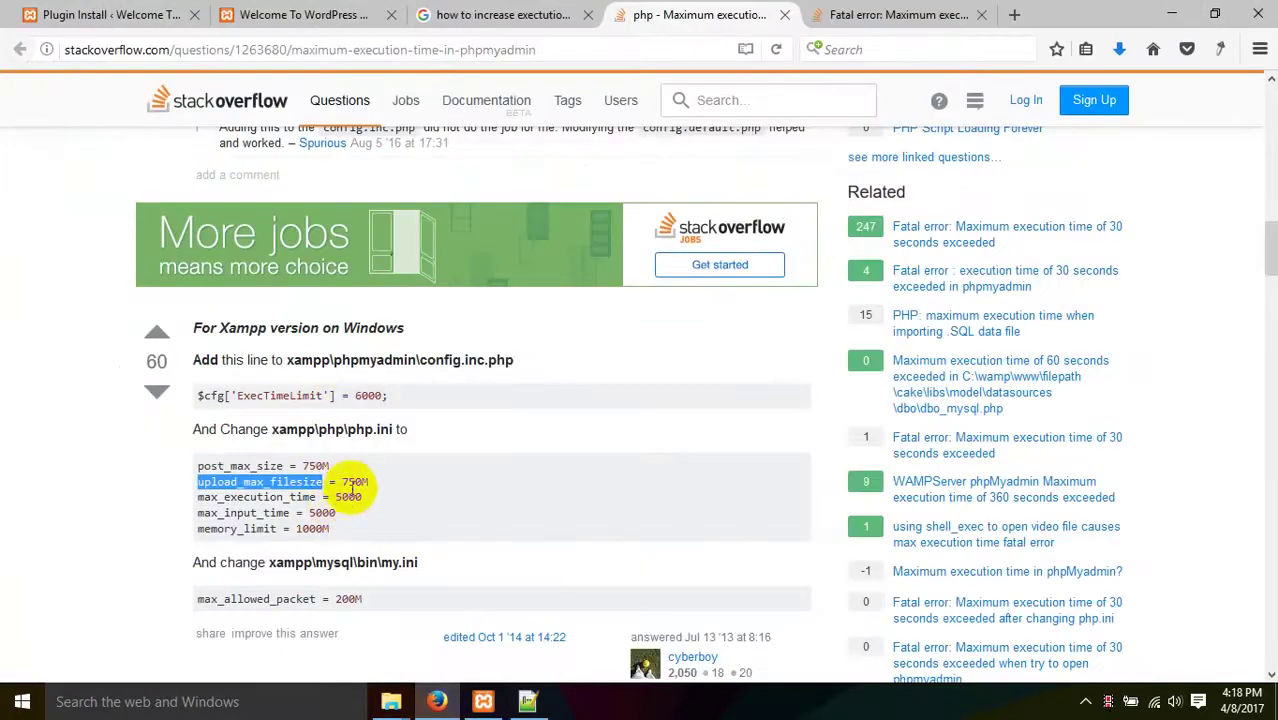
{"action": "left_click_drag", "start_coordinate": [342, 482], "coordinate": [368, 483]}
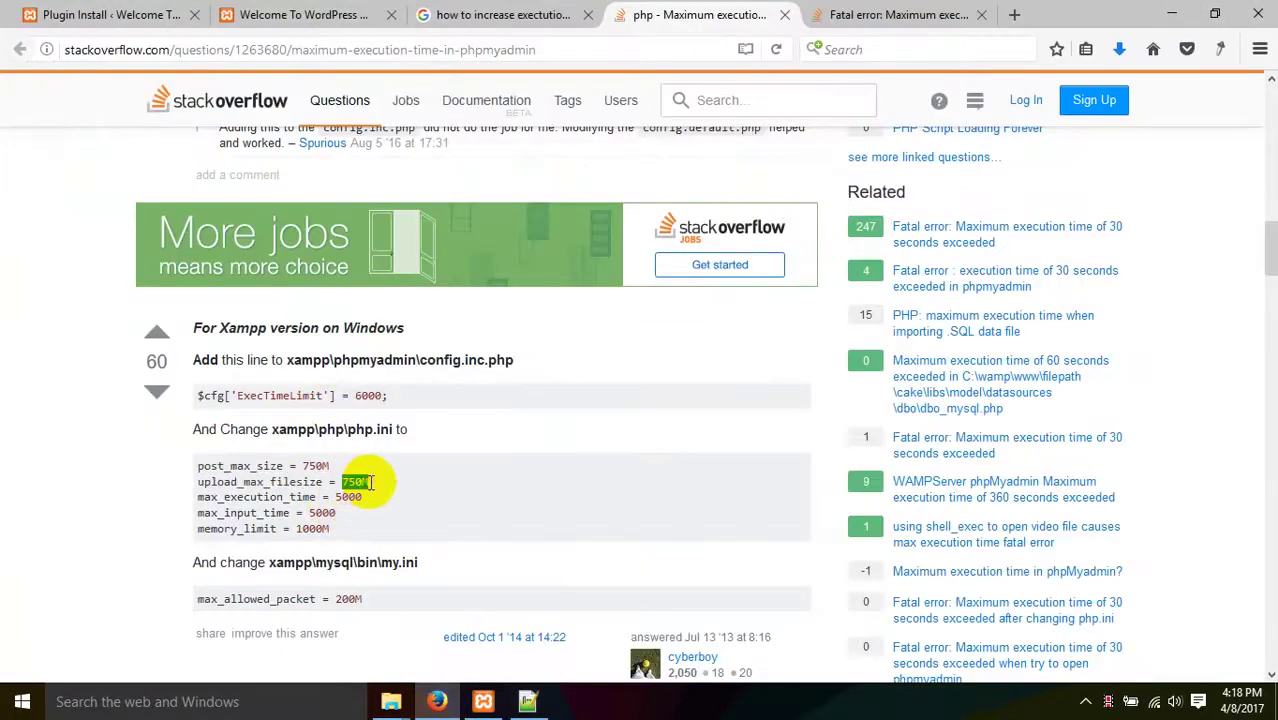
- Change upload_max_filesize on line 820 from 2M to 750M, rechecking the answer
{"action": "left_click", "coordinate": [391, 701]}
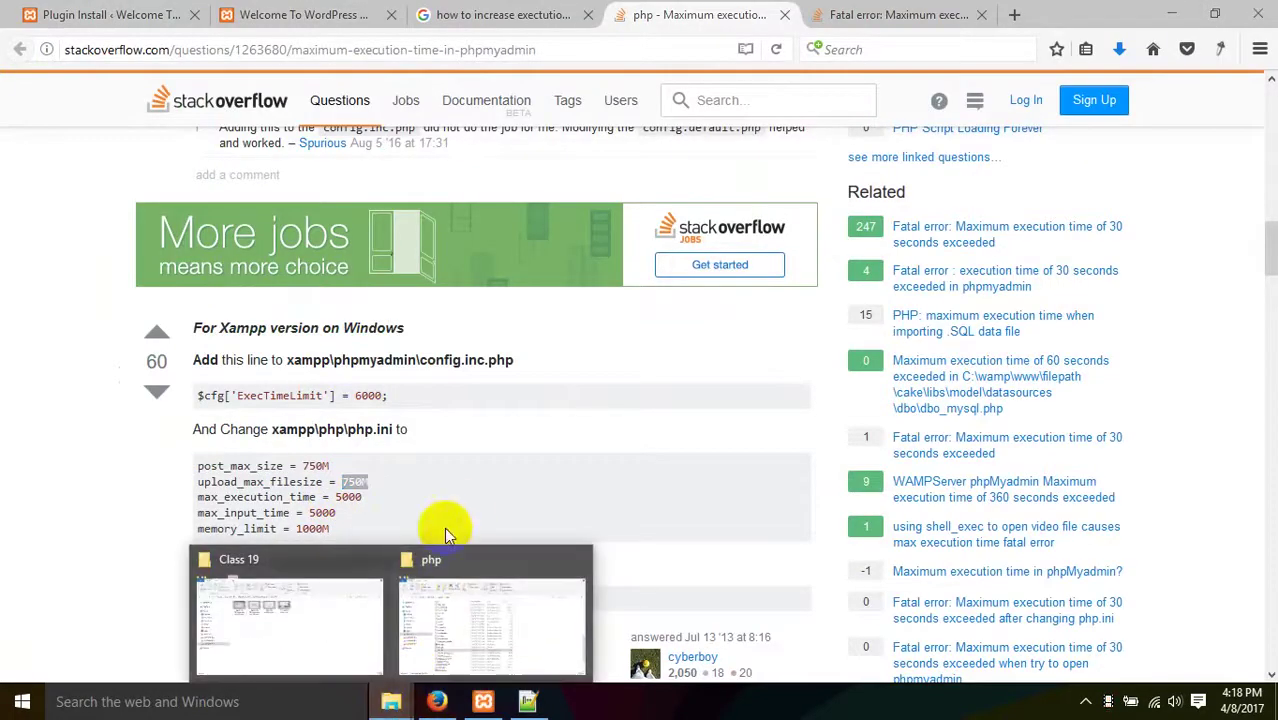
{"action": "left_click", "coordinate": [528, 701]}
{"action": "left_click_drag", "start_coordinate": [324, 381], "coordinate": [298, 381]}
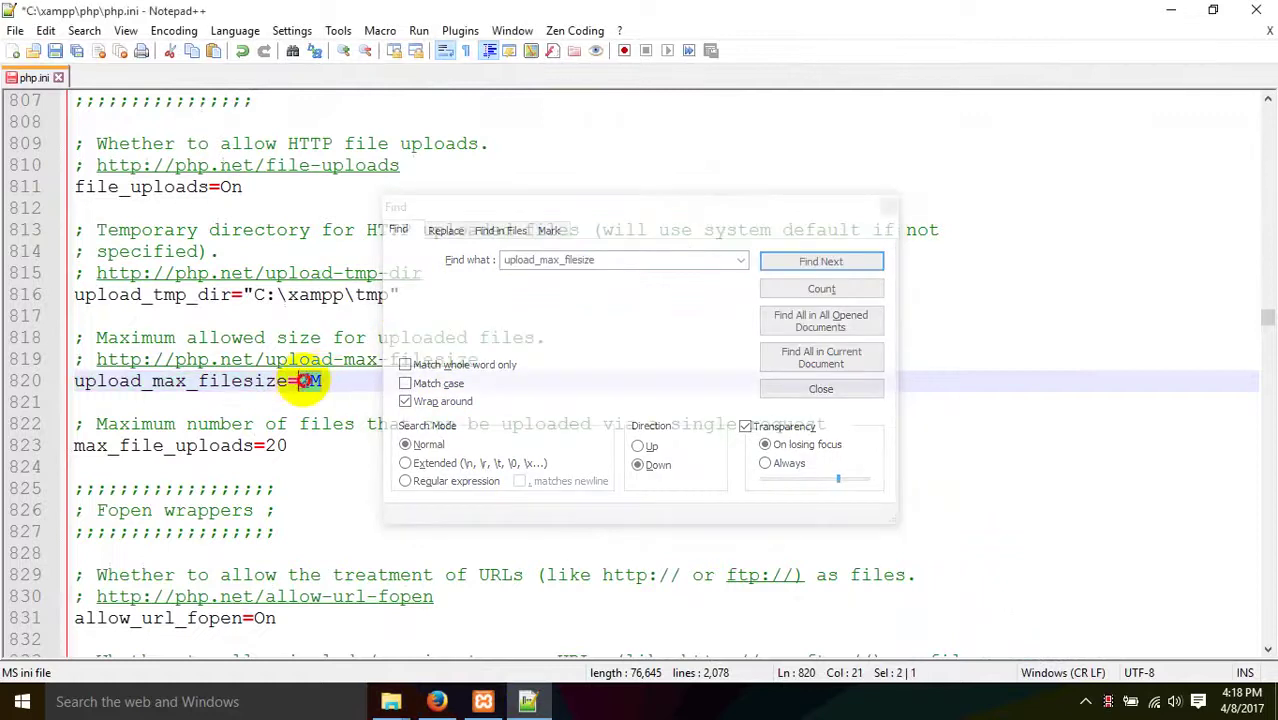
{"action": "left_click", "coordinate": [311, 381]}
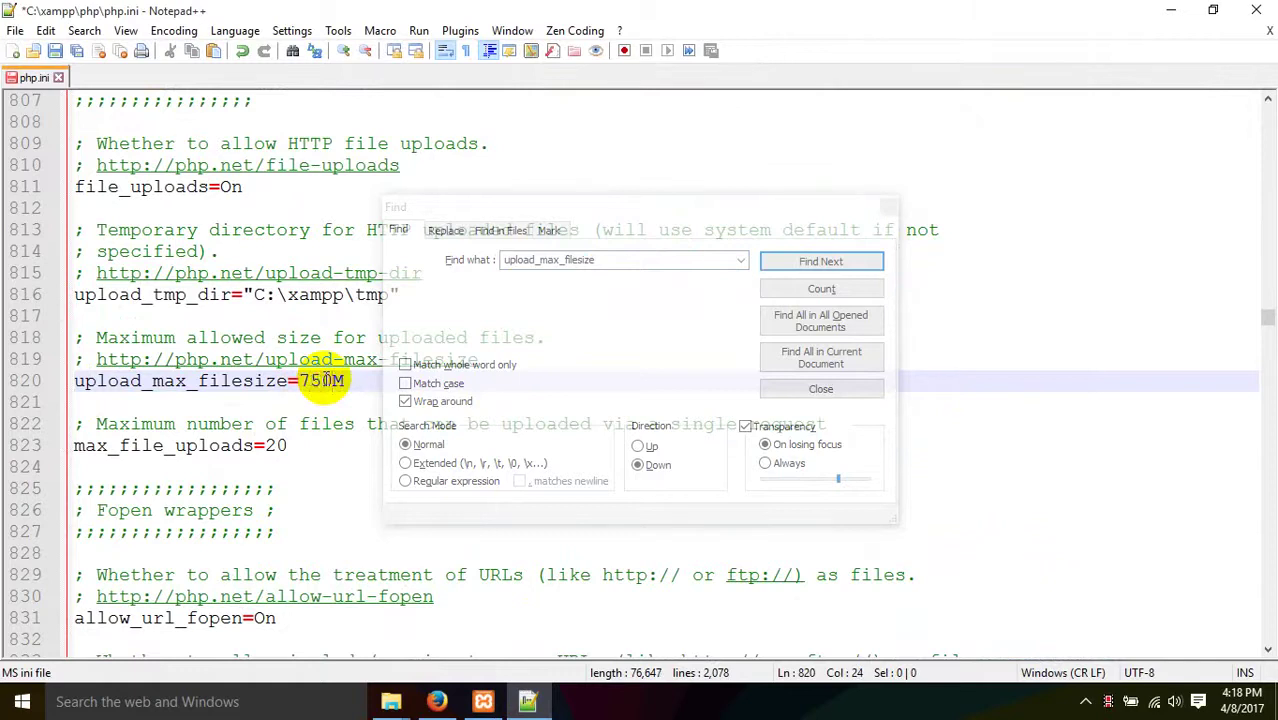
{"action": "left_click", "coordinate": [437, 701]}
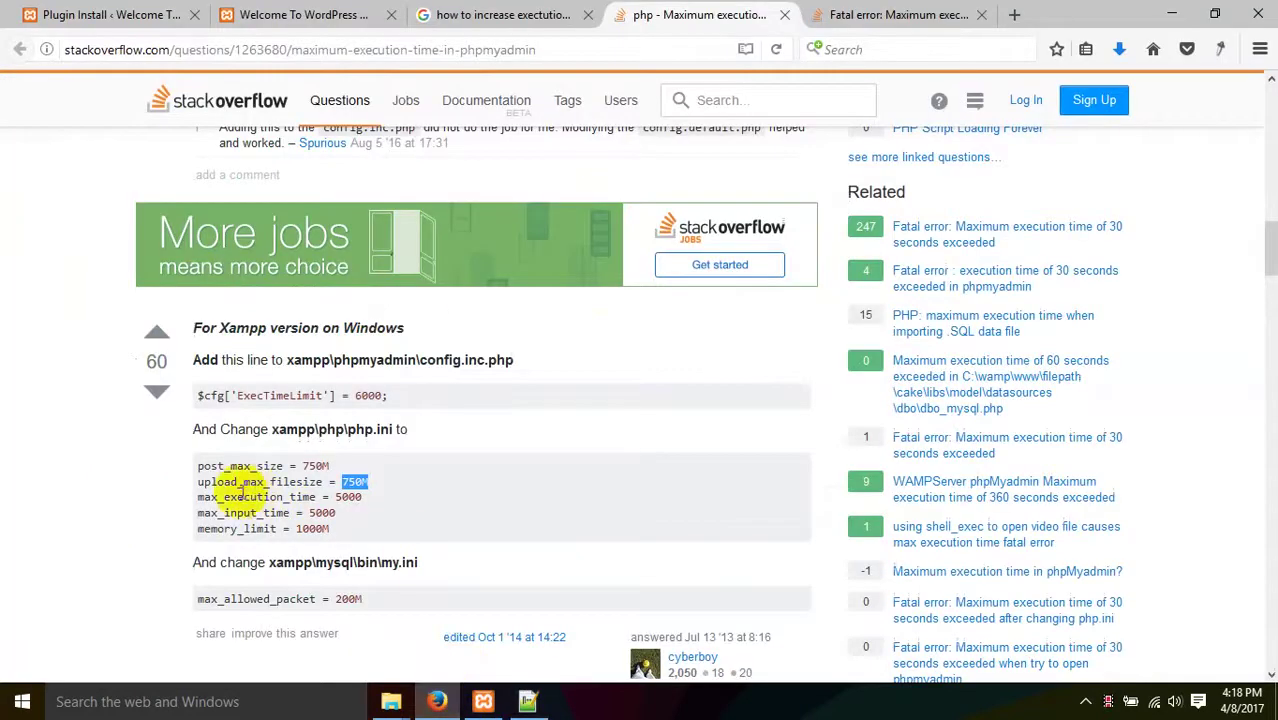
{"action": "left_click_drag", "start_coordinate": [188, 491], "coordinate": [214, 486]}
{"action": "left_click", "coordinate": [310, 513]}
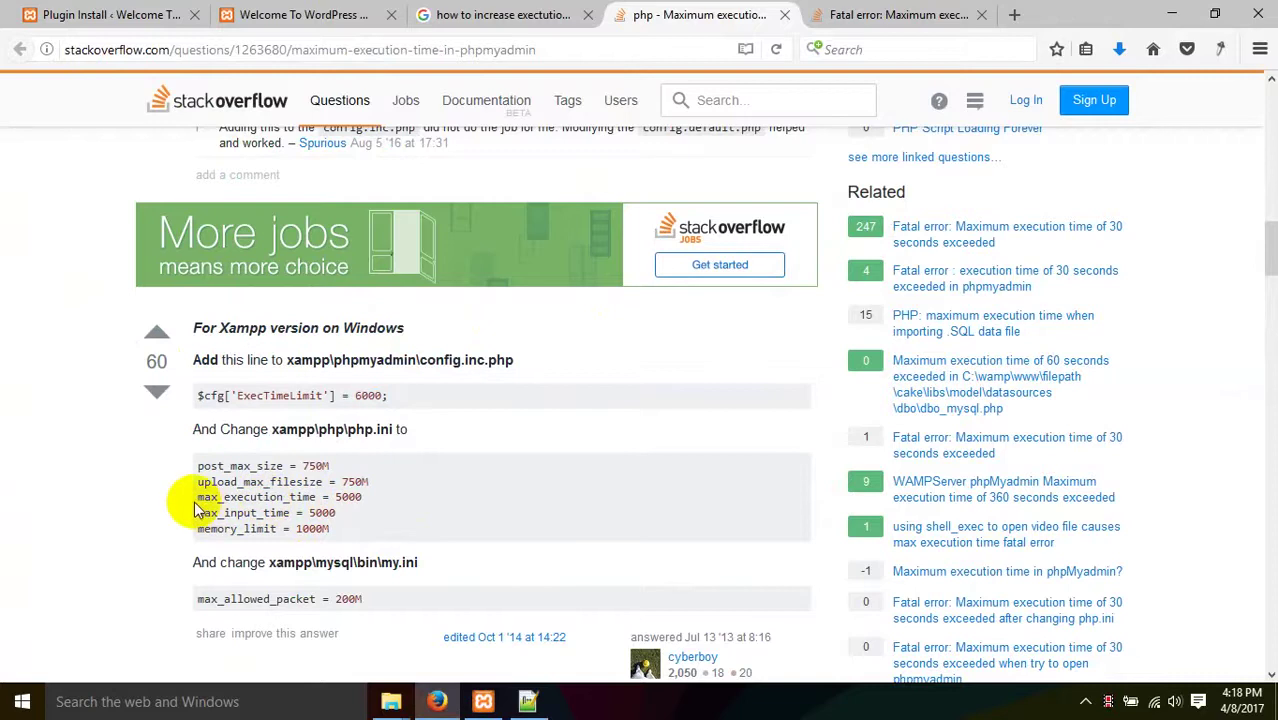
- Find the max_execution_time setting in php.ini, copied from the Stack Overflow answer
{"action": "left_click_drag", "start_coordinate": [198, 496], "coordinate": [313, 497]}
{"action": "key", "text": "ctrl+c"}
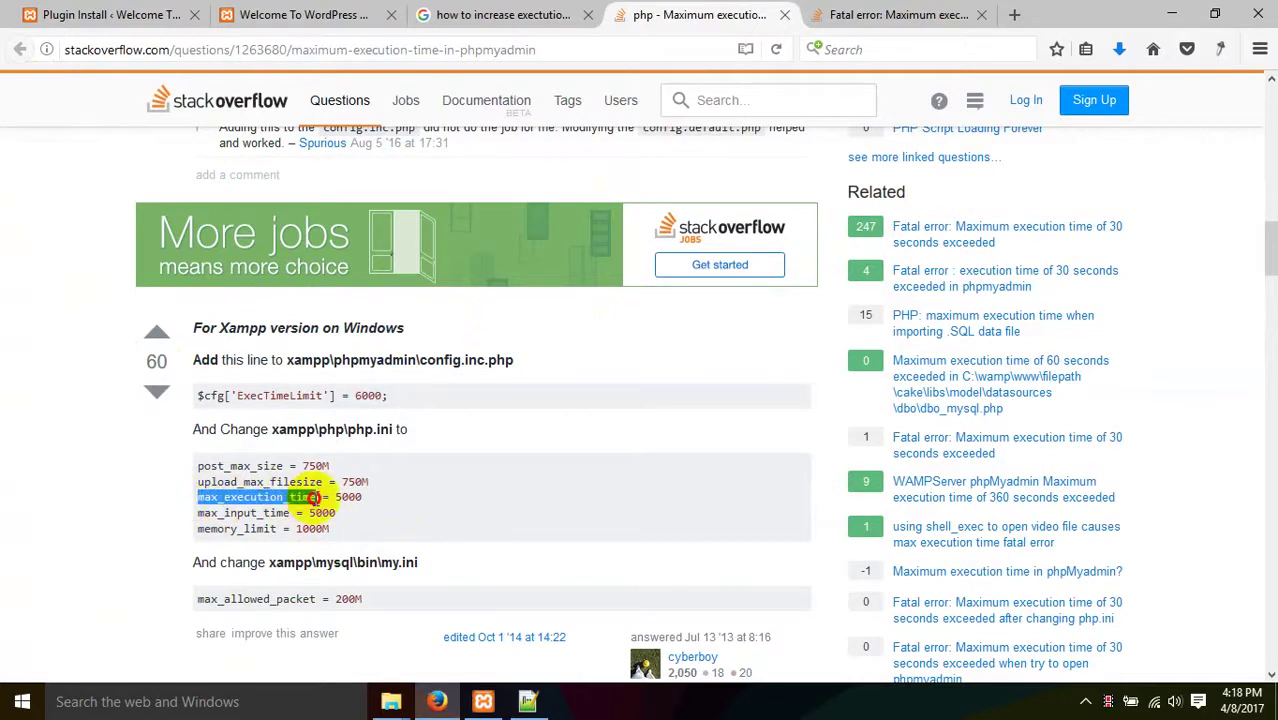
{"action": "left_click", "coordinate": [527, 701]}
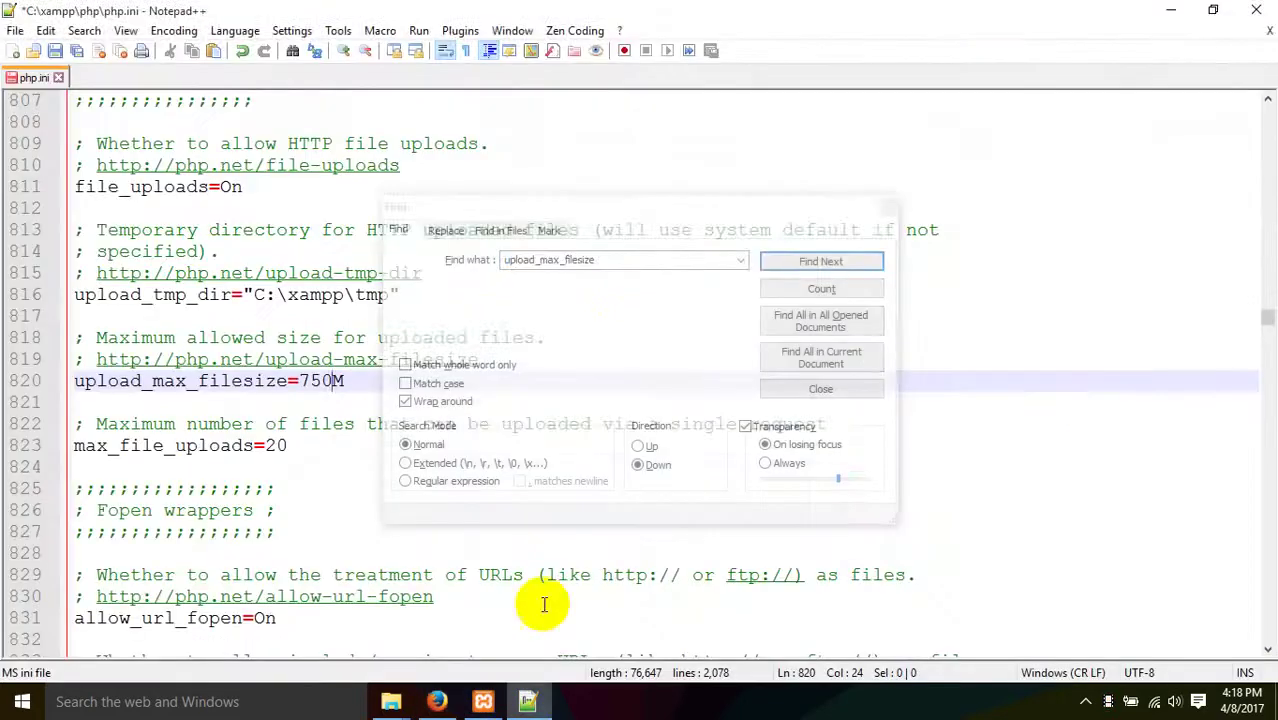
{"action": "left_click", "coordinate": [627, 268]}
{"action": "key", "text": "ctrl+v"}
{"action": "left_click", "coordinate": [822, 261]}
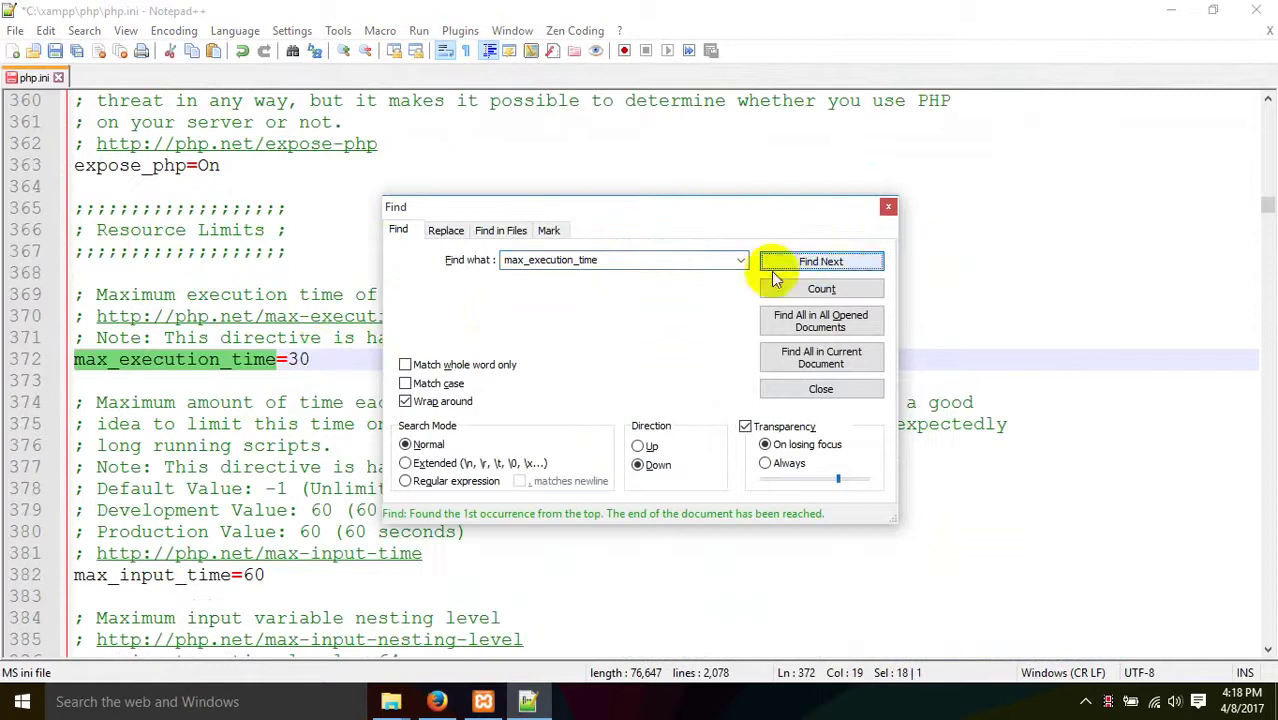
{"action": "left_click", "coordinate": [315, 358]}
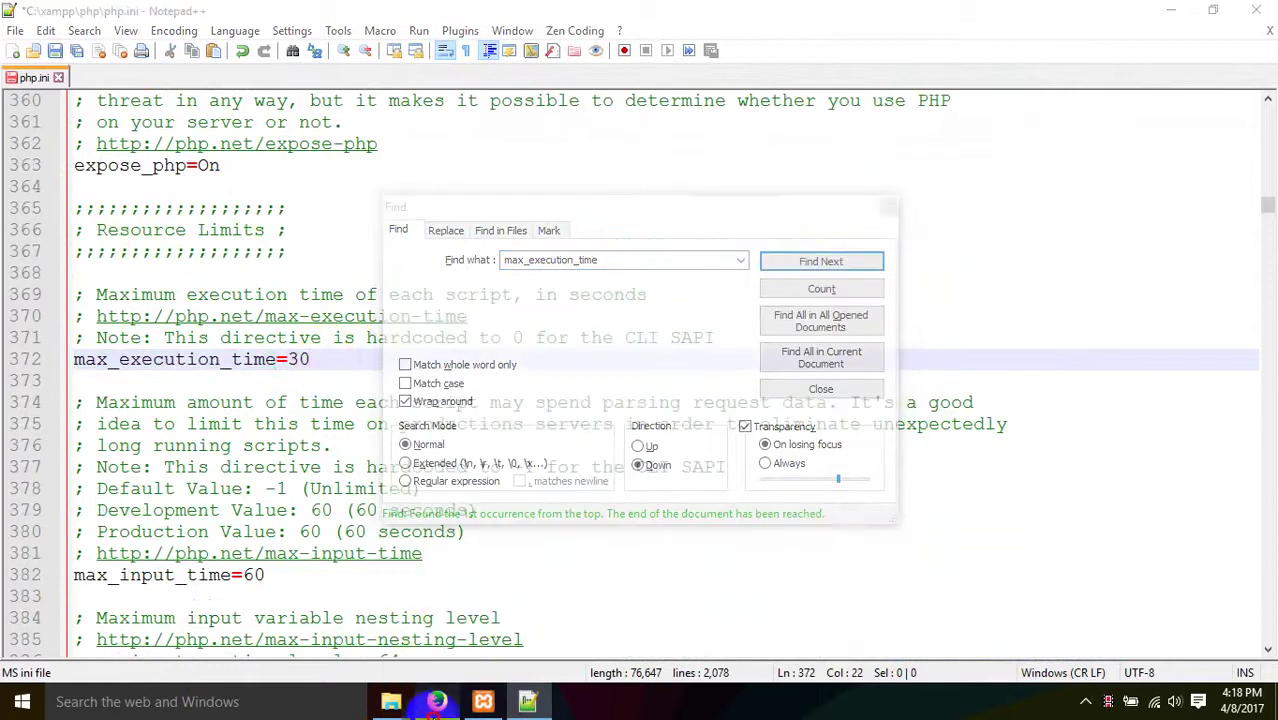
{"action": "left_click", "coordinate": [437, 701]}
{"action": "left_click", "coordinate": [437, 701]}
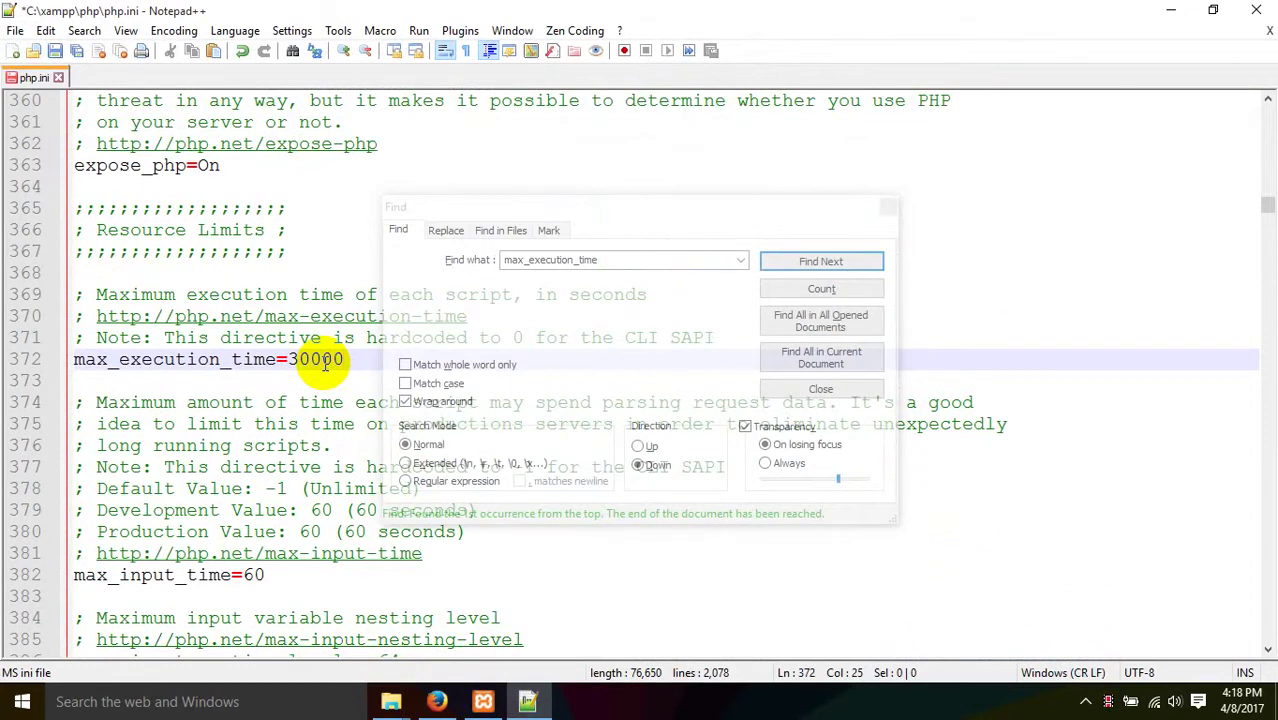
{"action": "left_click", "coordinate": [437, 701]}
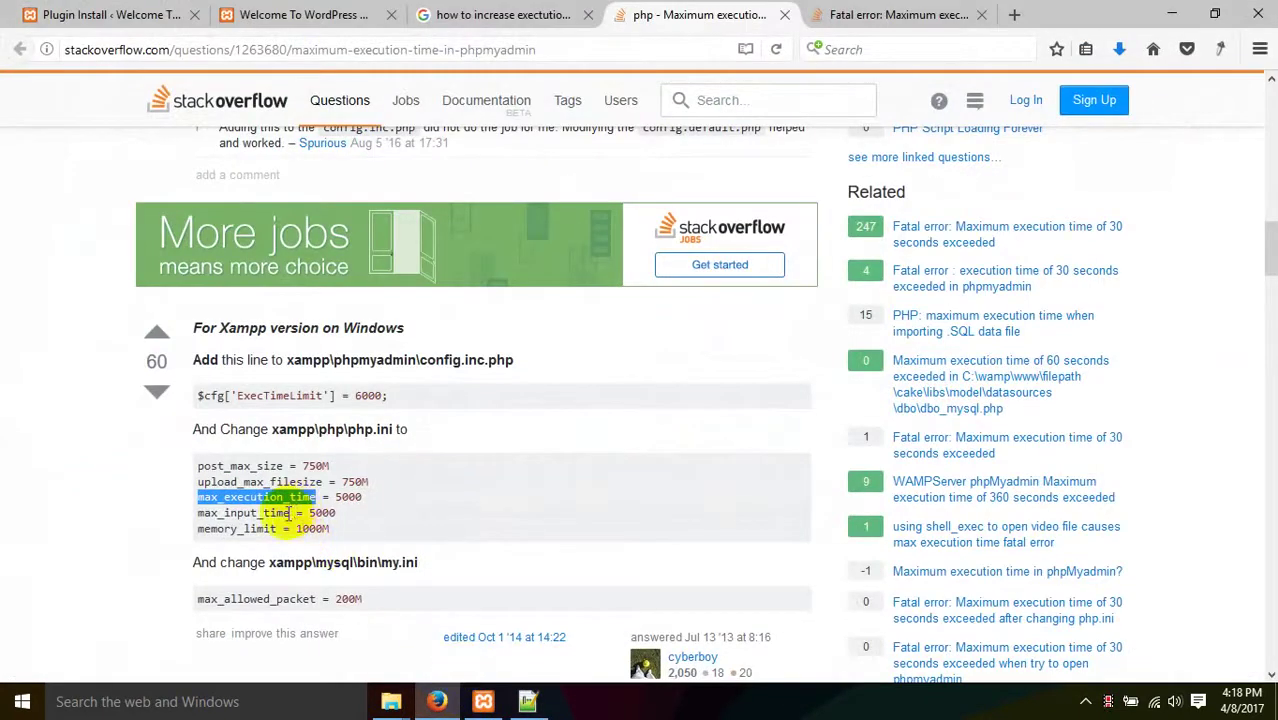
- Find max_input_time in php.ini and edit its current 60 value
{"action": "left_click_drag", "start_coordinate": [198, 513], "coordinate": [288, 513]}
{"action": "key", "text": "ctrl+c"}
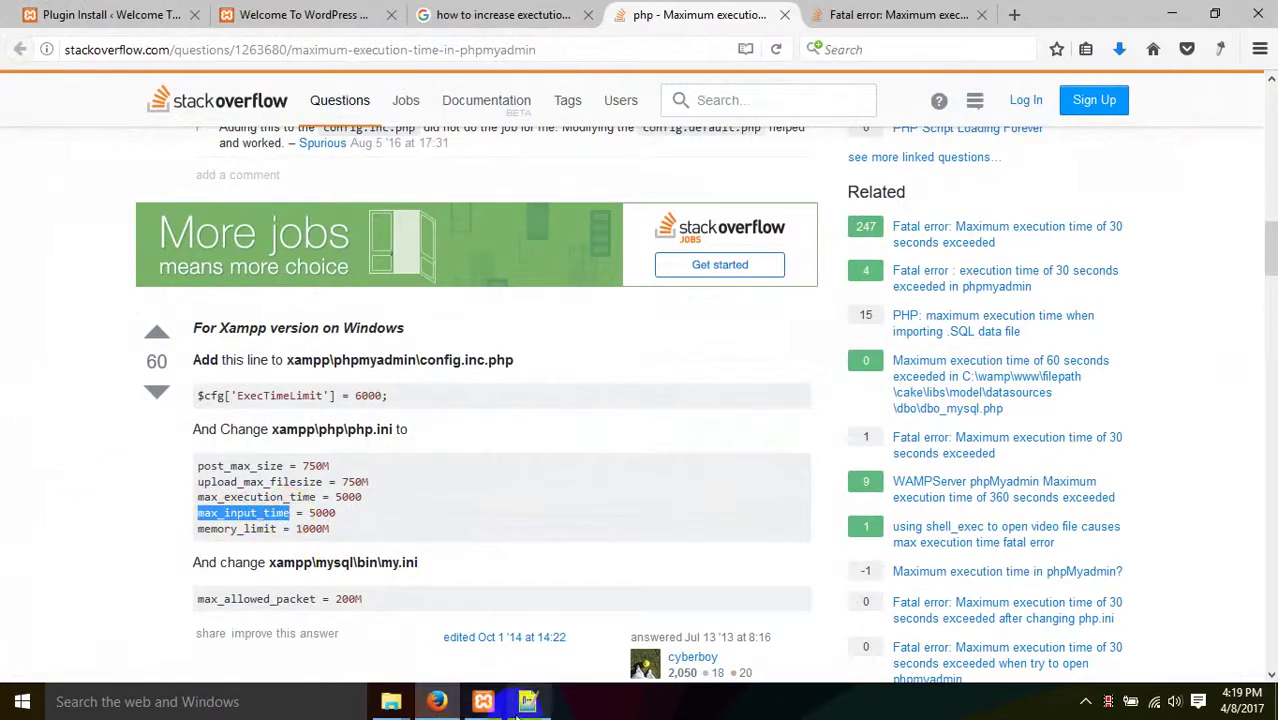
{"action": "left_click", "coordinate": [527, 701]}
{"action": "left_click", "coordinate": [580, 262]}
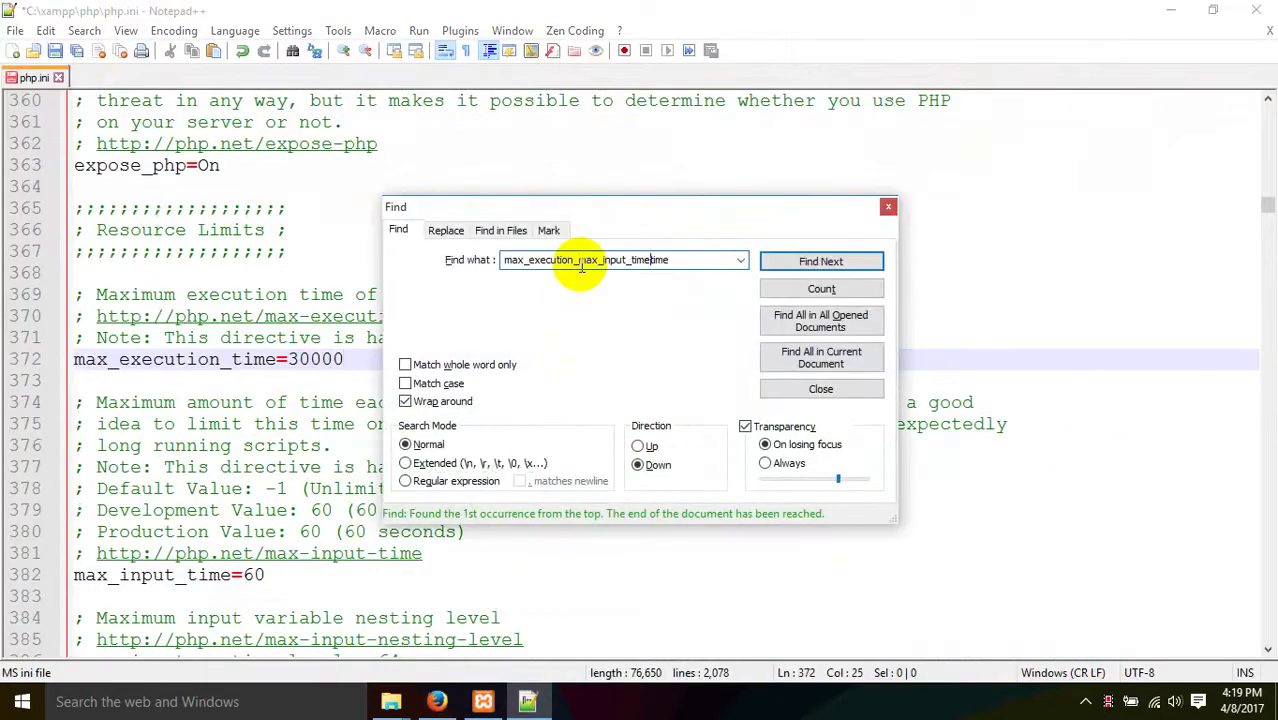
{"action": "key", "text": "ctrl+a"}
{"action": "key", "text": "ctrl+v"}
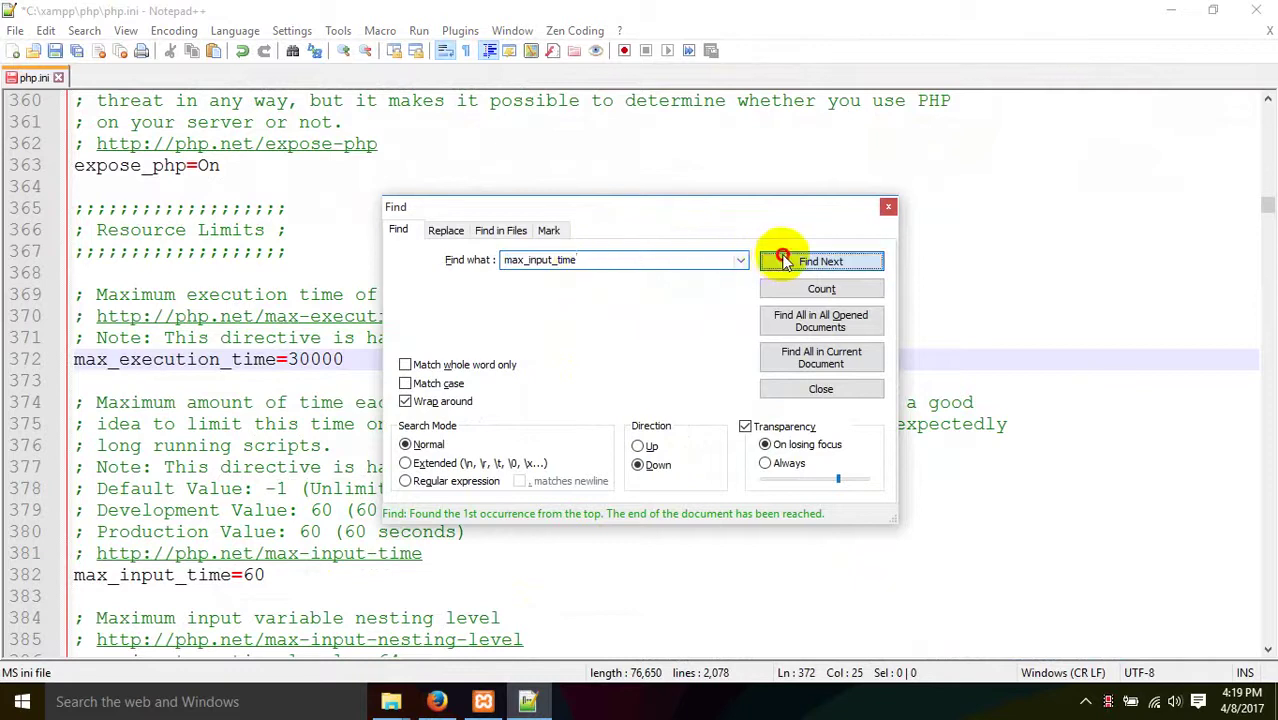
{"action": "left_click", "coordinate": [785, 260]}
{"action": "double_click", "coordinate": [250, 576]}
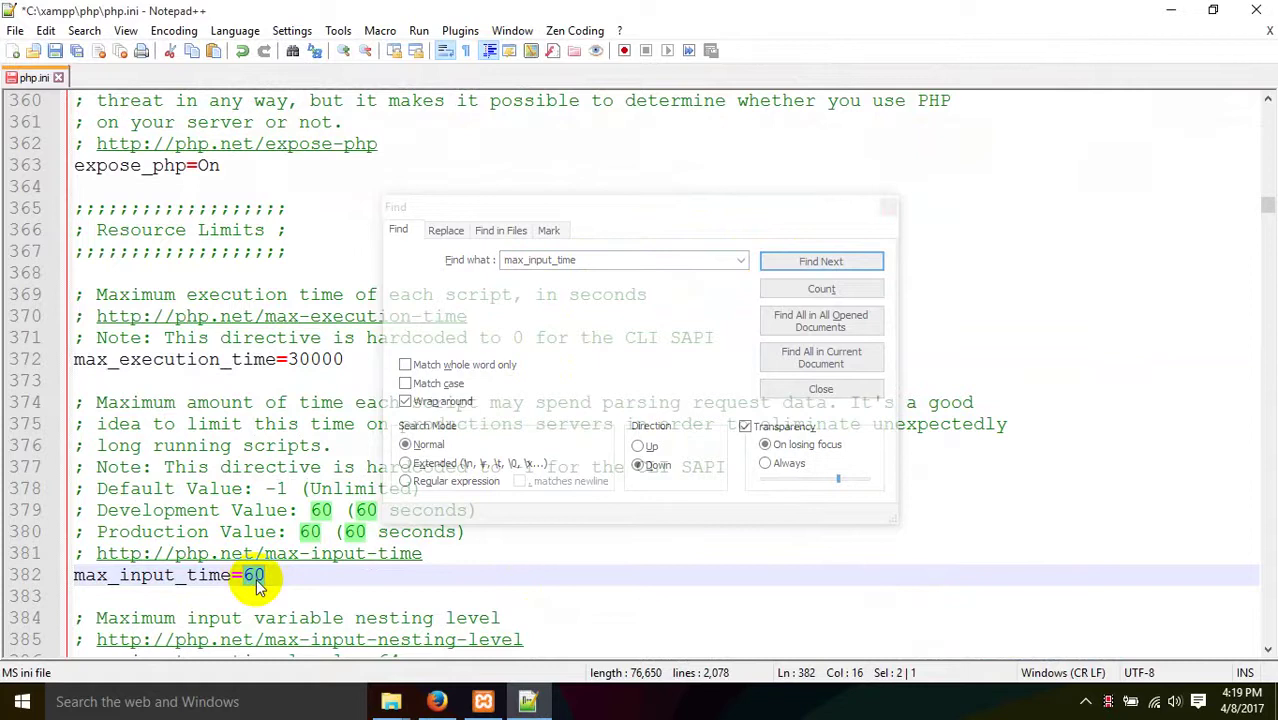
{"action": "left_click", "coordinate": [259, 577]}
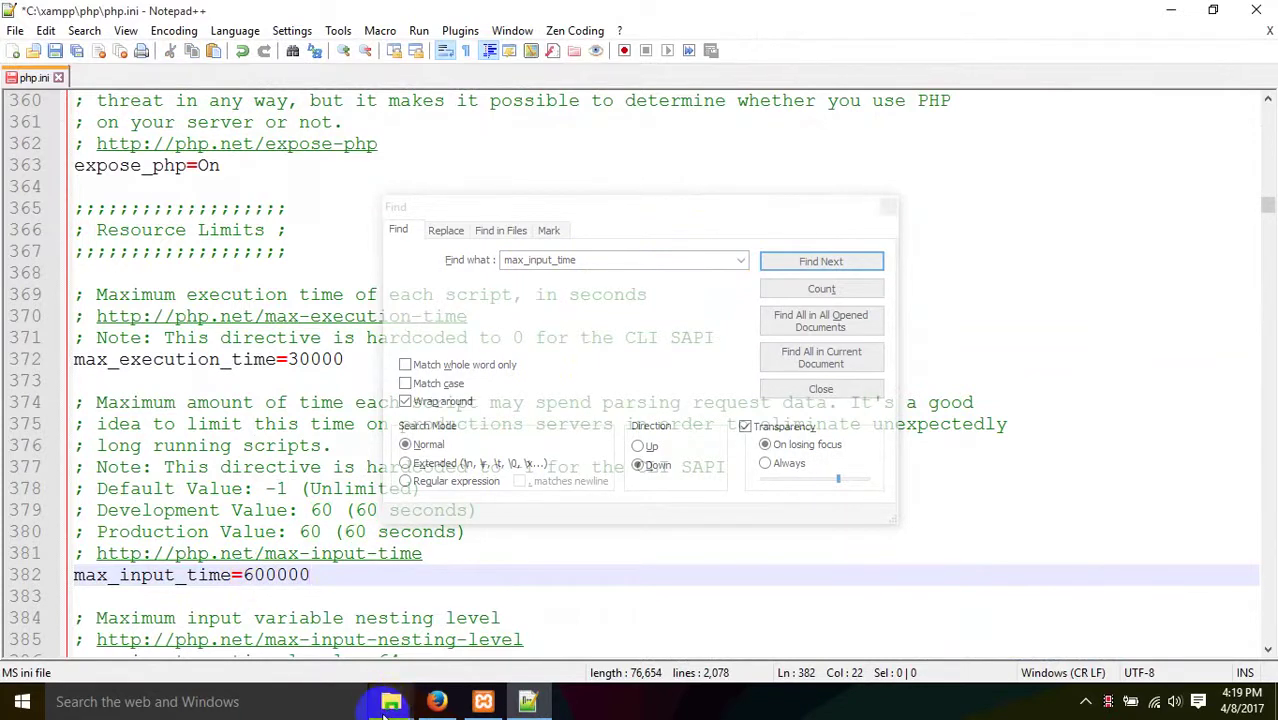
{"action": "mouse_move", "coordinate": [455, 699]}
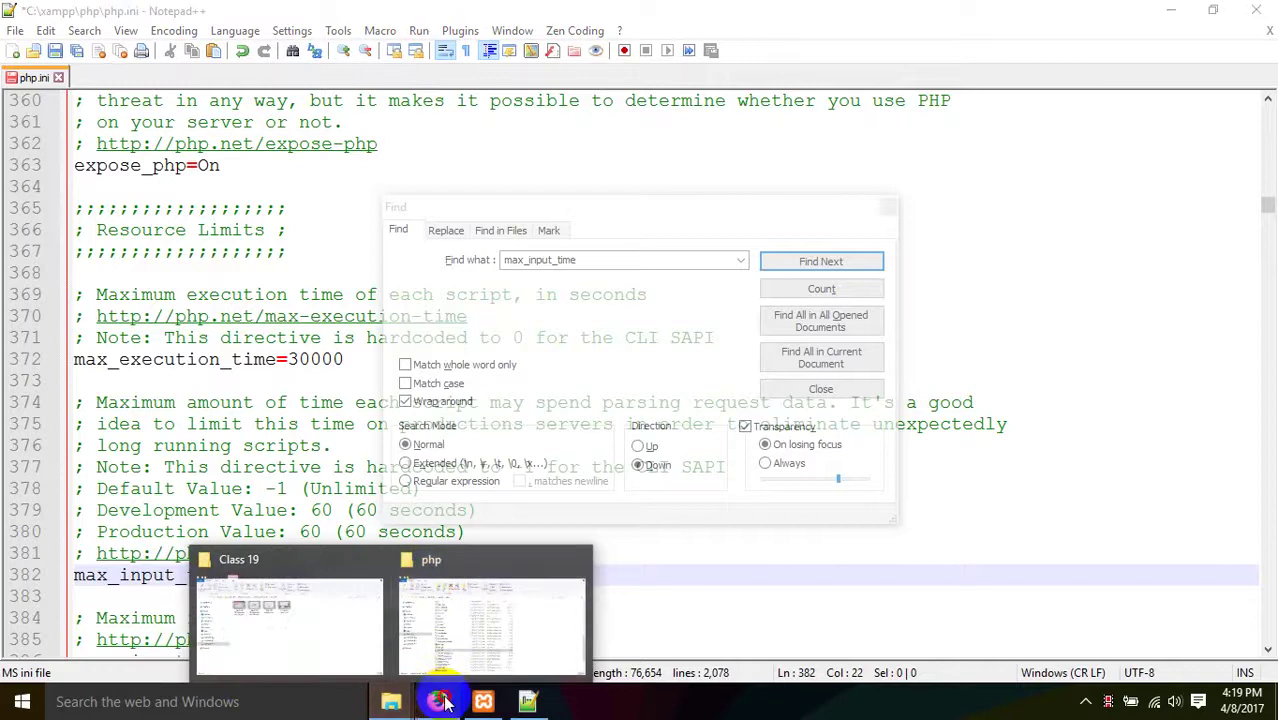
{"action": "left_click", "coordinate": [444, 600]}
- Find memory_limit on line 393 and raise it from 128M to 1000M, saving php.ini
{"action": "left_click_drag", "start_coordinate": [196, 528], "coordinate": [283, 526]}
{"action": "key", "text": "ctrl+c"}
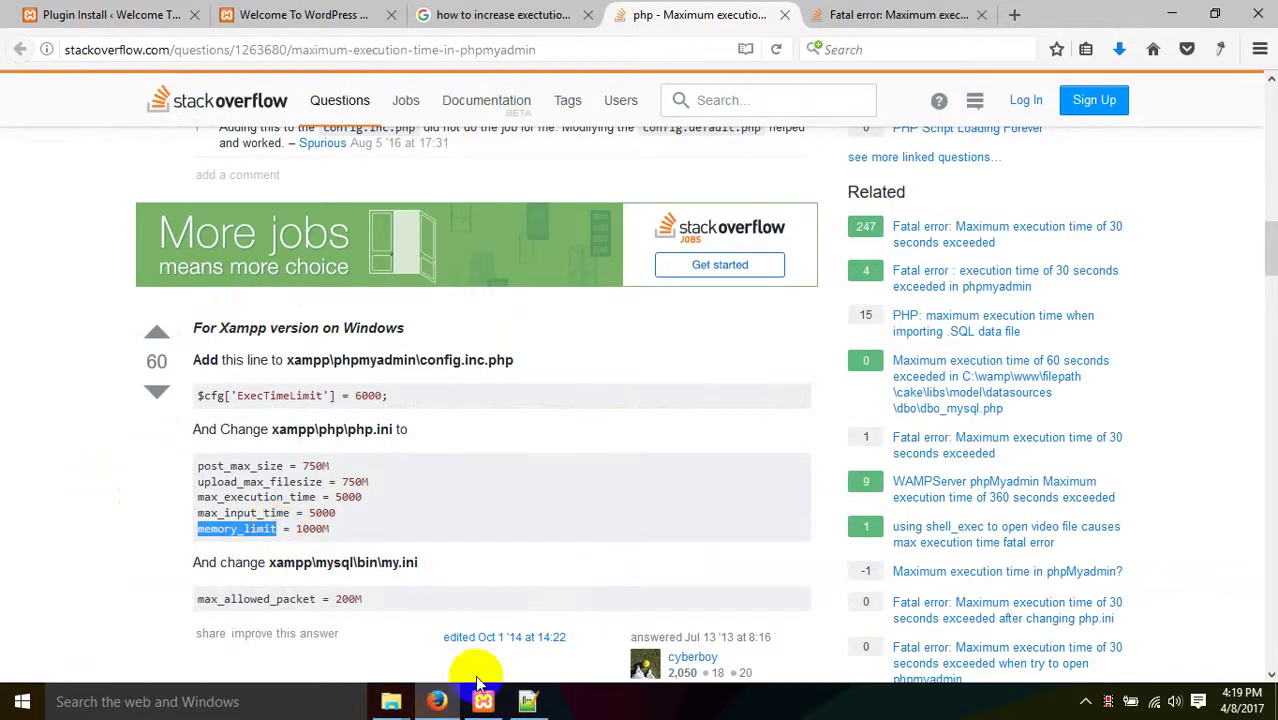
{"action": "left_click", "coordinate": [528, 700]}
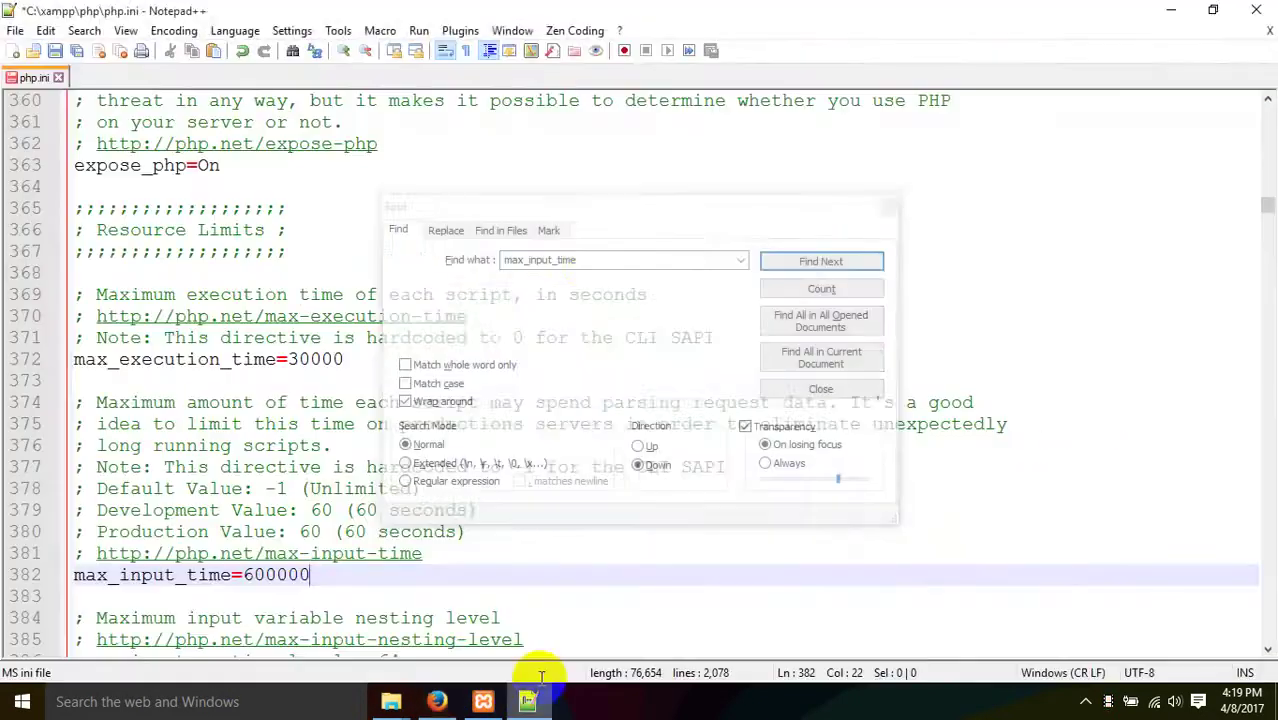
{"action": "left_click", "coordinate": [590, 263]}
{"action": "key", "text": "ctrl+v"}
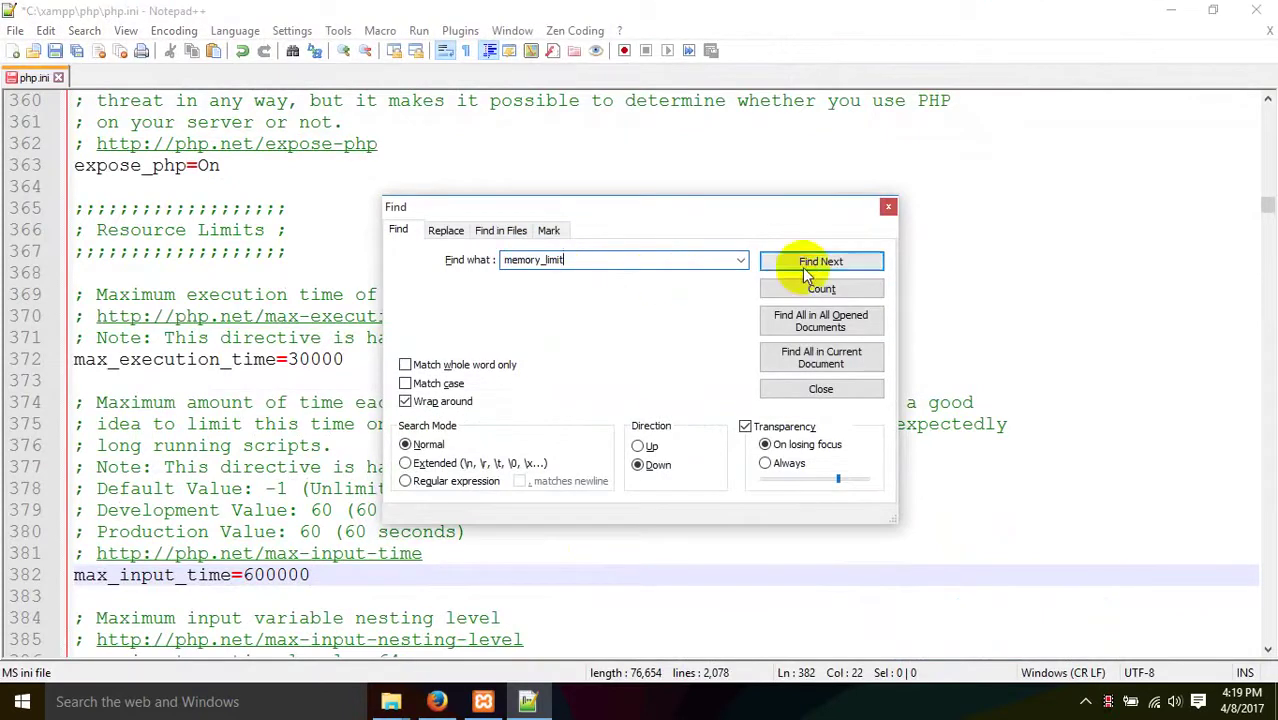
{"action": "left_click", "coordinate": [821, 261]}
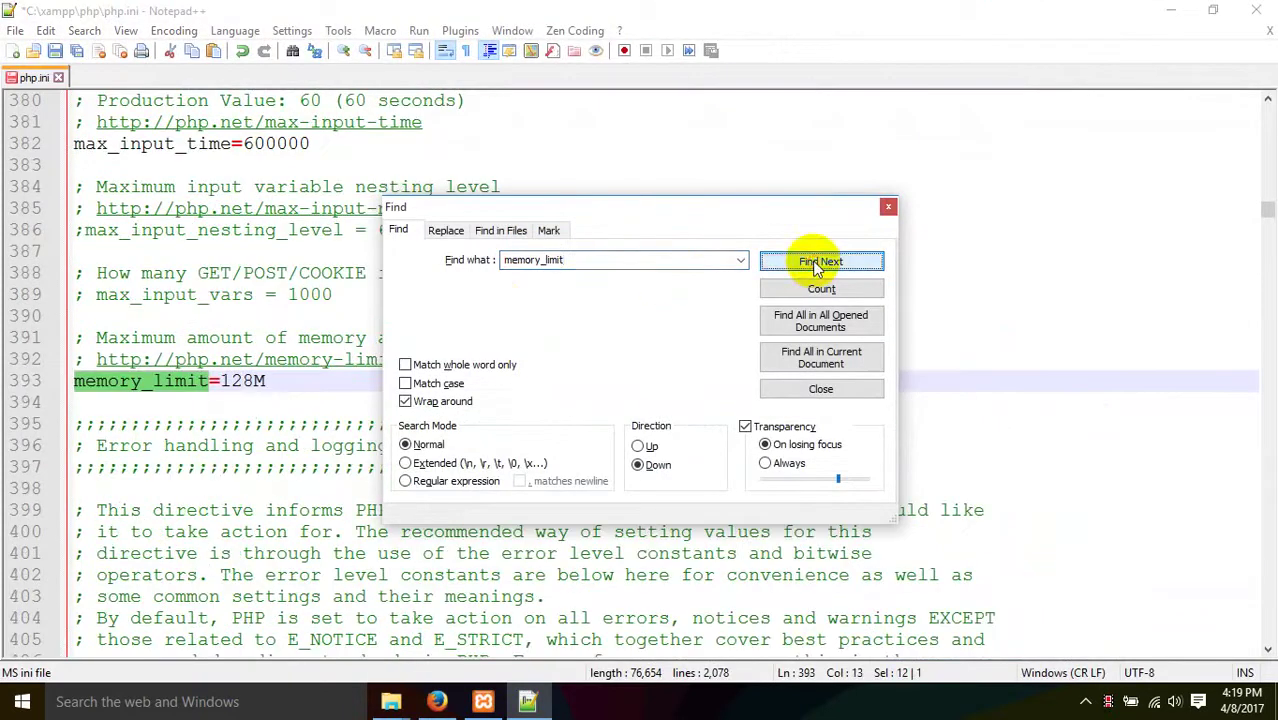
{"action": "left_click", "coordinate": [437, 701]}
{"action": "left_click", "coordinate": [527, 701]}
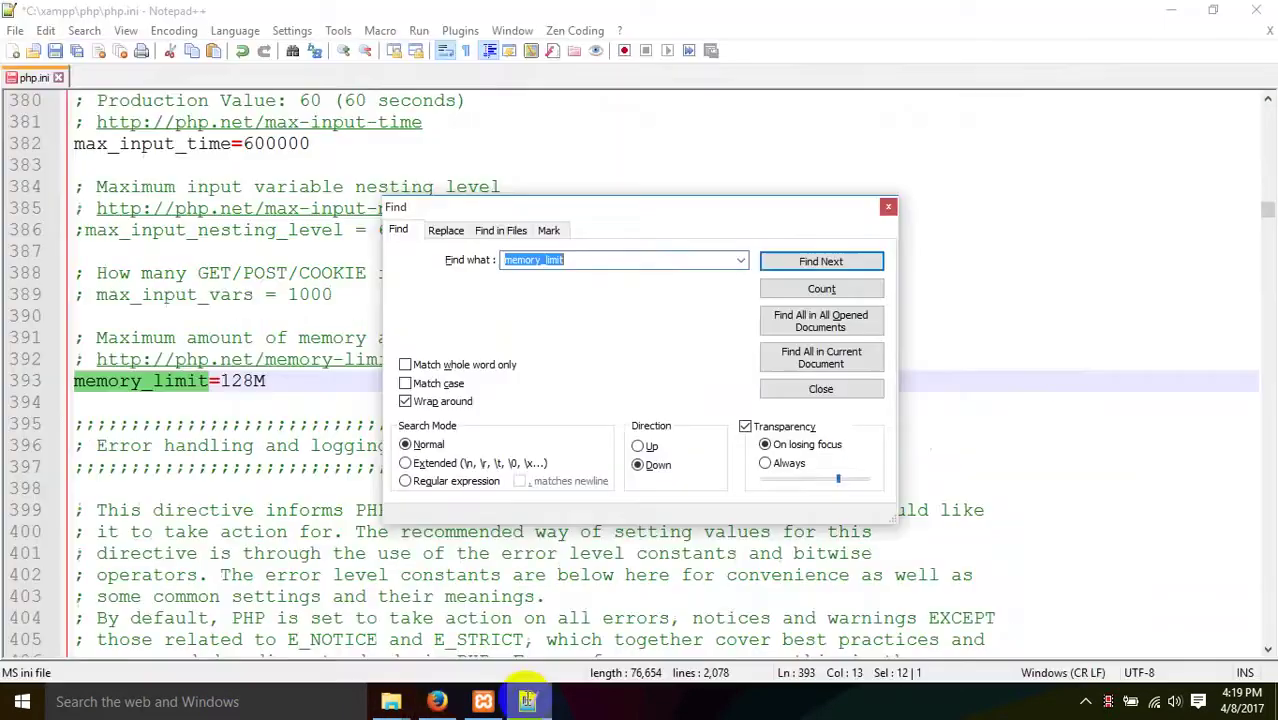
{"action": "left_click", "coordinate": [243, 383]}
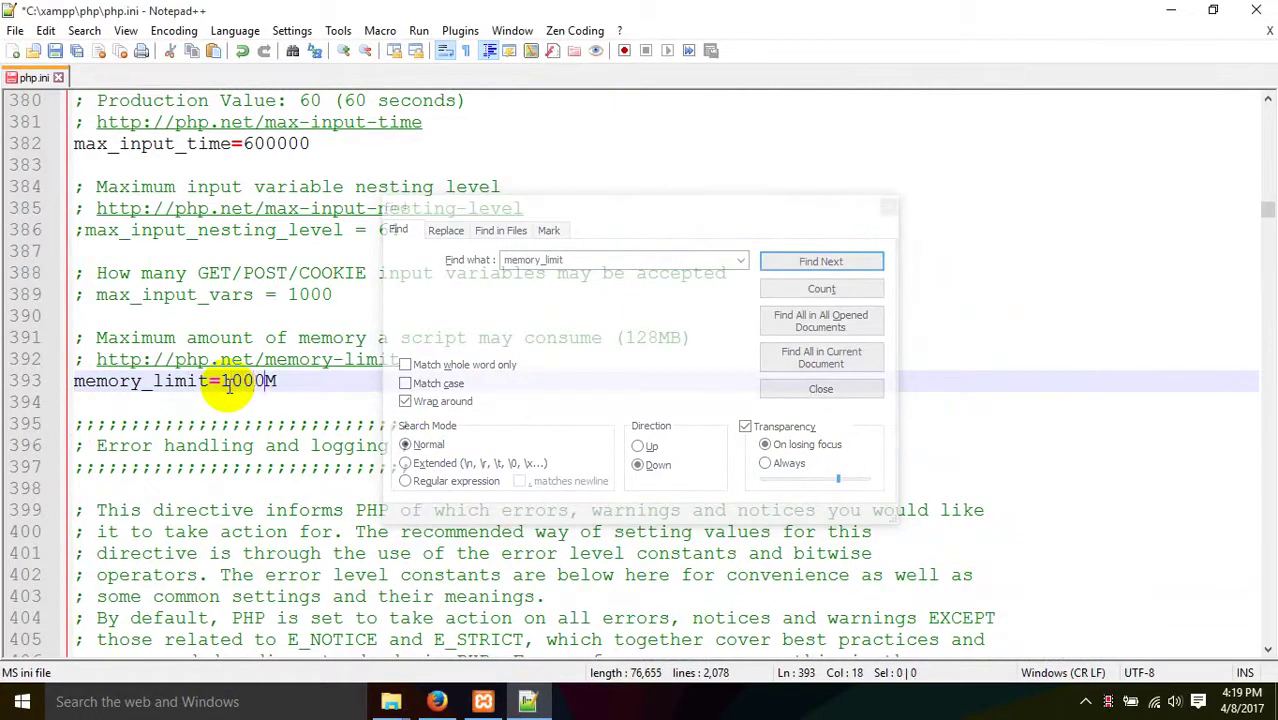
{"action": "left_click", "coordinate": [887, 208]}
{"action": "left_click", "coordinate": [580, 212]}
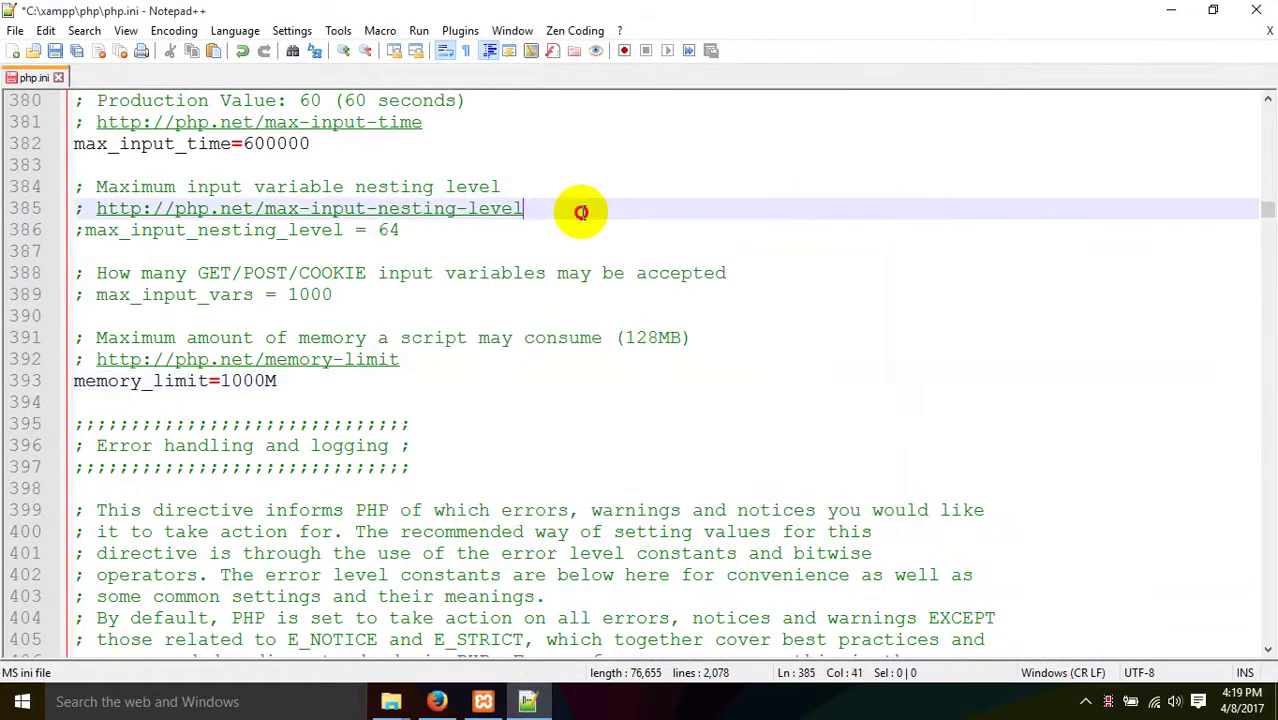
- Stop and restart the Apache and MySQL servers in the XAMPP Control Panel
{"action": "left_click", "coordinate": [483, 701]}
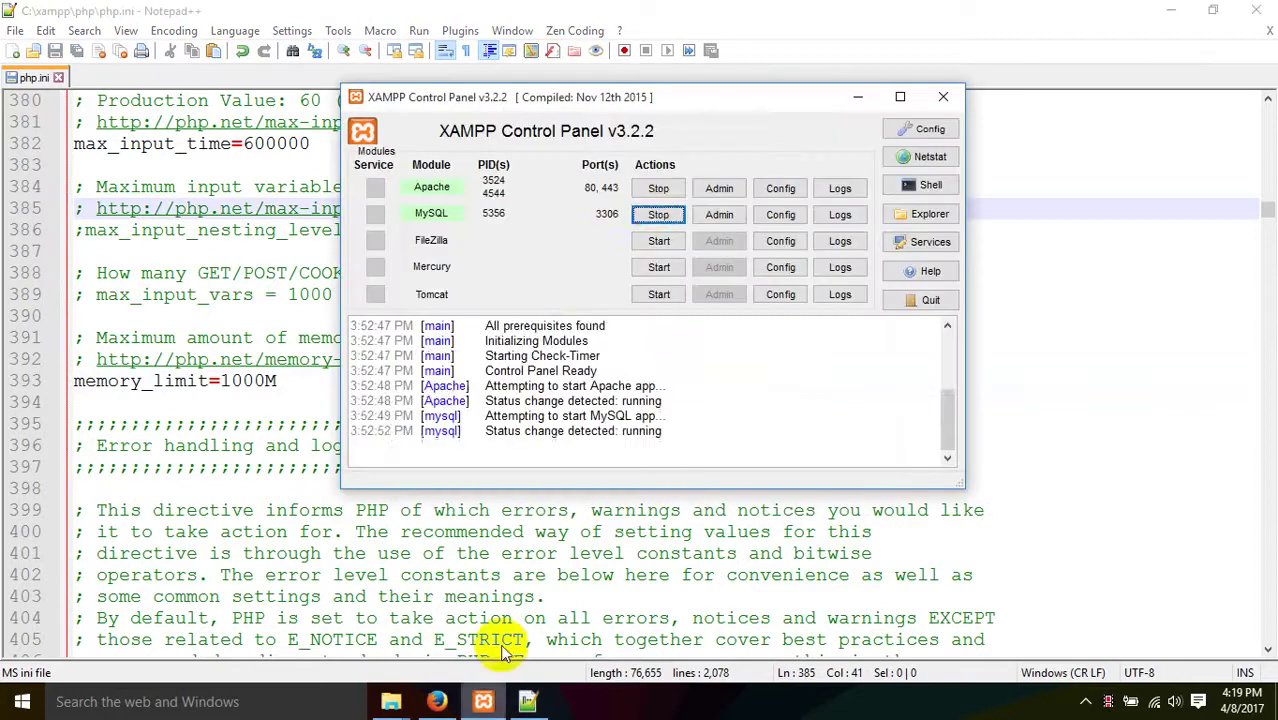
{"action": "left_click", "coordinate": [658, 188]}
{"action": "left_click", "coordinate": [658, 216]}
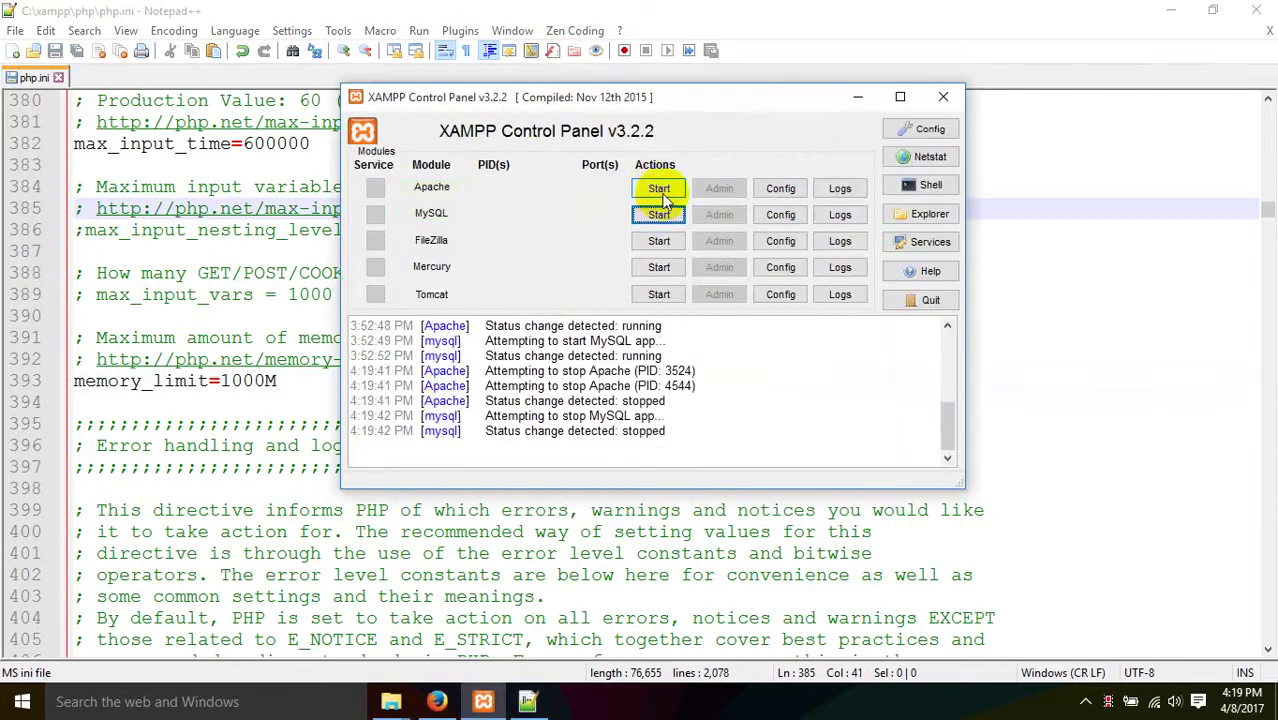
{"action": "left_click", "coordinate": [658, 189]}
{"action": "left_click", "coordinate": [658, 216]}
- Reload the Plugin Install tab in Firefox so the WPide 2.4.0 installation runs again
{"action": "left_click", "coordinate": [200, 336]}
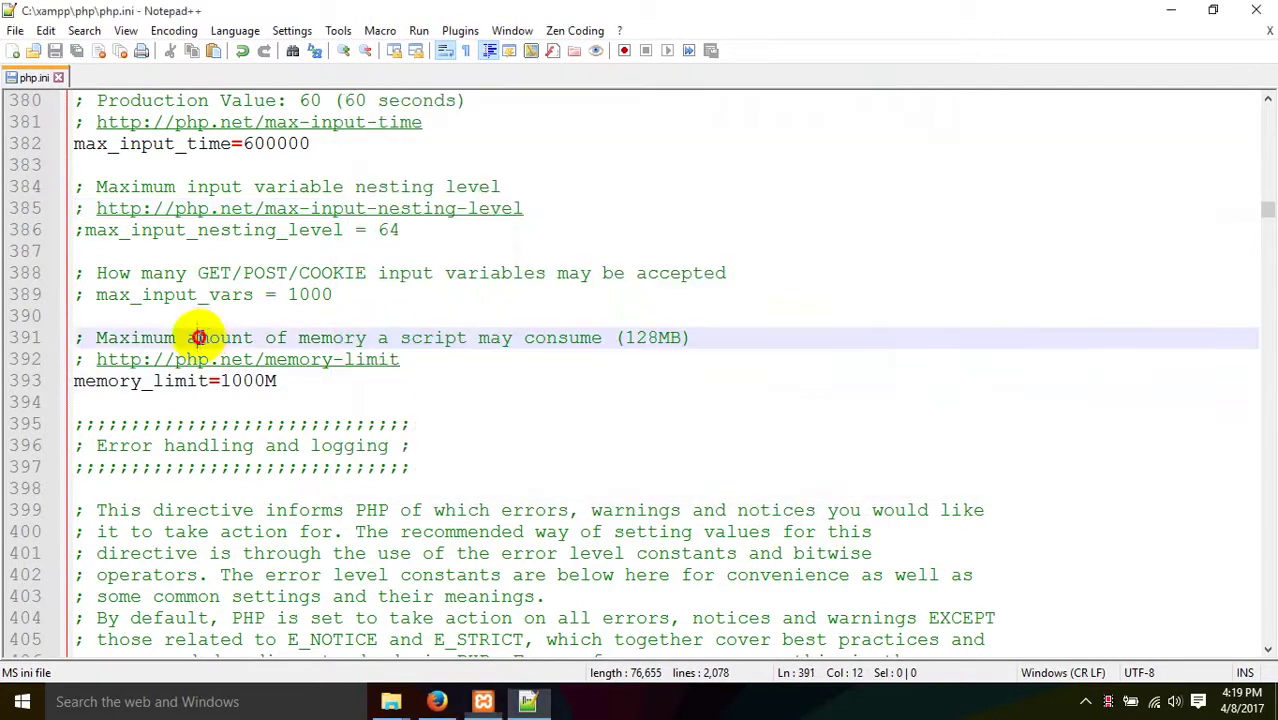
{"action": "left_click", "coordinate": [437, 701]}
{"action": "left_click", "coordinate": [340, 14]}
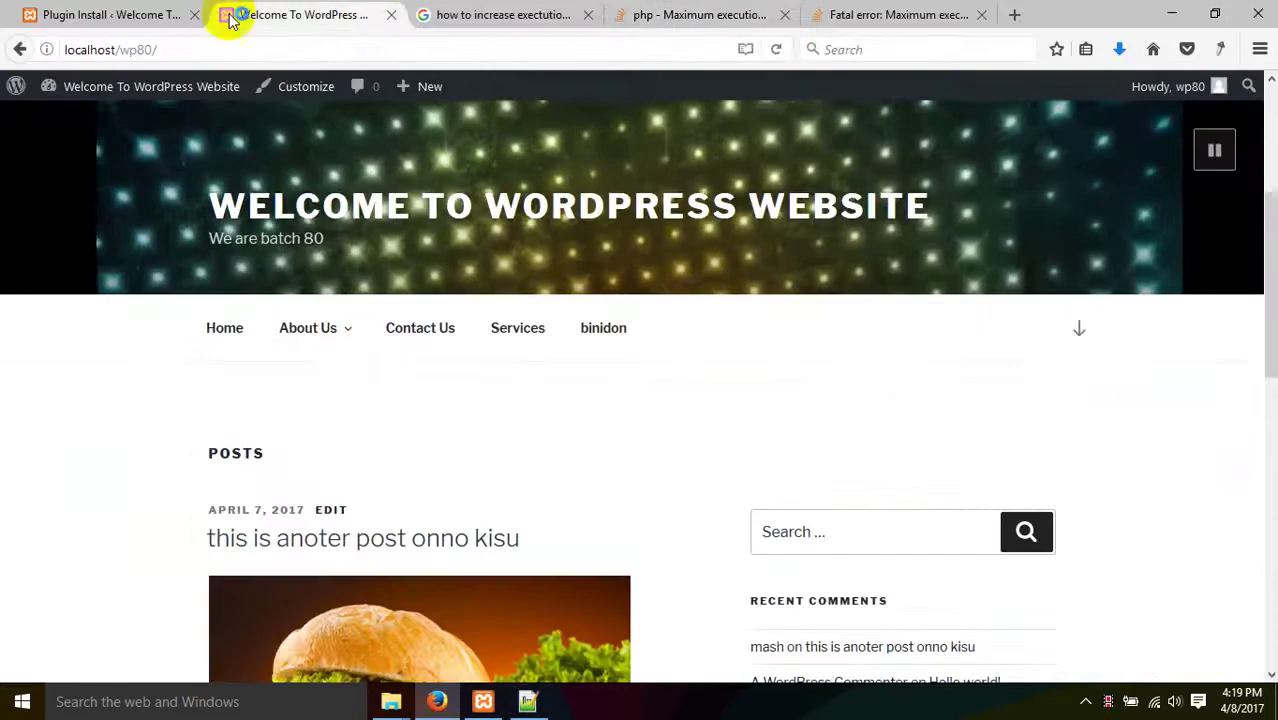
{"action": "left_click", "coordinate": [160, 14]}
{"action": "right_click", "coordinate": [339, 254]}
{"action": "left_click", "coordinate": [456, 274]}
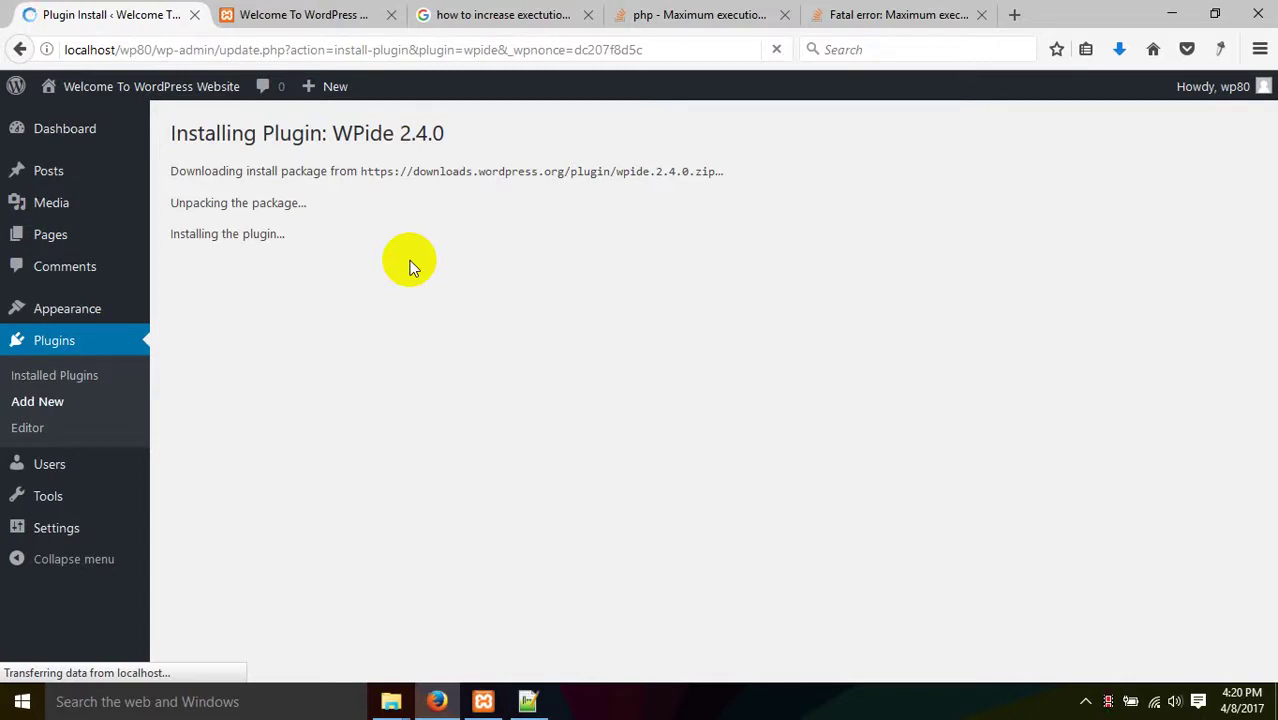
- Activate the freshly installed WPide 2.4.0 and confirm it shows as active on the Plugins page
{"action": "double_click", "coordinate": [350, 140]}
{"action": "left_click", "coordinate": [428, 140]}
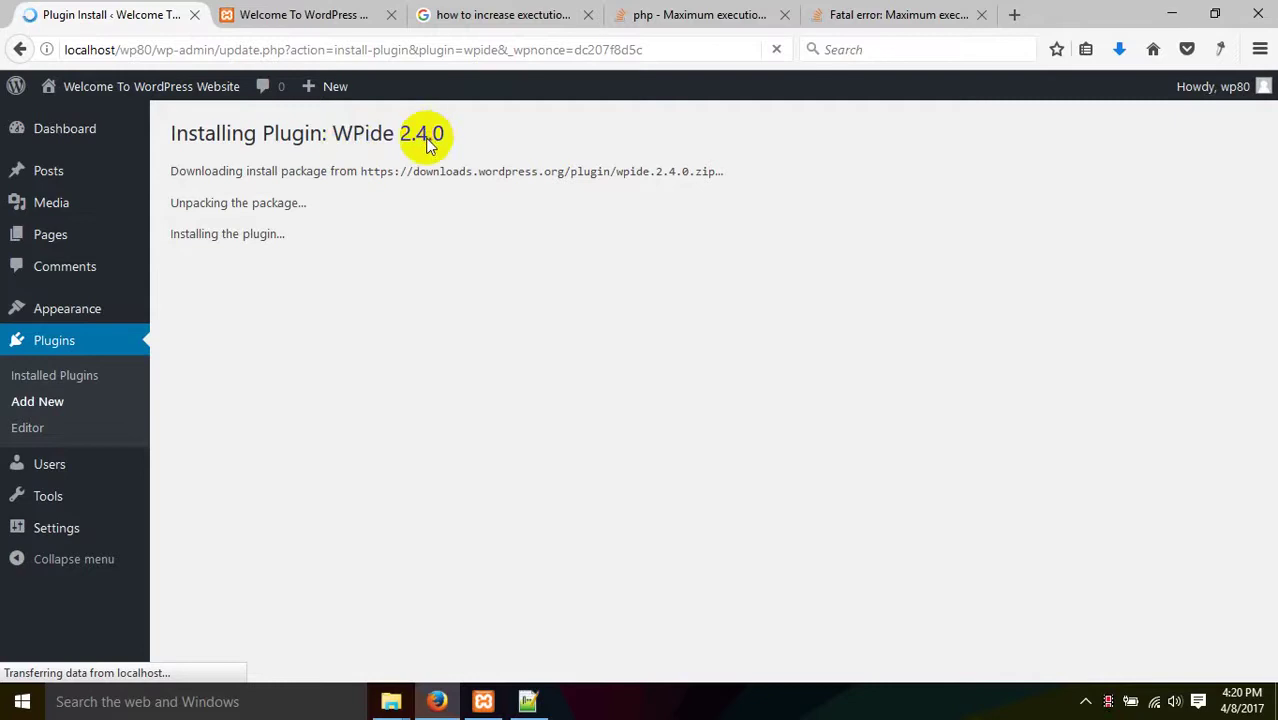
{"action": "left_click_drag", "start_coordinate": [431, 140], "coordinate": [177, 146]}
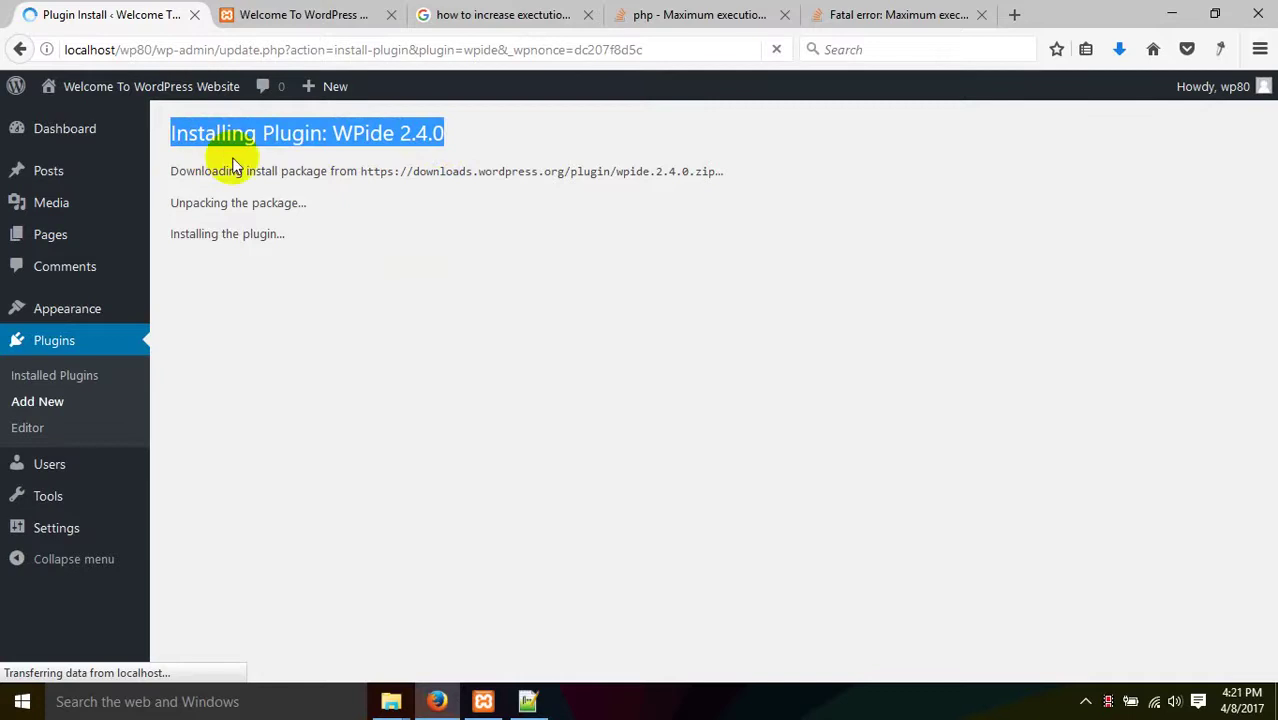
{"action": "left_click", "coordinate": [275, 174]}
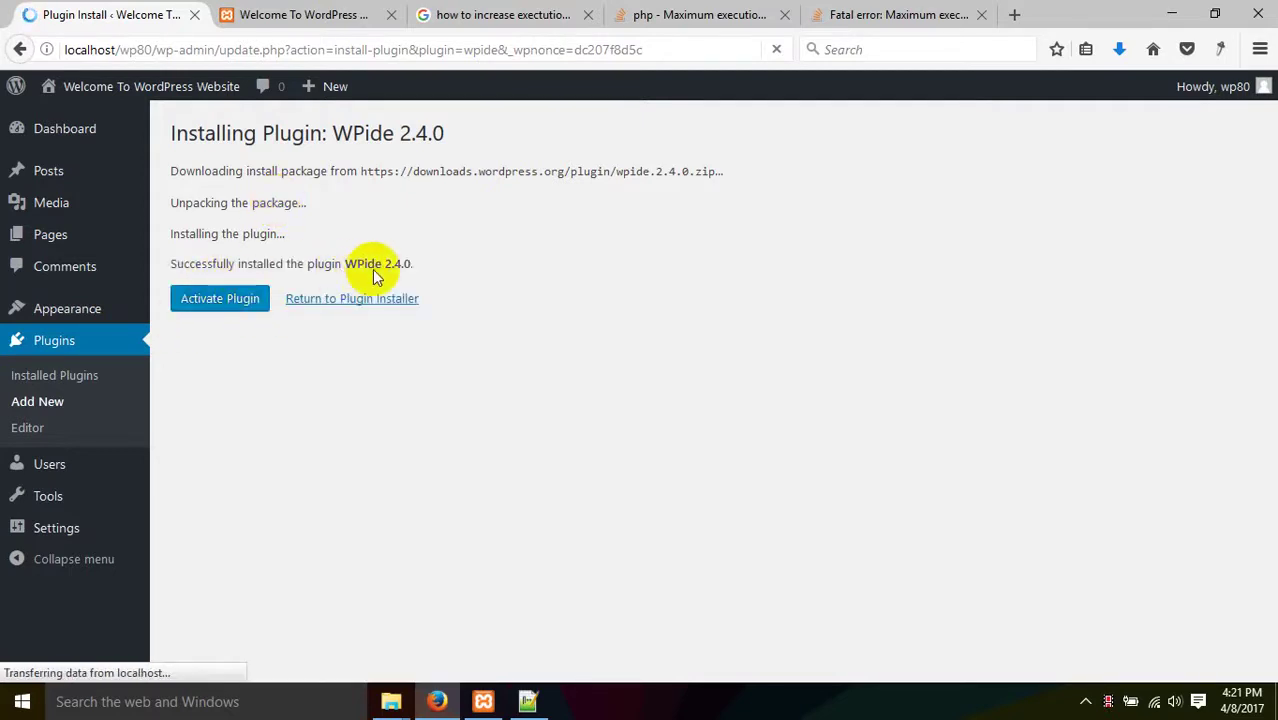
{"action": "left_click", "coordinate": [229, 300]}
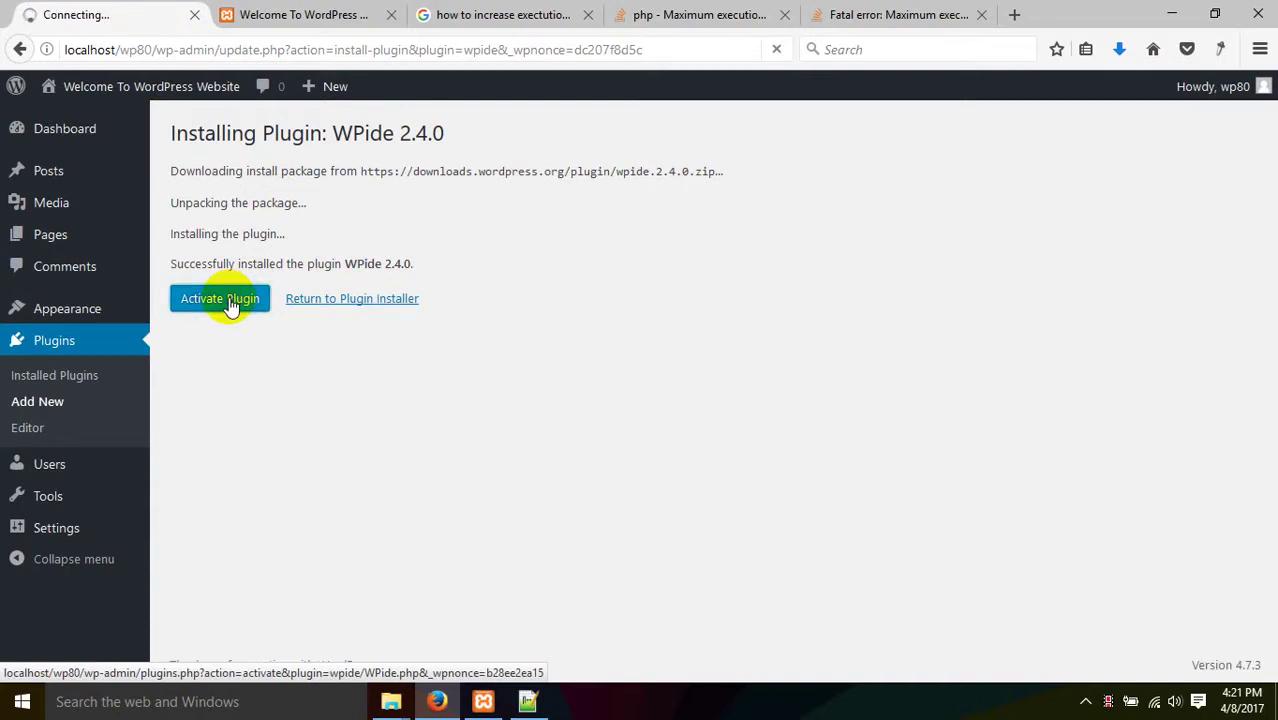
{"action": "left_click", "coordinate": [252, 15]}
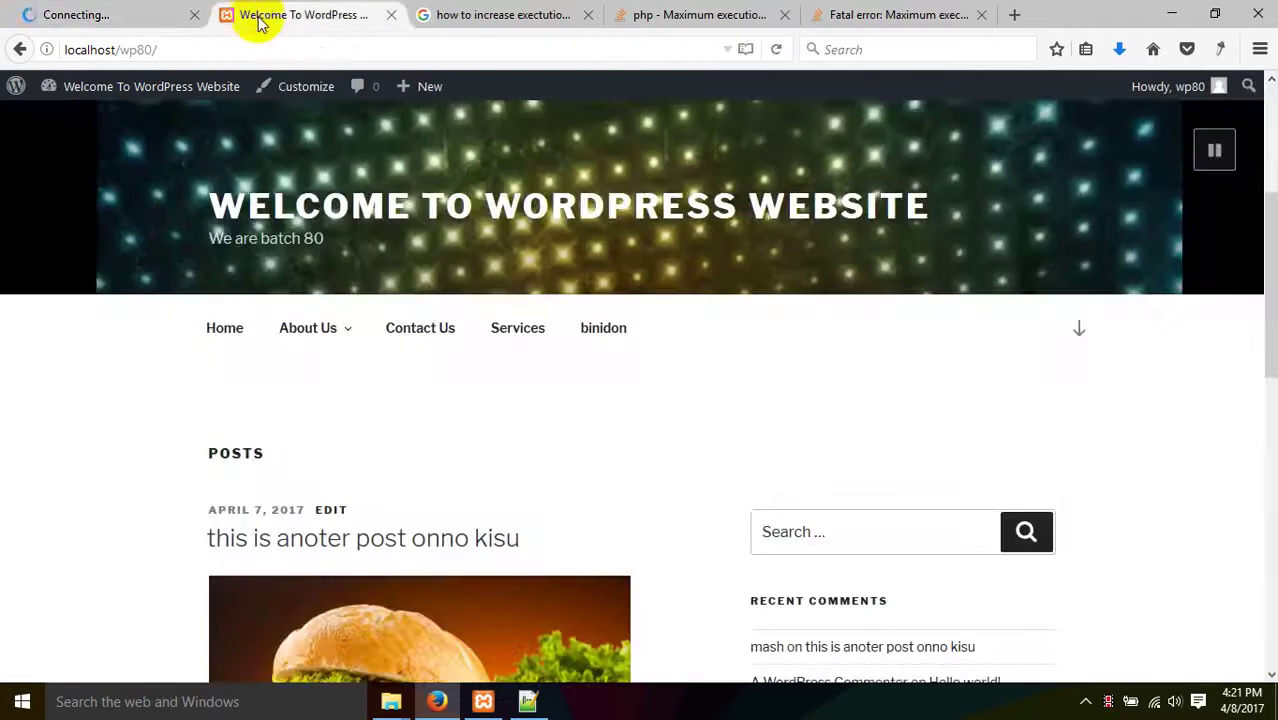
{"action": "left_click", "coordinate": [160, 14]}
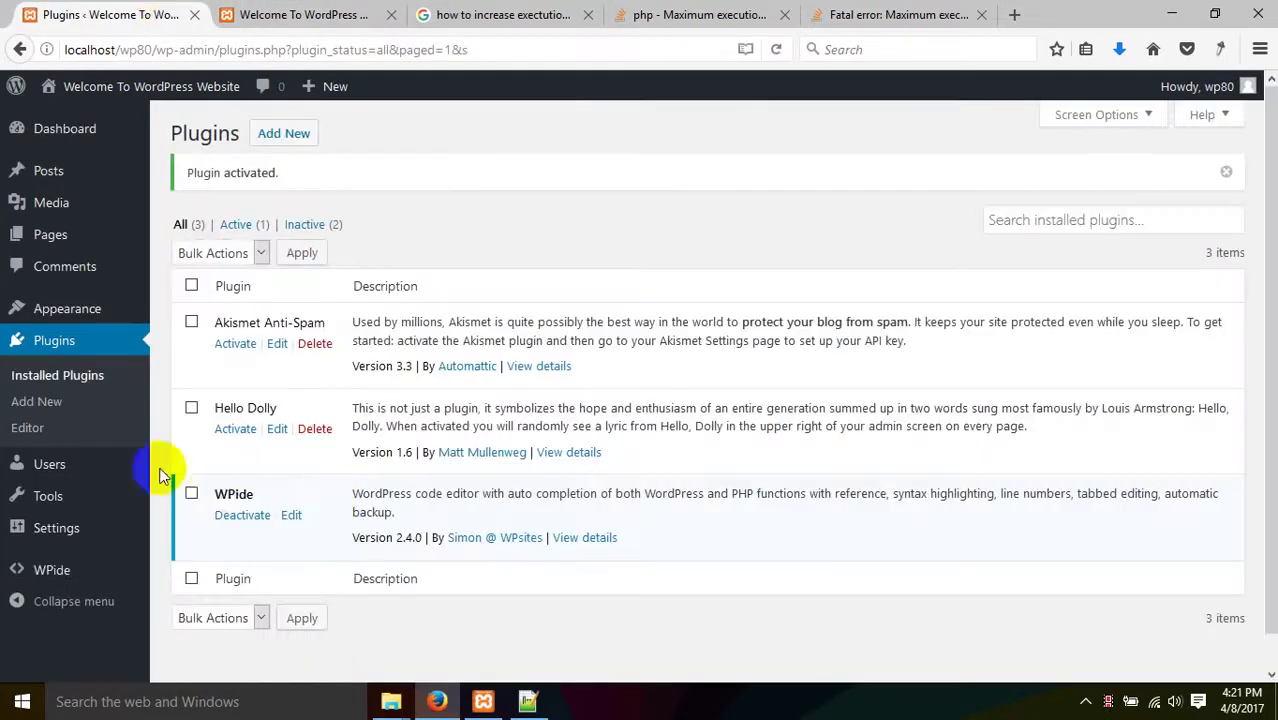
{"action": "scroll", "coordinate": [140, 490], "scroll_direction": "down", "scroll_amount": 1}
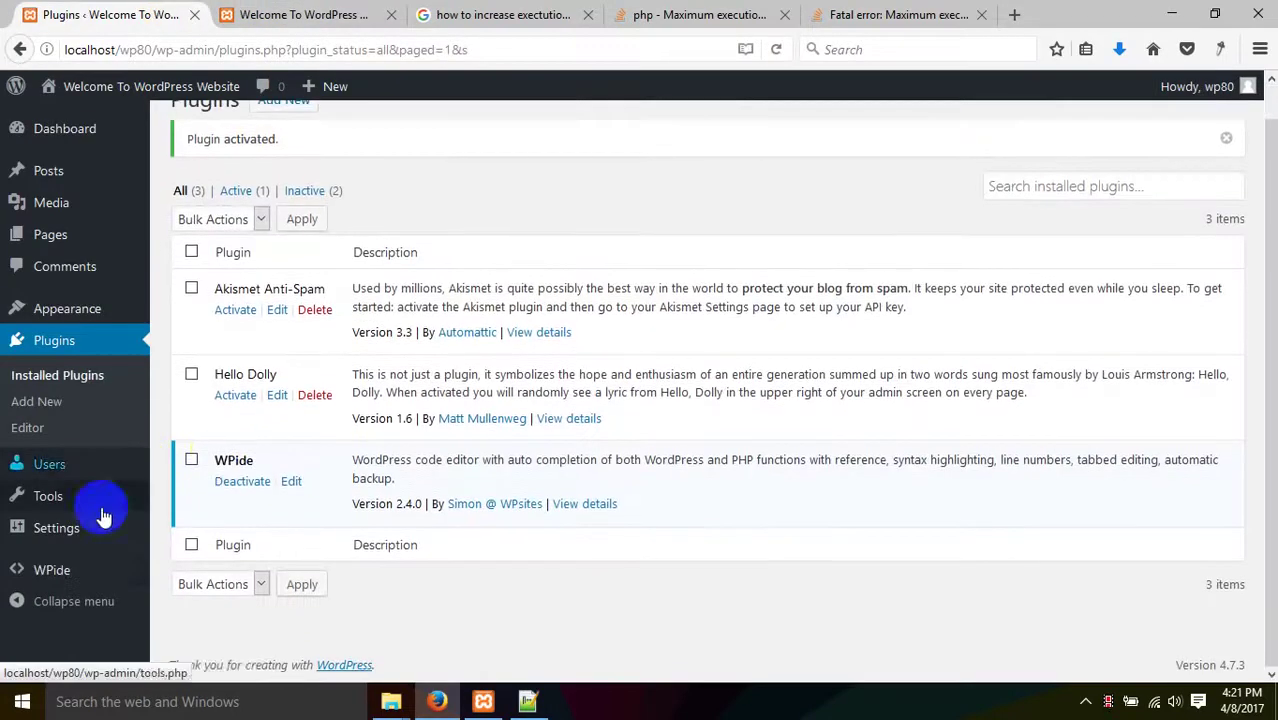
- Open themes > twentyseventeen > functions.php in the WPide editor
{"action": "left_click", "coordinate": [96, 581]}
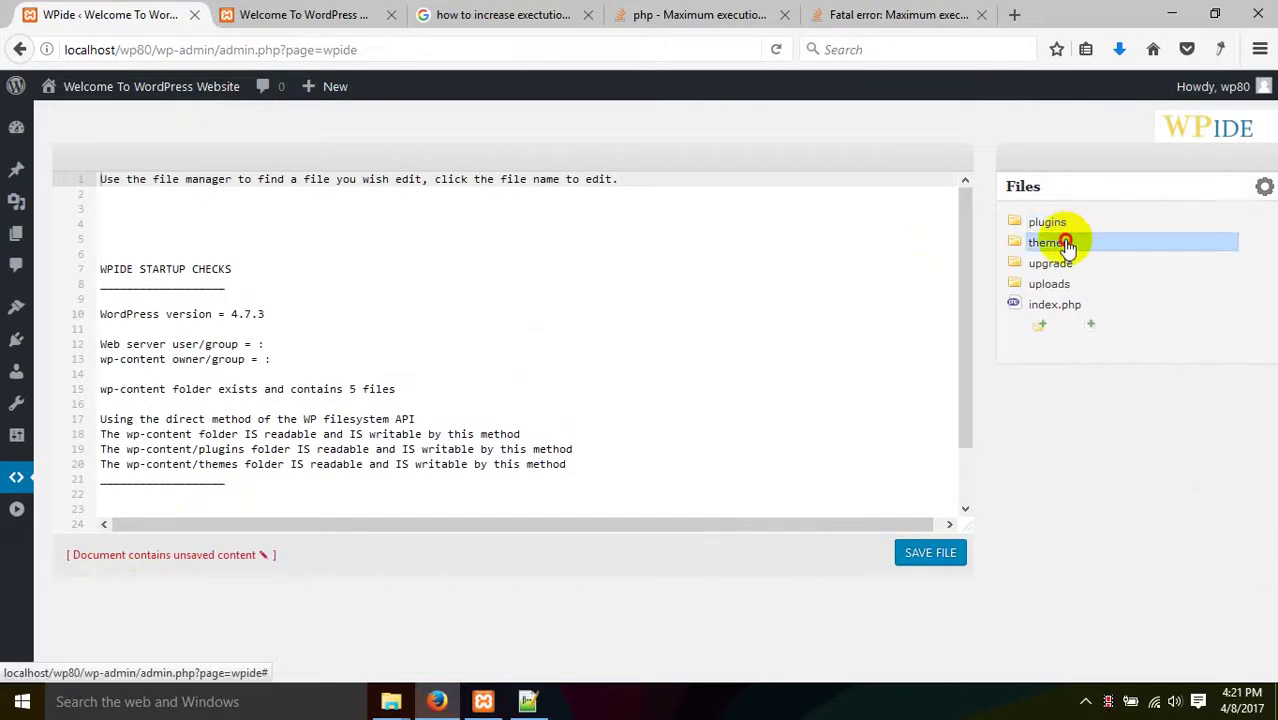
{"action": "left_click", "coordinate": [1066, 246]}
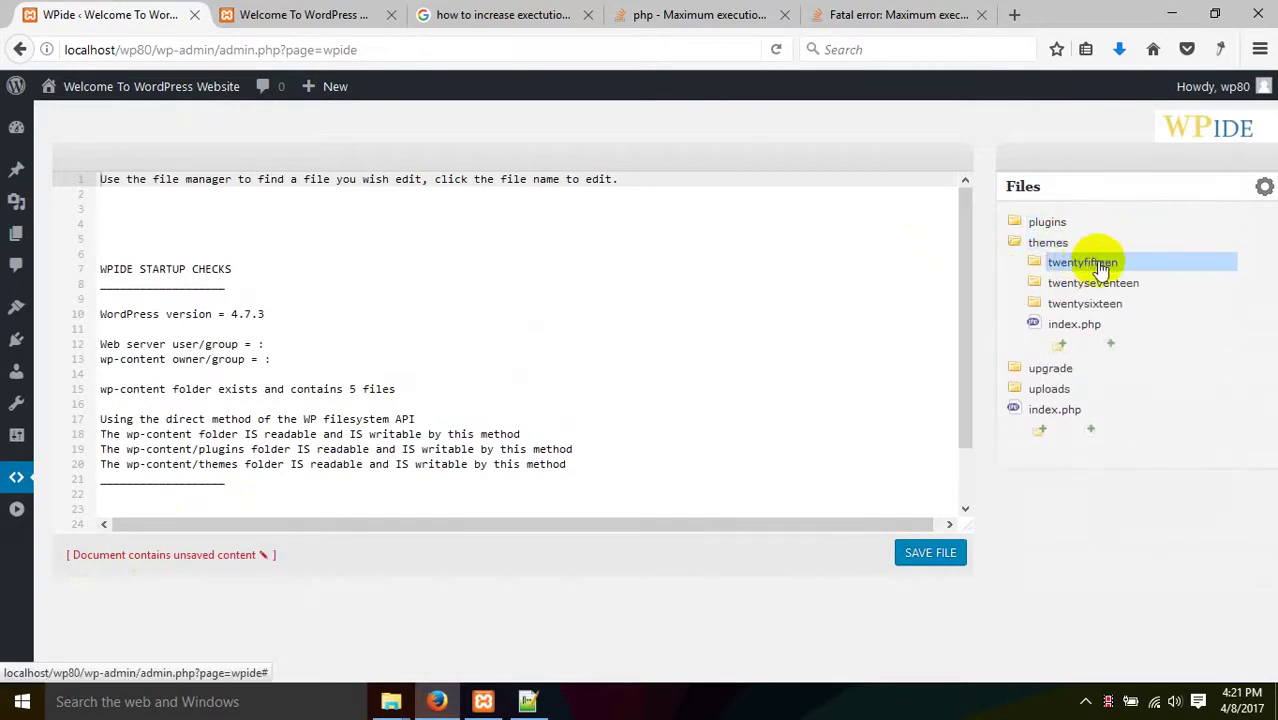
{"action": "left_click", "coordinate": [1127, 282]}
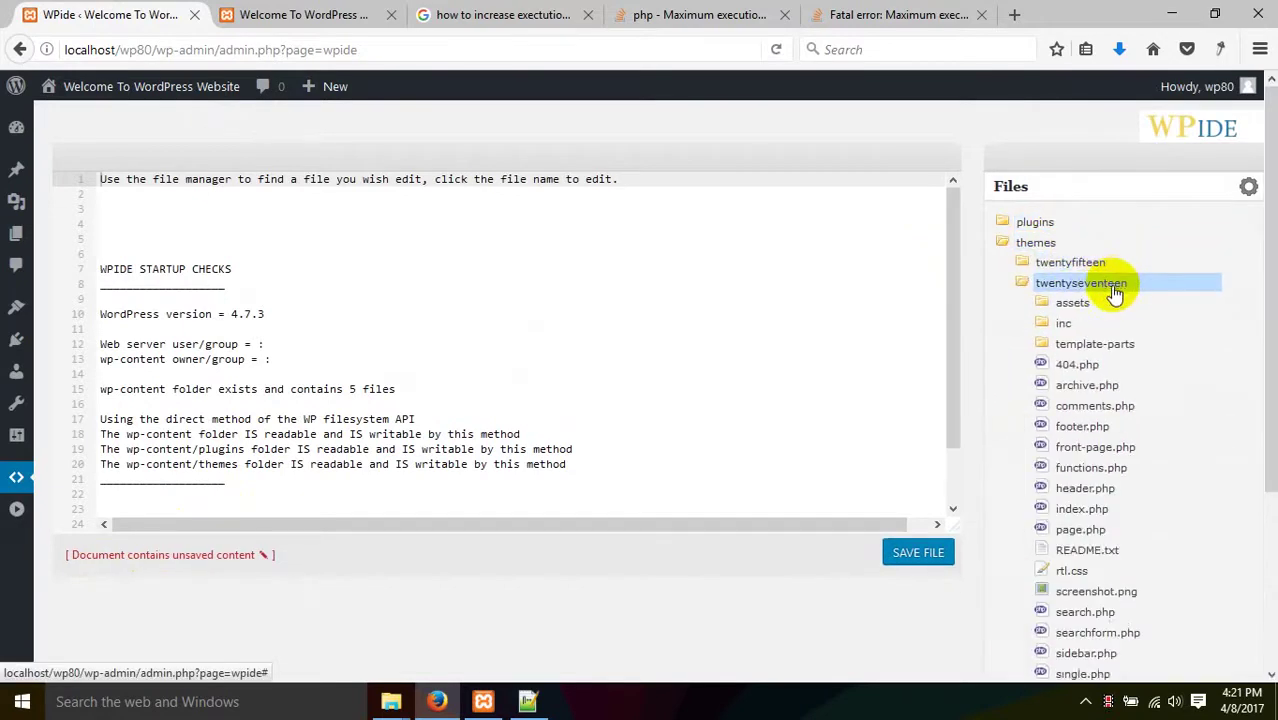
{"action": "scroll", "coordinate": [1118, 350], "scroll_direction": "down", "scroll_amount": 4}
{"action": "left_click", "coordinate": [1118, 226]}
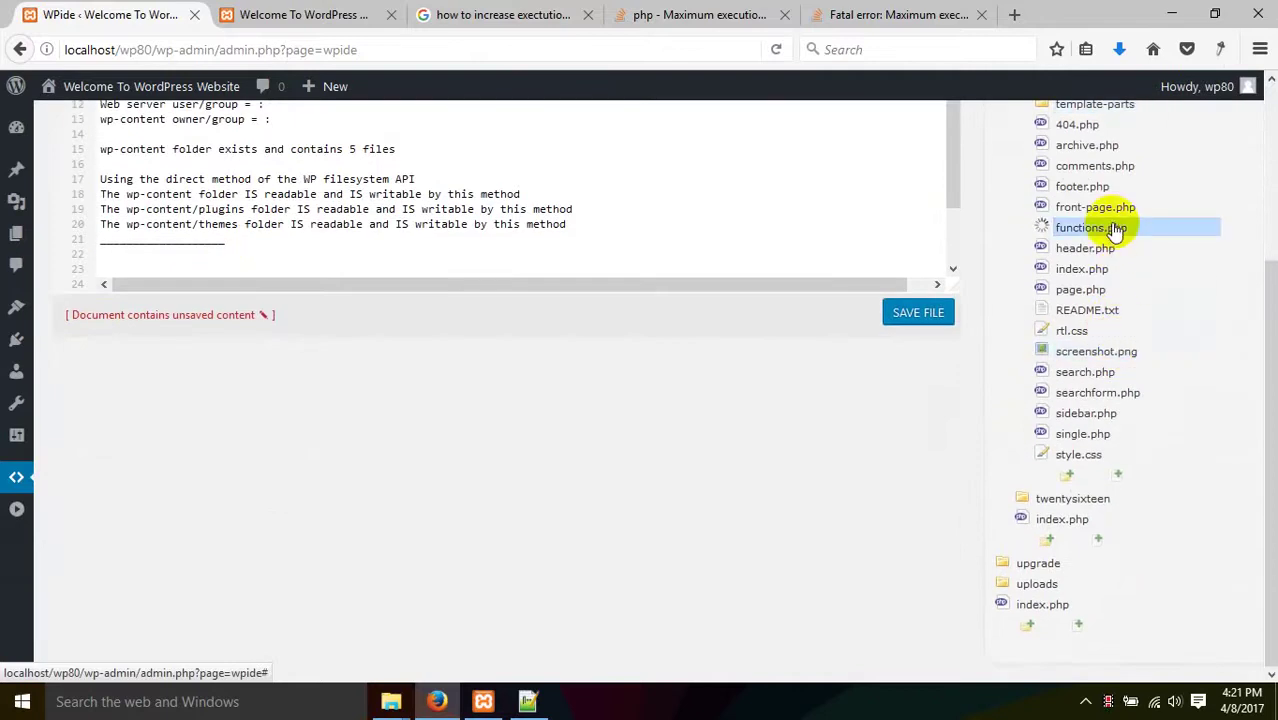
{"action": "scroll", "coordinate": [1057, 283], "scroll_direction": "up", "scroll_amount": 4}
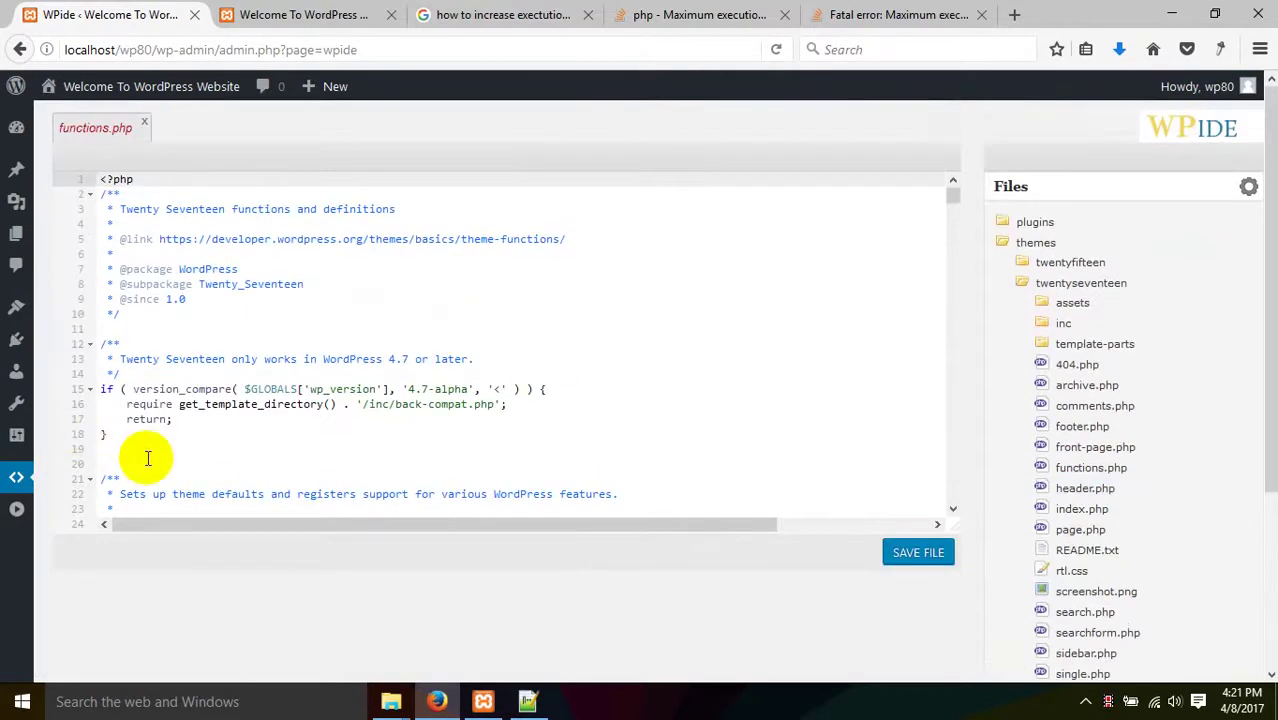
- Type 'amamr motna valo ajke' on line 20 and save, triggering a parse error
{"action": "left_click", "coordinate": [185, 449]}
{"action": "key", "text": "Down"}
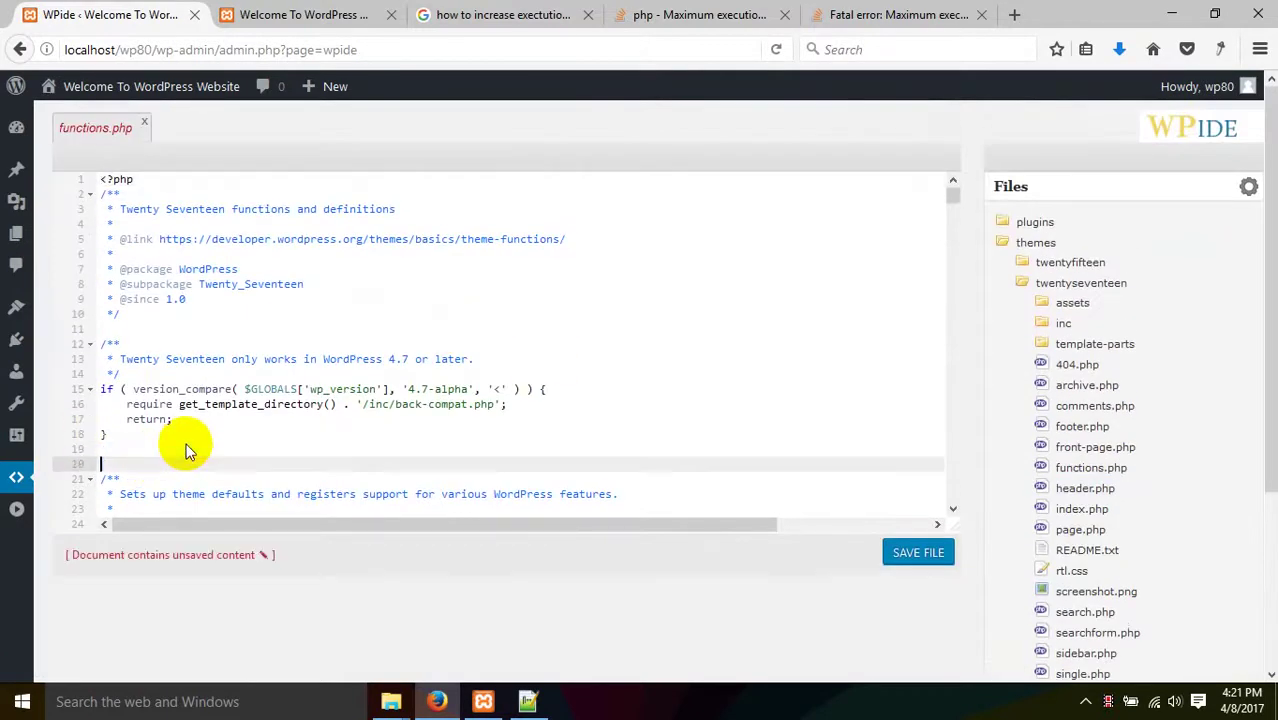
{"action": "type", "text": "amamr motna valo ajke"}
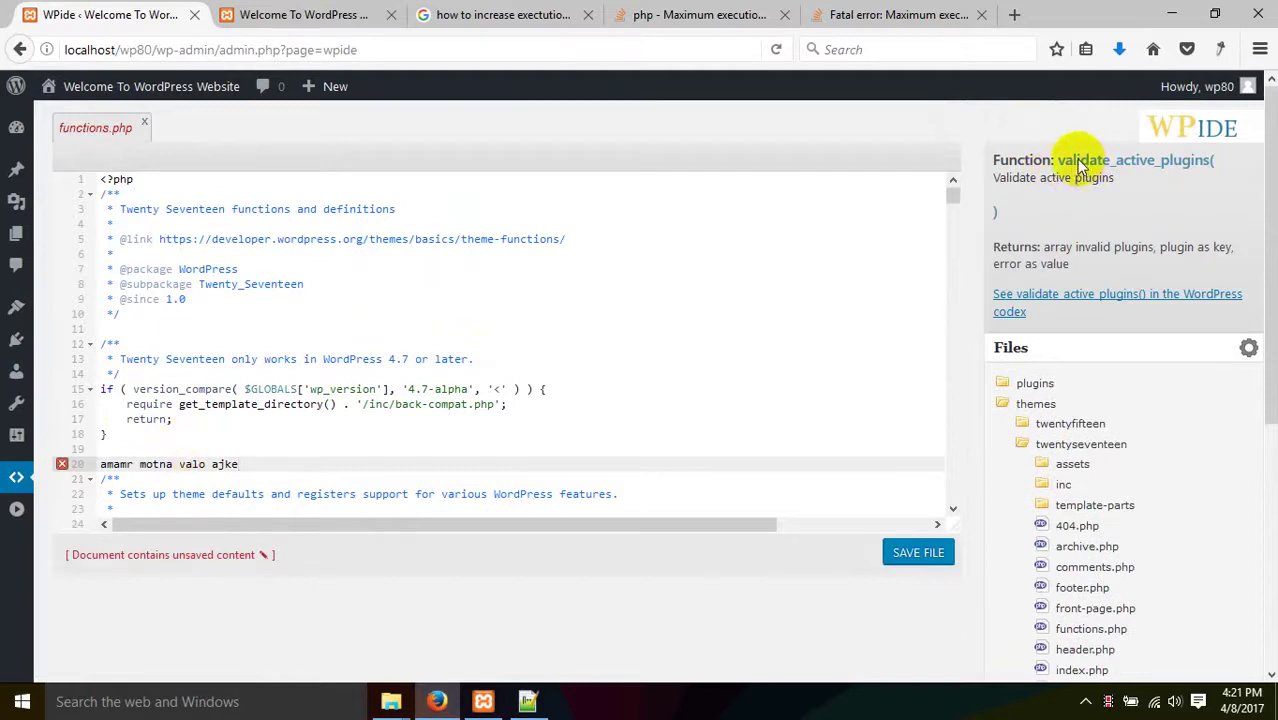
{"action": "left_click", "coordinate": [944, 553]}
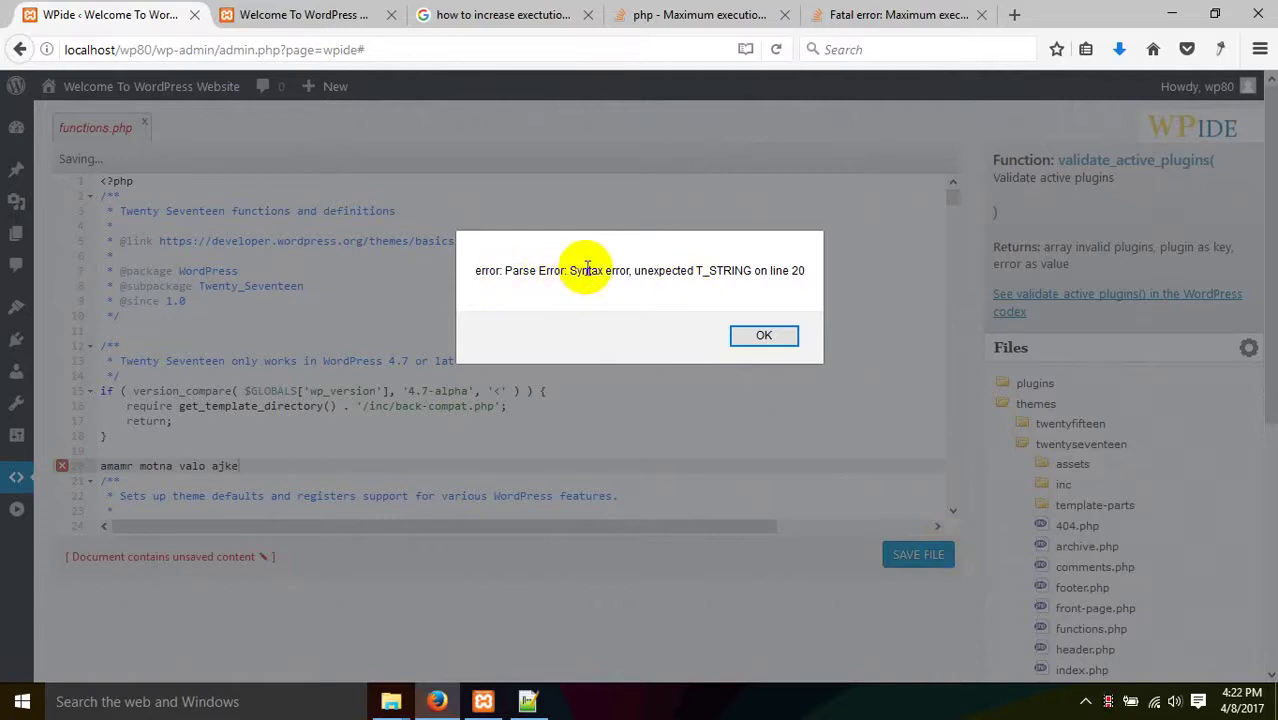
- Delete 'amamr motna valo ajke' from line 20 of functions.php and save it cleanly
{"action": "left_click", "coordinate": [764, 336]}
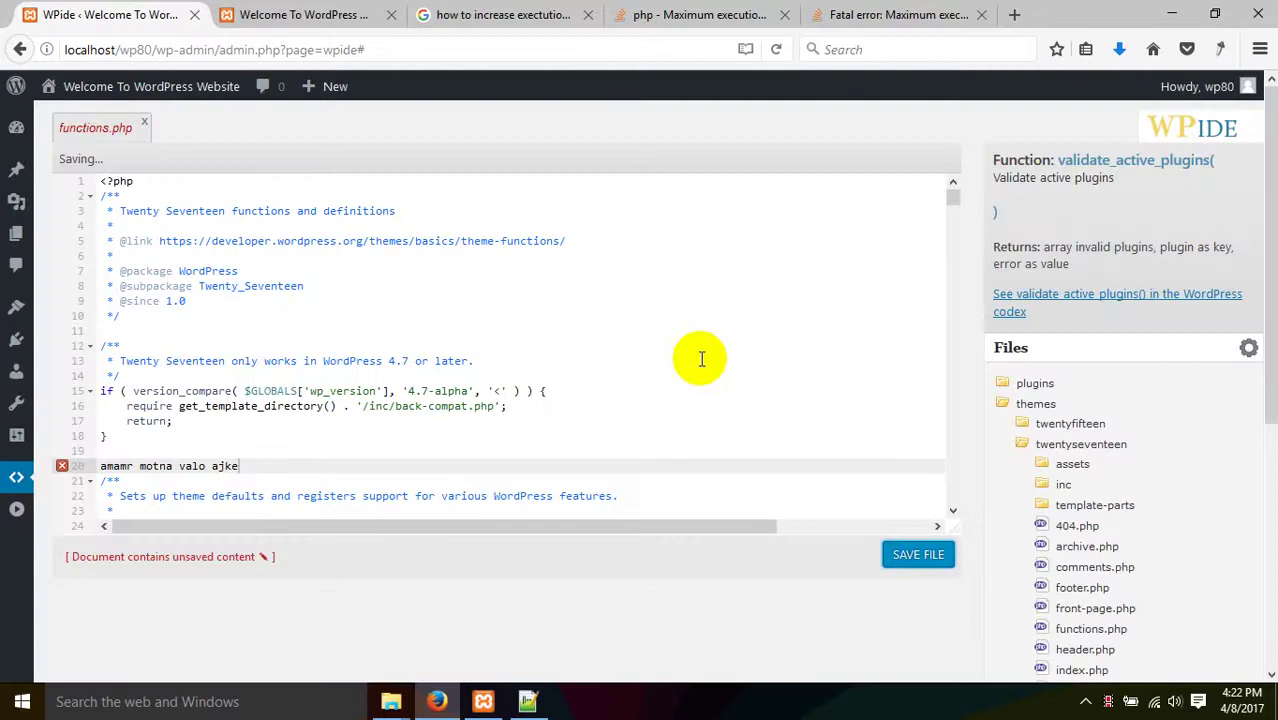
{"action": "left_click_drag", "start_coordinate": [266, 466], "coordinate": [100, 467]}
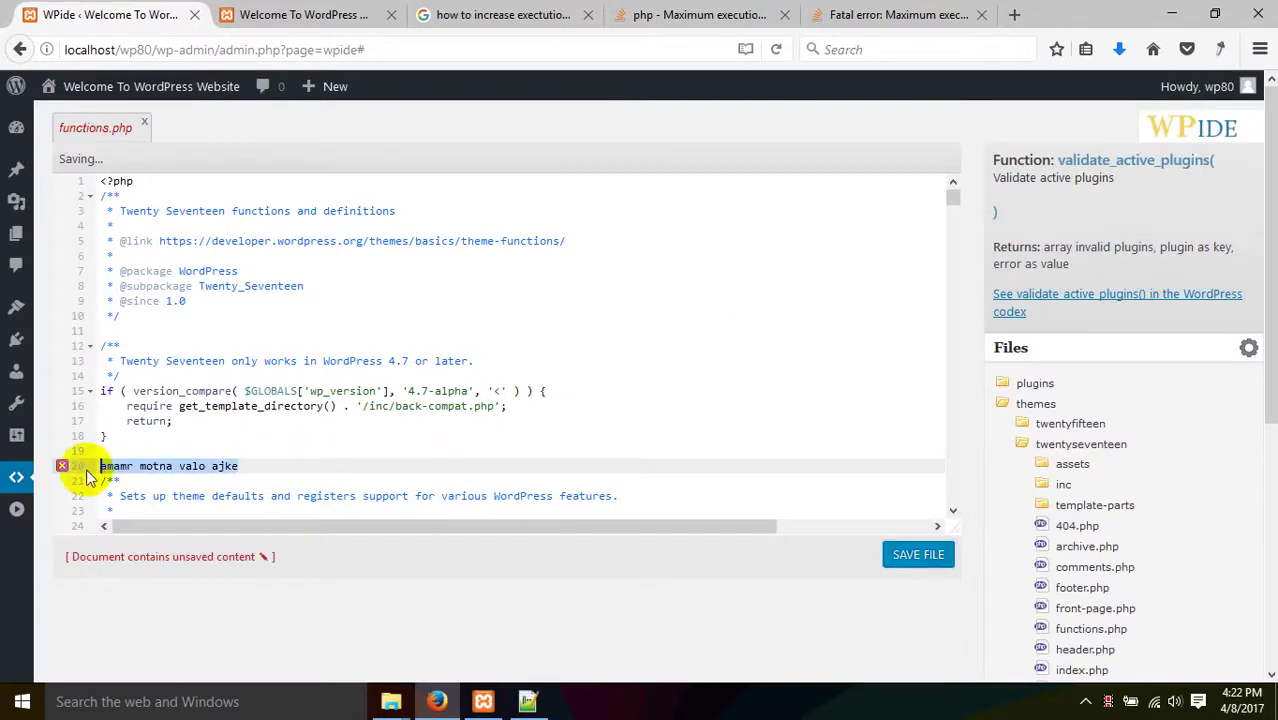
{"action": "key", "text": "BackSpace"}
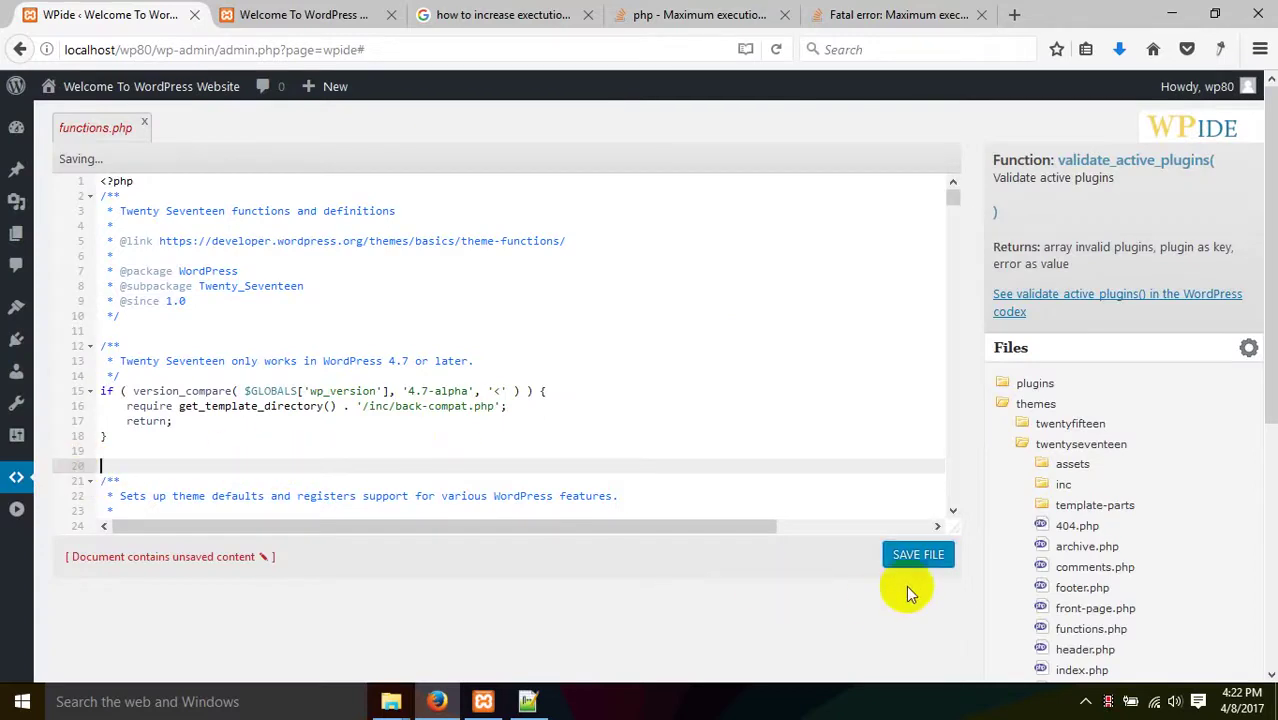
{"action": "left_click", "coordinate": [926, 557]}
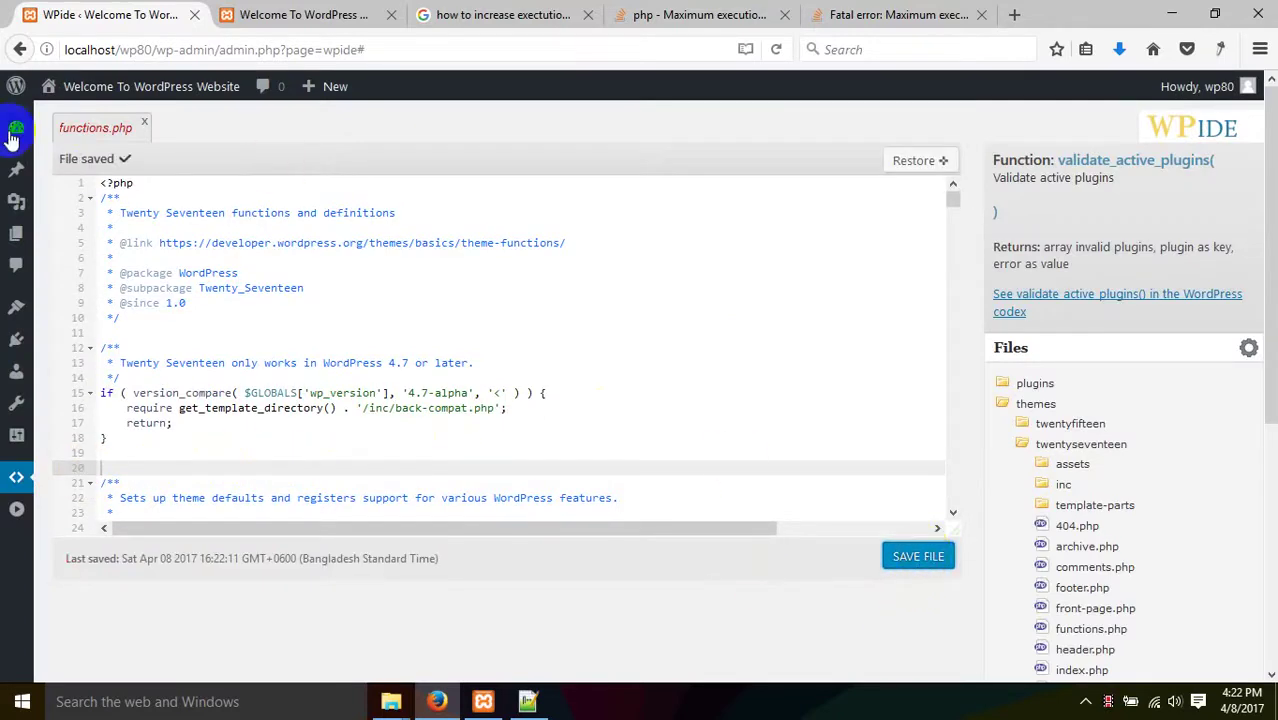
{"action": "left_click", "coordinate": [320, 14]}
{"action": "left_click", "coordinate": [120, 10]}
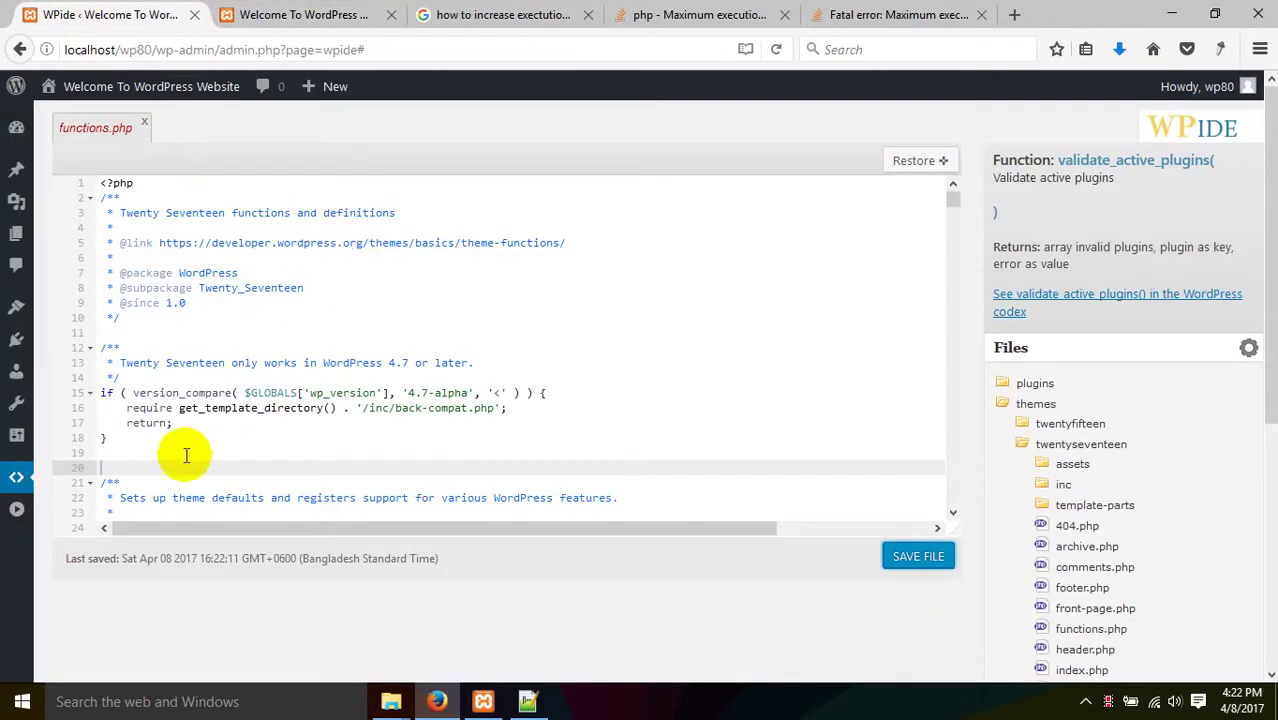
{"action": "left_click", "coordinate": [80, 467]}
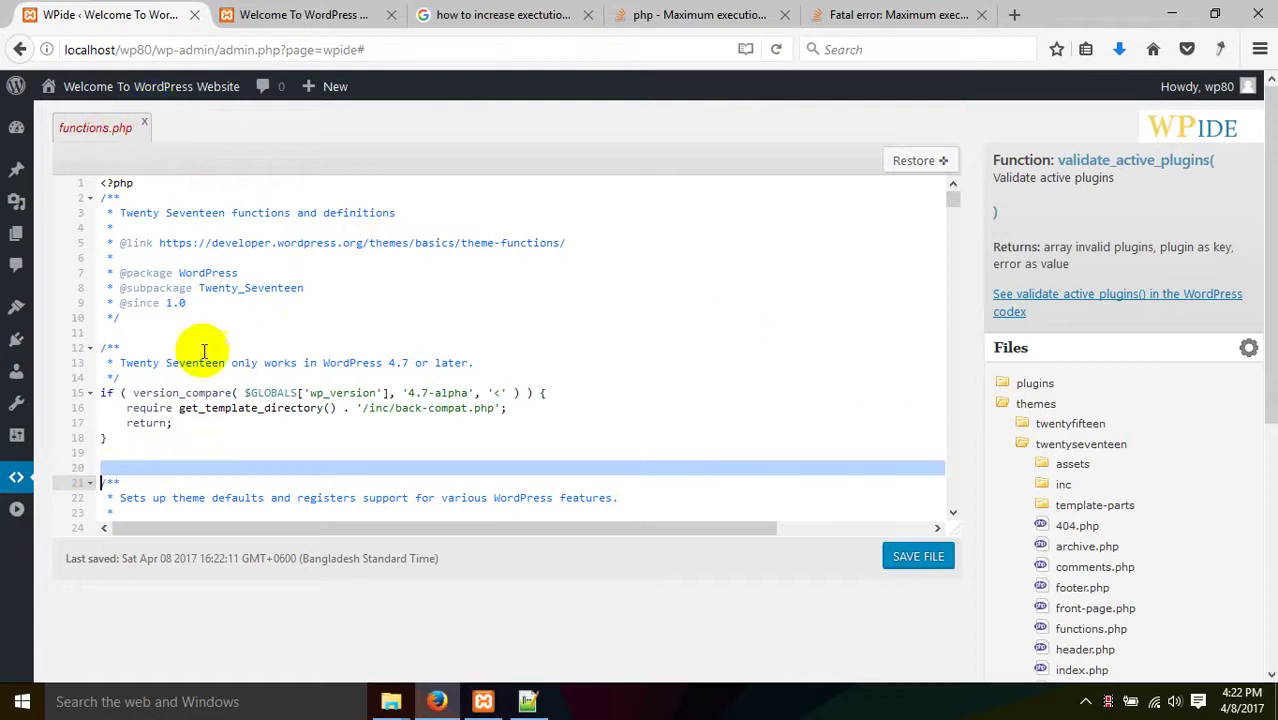
{"action": "scroll", "coordinate": [1010, 517], "scroll_direction": "down", "scroll_amount": 2}
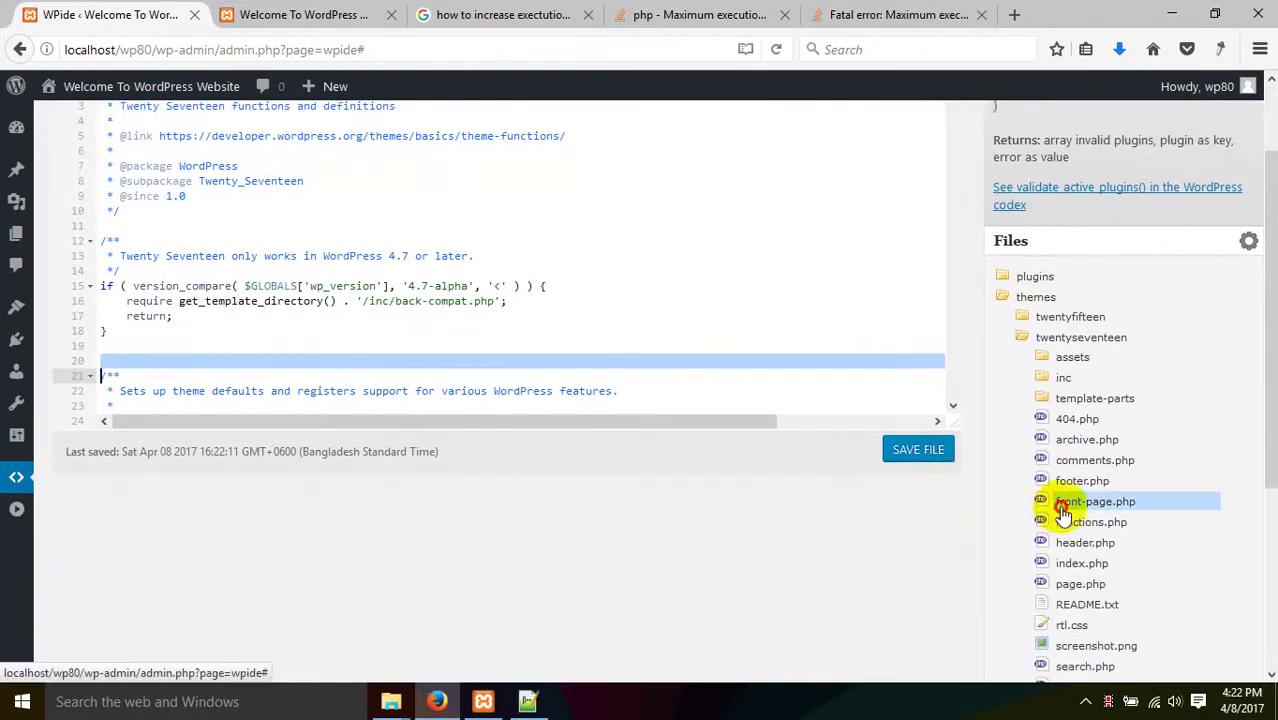
- Open front-page.php and insert blank lines below its line-13 header comment
{"action": "left_click", "coordinate": [1043, 500]}
{"action": "scroll", "coordinate": [398, 310], "scroll_direction": "up", "scroll_amount": 2}
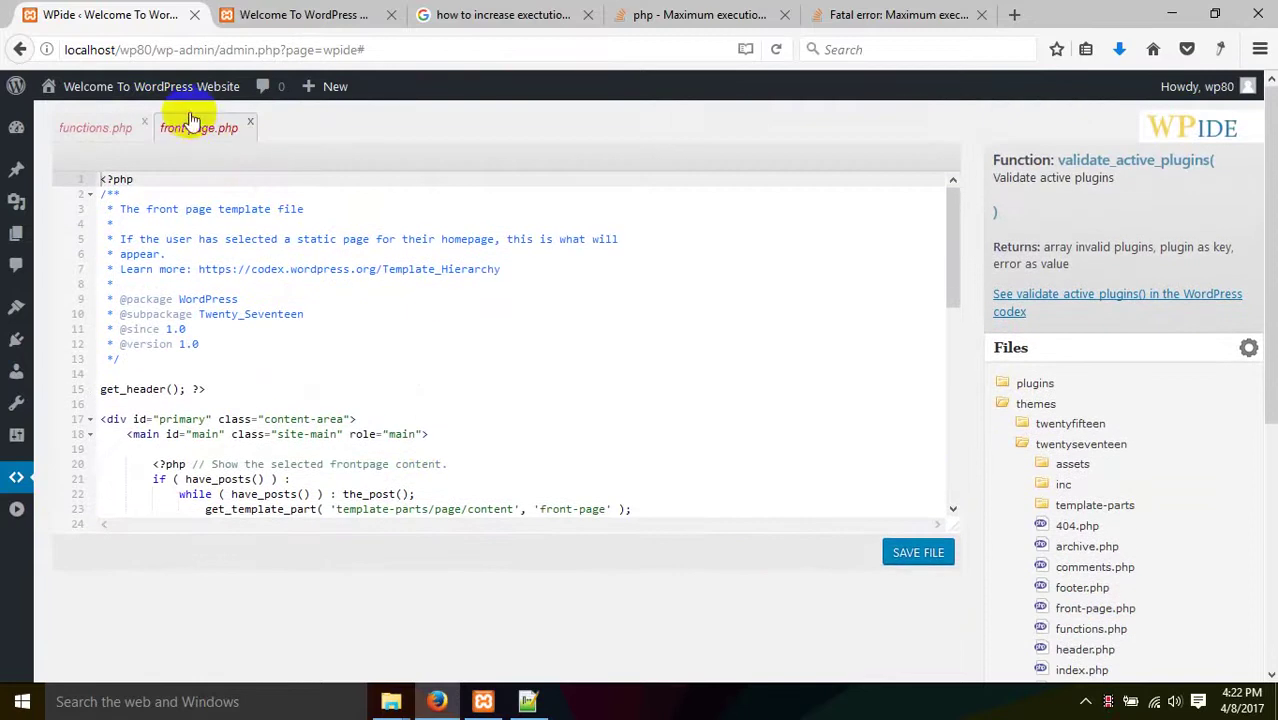
{"action": "left_click", "coordinate": [96, 140]}
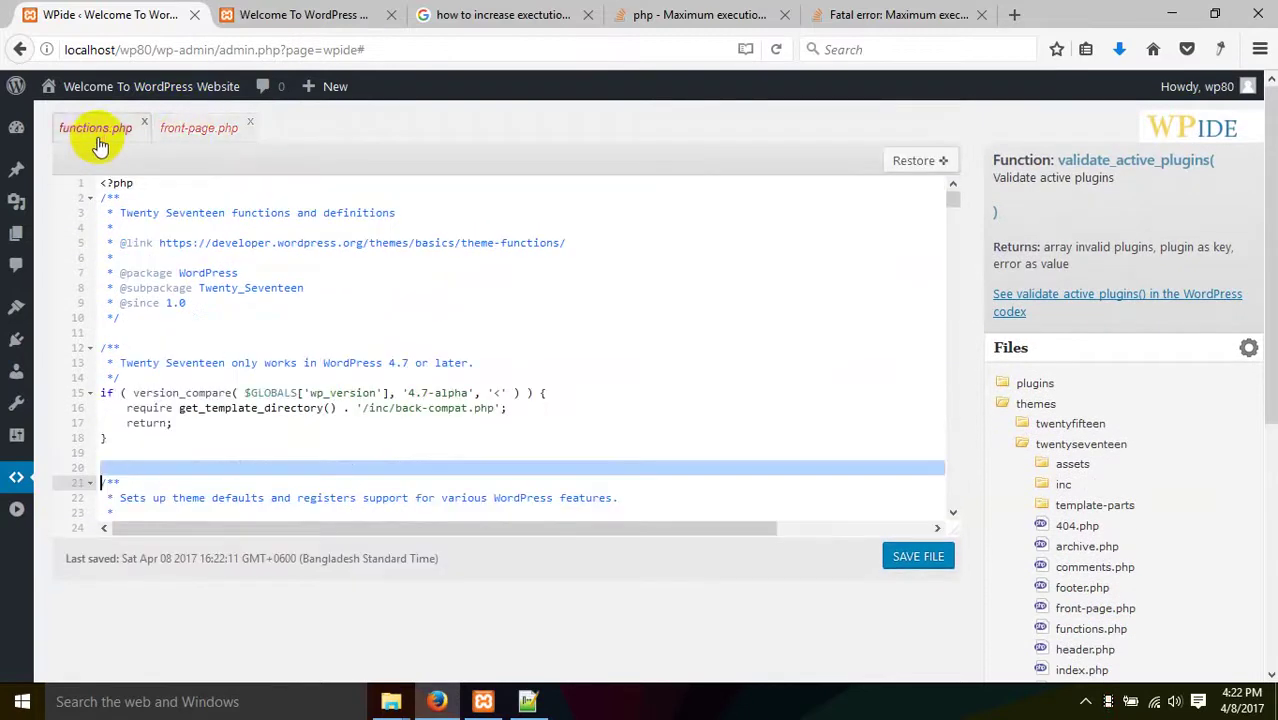
{"action": "left_click", "coordinate": [185, 133]}
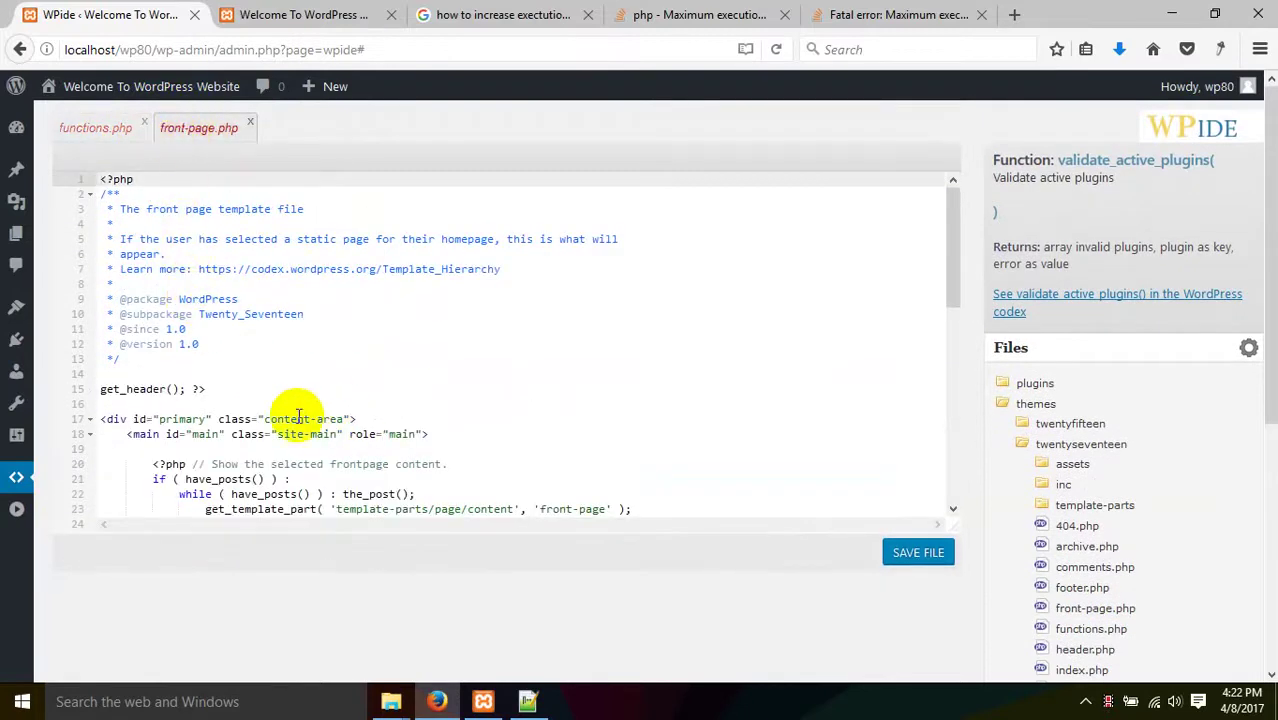
{"action": "left_click", "coordinate": [148, 360]}
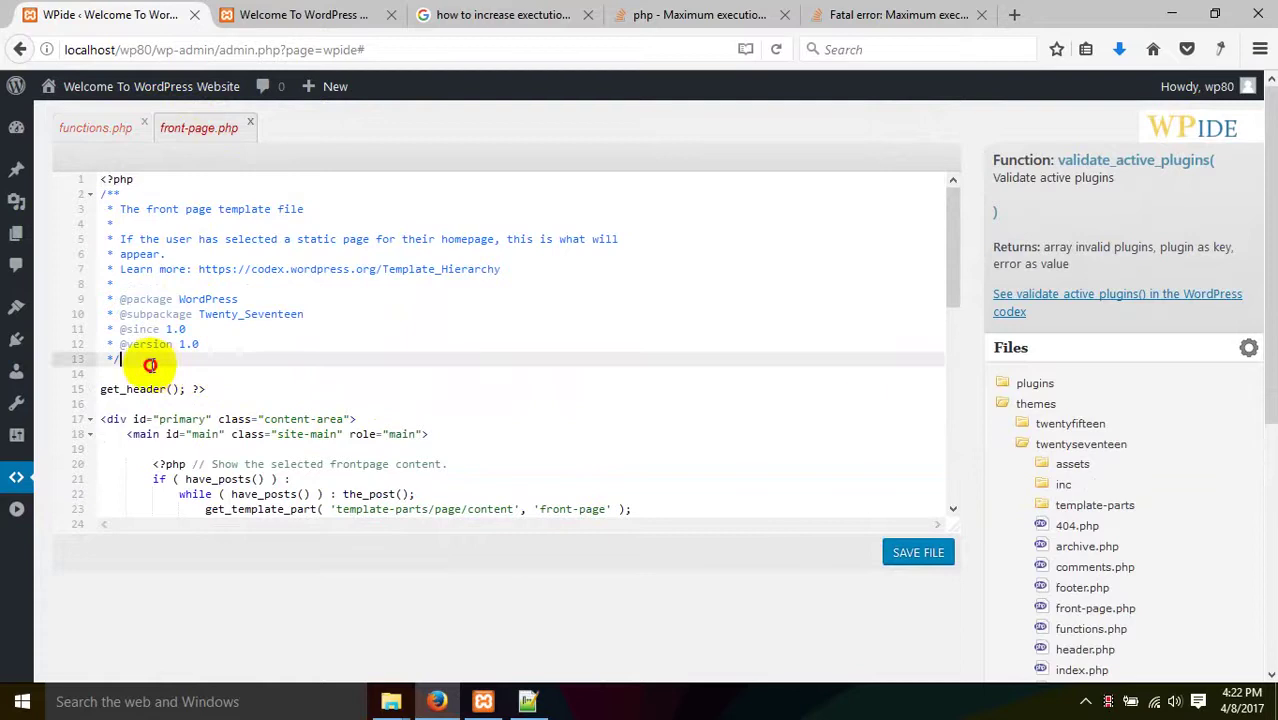
{"action": "key", "text": "Return"}
{"action": "key", "text": "Return"}
{"action": "key", "text": "Return"}
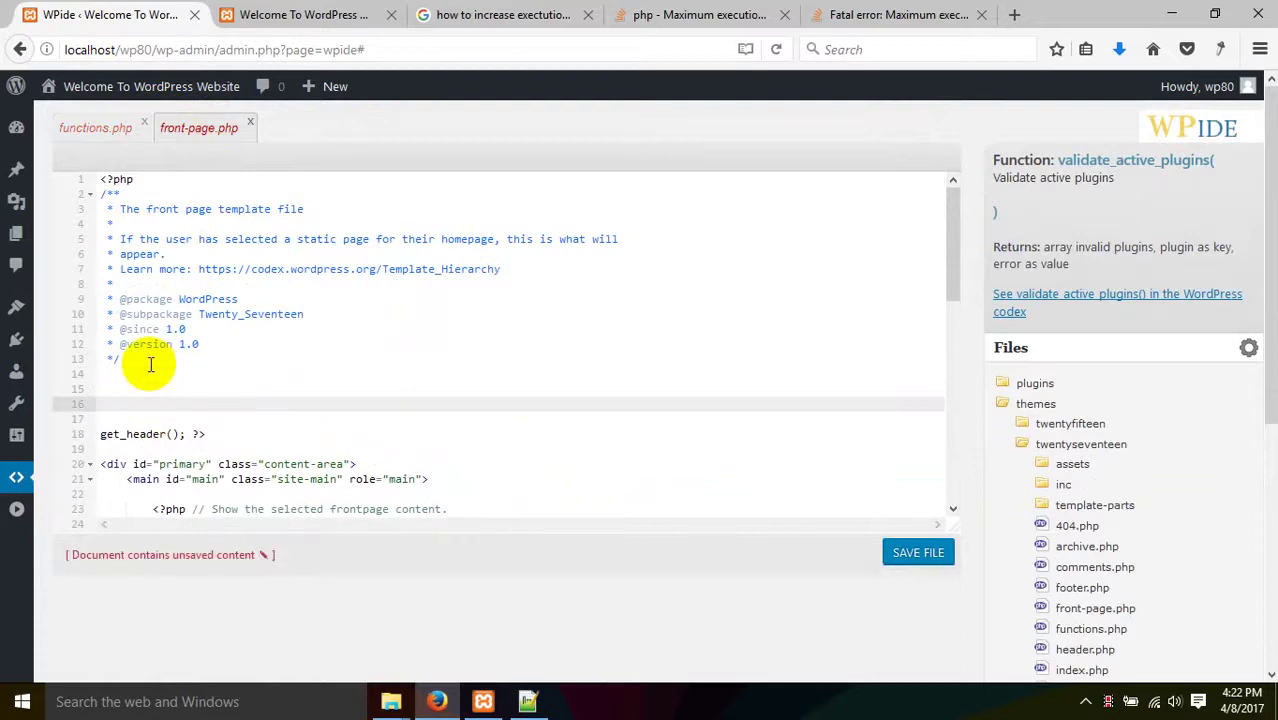
{"action": "type", "text": "html:5"}
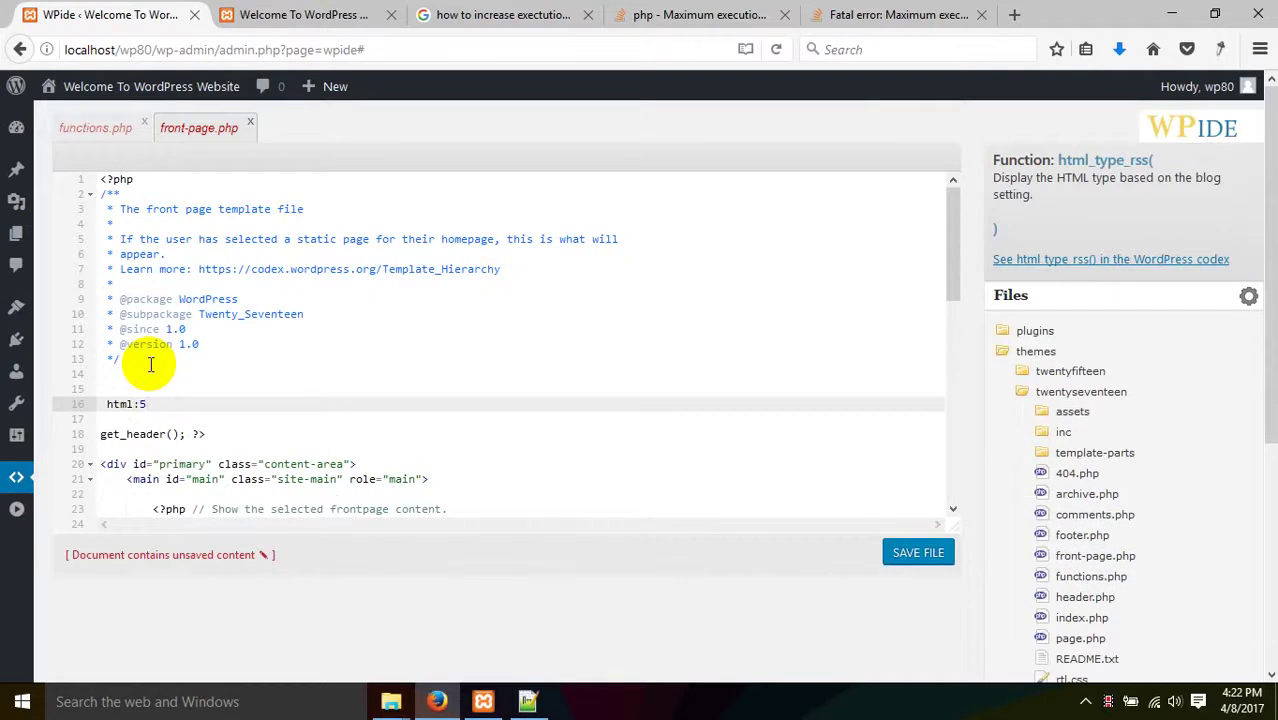
{"action": "key", "text": "BackSpace"}
{"action": "key", "text": "BackSpace"}
{"action": "key", "text": "BackSpace"}
{"action": "key", "text": "BackSpace"}
{"action": "key", "text": "BackSpace"}
{"action": "key", "text": "BackSpace"}
{"action": "scroll", "coordinate": [280, 410], "scroll_direction": "down", "scroll_amount": 3}
{"action": "scroll", "coordinate": [295, 410], "scroll_direction": "up", "scroll_amount": 3}
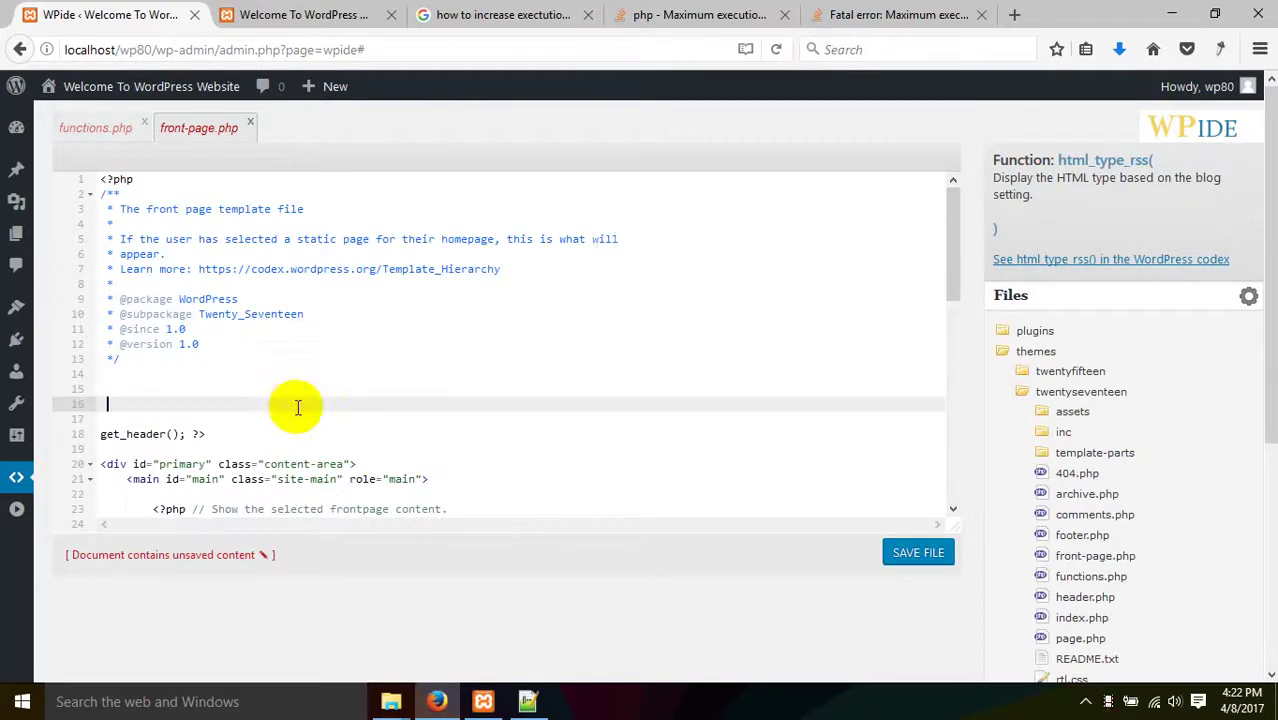
- Review the header comment and new empty lines, then close the unsaved front-page.php
{"action": "left_click", "coordinate": [562, 270]}
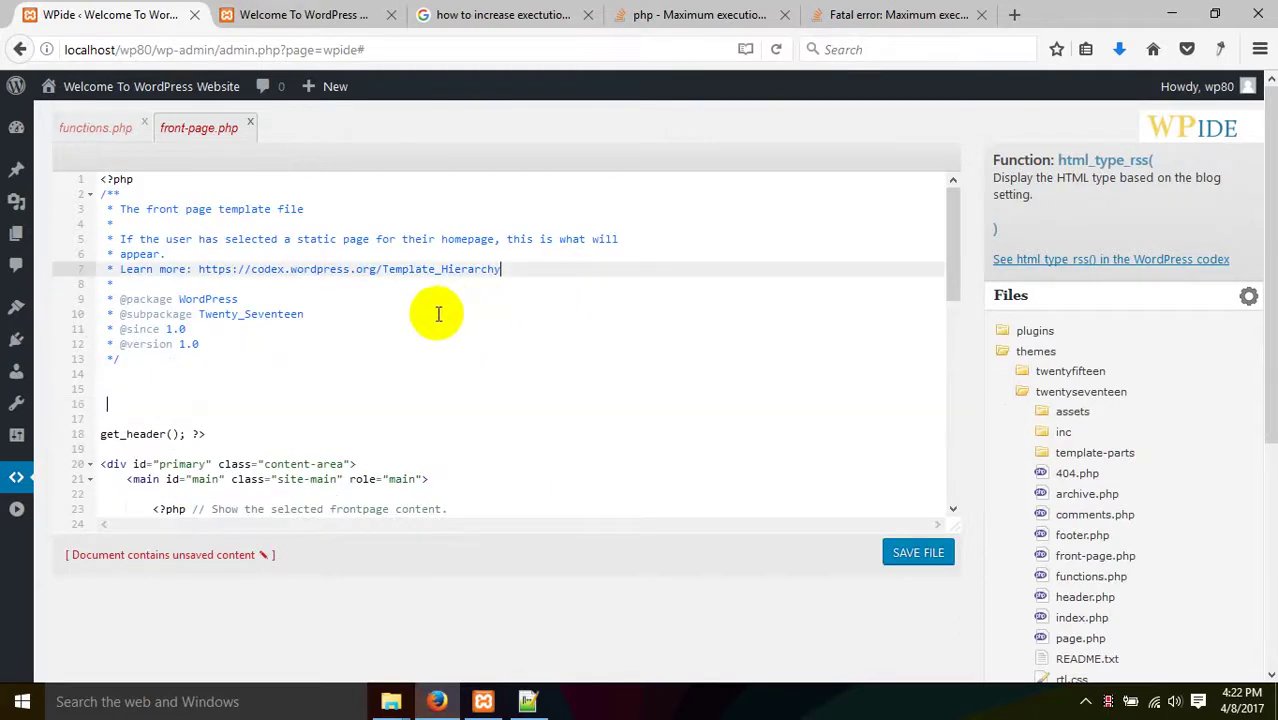
{"action": "left_click", "coordinate": [362, 314]}
{"action": "left_click", "coordinate": [257, 343]}
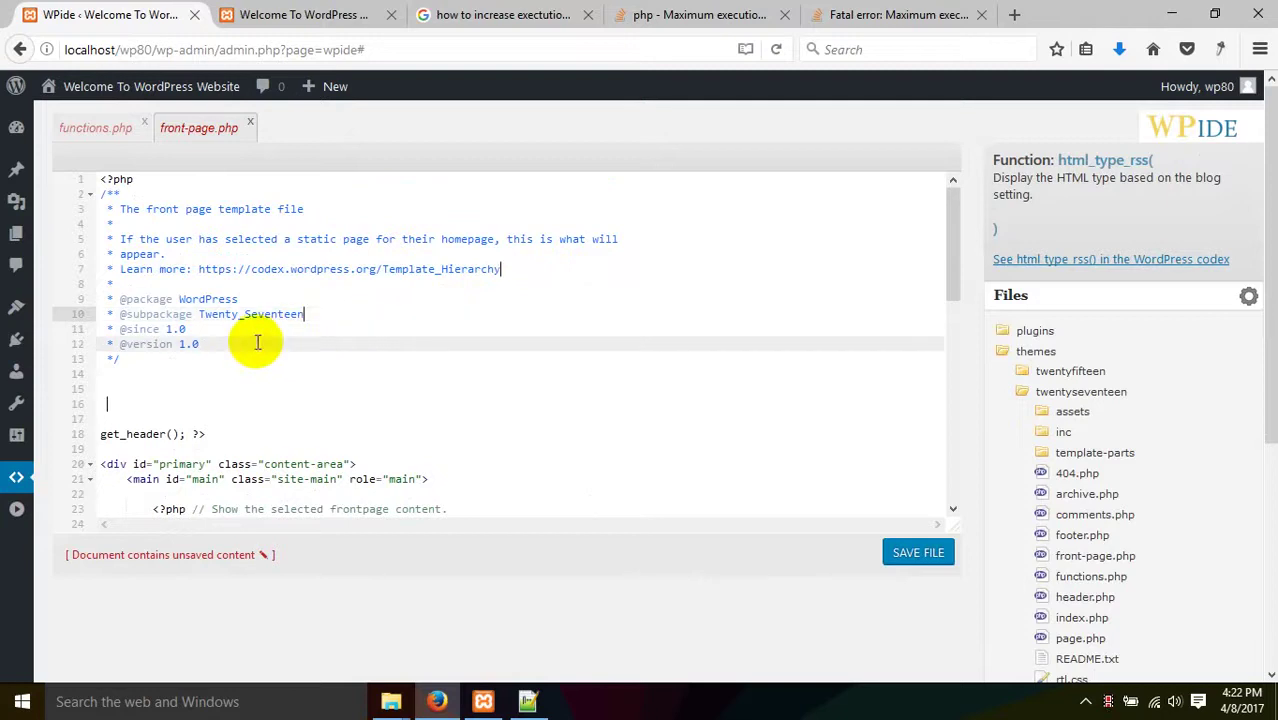
{"action": "left_click", "coordinate": [185, 400]}
{"action": "left_click", "coordinate": [151, 383]}
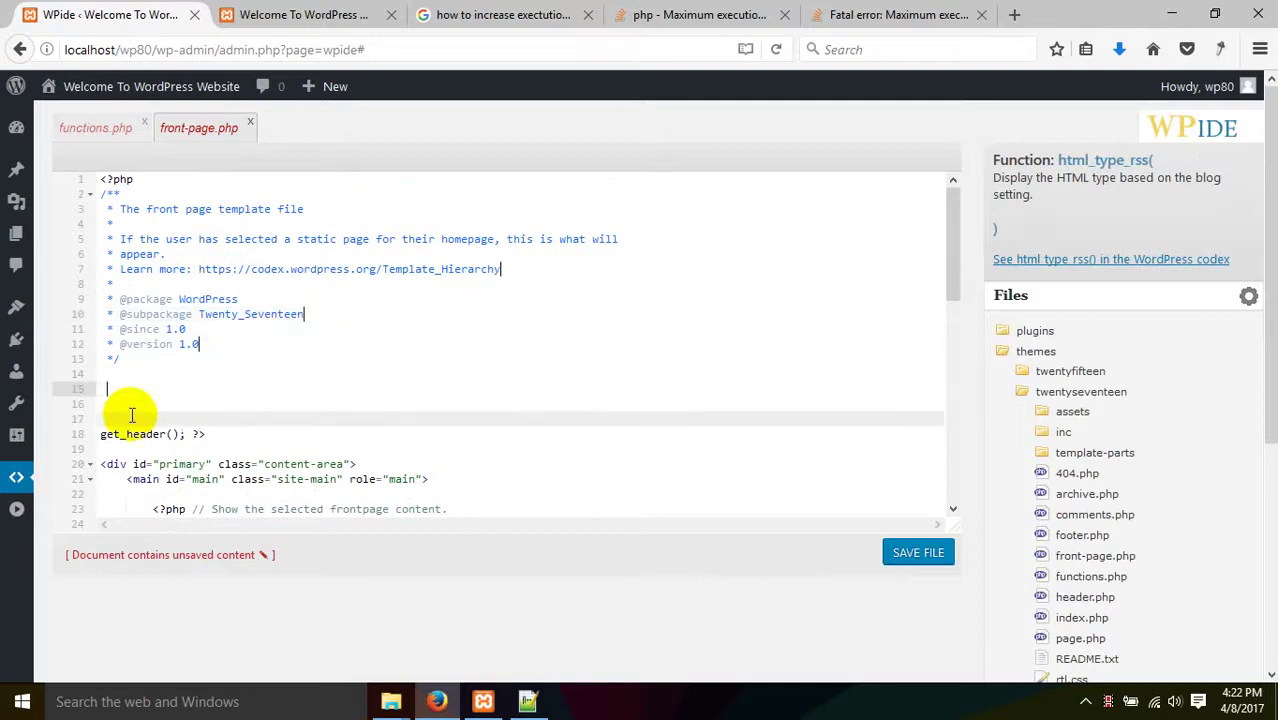
{"action": "left_click", "coordinate": [137, 403]}
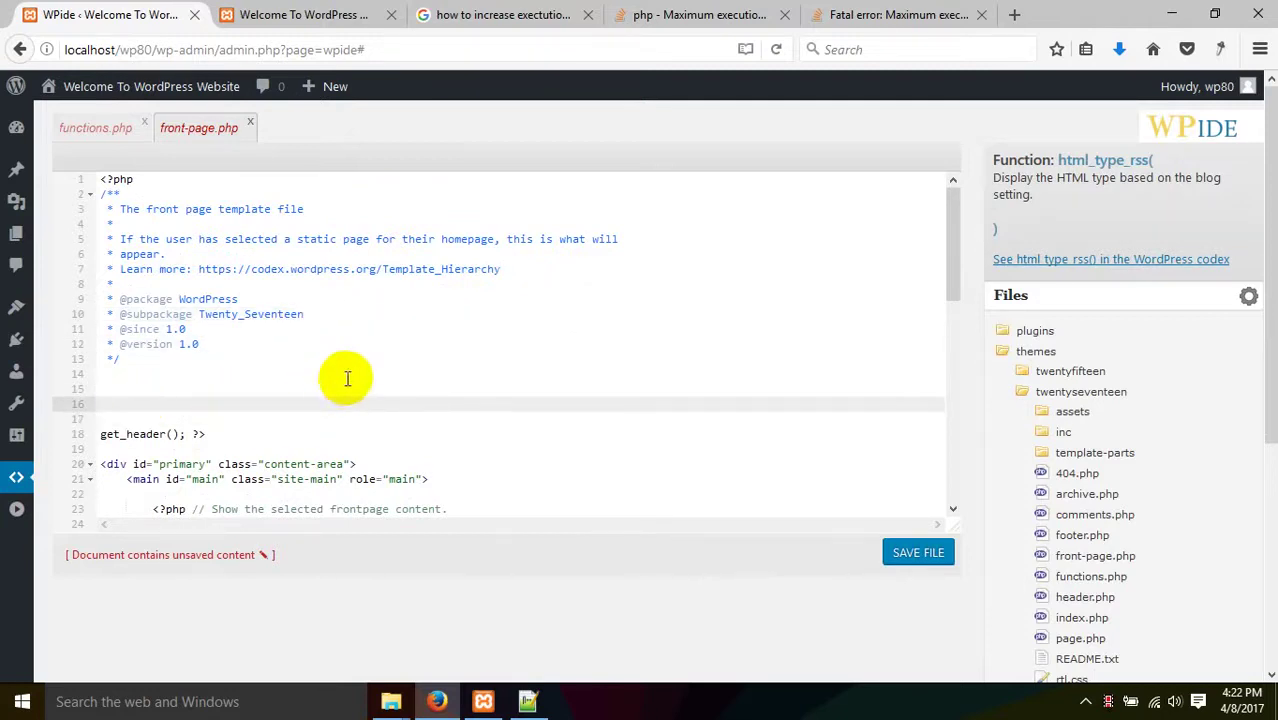
{"action": "left_click", "coordinate": [430, 344]}
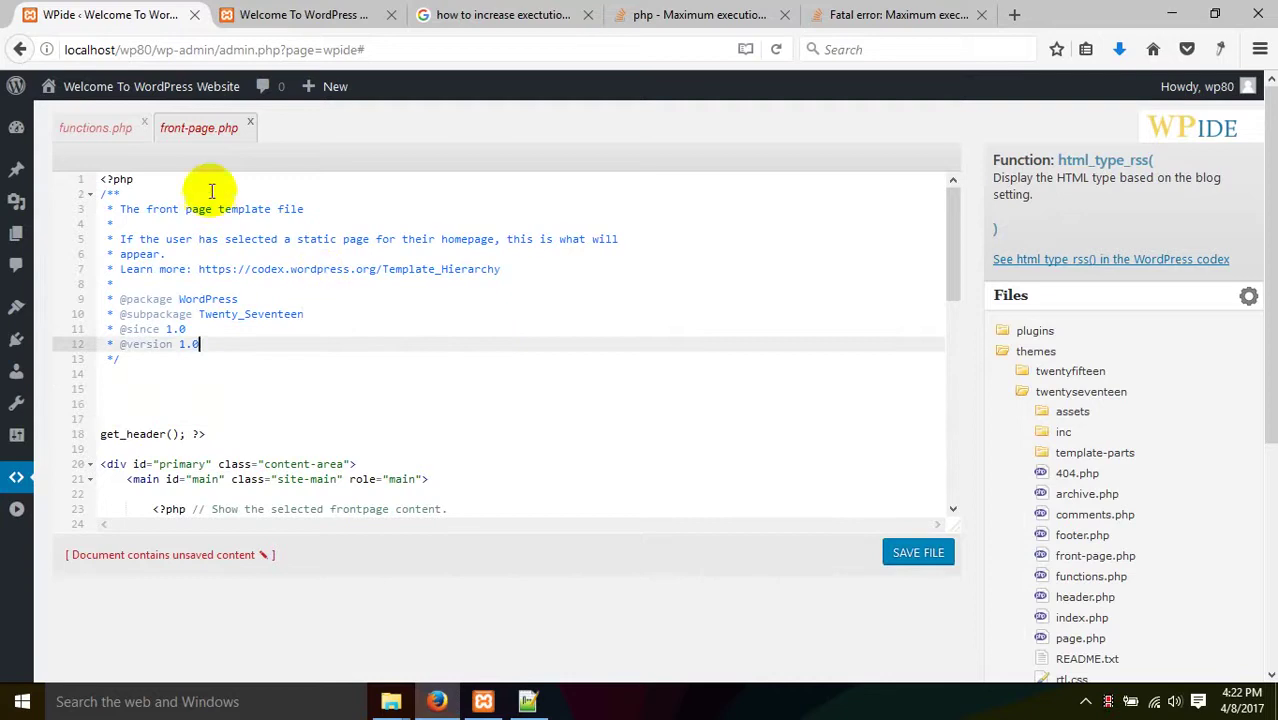
{"action": "left_click", "coordinate": [245, 121]}
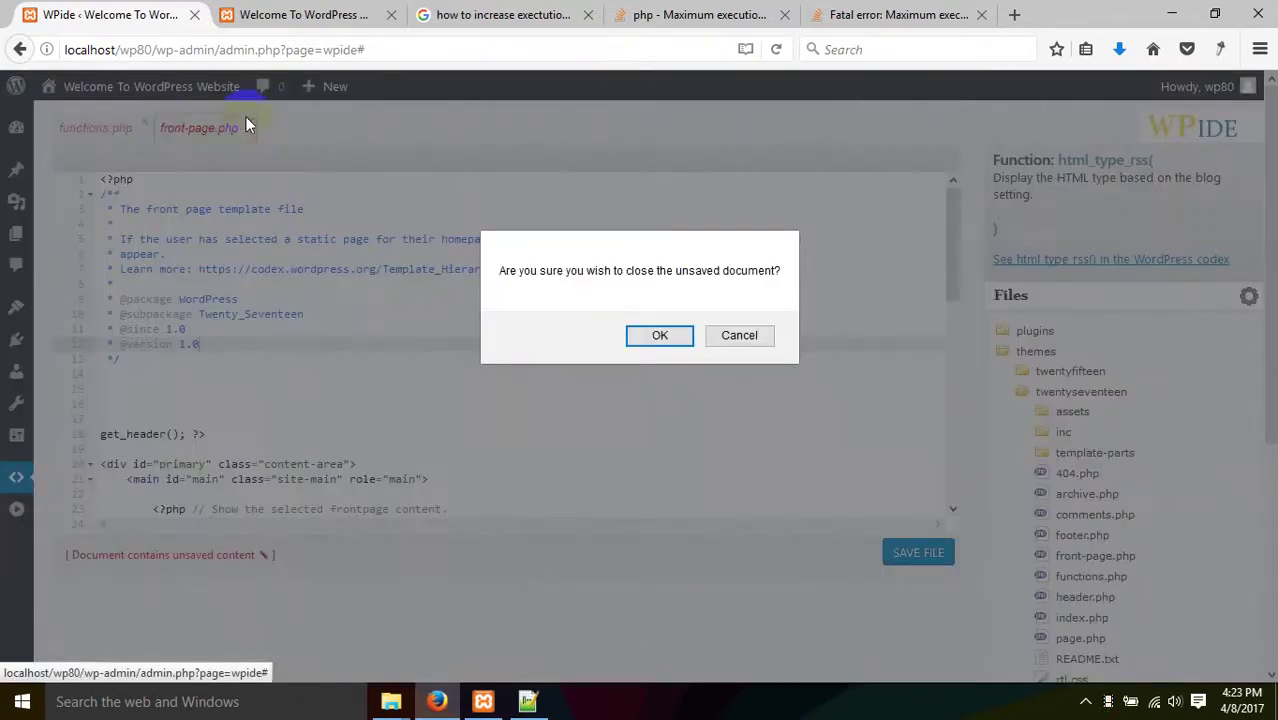
- Discard front-page.php changes, close functions.php, and go to WordPress General Settings
{"action": "left_click", "coordinate": [660, 335]}
{"action": "left_click", "coordinate": [143, 121]}
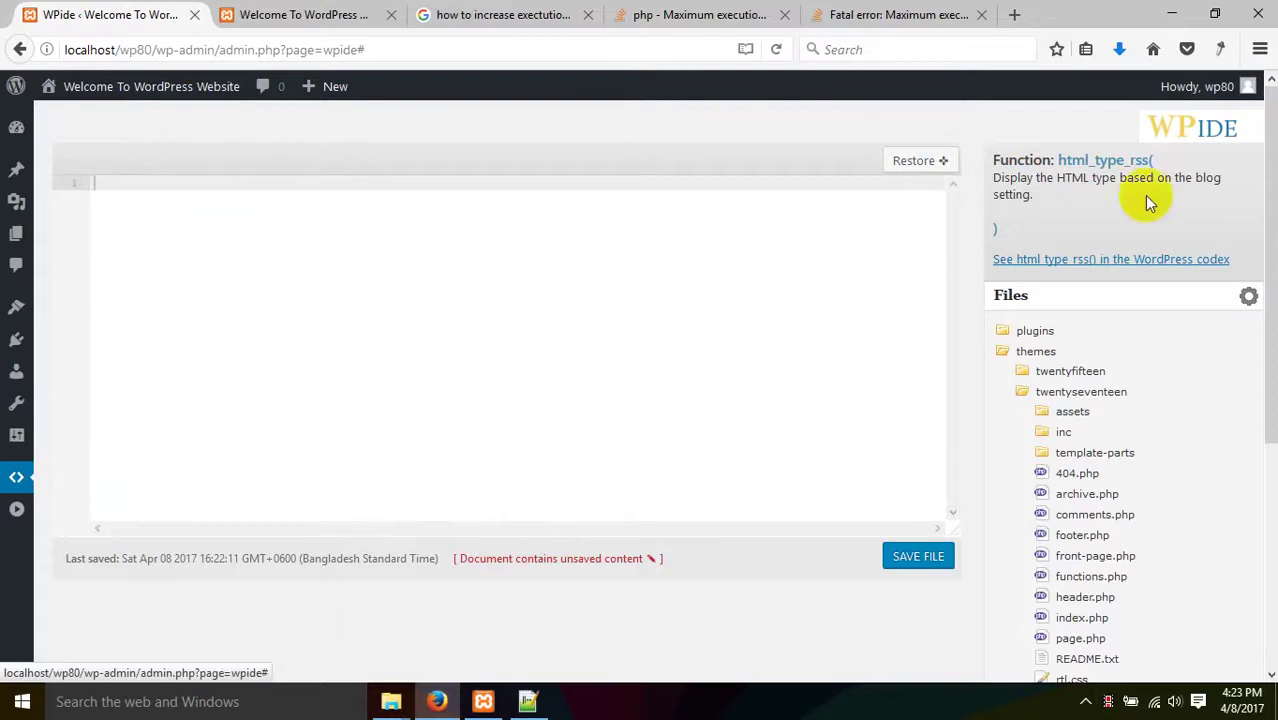
{"action": "left_click", "coordinate": [14, 482]}
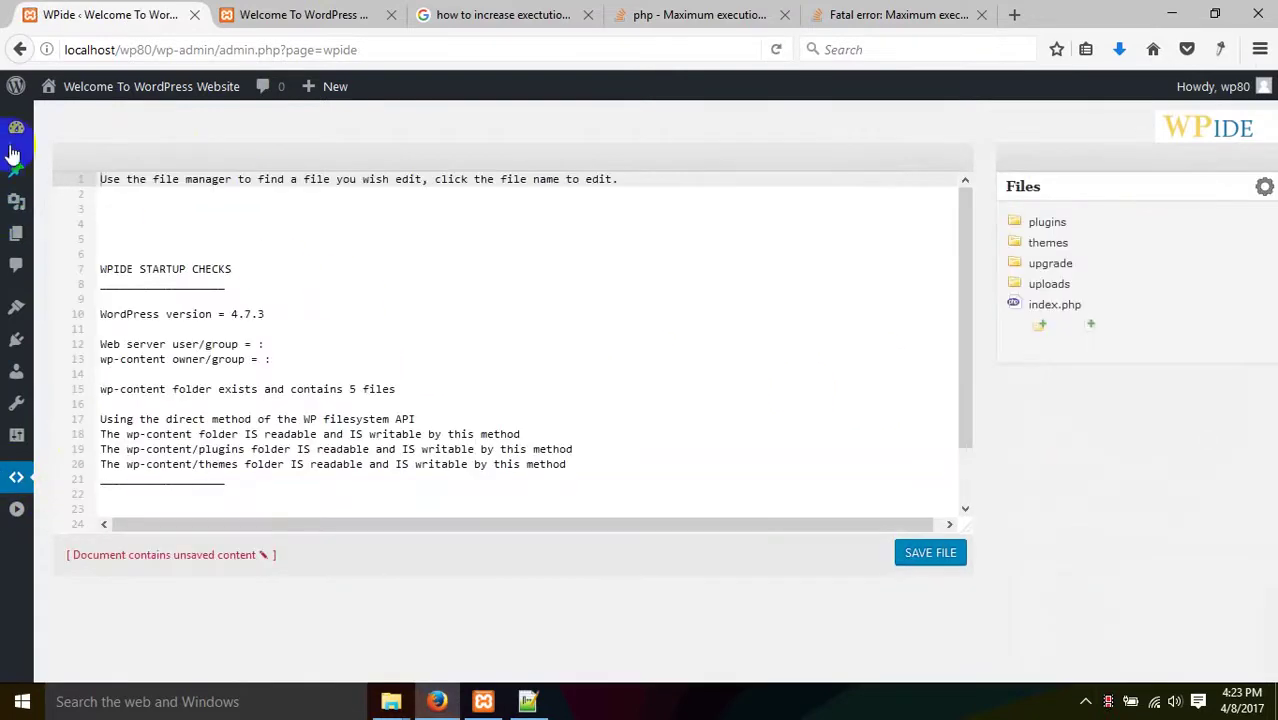
{"action": "left_click", "coordinate": [16, 438]}
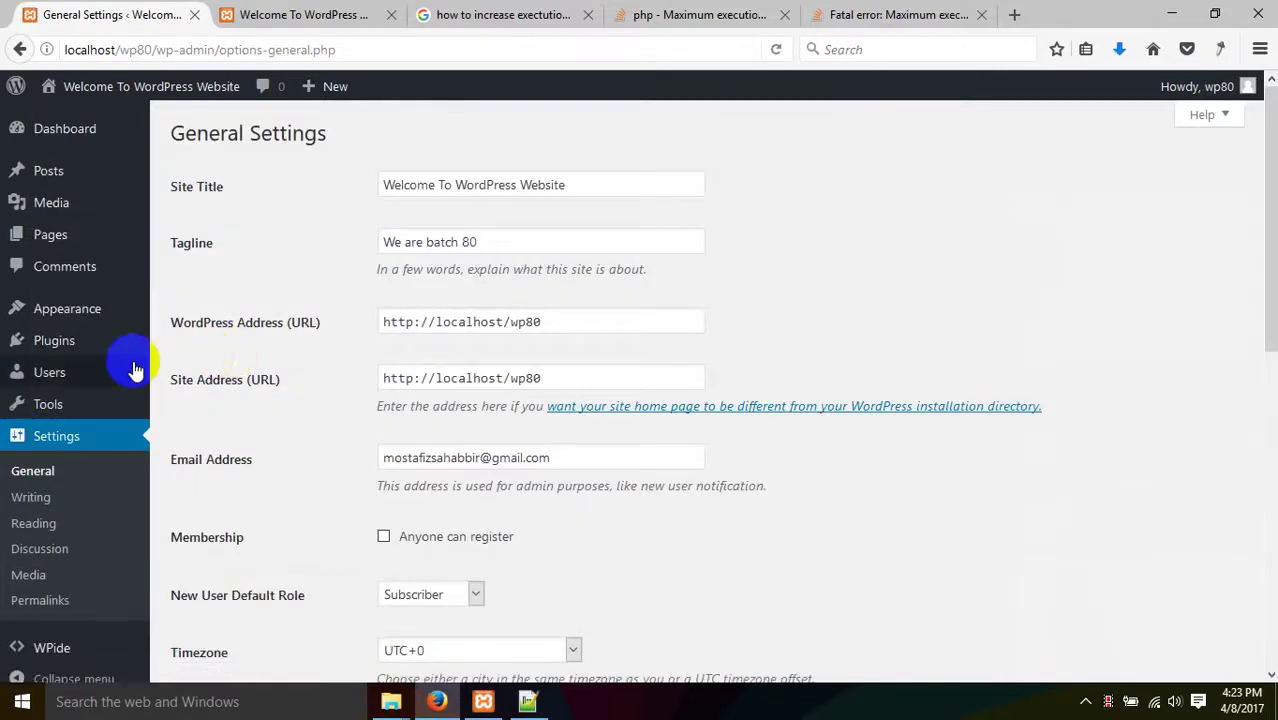
{"action": "mouse_move", "coordinate": [130, 370]}
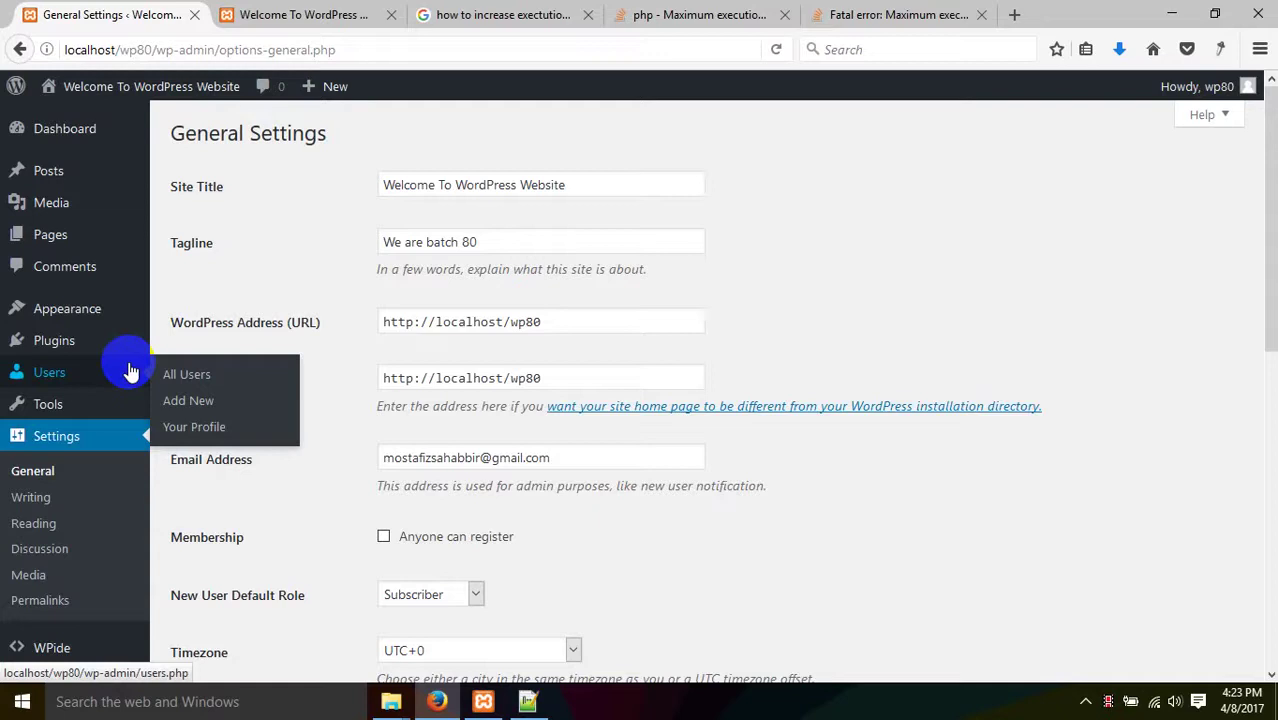
- Search the plugin directory for 'slider' from Plugins > Add New
{"action": "mouse_move", "coordinate": [57, 342]}
{"action": "left_click", "coordinate": [197, 342]}
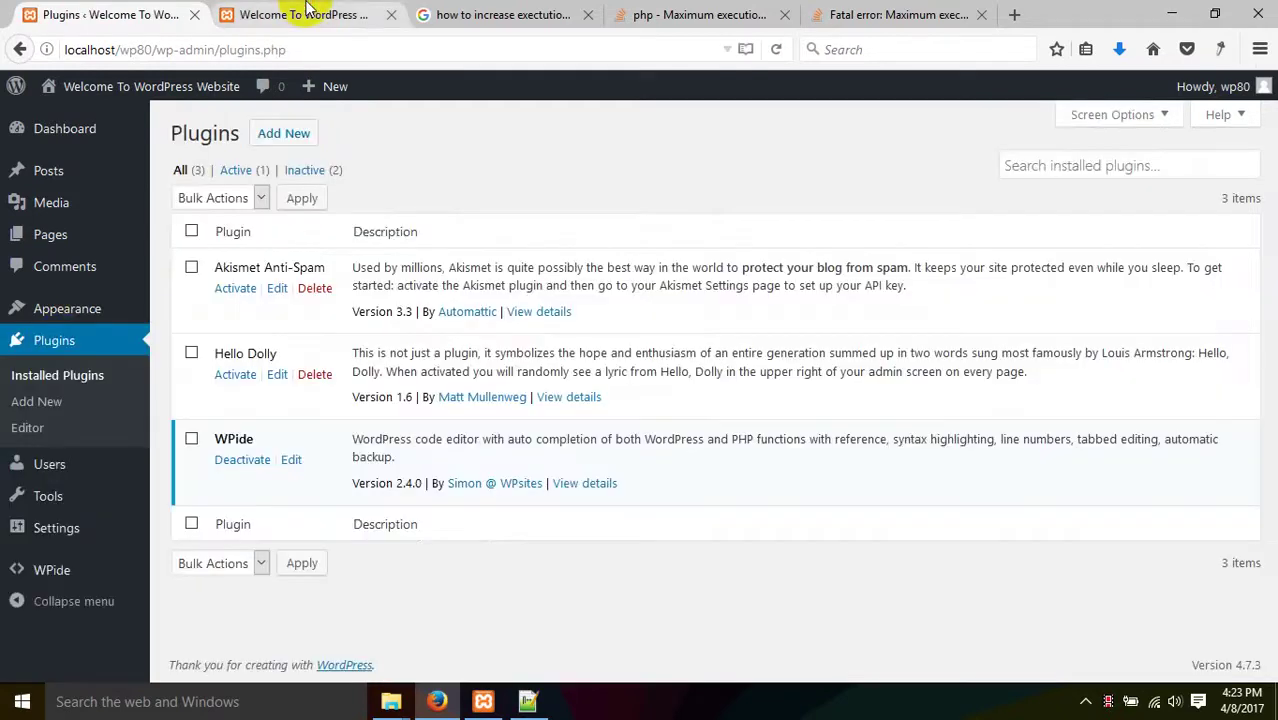
{"action": "left_click", "coordinate": [310, 15]}
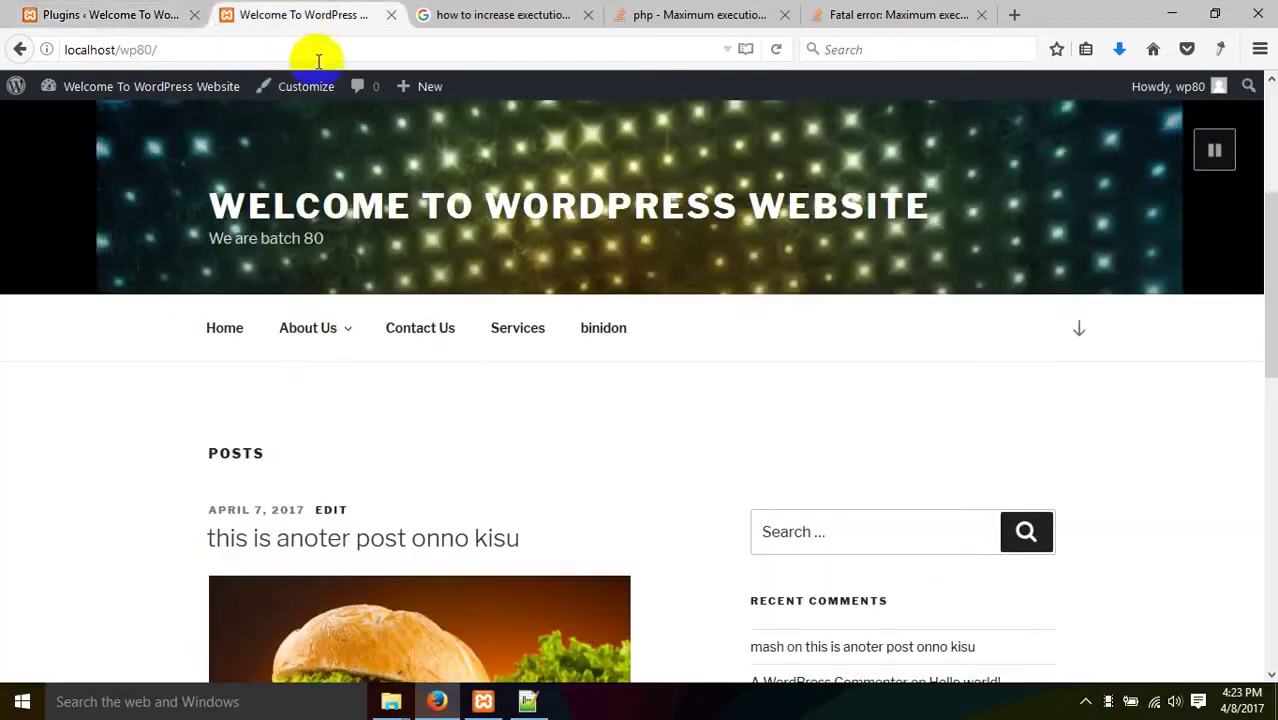
{"action": "left_click", "coordinate": [190, 12]}
{"action": "left_click", "coordinate": [284, 136]}
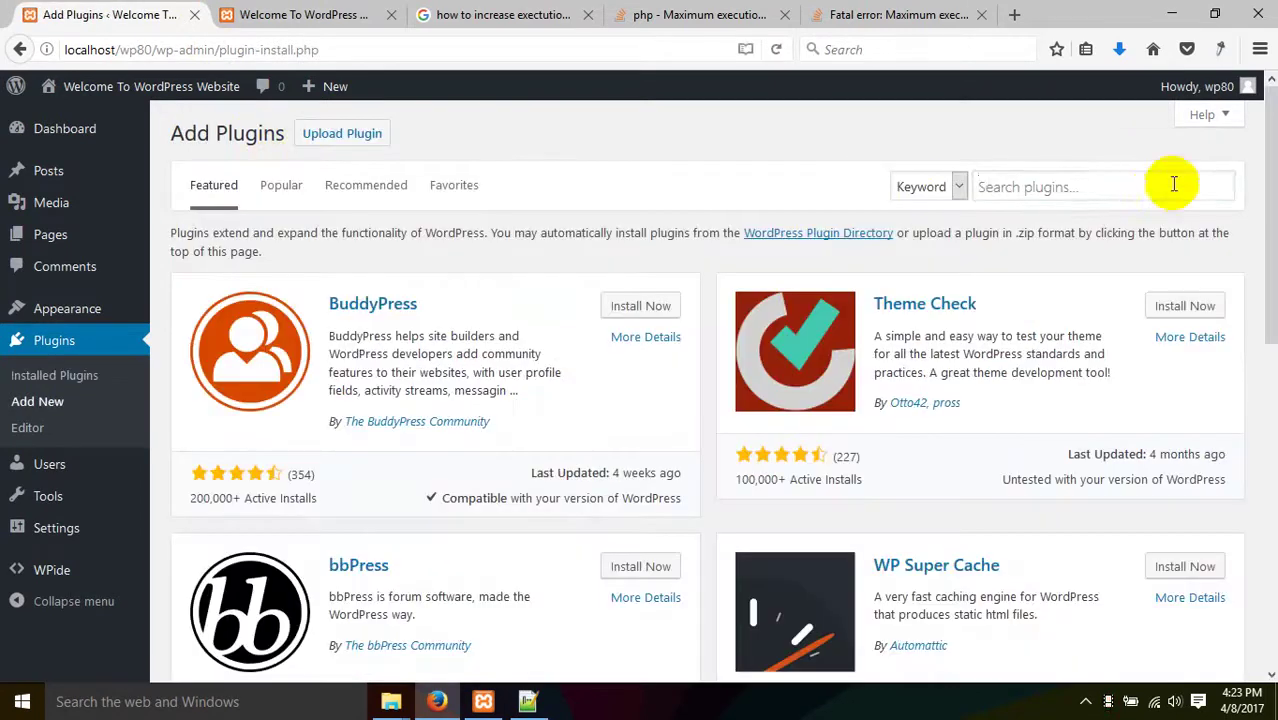
{"action": "left_click", "coordinate": [1138, 189]}
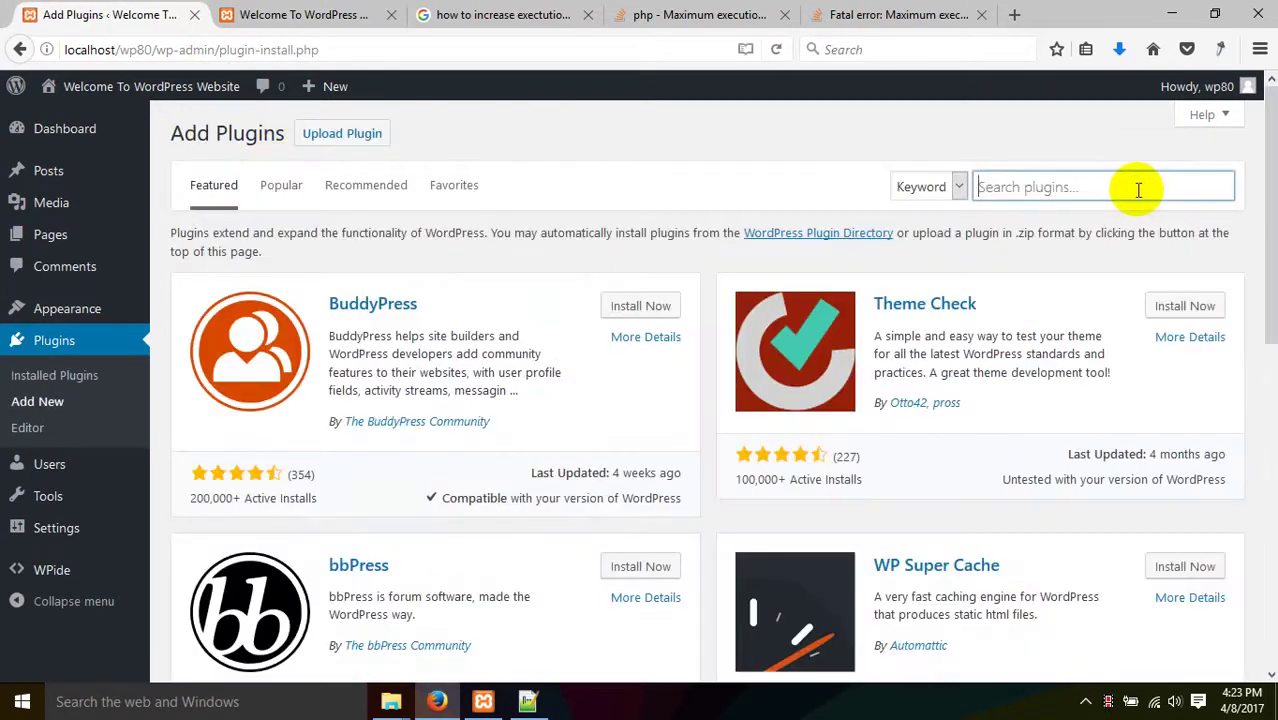
{"action": "type", "text": "slider"}
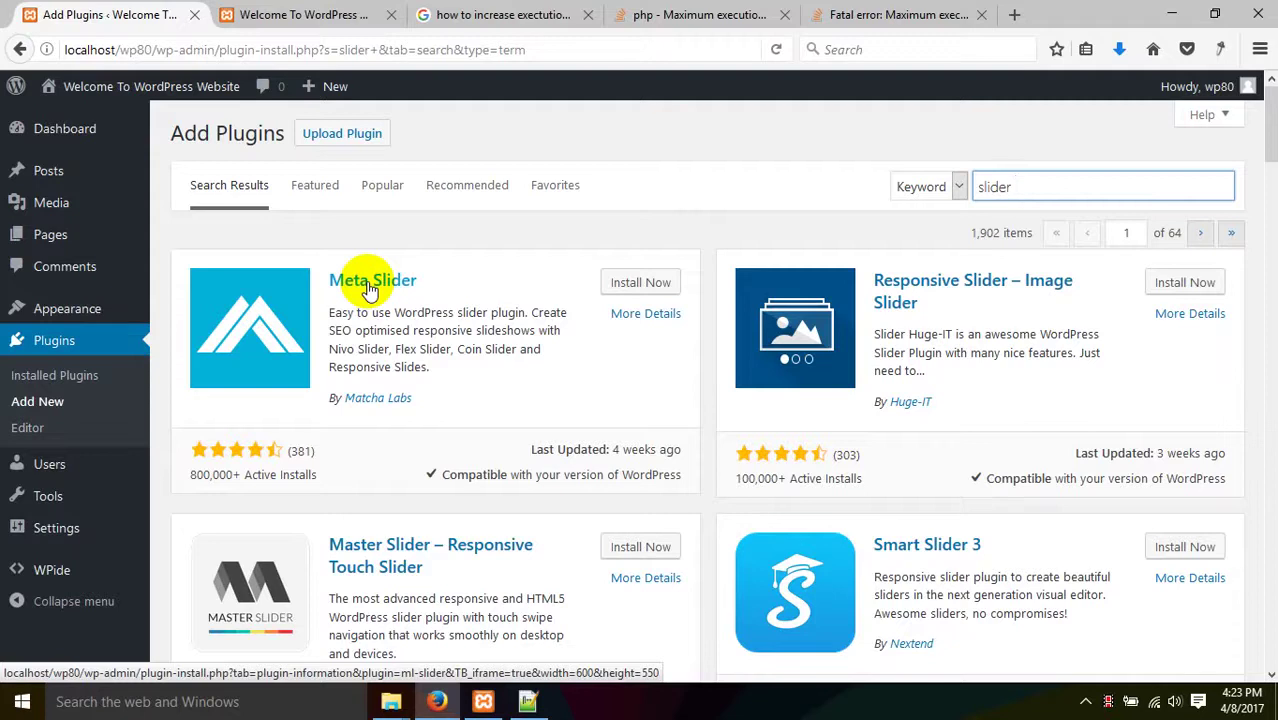
- Install the Meta Slider plugin and activate it
{"action": "left_click_drag", "start_coordinate": [232, 476], "coordinate": [208, 490]}
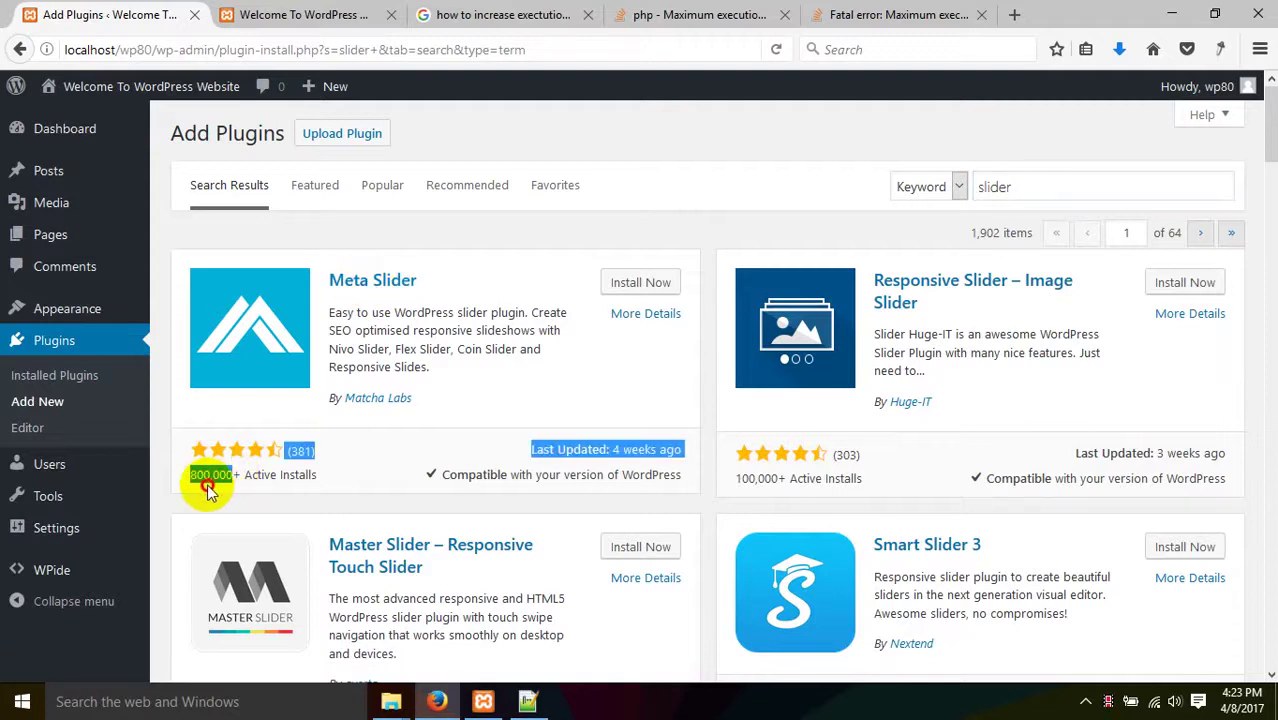
{"action": "left_click", "coordinate": [230, 493]}
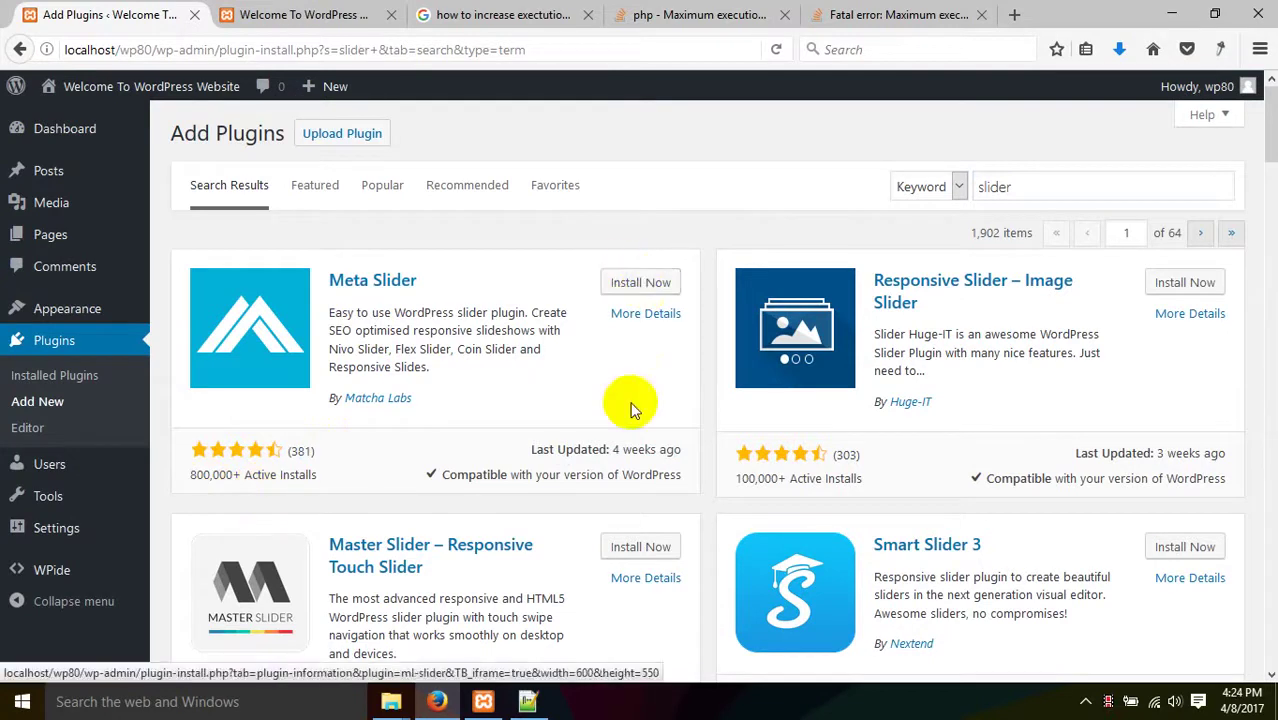
{"action": "left_click", "coordinate": [618, 285]}
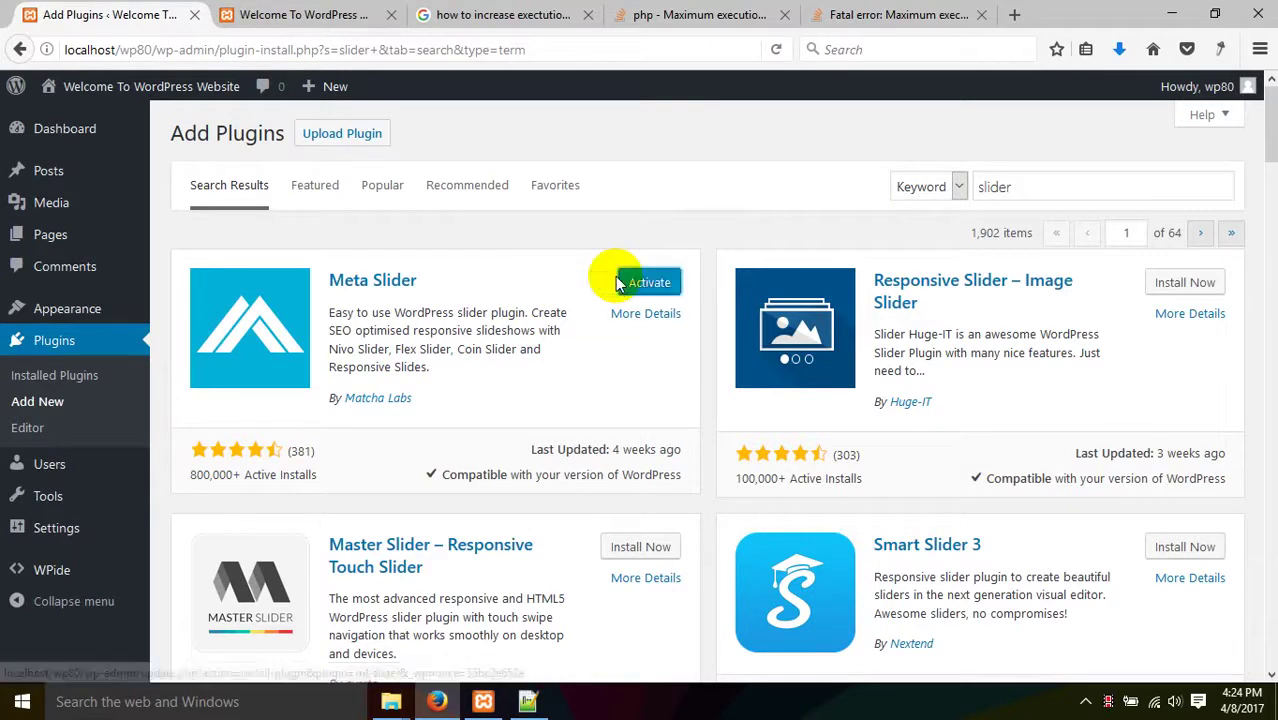
{"action": "left_click", "coordinate": [668, 284]}
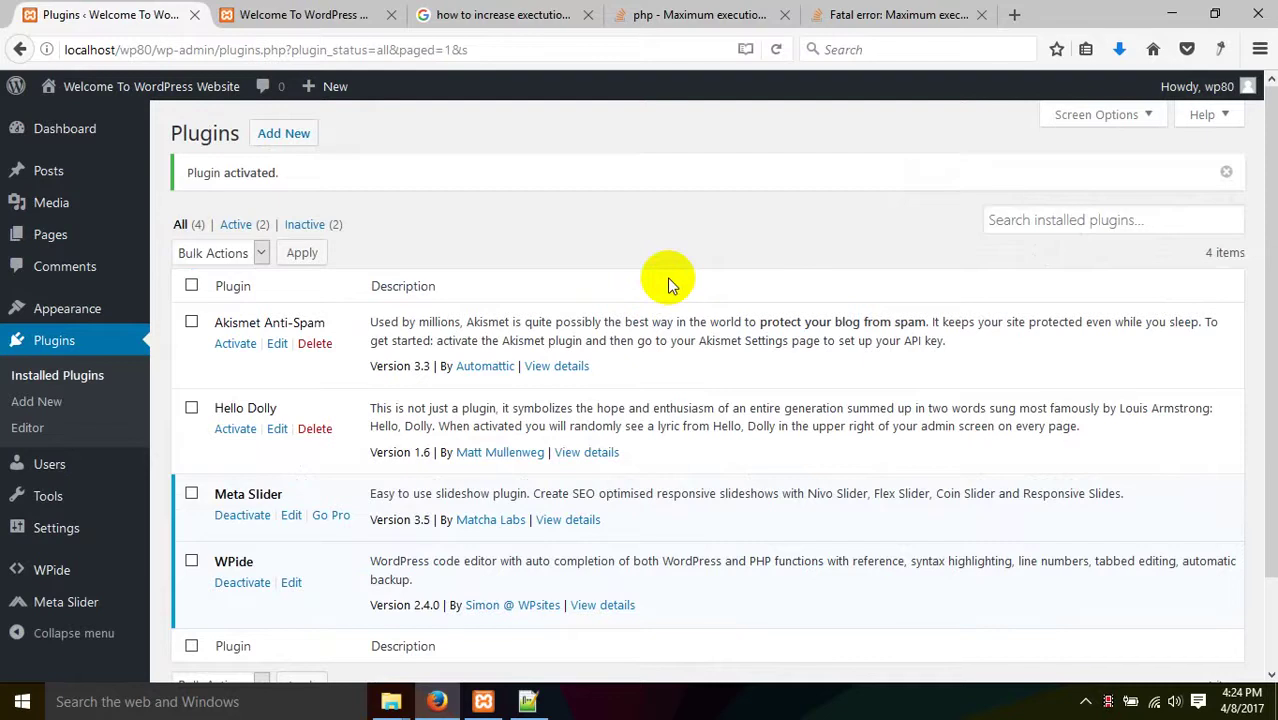
- Create a new Meta Slider slideshow, id 46, with default 700×300 Flex Slider Fade settings
{"action": "scroll", "coordinate": [100, 330], "scroll_direction": "down", "scroll_amount": 2}
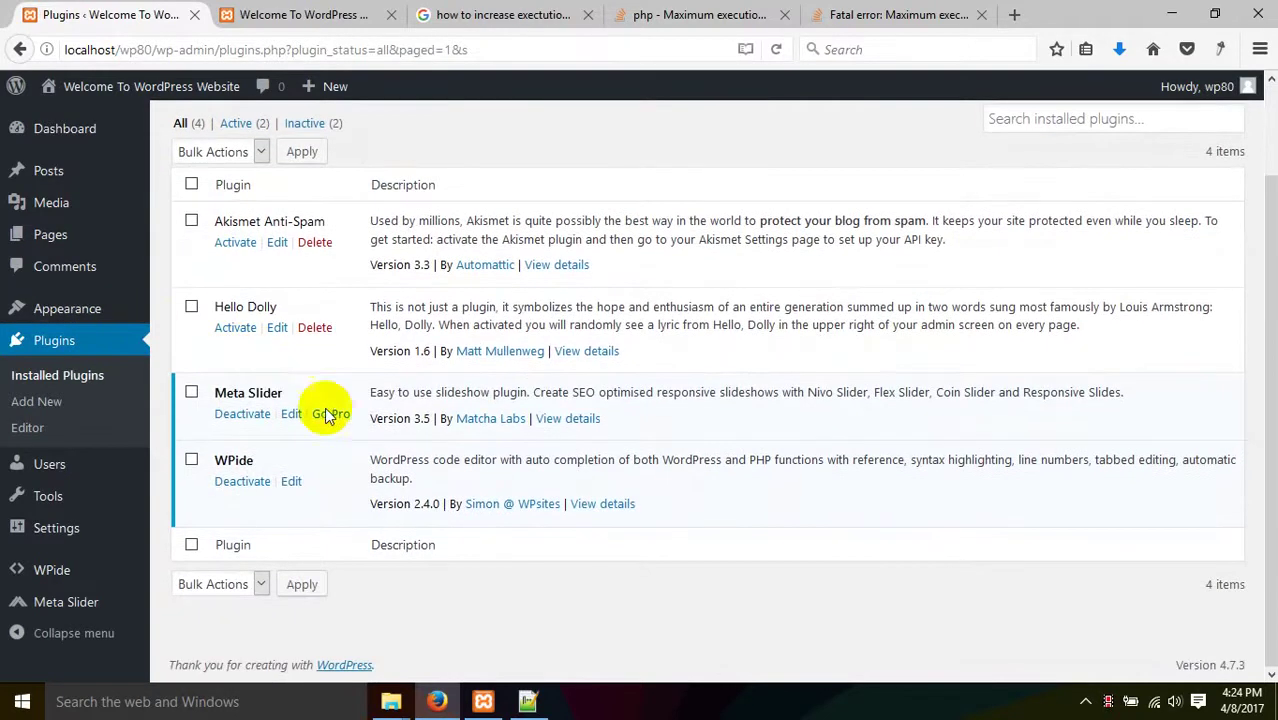
{"action": "scroll", "coordinate": [50, 371], "scroll_direction": "up", "scroll_amount": 2}
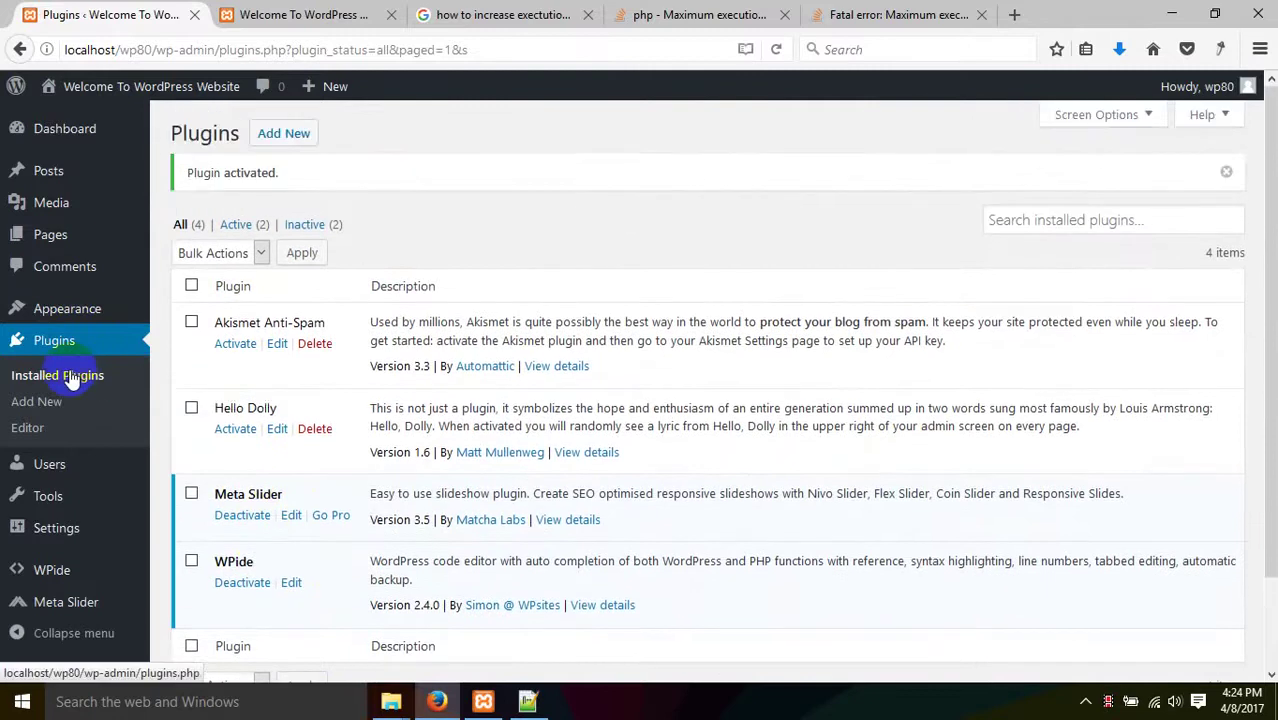
{"action": "mouse_move", "coordinate": [52, 608]}
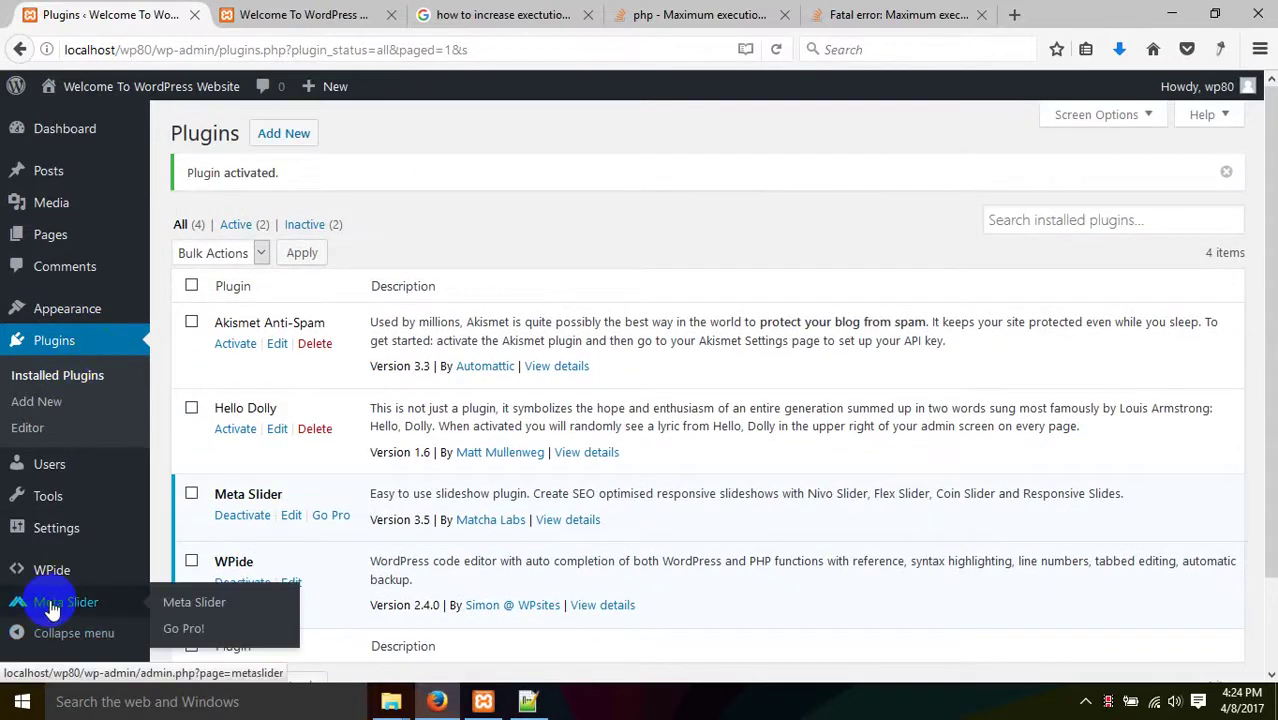
{"action": "left_click", "coordinate": [52, 605]}
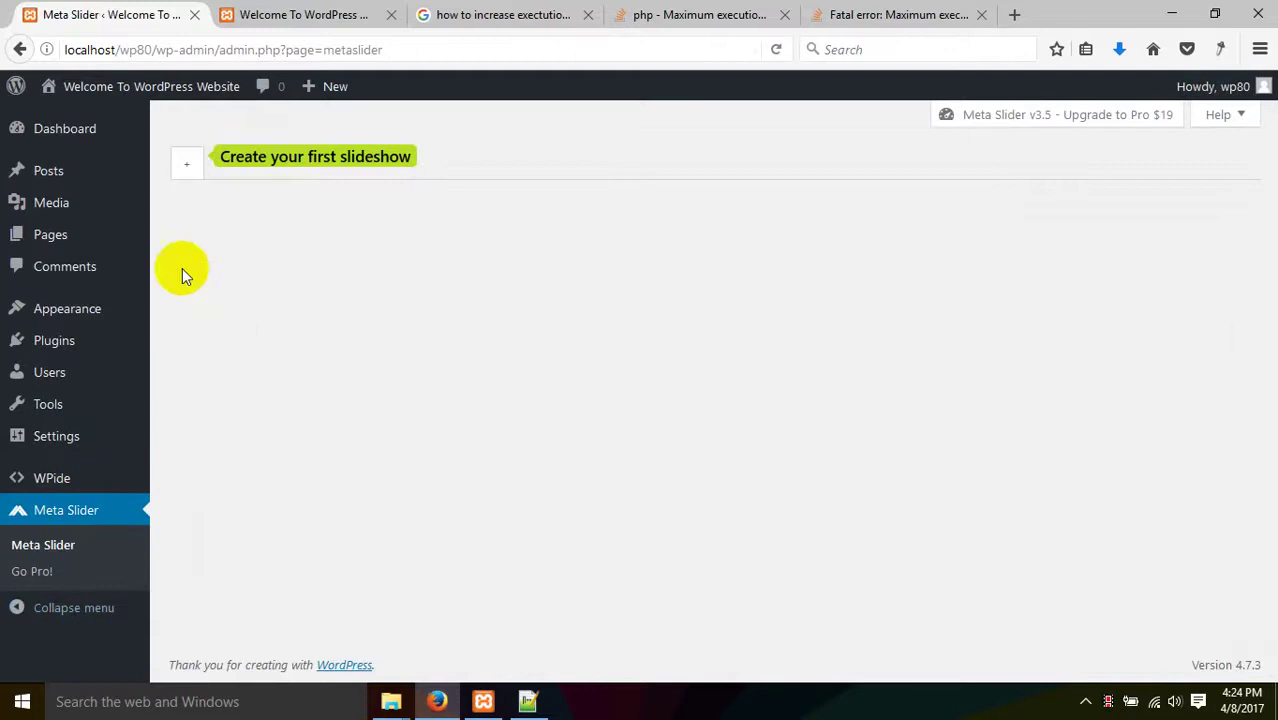
{"action": "left_click", "coordinate": [188, 170]}
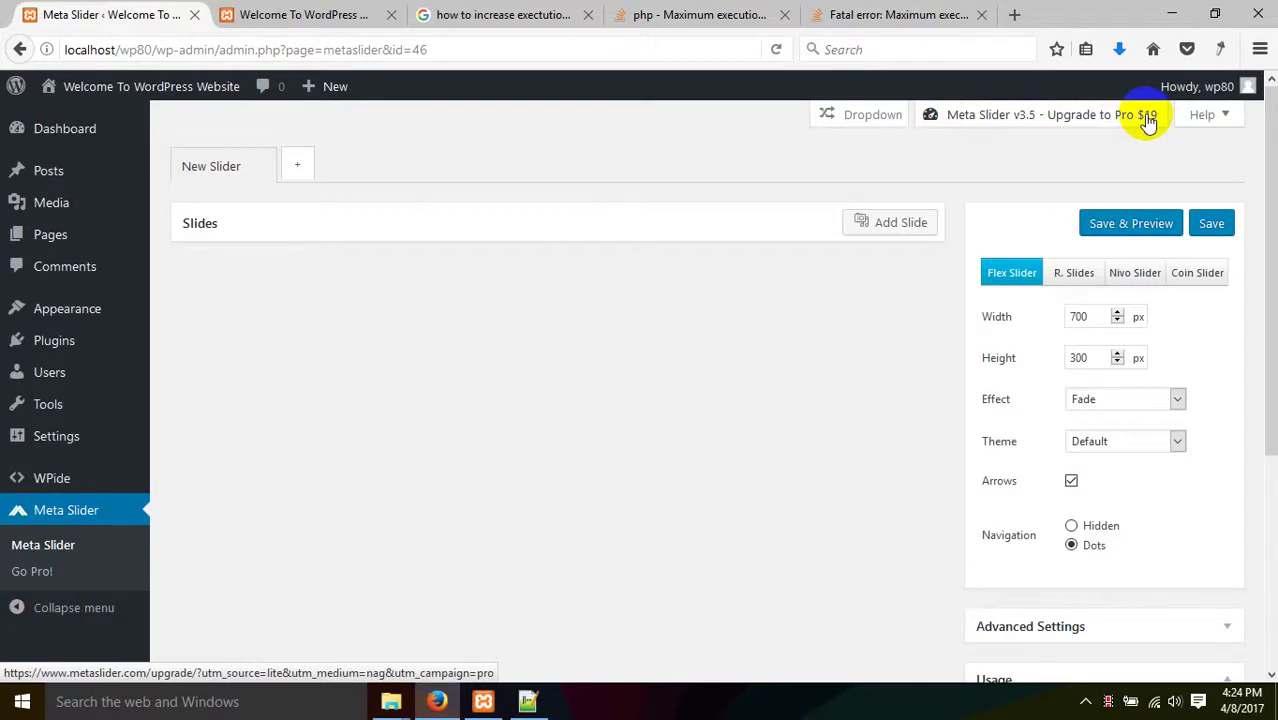
{"action": "scroll", "coordinate": [1090, 340], "scroll_direction": "down", "scroll_amount": 3}
{"action": "scroll", "coordinate": [1080, 470], "scroll_direction": "up", "scroll_amount": 1}
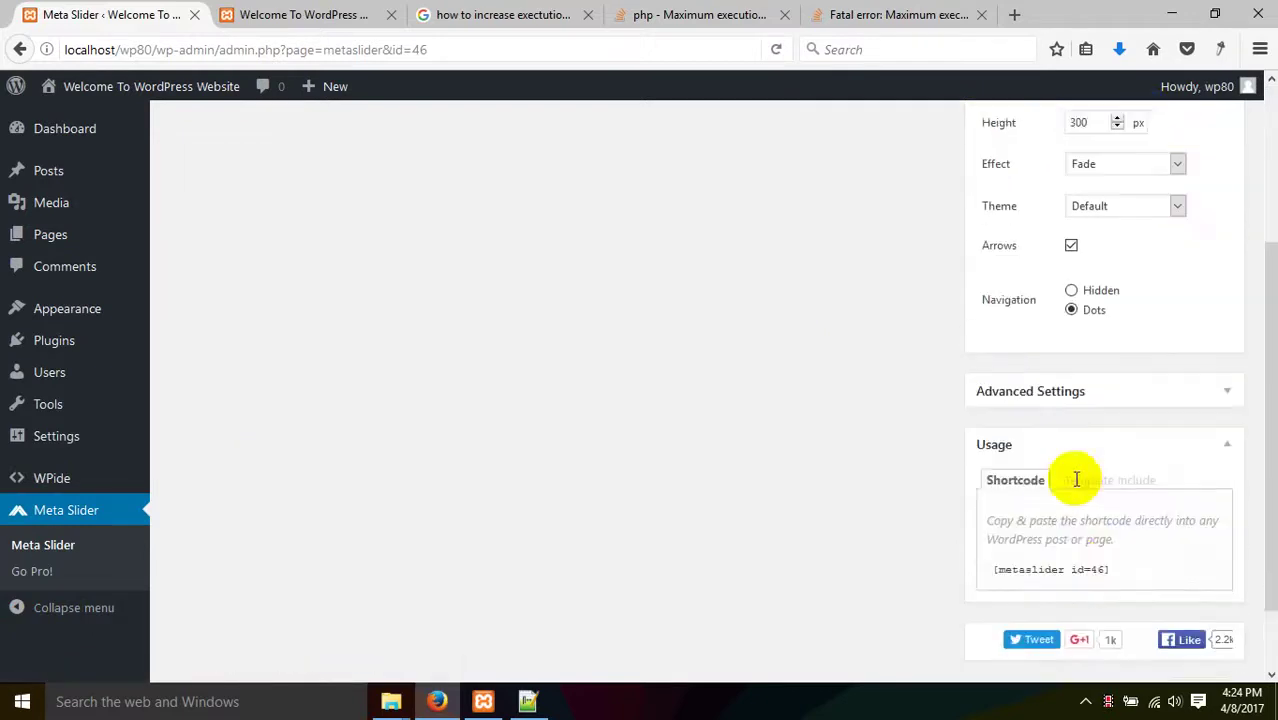
{"action": "scroll", "coordinate": [1076, 480], "scroll_direction": "up", "scroll_amount": 3}
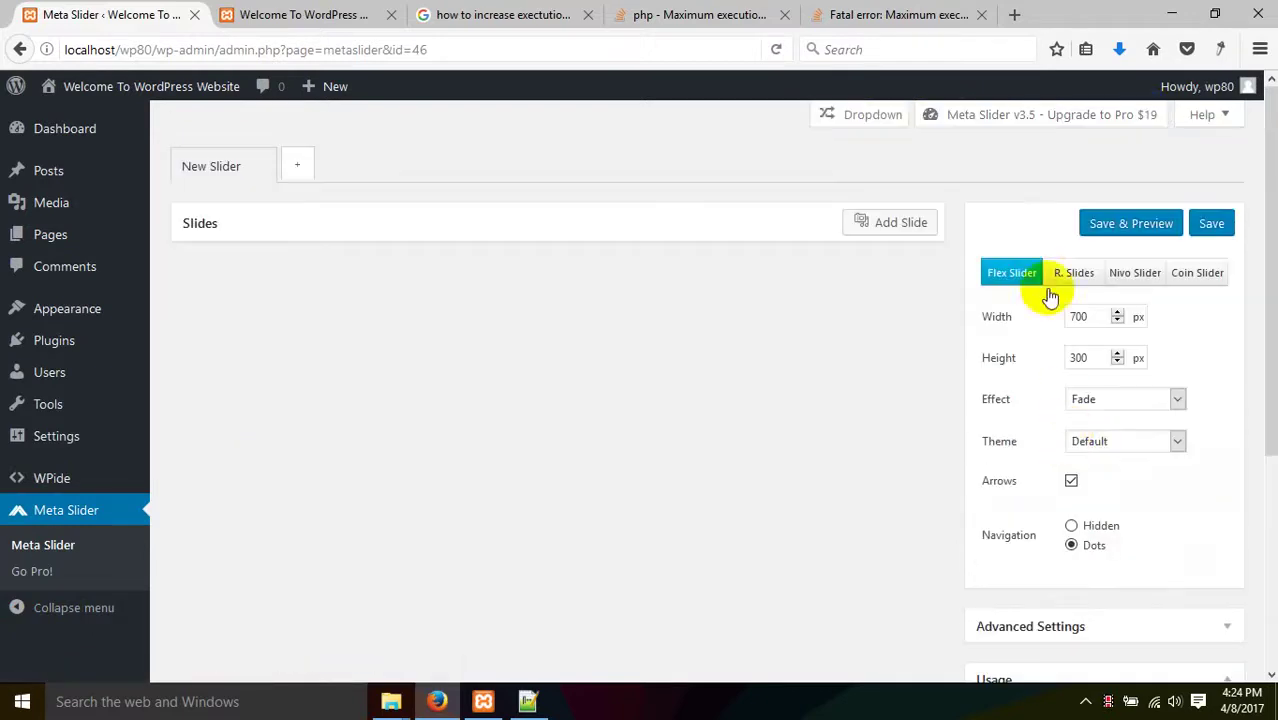
{"action": "left_click", "coordinate": [891, 224]}
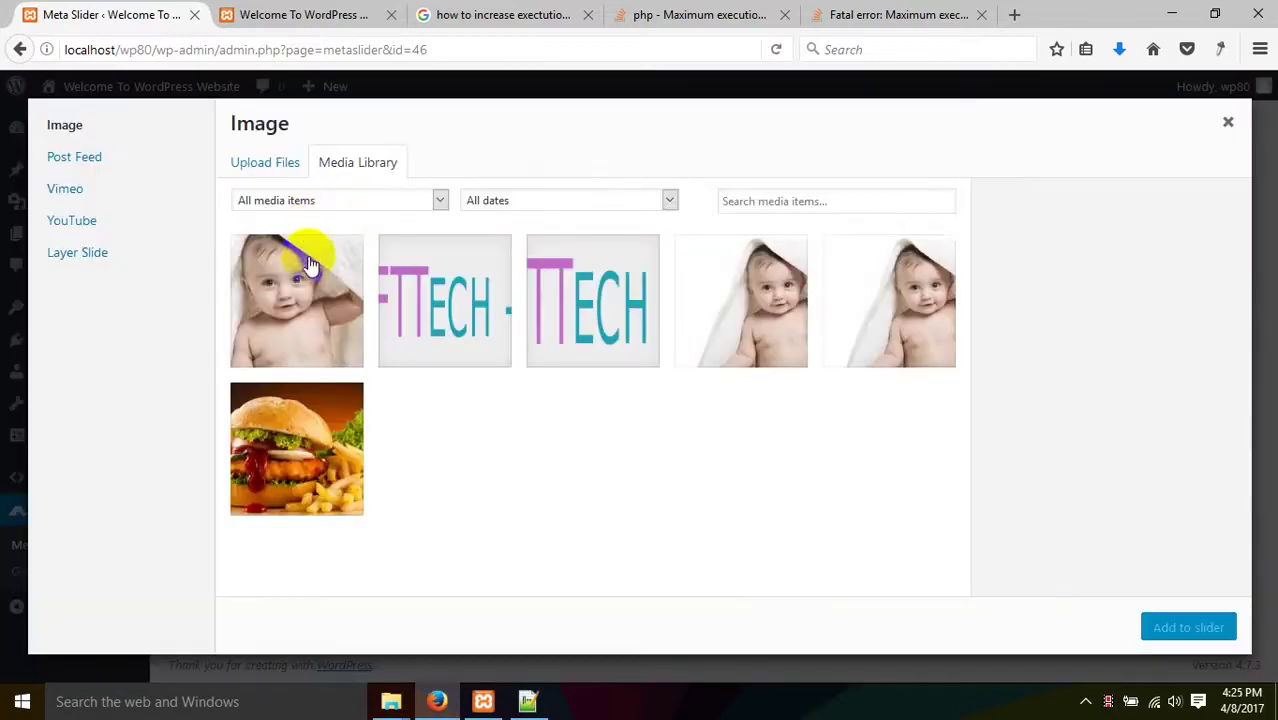
{"action": "left_click", "coordinate": [318, 425]}
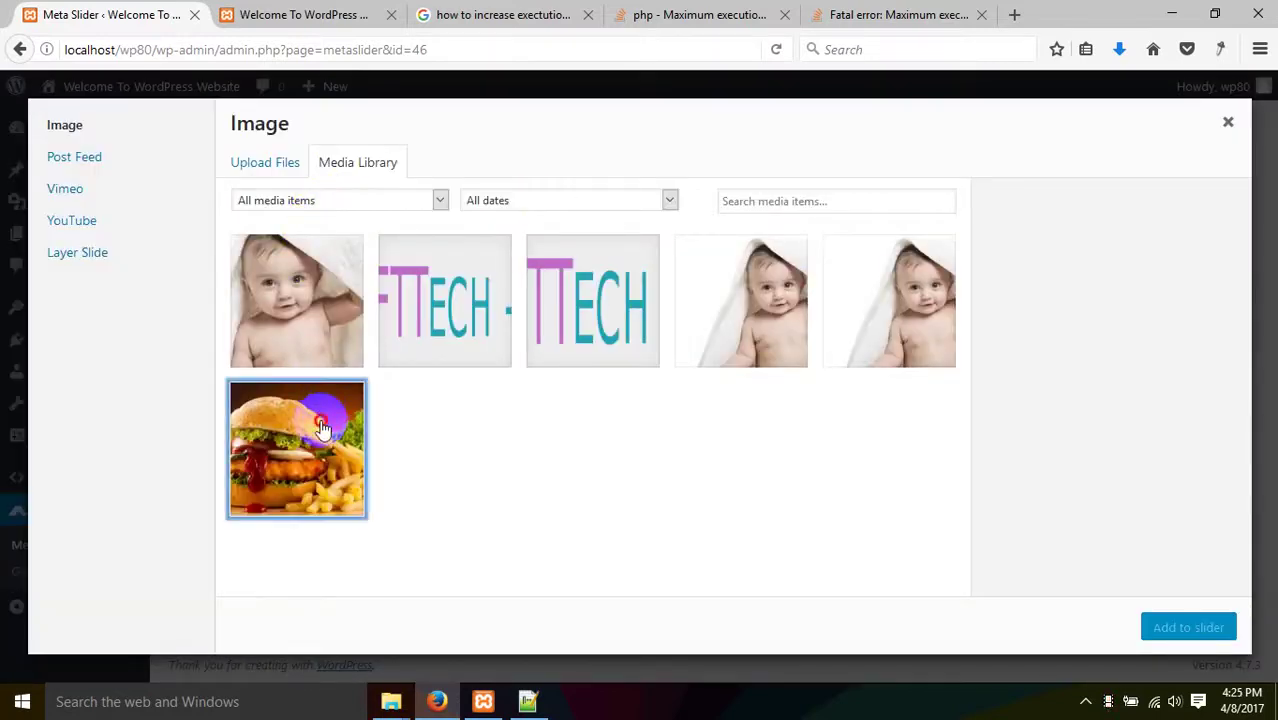
{"action": "left_click", "coordinate": [1201, 642]}
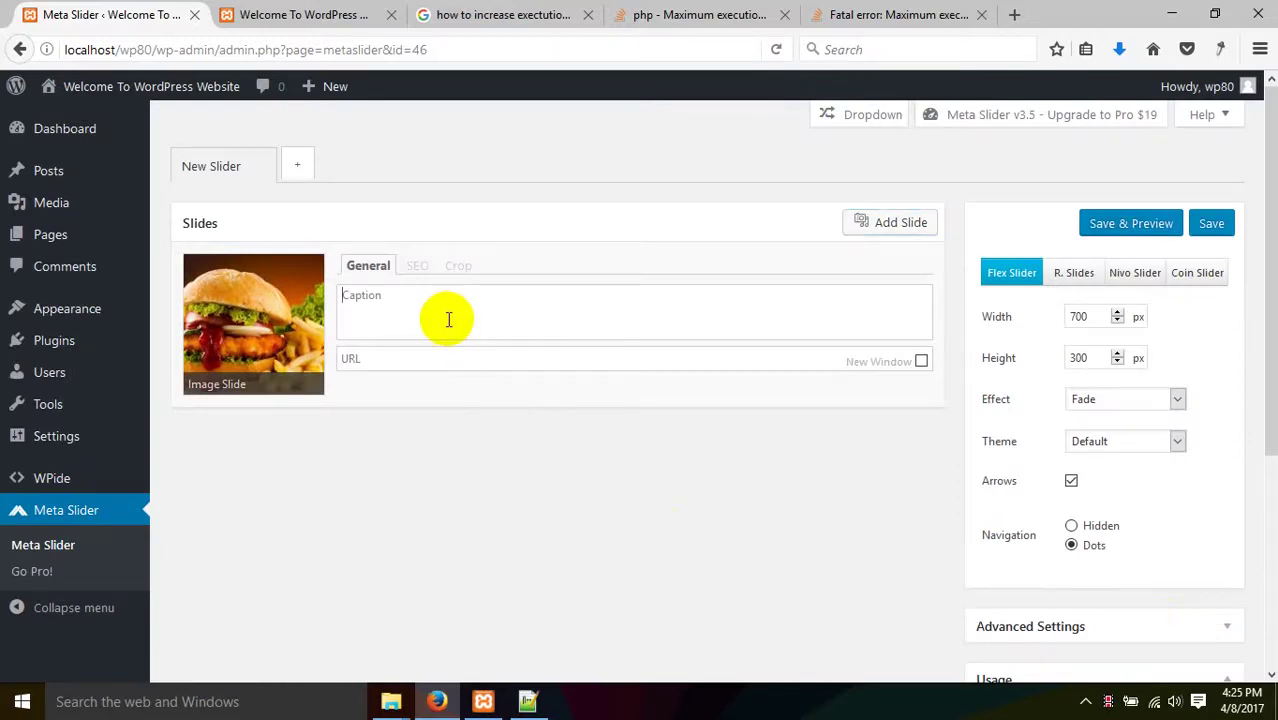
{"action": "type", "text": "first slider"}
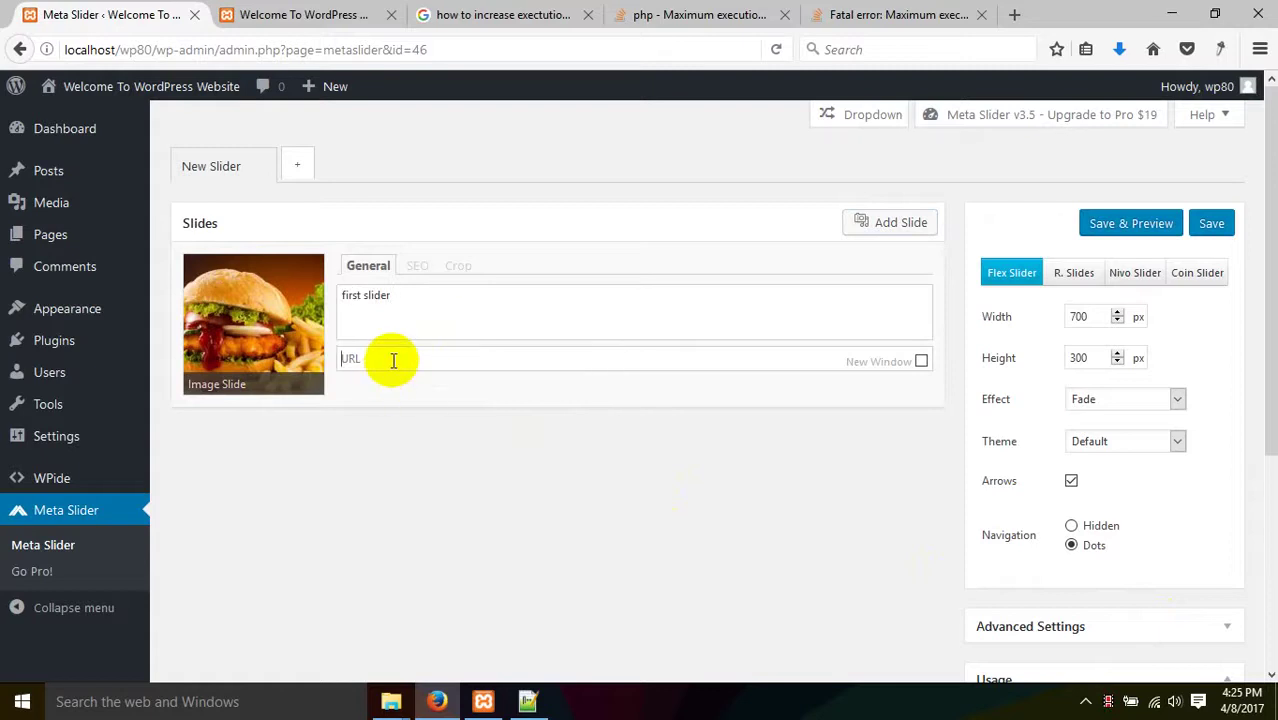
{"action": "type", "text": "amader"}
{"action": "key", "text": "BackSpace"}
{"action": "key", "text": "BackSpace"}
{"action": "key", "text": "BackSpace"}
{"action": "key", "text": "BackSpace"}
{"action": "key", "text": "BackSpace"}
{"action": "key", "text": "BackSpace"}
{"action": "key", "text": "BackSpace"}
{"action": "key", "text": "BackSpace"}
{"action": "key", "text": "BackSpace"}
{"action": "key", "text": "BackSpace"}
{"action": "type", "text": "http://soft"}
{"action": "type", "text": "ech-it.com"}
{"action": "left_click", "coordinate": [920, 361]}
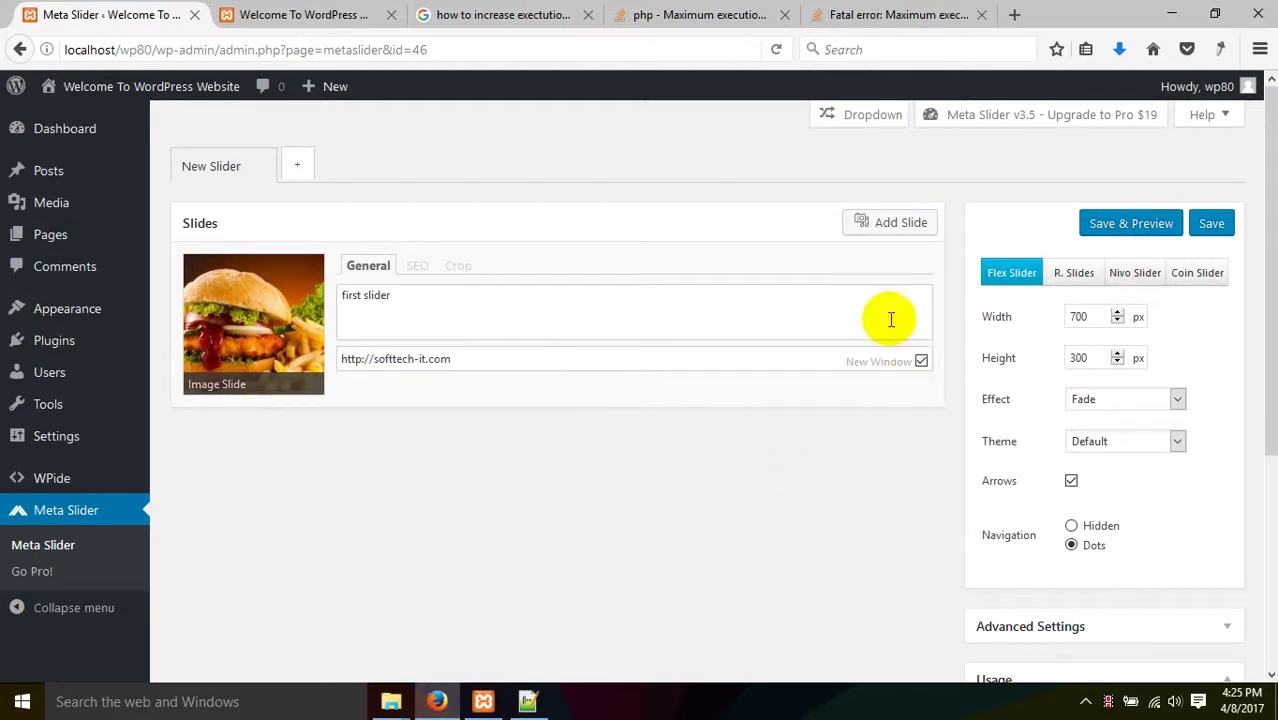
- Save and preview the slideshow, testing the slide's link, then close the preview
{"action": "left_click", "coordinate": [1127, 225]}
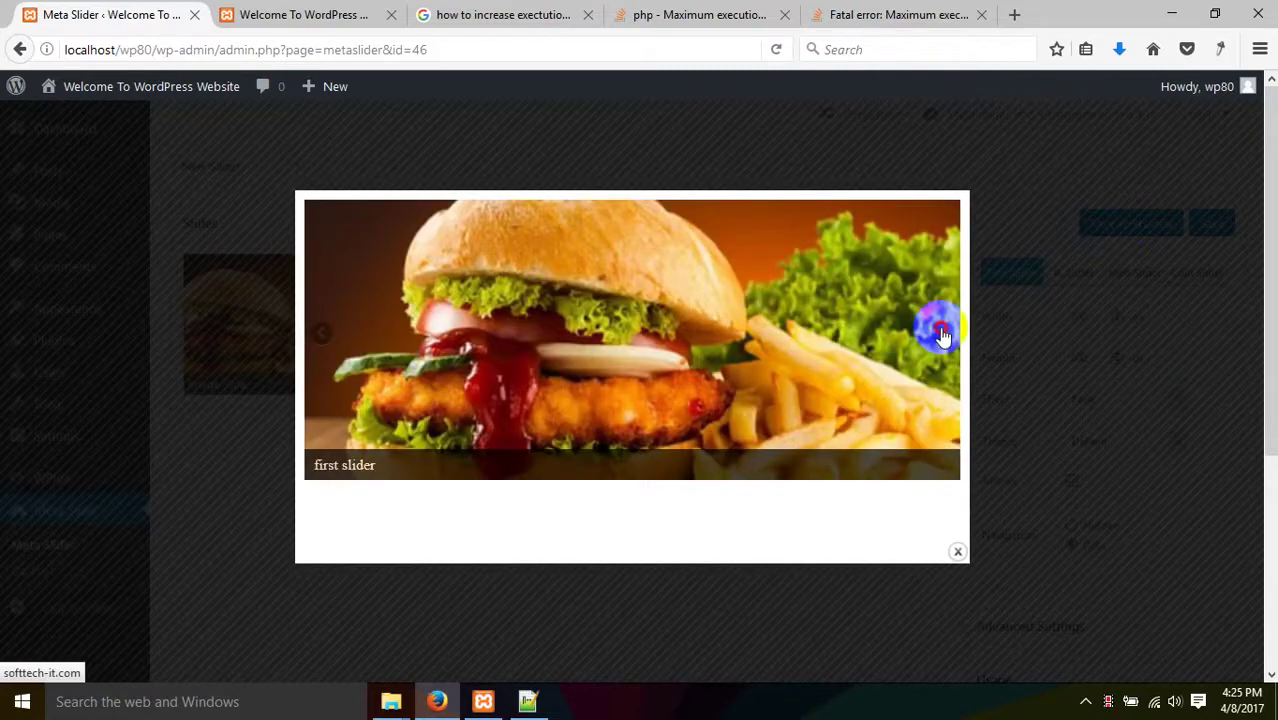
{"action": "left_click", "coordinate": [938, 325]}
{"action": "left_click", "coordinate": [354, 15]}
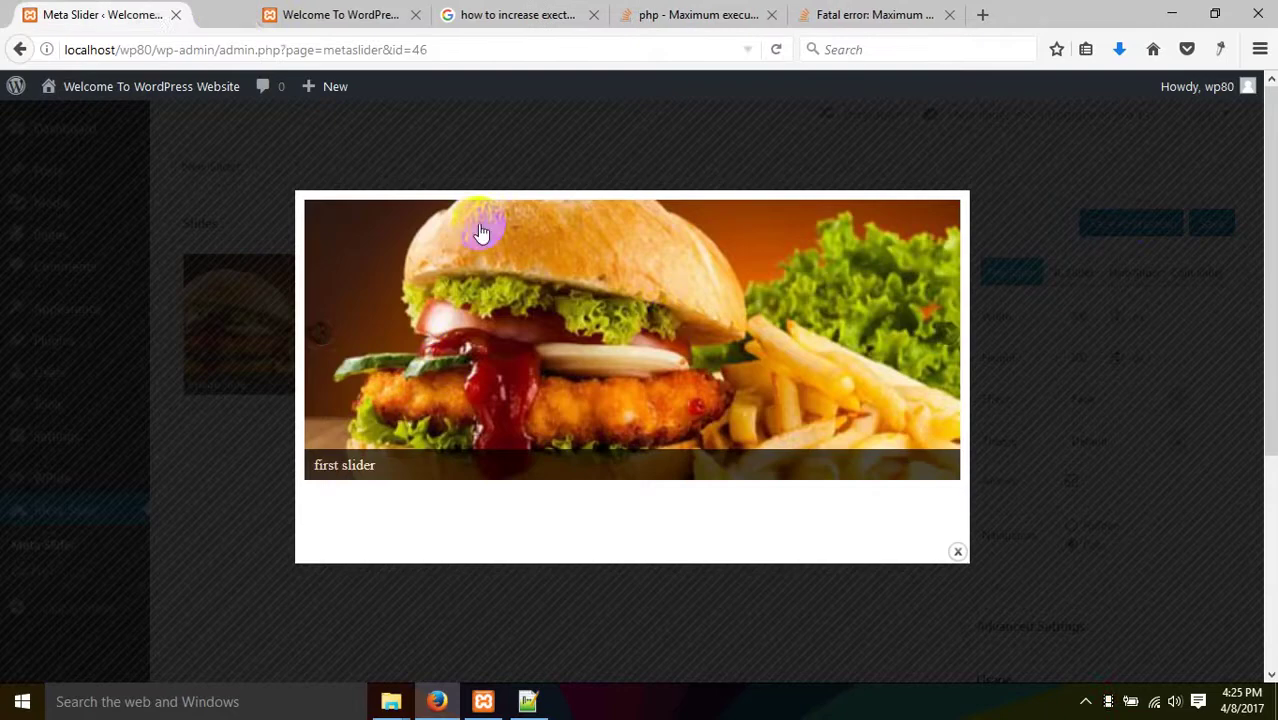
{"action": "left_click", "coordinate": [669, 316]}
{"action": "left_click", "coordinate": [354, 15]}
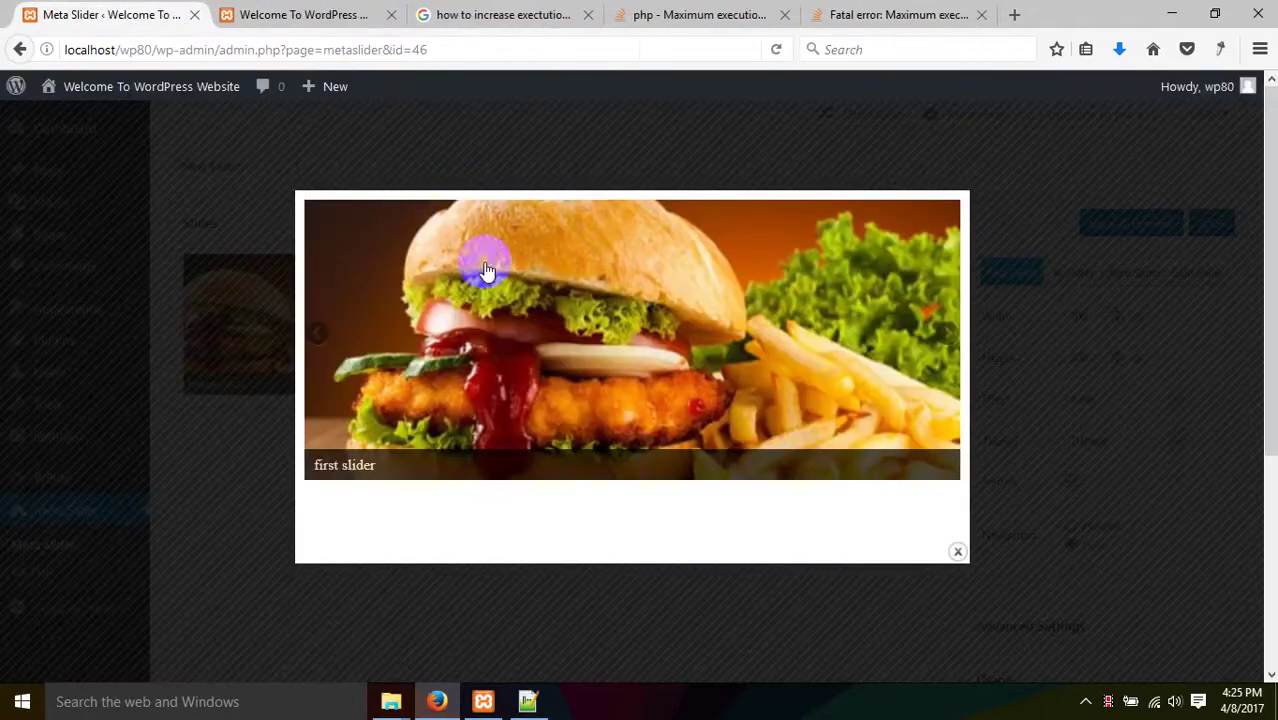
{"action": "left_click", "coordinate": [1197, 201]}
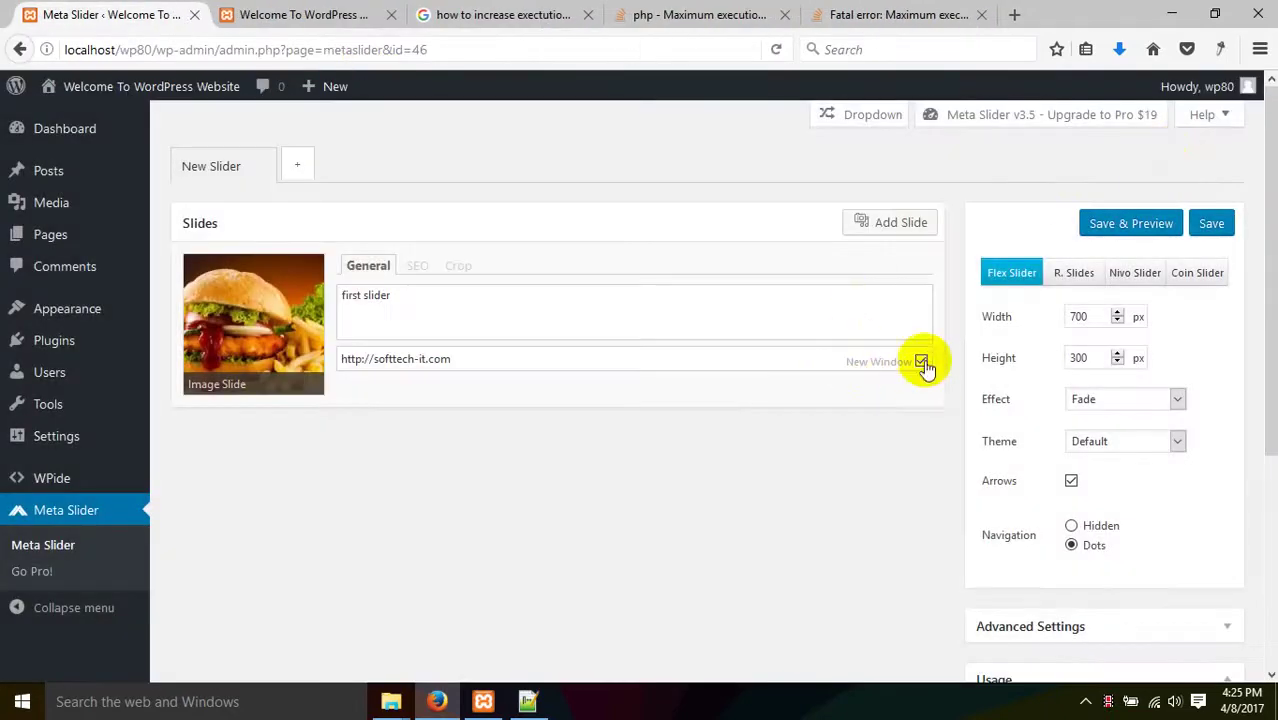
{"action": "left_click", "coordinate": [1133, 221]}
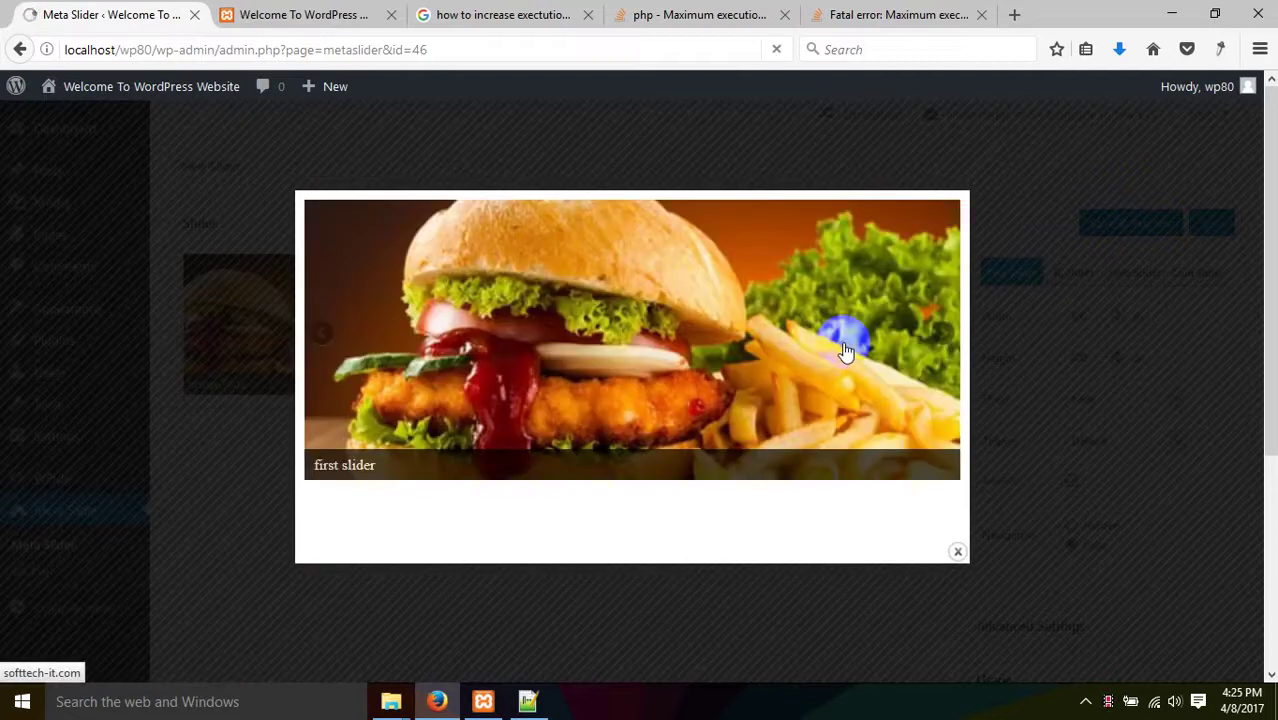
{"action": "left_click", "coordinate": [28, 55]}
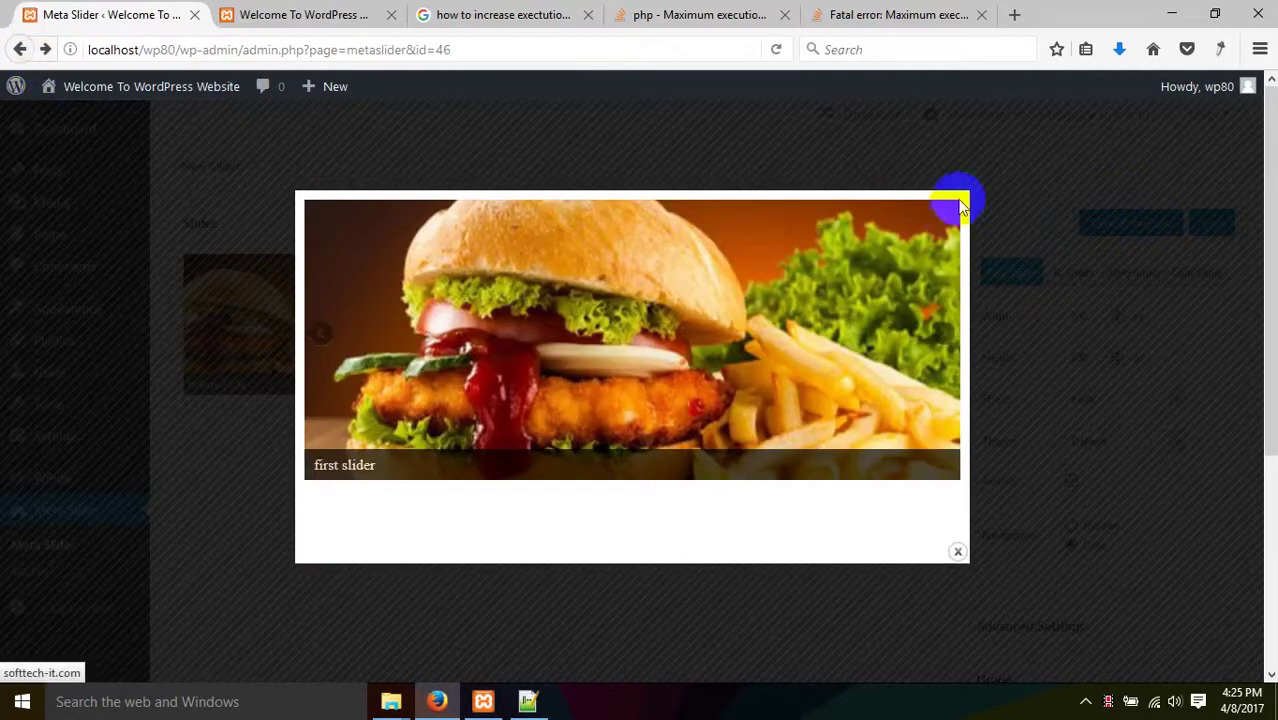
{"action": "left_click", "coordinate": [998, 134]}
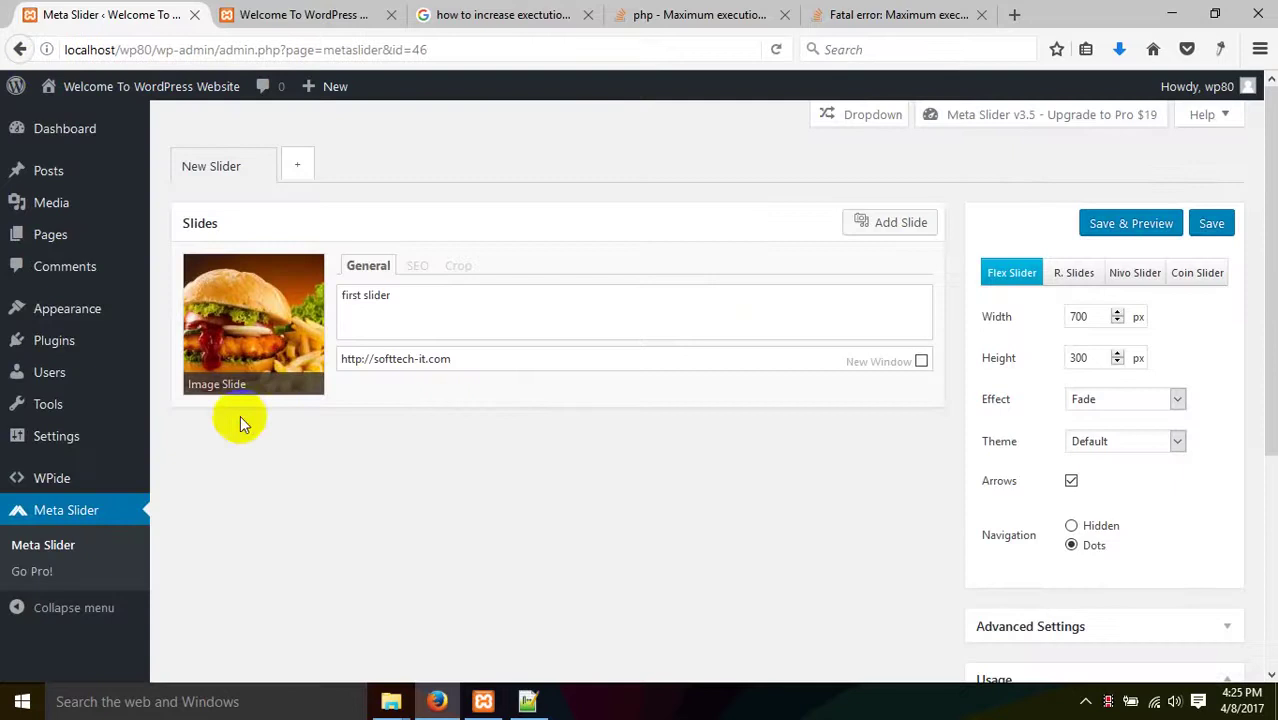
- Start uploading a new slide image and search drives D:, E: and F: for the image folder
{"action": "left_click", "coordinate": [899, 225]}
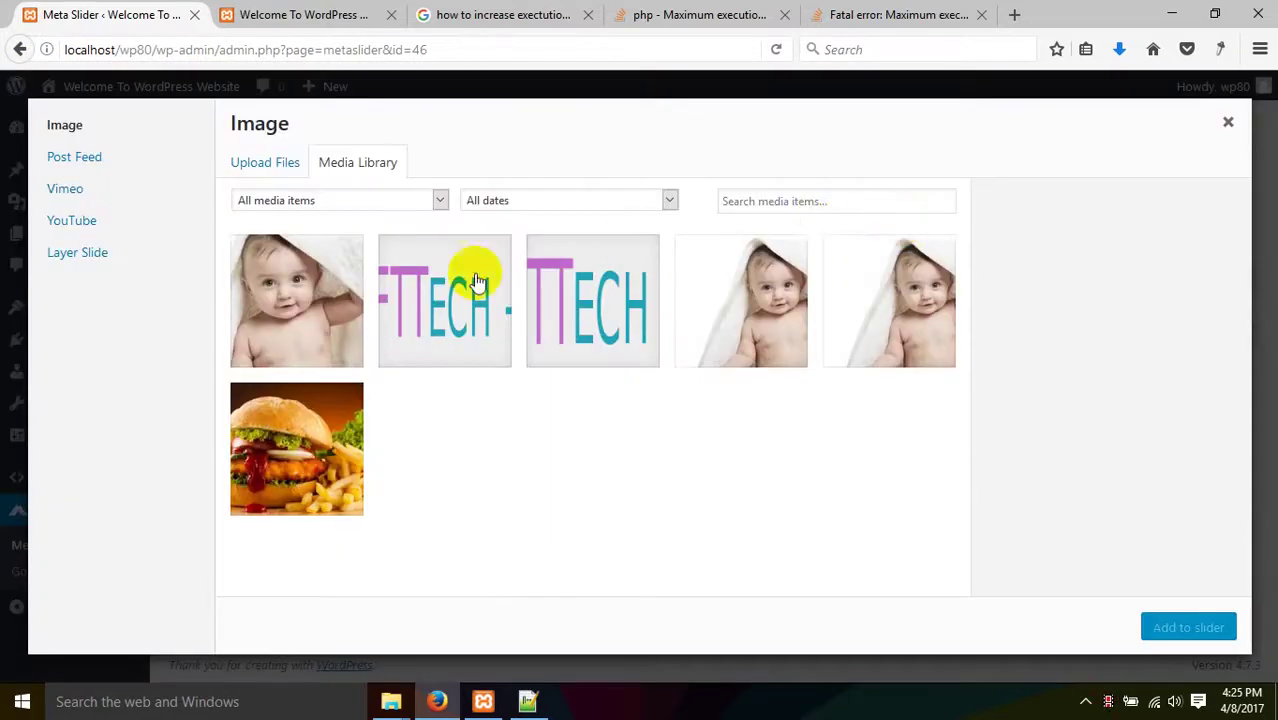
{"action": "left_click", "coordinate": [259, 162]}
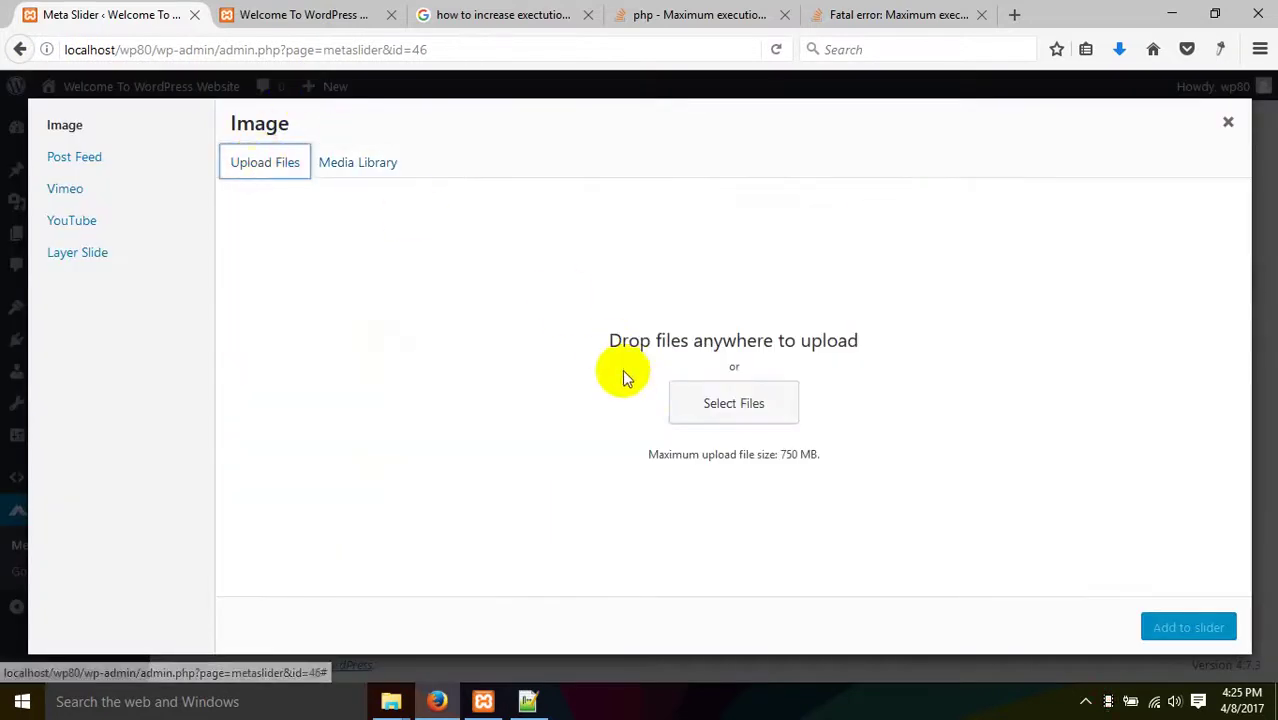
{"action": "left_click", "coordinate": [766, 424]}
{"action": "left_click", "coordinate": [397, 153]}
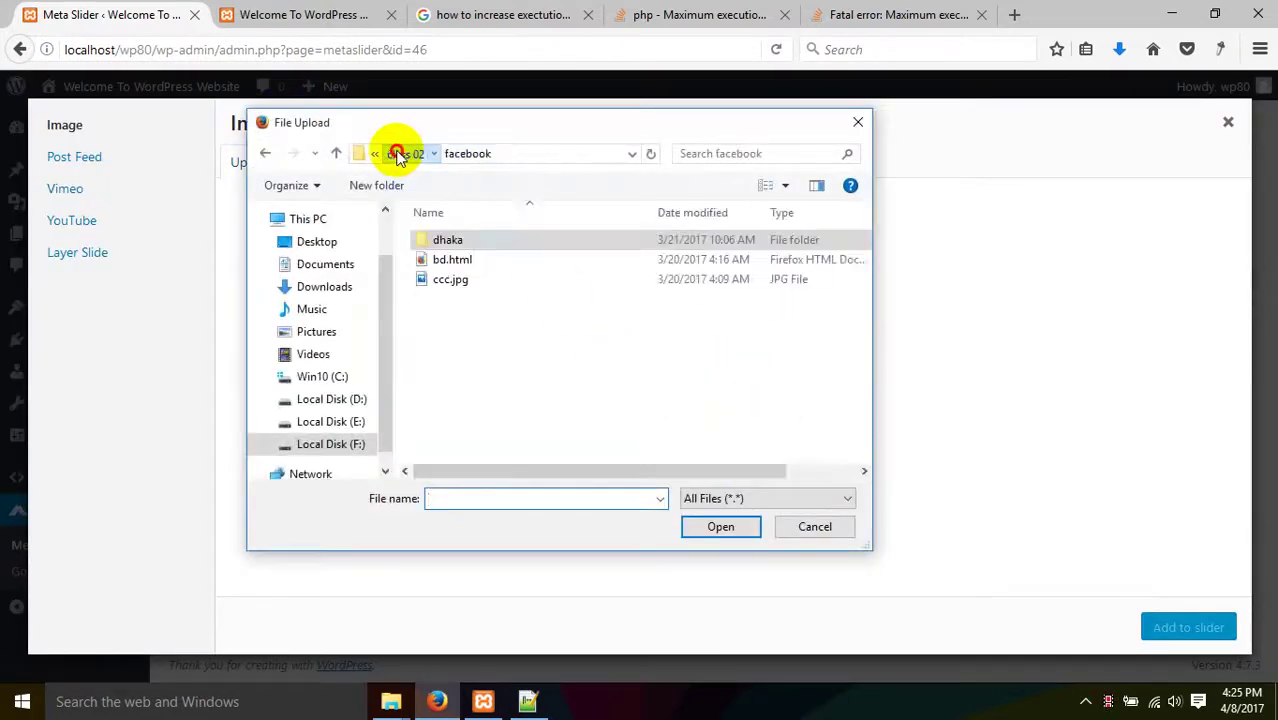
{"action": "left_click", "coordinate": [397, 153]}
{"action": "left_click", "coordinate": [322, 448]}
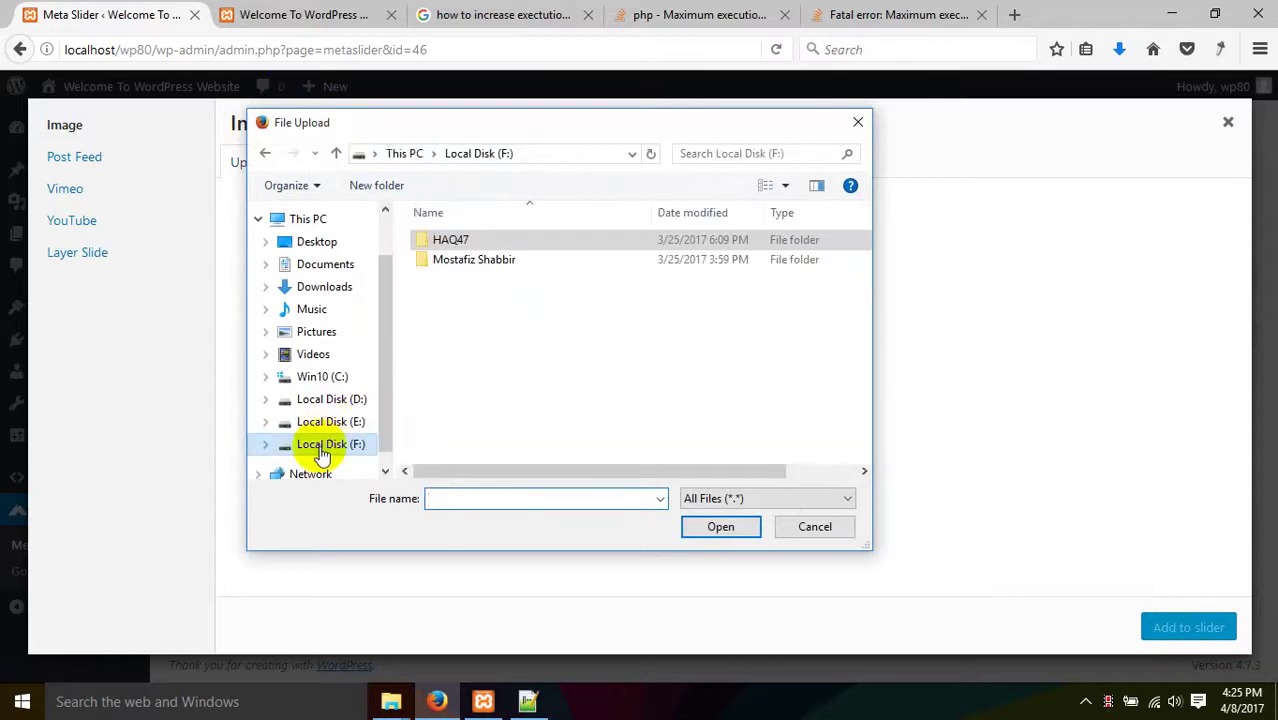
{"action": "left_click", "coordinate": [326, 424]}
{"action": "double_click", "coordinate": [458, 260]}
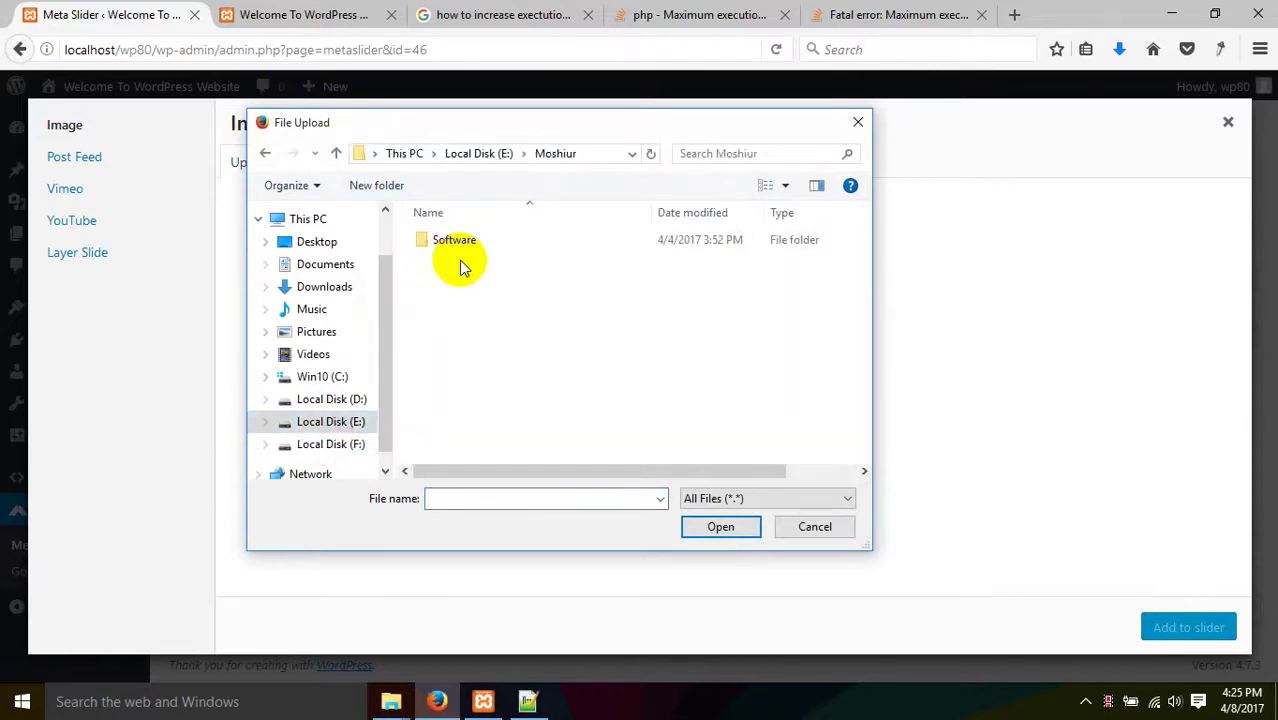
{"action": "double_click", "coordinate": [458, 258]}
{"action": "left_click", "coordinate": [313, 404]}
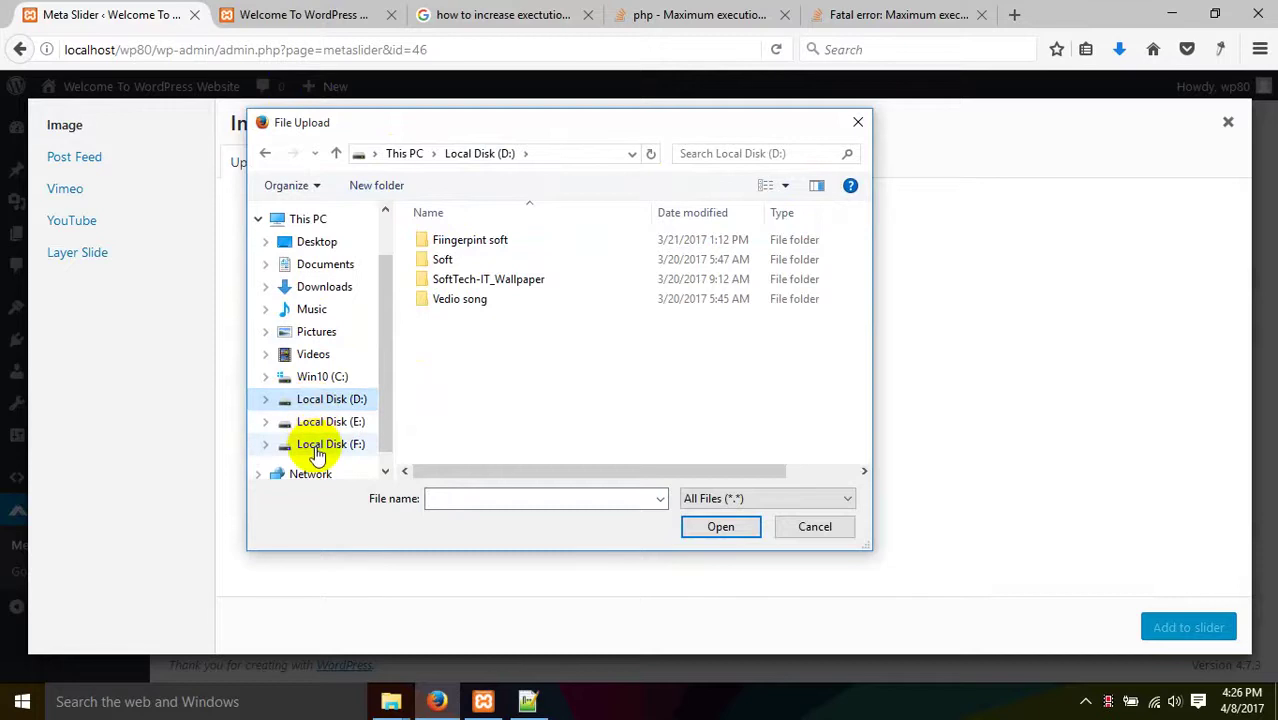
{"action": "left_click", "coordinate": [324, 428]}
{"action": "left_click", "coordinate": [328, 448]}
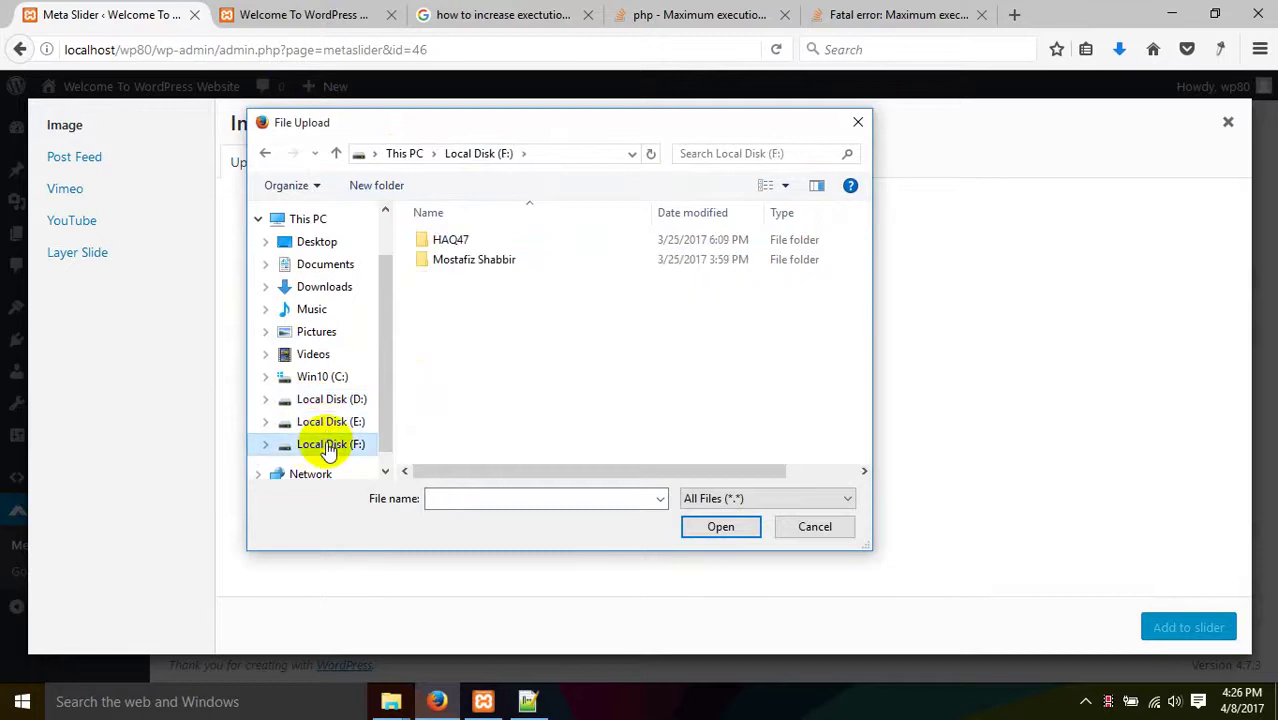
{"action": "left_click", "coordinate": [326, 424]}
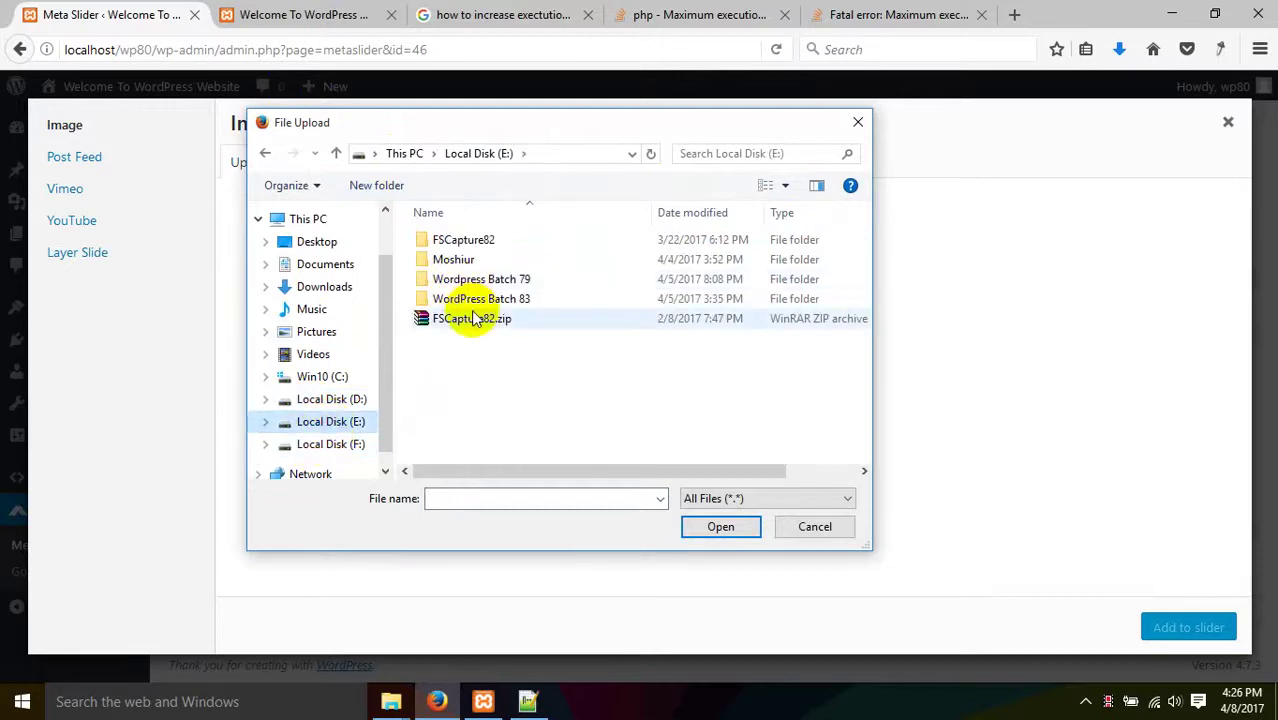
{"action": "left_click", "coordinate": [345, 445]}
{"action": "left_click", "coordinate": [460, 268]}
{"action": "double_click", "coordinate": [460, 268]}
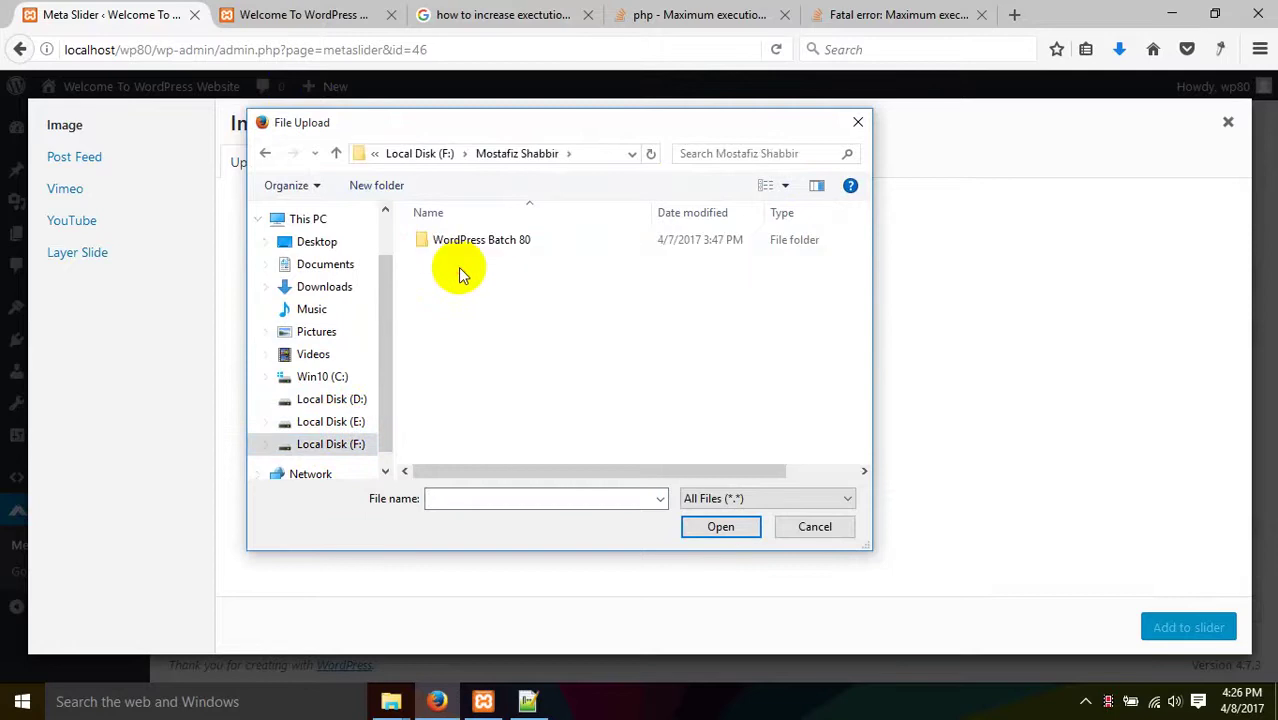
{"action": "double_click", "coordinate": [471, 240]}
{"action": "scroll", "coordinate": [485, 395], "scroll_direction": "down", "scroll_amount": 3}
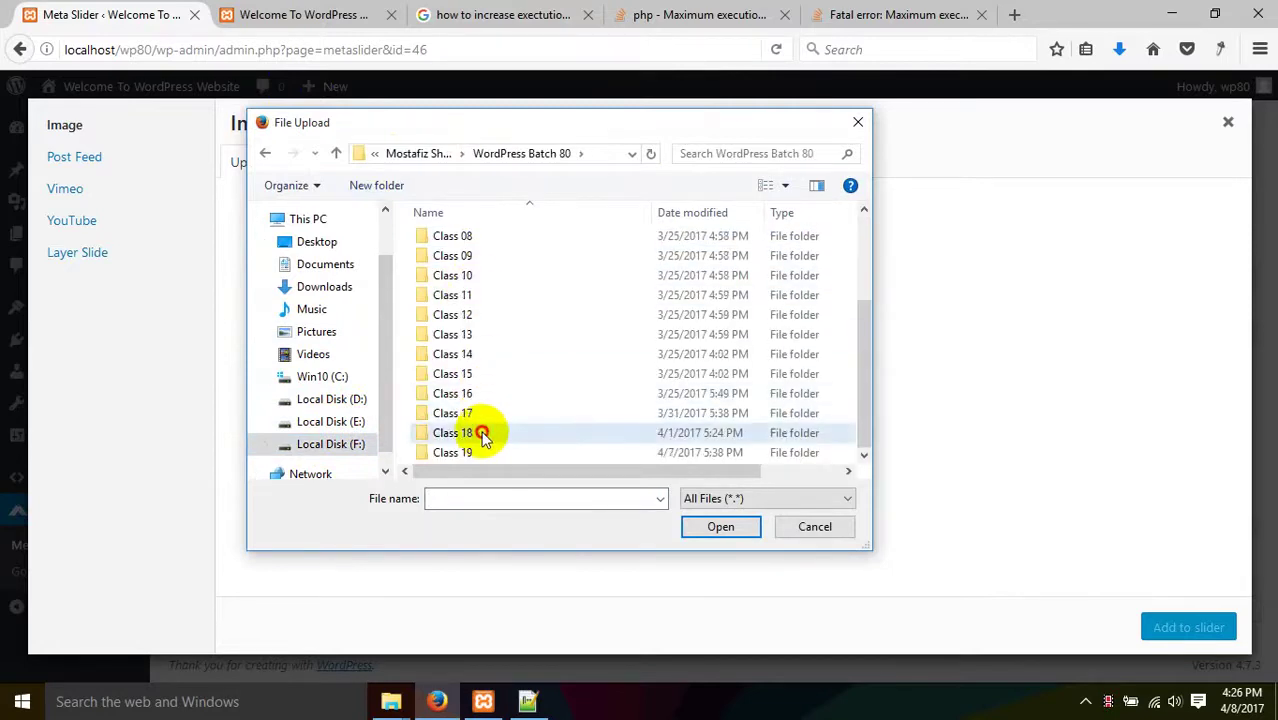
{"action": "double_click", "coordinate": [472, 432]}
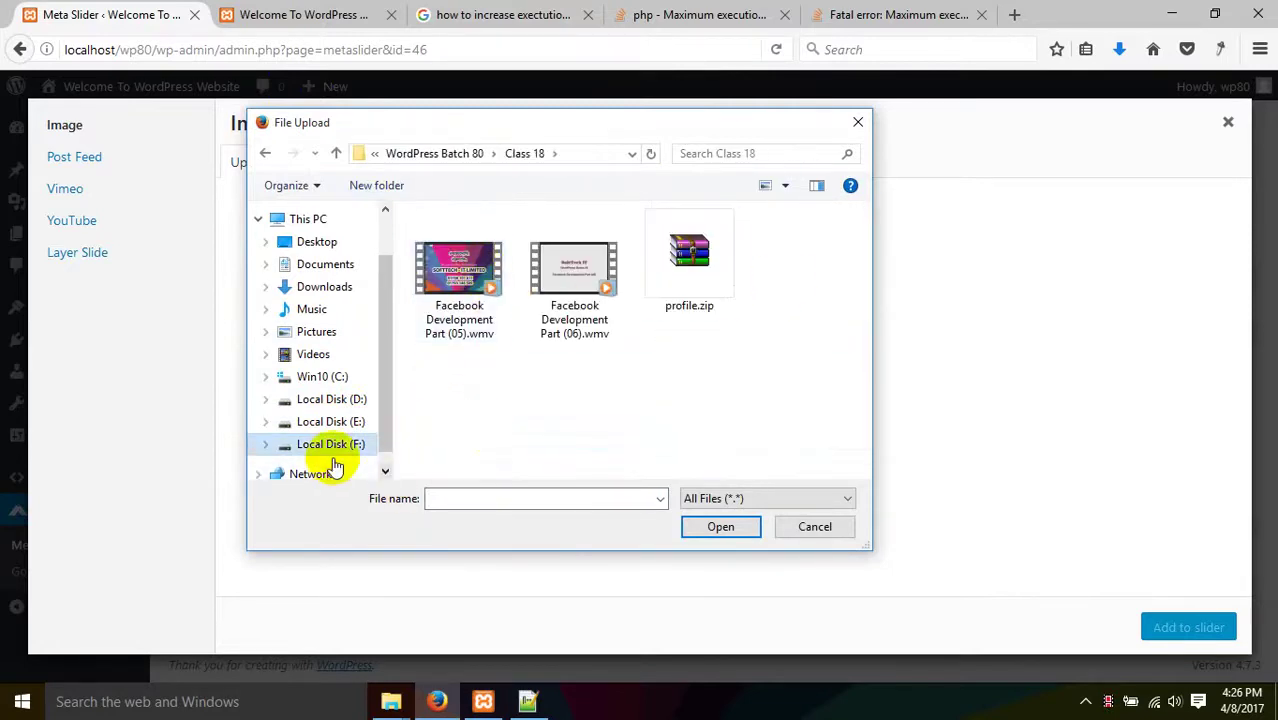
- Navigate to WordPress Batch 80 > Class 16 > PSD to html > images
{"action": "left_click", "coordinate": [331, 444]}
{"action": "left_click", "coordinate": [496, 268]}
{"action": "double_click", "coordinate": [496, 270]}
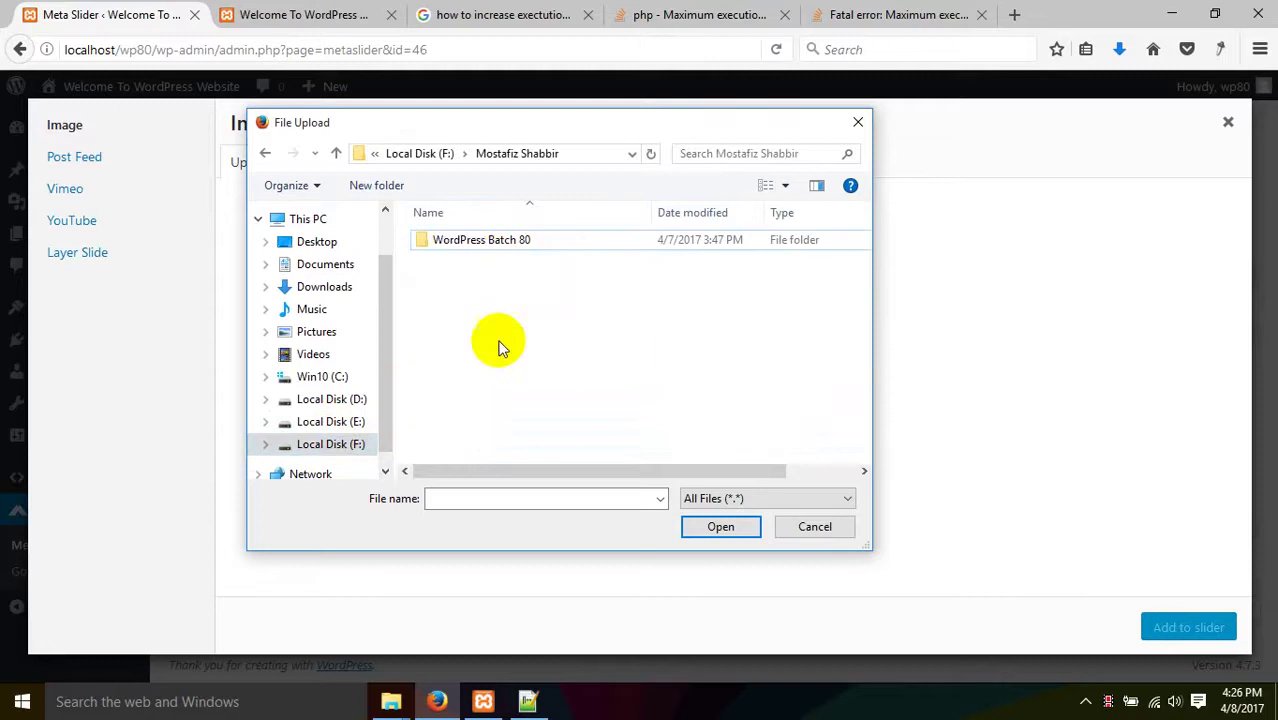
{"action": "left_click", "coordinate": [460, 250]}
{"action": "double_click", "coordinate": [460, 252]}
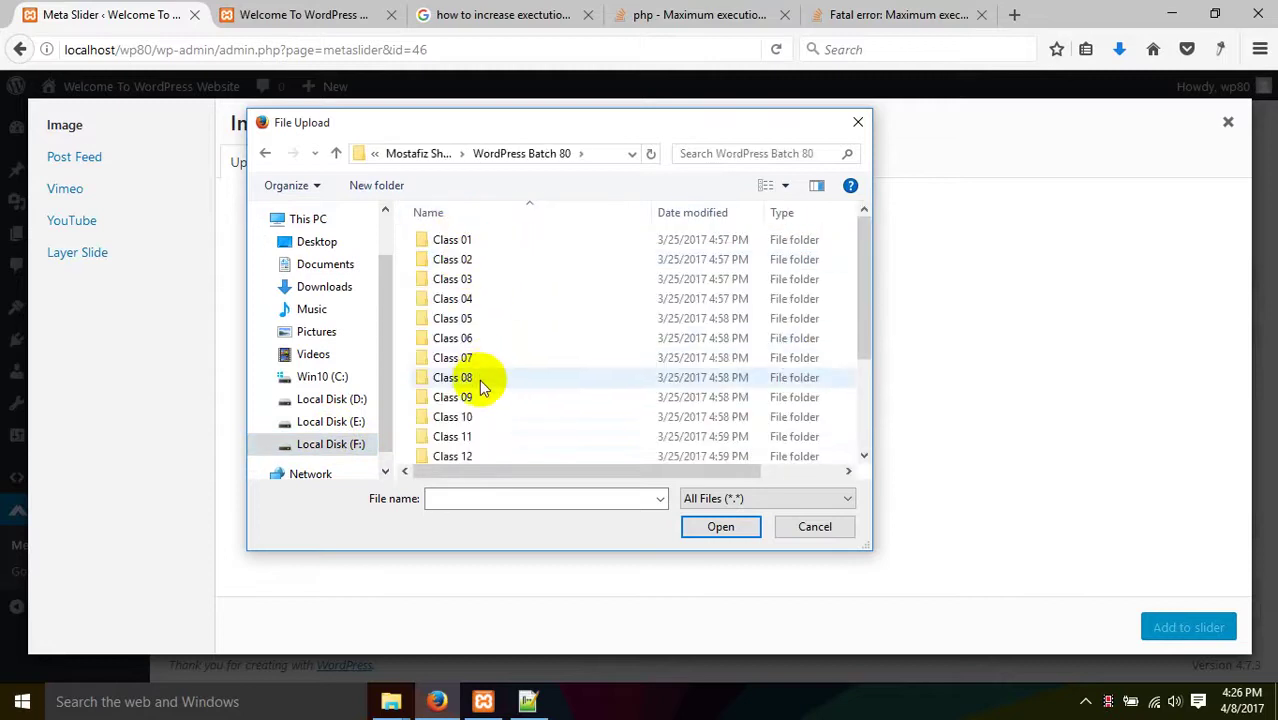
{"action": "scroll", "coordinate": [485, 410], "scroll_direction": "down", "scroll_amount": 2}
{"action": "double_click", "coordinate": [484, 358]}
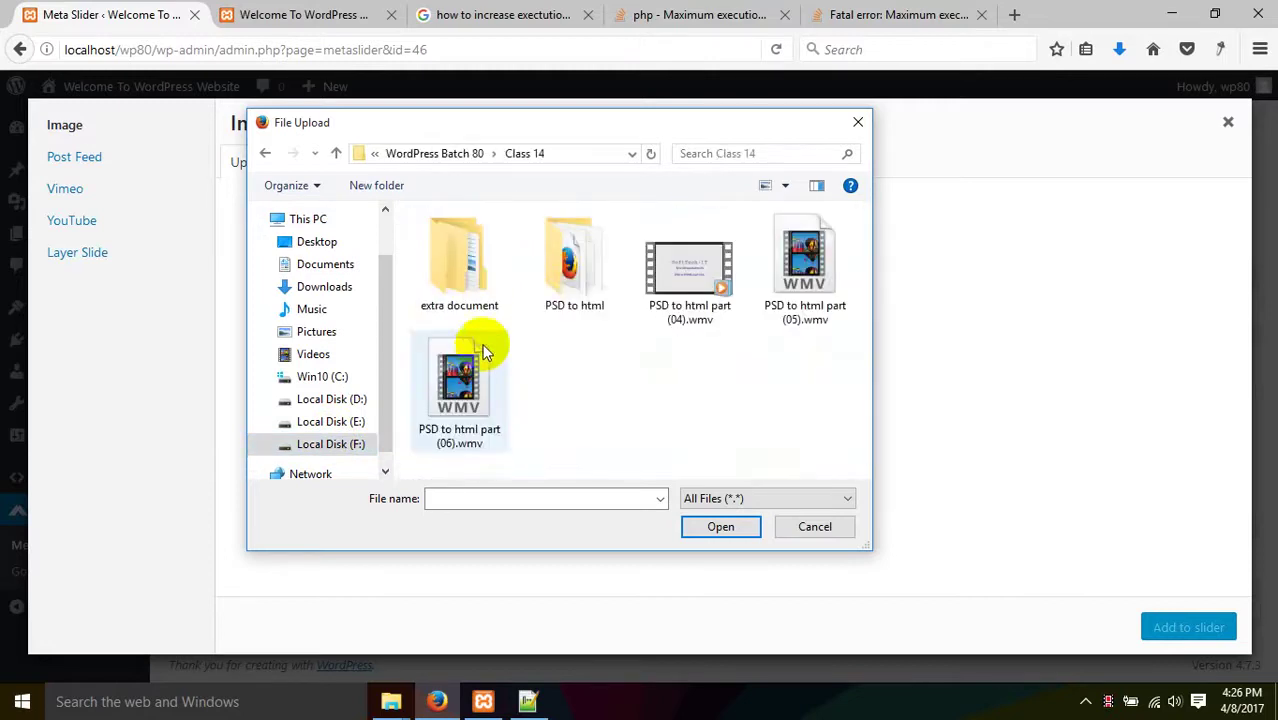
{"action": "double_click", "coordinate": [556, 306]}
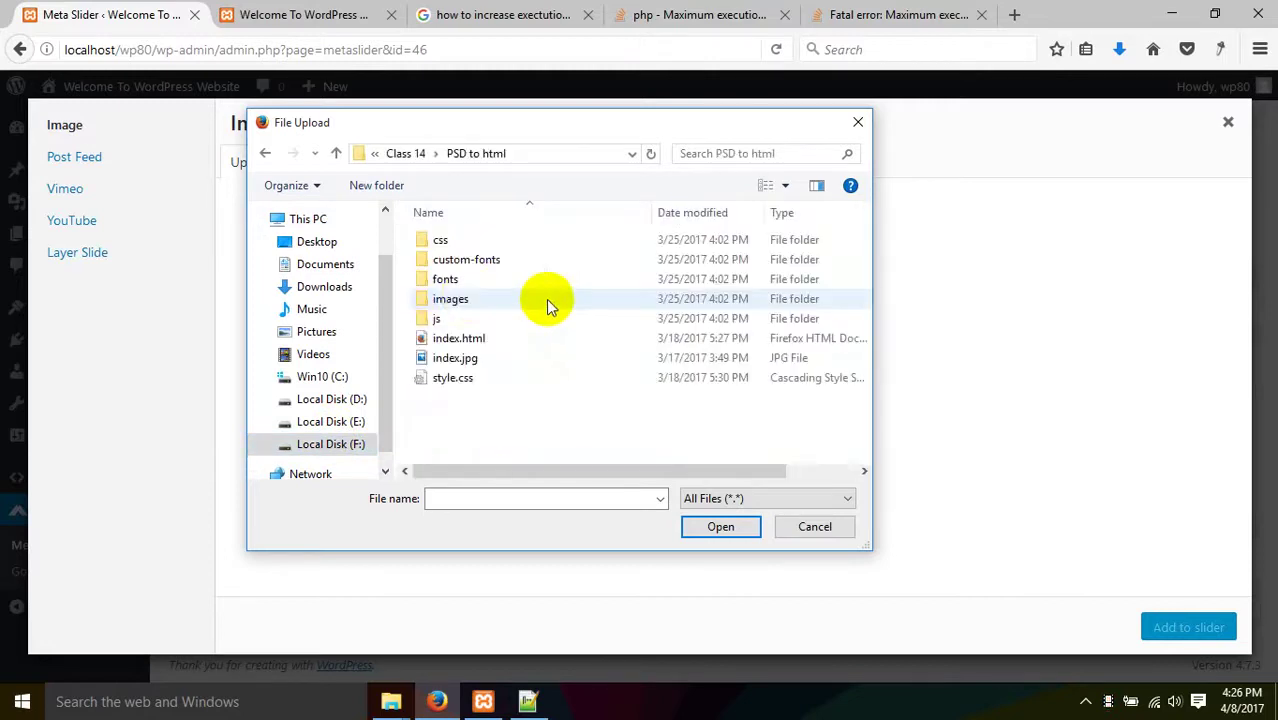
{"action": "double_click", "coordinate": [476, 299]}
{"action": "scroll", "coordinate": [498, 325], "scroll_direction": "down", "scroll_amount": 2}
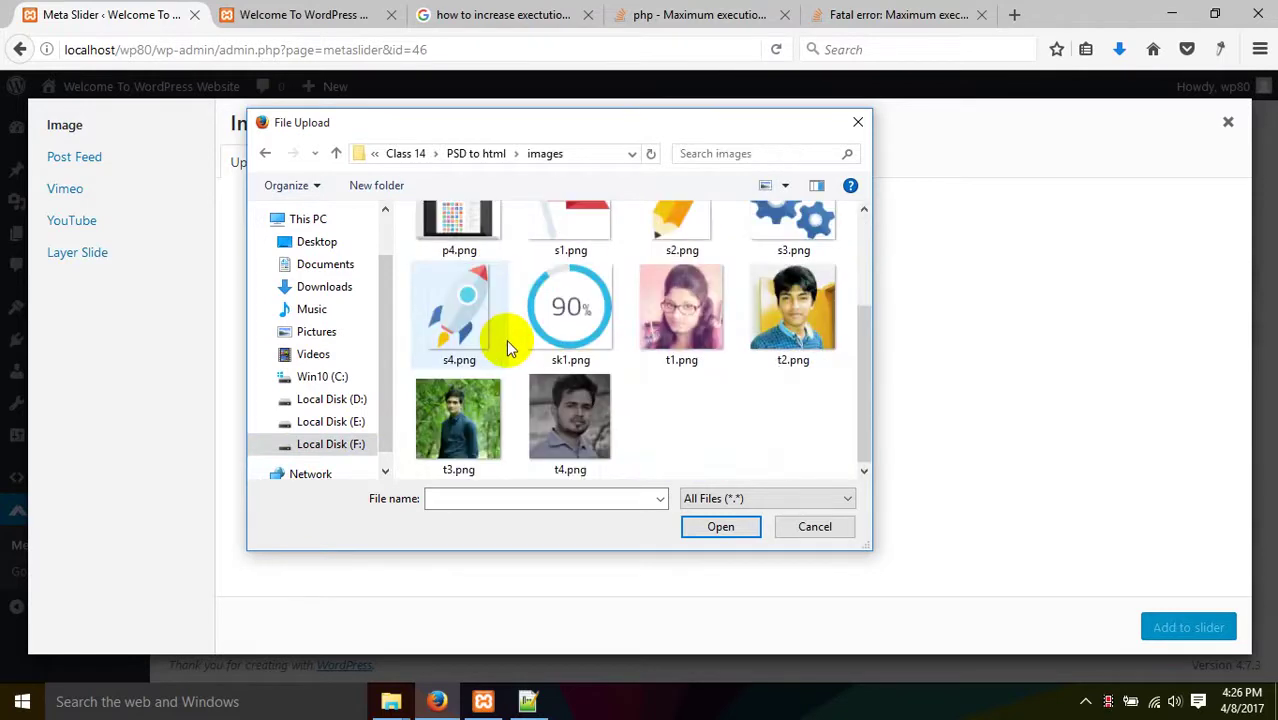
{"action": "scroll", "coordinate": [560, 382], "scroll_direction": "up", "scroll_amount": 2}
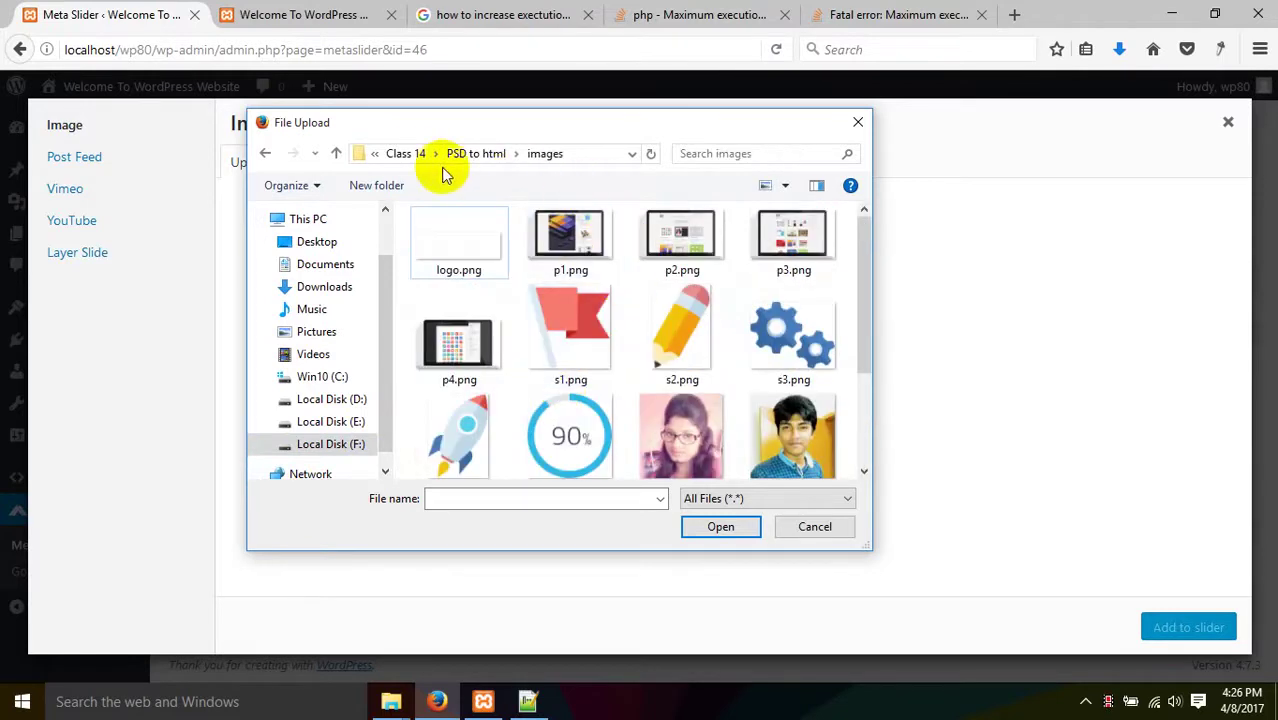
{"action": "left_click", "coordinate": [410, 154]}
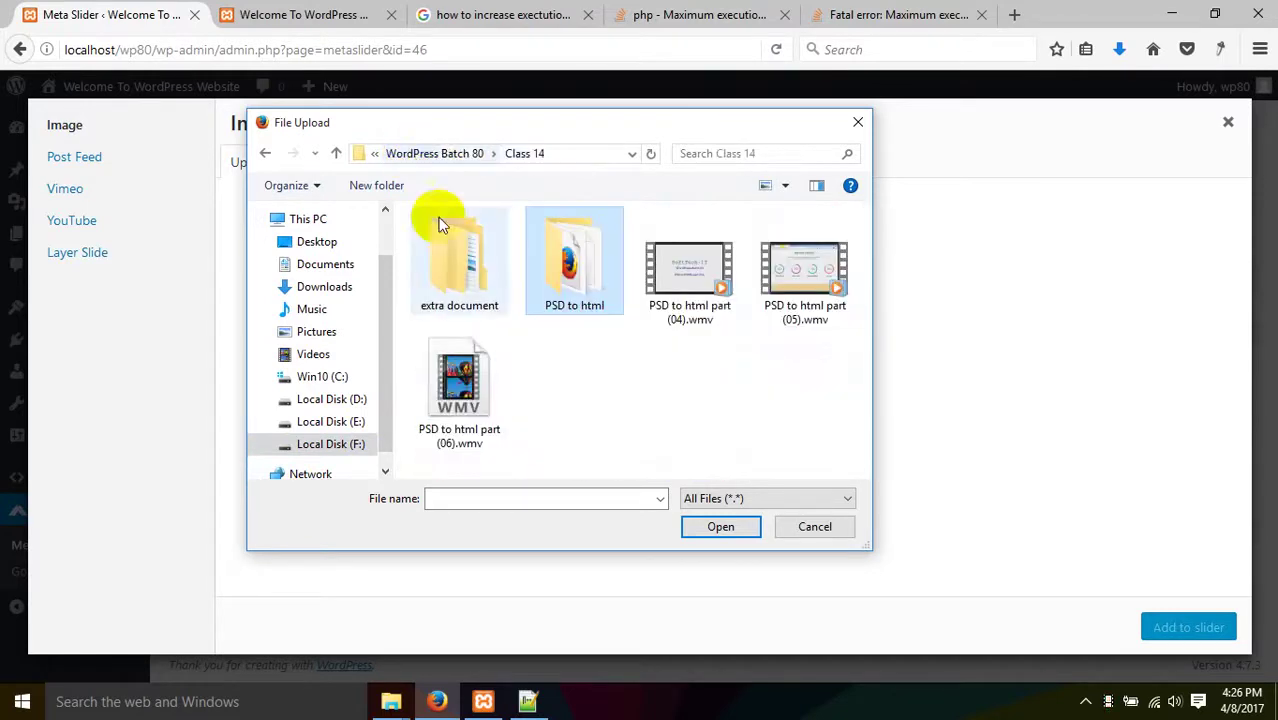
{"action": "left_click", "coordinate": [442, 157]}
{"action": "left_click", "coordinate": [470, 395]}
{"action": "double_click", "coordinate": [470, 397]}
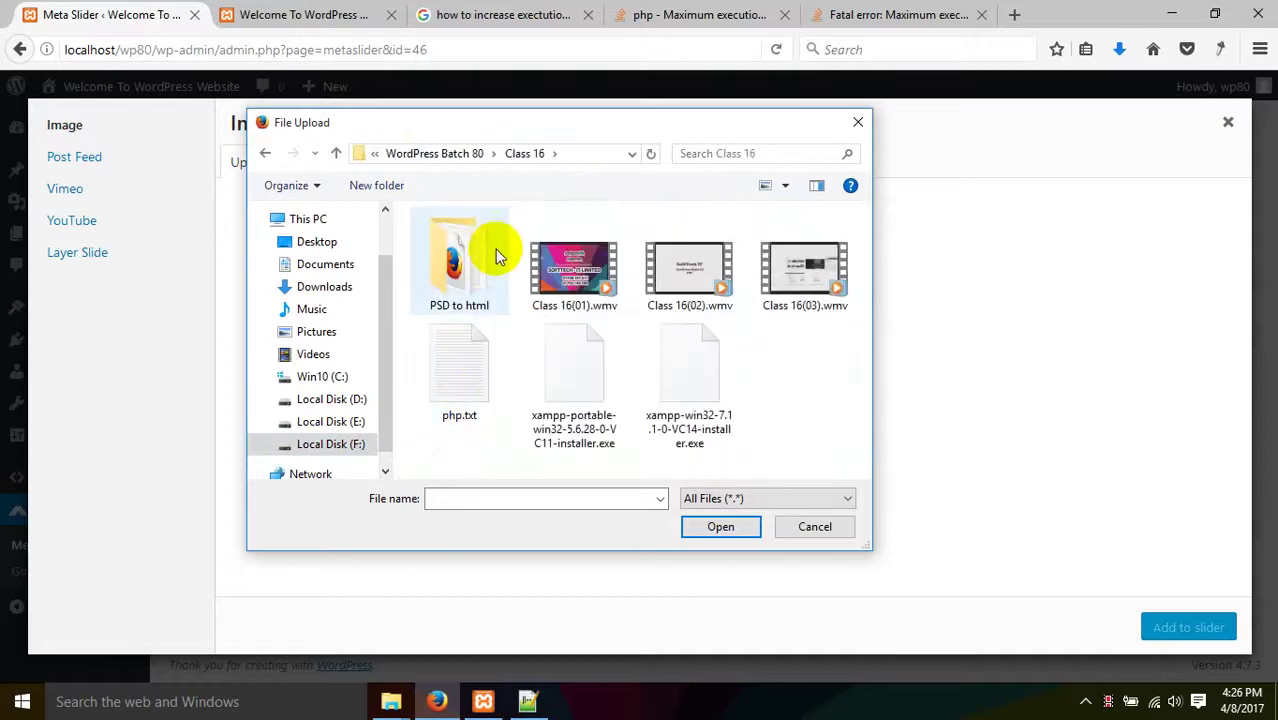
{"action": "double_click", "coordinate": [491, 251]}
{"action": "double_click", "coordinate": [480, 299]}
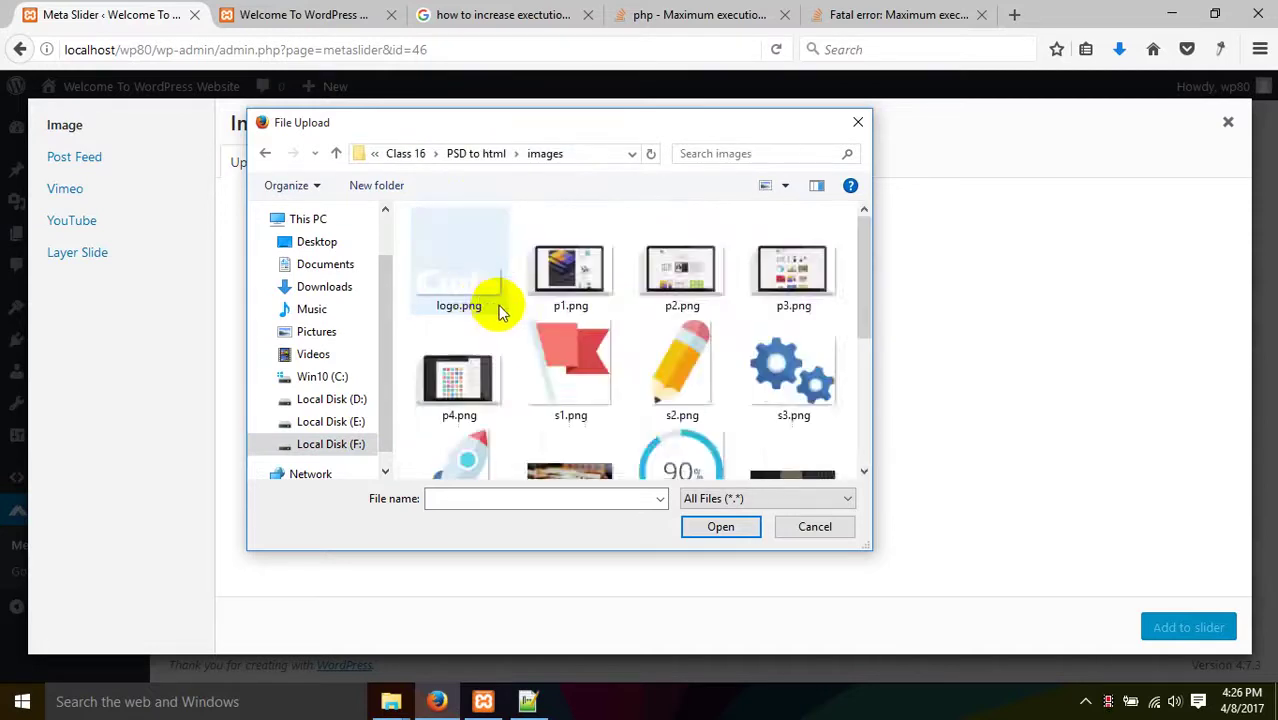
{"action": "scroll", "coordinate": [494, 306], "scroll_direction": "down", "scroll_amount": 5}
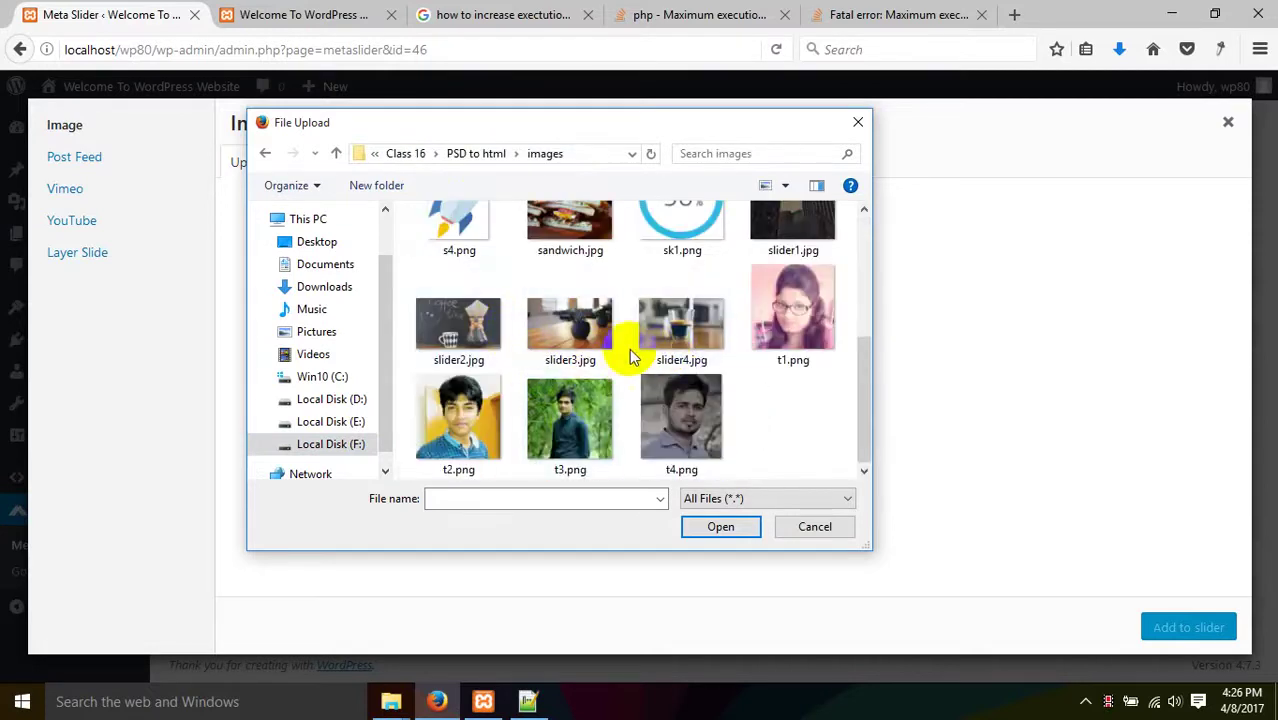
{"action": "scroll", "coordinate": [580, 345], "scroll_direction": "up", "scroll_amount": 1}
- Upload slider1.jpg, add it as a slide captioned 'second slider', and save
{"action": "left_click", "coordinate": [798, 290]}
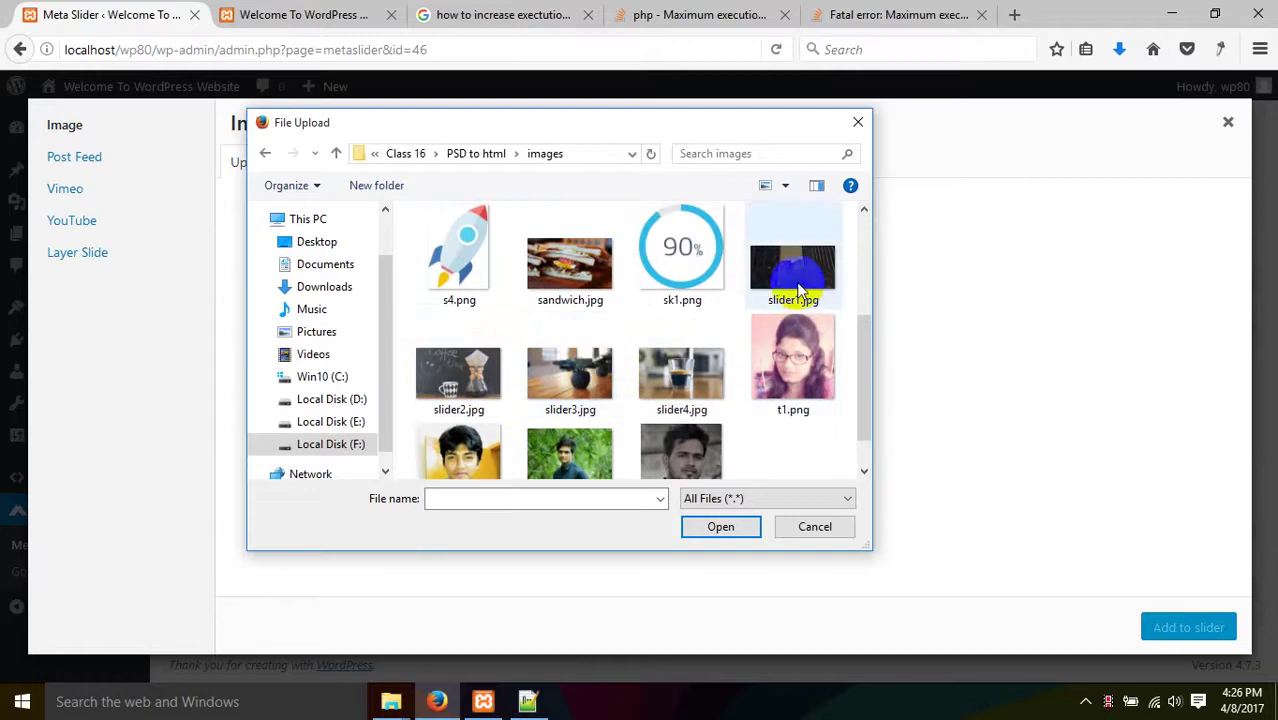
{"action": "left_click", "coordinate": [795, 285]}
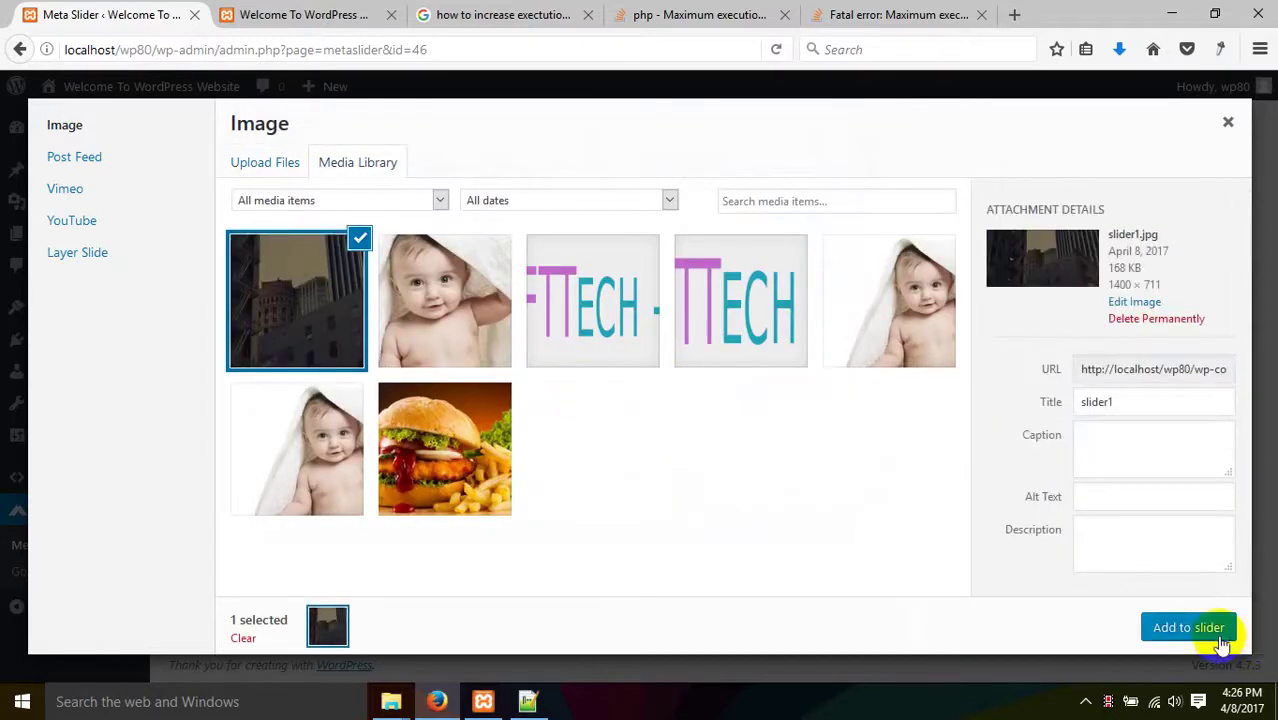
{"action": "left_click", "coordinate": [1192, 626]}
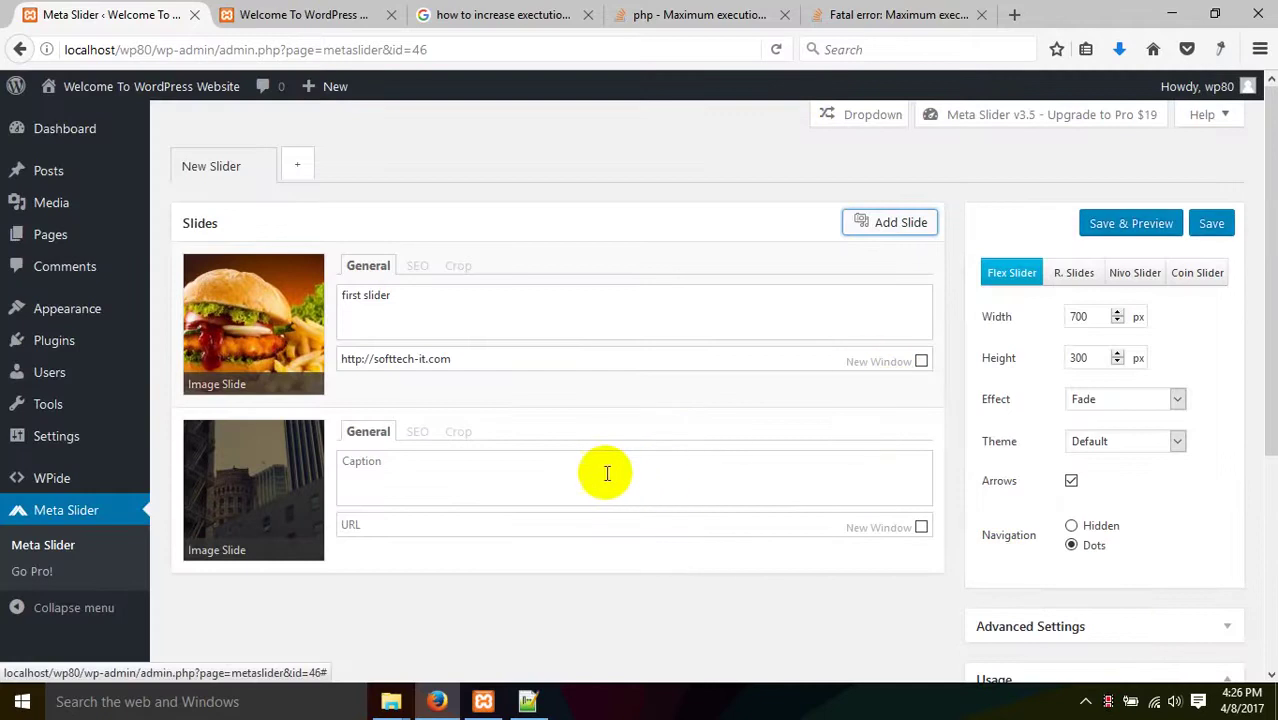
{"action": "left_click", "coordinate": [602, 473]}
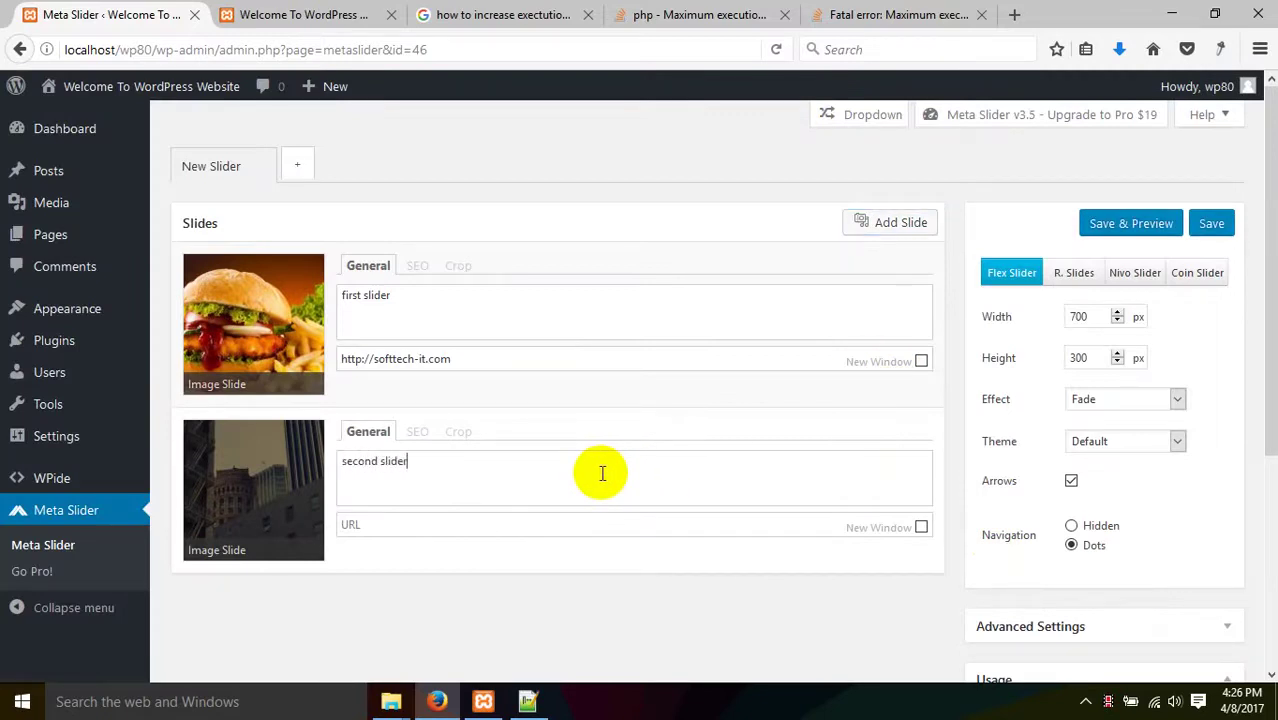
{"action": "left_click", "coordinate": [1210, 224]}
- Upload slider4.jpg, add it as the third slide, and save the slider
{"action": "left_click", "coordinate": [912, 226]}
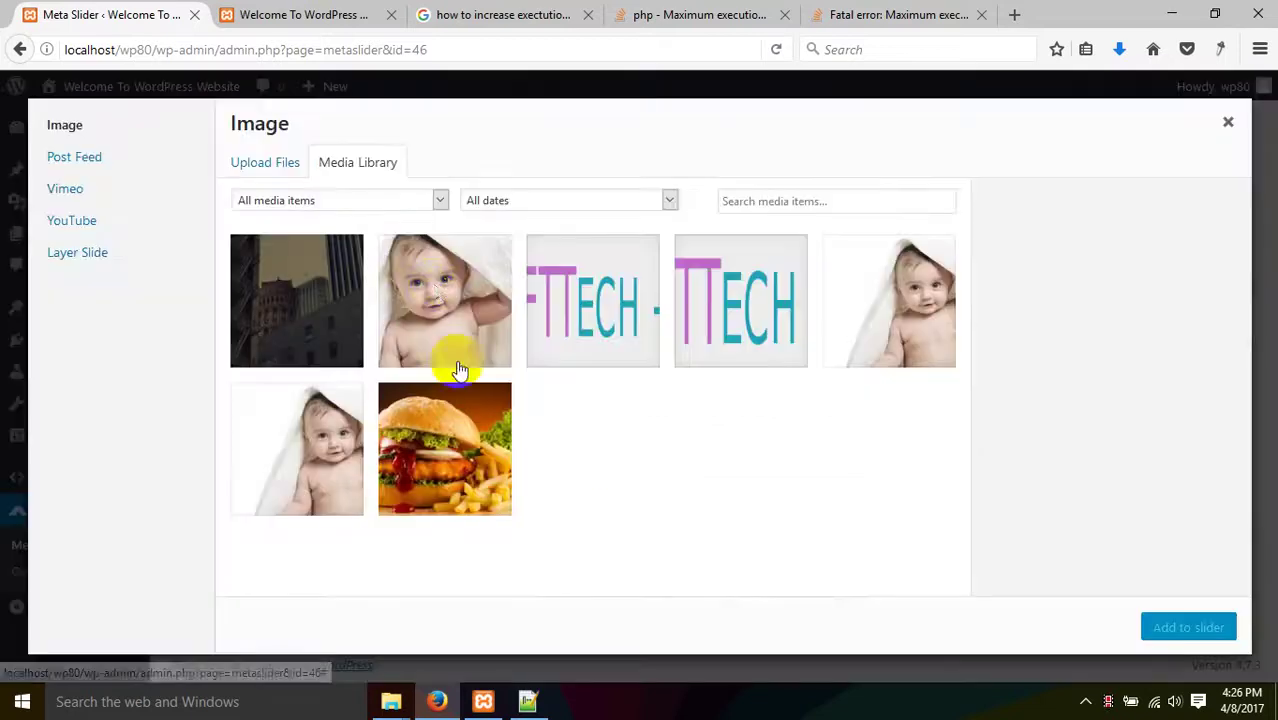
{"action": "left_click", "coordinate": [265, 162]}
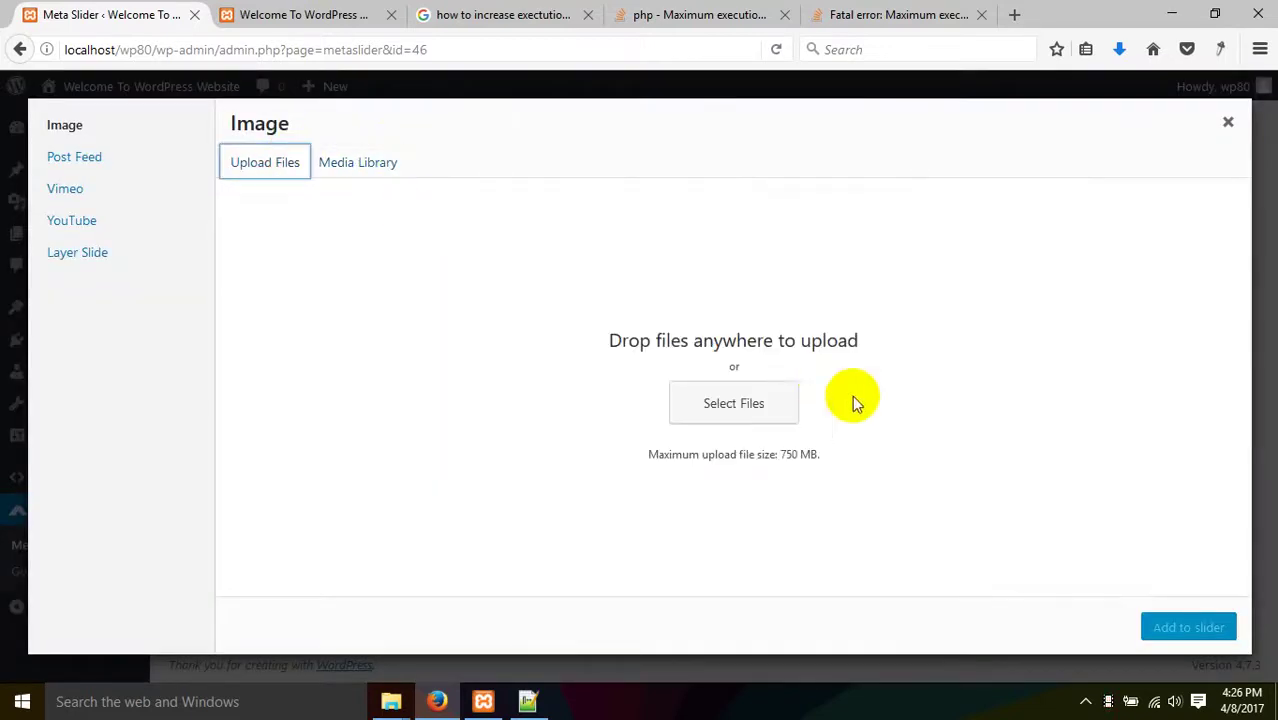
{"action": "left_click", "coordinate": [776, 400]}
{"action": "left_click_drag", "start_coordinate": [864, 322], "coordinate": [870, 405]}
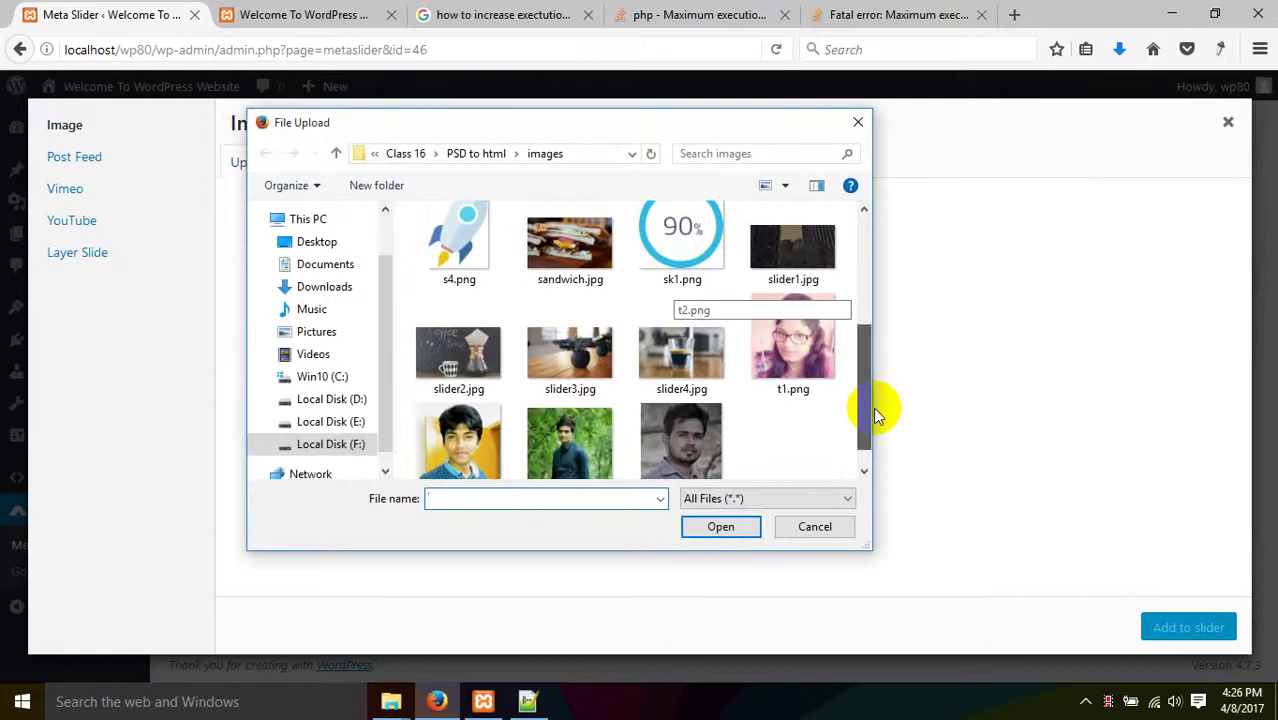
{"action": "left_click", "coordinate": [566, 288]}
{"action": "left_click", "coordinate": [458, 375]}
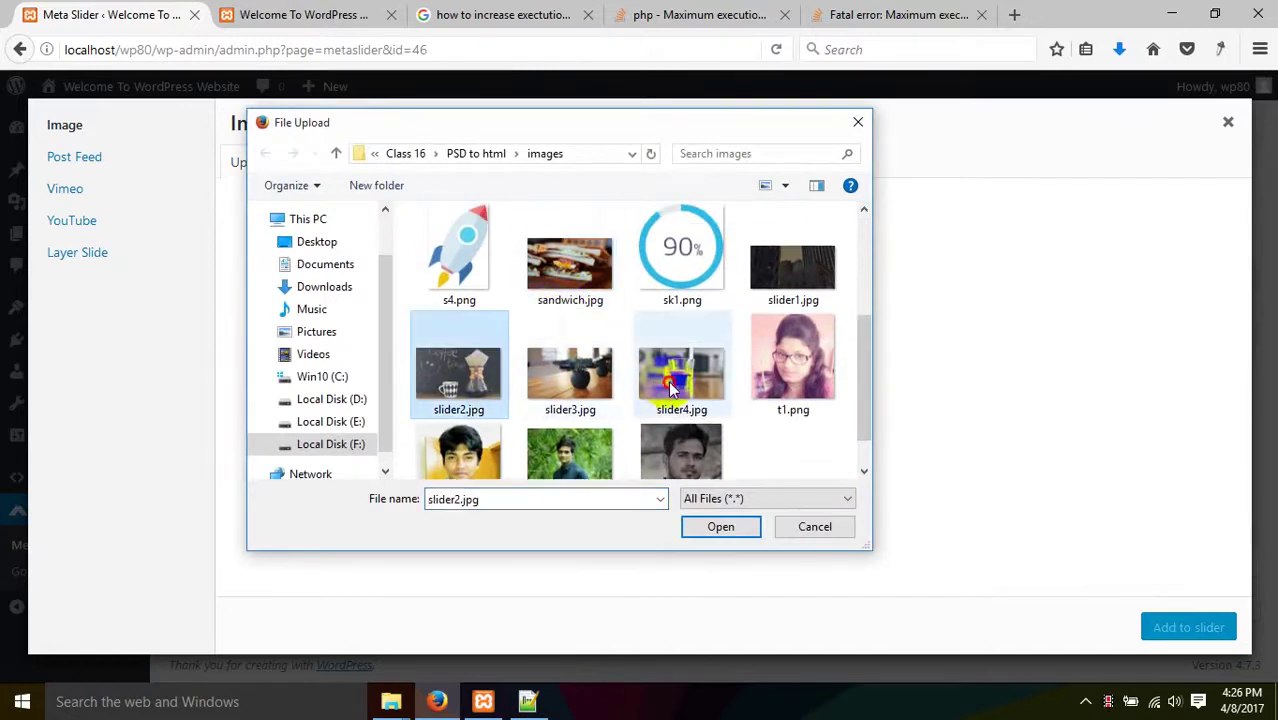
{"action": "left_click", "coordinate": [681, 375]}
{"action": "left_click", "coordinate": [718, 527]}
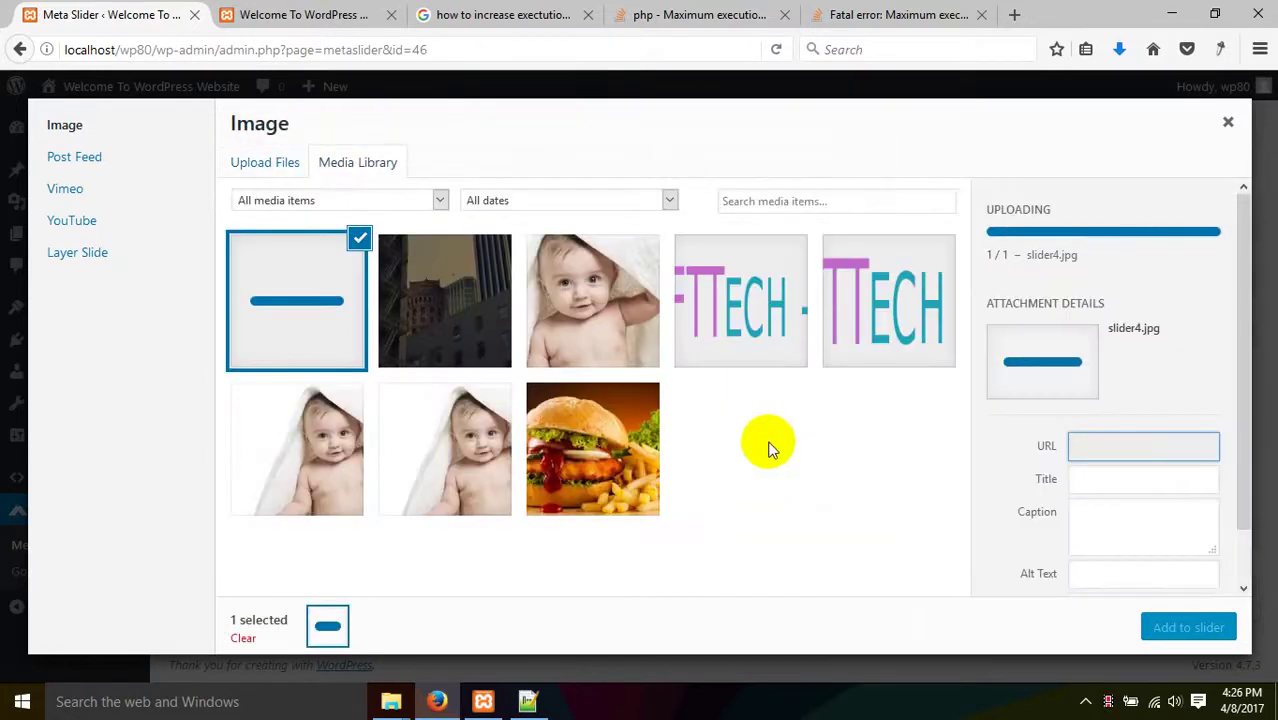
{"action": "left_click", "coordinate": [1183, 627]}
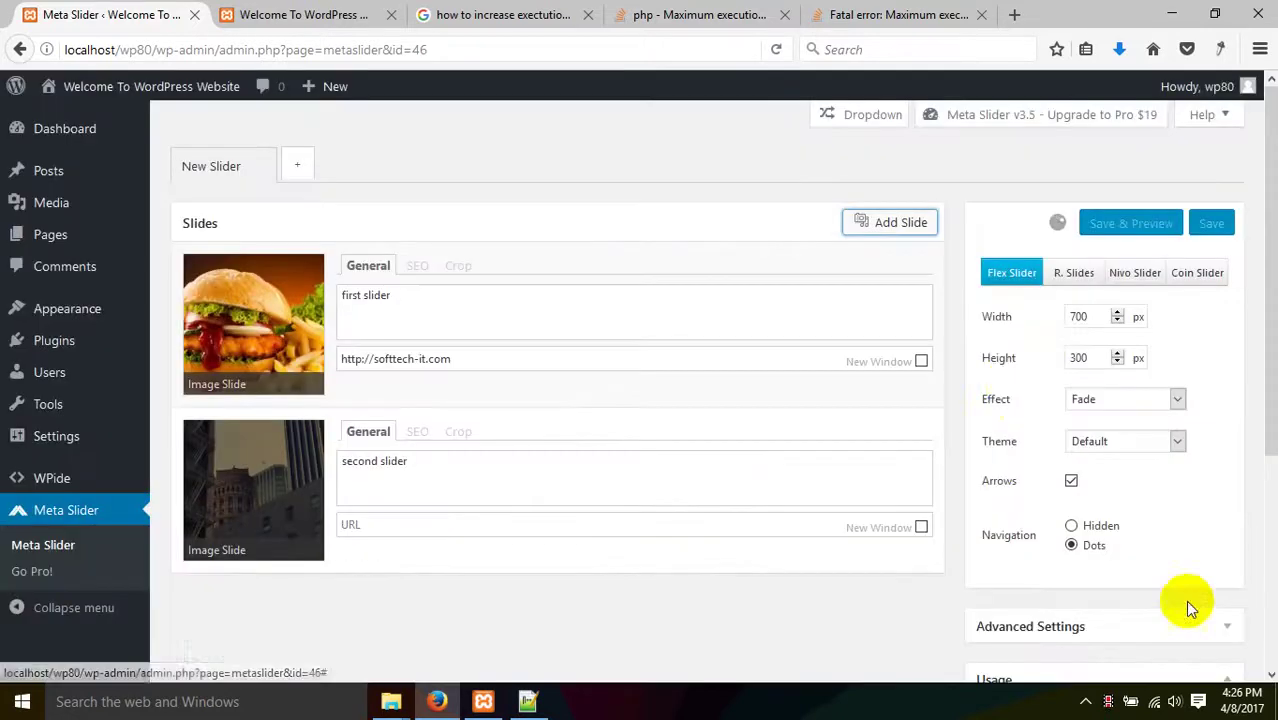
{"action": "scroll", "coordinate": [868, 393], "scroll_direction": "down", "scroll_amount": 4}
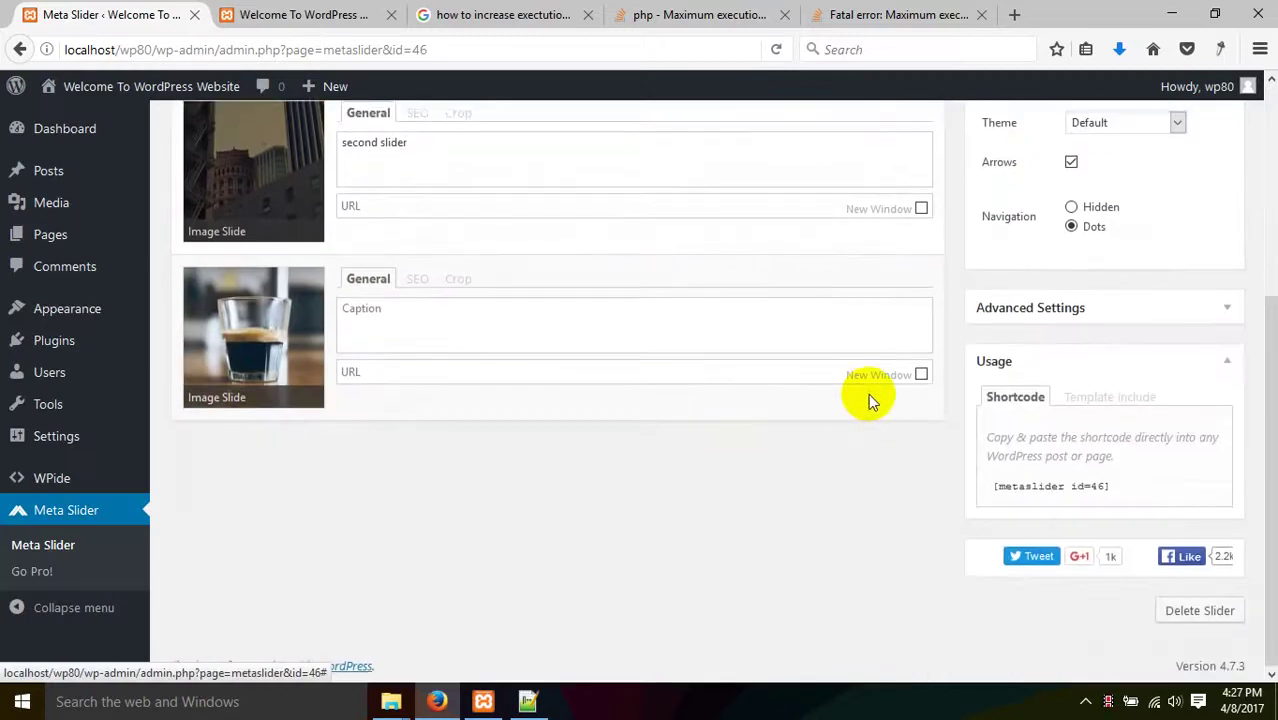
{"action": "scroll", "coordinate": [868, 393], "scroll_direction": "up", "scroll_amount": 4}
{"action": "left_click", "coordinate": [1195, 224]}
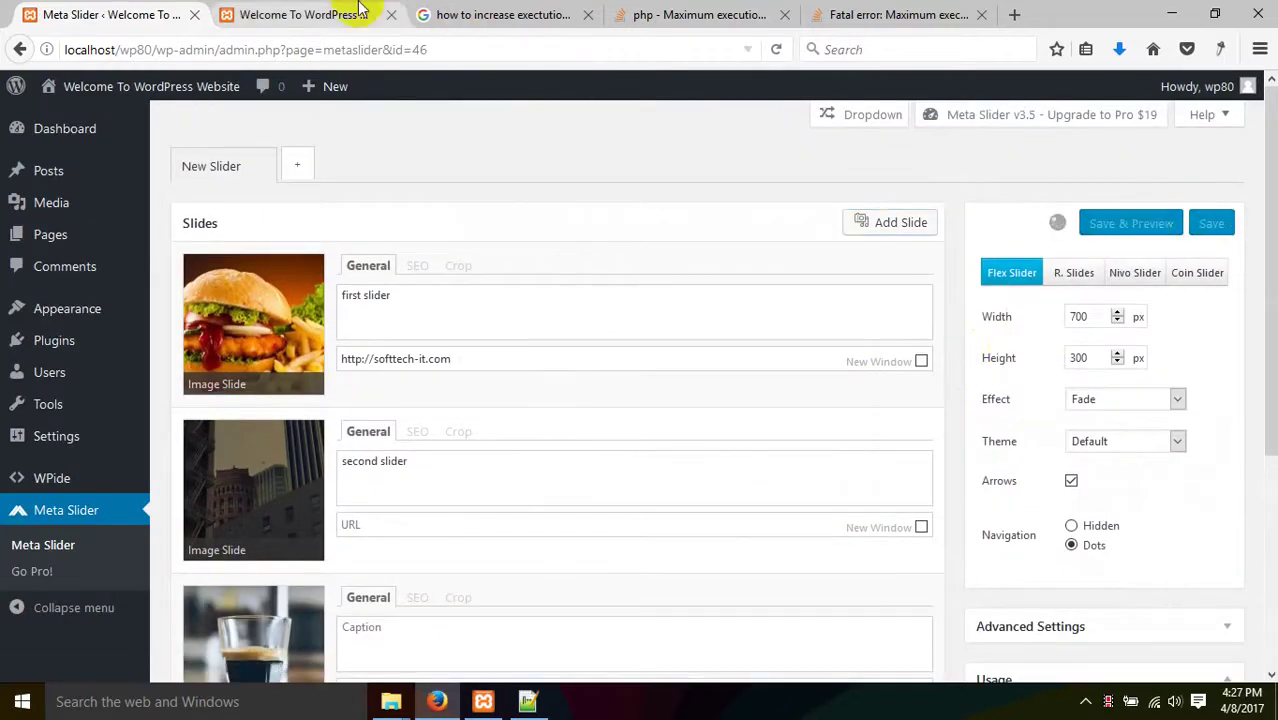
- Reload the site's front page in the other tab
{"action": "left_click", "coordinate": [303, 14]}
{"action": "right_click", "coordinate": [448, 400]}
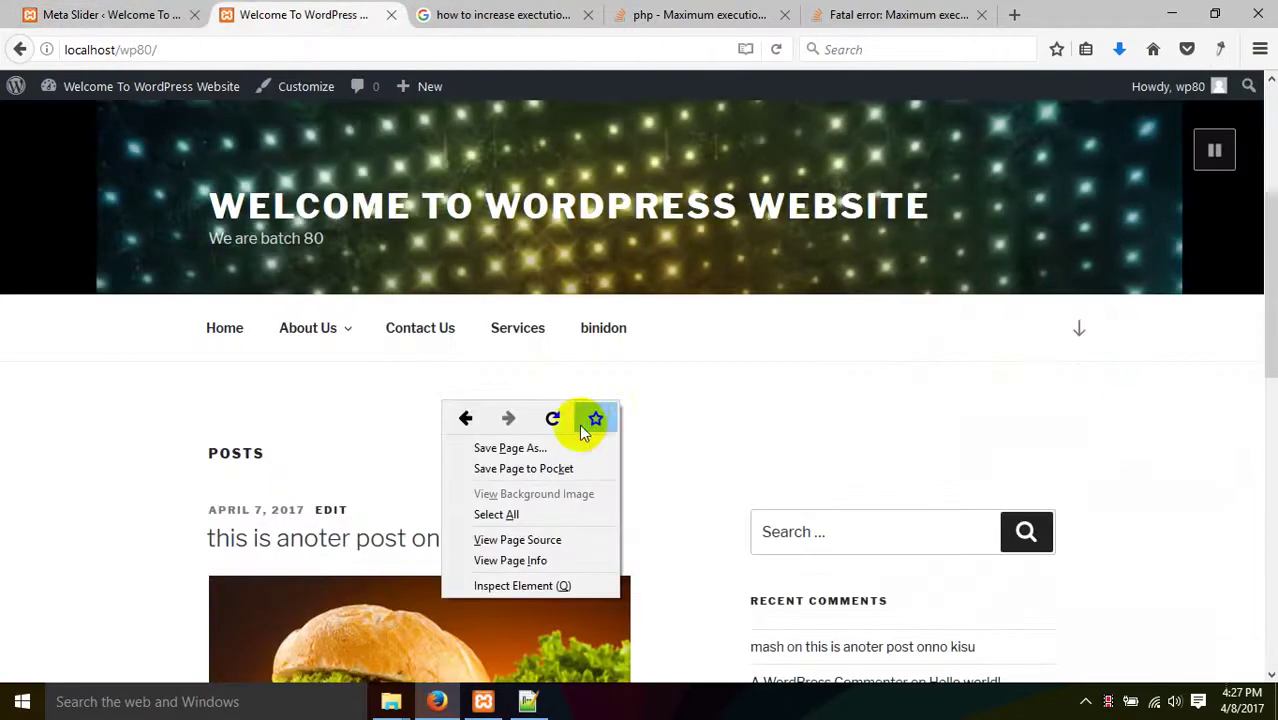
{"action": "left_click", "coordinate": [551, 417]}
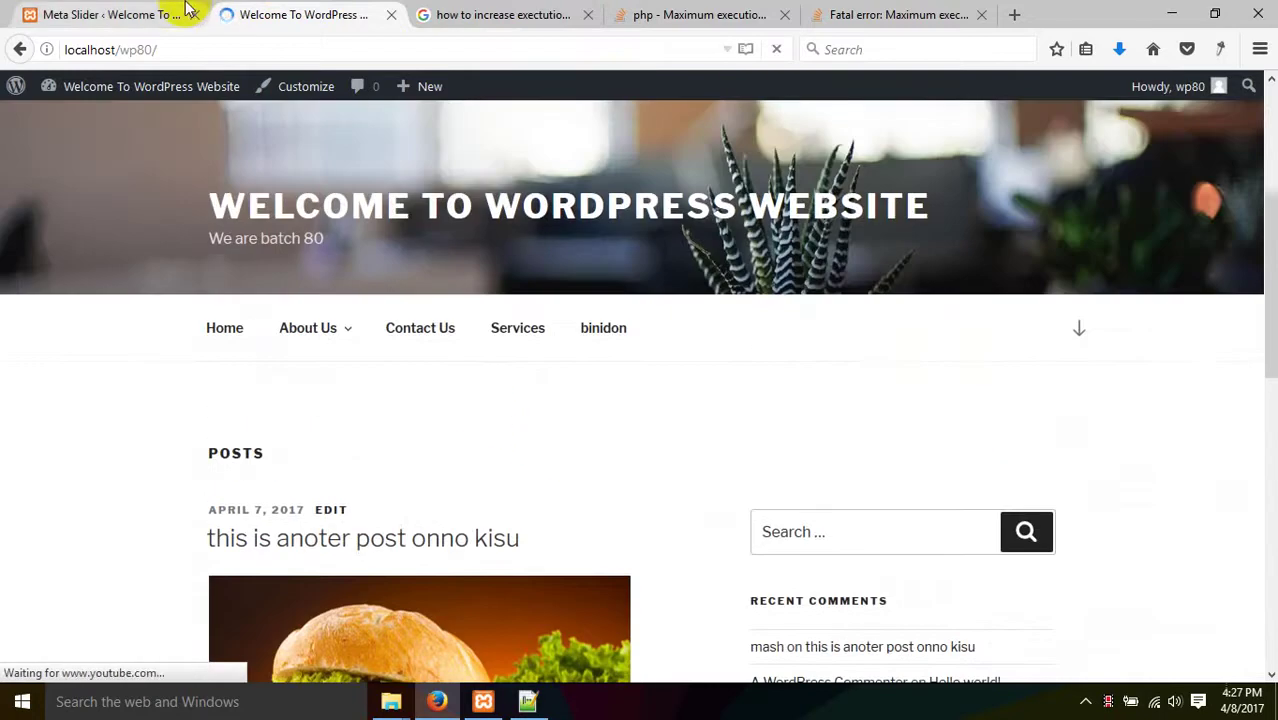
{"action": "left_click", "coordinate": [188, 12]}
- Copy the [metaslider id=46] shortcode from the slider's Usage box
{"action": "scroll", "coordinate": [879, 297], "scroll_direction": "down", "scroll_amount": 4}
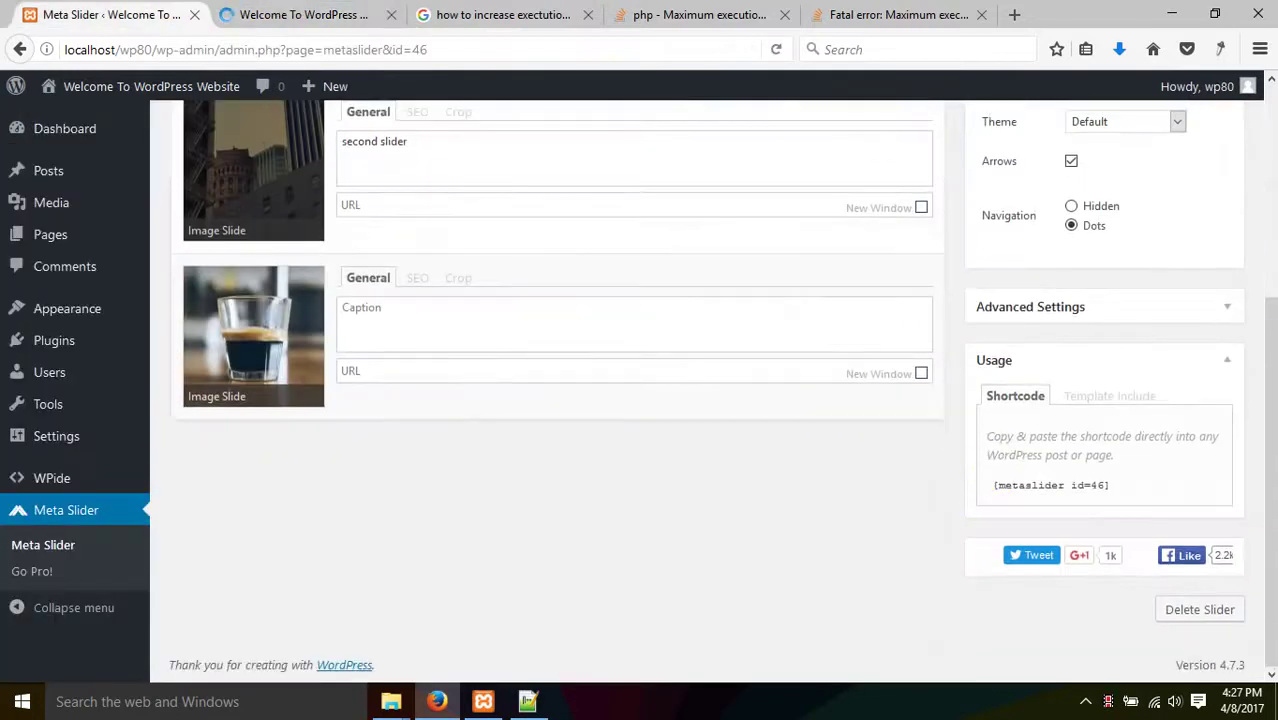
{"action": "left_click_drag", "start_coordinate": [1112, 486], "coordinate": [995, 489]}
{"action": "right_click", "coordinate": [1012, 490]}
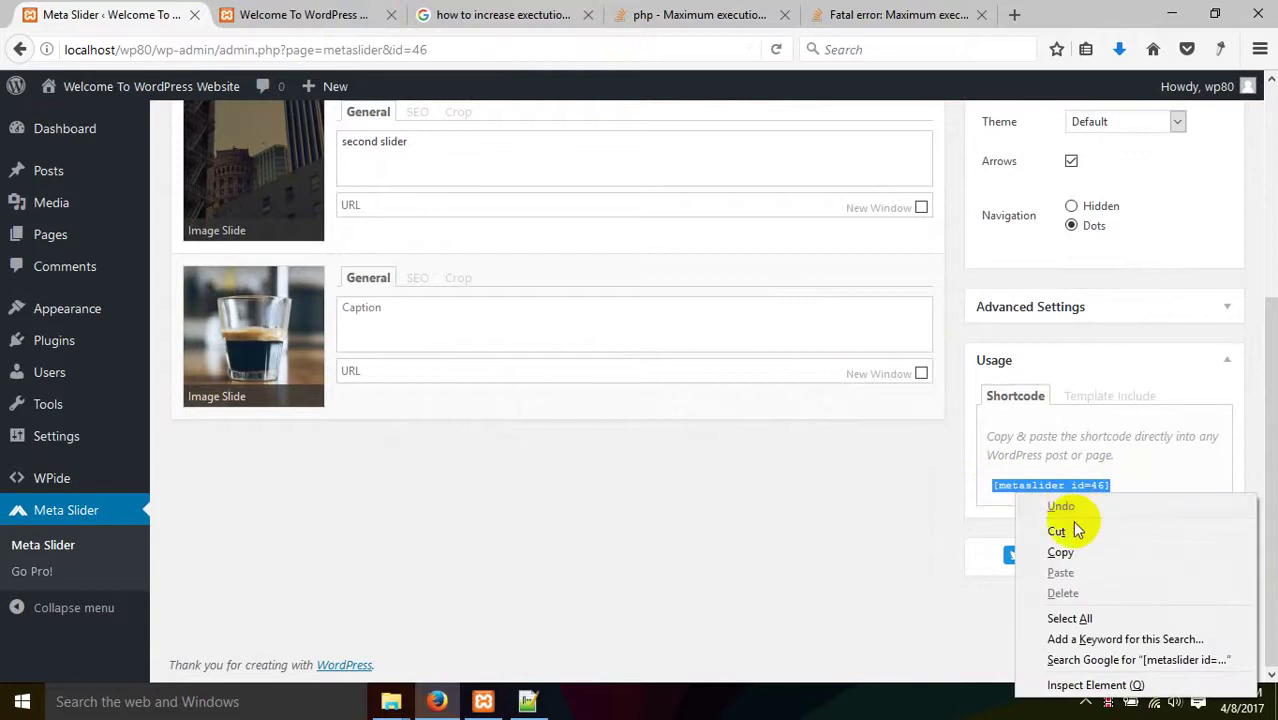
{"action": "left_click", "coordinate": [1075, 552]}
- Confirm the site's Home page is still empty, then go back to Meta Slider
{"action": "left_click", "coordinate": [290, 14]}
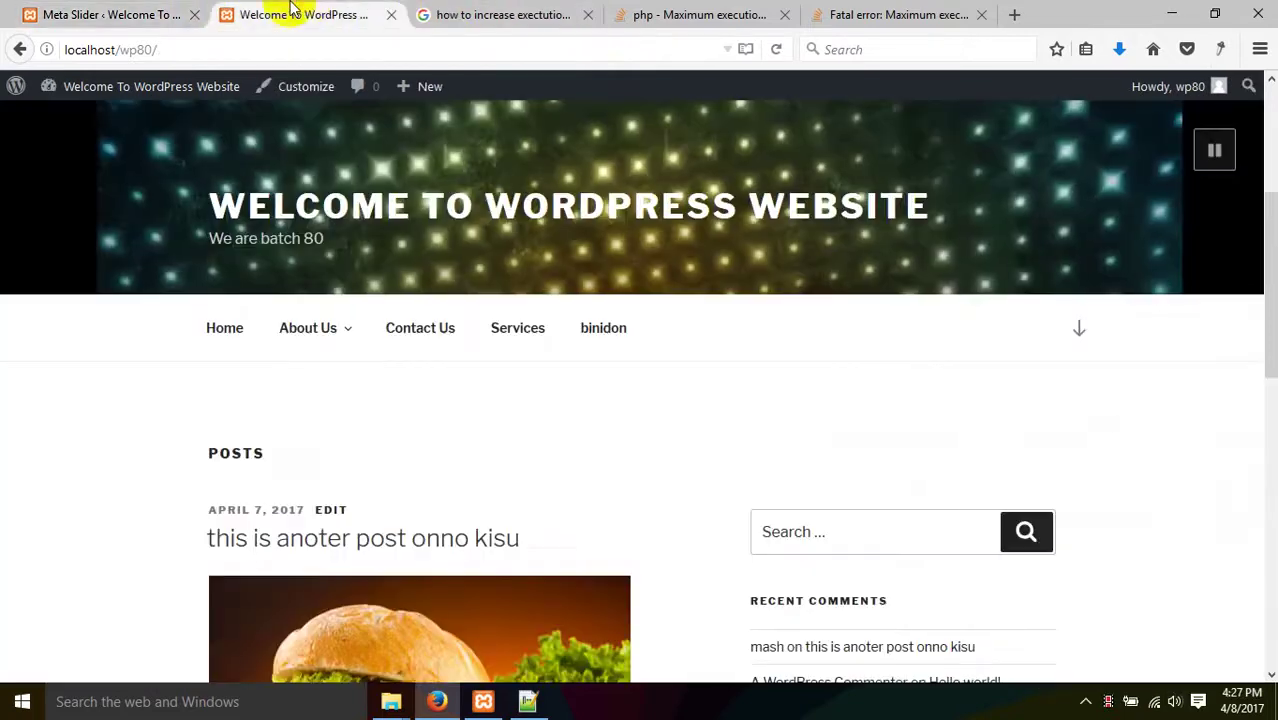
{"action": "left_click", "coordinate": [114, 14]}
{"action": "scroll", "coordinate": [218, 297], "scroll_direction": "up", "scroll_amount": 3}
{"action": "scroll", "coordinate": [218, 297], "scroll_direction": "up", "scroll_amount": 2}
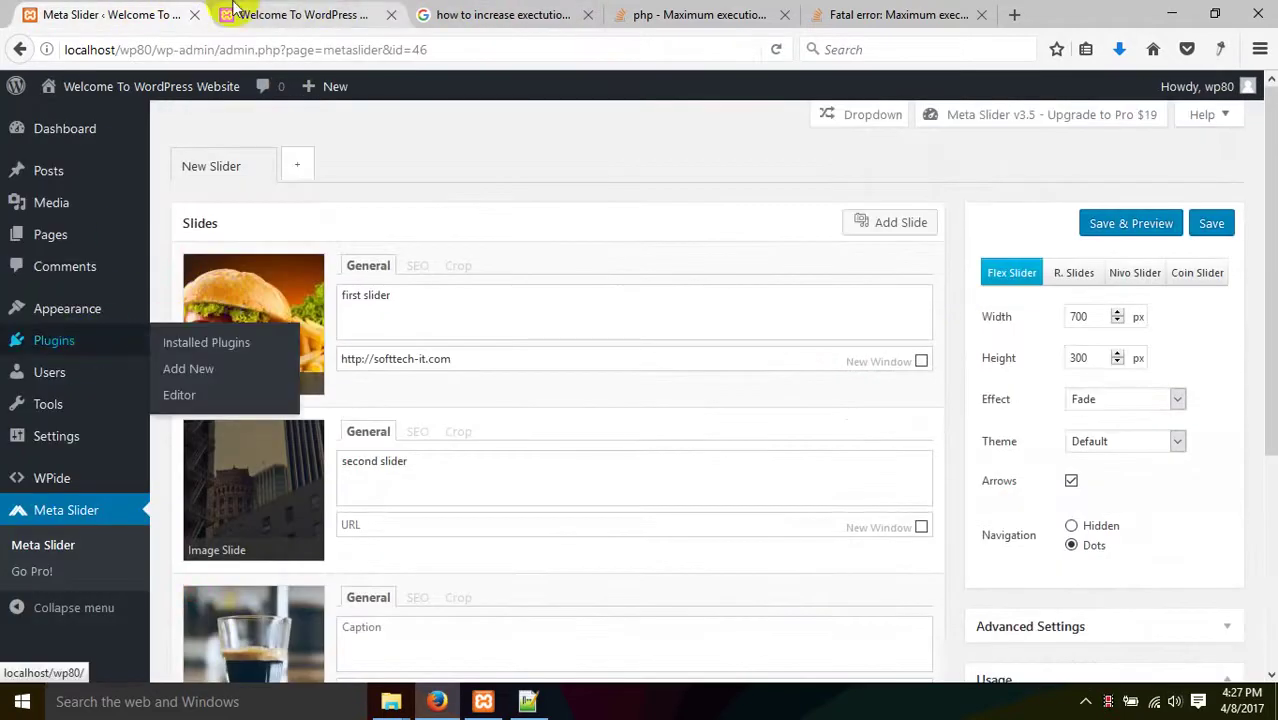
{"action": "left_click", "coordinate": [290, 14]}
{"action": "scroll", "coordinate": [437, 393], "scroll_direction": "down", "scroll_amount": 5}
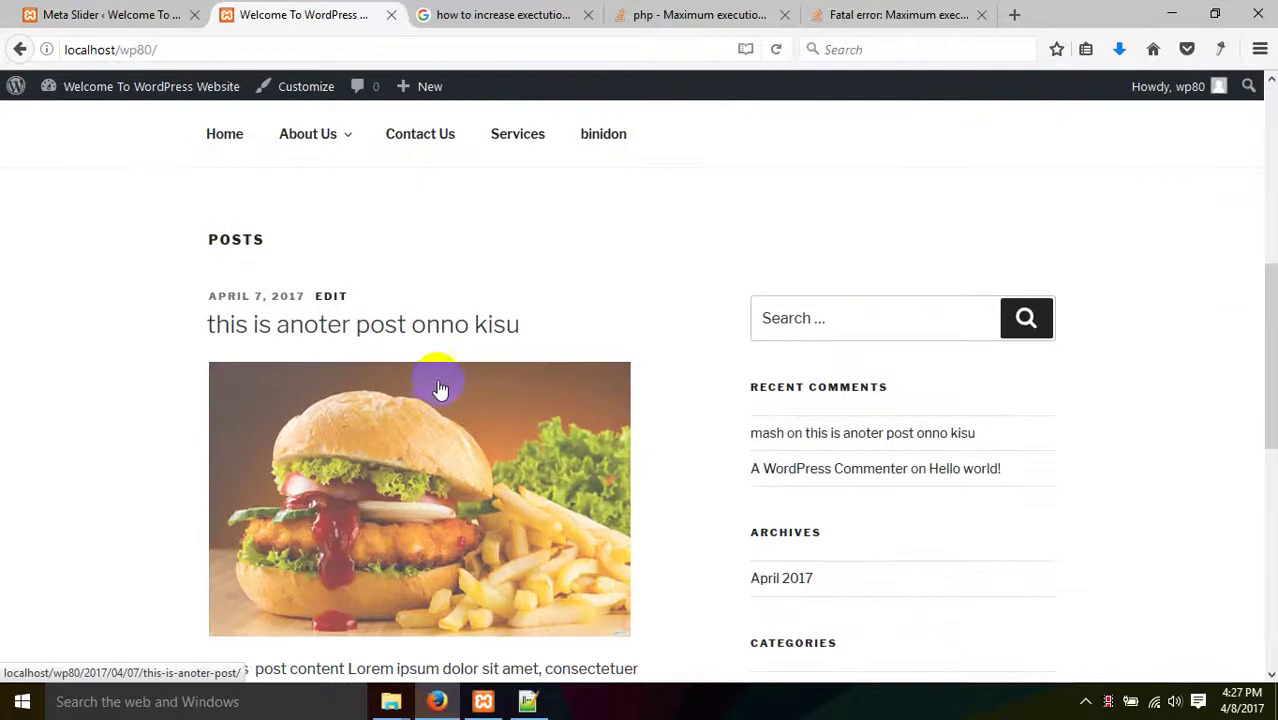
{"action": "left_click", "coordinate": [240, 134]}
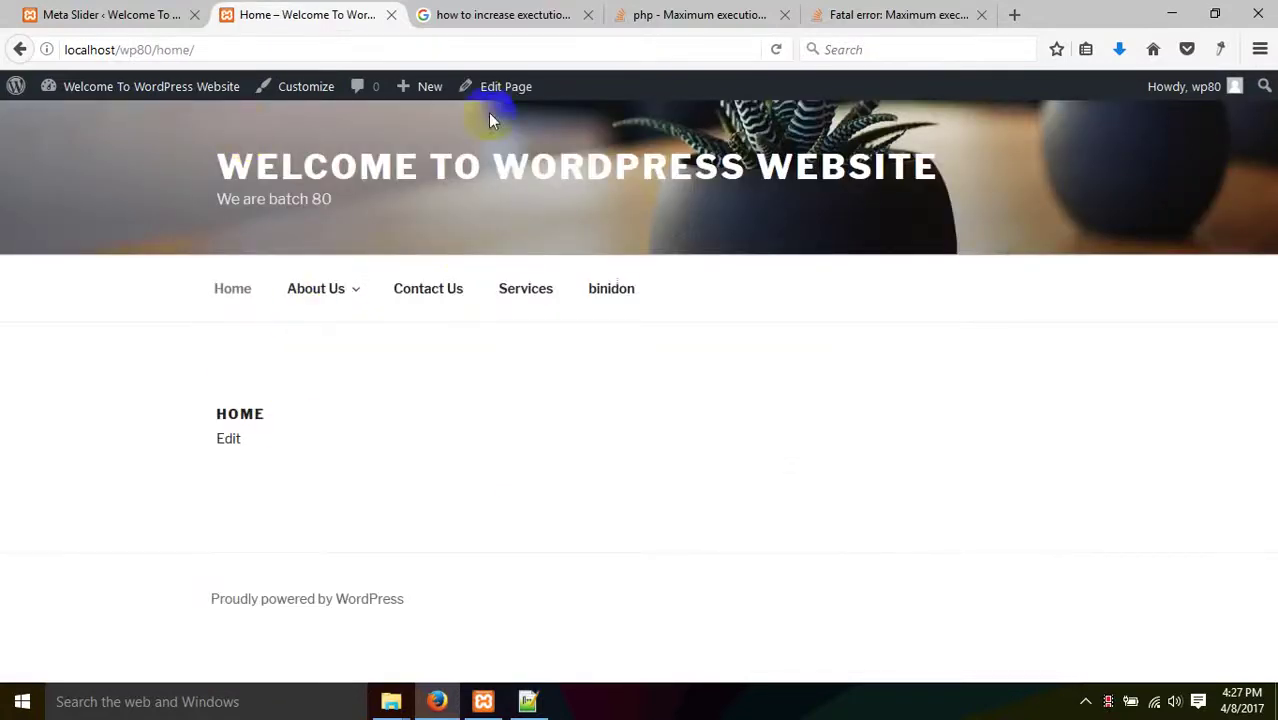
{"action": "left_click", "coordinate": [125, 15]}
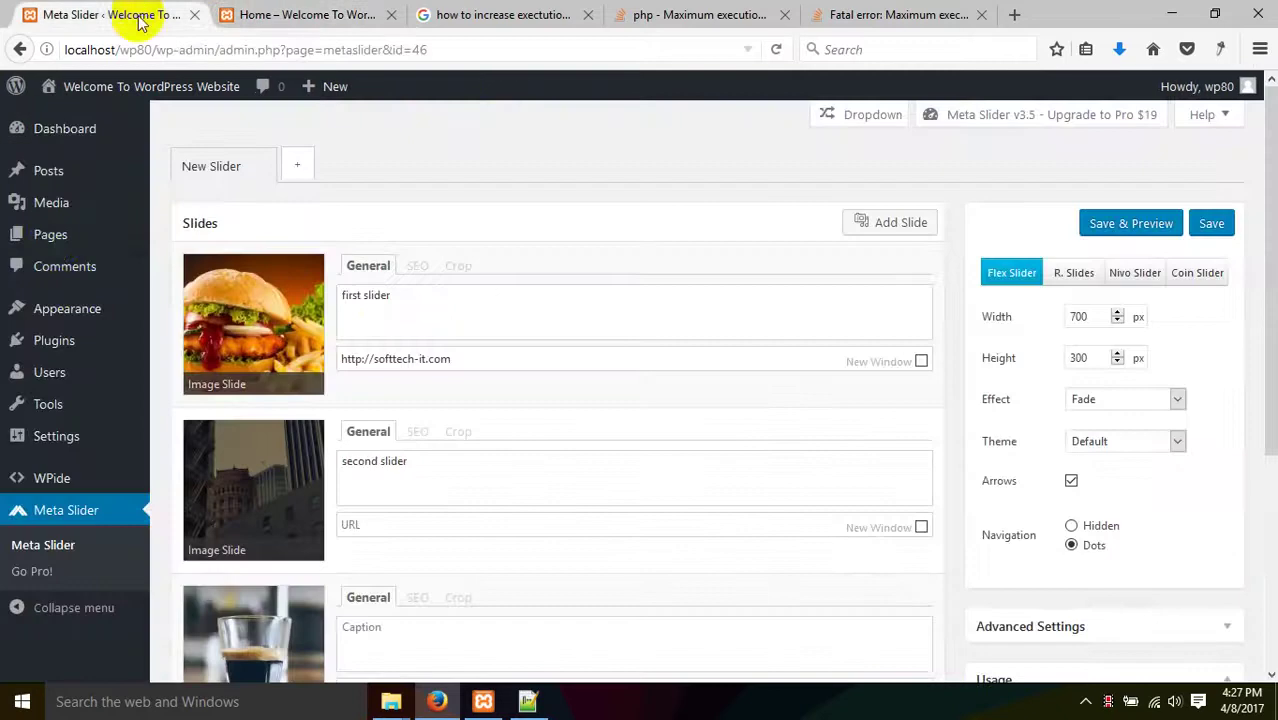
- Open the Home page for editing from All Pages in a new tab
{"action": "mouse_move", "coordinate": [55, 237]}
{"action": "right_click", "coordinate": [230, 238]}
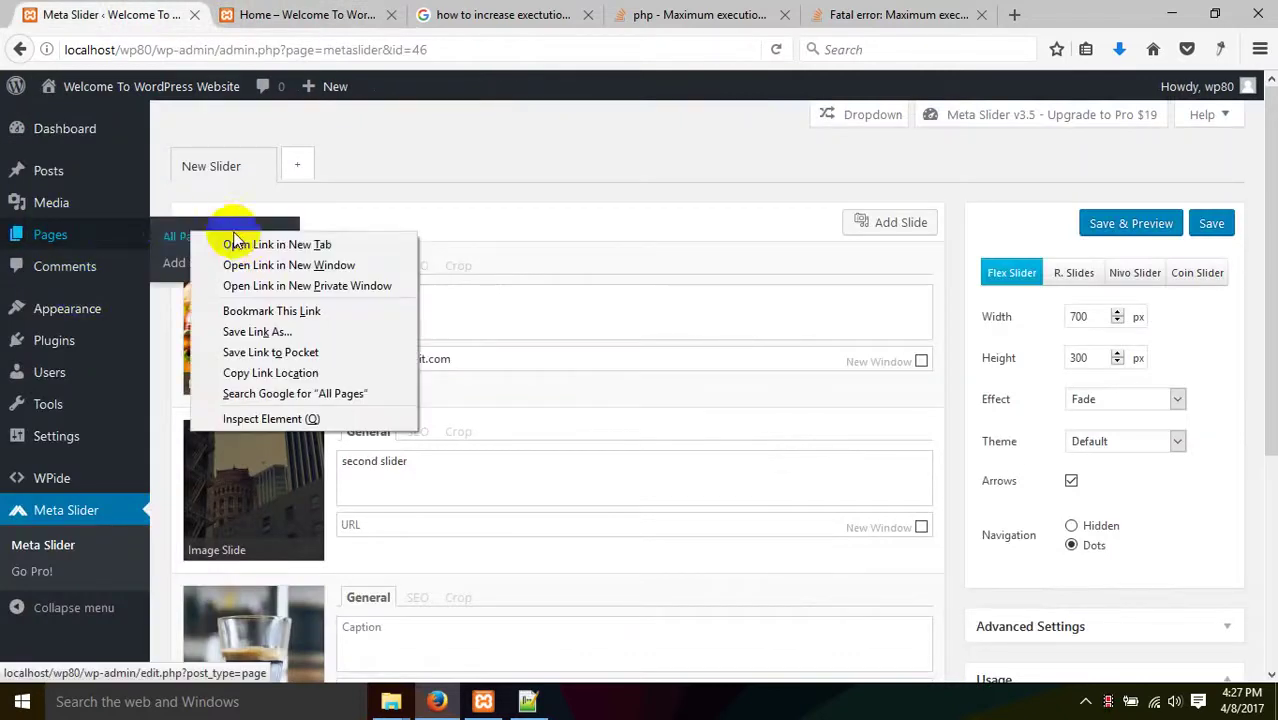
{"action": "left_click", "coordinate": [234, 240]}
{"action": "left_click", "coordinate": [287, 10]}
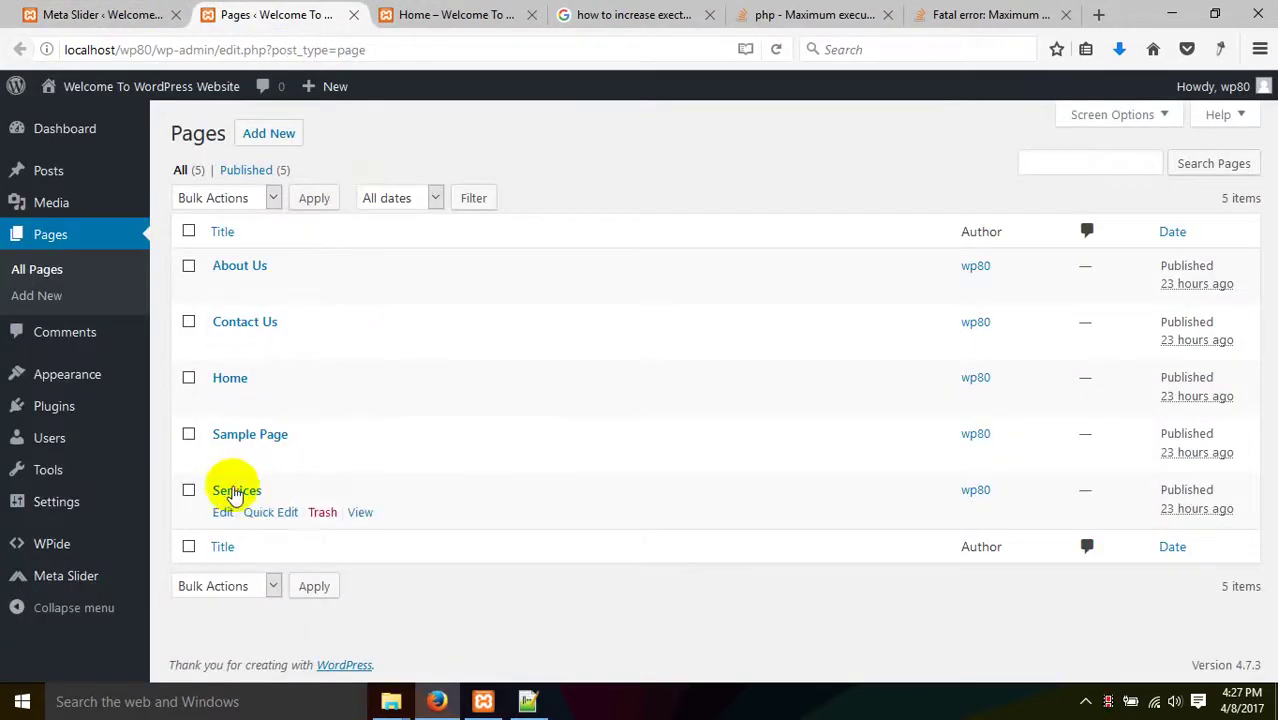
{"action": "left_click", "coordinate": [232, 376]}
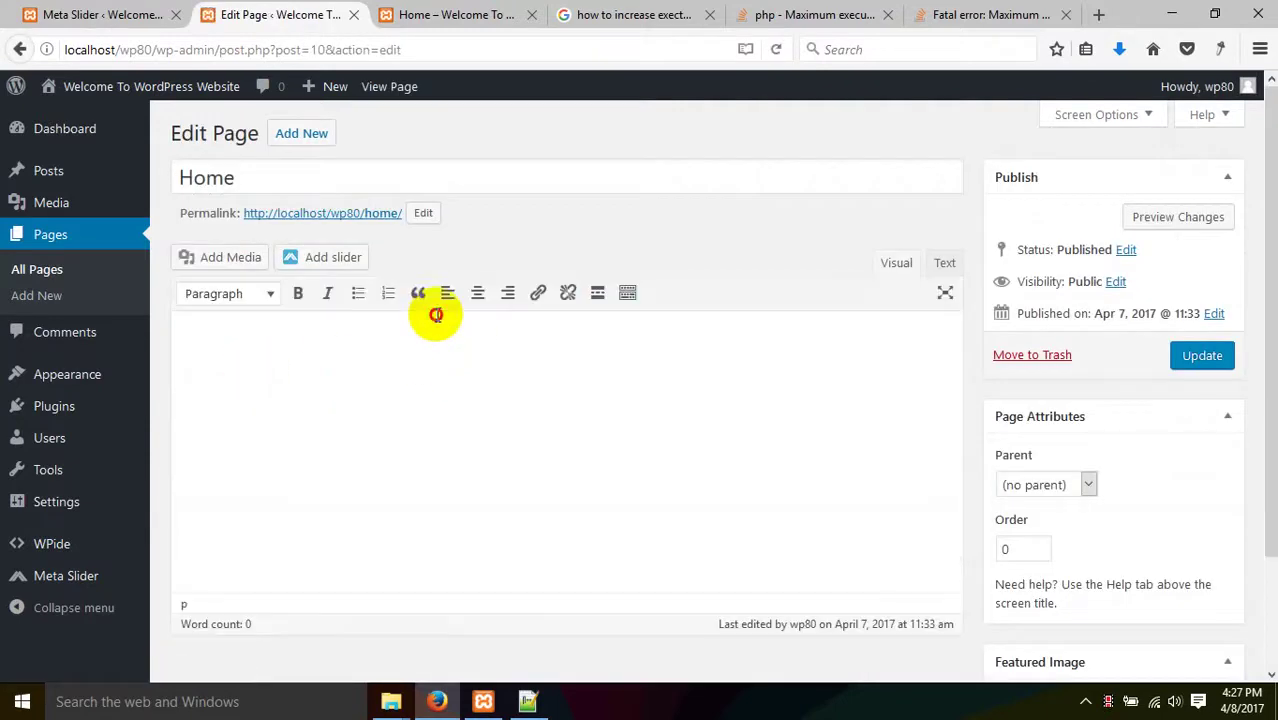
- Paste [metaslider id=46] into the Home page body and update the page
{"action": "left_click", "coordinate": [436, 315]}
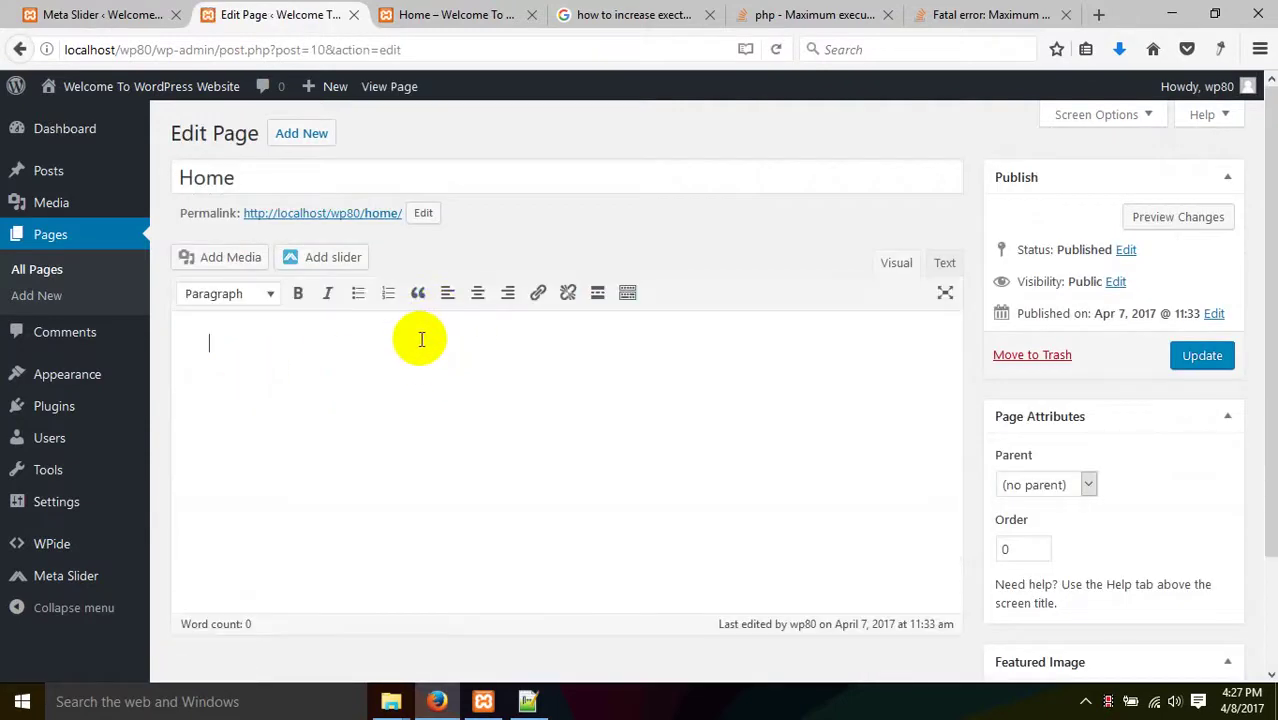
{"action": "left_click_drag", "start_coordinate": [442, 342], "coordinate": [185, 394]}
{"action": "left_click", "coordinate": [680, 410]}
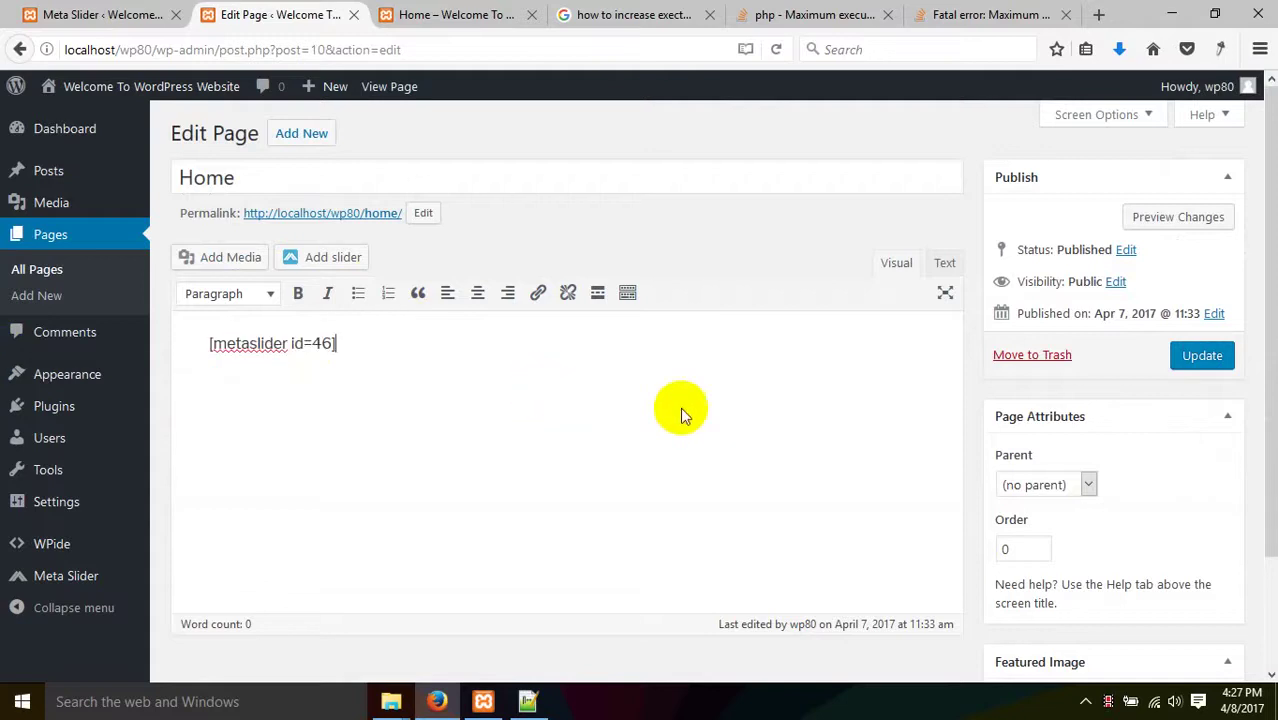
{"action": "left_click", "coordinate": [1202, 357]}
{"action": "left_click", "coordinate": [440, 14]}
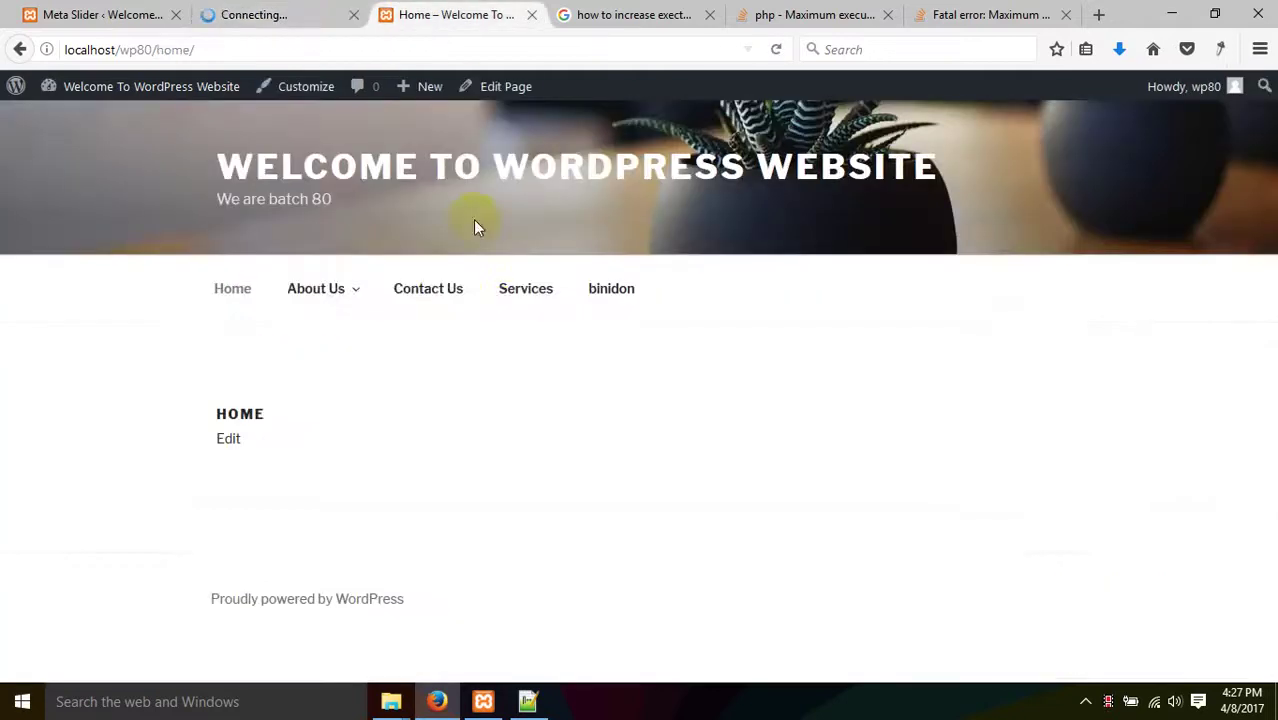
- Reload the live Home page and cycle through all three slides
{"action": "right_click", "coordinate": [374, 291]}
{"action": "left_click", "coordinate": [178, 362]}
{"action": "right_click", "coordinate": [172, 358]}
{"action": "left_click", "coordinate": [271, 379]}
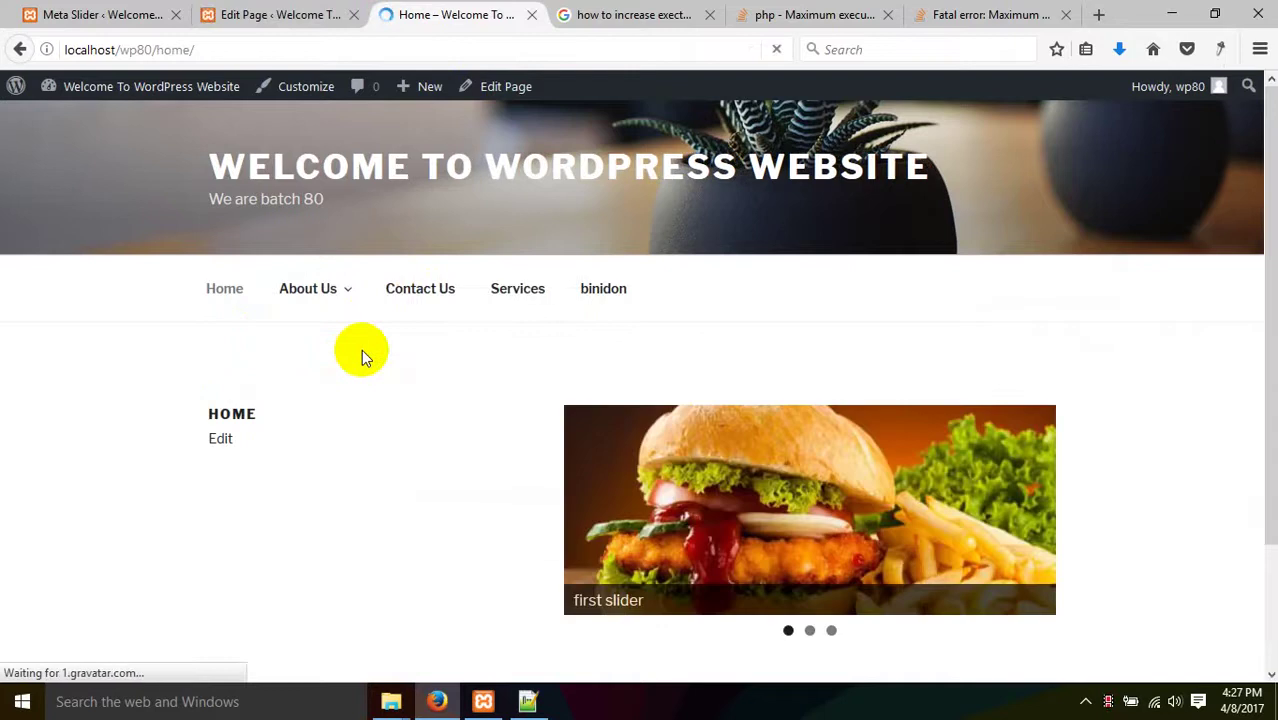
{"action": "scroll", "coordinate": [362, 352], "scroll_direction": "down", "scroll_amount": 3}
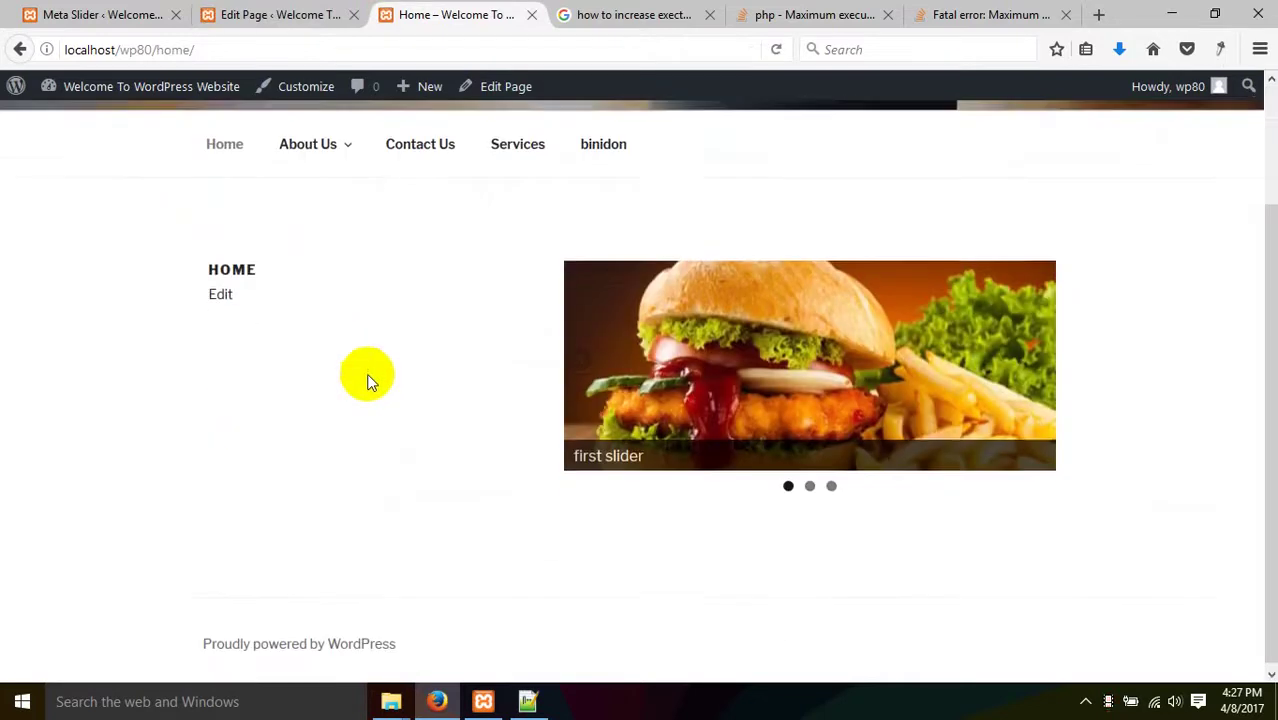
{"action": "left_click", "coordinate": [1038, 365]}
{"action": "left_click", "coordinate": [1038, 365]}
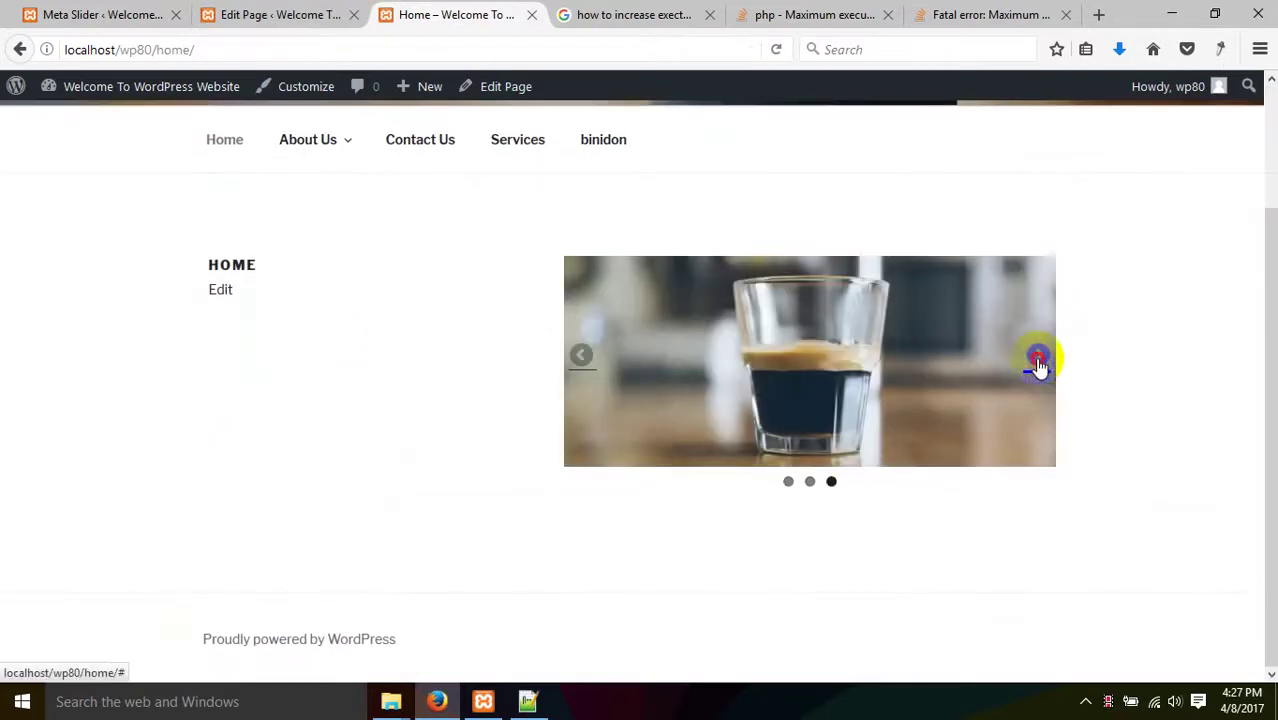
{"action": "left_click", "coordinate": [1038, 365]}
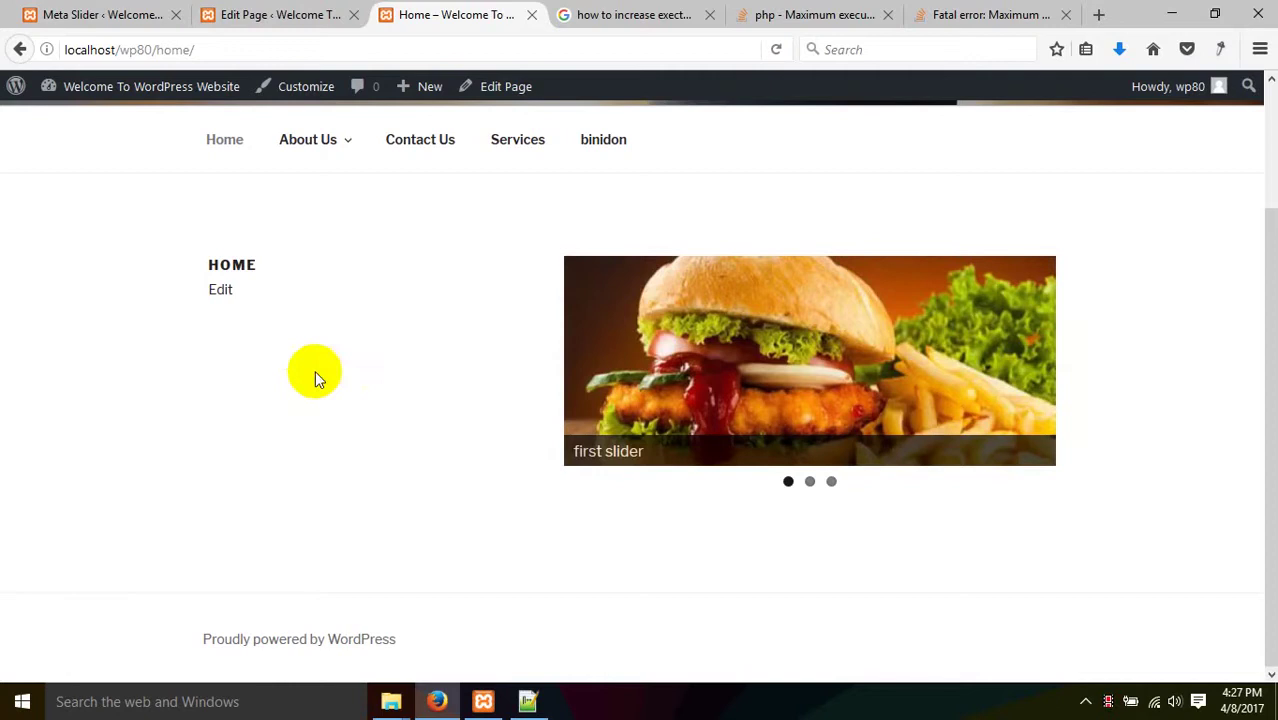
- Compare the Home page editor with the live slideshow, ending in the editor
{"action": "left_click", "coordinate": [300, 14]}
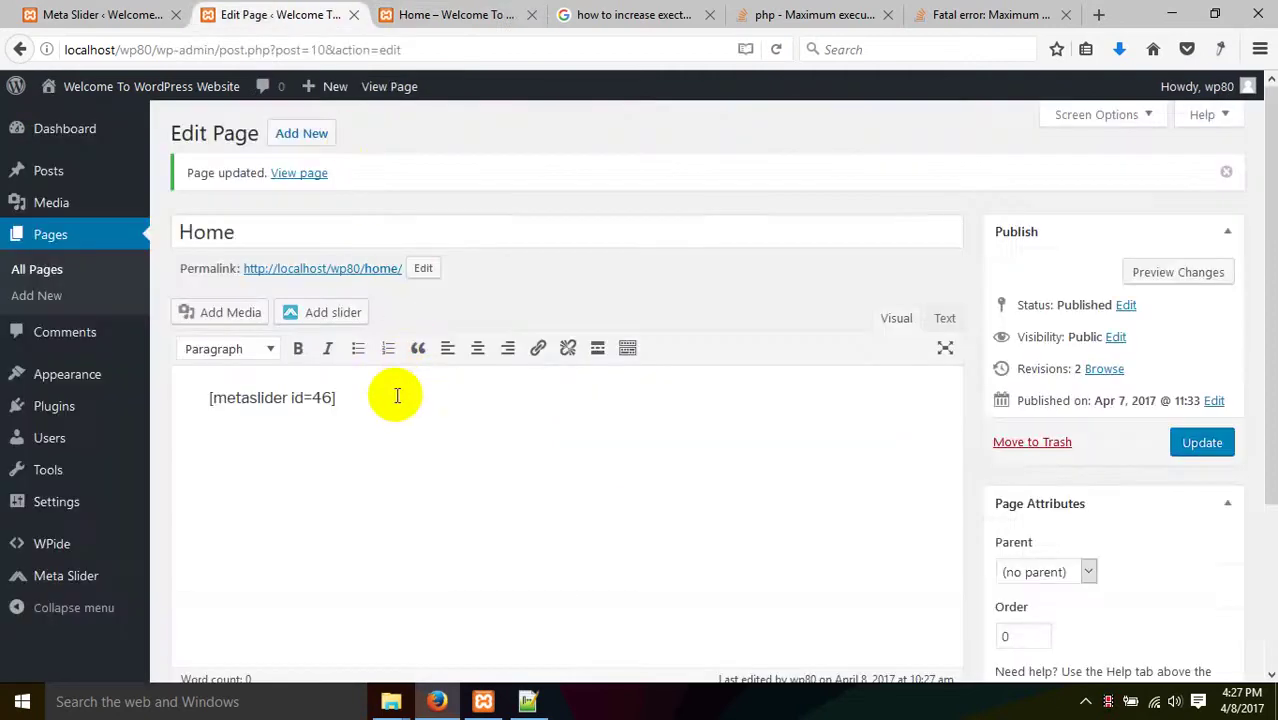
{"action": "scroll", "coordinate": [931, 418], "scroll_direction": "down", "scroll_amount": 2}
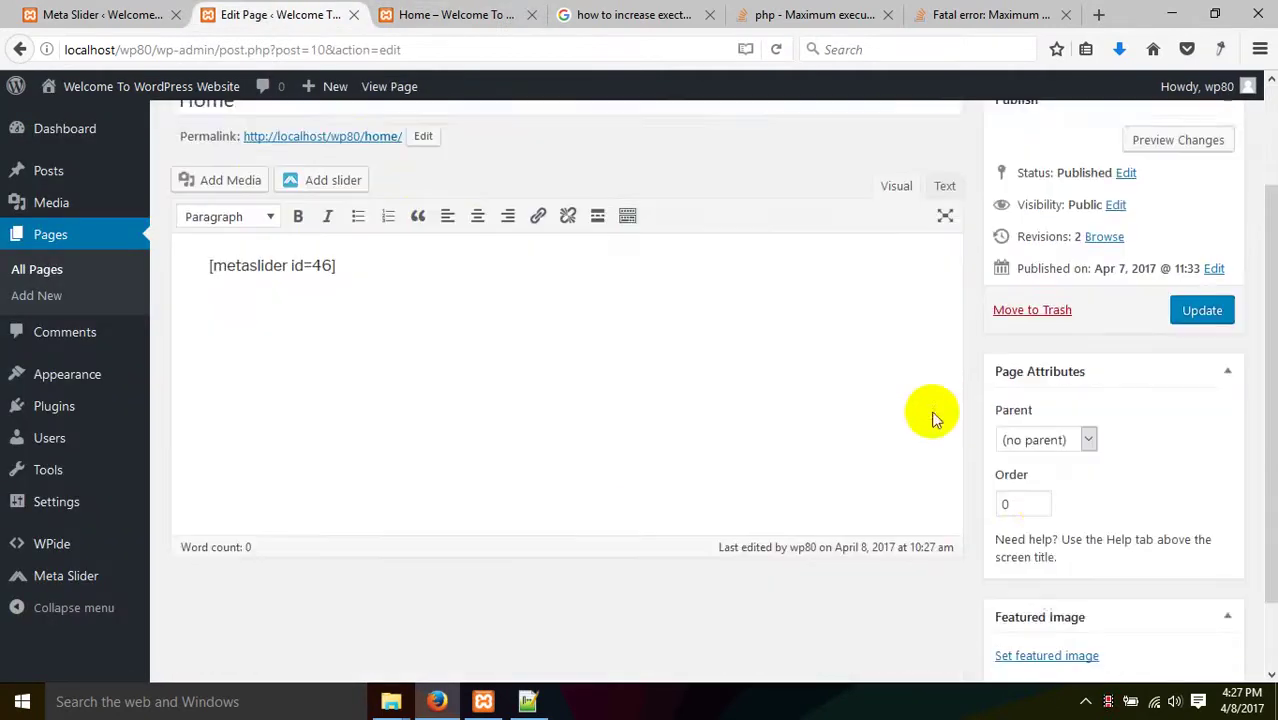
{"action": "scroll", "coordinate": [931, 418], "scroll_direction": "down", "scroll_amount": 1}
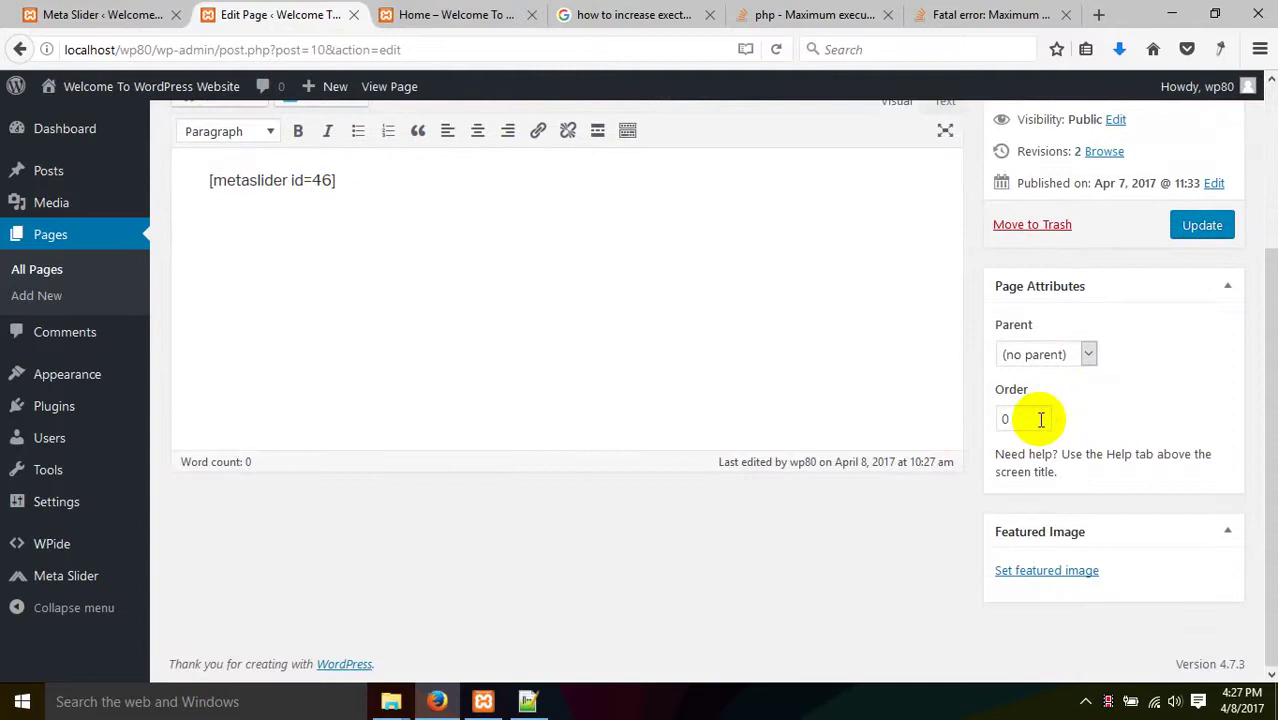
{"action": "left_click", "coordinate": [438, 8]}
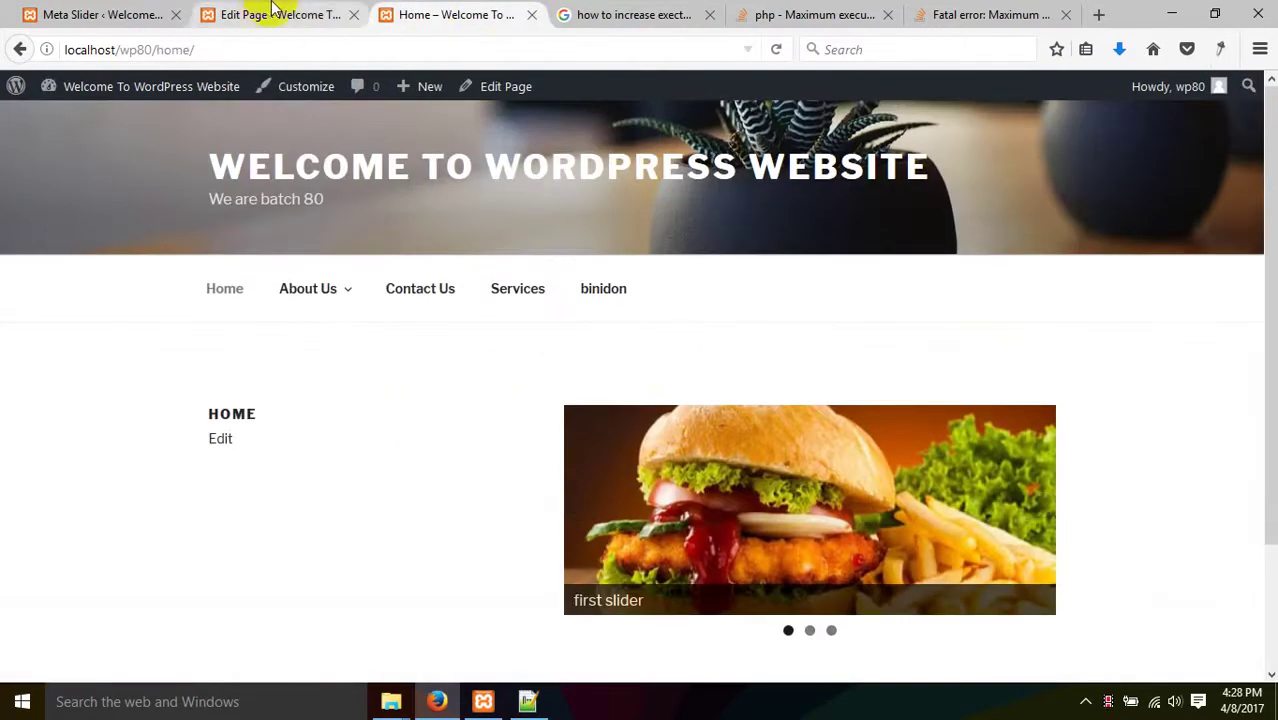
{"action": "left_click", "coordinate": [272, 8]}
{"action": "scroll", "coordinate": [351, 263], "scroll_direction": "up", "scroll_amount": 3}
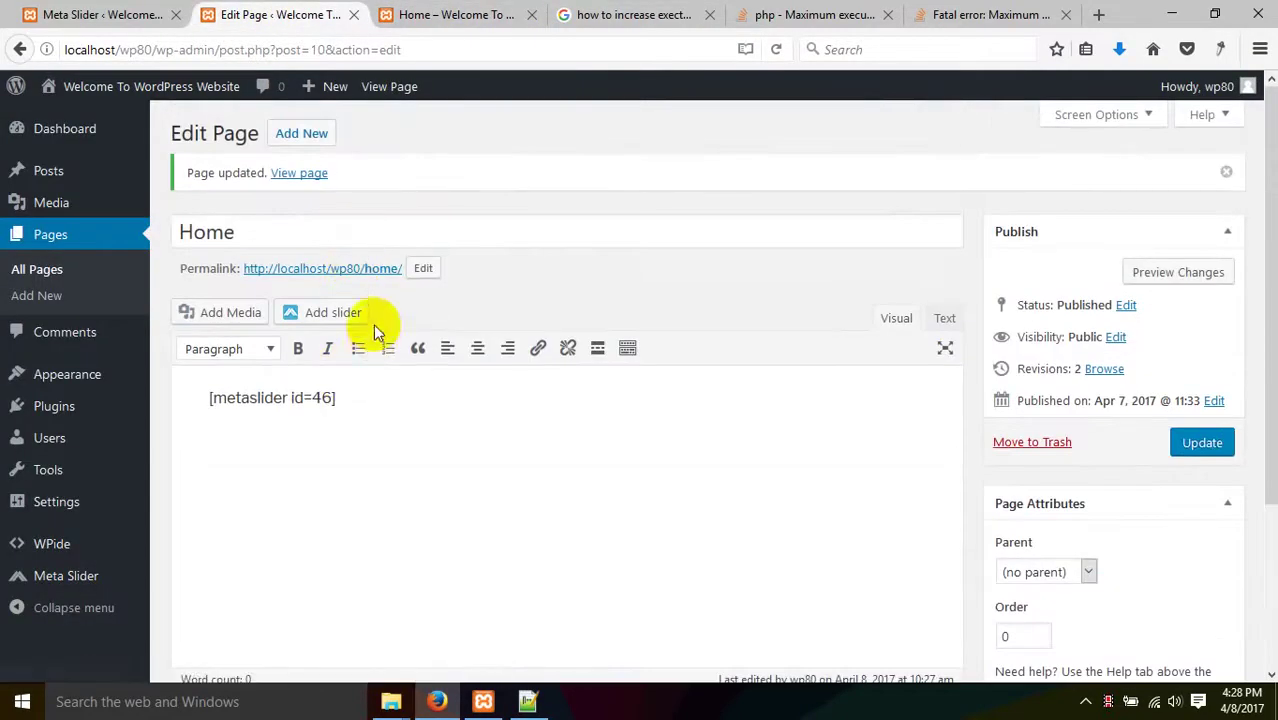
- Insert New Slider via Add slider, then delete both shortcodes from the Home page body
{"action": "left_click", "coordinate": [335, 313]}
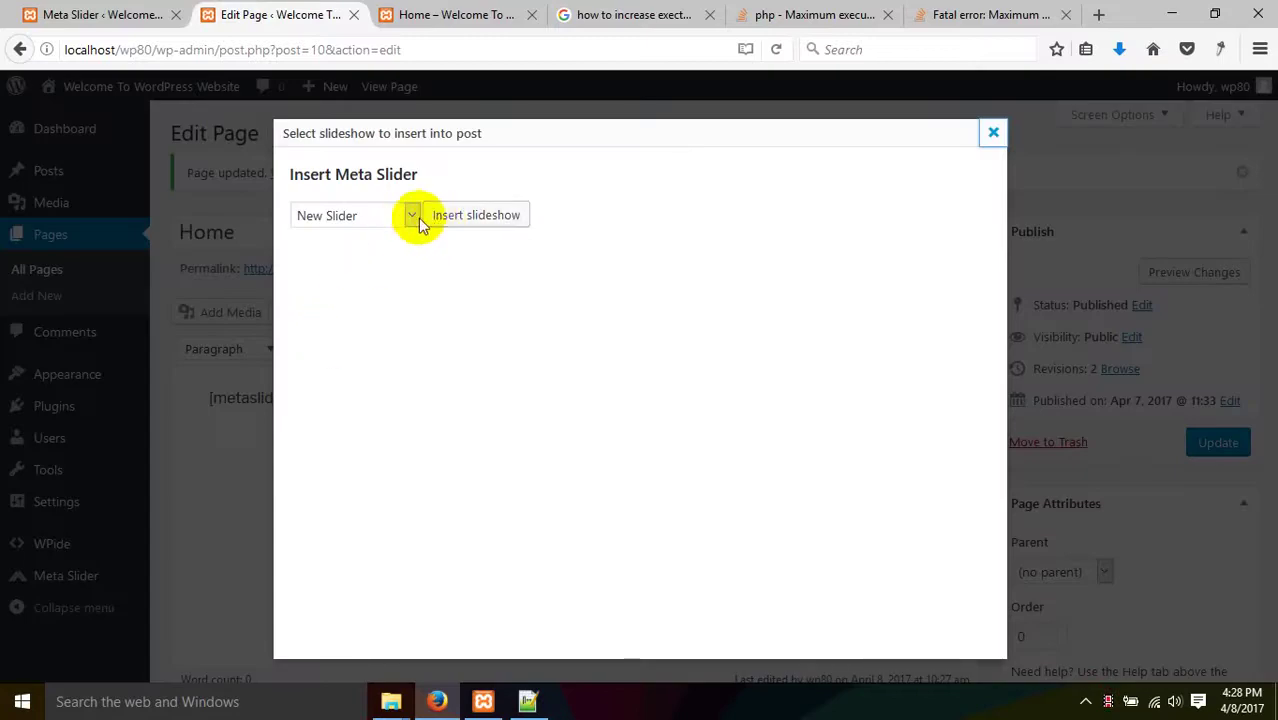
{"action": "left_click", "coordinate": [450, 216]}
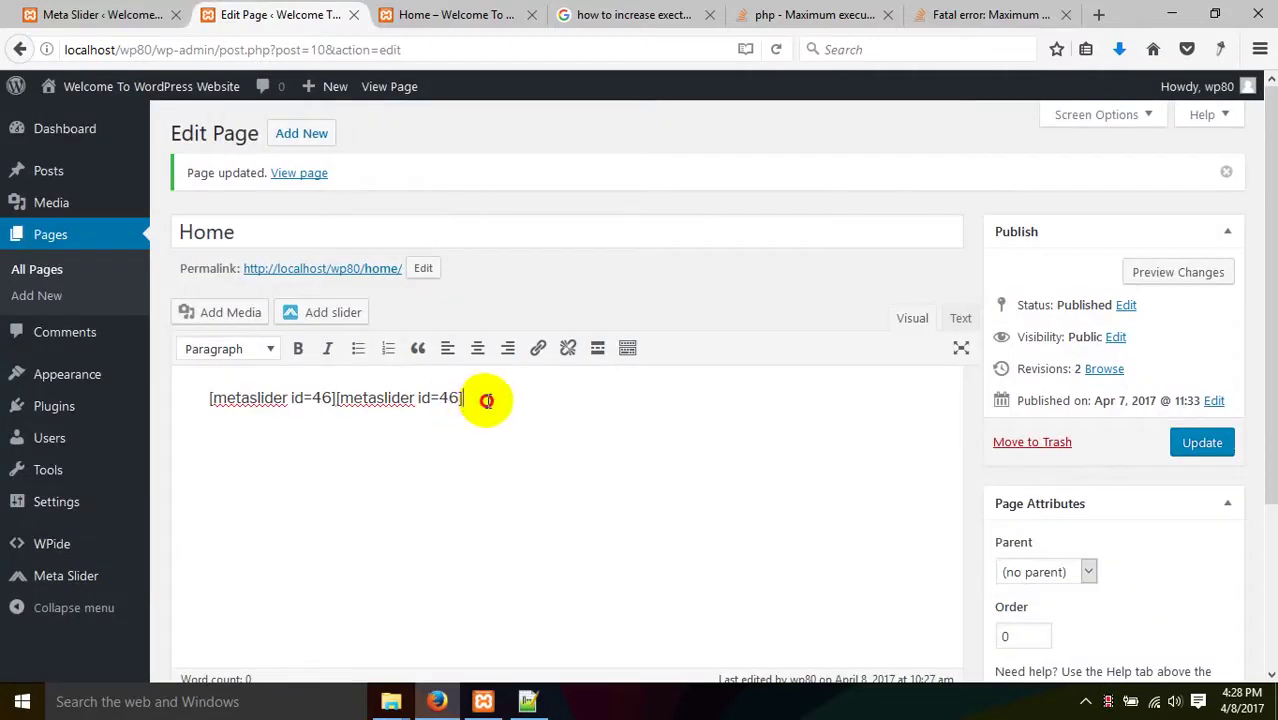
{"action": "left_click_drag", "start_coordinate": [486, 400], "coordinate": [3, 400]}
{"action": "key", "text": "BackSpace"}
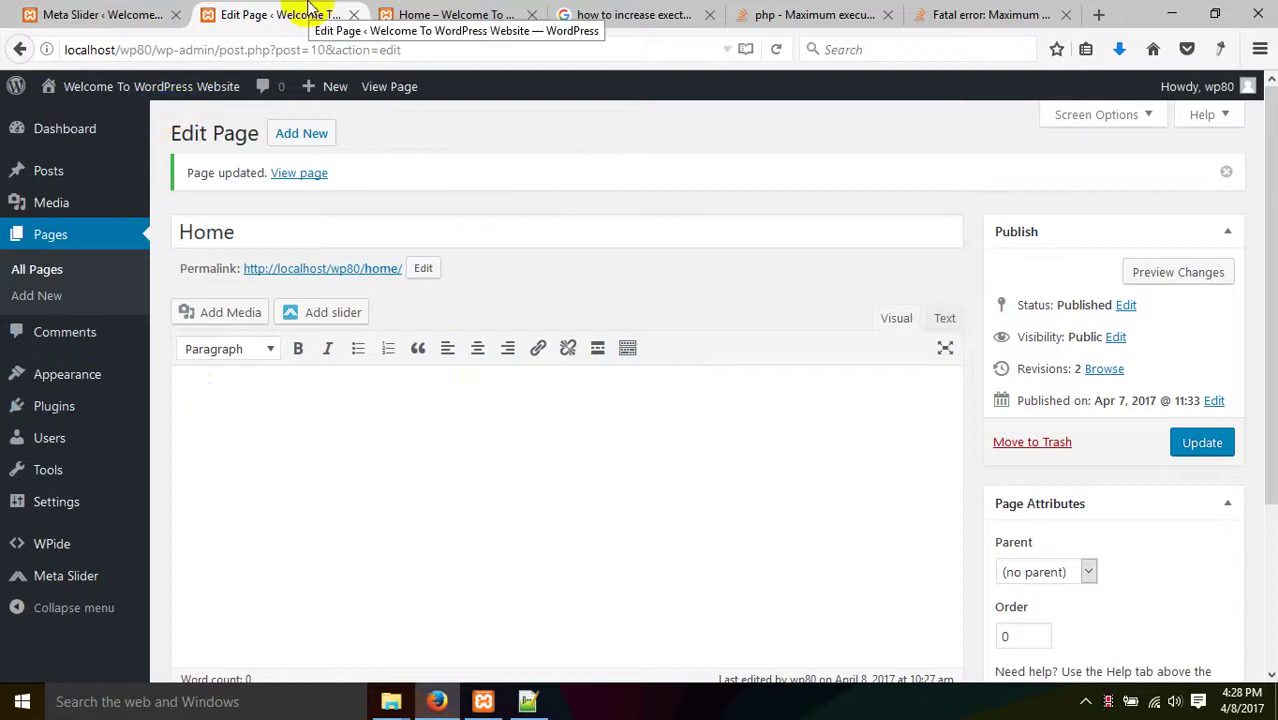
{"action": "left_click", "coordinate": [55, 14]}
{"action": "scroll", "coordinate": [278, 372], "scroll_direction": "down", "scroll_amount": 1}
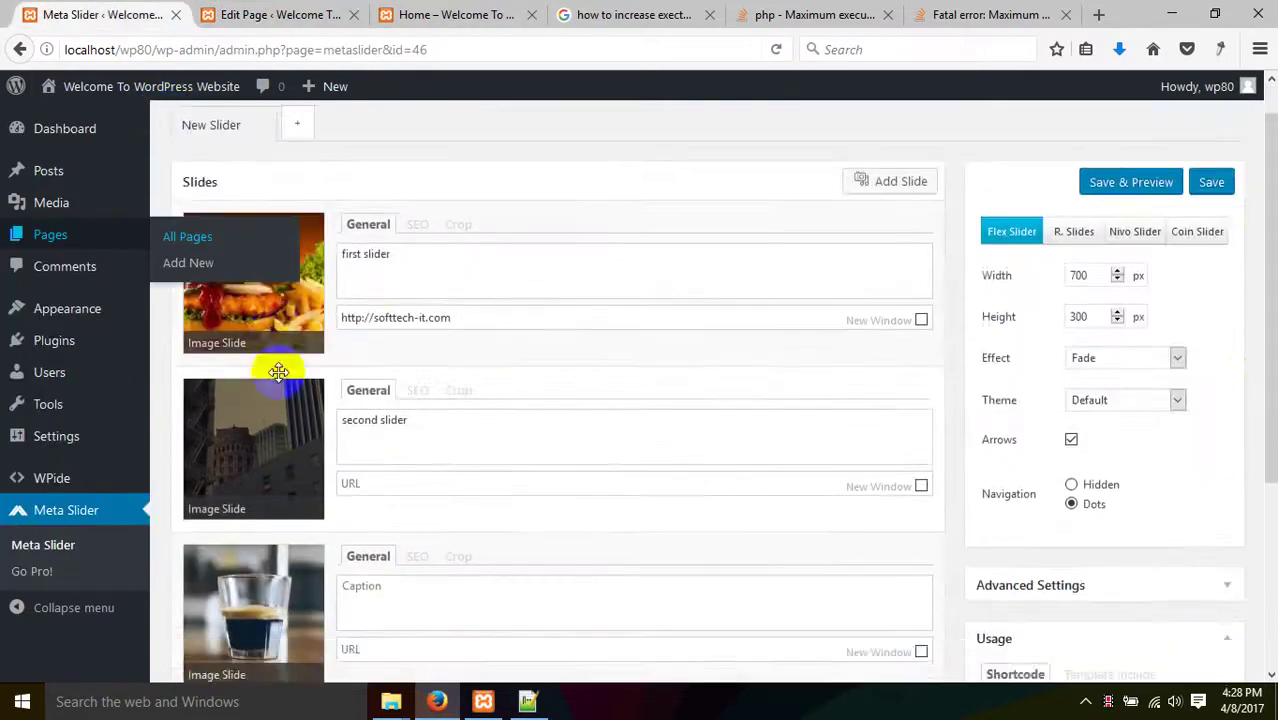
- Try the R. Slides, Nivo and Coin slider types, then keep Flex Slider
{"action": "scroll", "coordinate": [278, 372], "scroll_direction": "down", "scroll_amount": 3}
{"action": "scroll", "coordinate": [1061, 471], "scroll_direction": "up", "scroll_amount": 4}
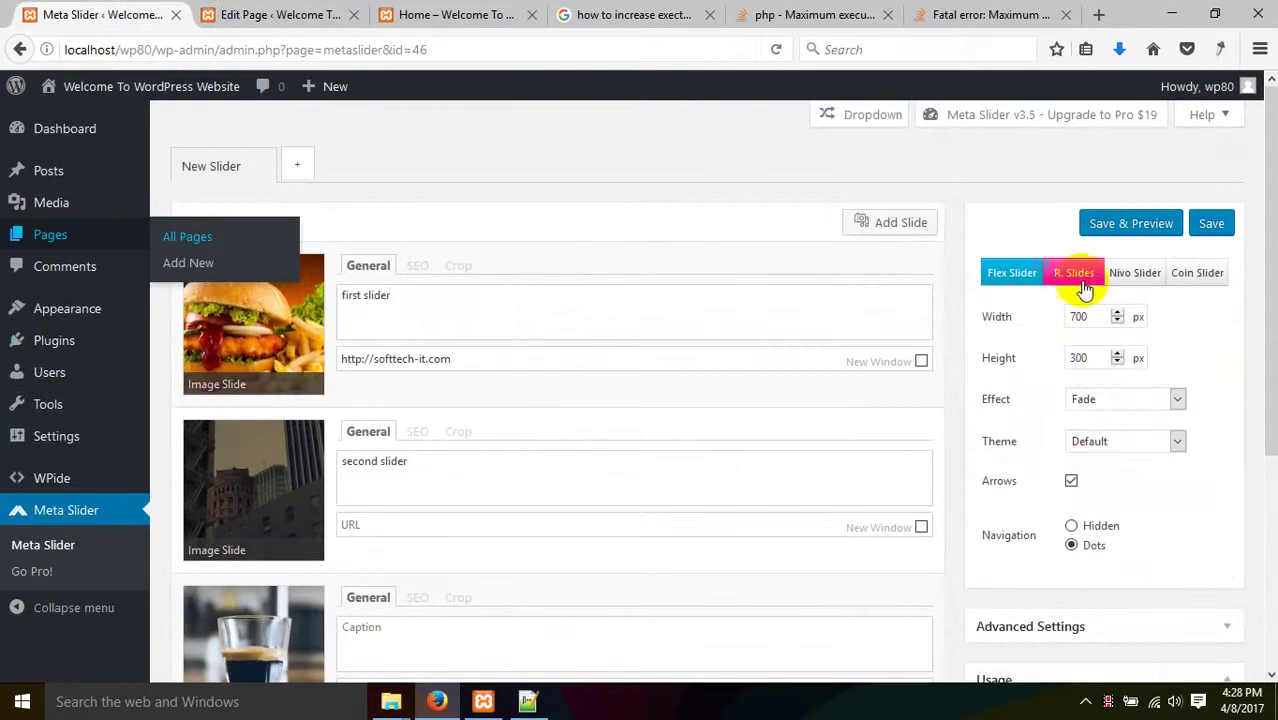
{"action": "left_click", "coordinate": [1083, 286]}
{"action": "left_click", "coordinate": [1140, 282]}
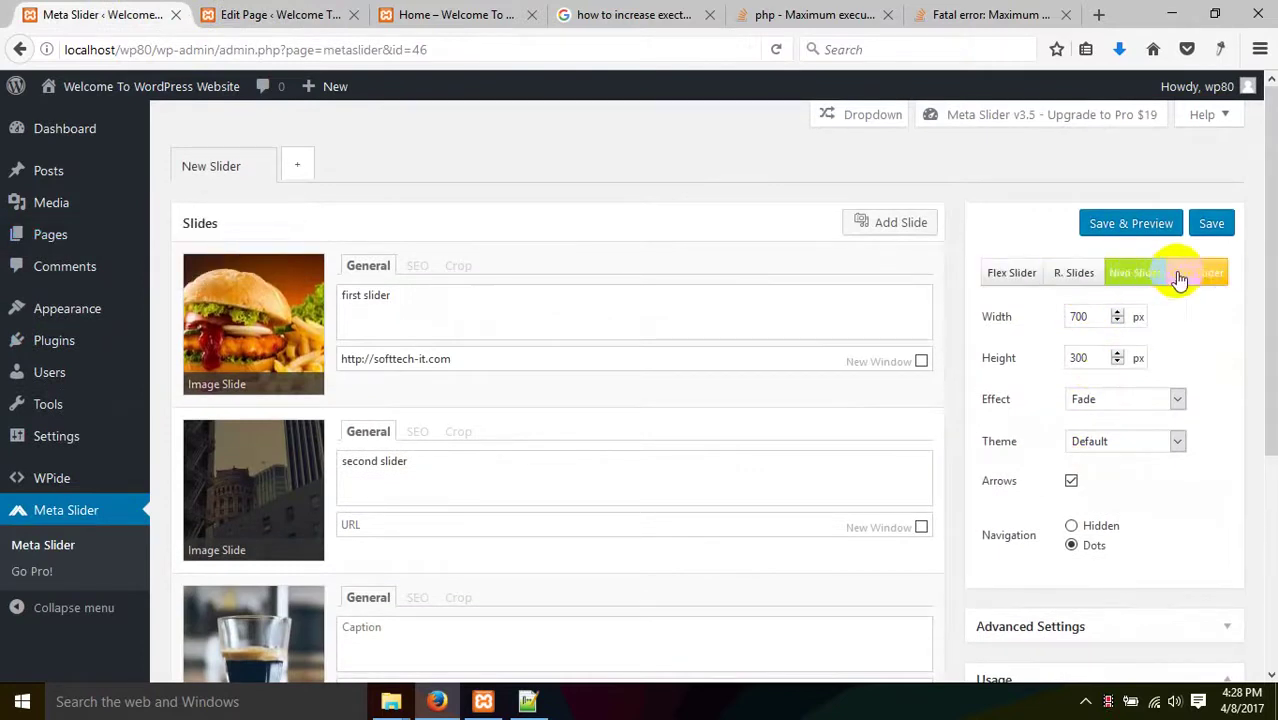
{"action": "left_click", "coordinate": [1196, 286]}
{"action": "left_click", "coordinate": [1141, 280]}
{"action": "left_click", "coordinate": [1084, 288]}
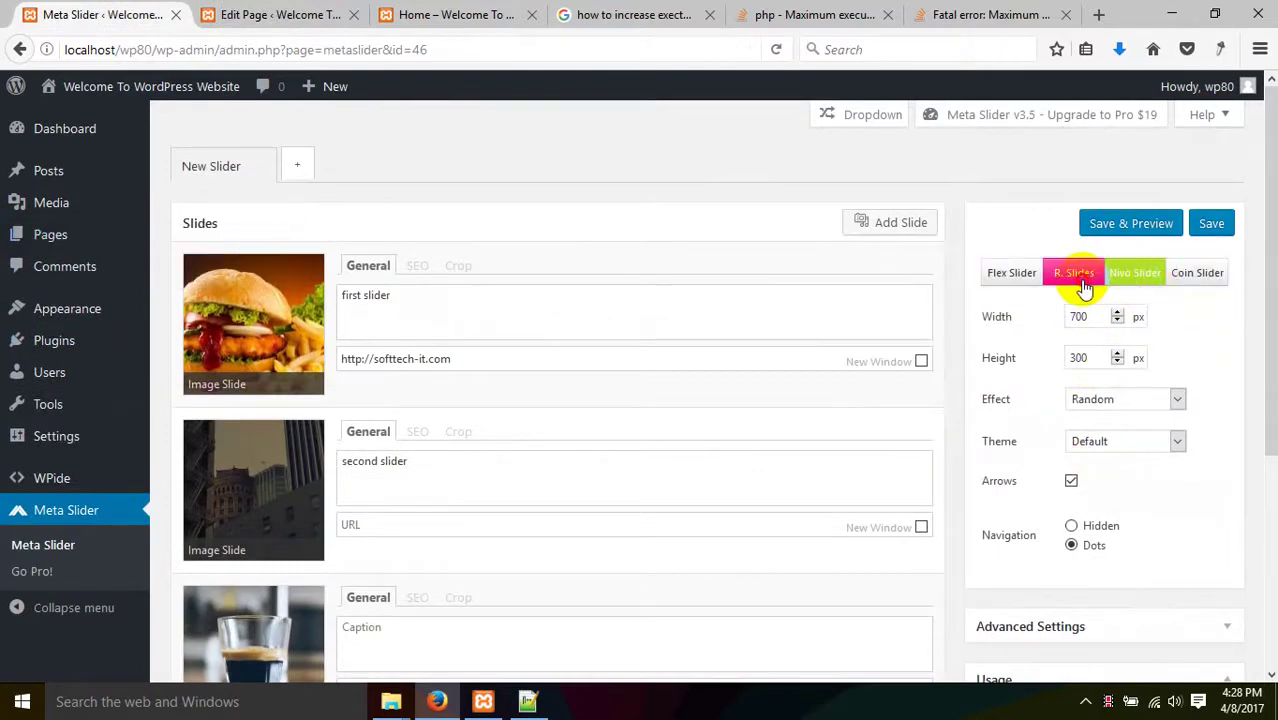
{"action": "left_click", "coordinate": [1007, 290]}
- Change the slider width from 700 to 1200 px and save the settings
{"action": "double_click", "coordinate": [1078, 316]}
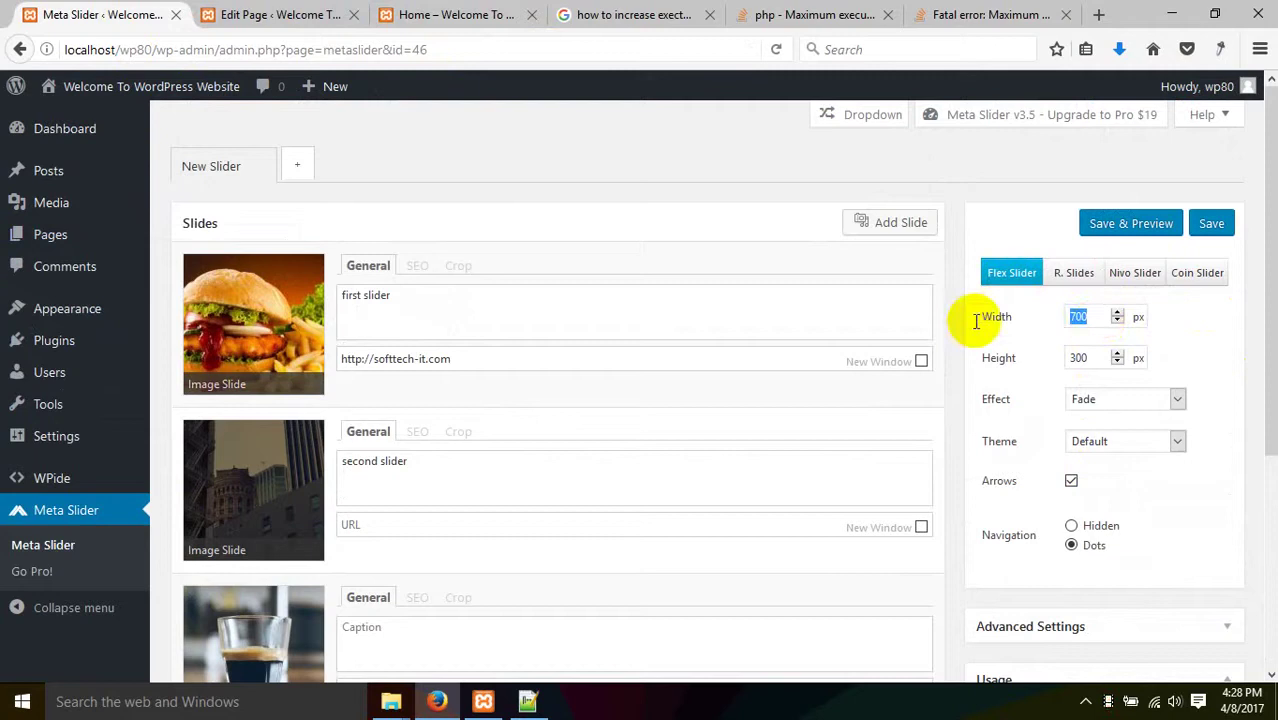
{"action": "left_click", "coordinate": [1078, 318]}
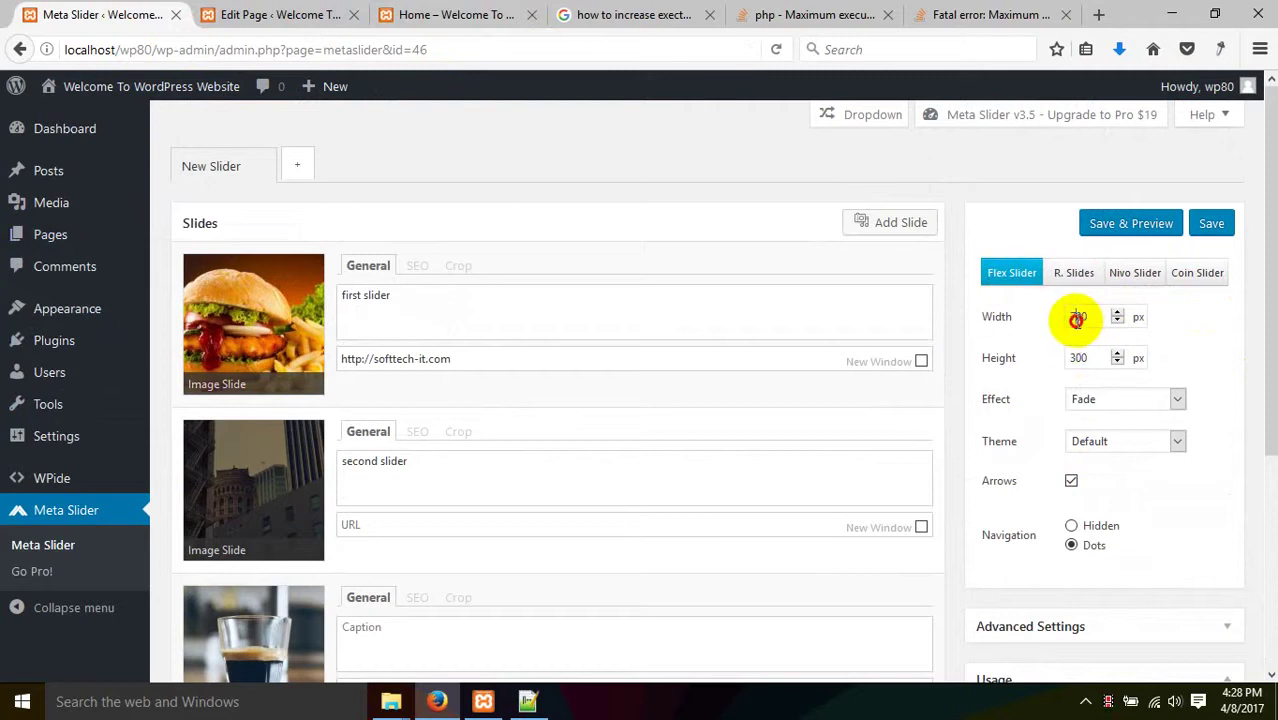
{"action": "left_click_drag", "start_coordinate": [1076, 318], "coordinate": [1057, 320]}
{"action": "type", "text": "12"}
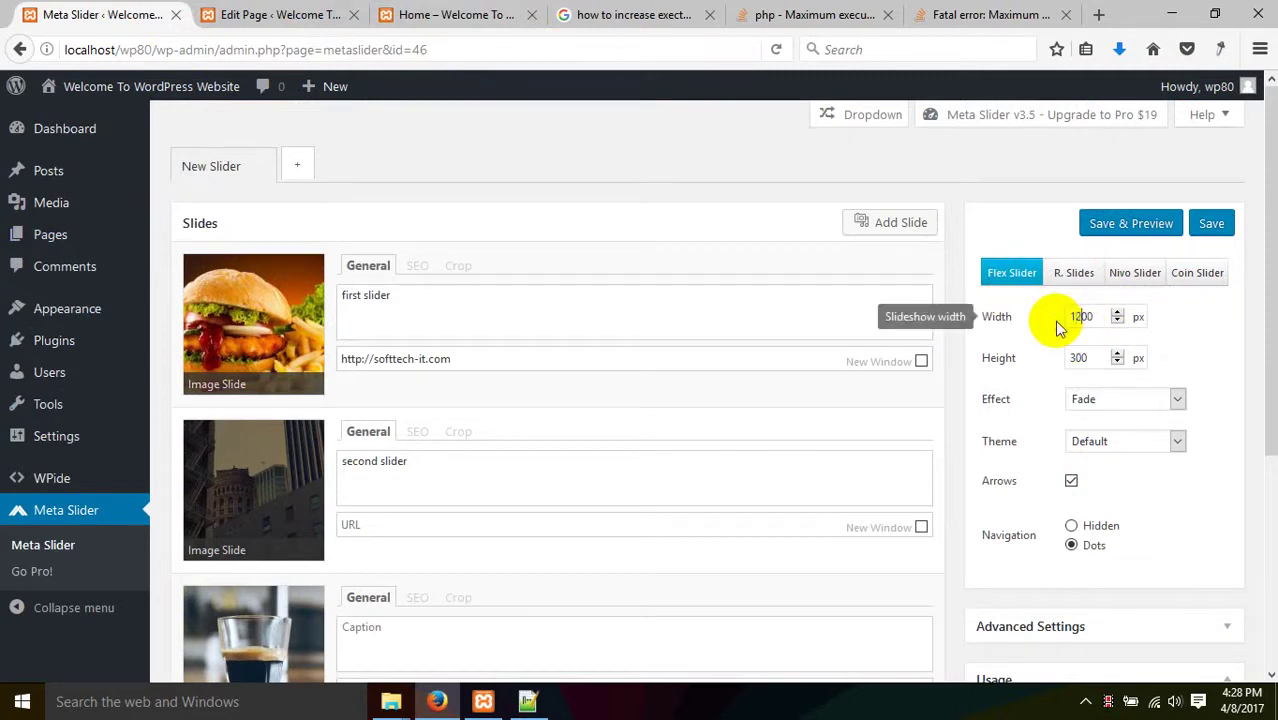
{"action": "left_click", "coordinate": [1210, 224]}
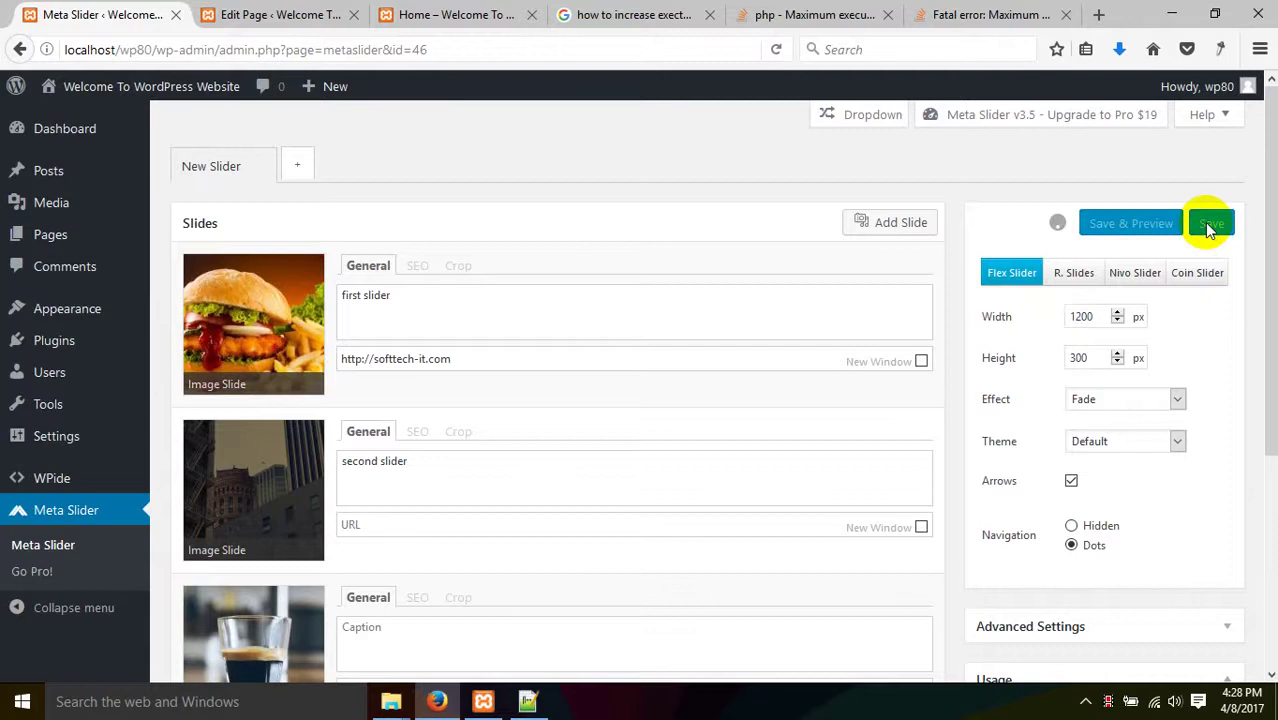
- Insert the New Slider slideshow into the Home page and update the page
{"action": "left_click", "coordinate": [294, 18]}
{"action": "left_click", "coordinate": [455, 15]}
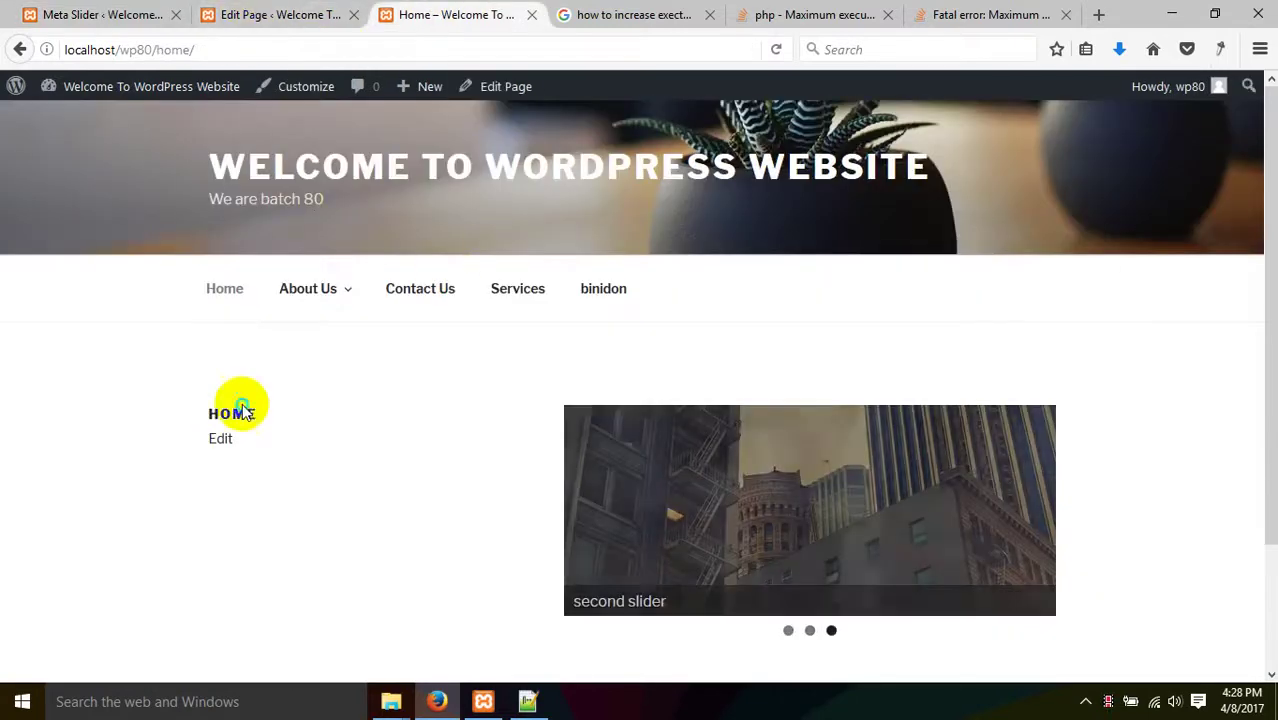
{"action": "left_click", "coordinate": [300, 15]}
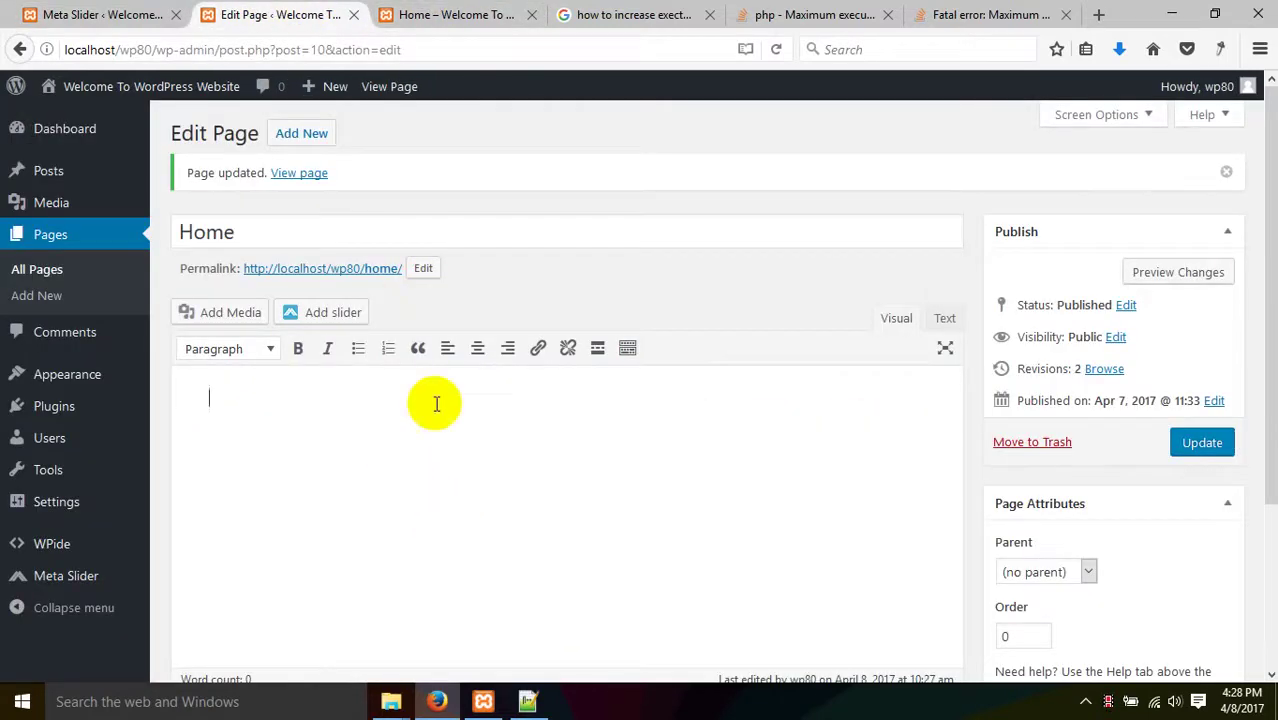
{"action": "left_click", "coordinate": [315, 313]}
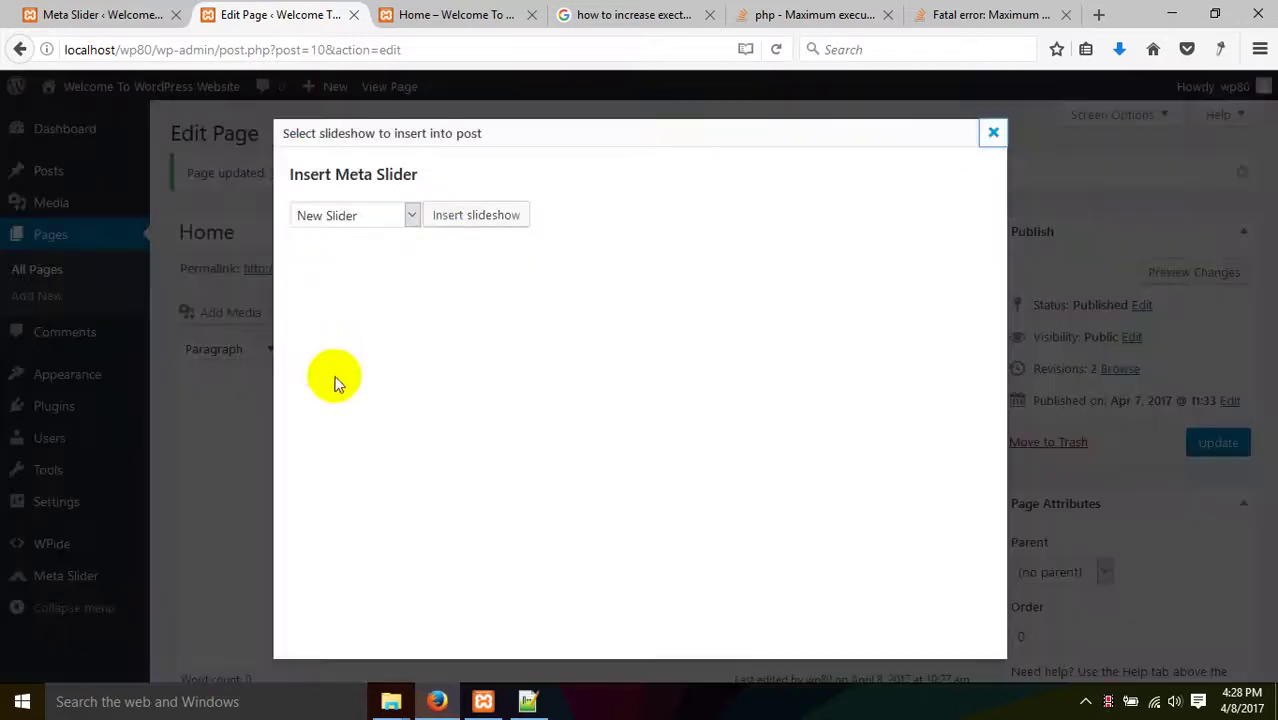
{"action": "left_click", "coordinate": [442, 220]}
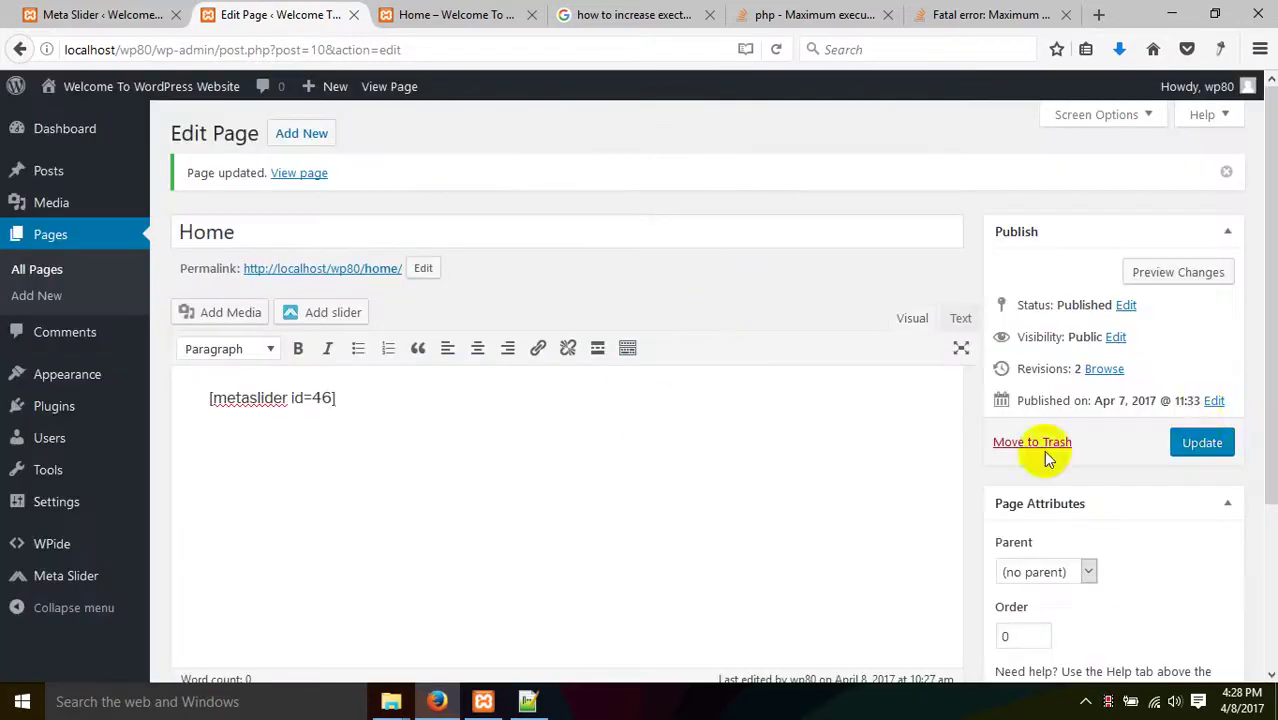
{"action": "left_click", "coordinate": [1200, 436]}
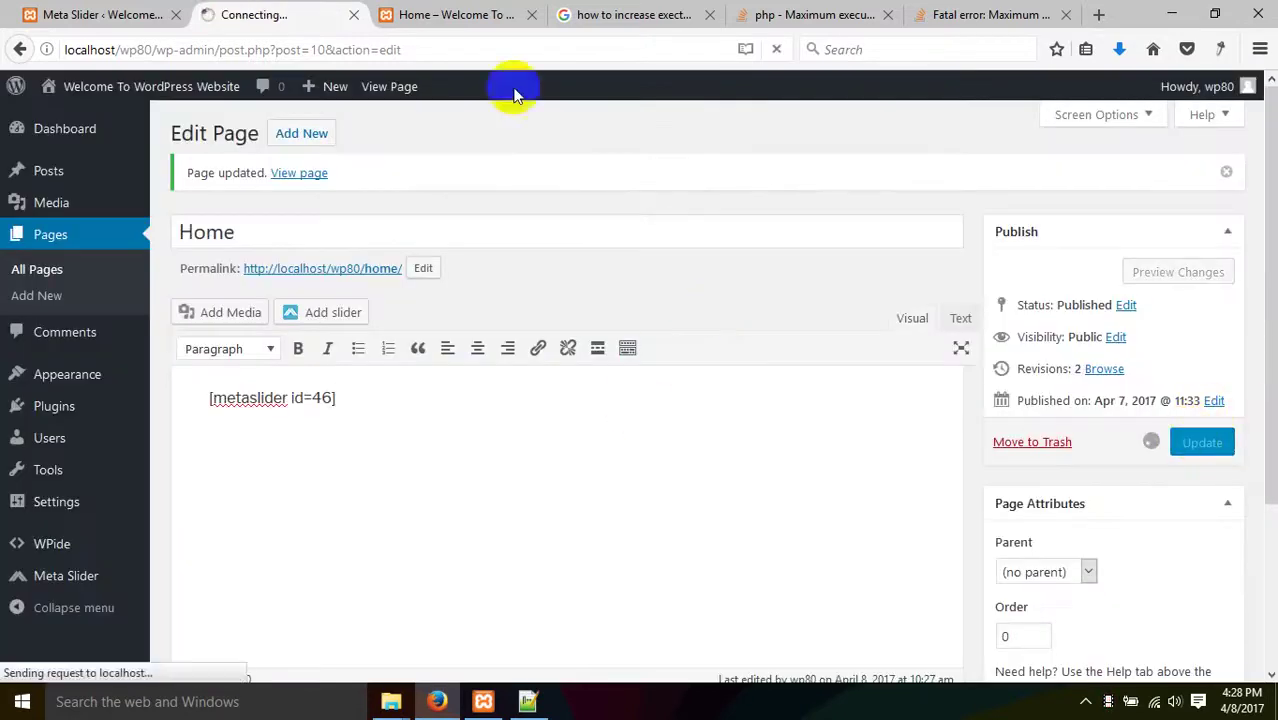
- Reload the live Home page to see the slideshow playing
{"action": "left_click", "coordinate": [440, 14]}
{"action": "right_click", "coordinate": [224, 335]}
{"action": "left_click", "coordinate": [331, 351]}
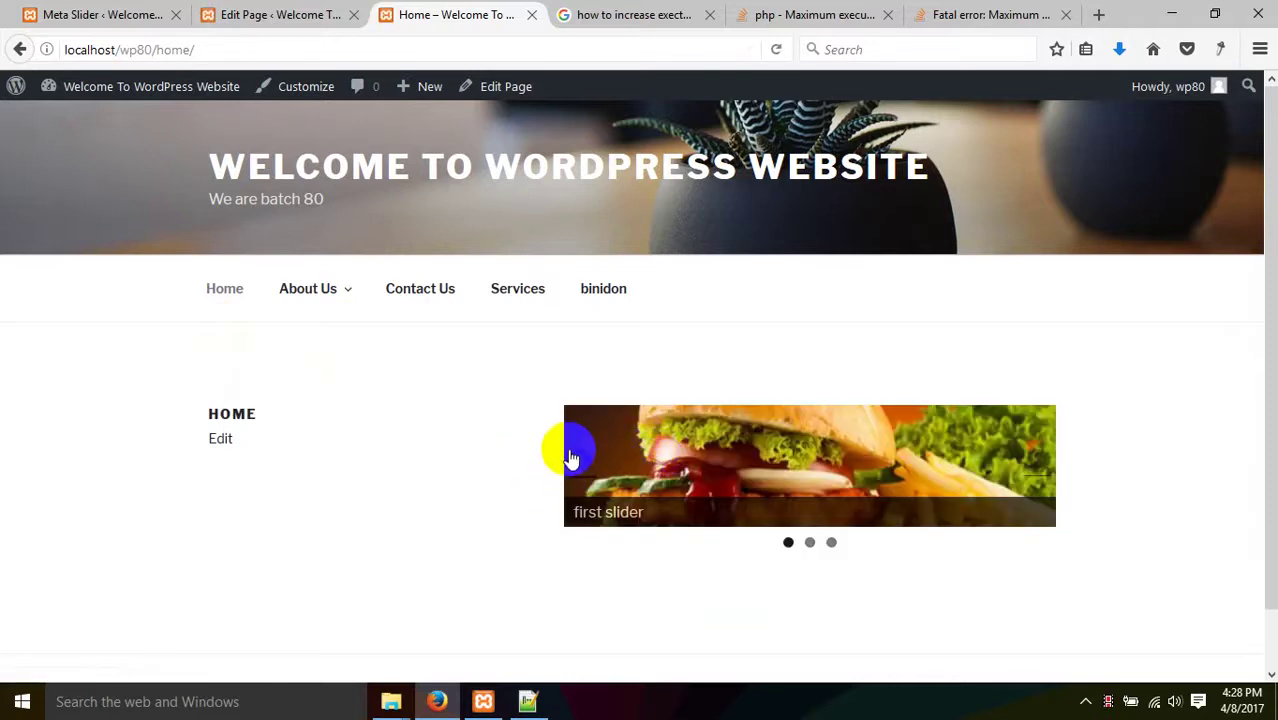
{"action": "left_click", "coordinate": [270, 14]}
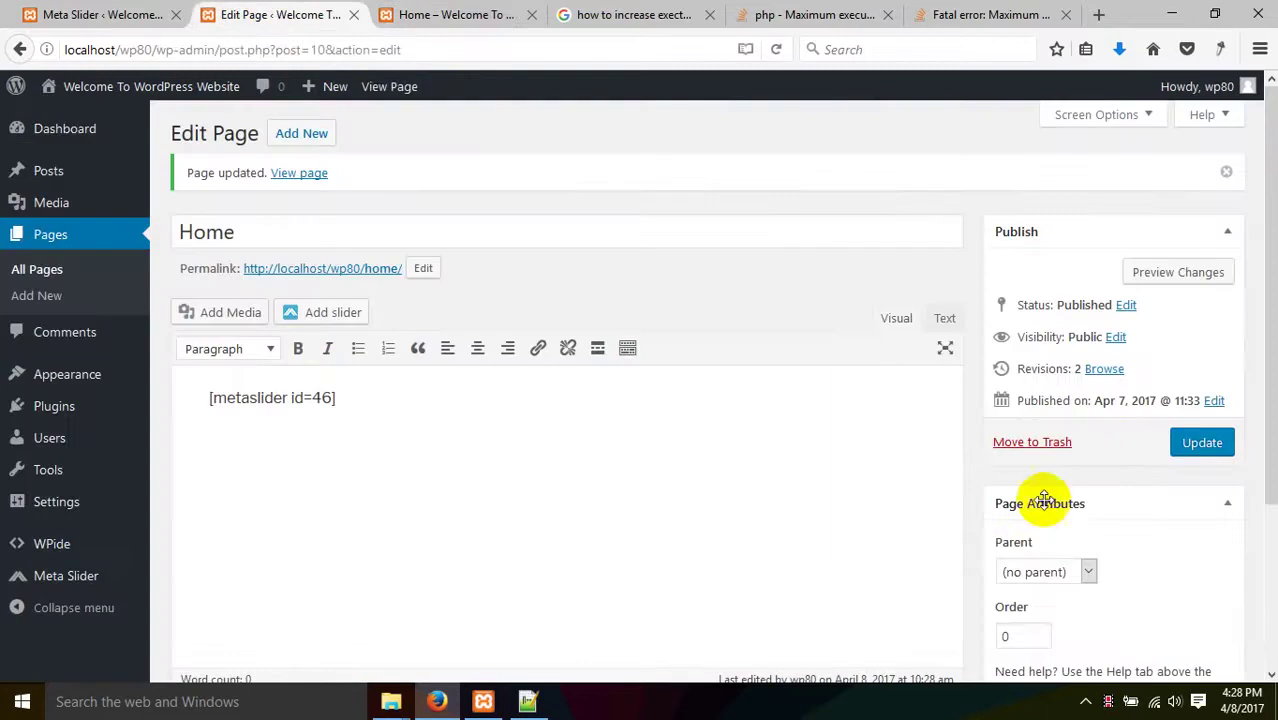
- Change the slider height from 300 to 500 px and save
{"action": "left_click", "coordinate": [120, 14]}
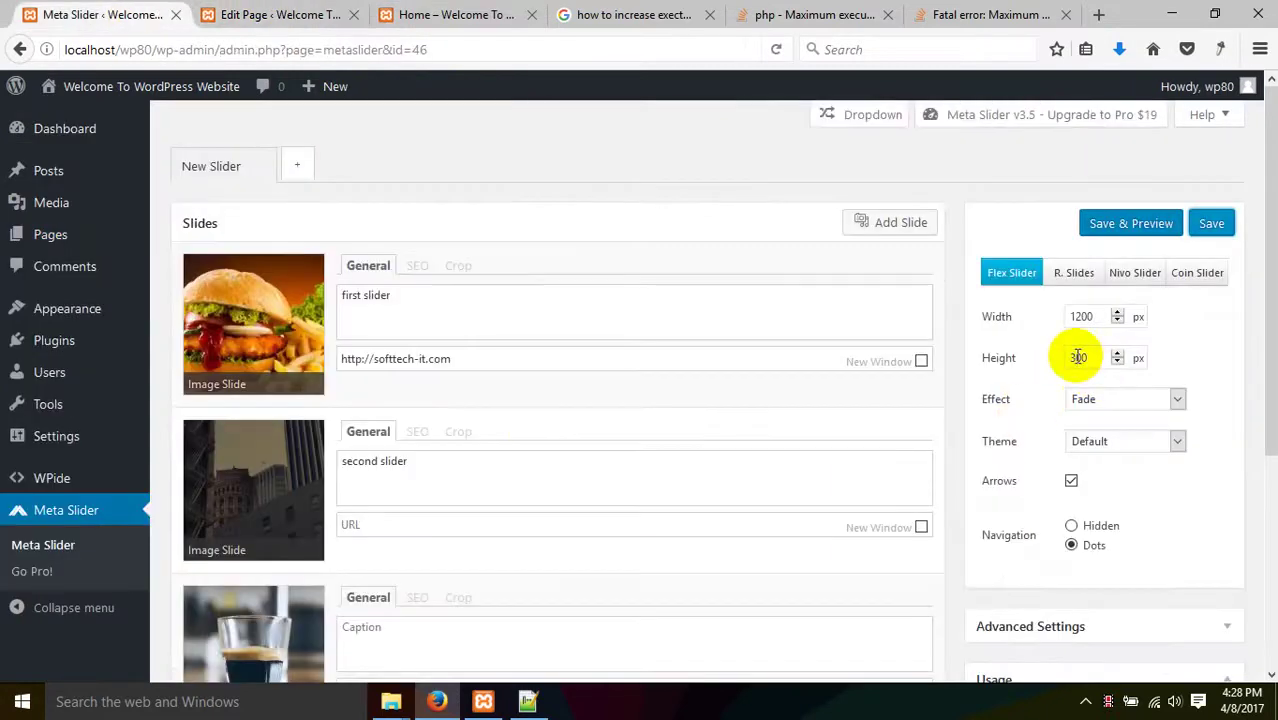
{"action": "left_click_drag", "start_coordinate": [1080, 358], "coordinate": [1024, 373]}
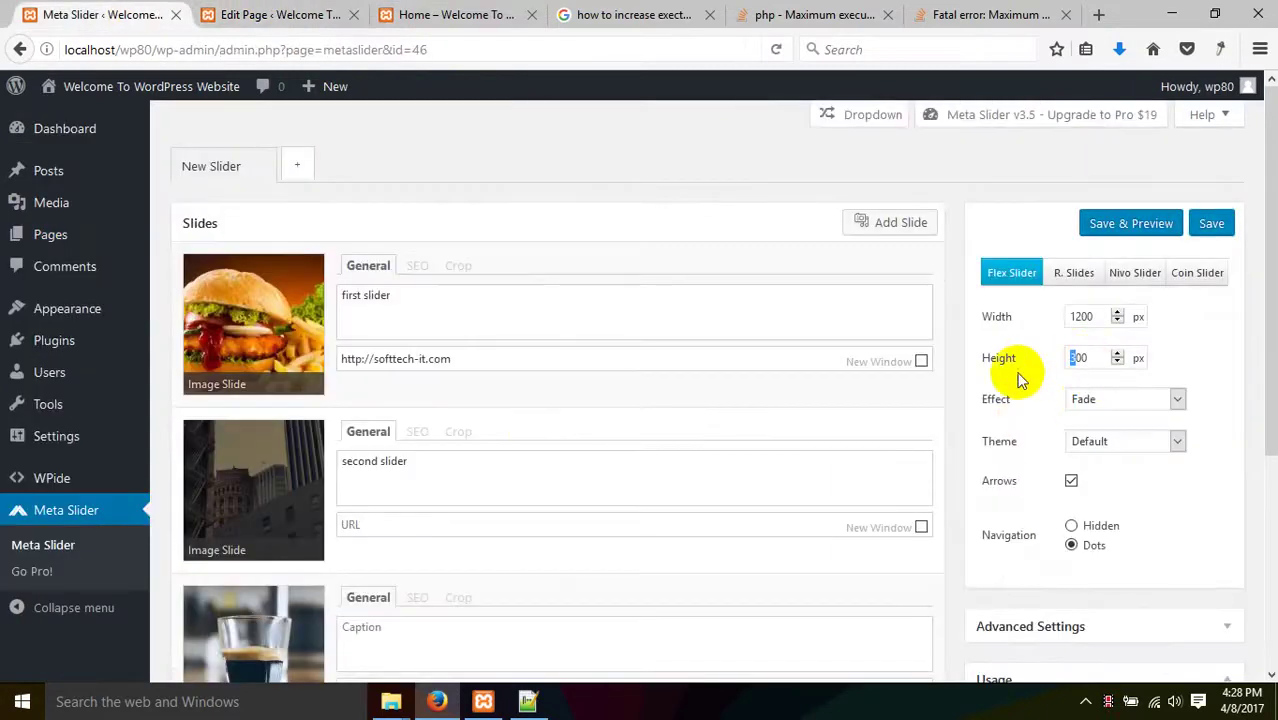
{"action": "type", "text": "8"}
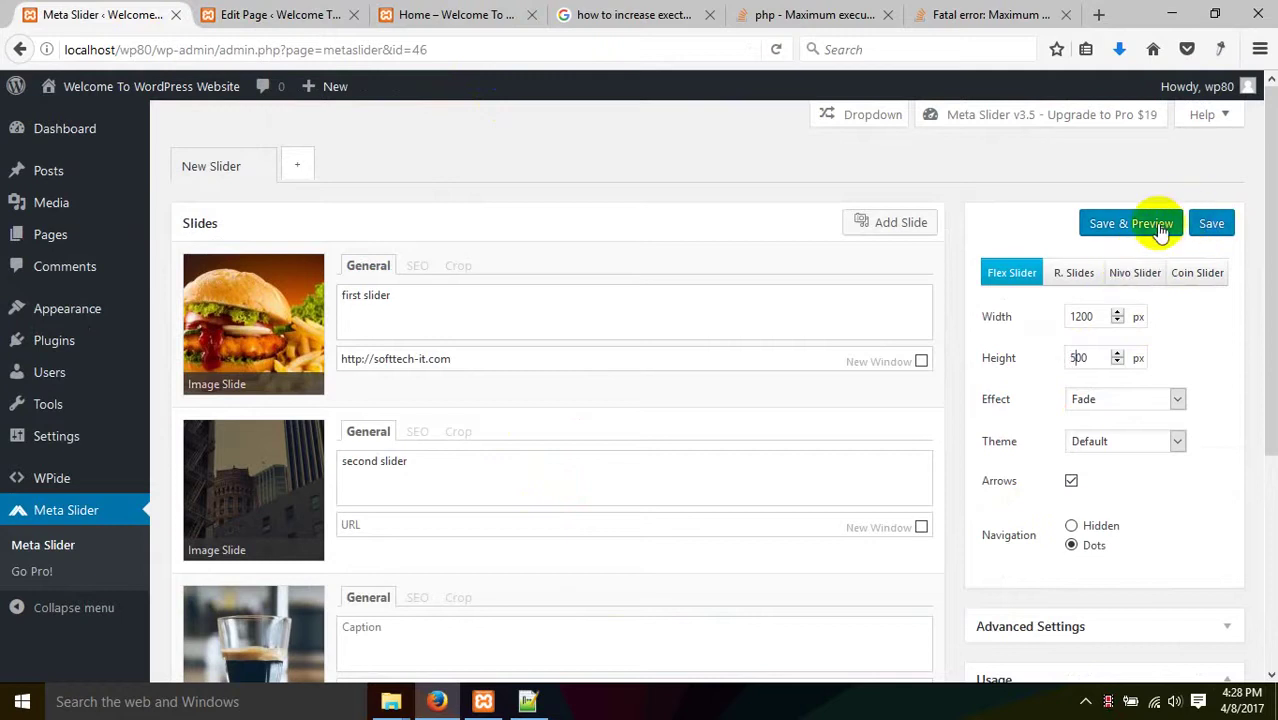
{"action": "left_click", "coordinate": [285, 15]}
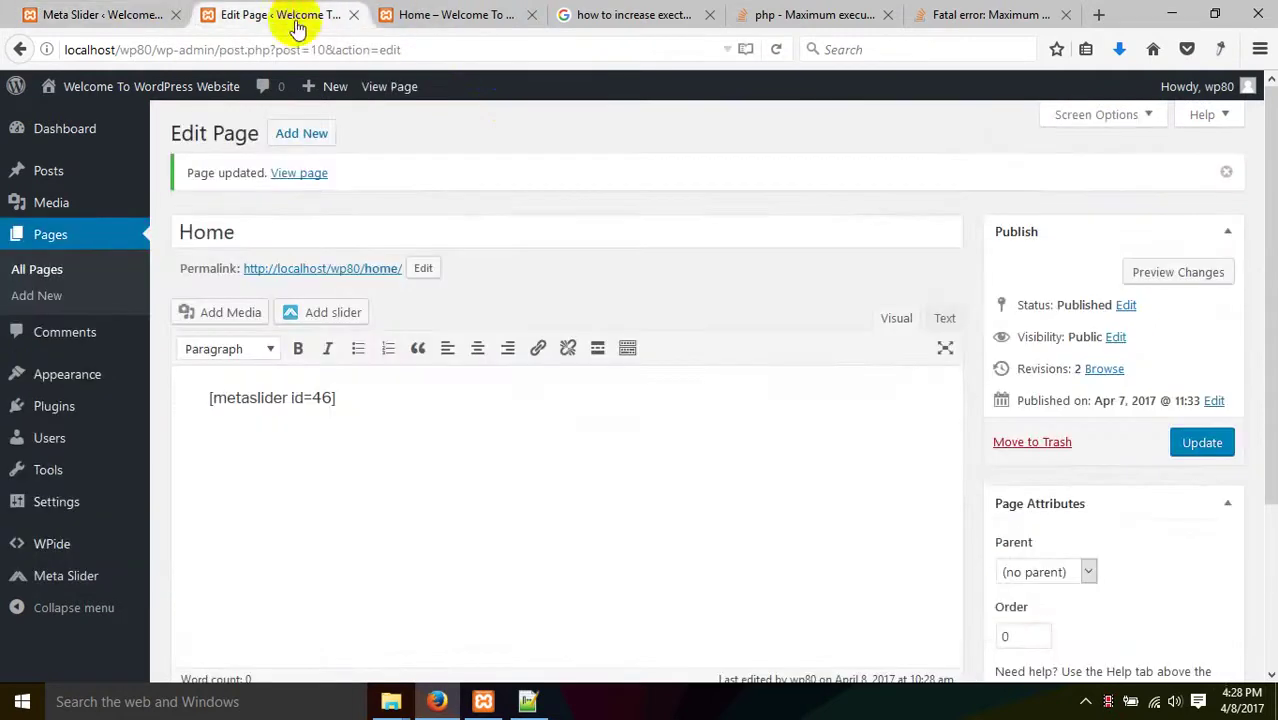
- Reload the Home page to check the taller 500 px slider
{"action": "left_click", "coordinate": [432, 15]}
{"action": "right_click", "coordinate": [224, 383]}
{"action": "left_click", "coordinate": [335, 397]}
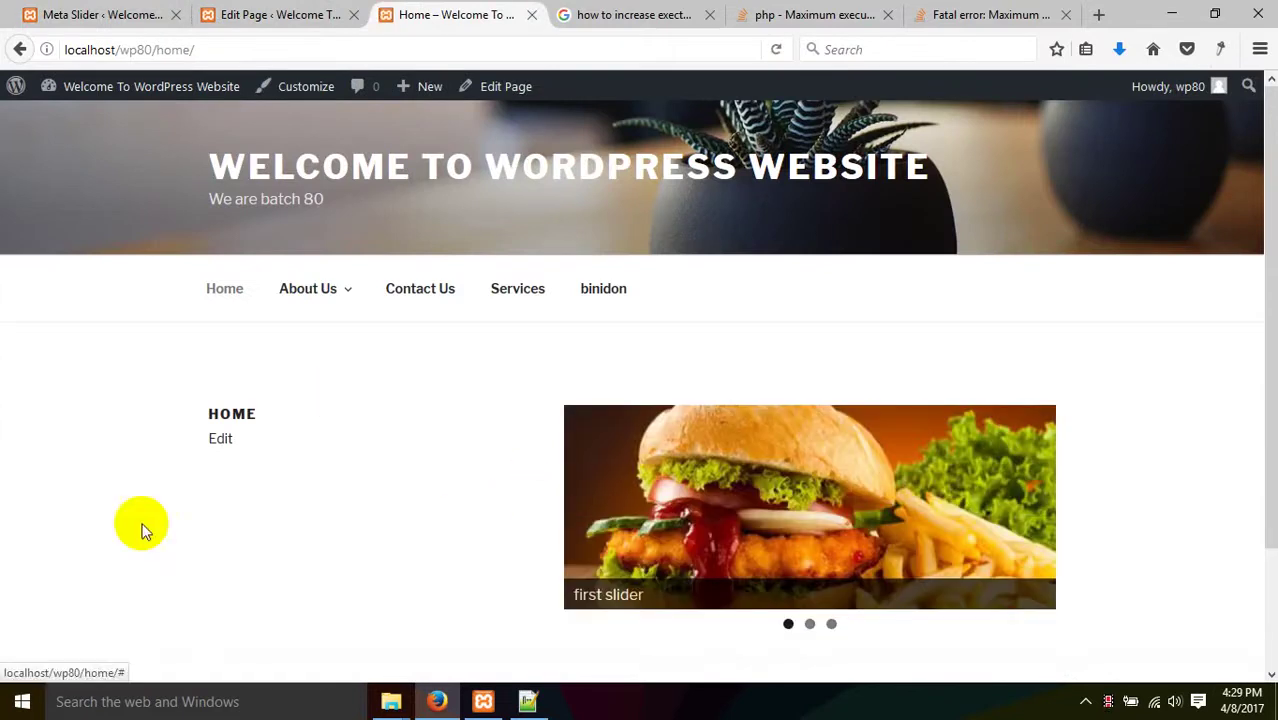
{"action": "scroll", "coordinate": [480, 380], "scroll_direction": "down", "scroll_amount": 3}
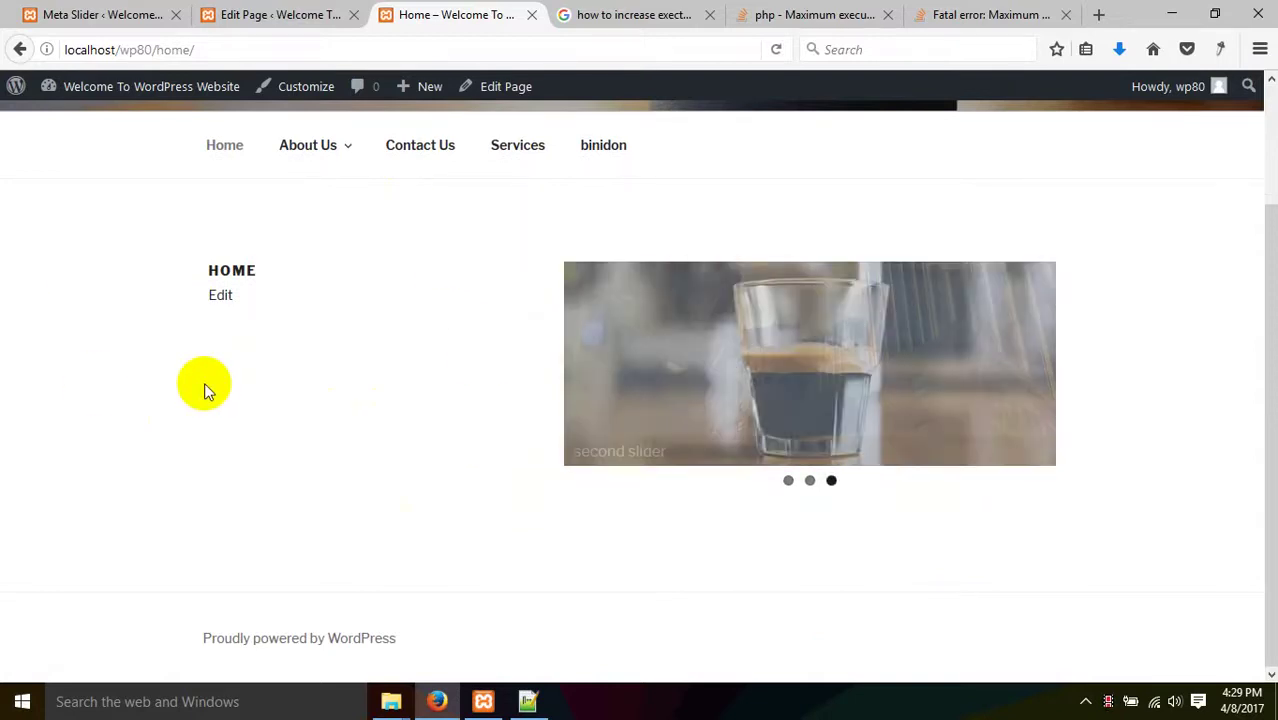
{"action": "left_click", "coordinate": [70, 14]}
- Go to Users > All Users from the admin sidebar
{"action": "mouse_move", "coordinate": [127, 345]}
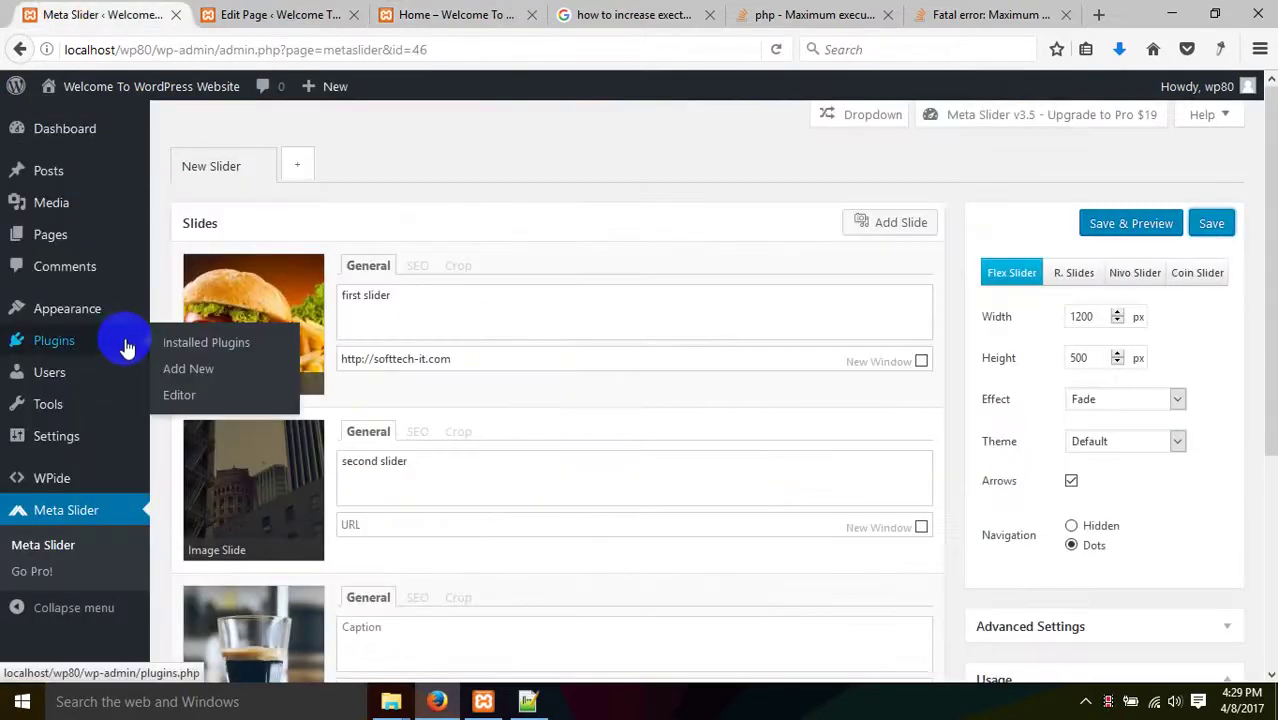
{"action": "scroll", "coordinate": [125, 347], "scroll_direction": "down", "scroll_amount": 2}
{"action": "mouse_move", "coordinate": [114, 322]}
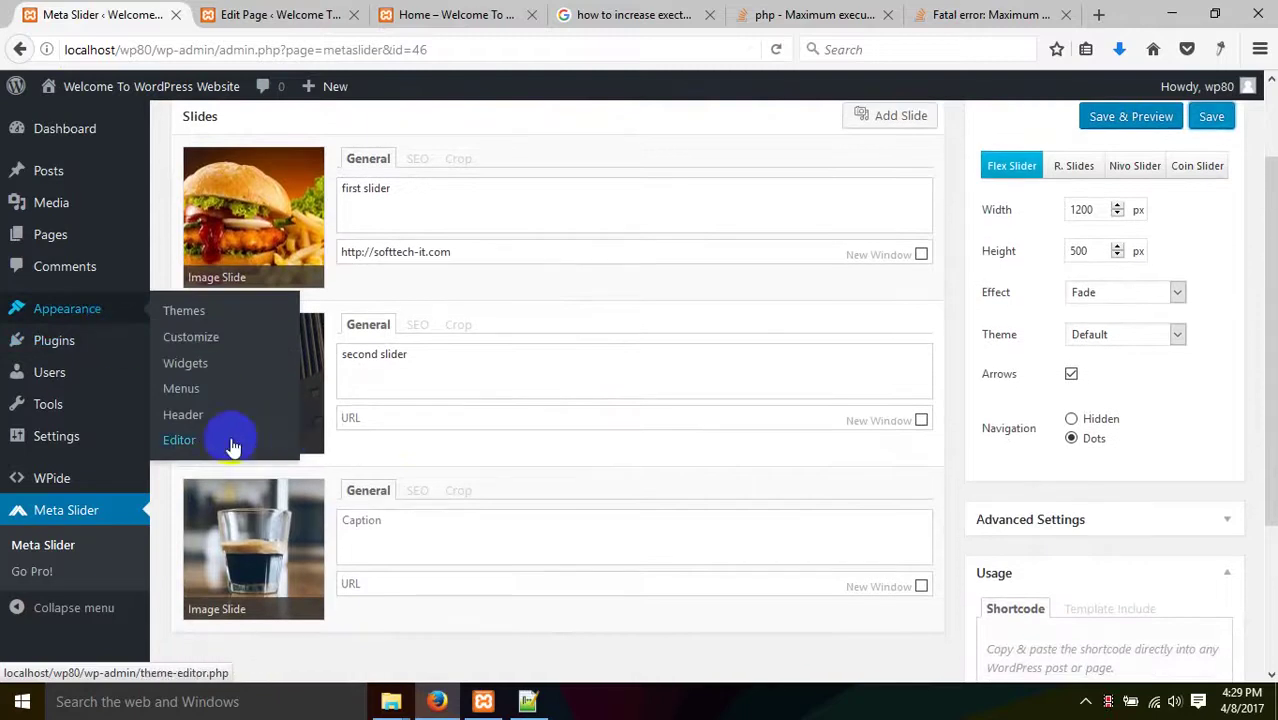
{"action": "mouse_move", "coordinate": [91, 368]}
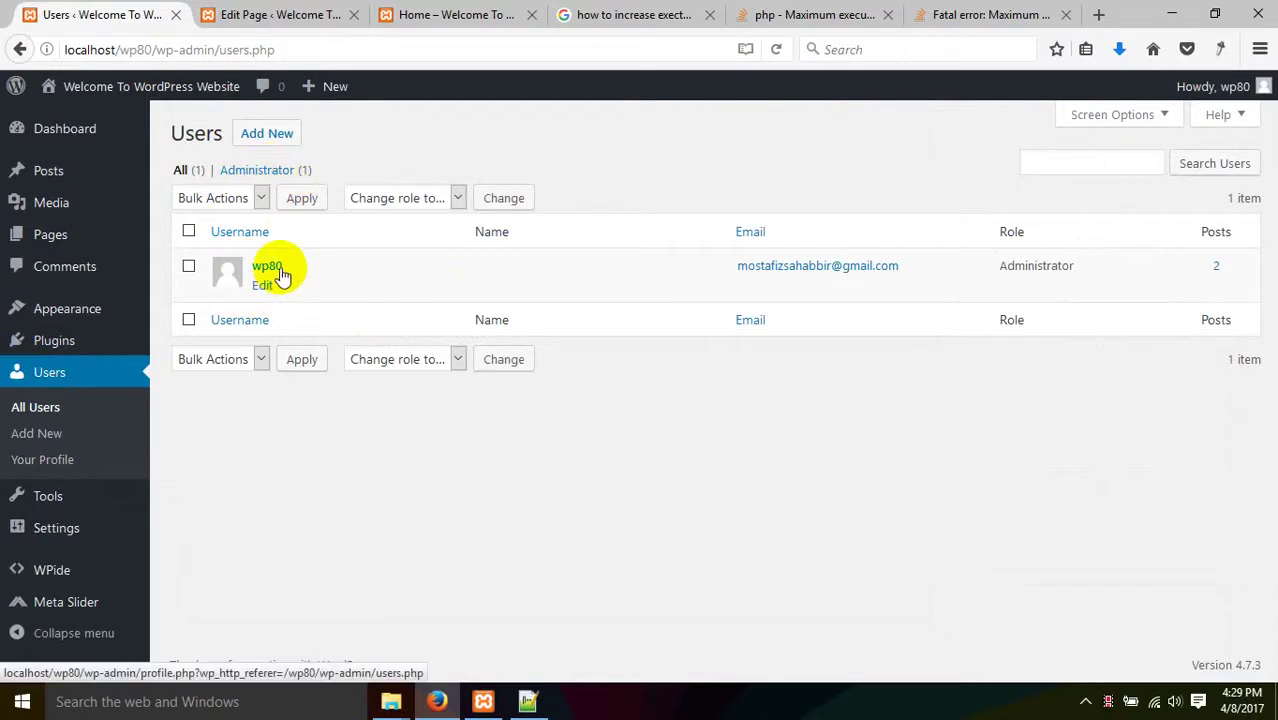
- Start a new user and enter the username, copying it for reuse
{"action": "left_click", "coordinate": [268, 135]}
{"action": "scroll", "coordinate": [448, 362], "scroll_direction": "down", "scroll_amount": 2}
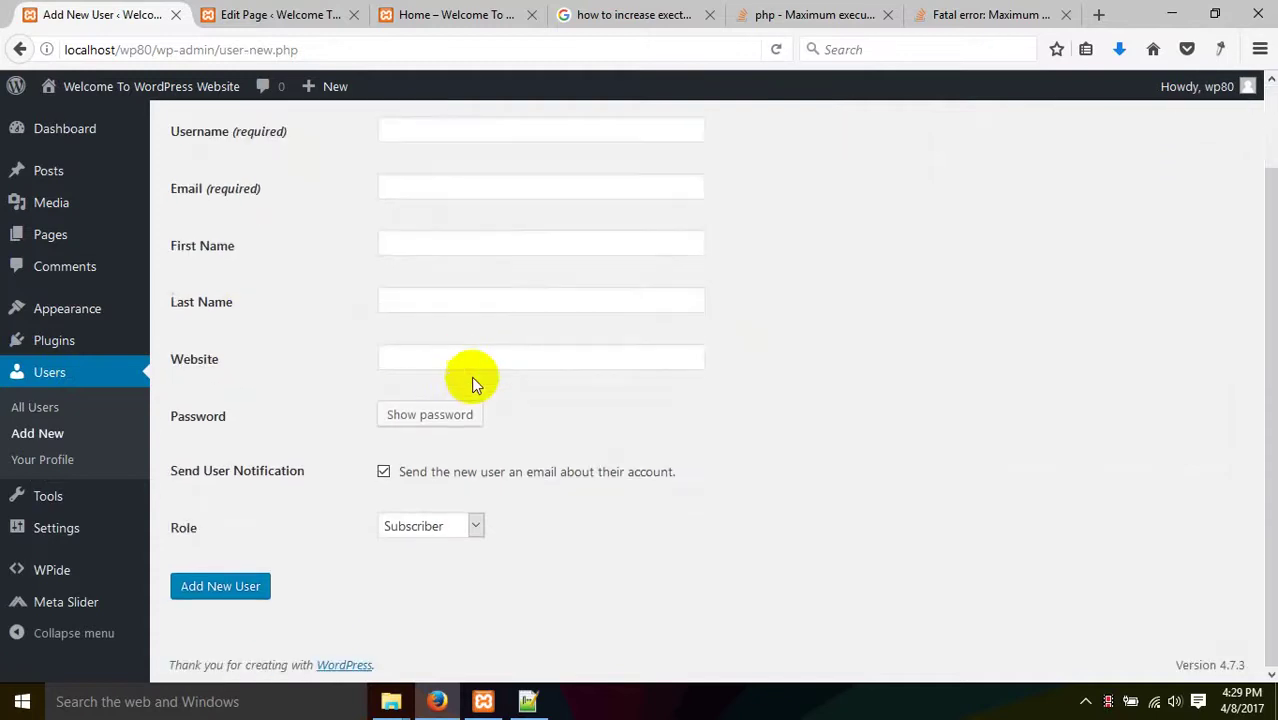
{"action": "scroll", "coordinate": [476, 379], "scroll_direction": "up", "scroll_amount": 2}
{"action": "left_click", "coordinate": [443, 222]}
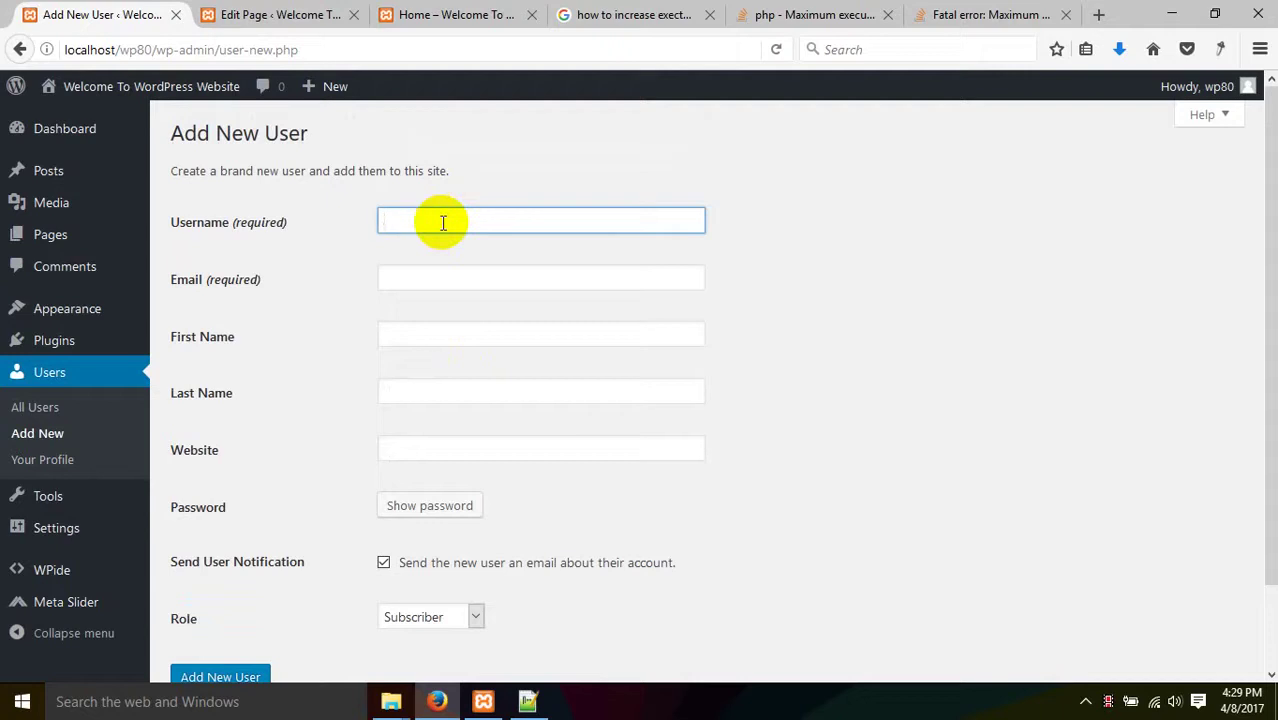
{"action": "type", "text": "l"}
{"action": "left_click", "coordinate": [441, 222]}
{"action": "double_click", "coordinate": [441, 222]}
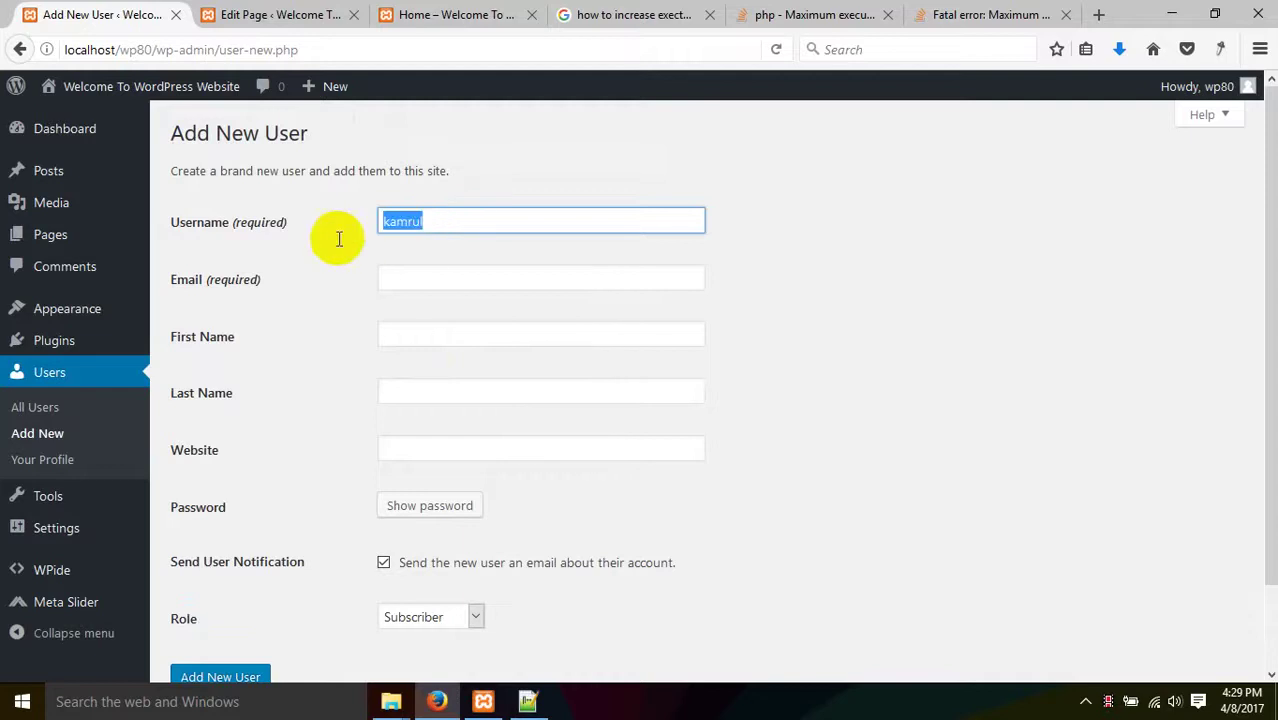
{"action": "left_click", "coordinate": [407, 295]}
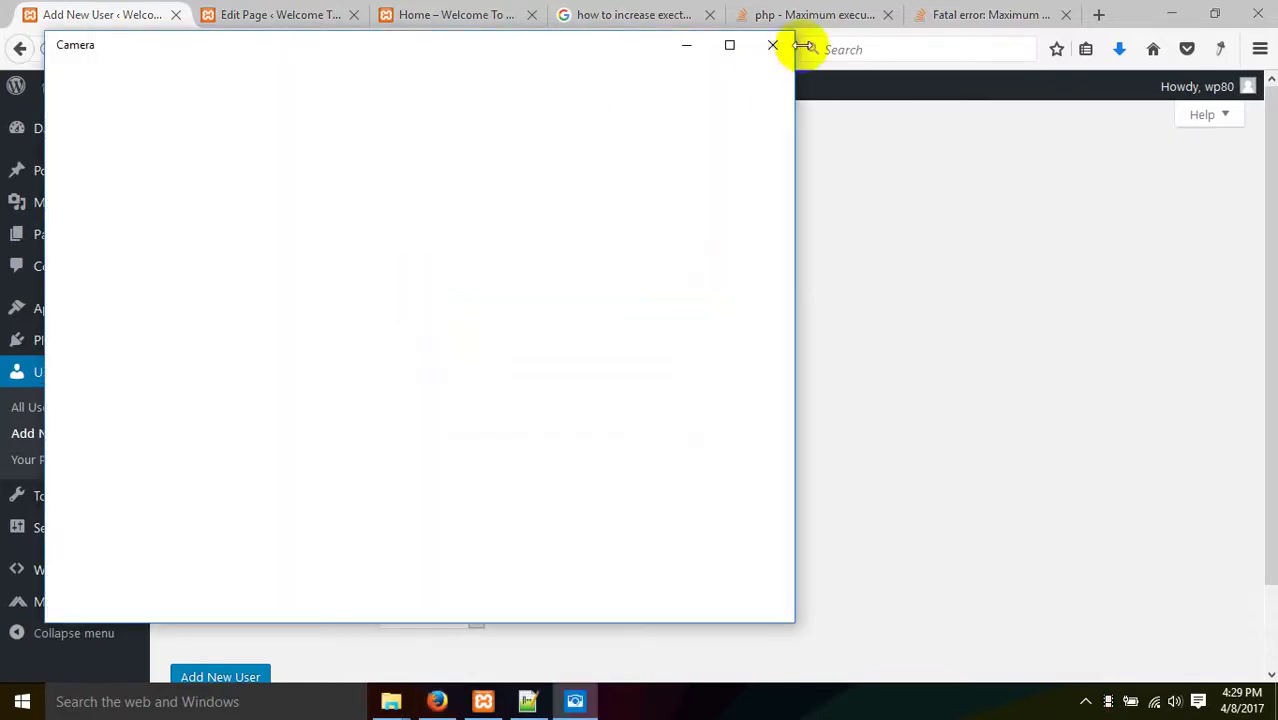
- Fill in the new user's e-mail address
{"action": "left_click", "coordinate": [772, 45]}
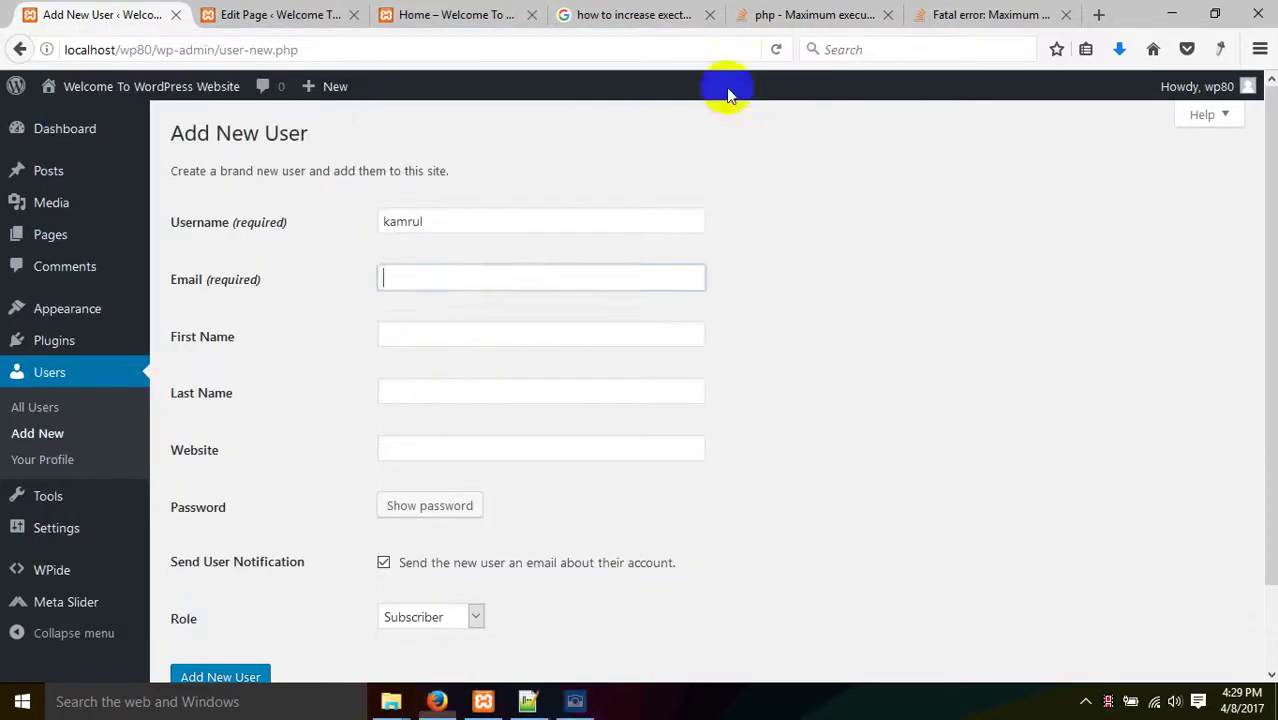
{"action": "type", "text": "[metaslider id=46]"}
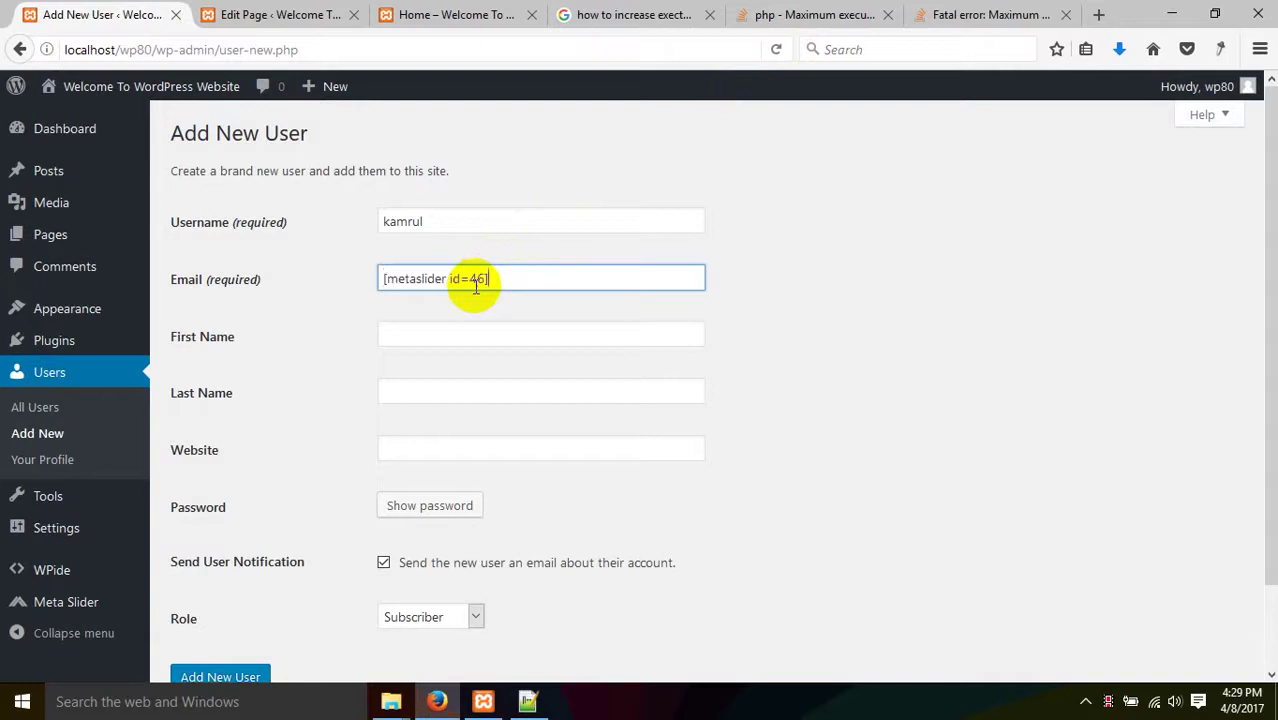
{"action": "left_click_drag", "start_coordinate": [500, 283], "coordinate": [351, 281]}
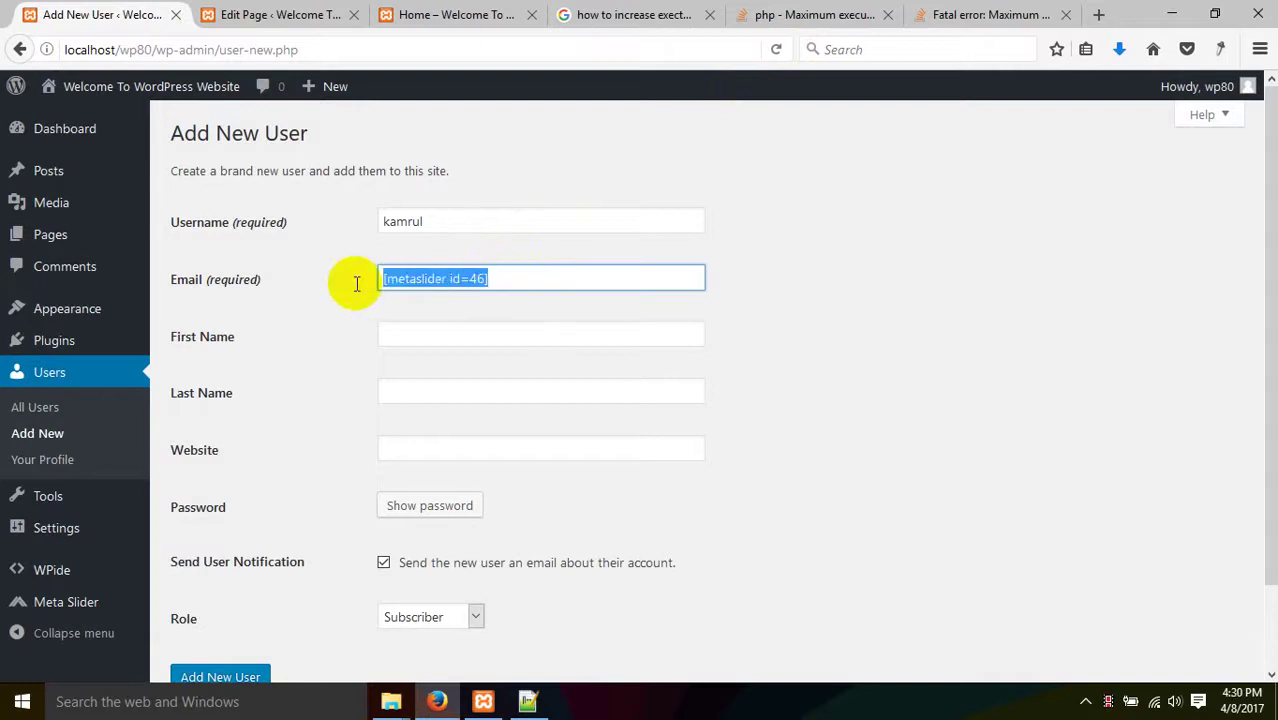
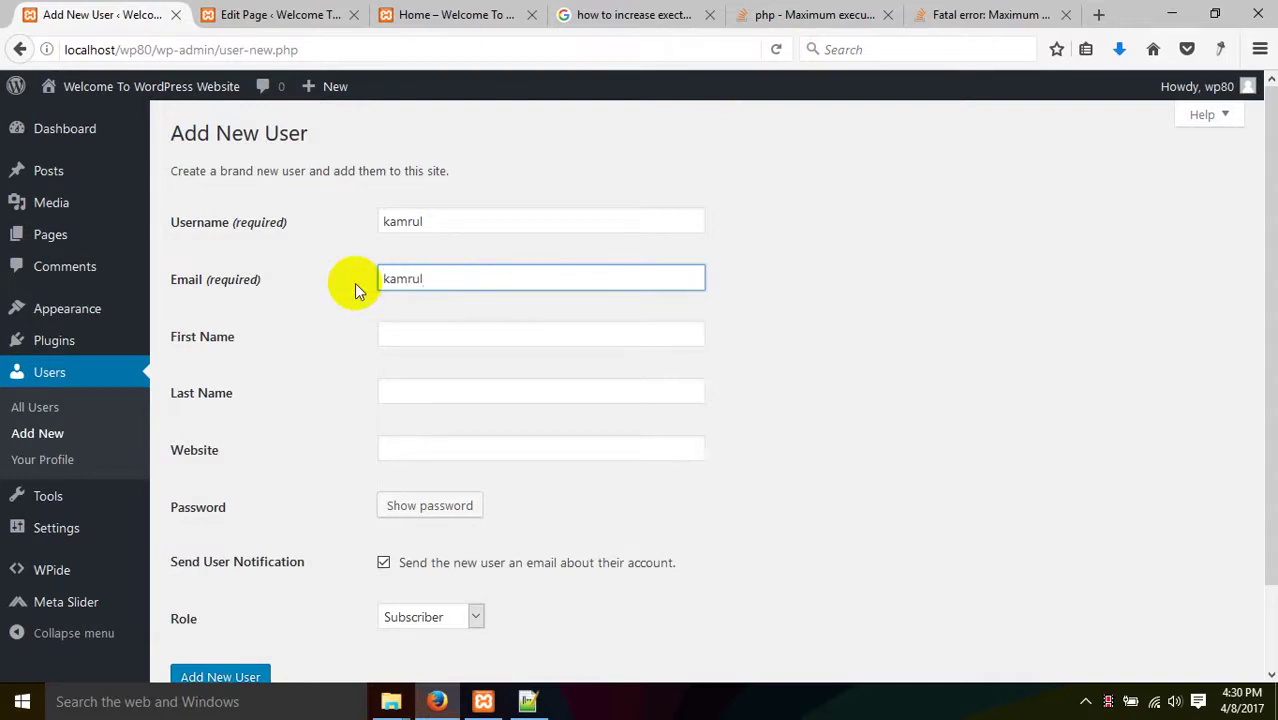
{"action": "left_click", "coordinate": [418, 336]}
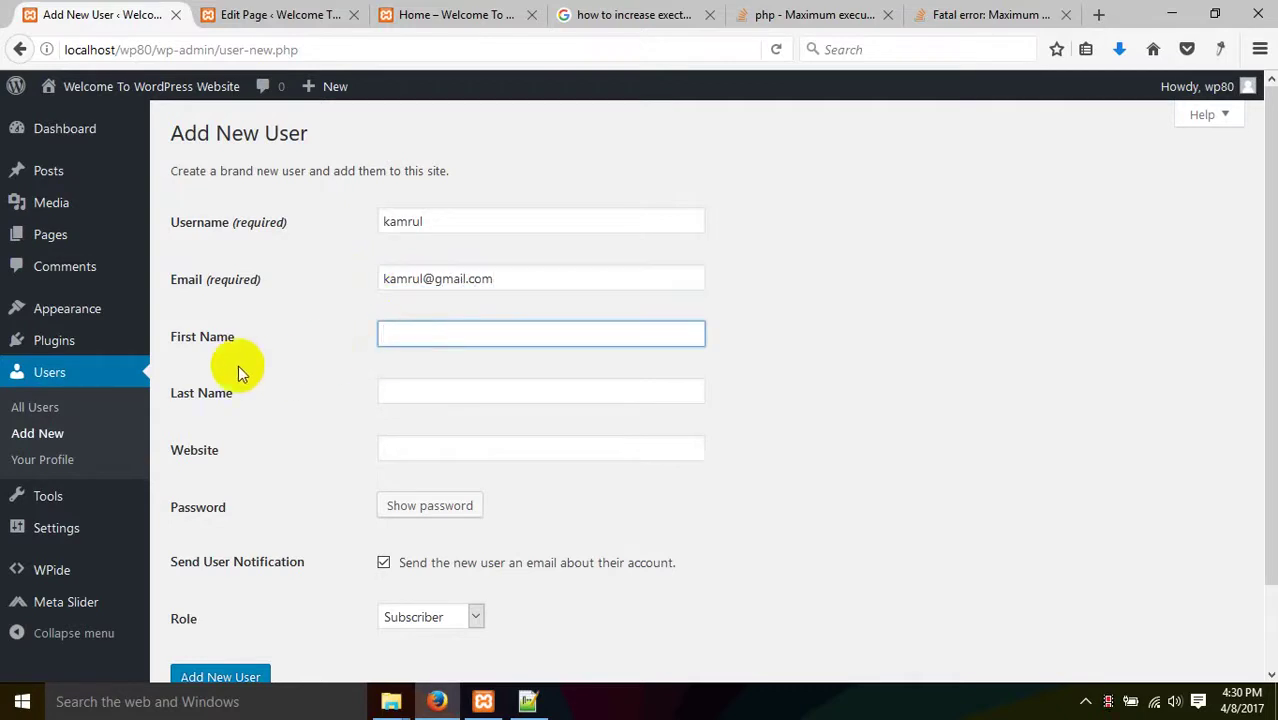
{"action": "scroll", "coordinate": [395, 490], "scroll_direction": "down", "scroll_amount": 2}
- Replace the generated password with the username and confirm using a weak password
{"action": "left_click", "coordinate": [435, 428]}
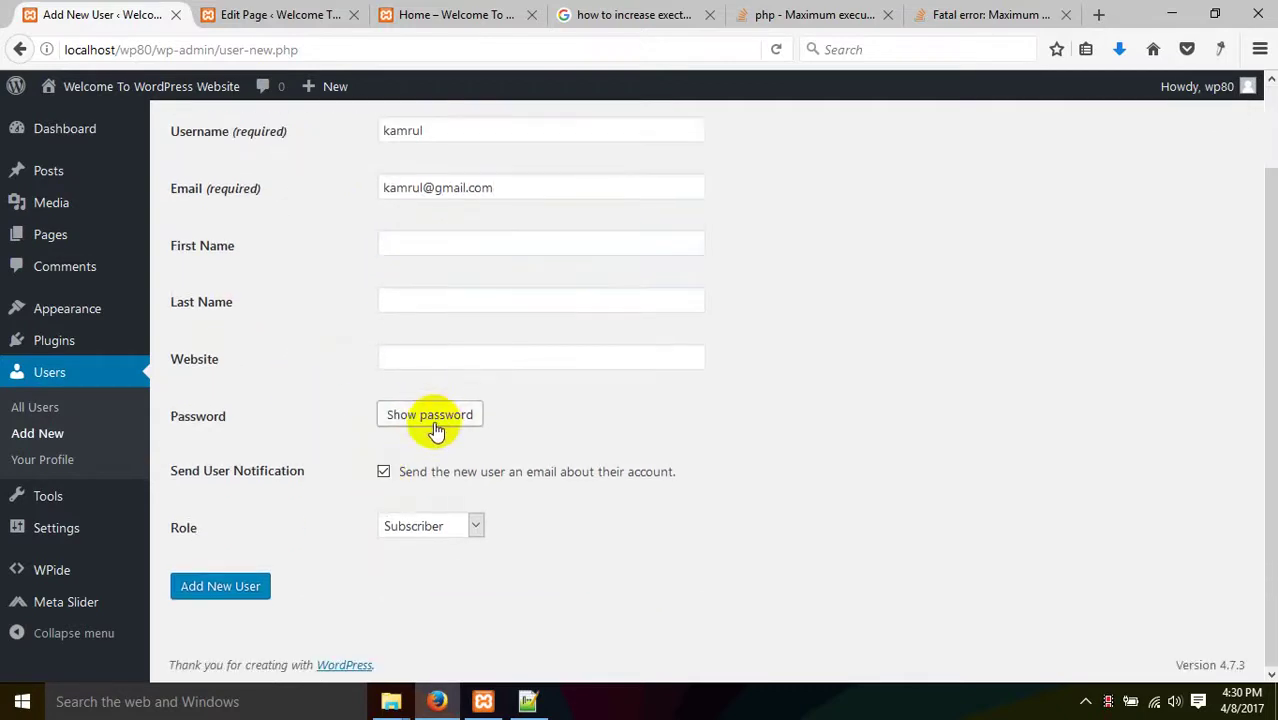
{"action": "left_click", "coordinate": [435, 428]}
{"action": "left_click_drag", "start_coordinate": [458, 127], "coordinate": [306, 136]}
{"action": "key", "text": "ctrl+c"}
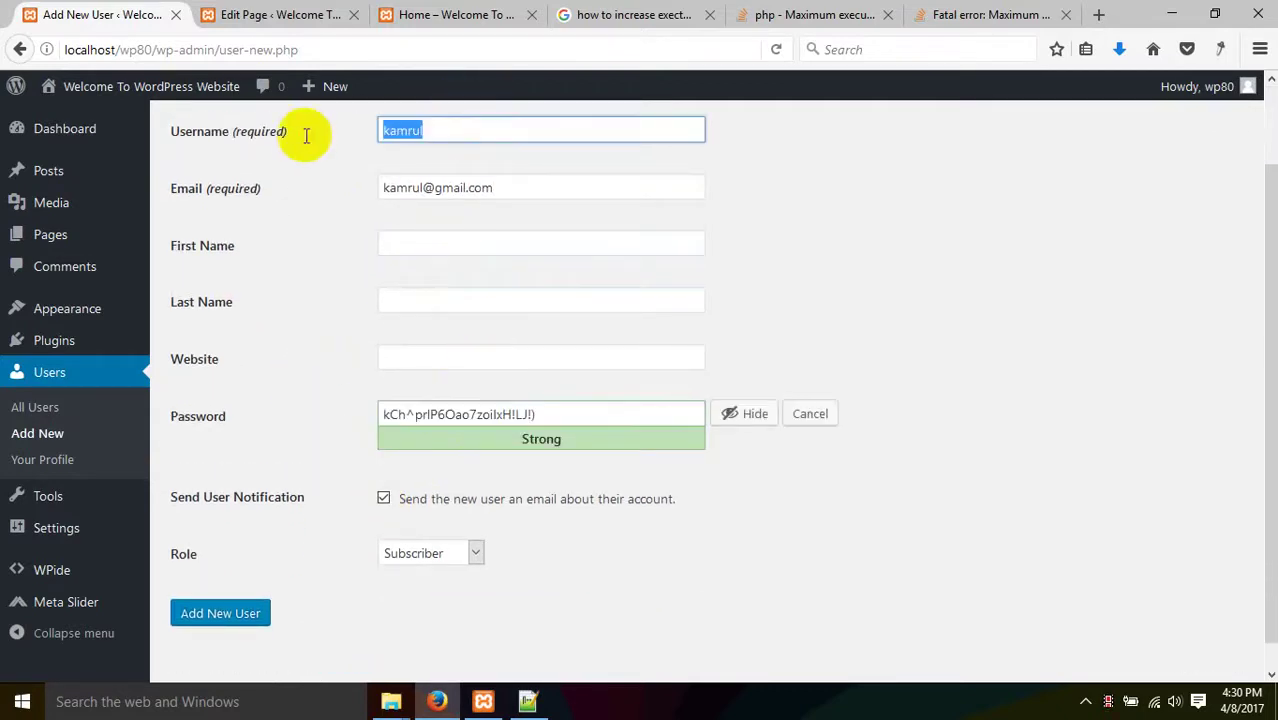
{"action": "left_click_drag", "start_coordinate": [542, 417], "coordinate": [314, 410]}
{"action": "key", "text": "ctrl+v"}
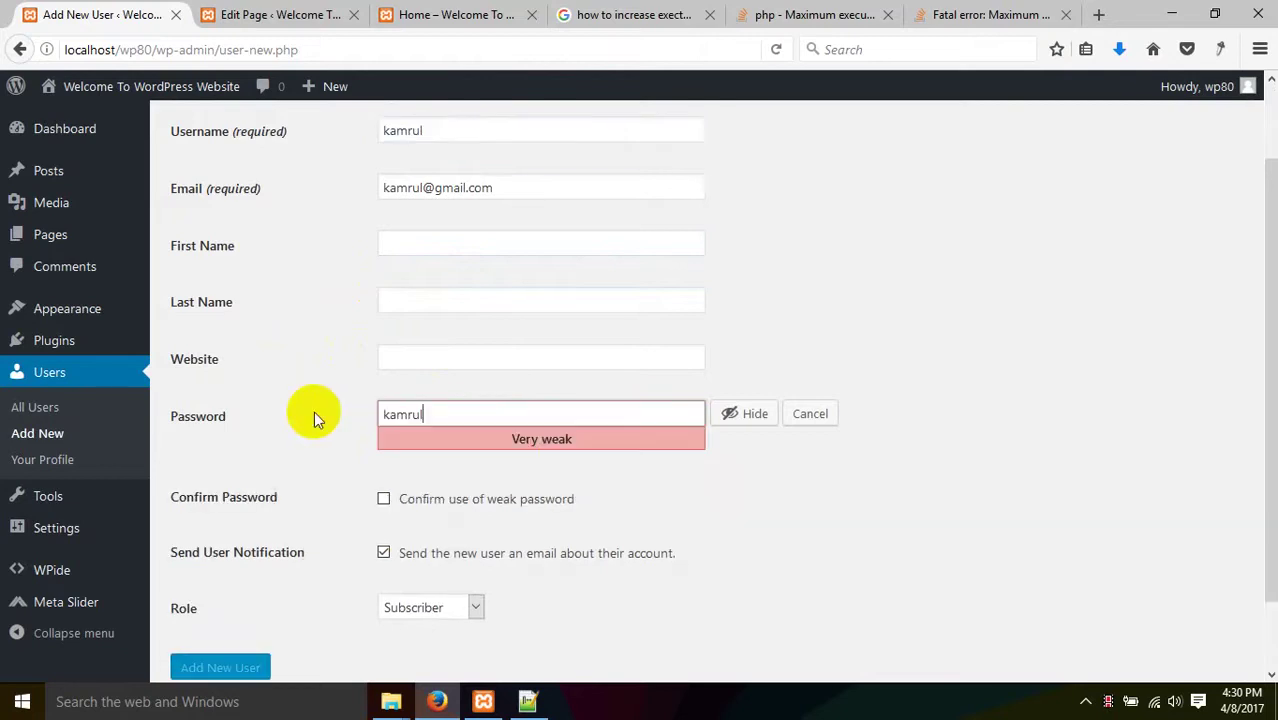
{"action": "left_click", "coordinate": [420, 513]}
{"action": "scroll", "coordinate": [327, 530], "scroll_direction": "down", "scroll_amount": 2}
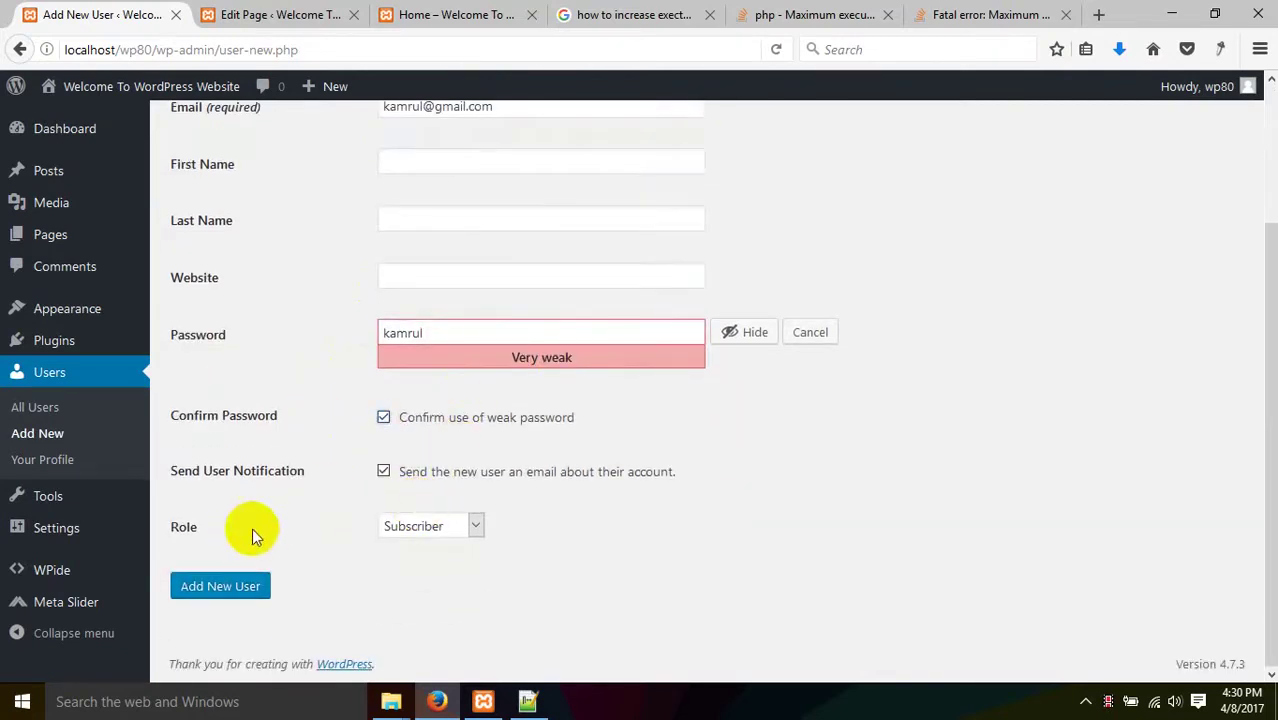
{"action": "left_click", "coordinate": [638, 503]}
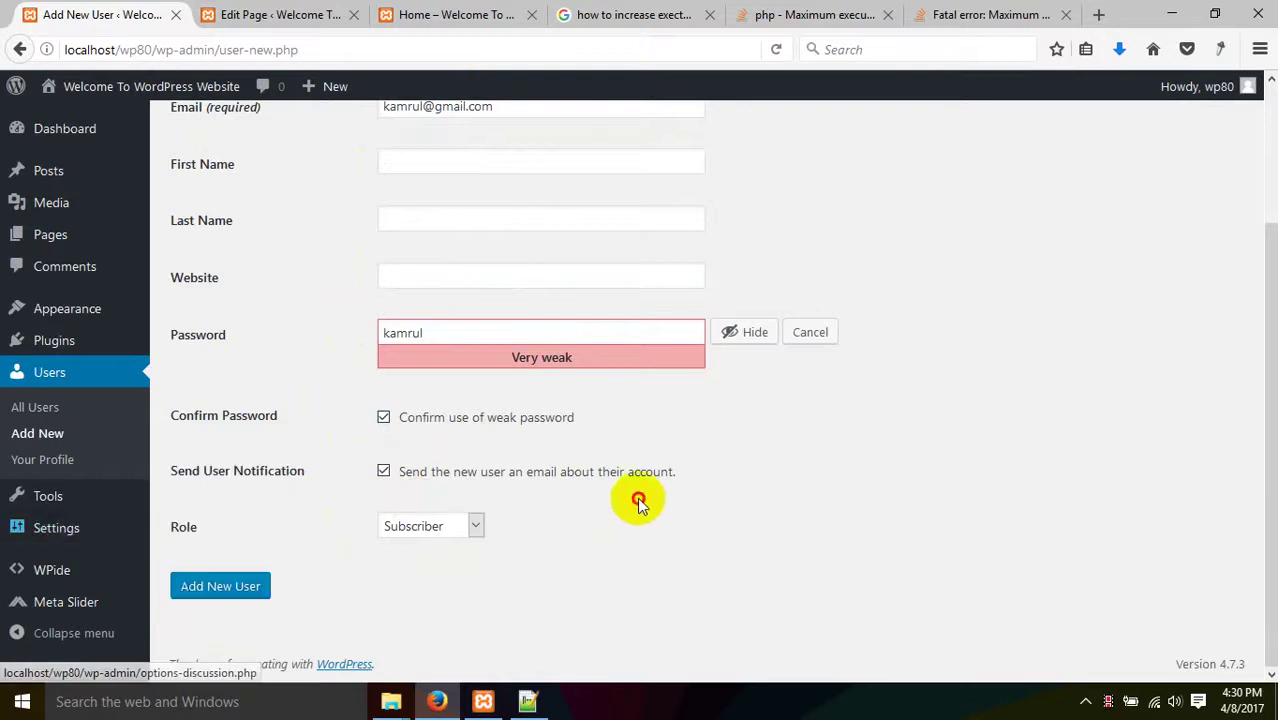
{"action": "left_click", "coordinate": [460, 525]}
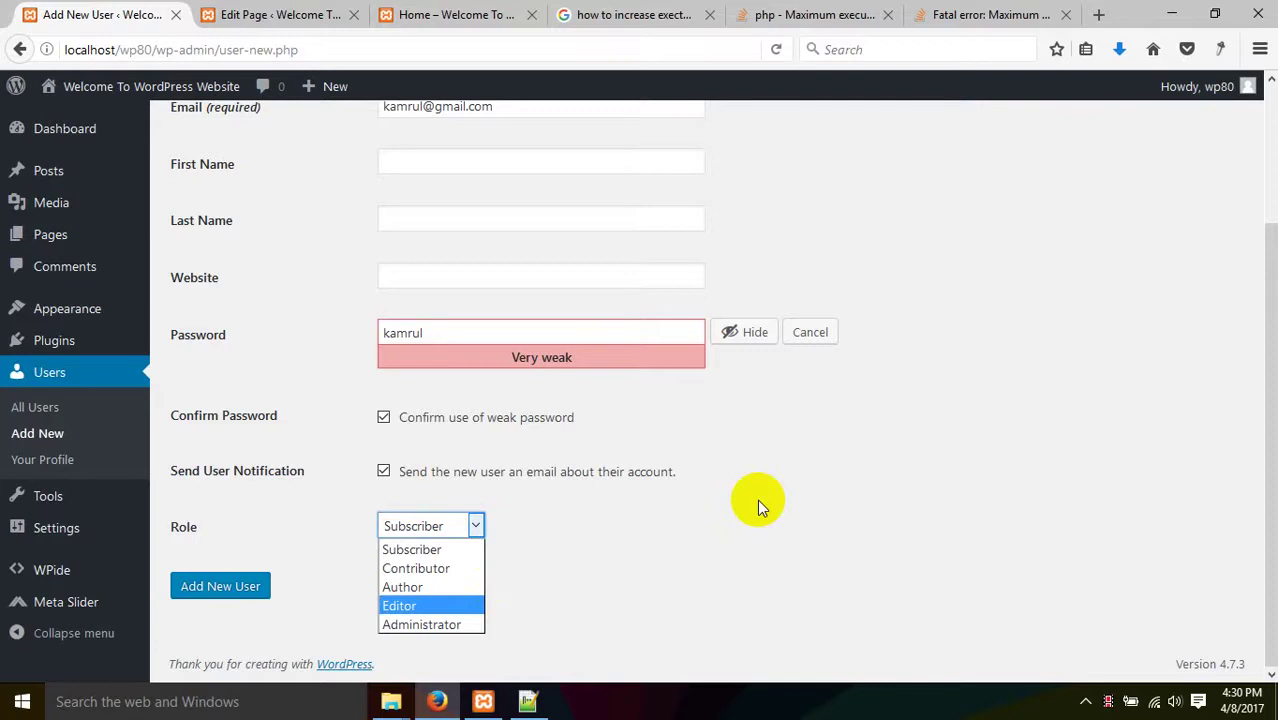
- Set the new user's role to Editor in the Role dropdown
{"action": "left_click", "coordinate": [50, 440]}
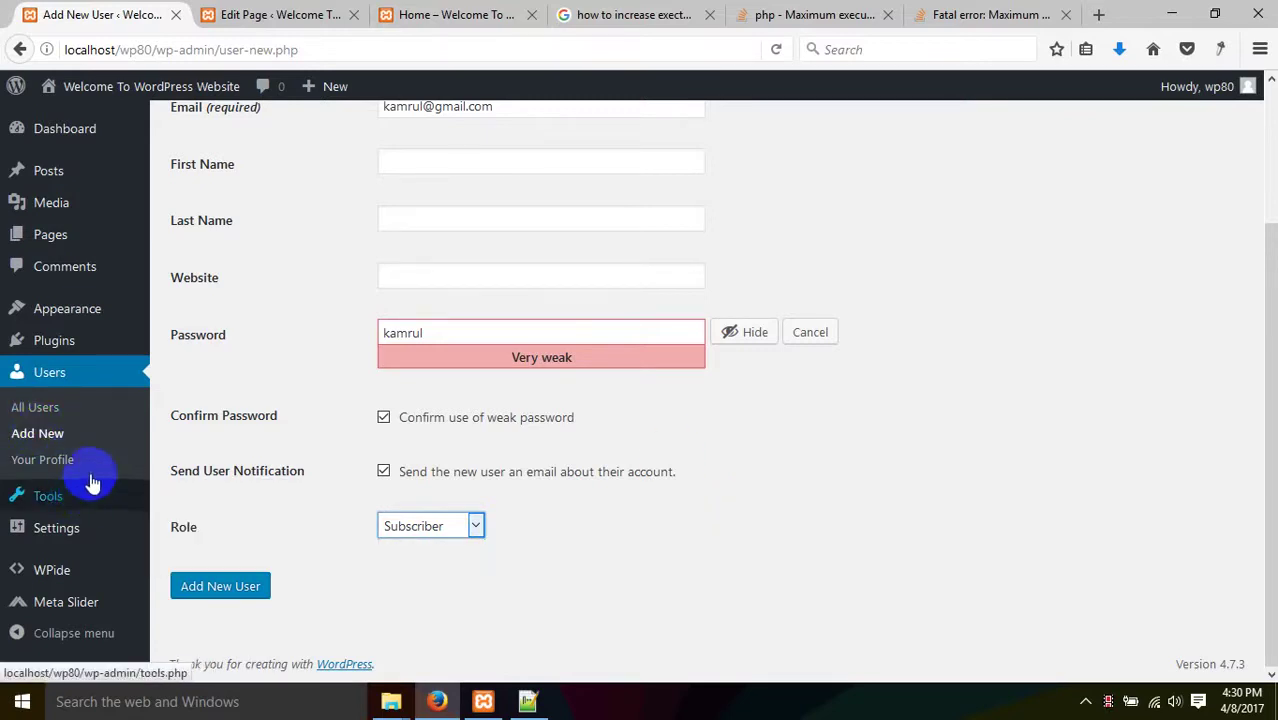
{"action": "mouse_move", "coordinate": [40, 340]}
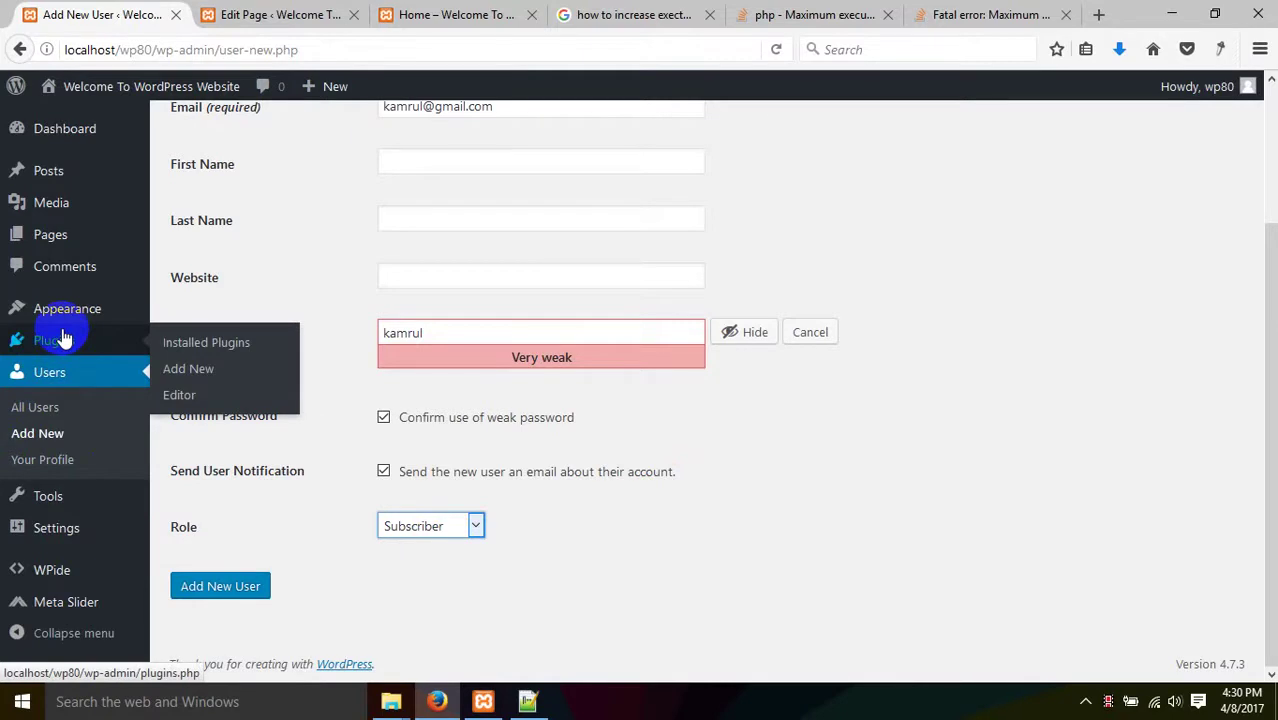
{"action": "left_click", "coordinate": [414, 525]}
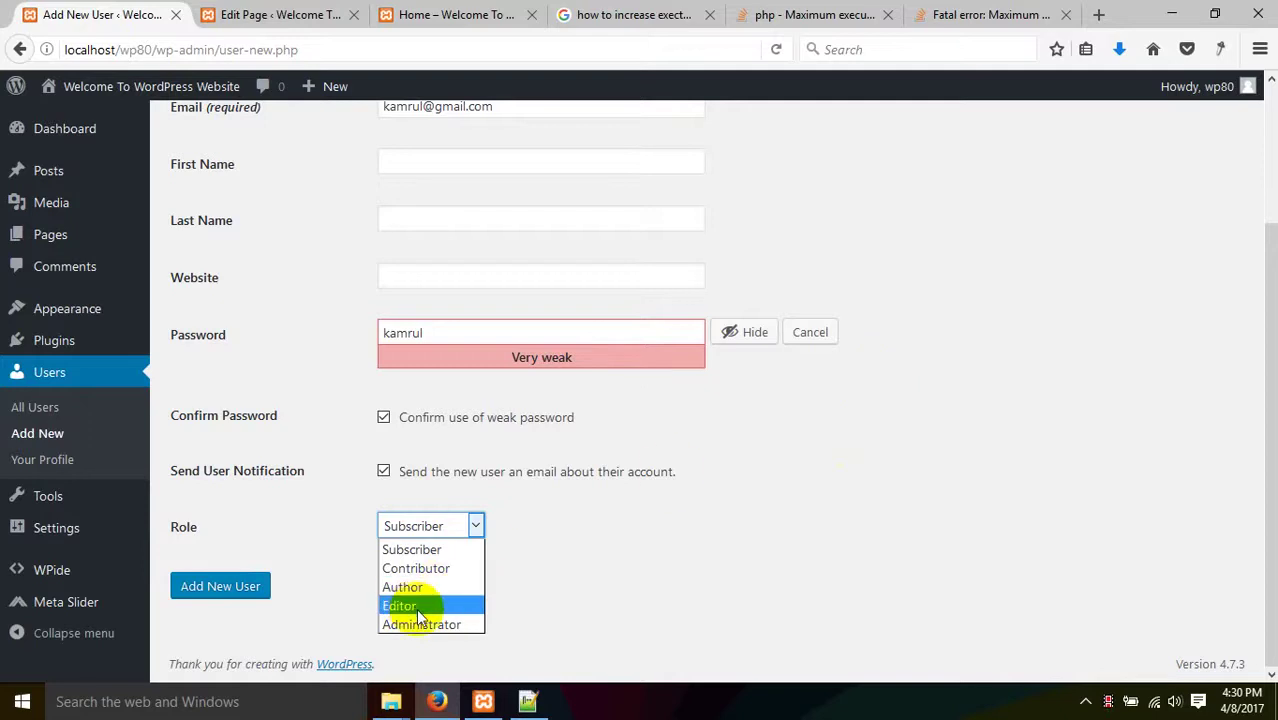
{"action": "scroll", "coordinate": [242, 416], "scroll_direction": "up", "scroll_amount": 3}
{"action": "scroll", "coordinate": [241, 416], "scroll_direction": "down", "scroll_amount": 3}
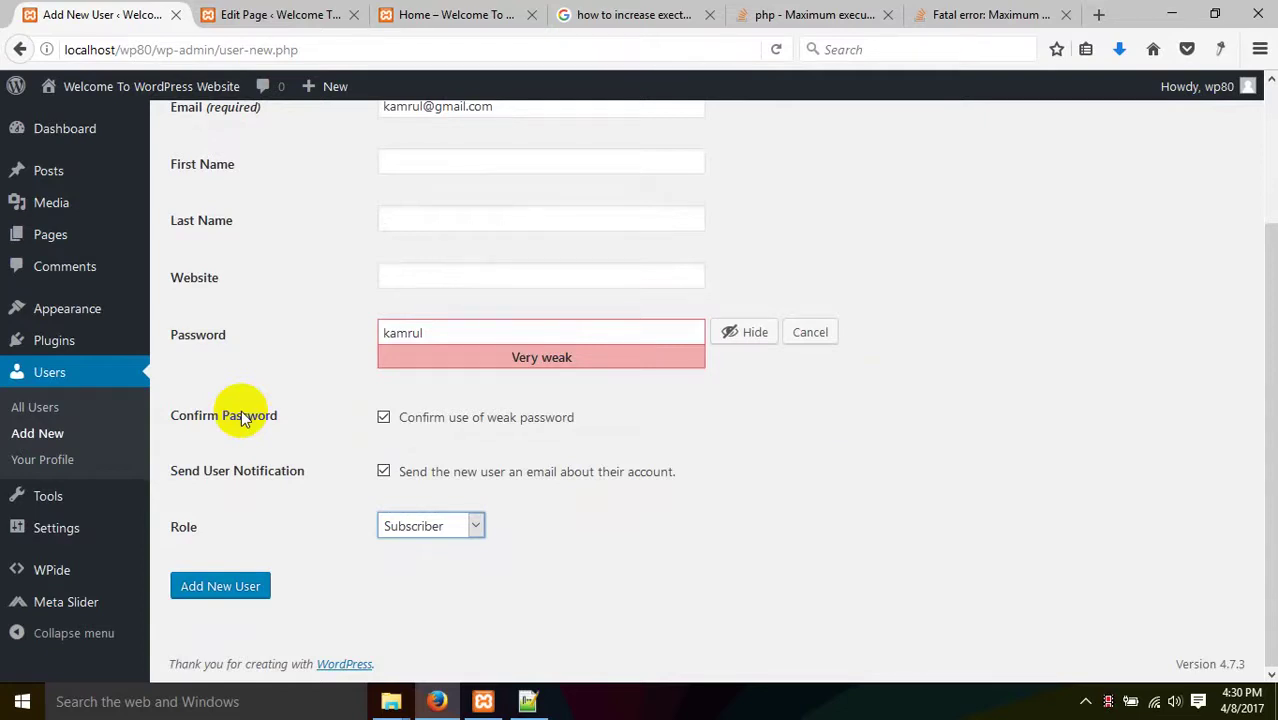
{"action": "left_click", "coordinate": [419, 526]}
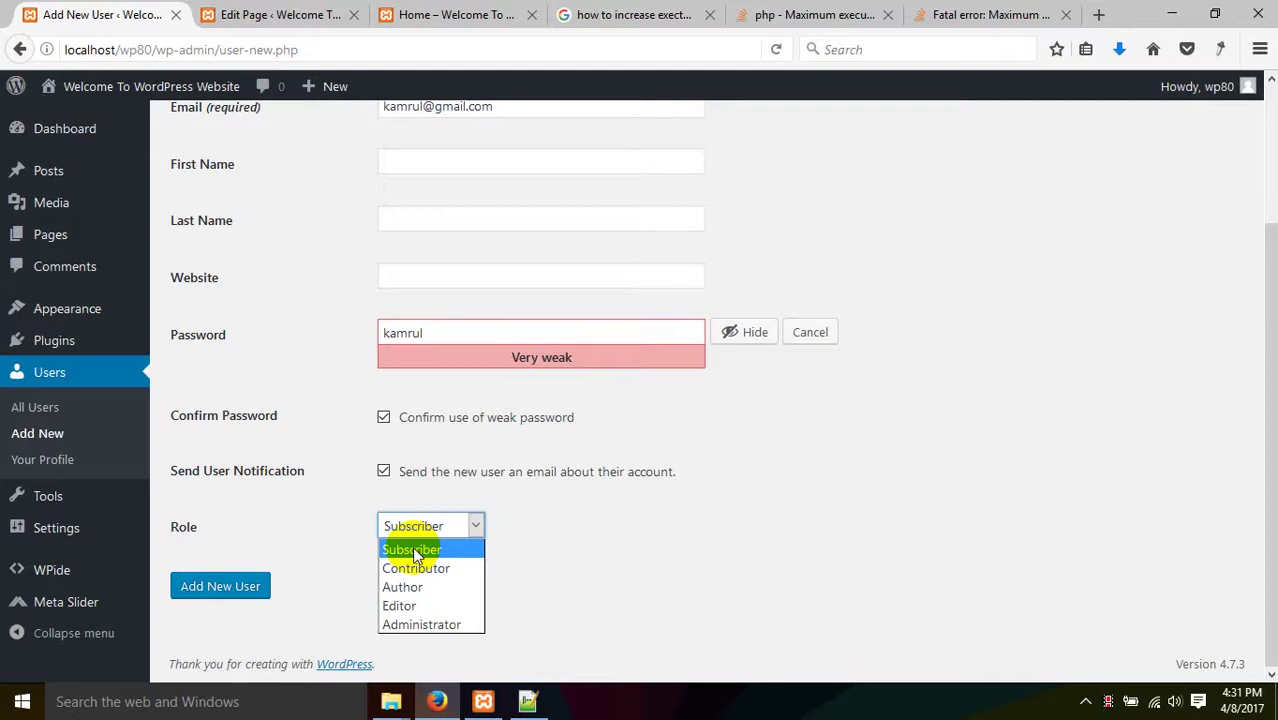
{"action": "left_click", "coordinate": [414, 605]}
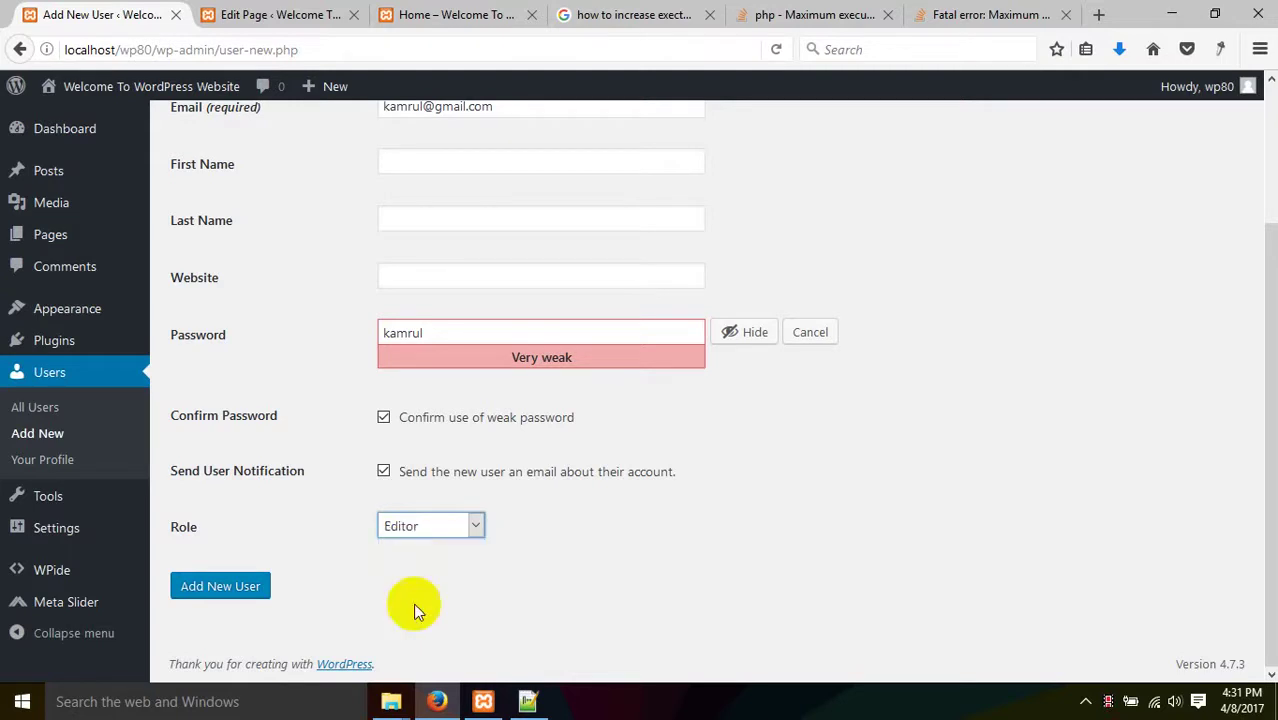
- Submit the Add New User form and dismiss the browser's save-login prompt
{"action": "left_click", "coordinate": [243, 598]}
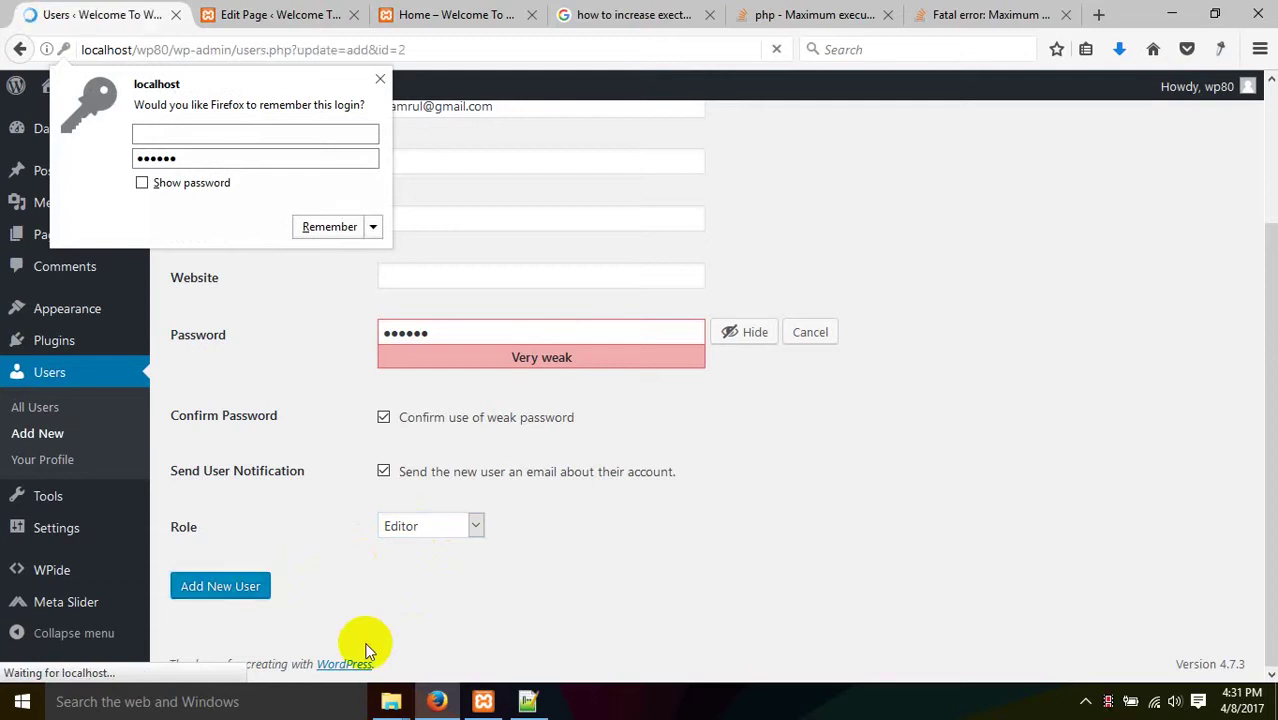
{"action": "left_click", "coordinate": [382, 80]}
{"action": "left_click", "coordinate": [172, 702]}
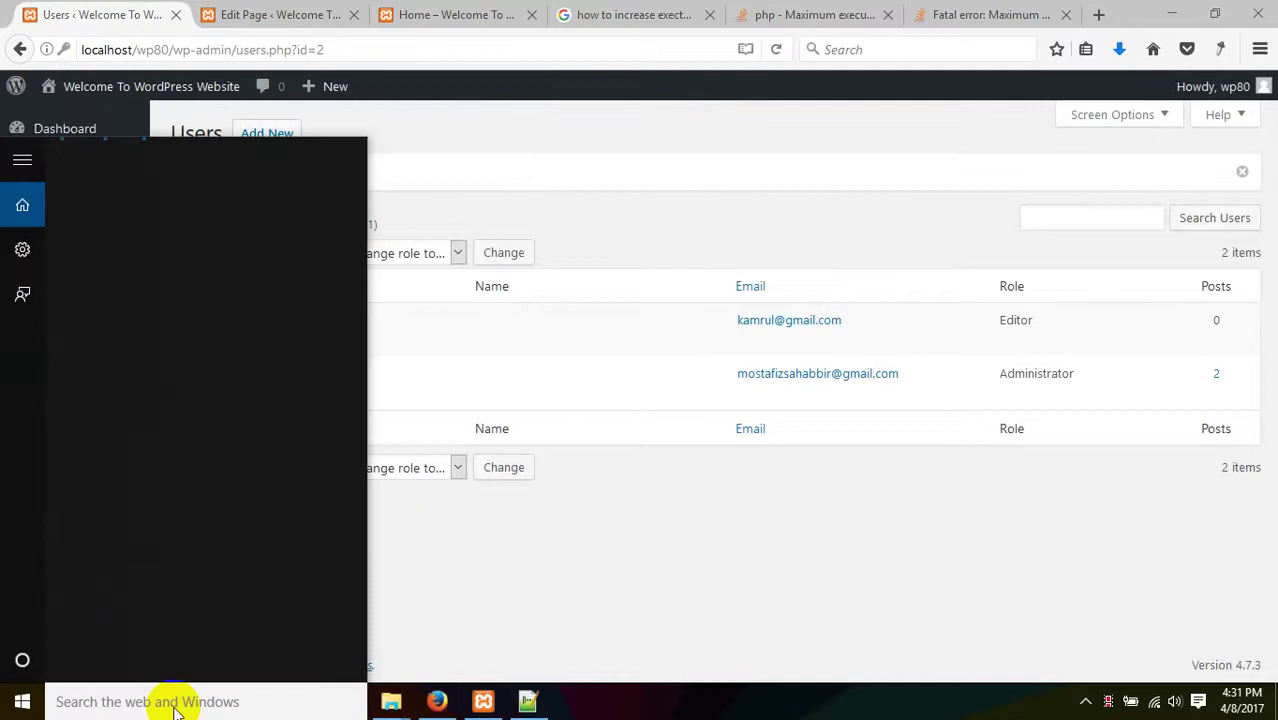
- Launch Google Chrome from Windows search and pin it to the taskbar
{"action": "type", "text": "cro"}
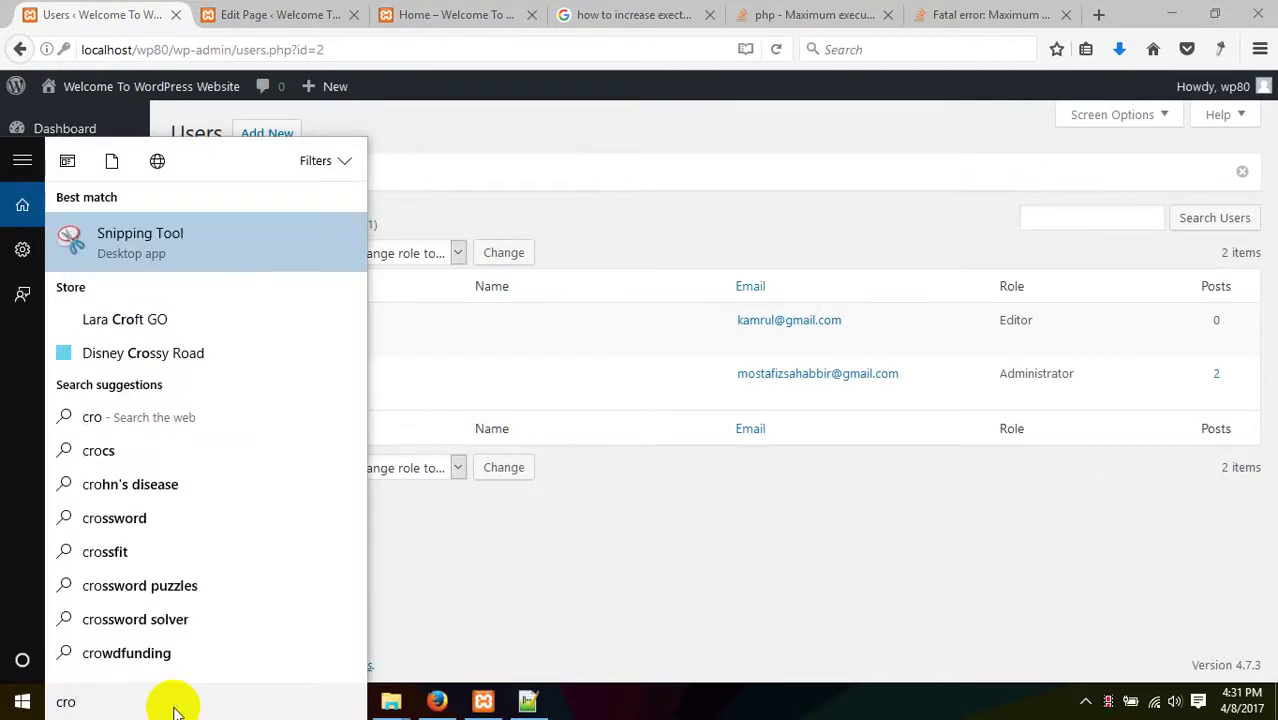
{"action": "key", "text": "BackSpace"}
{"action": "key", "text": "BackSpace"}
{"action": "key", "text": "BackSpace"}
{"action": "type", "text": "c"}
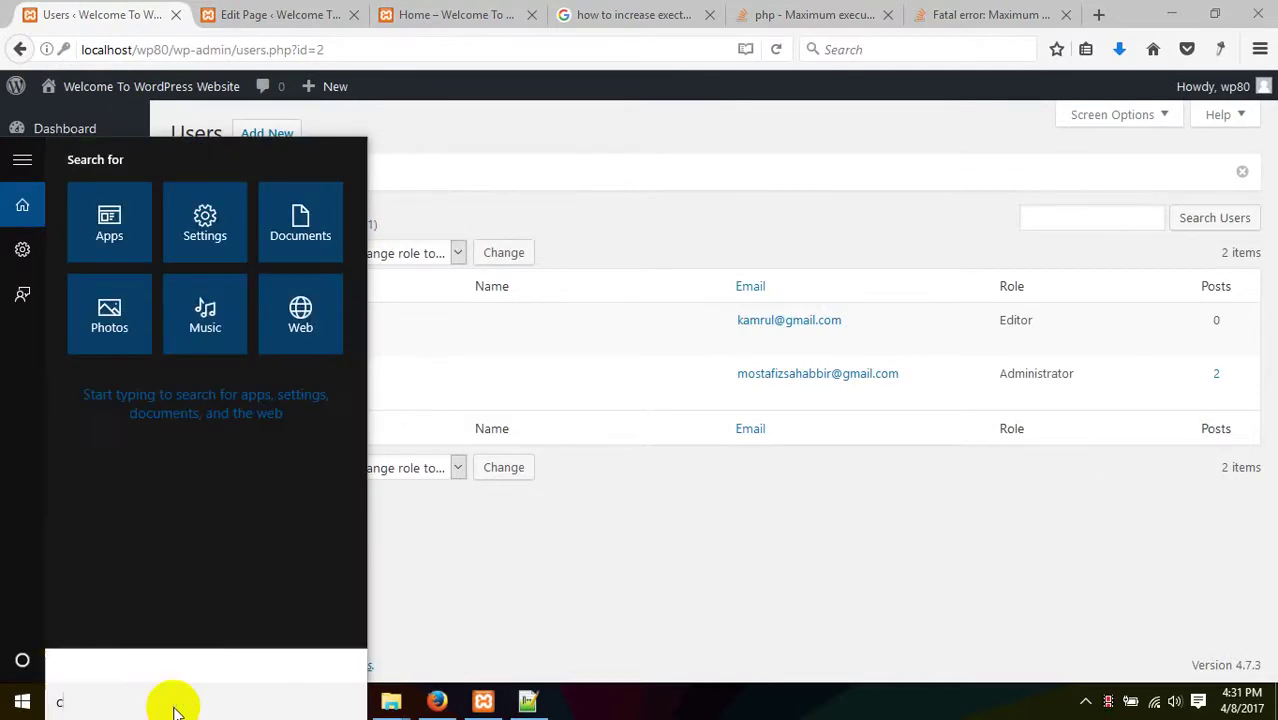
{"action": "type", "text": "rom"}
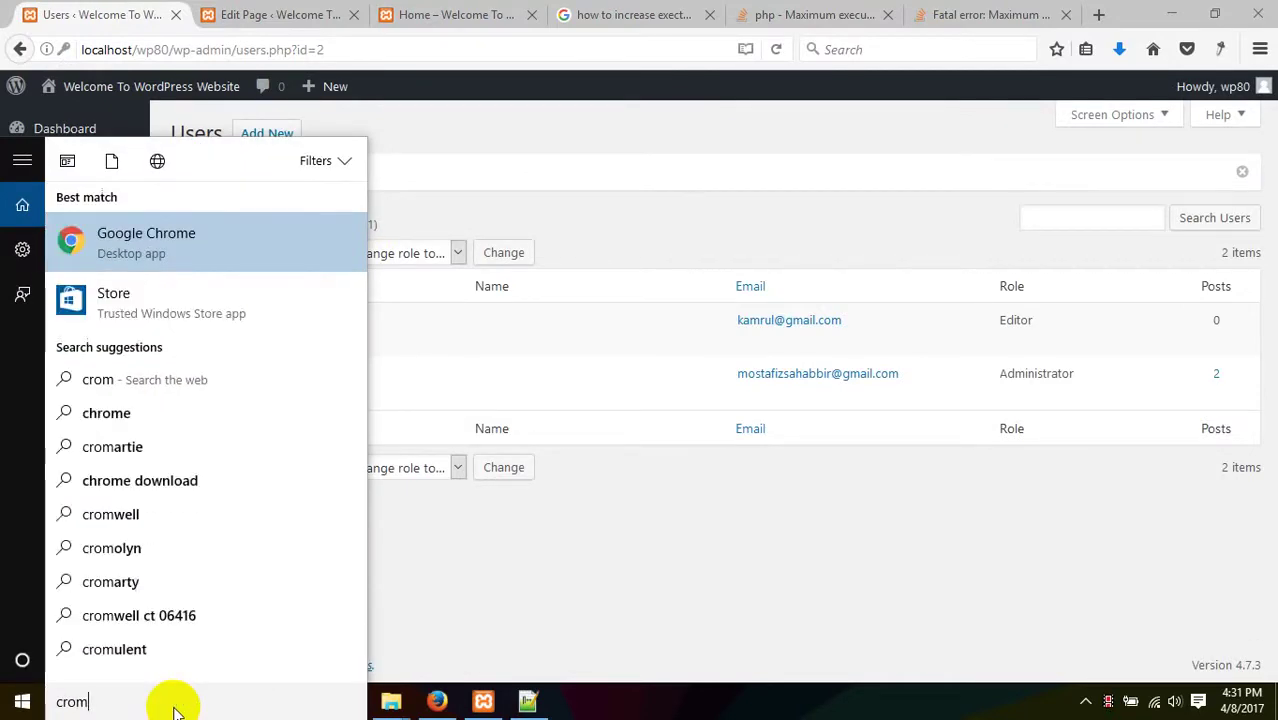
{"action": "left_click", "coordinate": [189, 252]}
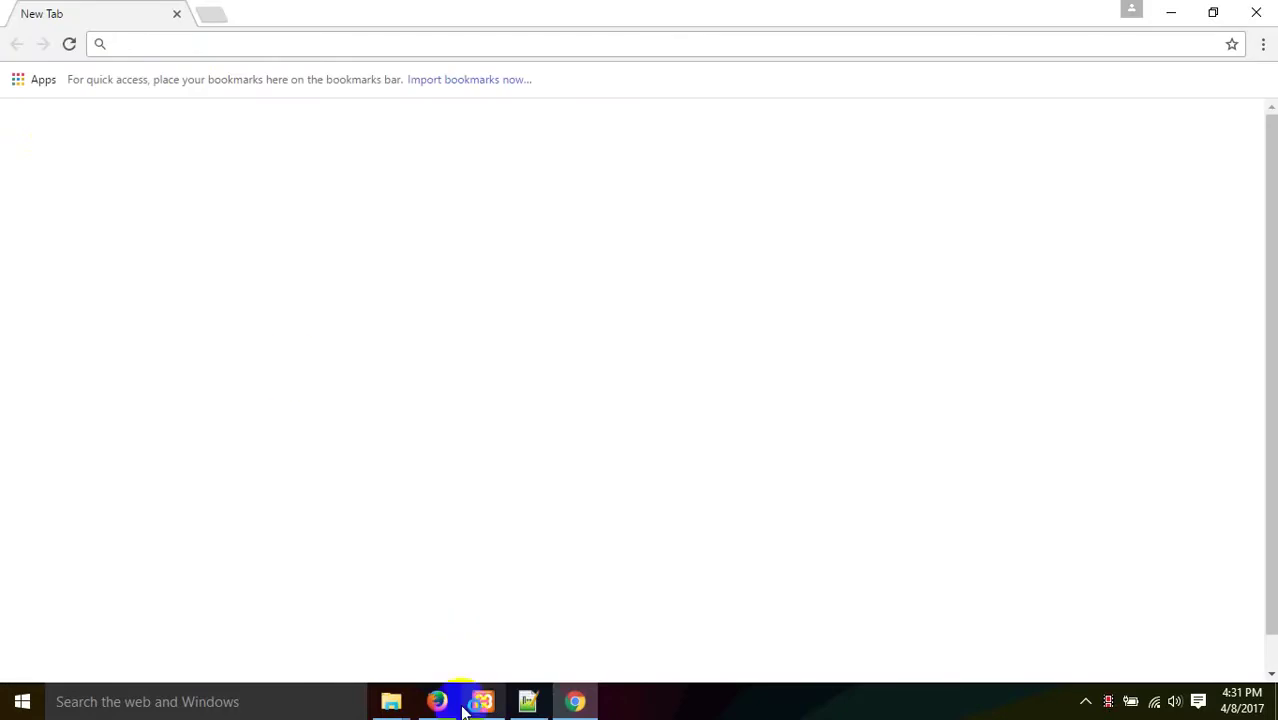
{"action": "right_click", "coordinate": [572, 700]}
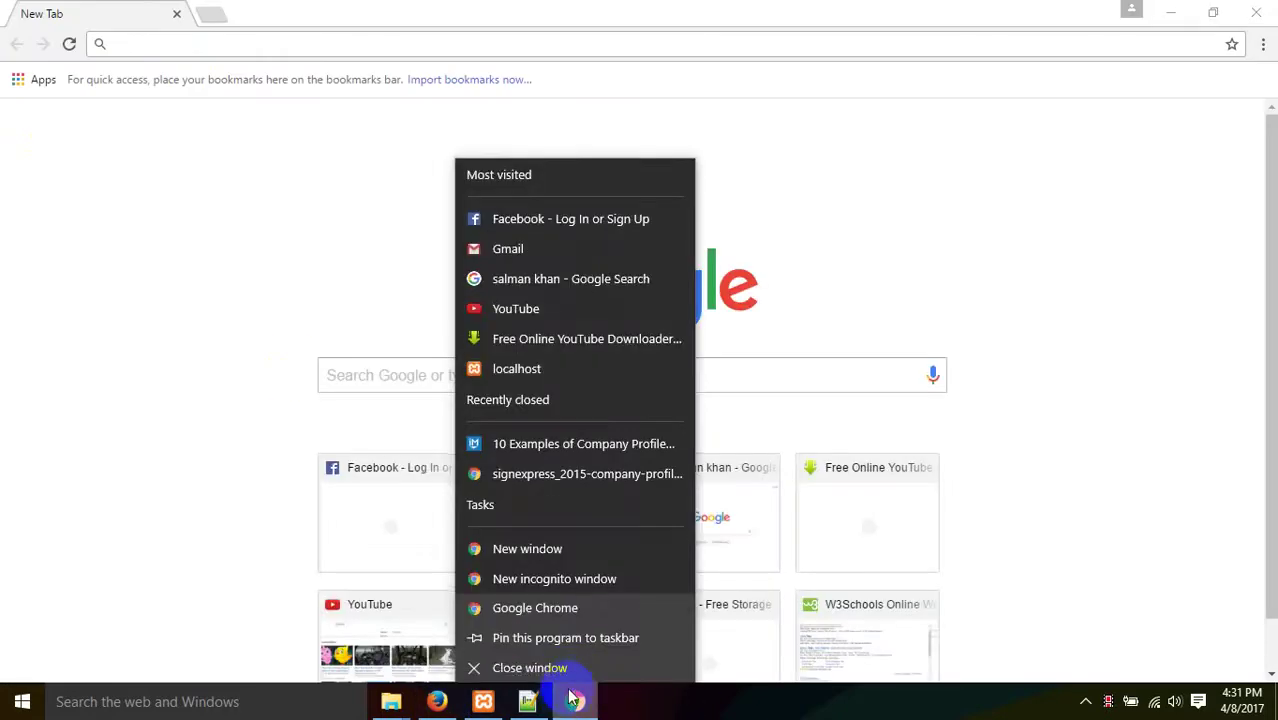
{"action": "left_click", "coordinate": [618, 640]}
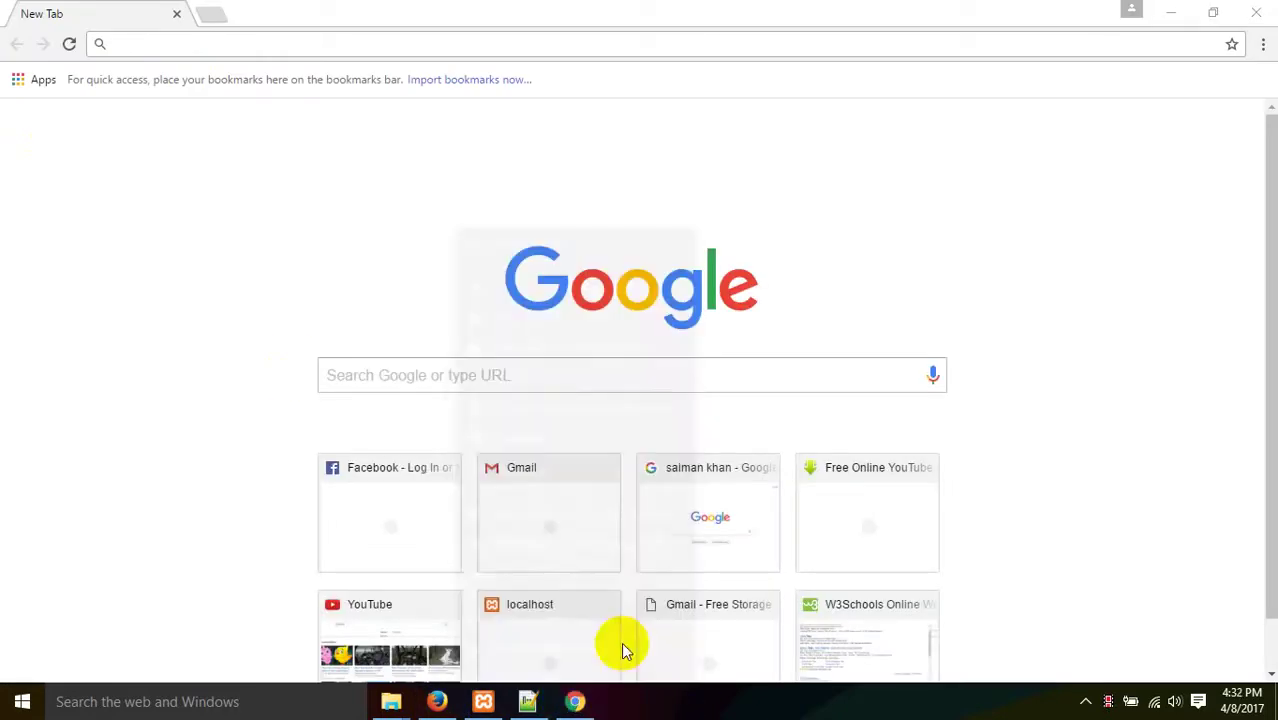
- Select the admin address in Firefox, then run a username search in Chrome's address bar
{"action": "left_click", "coordinate": [428, 705]}
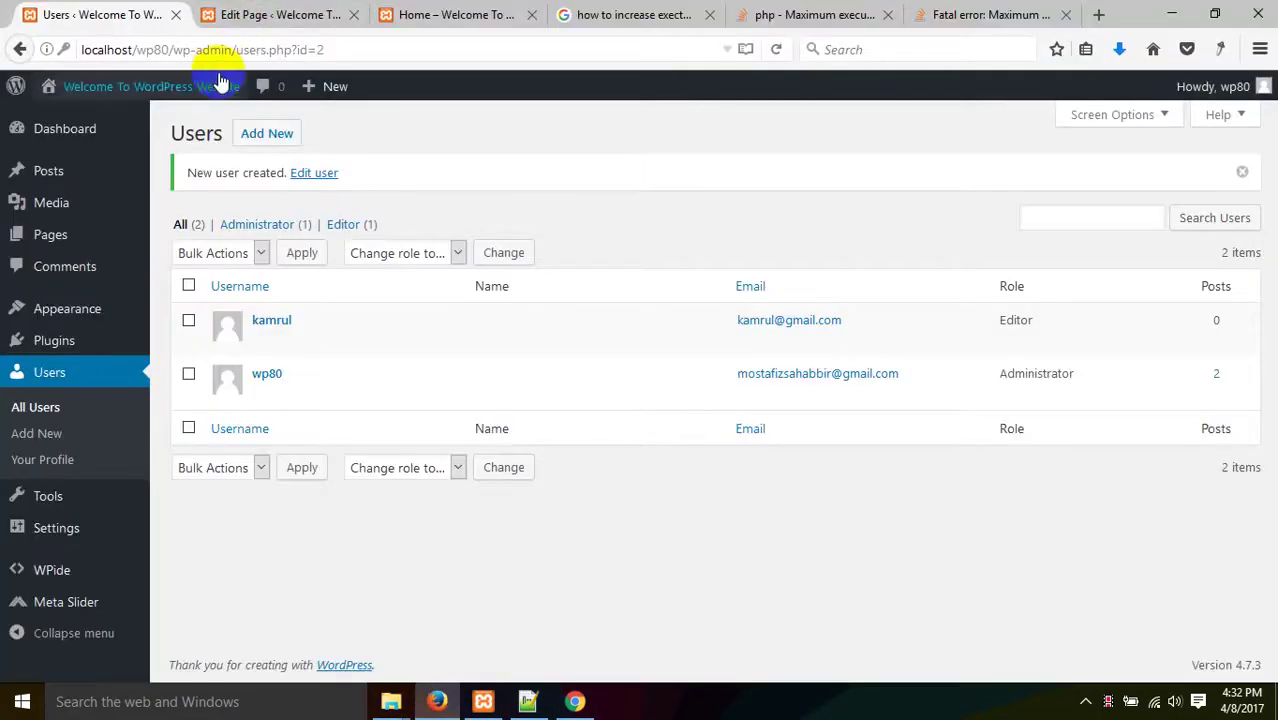
{"action": "left_click", "coordinate": [257, 10]}
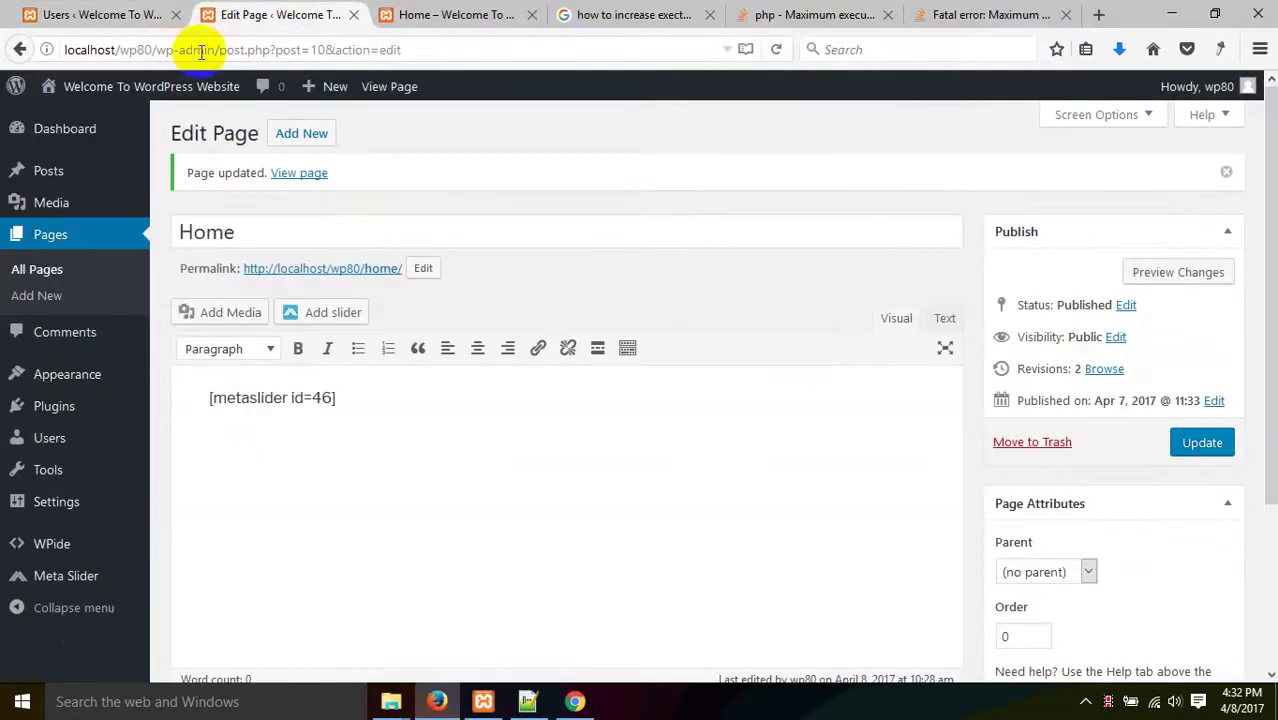
{"action": "left_click_drag", "start_coordinate": [213, 49], "coordinate": [86, 48]}
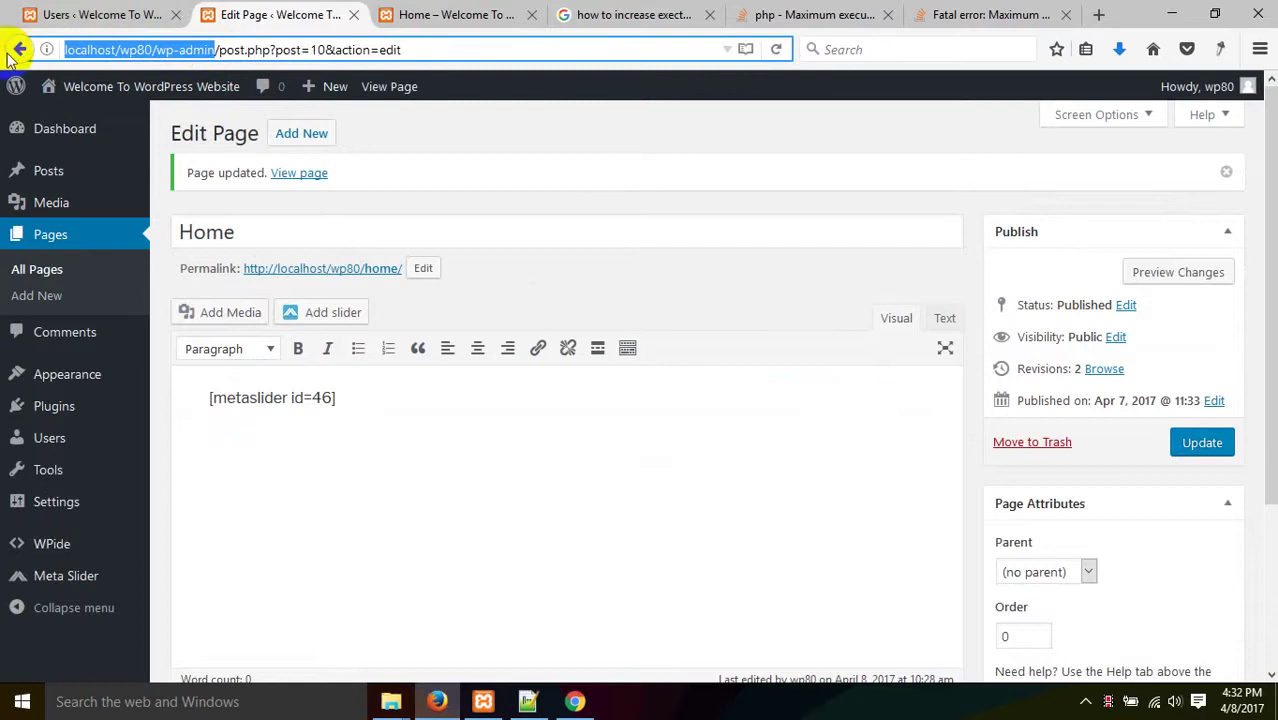
{"action": "left_click", "coordinate": [575, 703]}
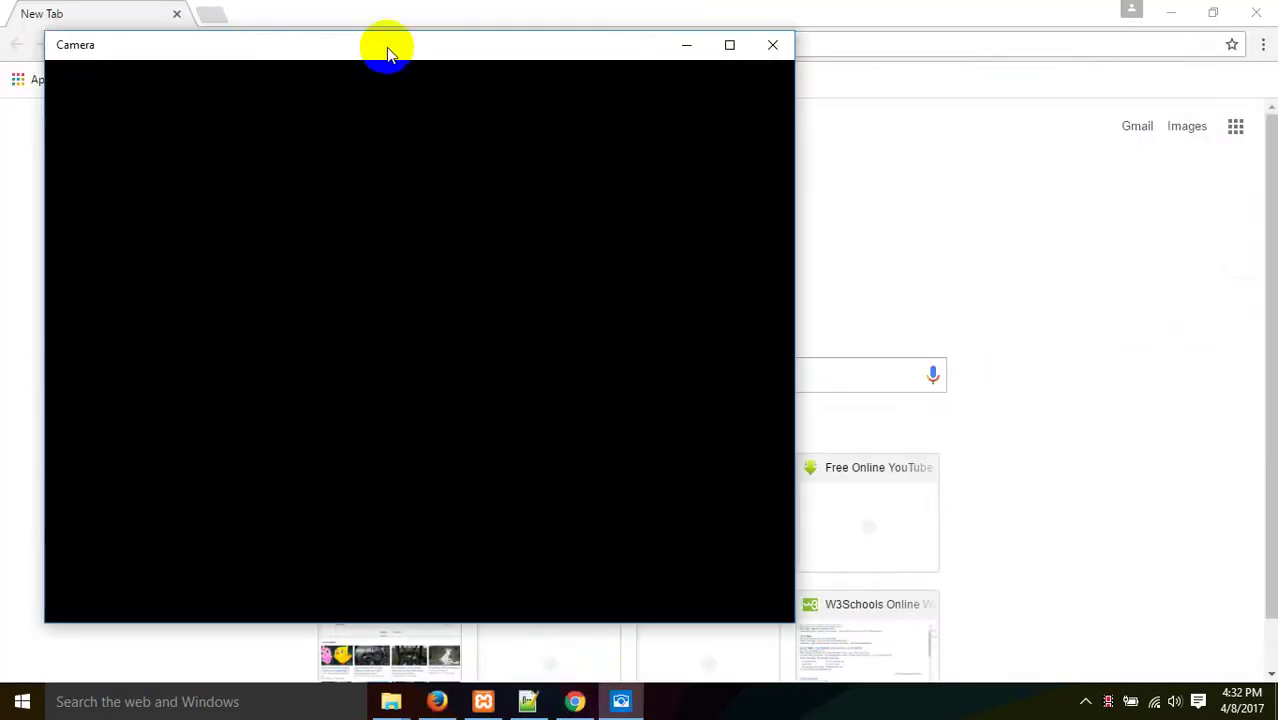
{"action": "left_click", "coordinate": [765, 43]}
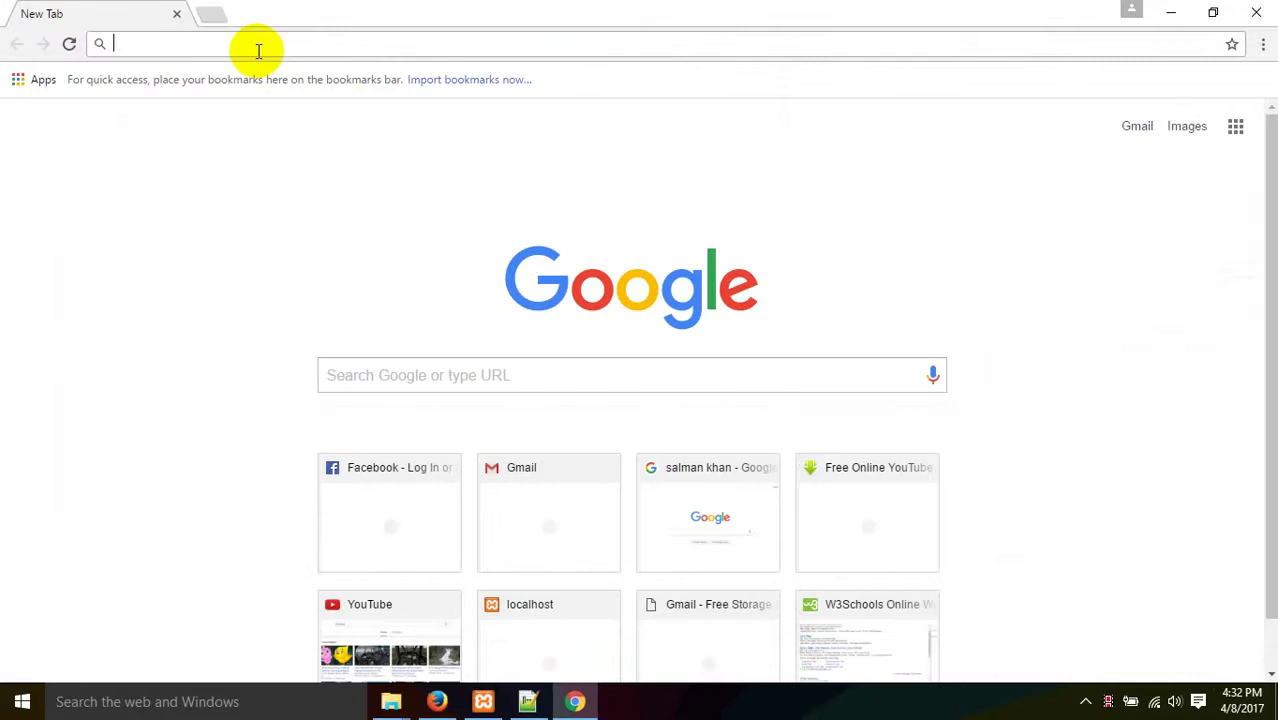
{"action": "type", "text": "kamrul"}
{"action": "key", "text": "Return"}
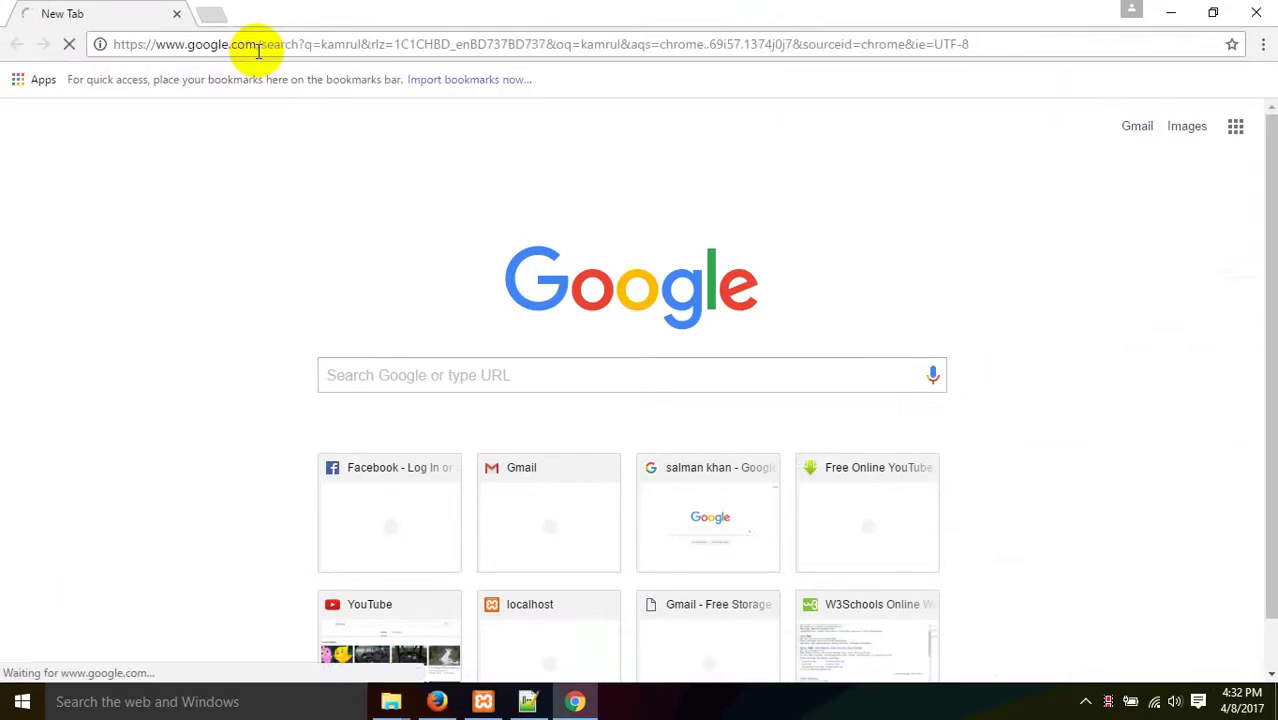
{"action": "left_click", "coordinate": [258, 50]}
{"action": "type", "text": "kamrul"}
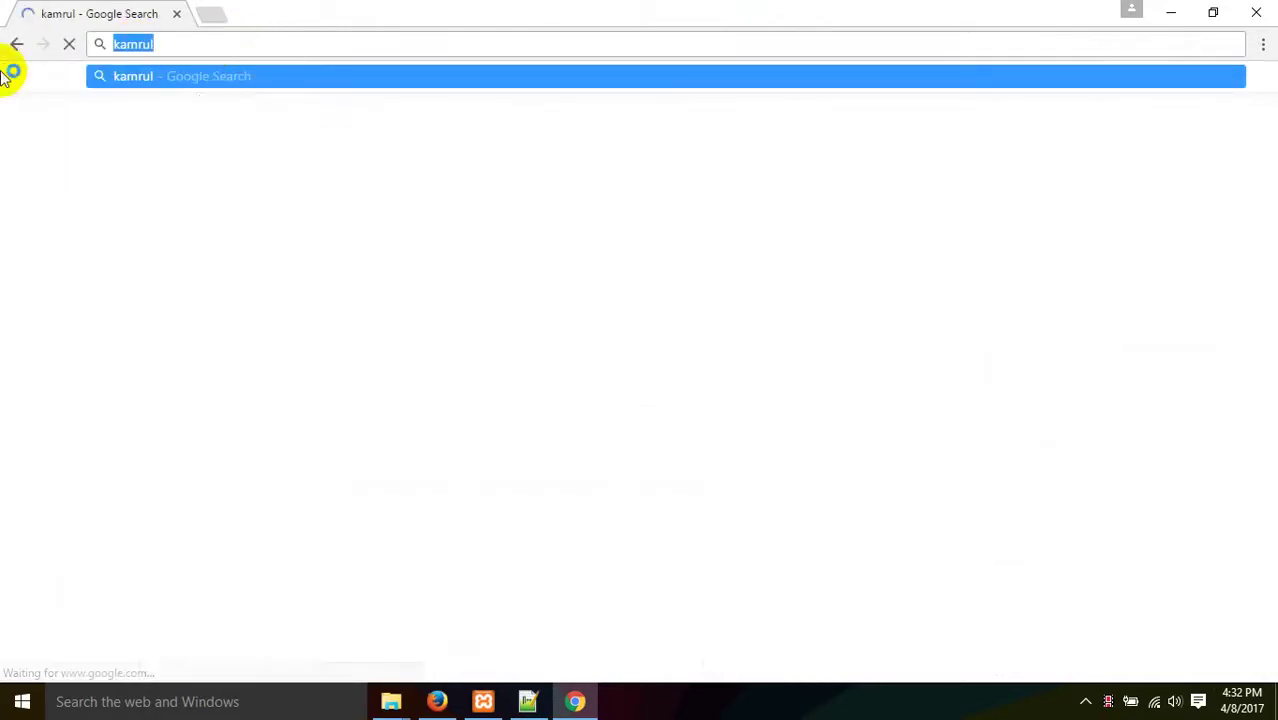
{"action": "left_click", "coordinate": [437, 701]}
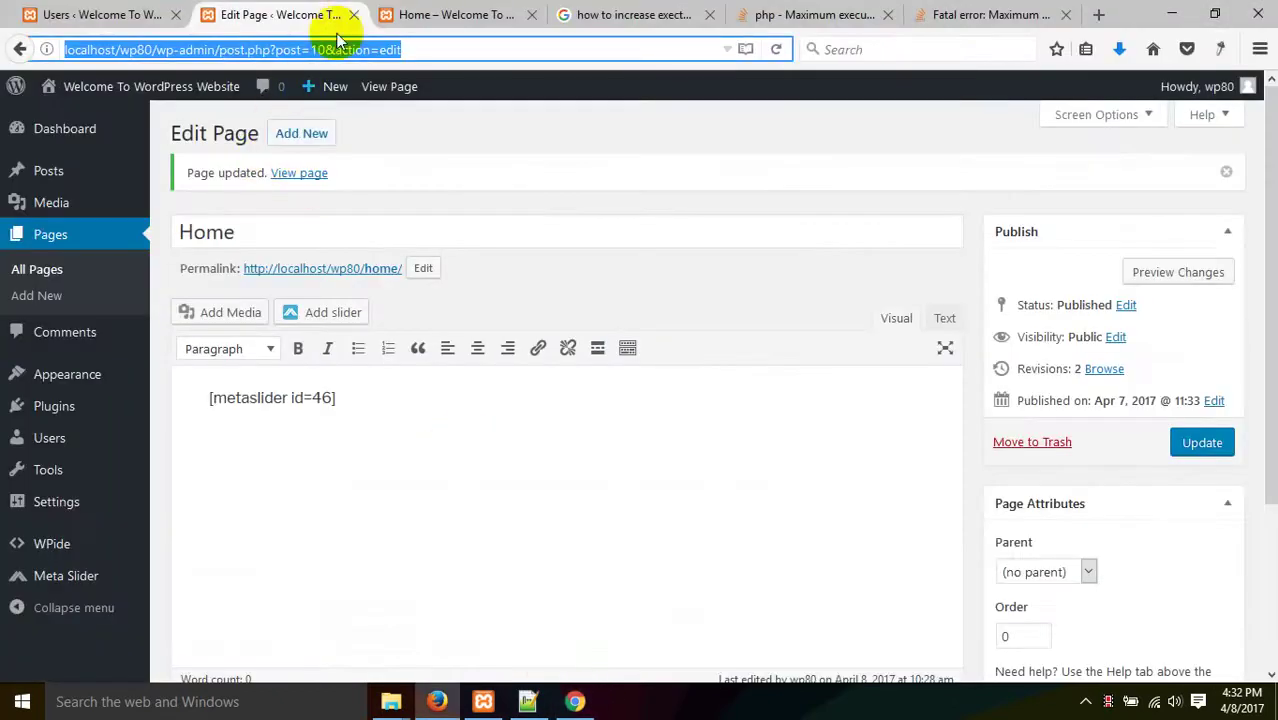
{"action": "left_click", "coordinate": [216, 50]}
{"action": "left_click_drag", "start_coordinate": [216, 50], "coordinate": [28, 45]}
{"action": "key", "text": "ctrl+c"}
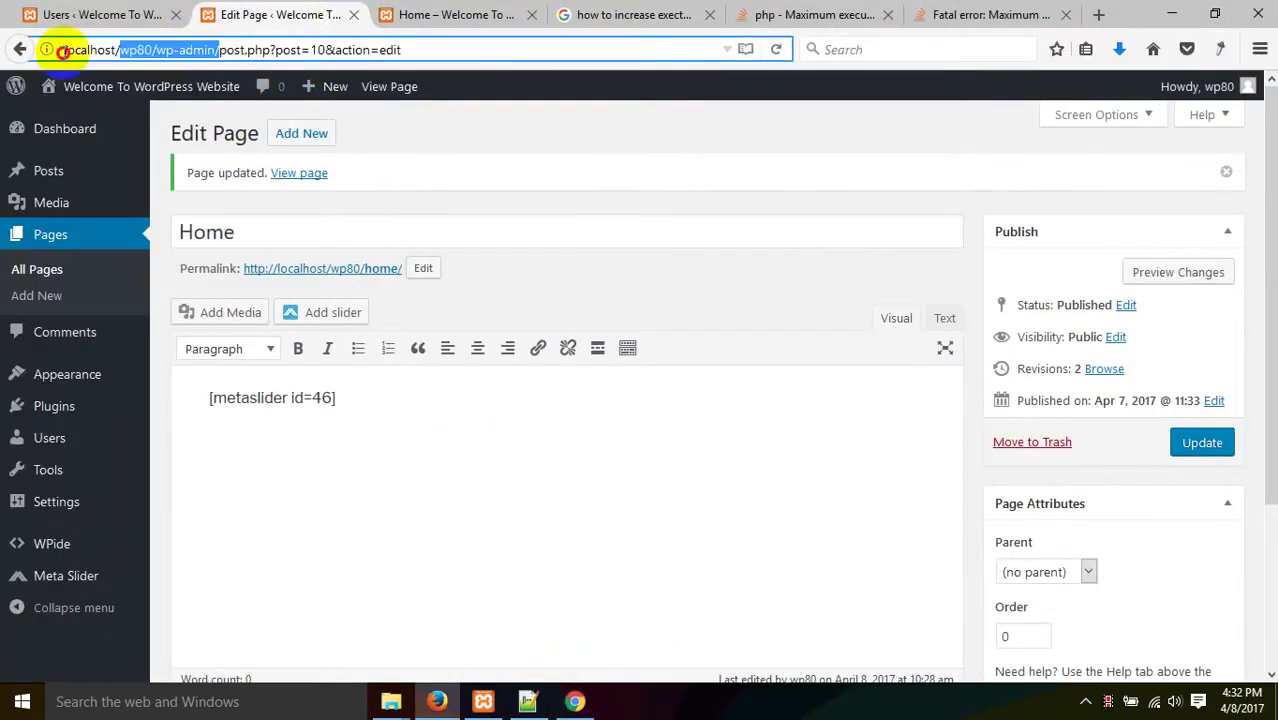
{"action": "left_click", "coordinate": [590, 708]}
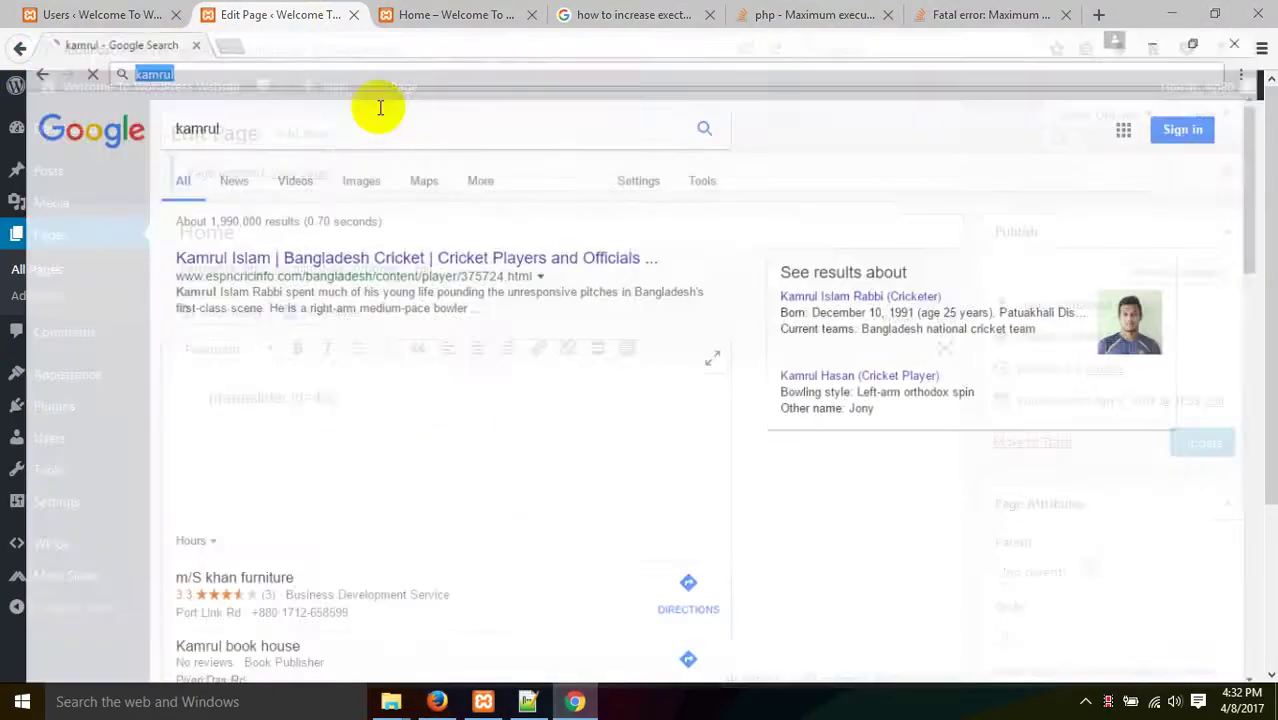
{"action": "left_click", "coordinate": [259, 48]}
{"action": "key", "text": "ctrl+v"}
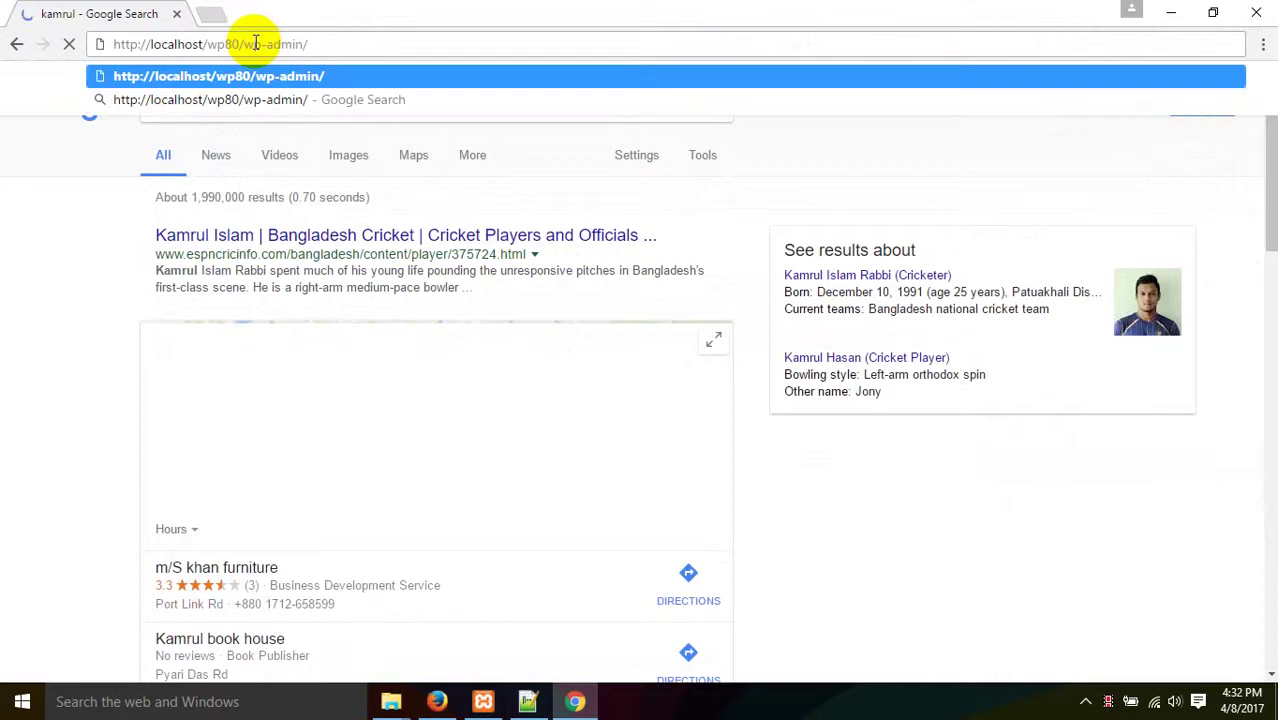
- Load wp-admin in Chrome and log in with the Editor account's username and password
{"action": "key", "text": "Return"}
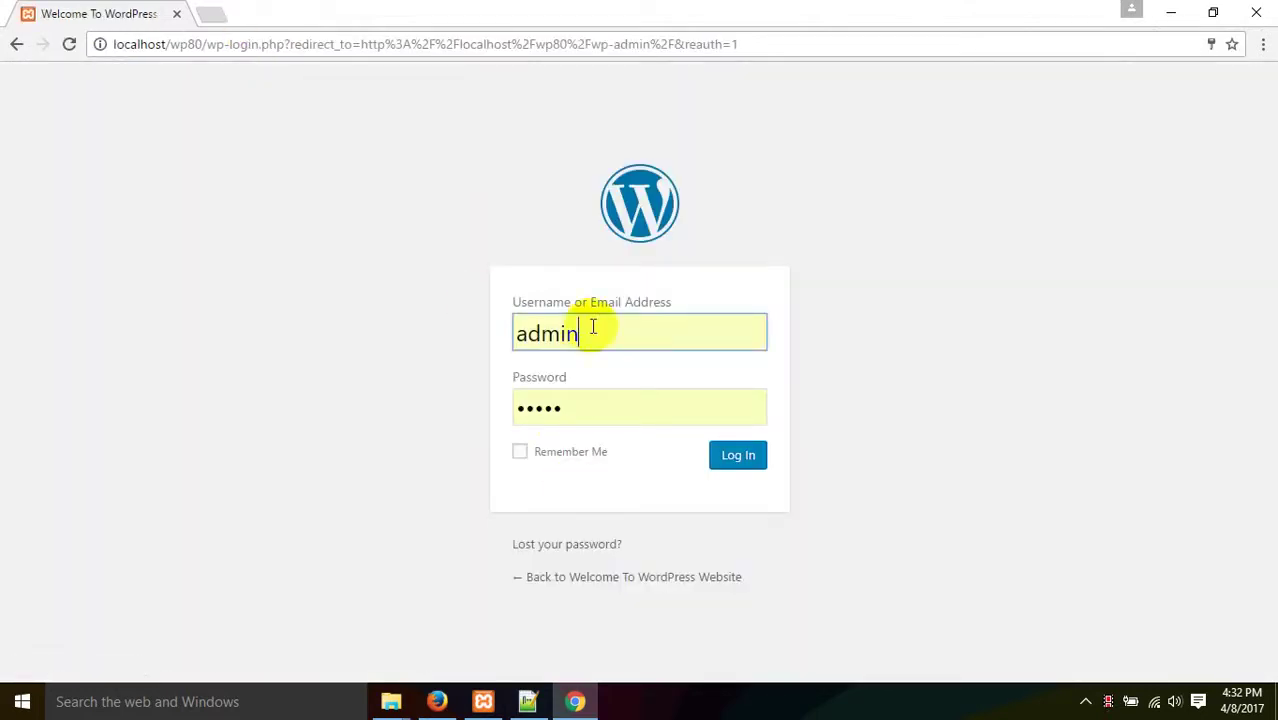
{"action": "left_click", "coordinate": [764, 470]}
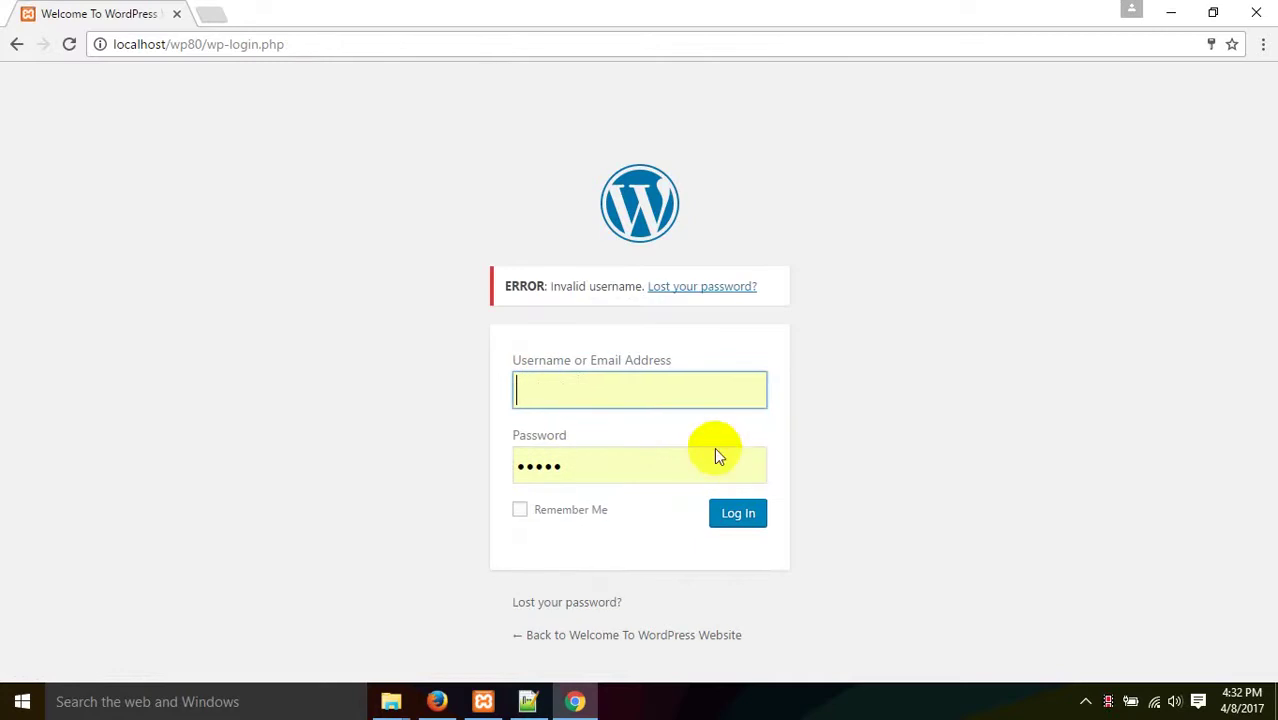
{"action": "left_click", "coordinate": [610, 390]}
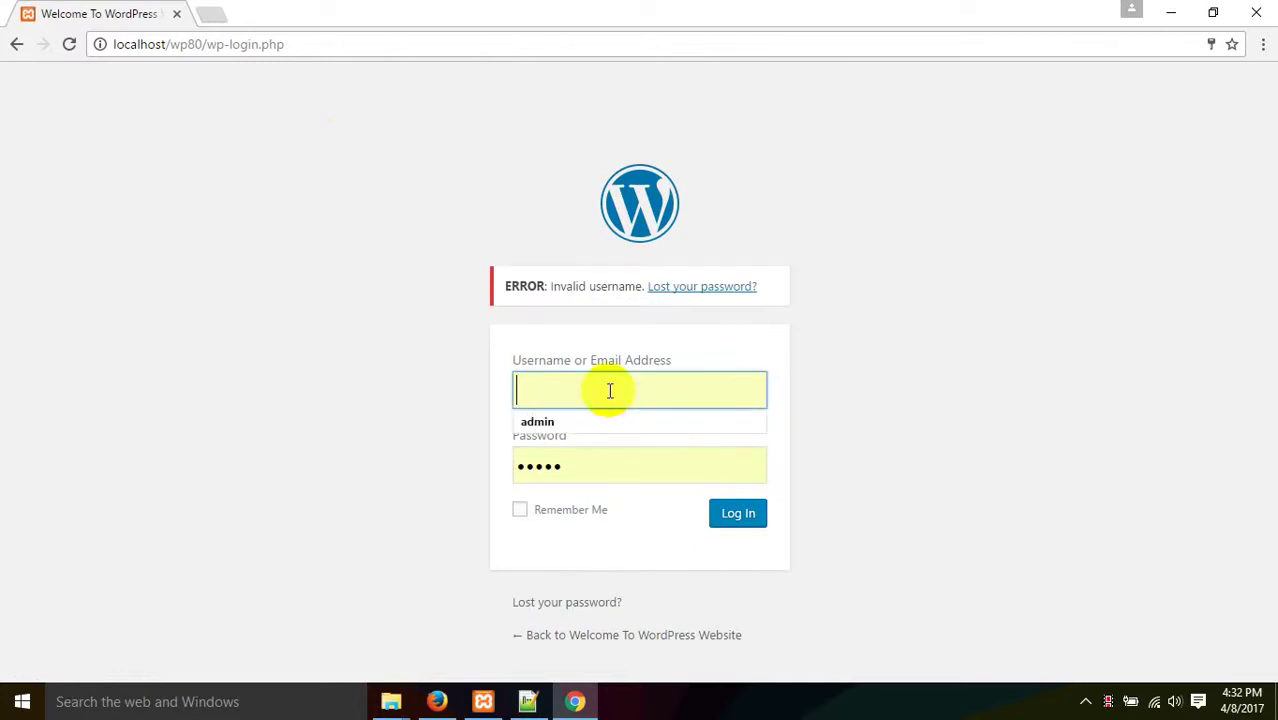
{"action": "type", "text": "k"}
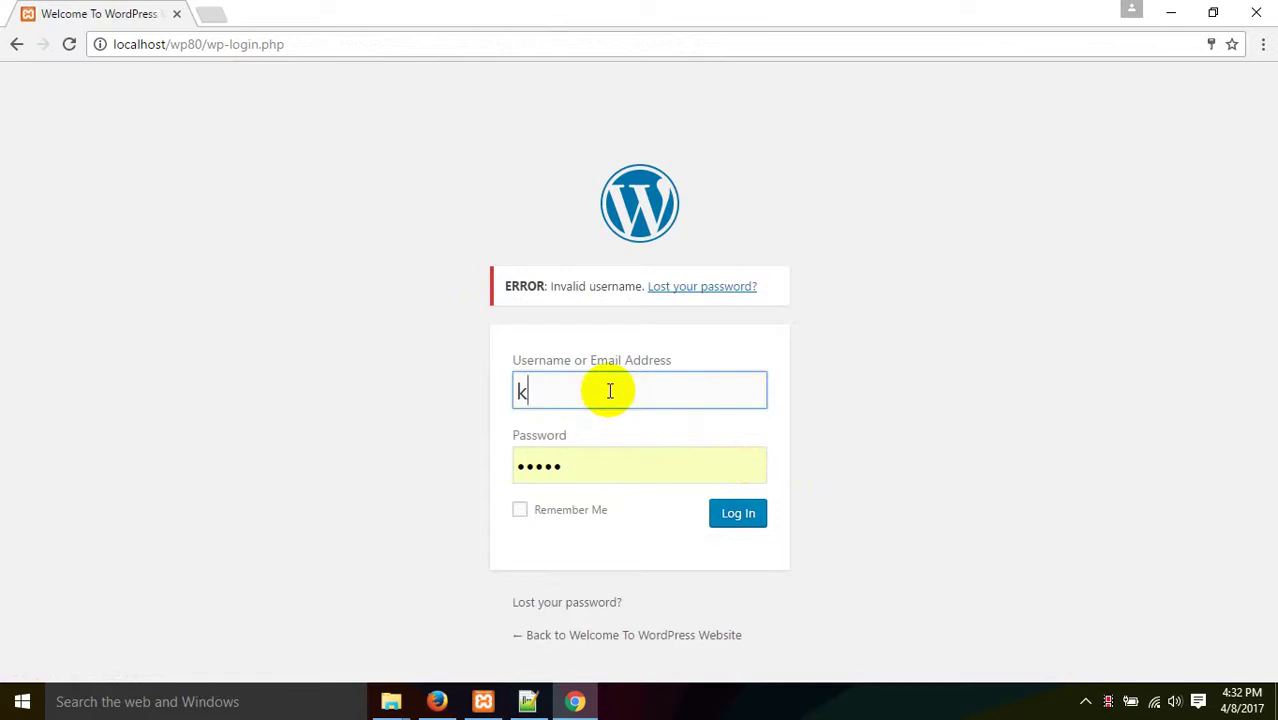
{"action": "type", "text": "amrul"}
{"action": "double_click", "coordinate": [610, 391]}
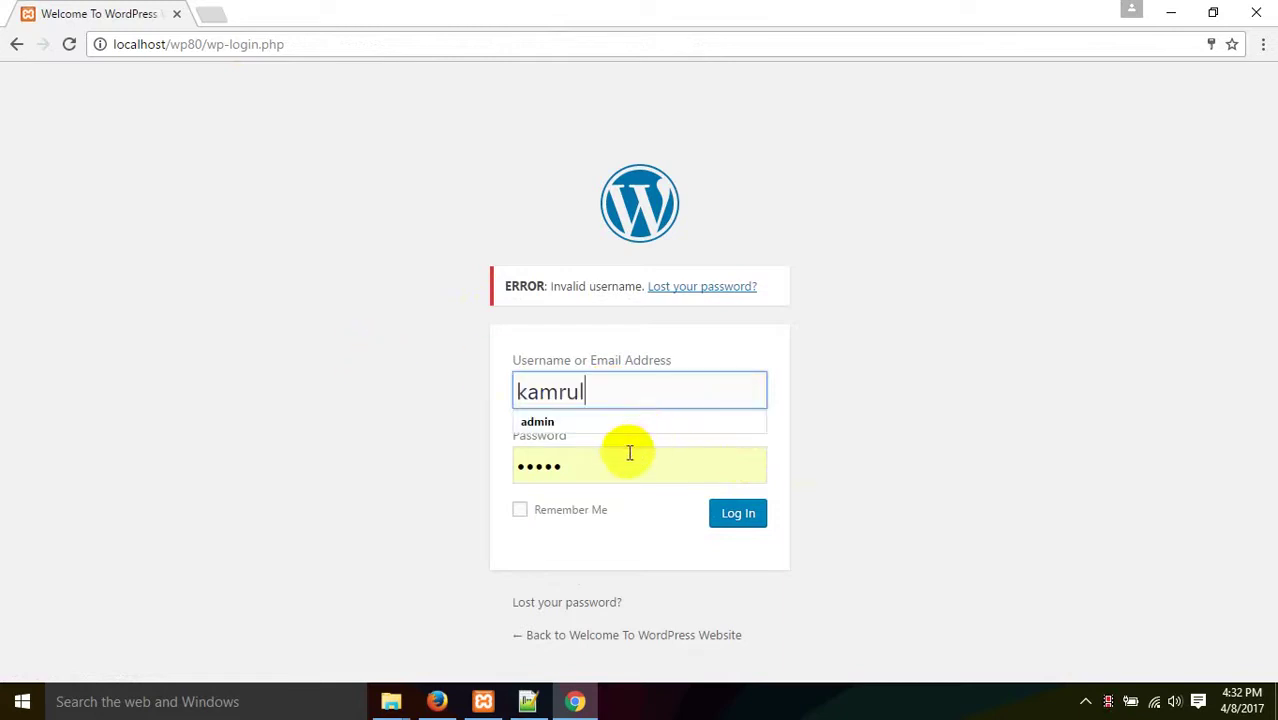
{"action": "key", "text": "Tab"}
{"action": "type", "text": "123456"}
{"action": "left_click", "coordinate": [735, 515]}
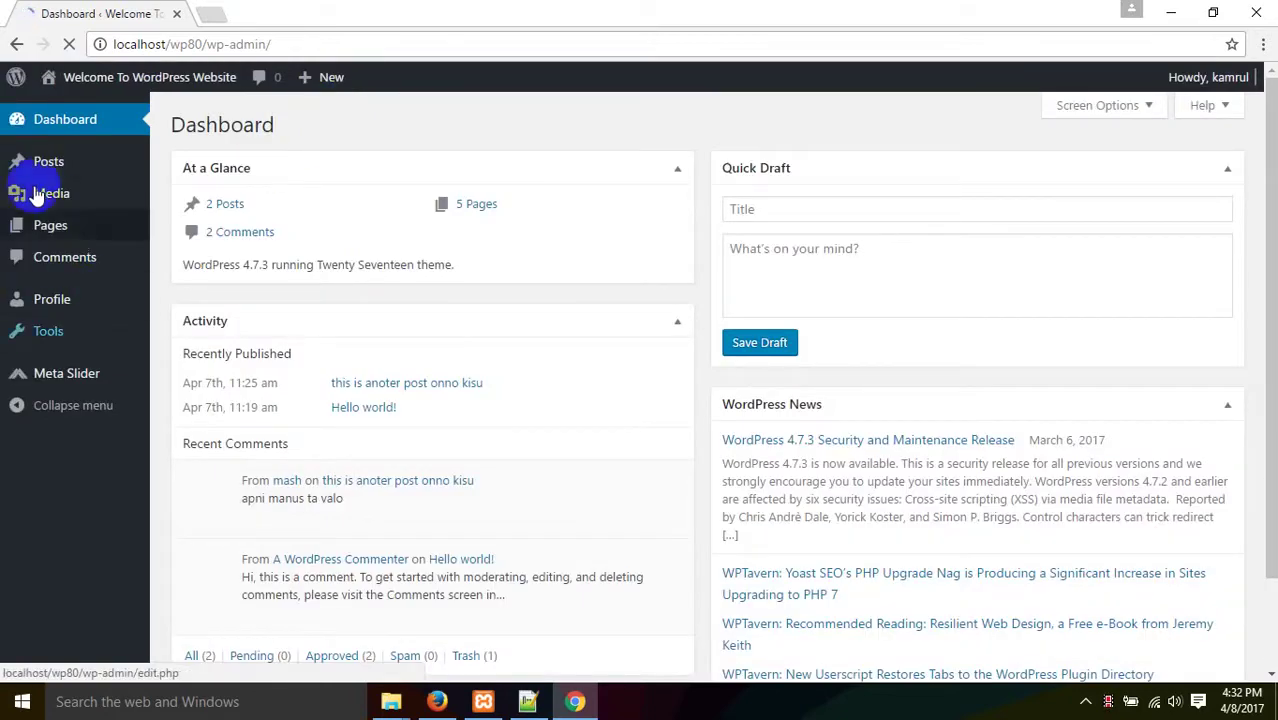
{"action": "left_click", "coordinate": [48, 229]}
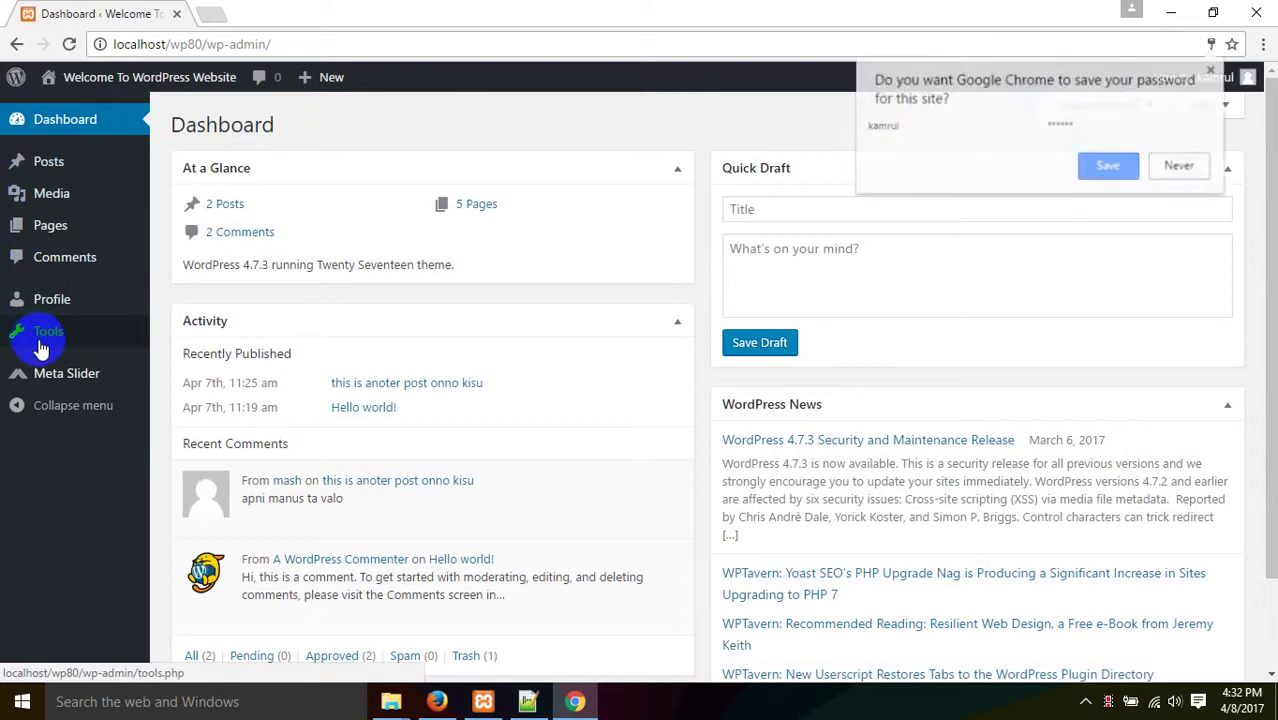
{"action": "mouse_move", "coordinate": [85, 243]}
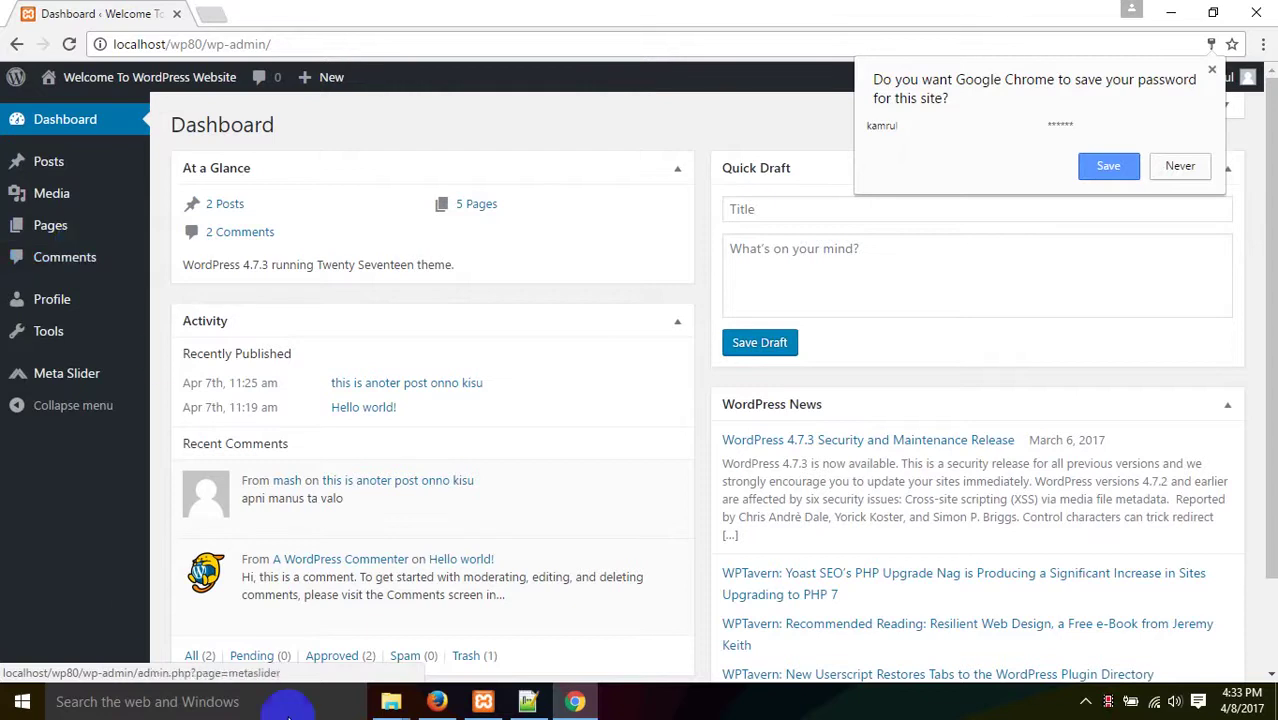
- Return to the administrator's Firefox session and open Users > Your Profile
{"action": "left_click", "coordinate": [483, 701]}
{"action": "left_click", "coordinate": [445, 705]}
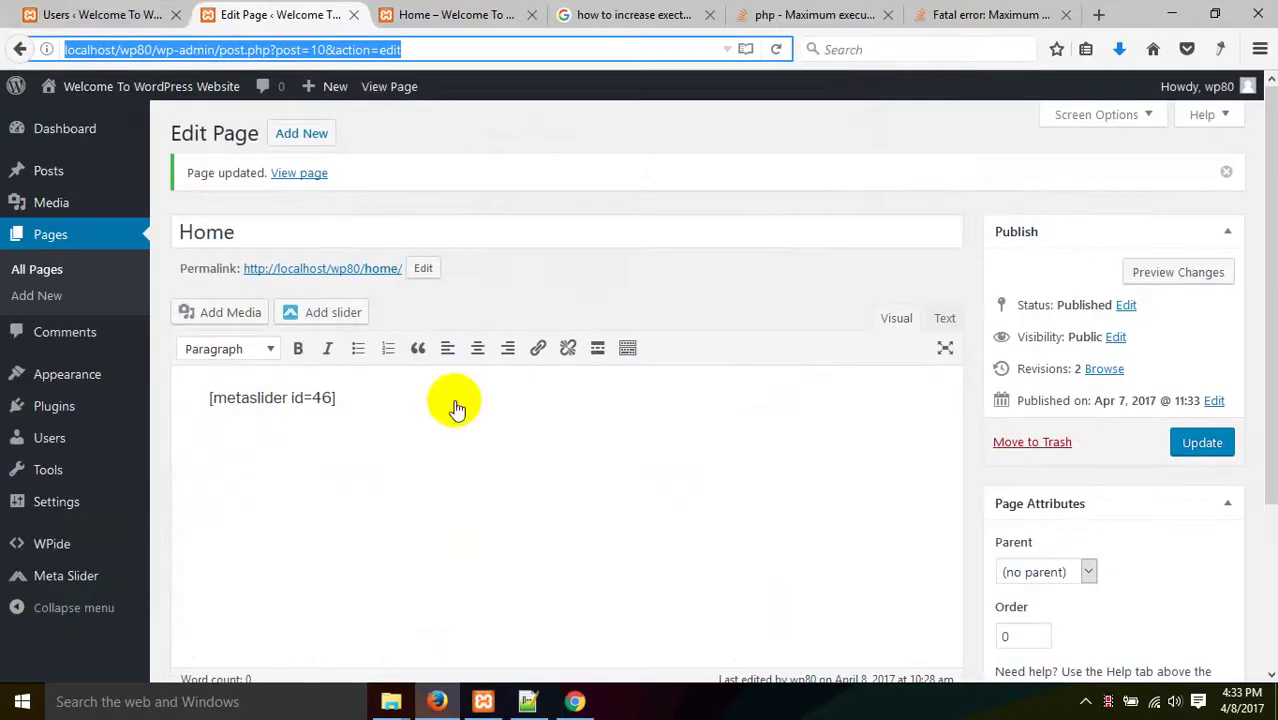
{"action": "left_click", "coordinate": [120, 14]}
{"action": "mouse_move", "coordinate": [579, 334]}
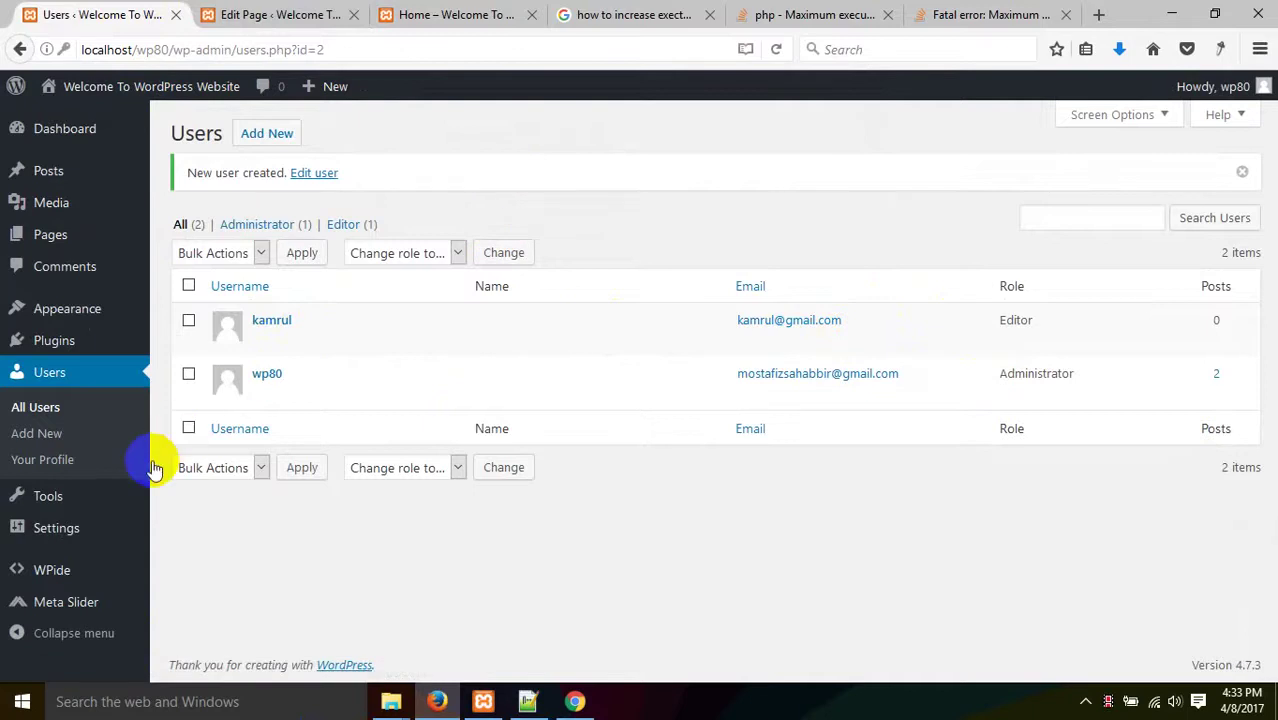
{"action": "left_click", "coordinate": [57, 440]}
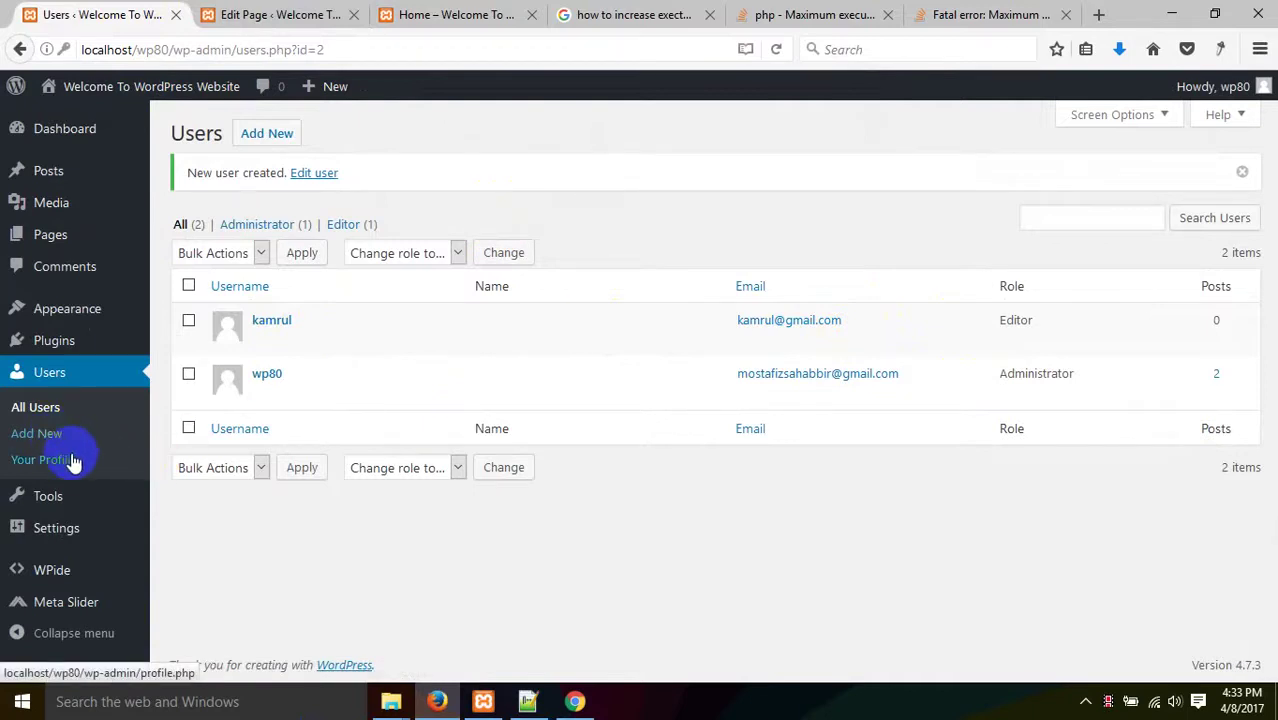
{"action": "left_click", "coordinate": [55, 460]}
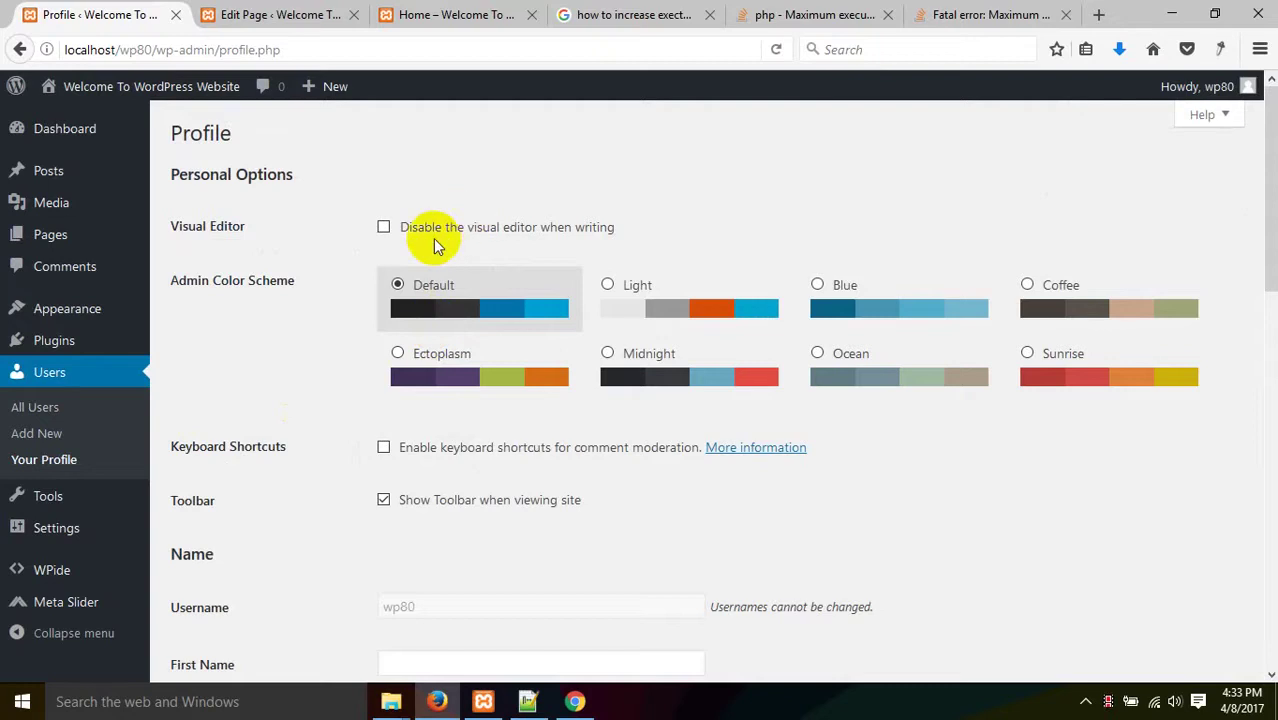
- Preview the Light, Blue, Coffee, Ectoplasm, Midnight, Ocean and Sunrise admin colour schemes
{"action": "left_click", "coordinate": [655, 302]}
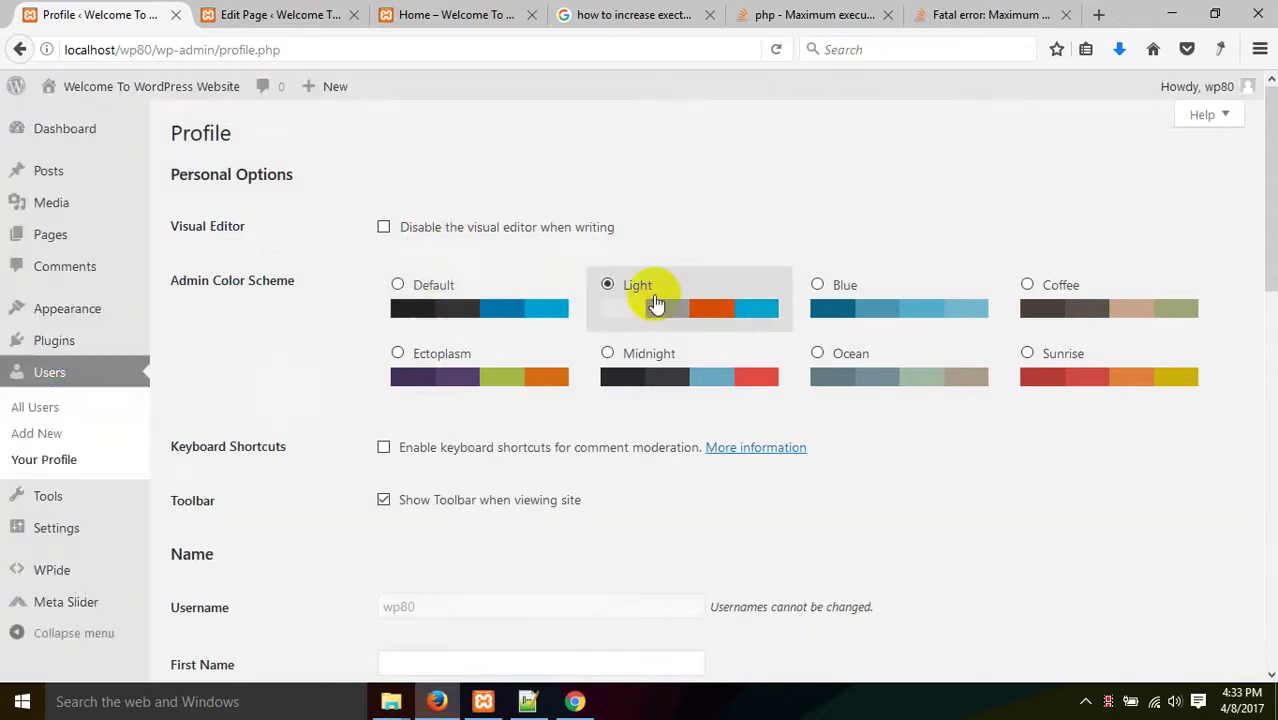
{"action": "left_click", "coordinate": [903, 298]}
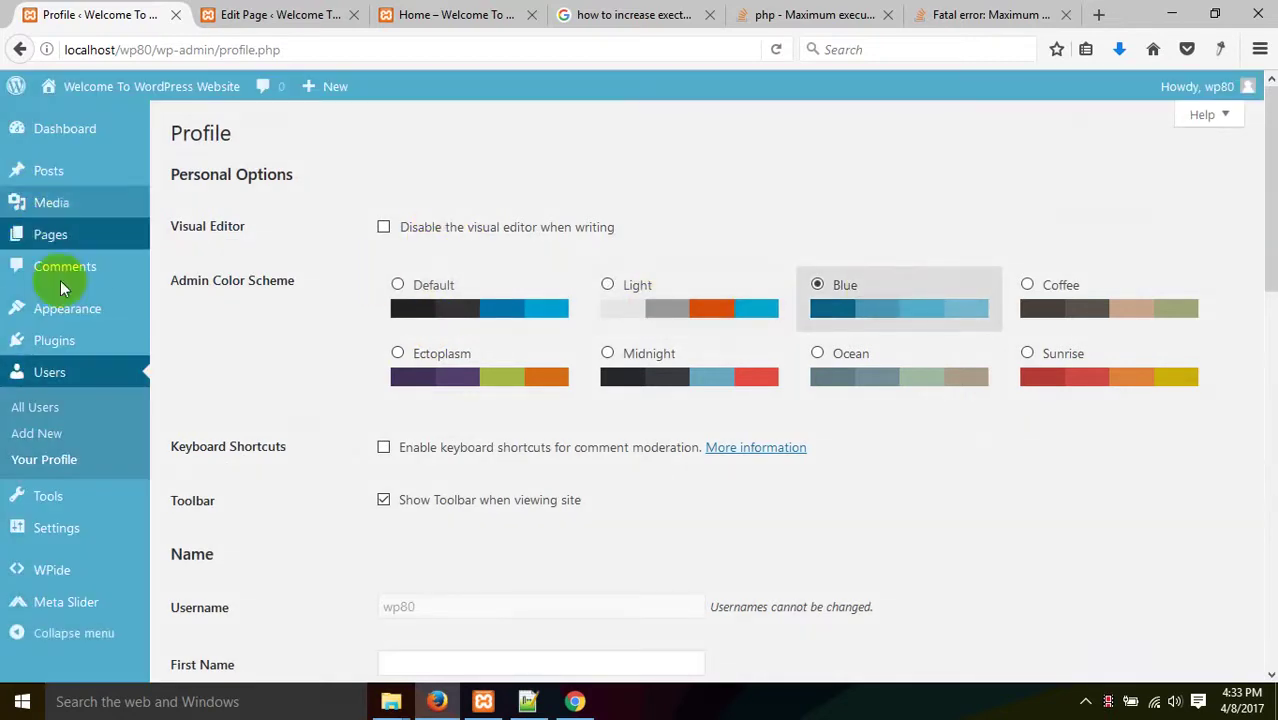
{"action": "left_click", "coordinate": [1184, 330]}
{"action": "left_click", "coordinate": [480, 365]}
{"action": "left_click", "coordinate": [620, 372]}
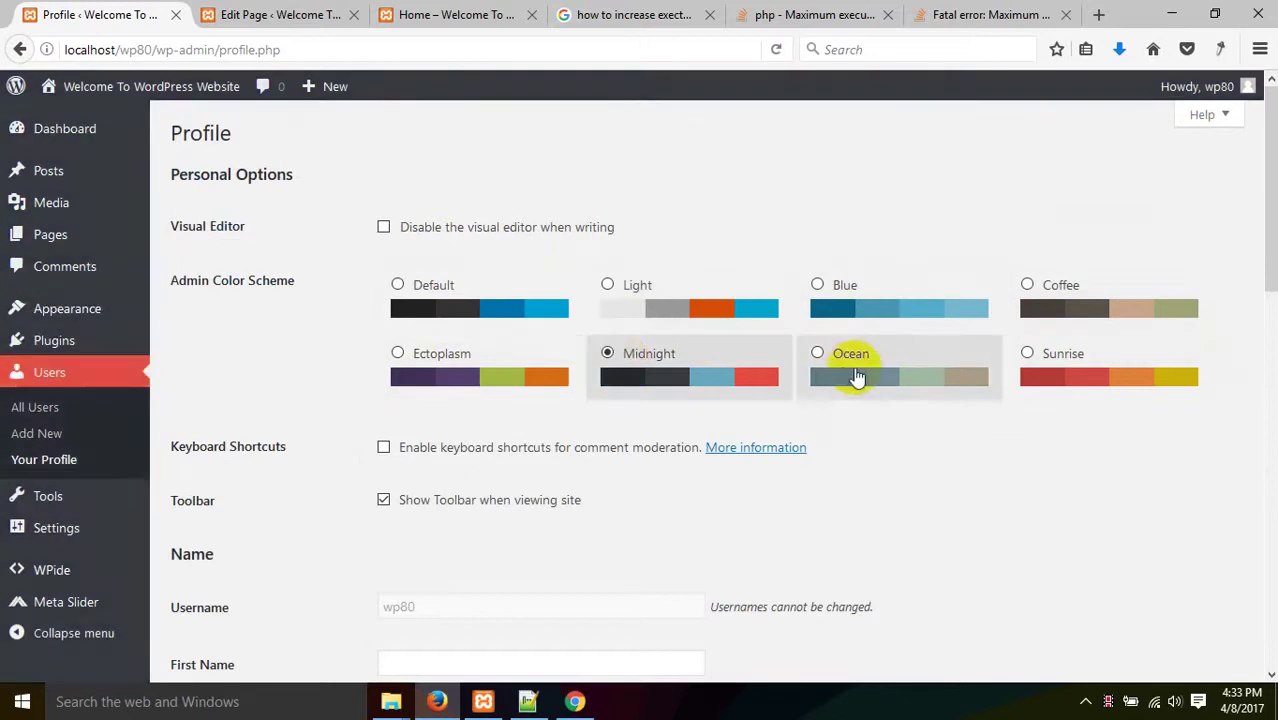
{"action": "left_click", "coordinate": [856, 371]}
{"action": "left_click", "coordinate": [1045, 358]}
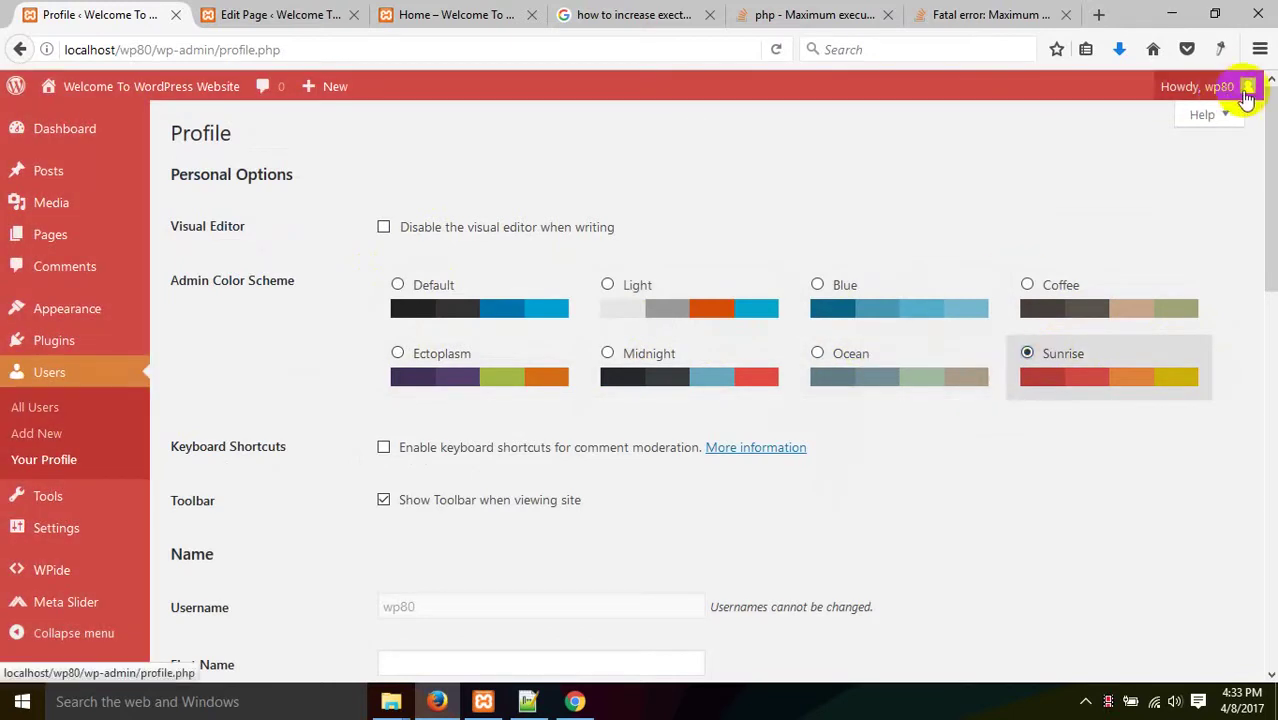
- Cycle again through Ocean, Midnight, Ectoplasm, Default, Light, Blue, Coffee and Sunrise schemes
{"action": "mouse_move", "coordinate": [1246, 96]}
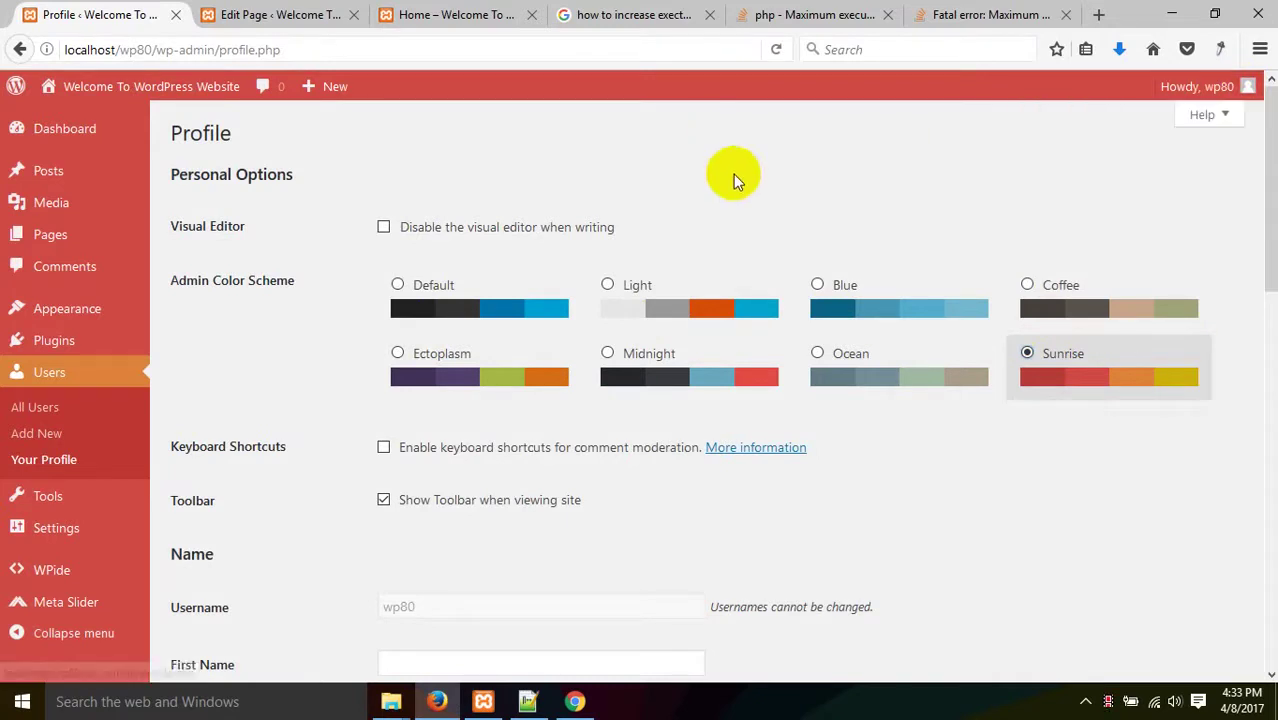
{"action": "left_click", "coordinate": [815, 375]}
{"action": "left_click", "coordinate": [690, 372]}
{"action": "left_click", "coordinate": [500, 372]}
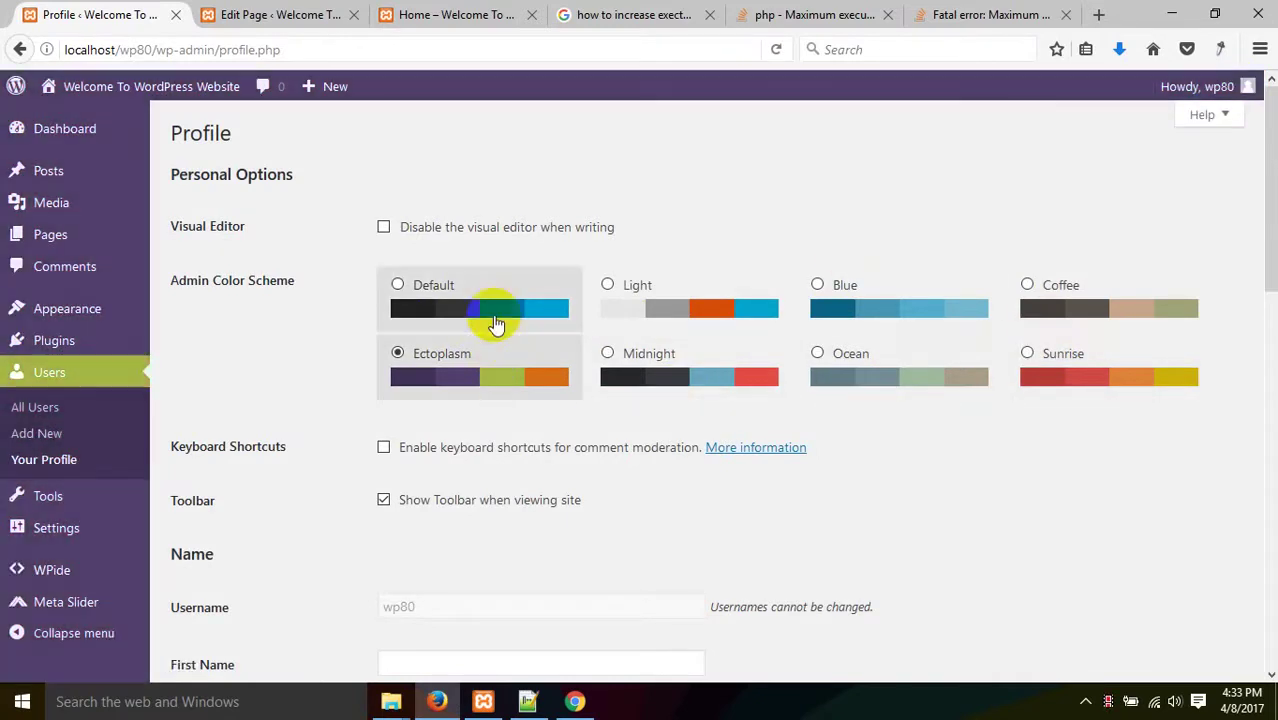
{"action": "left_click", "coordinate": [490, 308]}
{"action": "left_click", "coordinate": [688, 306]}
{"action": "left_click", "coordinate": [900, 308]}
{"action": "left_click", "coordinate": [1082, 318]}
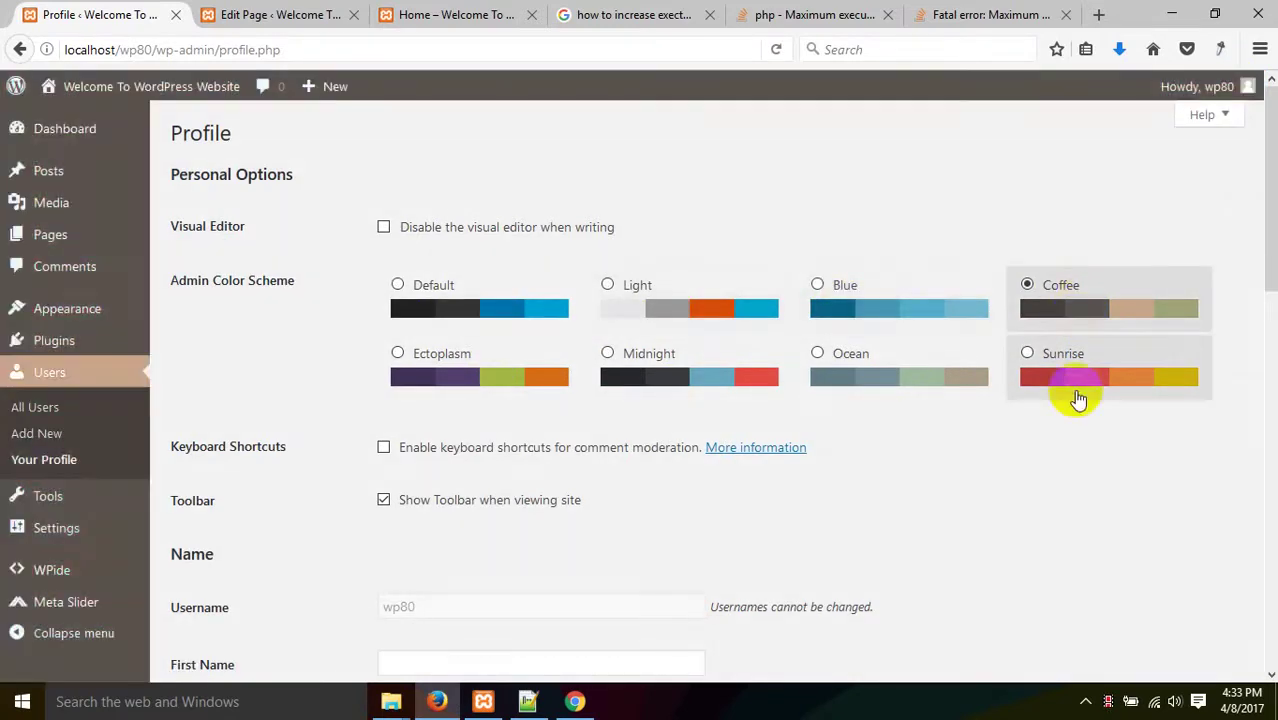
{"action": "left_click", "coordinate": [1078, 385]}
- Restore the Default admin colour scheme and scroll through the profile settings
{"action": "scroll", "coordinate": [685, 385], "scroll_direction": "down", "scroll_amount": 5}
{"action": "scroll", "coordinate": [568, 378], "scroll_direction": "up", "scroll_amount": 5}
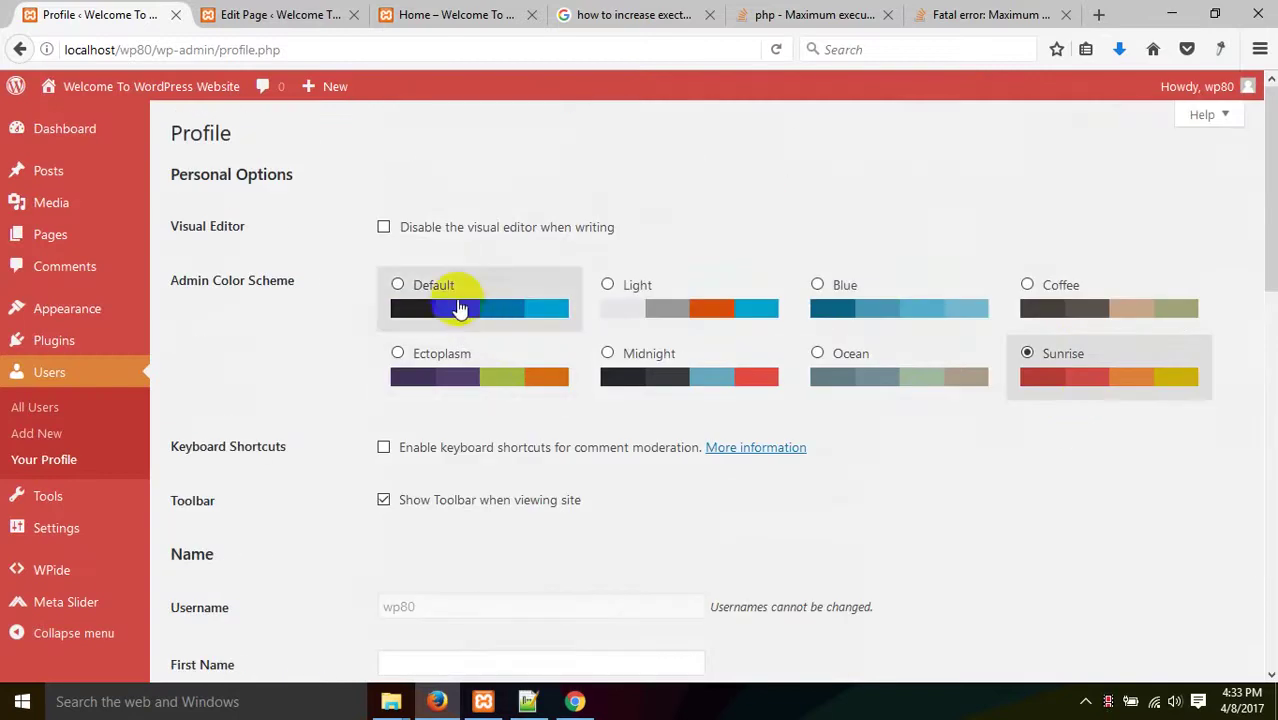
{"action": "left_click", "coordinate": [456, 300]}
{"action": "scroll", "coordinate": [495, 426], "scroll_direction": "down", "scroll_amount": 5}
{"action": "scroll", "coordinate": [463, 432], "scroll_direction": "up", "scroll_amount": 5}
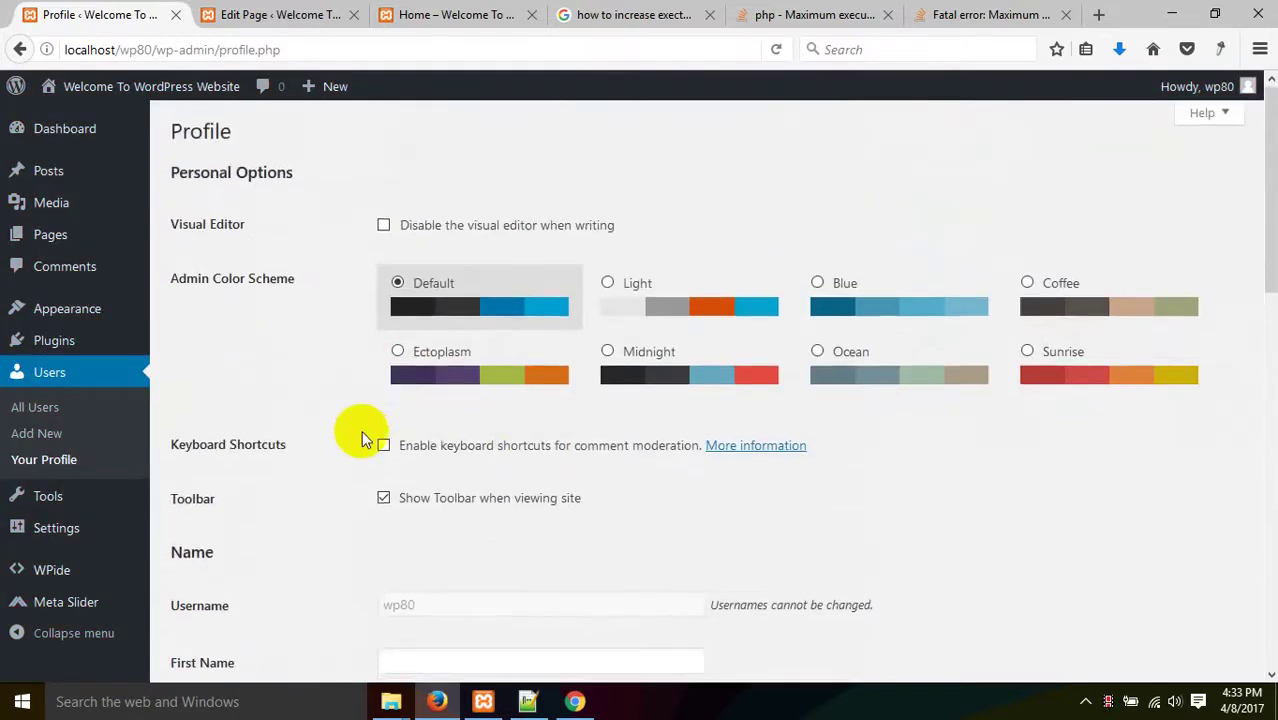
{"action": "scroll", "coordinate": [365, 434], "scroll_direction": "down", "scroll_amount": 5}
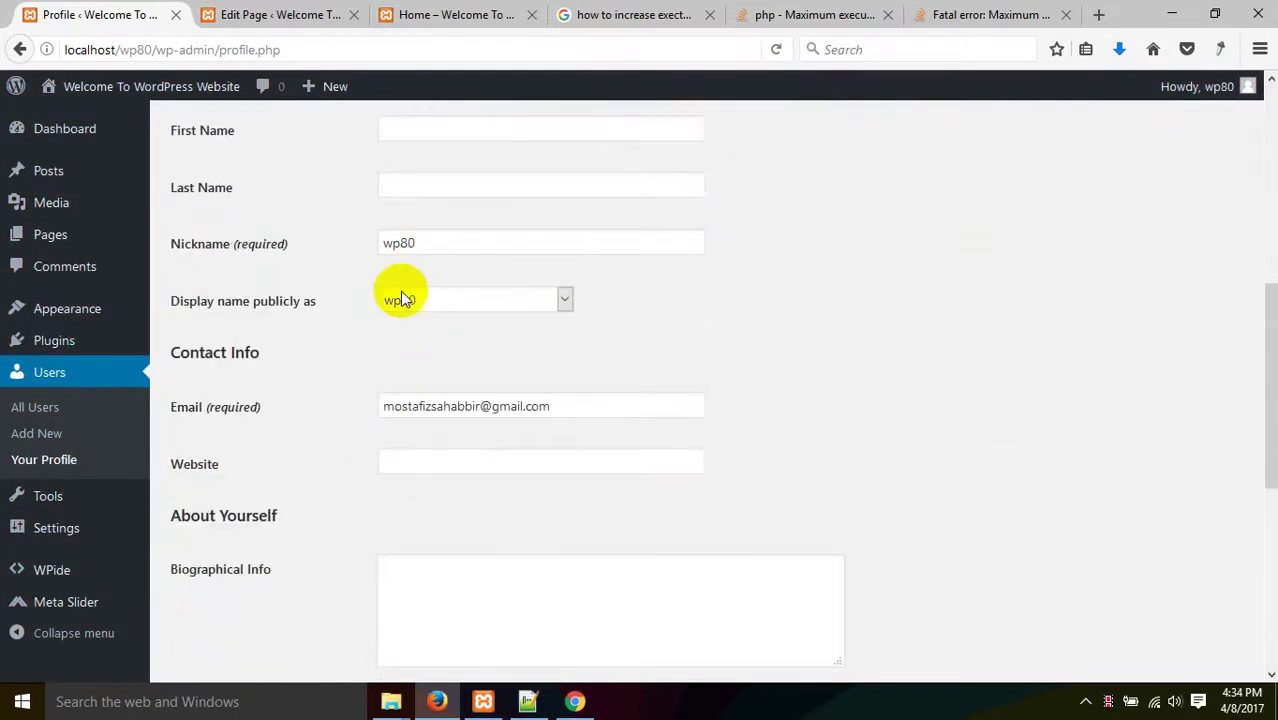
{"action": "scroll", "coordinate": [408, 397], "scroll_direction": "down", "scroll_amount": 5}
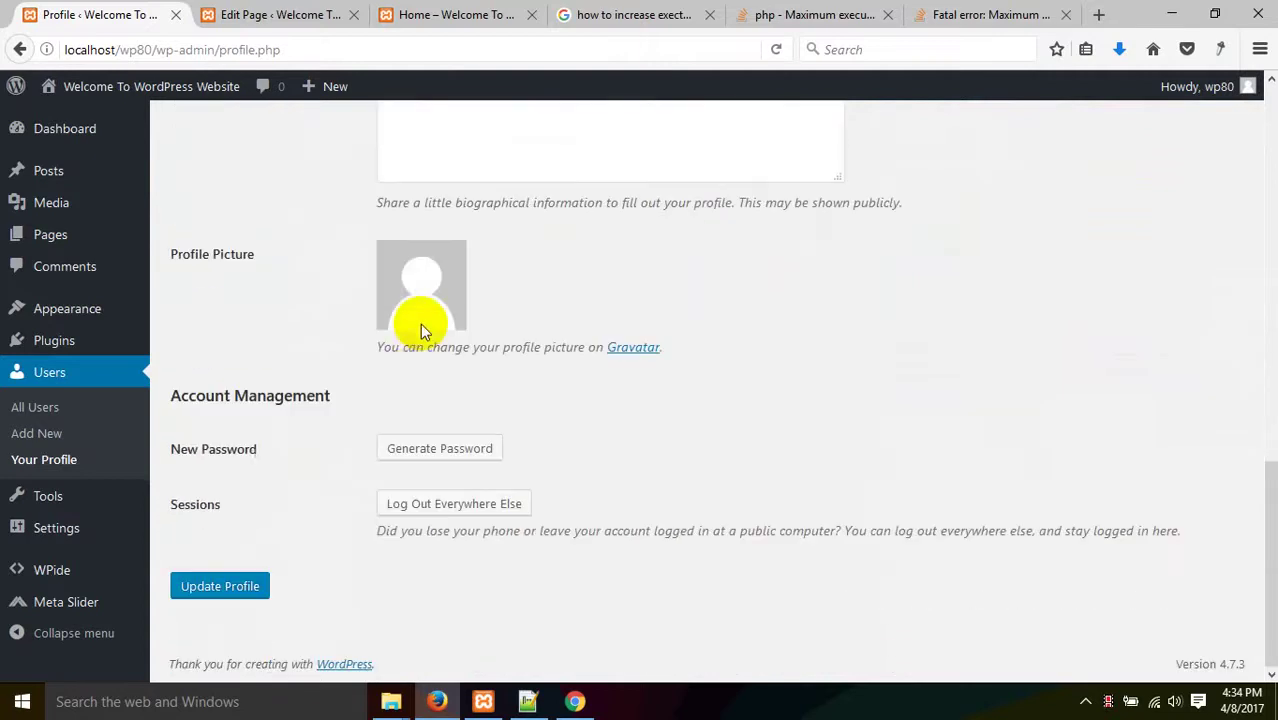
{"action": "scroll", "coordinate": [535, 430], "scroll_direction": "up", "scroll_amount": 5}
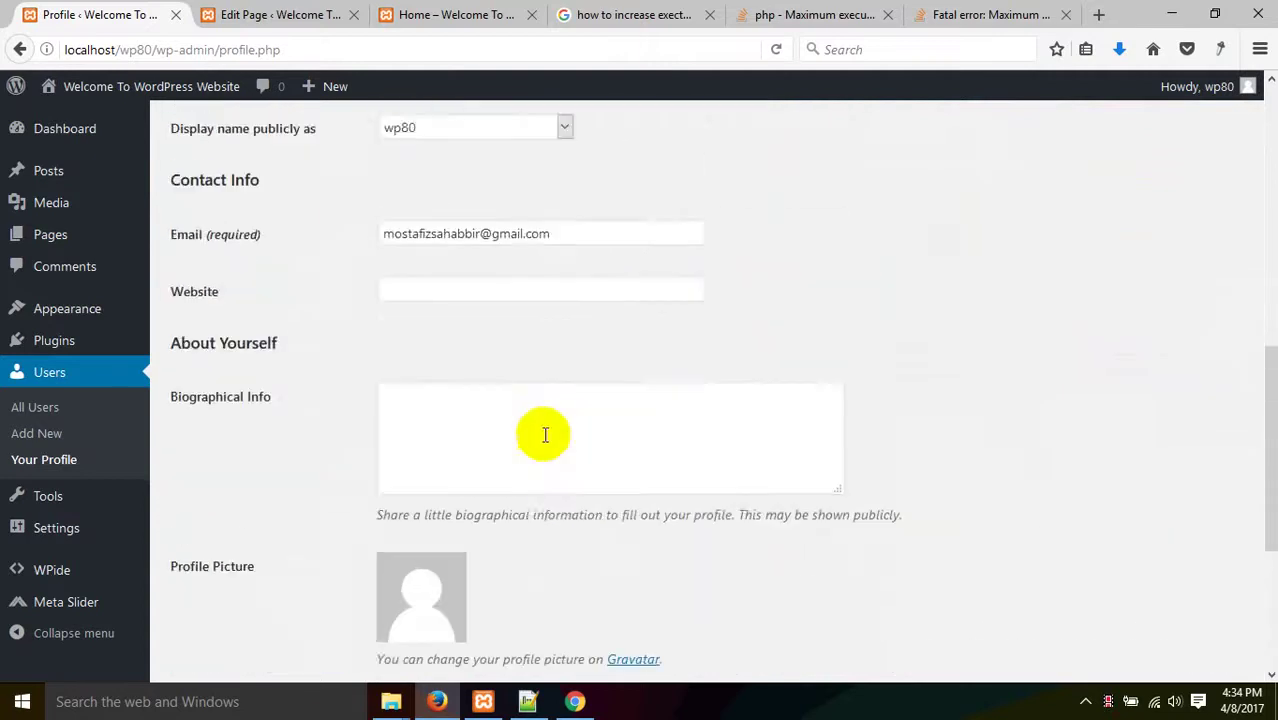
{"action": "scroll", "coordinate": [557, 432], "scroll_direction": "up", "scroll_amount": 2}
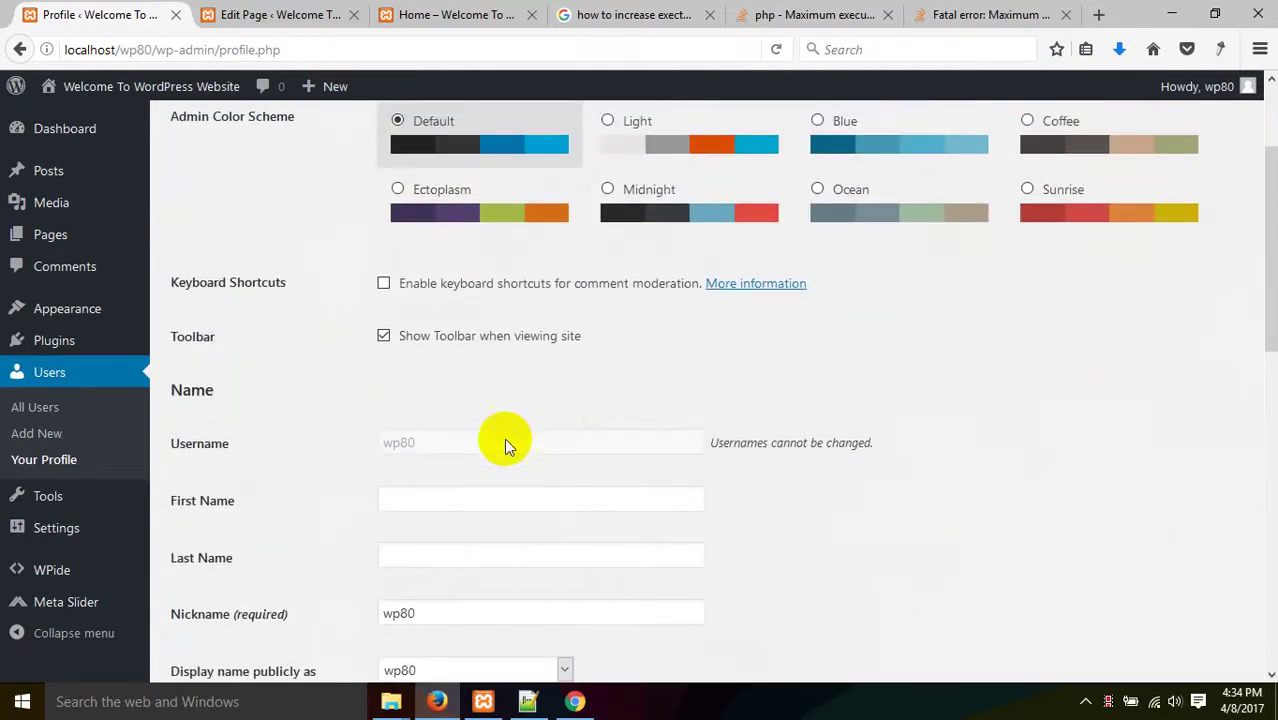
- Highlight the Username label and scroll down through the remaining profile fields
{"action": "left_click_drag", "start_coordinate": [285, 446], "coordinate": [175, 441]}
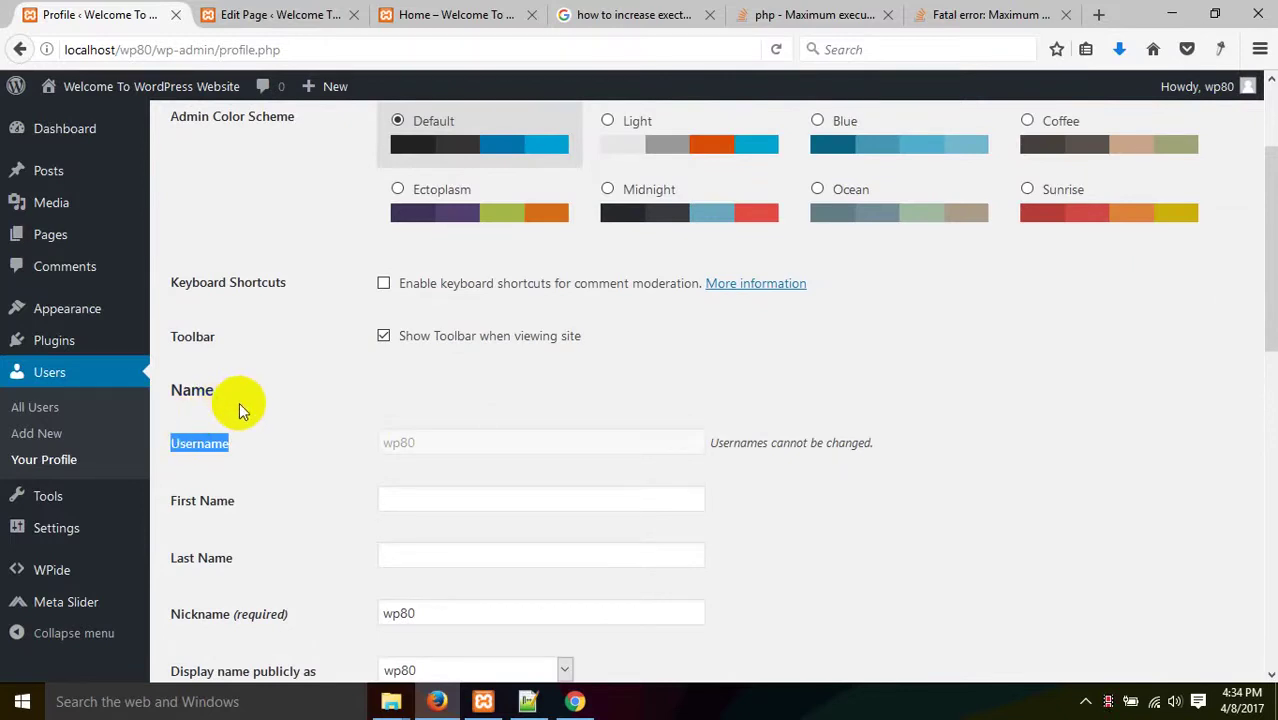
{"action": "scroll", "coordinate": [239, 402], "scroll_direction": "up", "scroll_amount": 2}
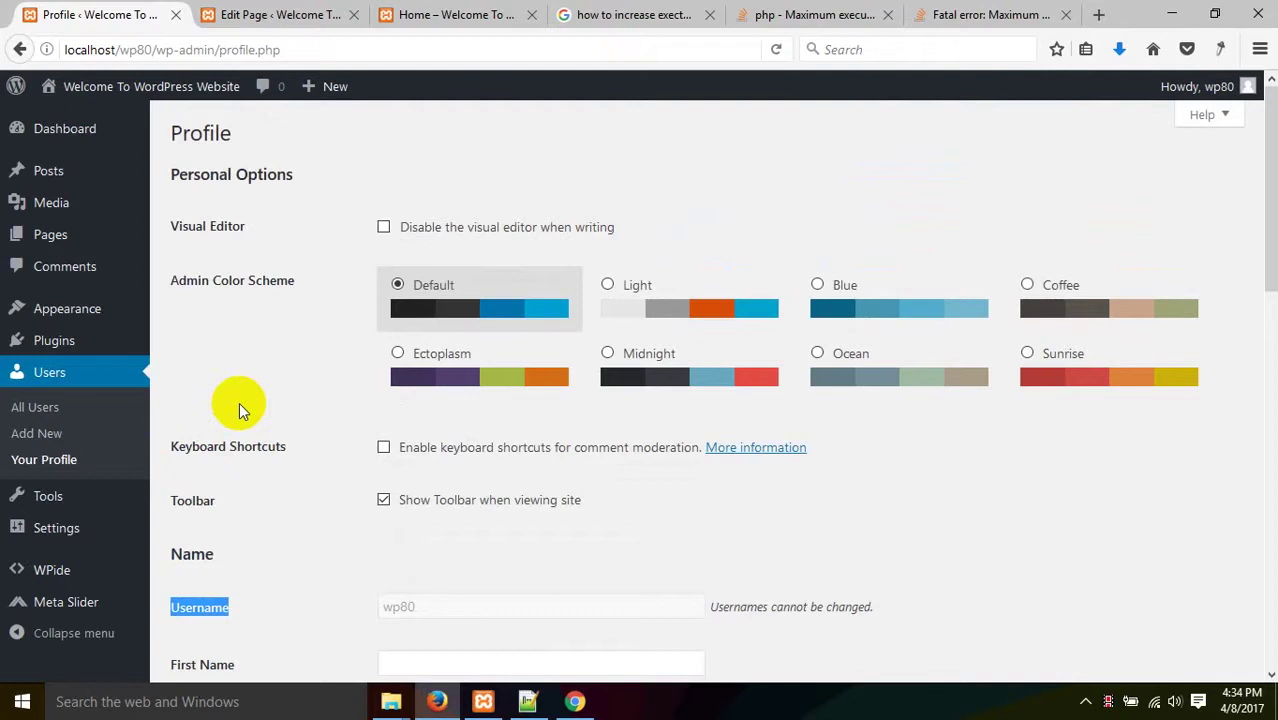
{"action": "scroll", "coordinate": [277, 560], "scroll_direction": "down", "scroll_amount": 5}
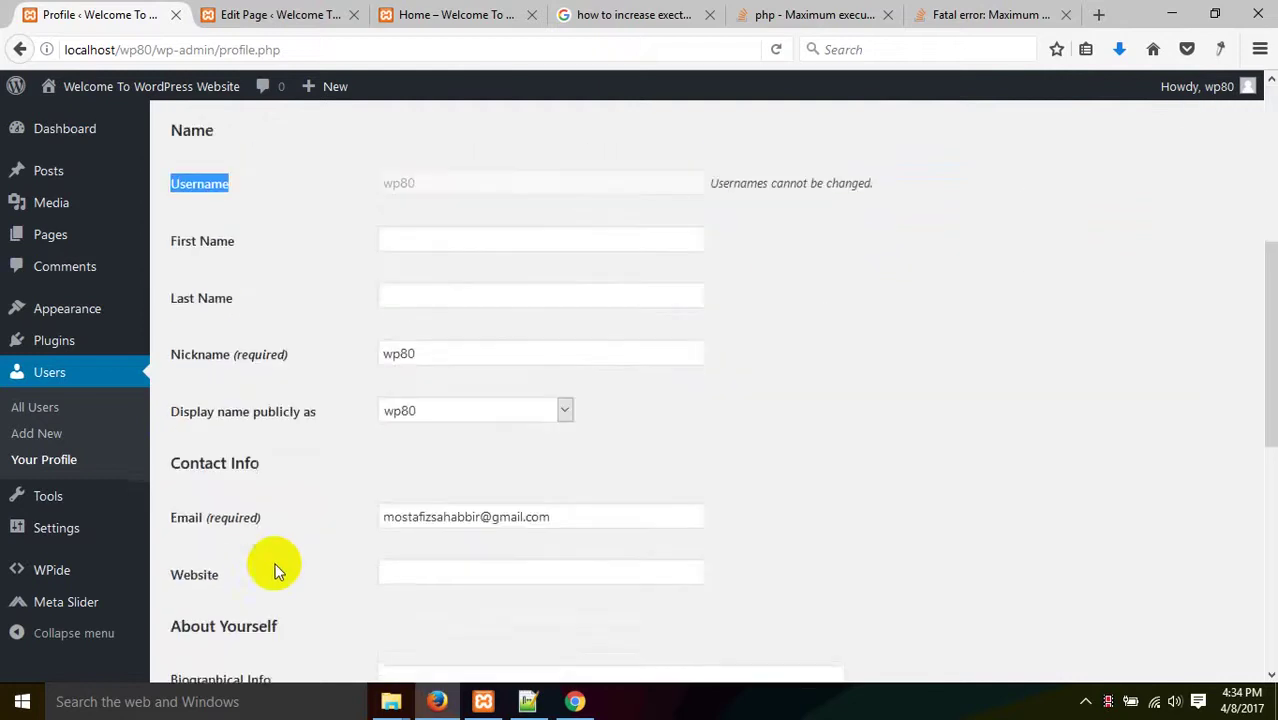
{"action": "scroll", "coordinate": [290, 320], "scroll_direction": "down", "scroll_amount": 6}
{"action": "scroll", "coordinate": [310, 380], "scroll_direction": "down", "scroll_amount": 1}
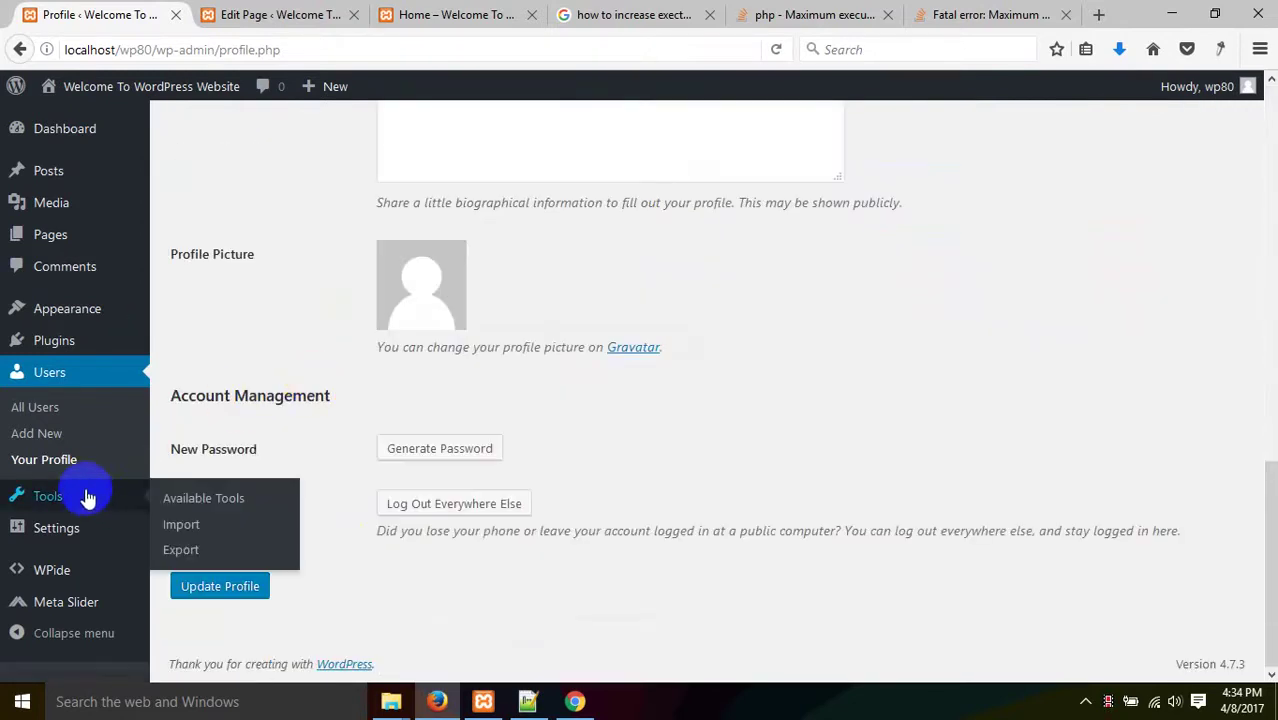
- Open the Tools page, then glance at the Home page editor tab
{"action": "left_click", "coordinate": [86, 496]}
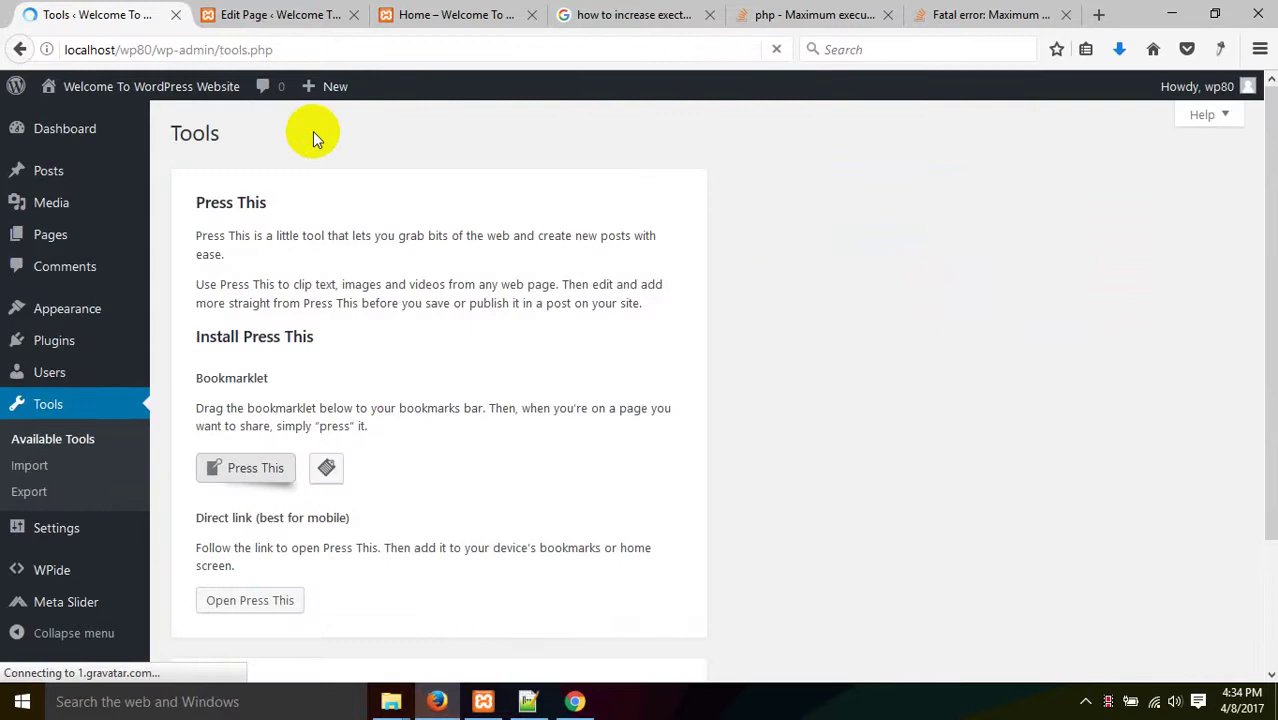
{"action": "scroll", "coordinate": [313, 137], "scroll_direction": "down", "scroll_amount": 3}
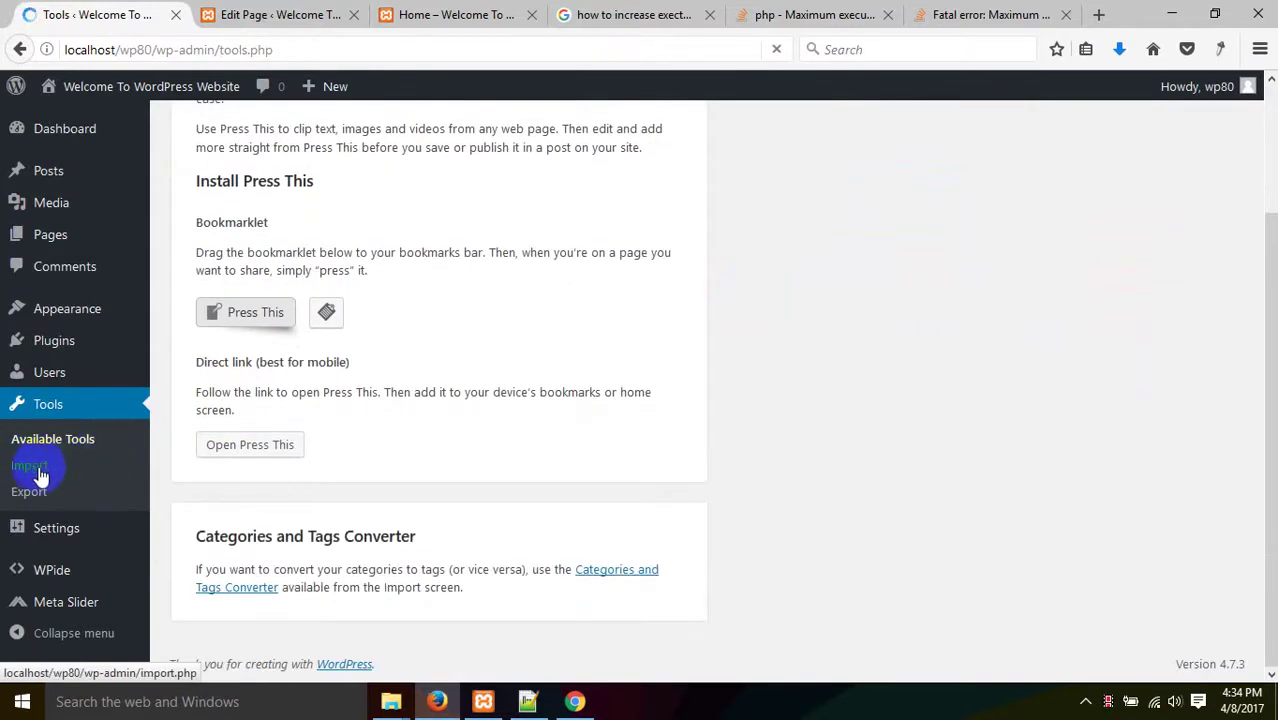
{"action": "left_click", "coordinate": [236, 8]}
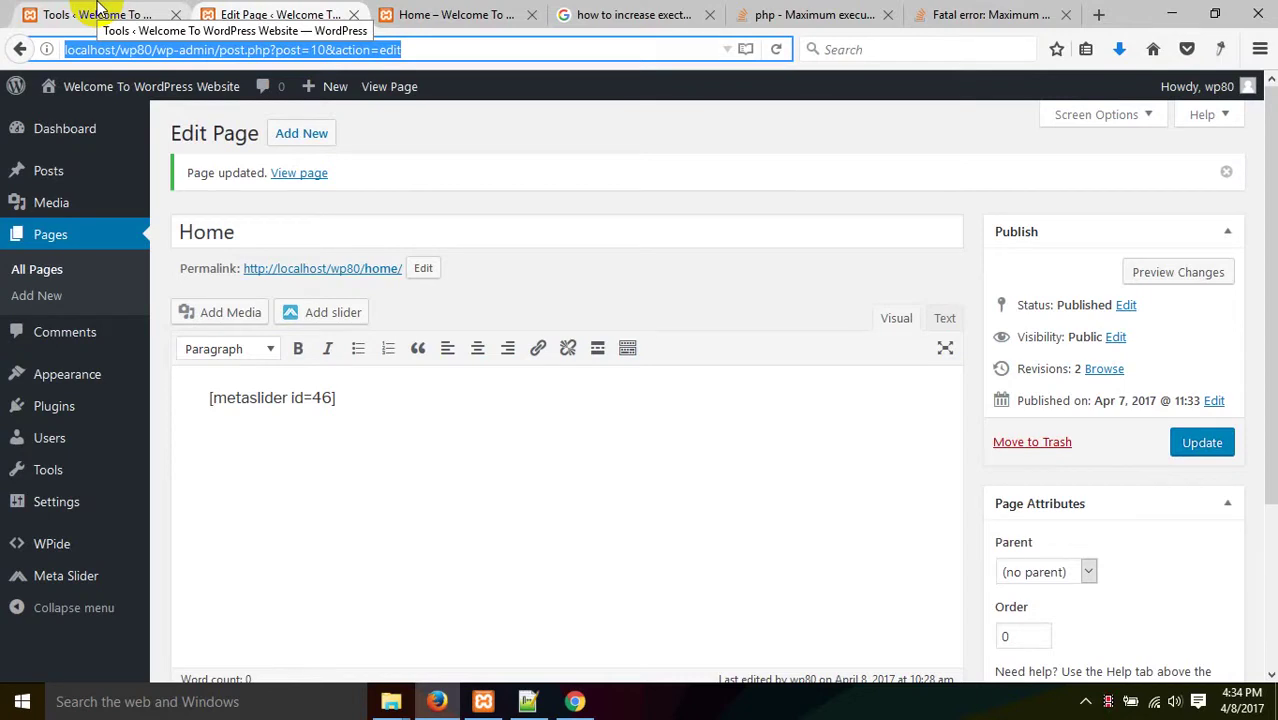
- Return to the Tools tab and open the Import page
{"action": "key", "text": "ctrl+Tab"}
{"action": "left_click", "coordinate": [152, 8]}
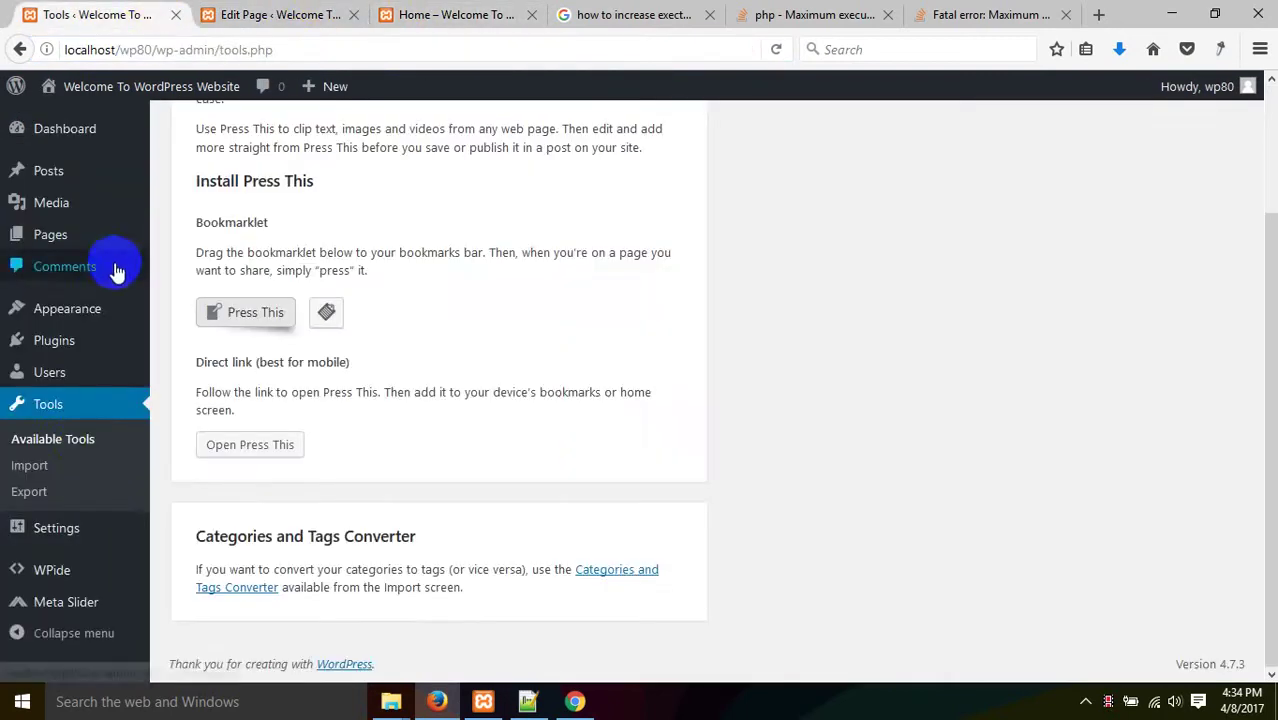
{"action": "left_click", "coordinate": [48, 466]}
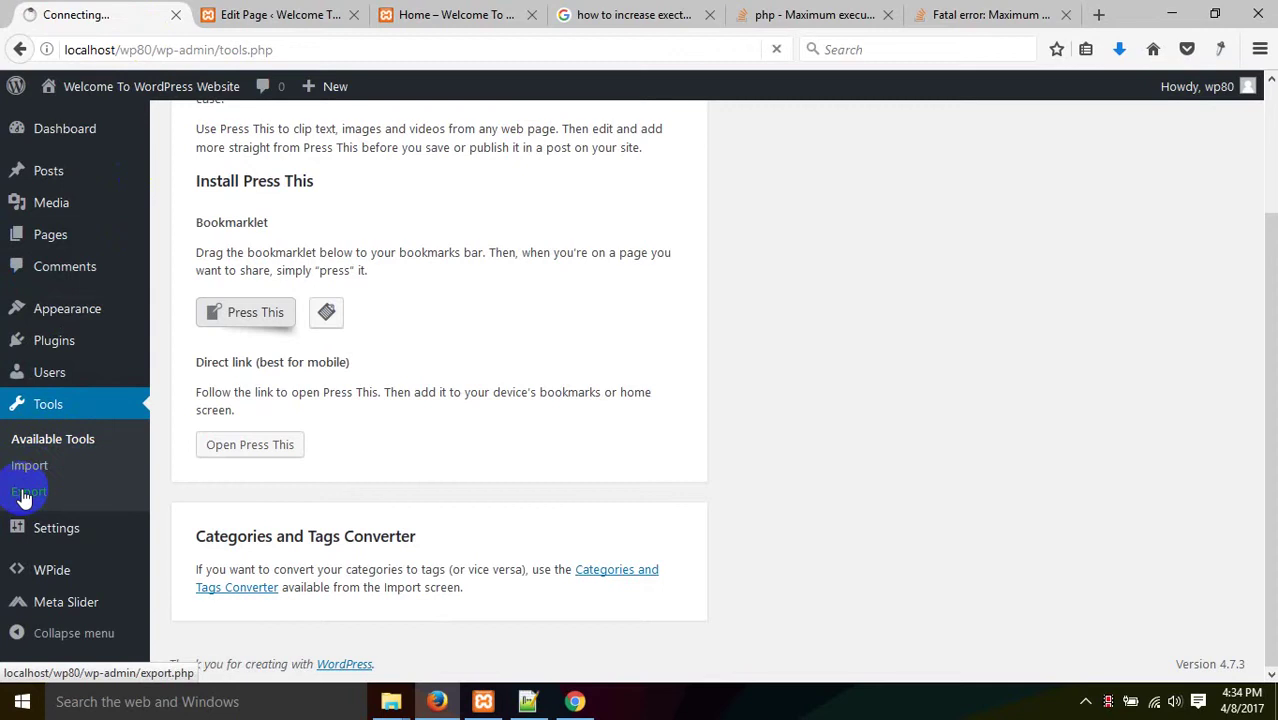
- Export all content as welcometowordpresswebsite.wordpress.2017-04-08.xml and confirm the download
{"action": "left_click", "coordinate": [26, 492]}
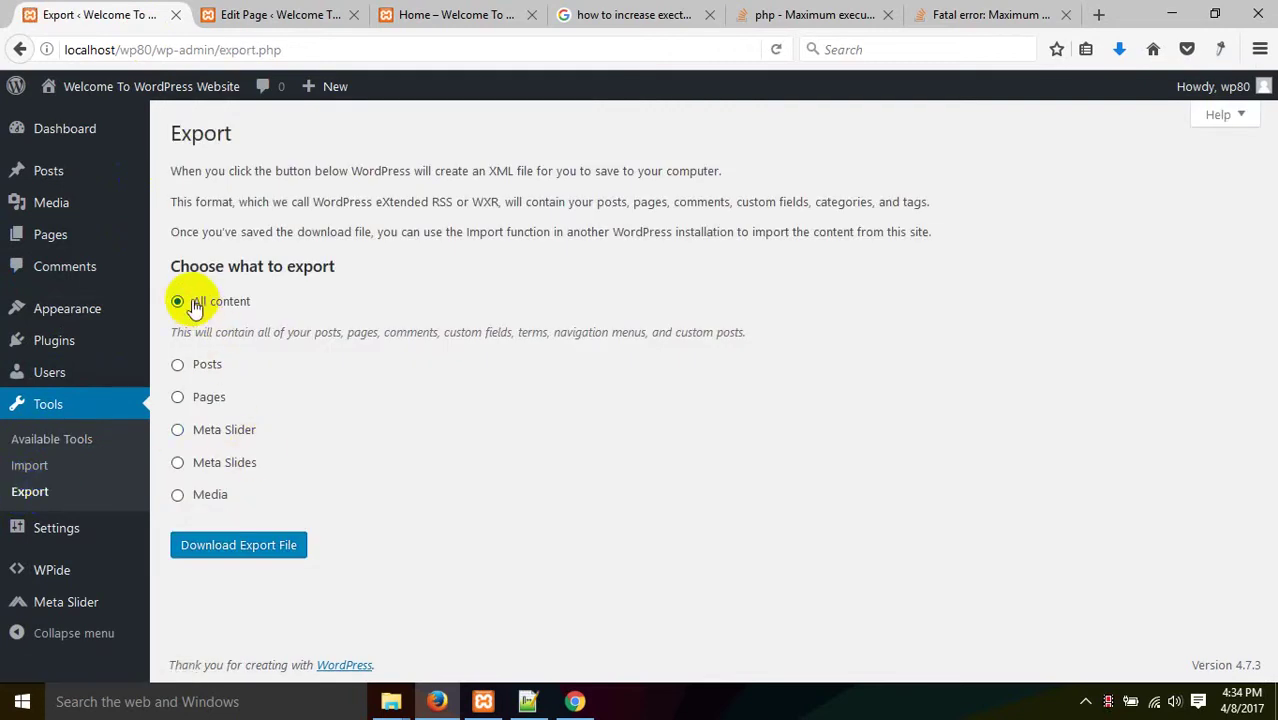
{"action": "left_click", "coordinate": [240, 548]}
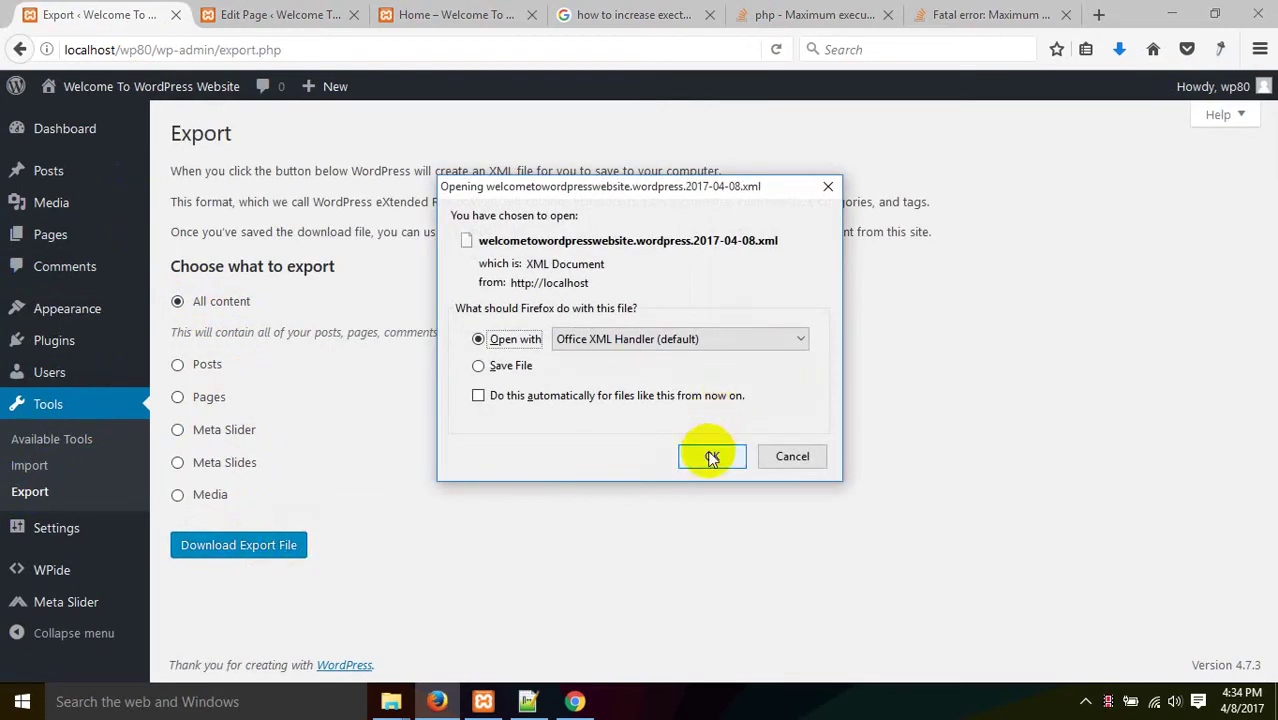
{"action": "left_click", "coordinate": [711, 457]}
- Open the finished XML export from the downloads list and dismiss the app-chooser prompt
{"action": "left_click", "coordinate": [1119, 48]}
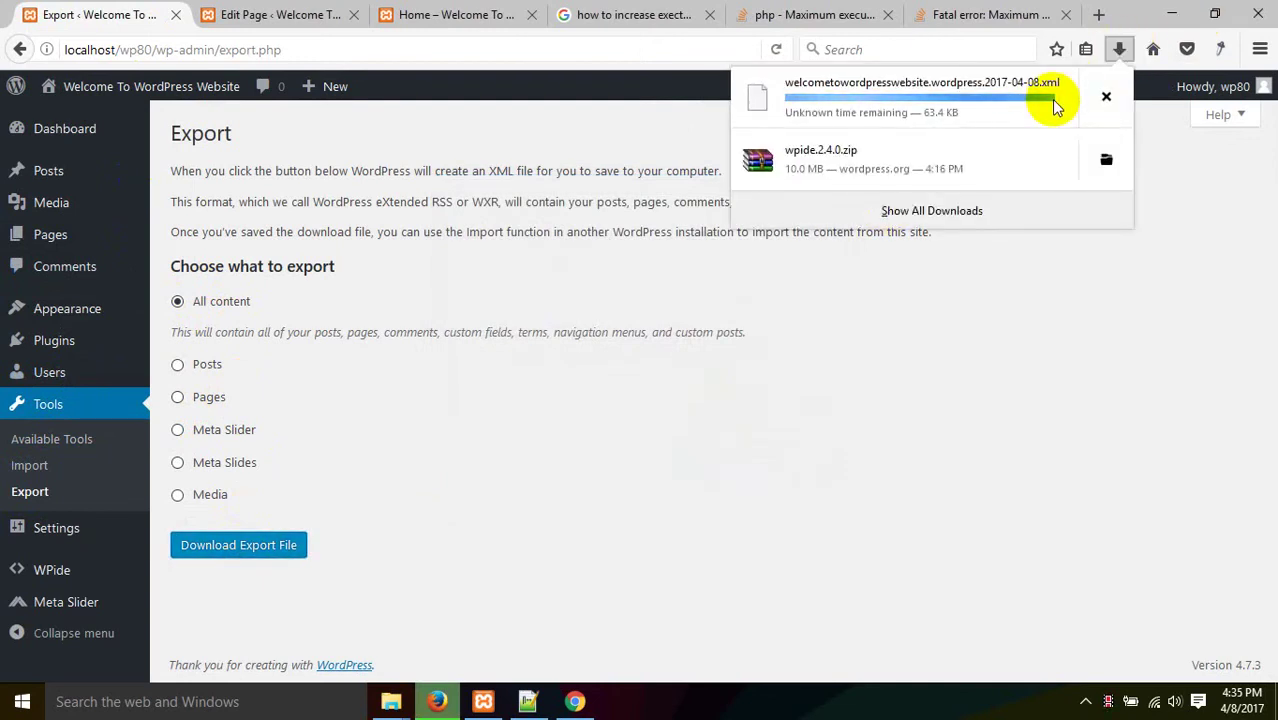
{"action": "left_click", "coordinate": [1055, 105]}
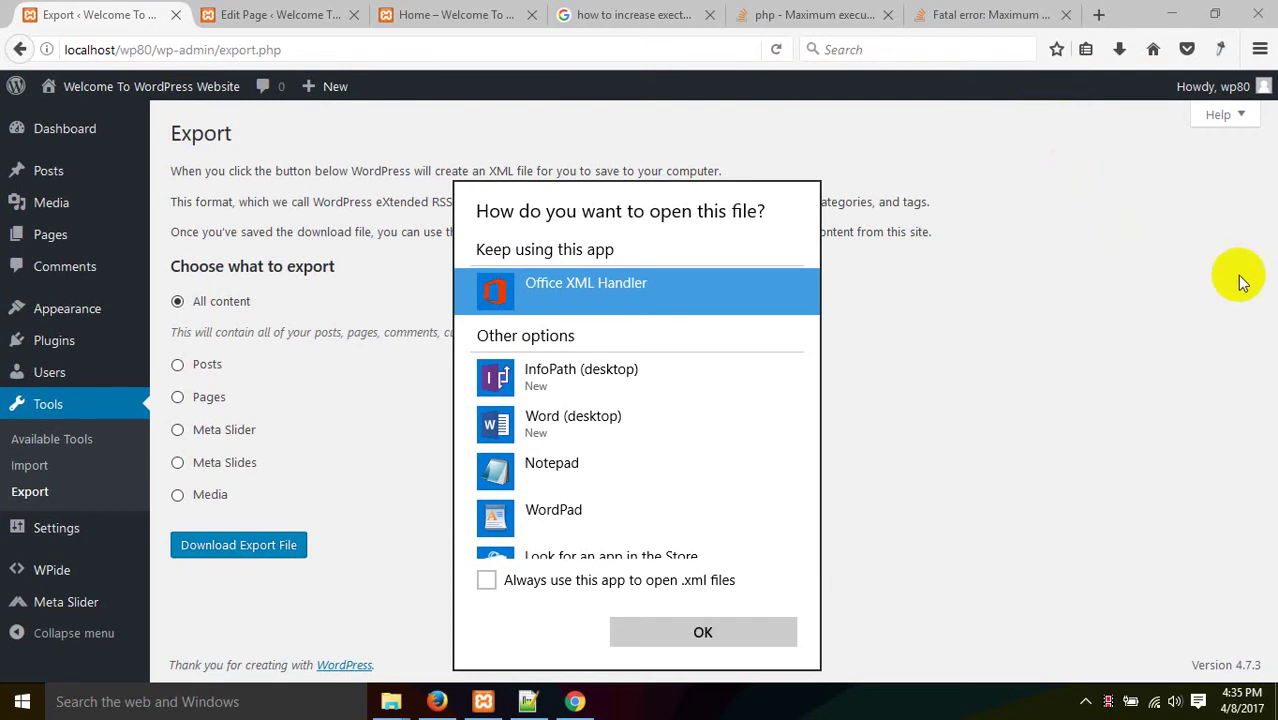
{"action": "left_click", "coordinate": [1110, 703]}
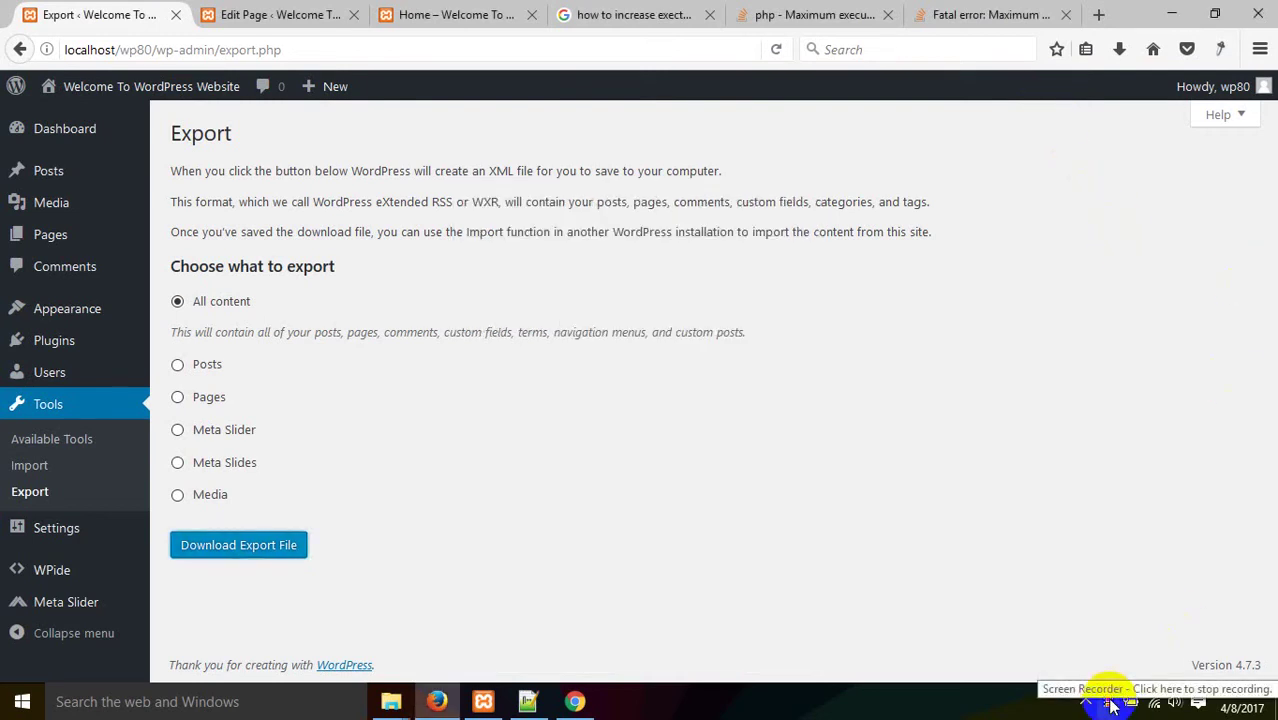